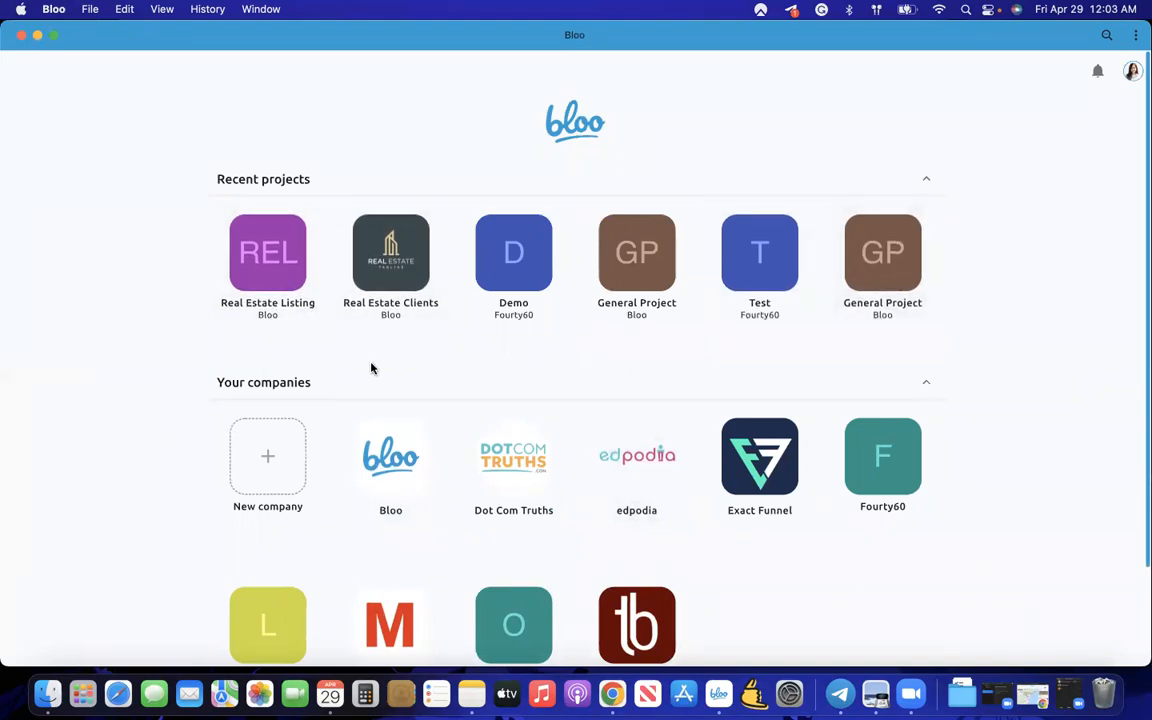
- Scroll the home screen and open the Bloo tile under Your companies
scroll(376, 380, "down", 3)
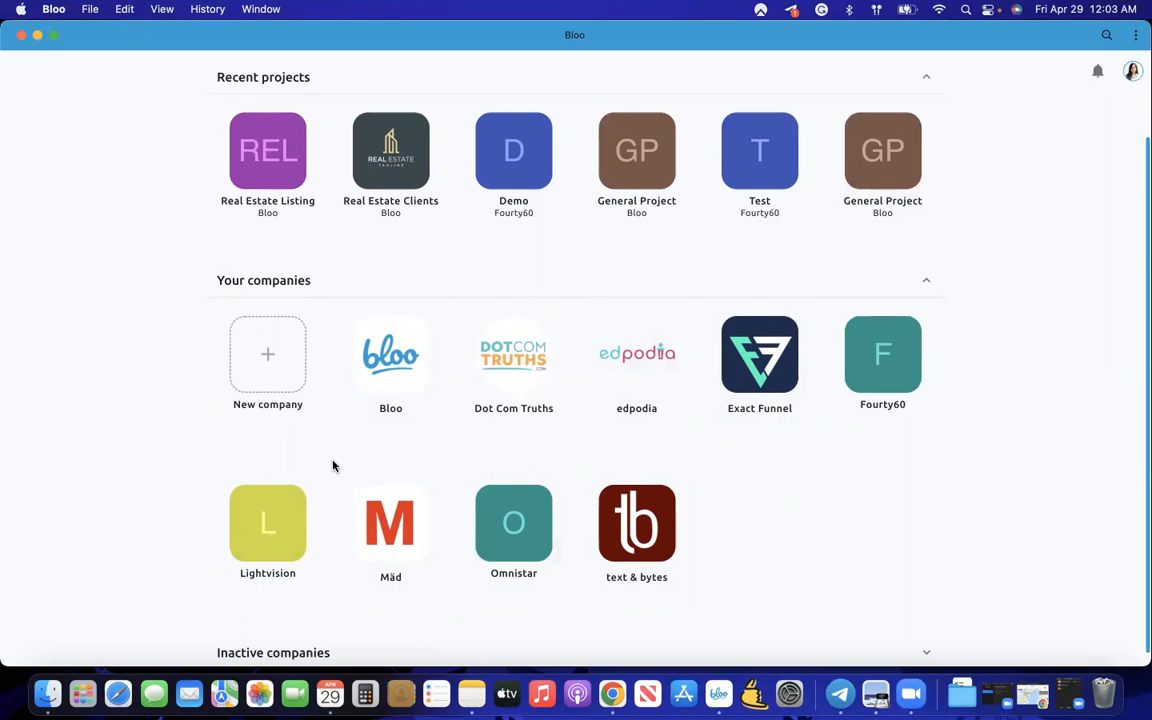
scroll(368, 437, "up", 1)
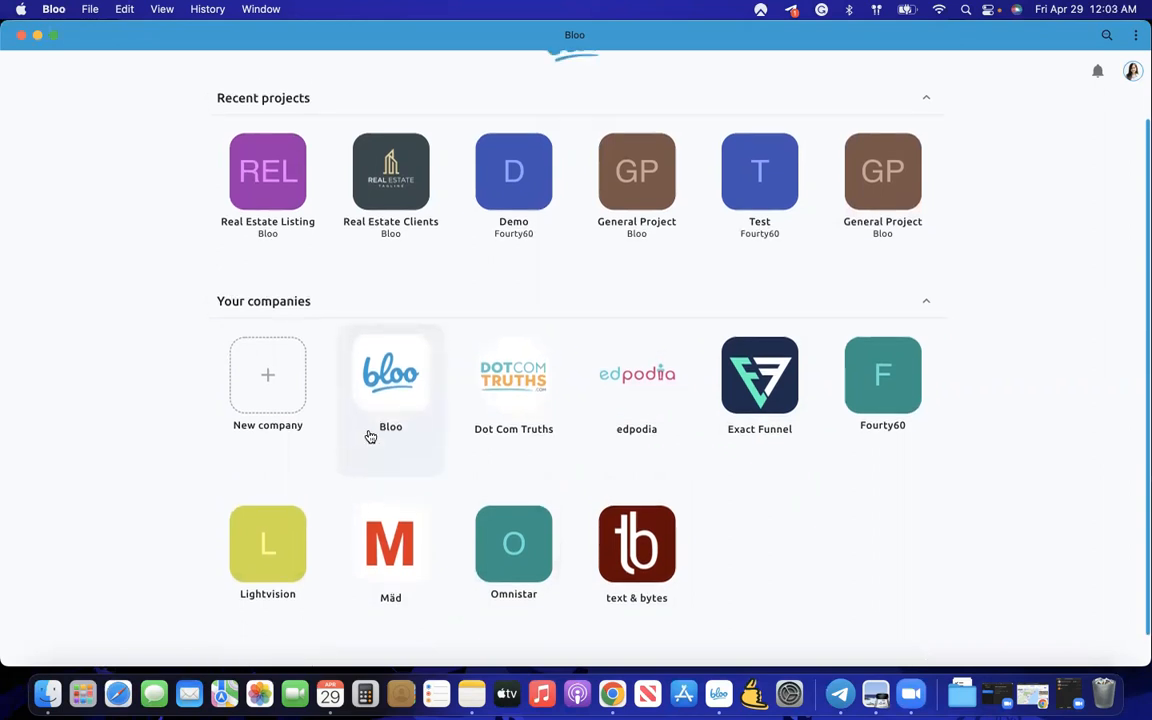
left_click(370, 385)
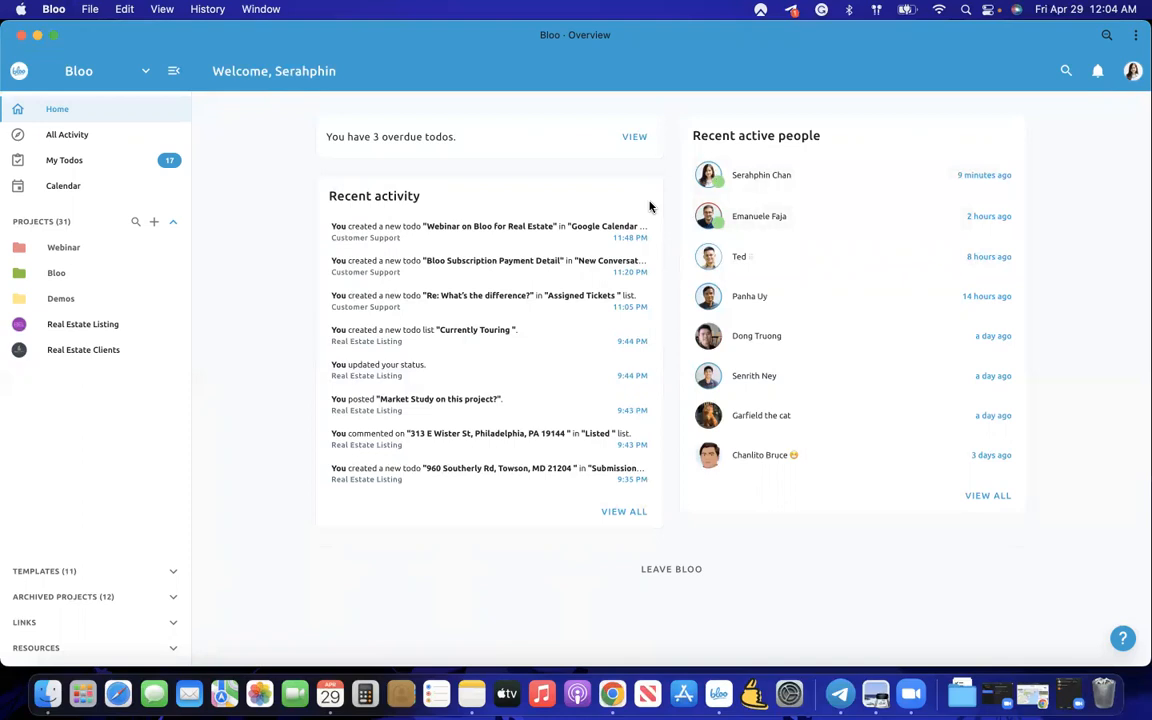
double_click(400, 137)
left_click(305, 157)
- Open my full todo list, collapse the Today, Overdue and No due date groups, then expand Overdue
left_click(631, 142)
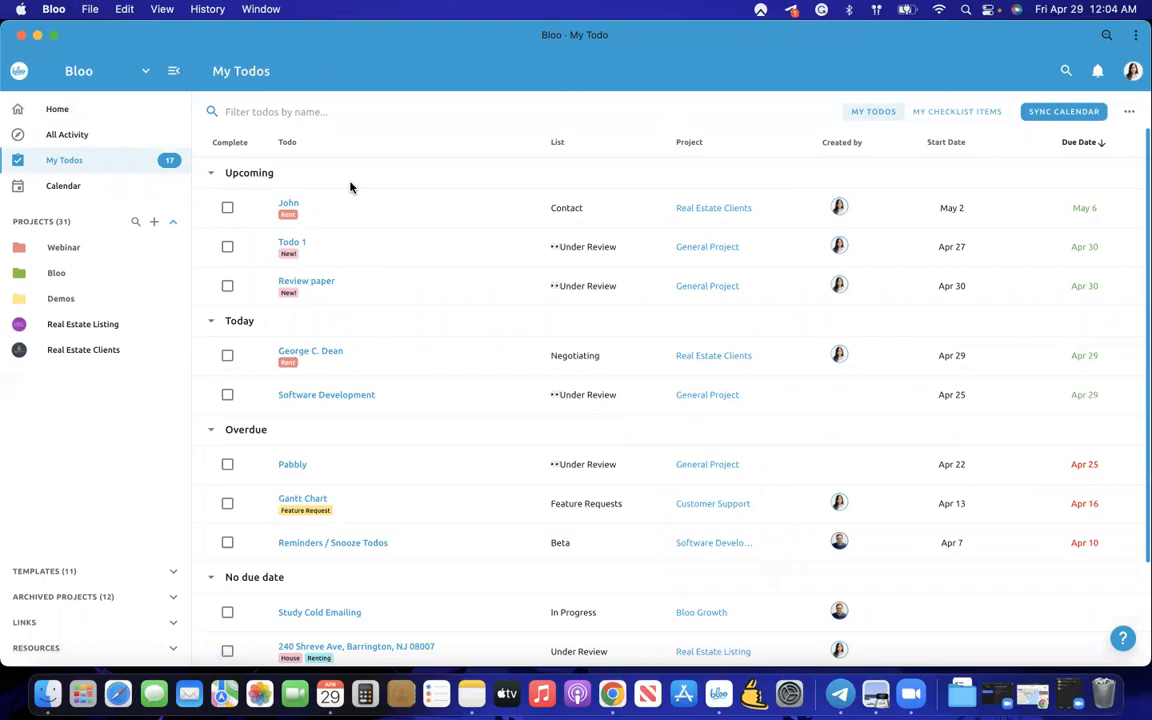
scroll(350, 187, "down", 2)
scroll(350, 187, "up", 2)
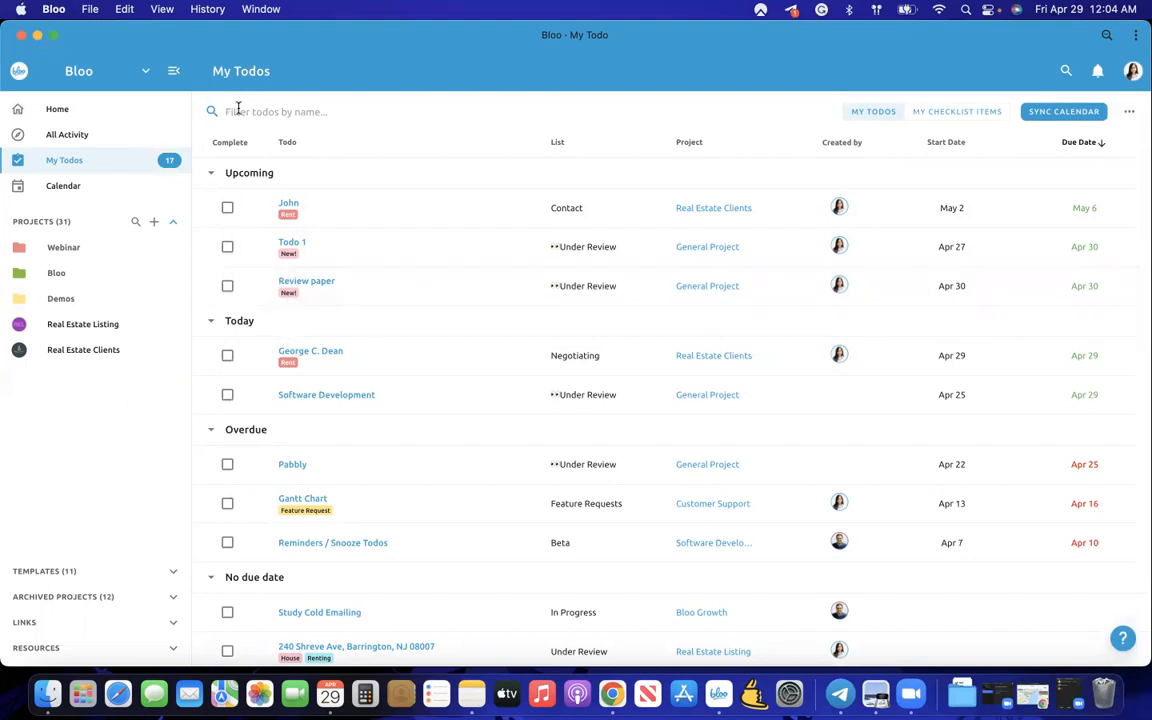
left_click(209, 322)
left_click(209, 351)
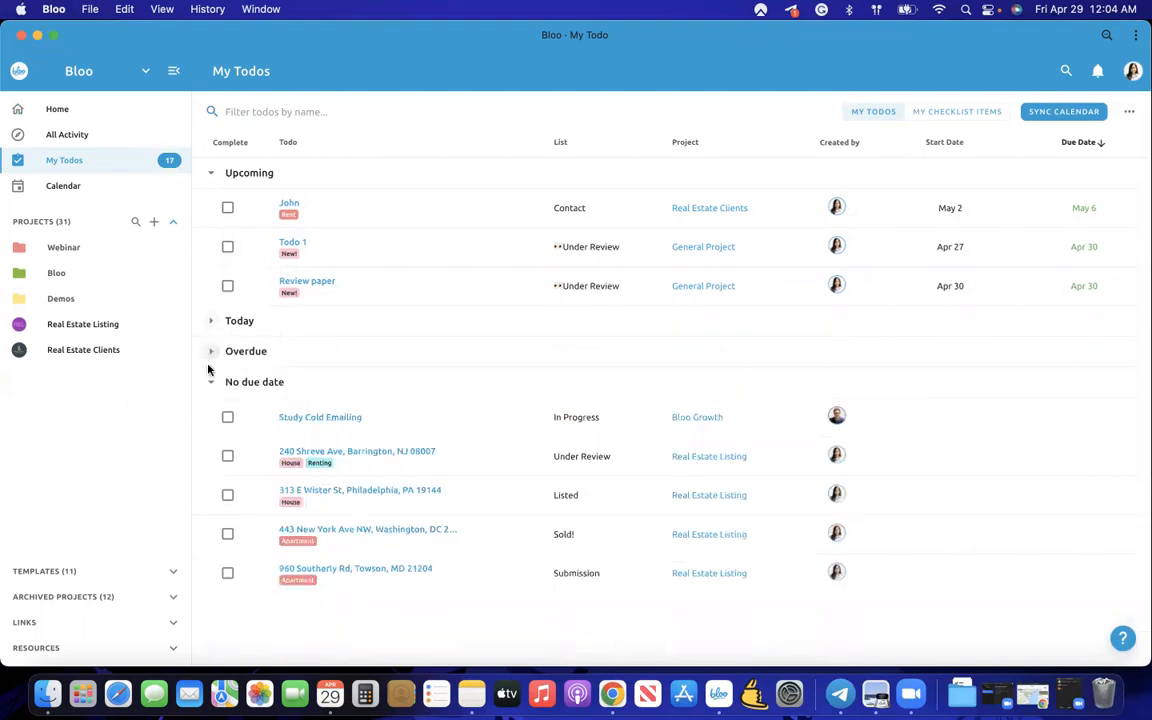
left_click(210, 384)
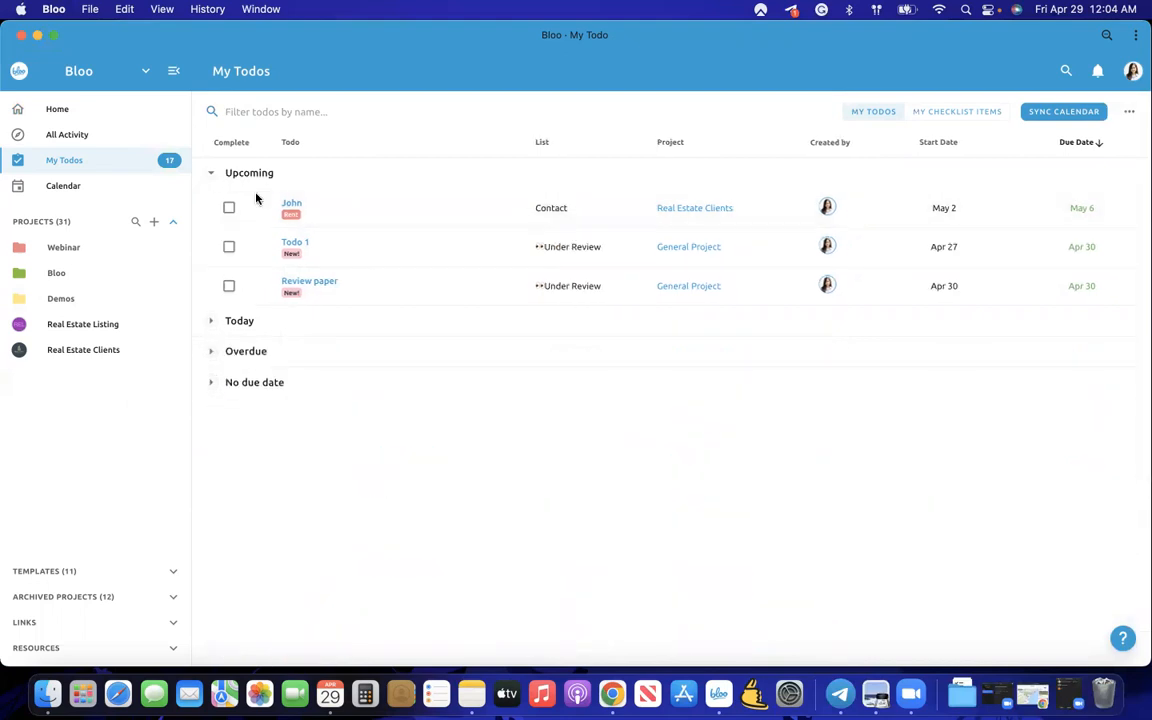
left_click(210, 351)
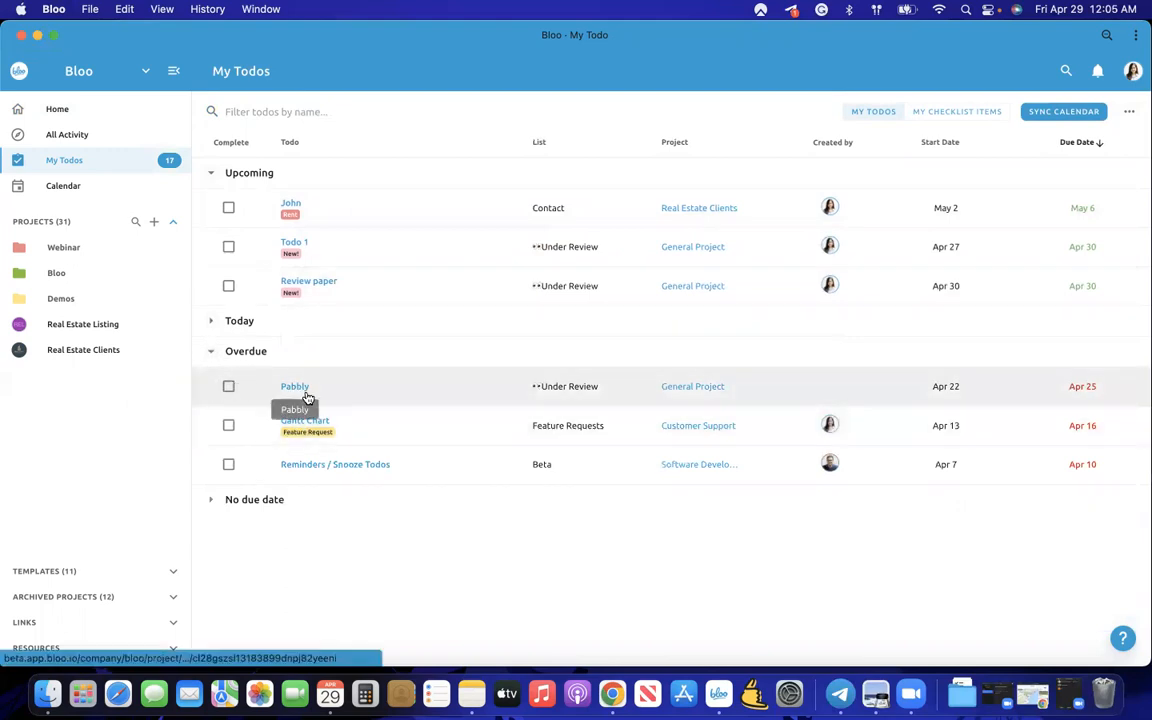
- Complete the Pabbly and Gantt Chart todos, re-expand Today, and switch to My Checklist Items
left_click(228, 386)
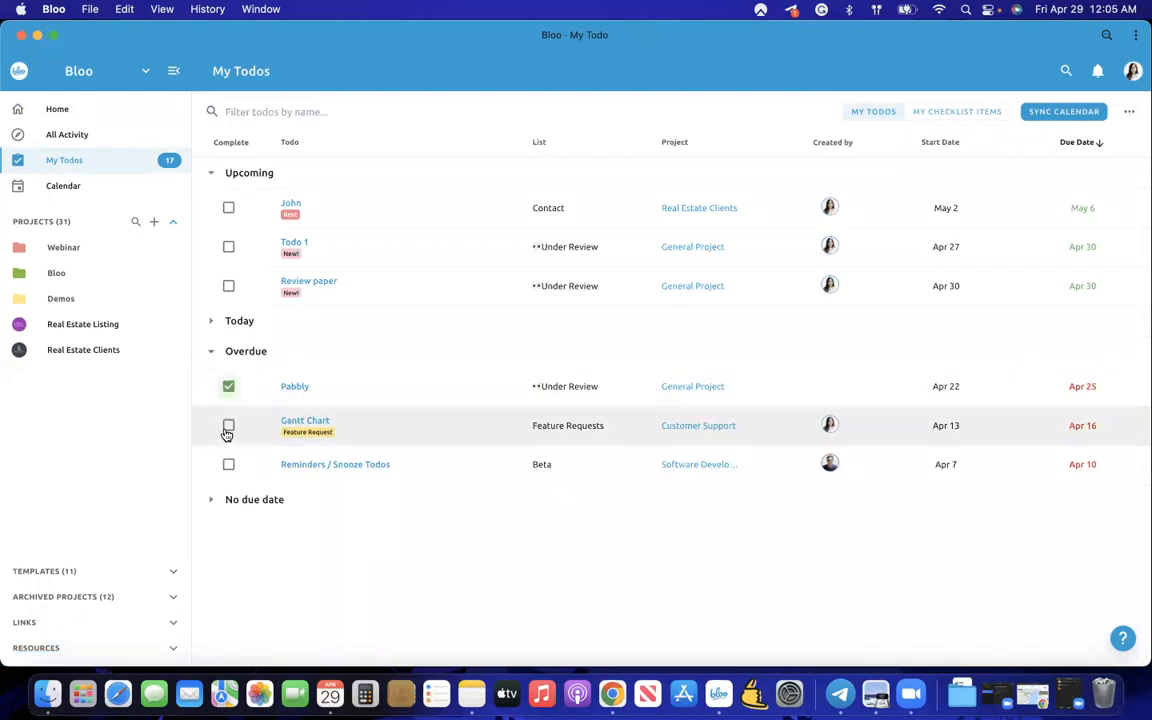
left_click(228, 426)
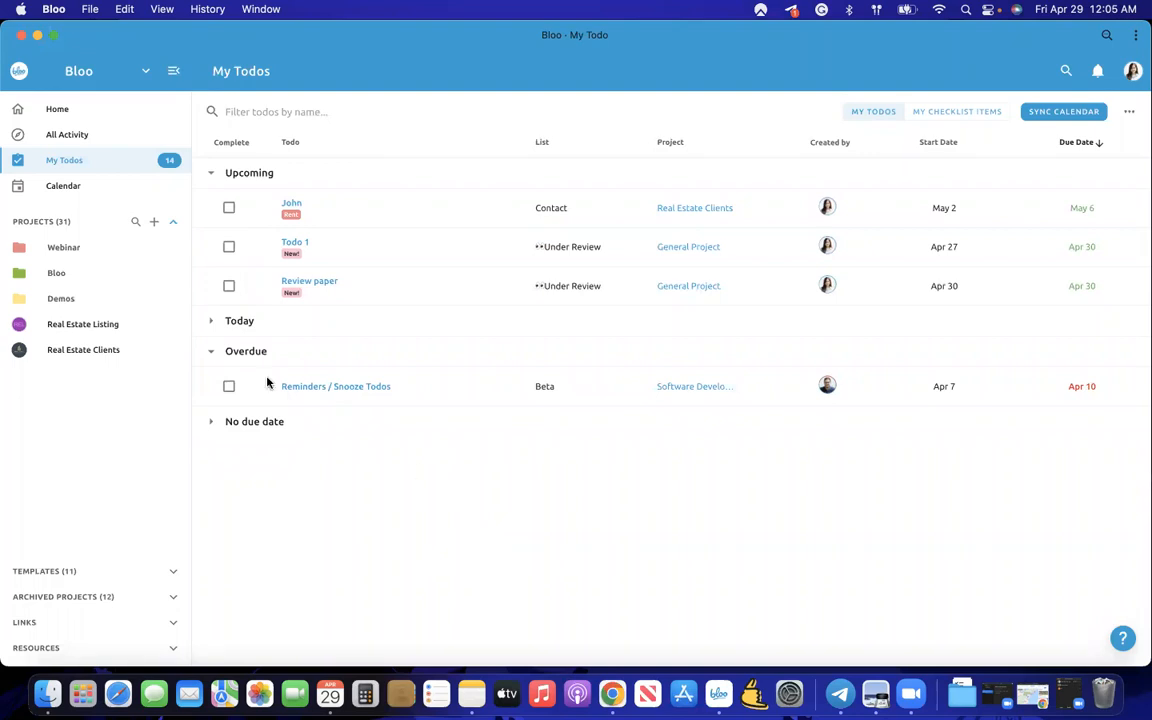
left_click(212, 321)
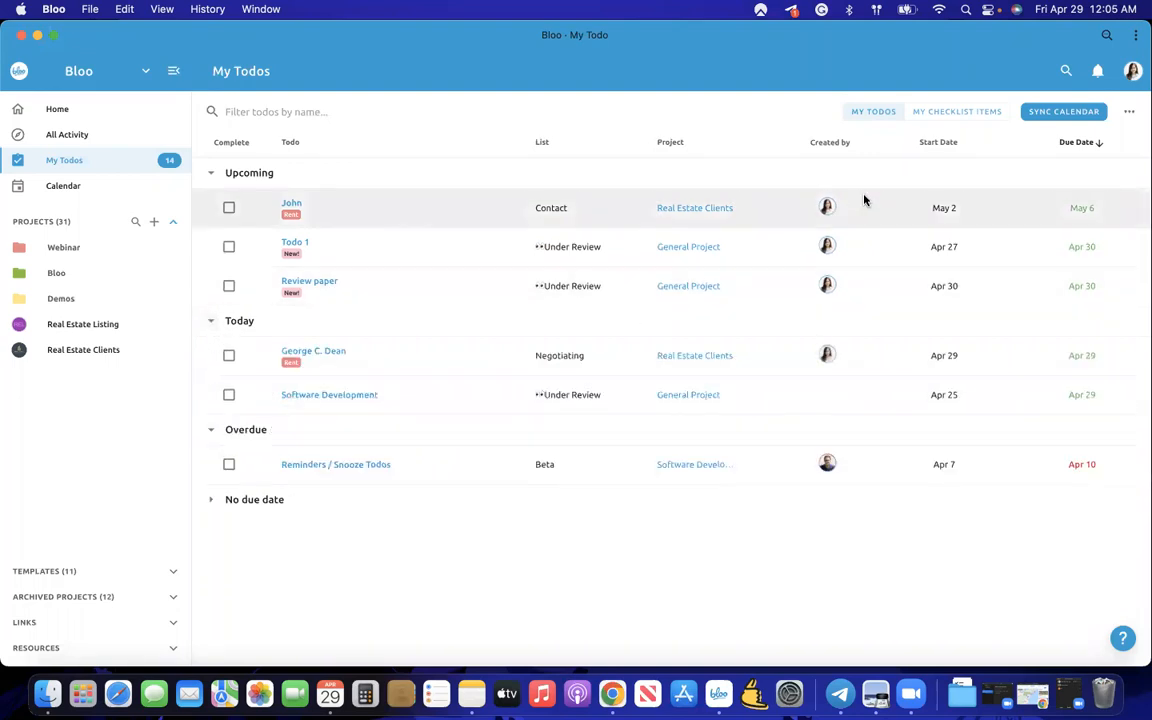
left_click(959, 114)
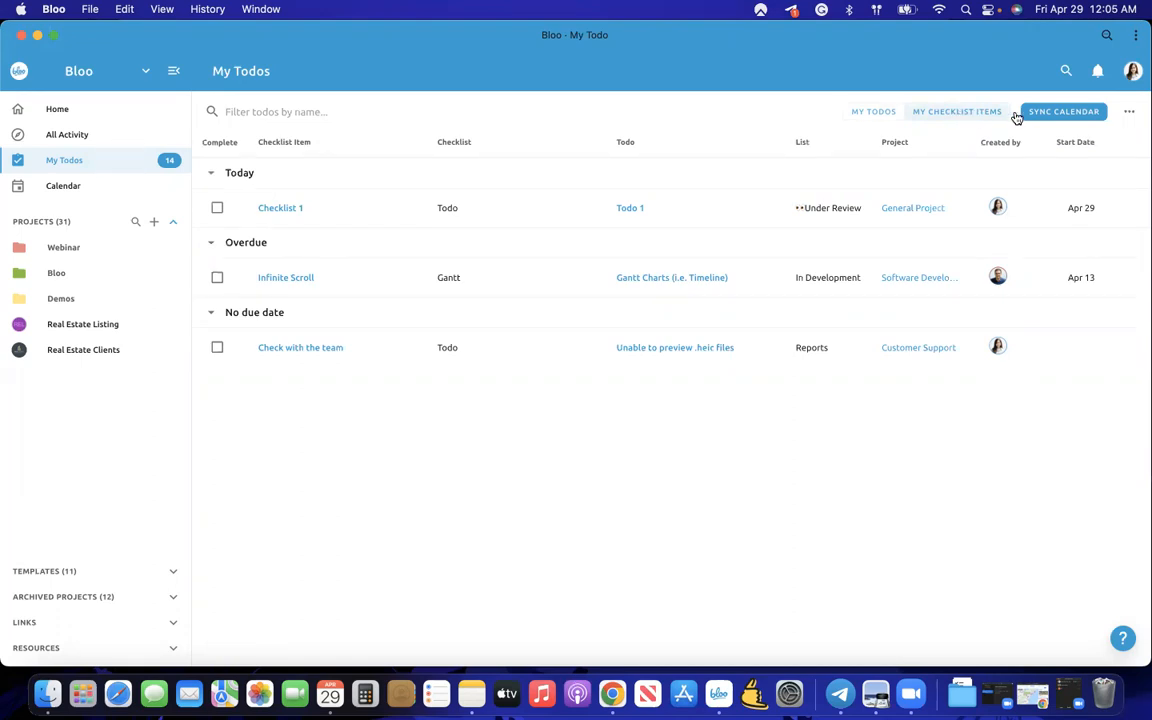
- View and dismiss the calendar sync link, then open the April 2022 todo calendar
left_click(1052, 118)
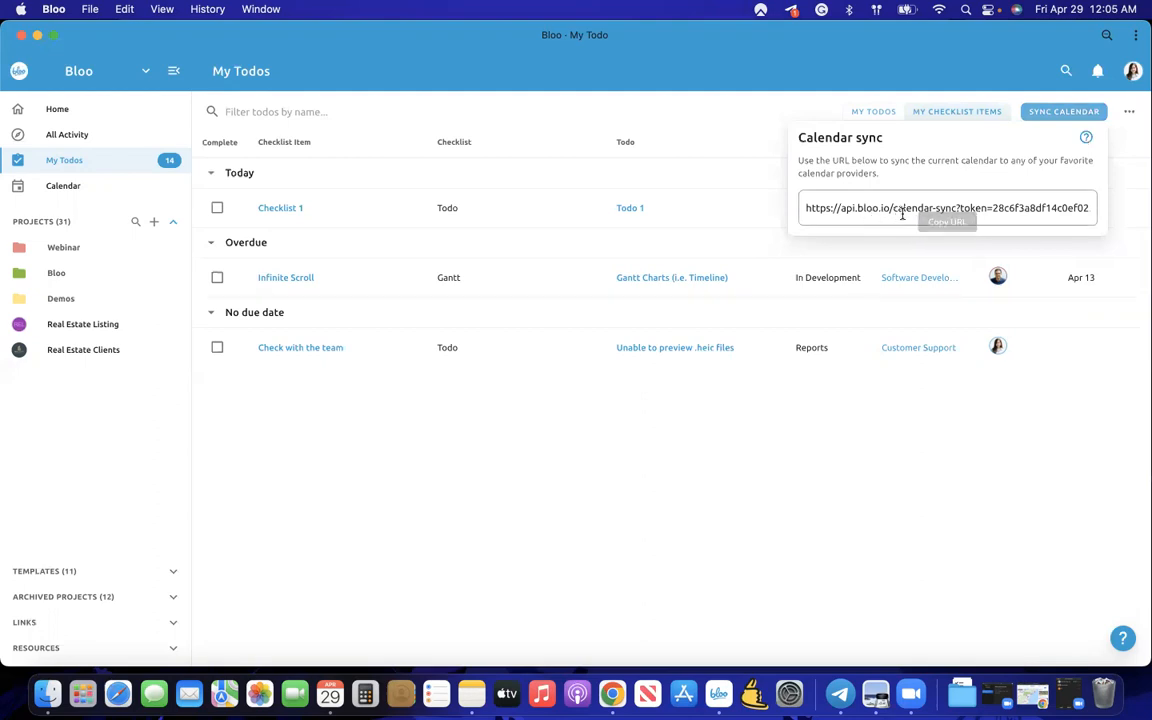
left_click(779, 439)
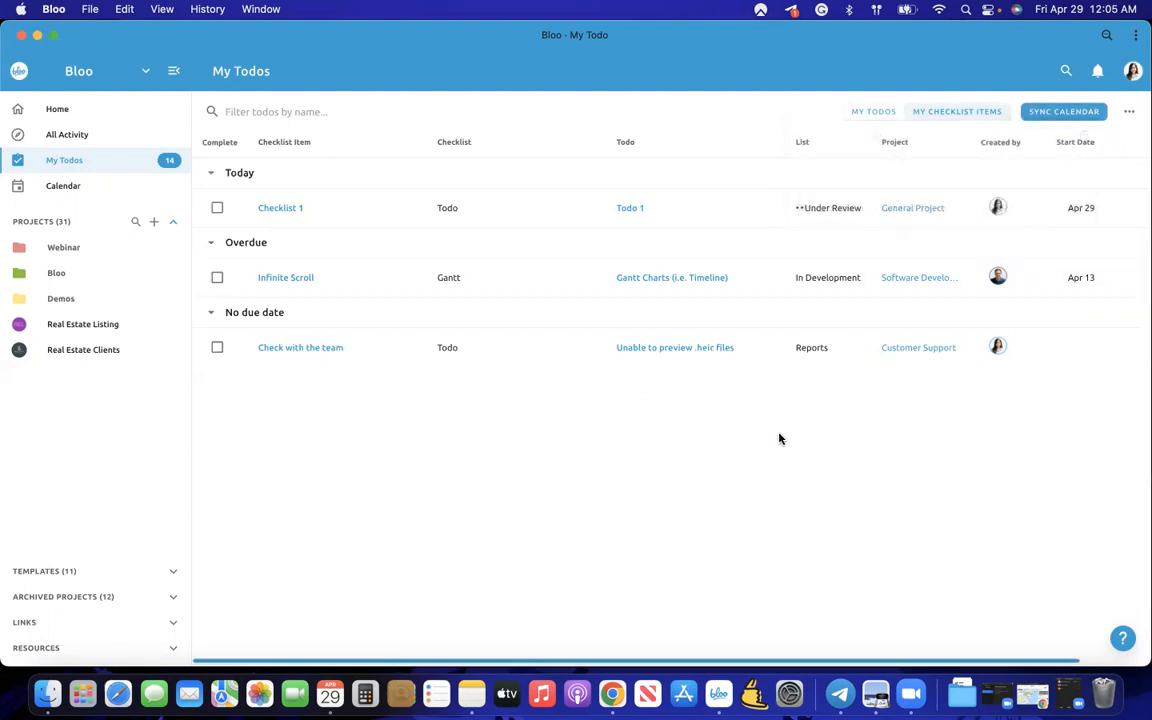
left_click(50, 192)
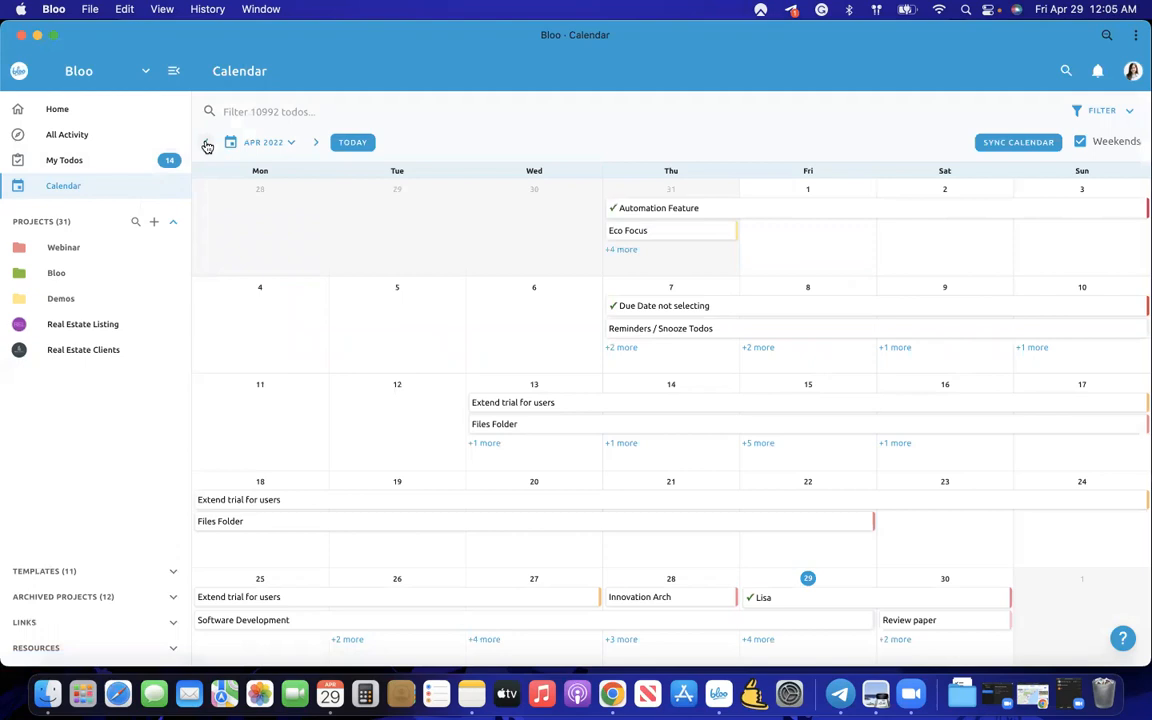
left_click(207, 146)
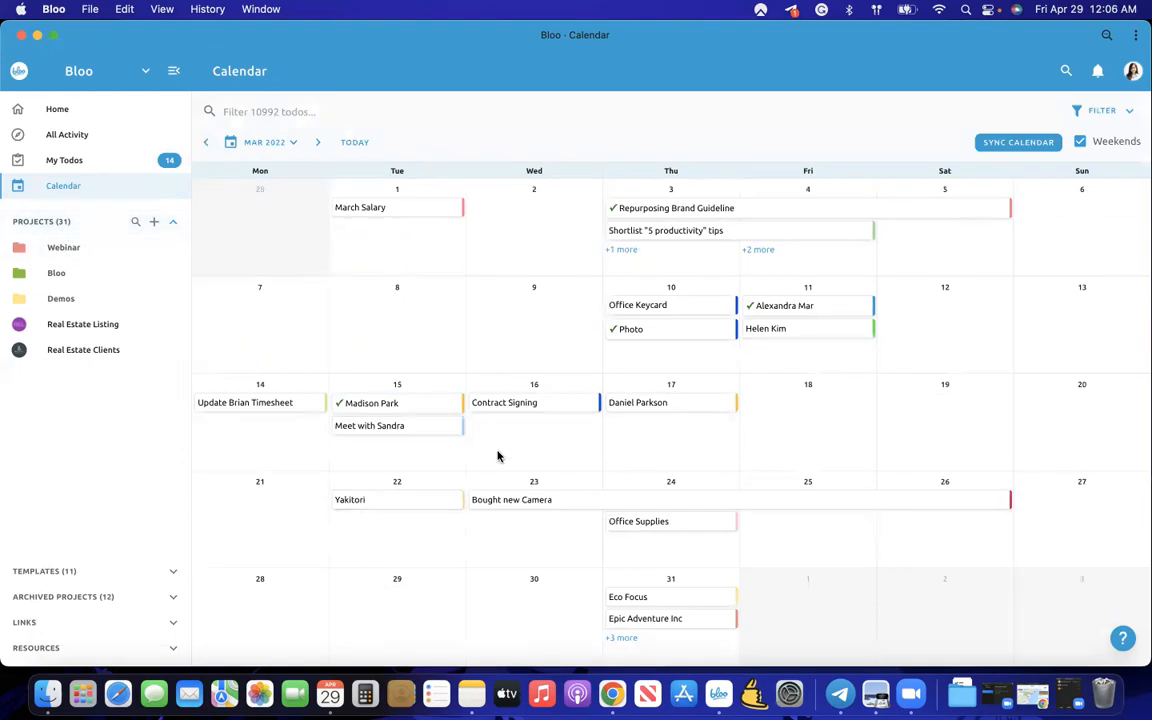
left_click(317, 143)
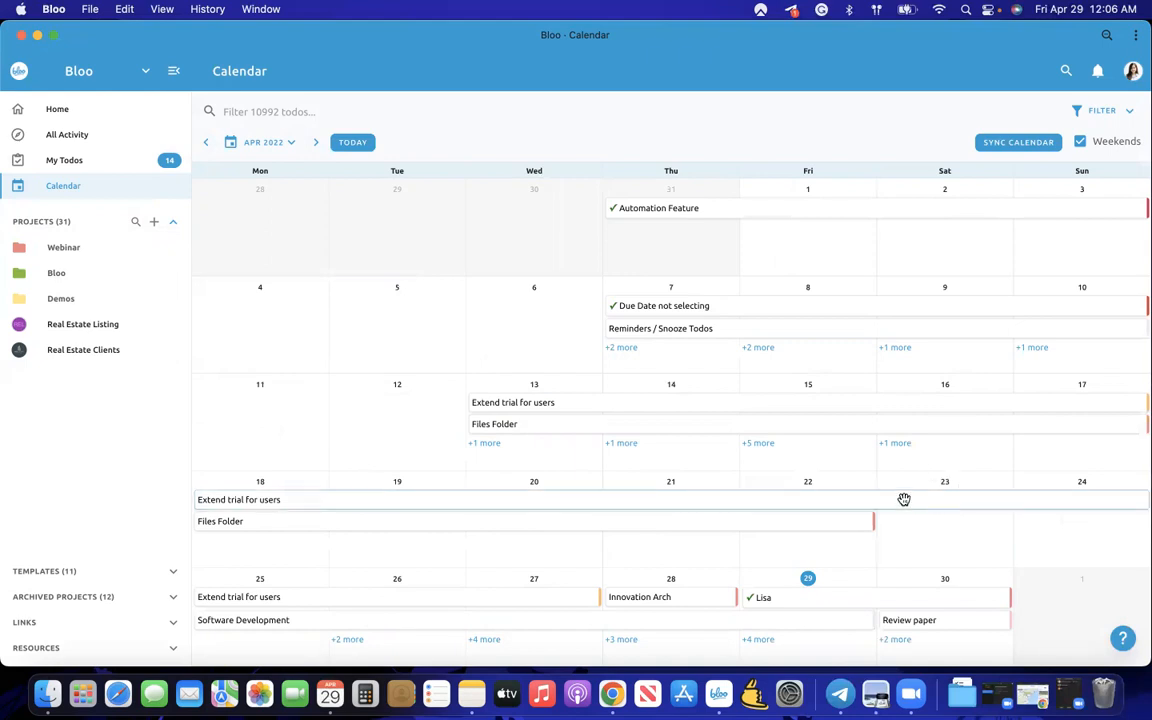
left_click(838, 503)
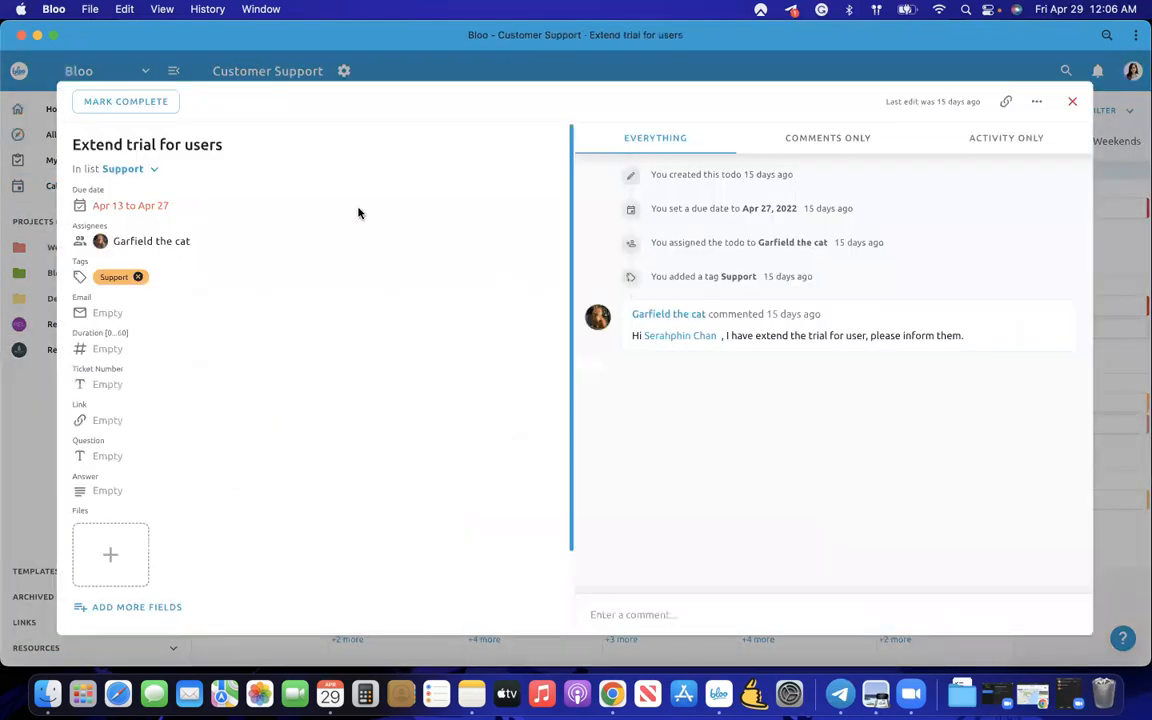
left_click(28, 377)
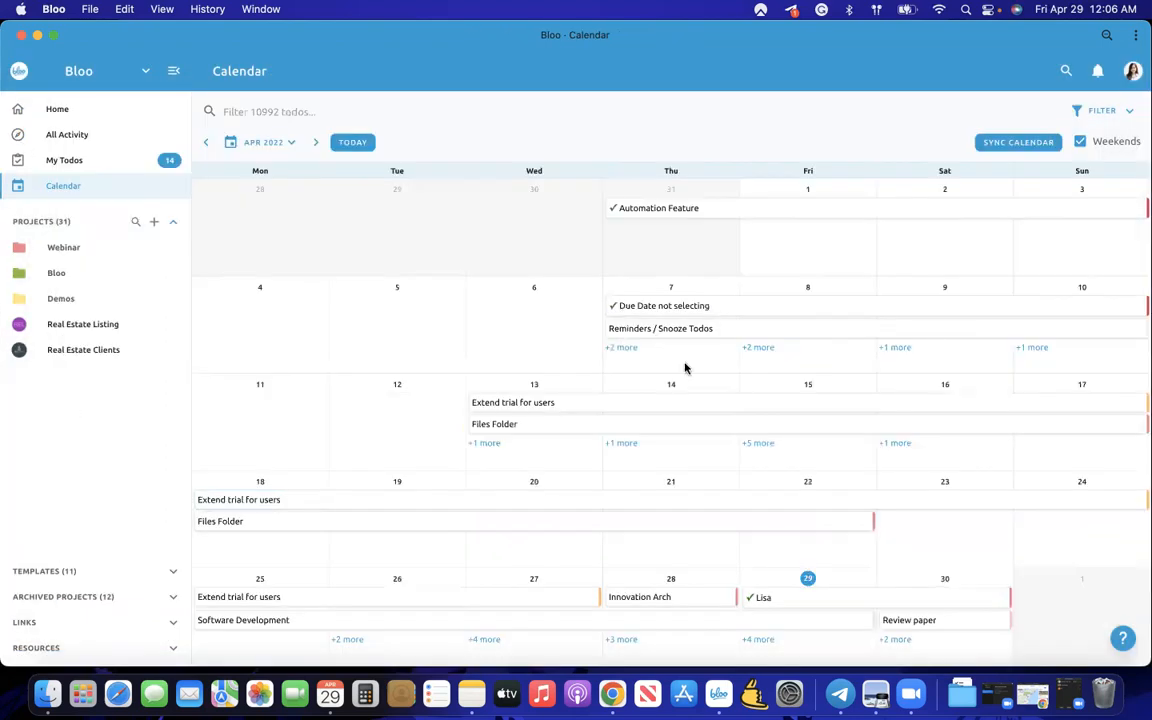
- Dismiss the calendar sync link and untick Weekends on the April 2022 calendar
left_click(985, 142)
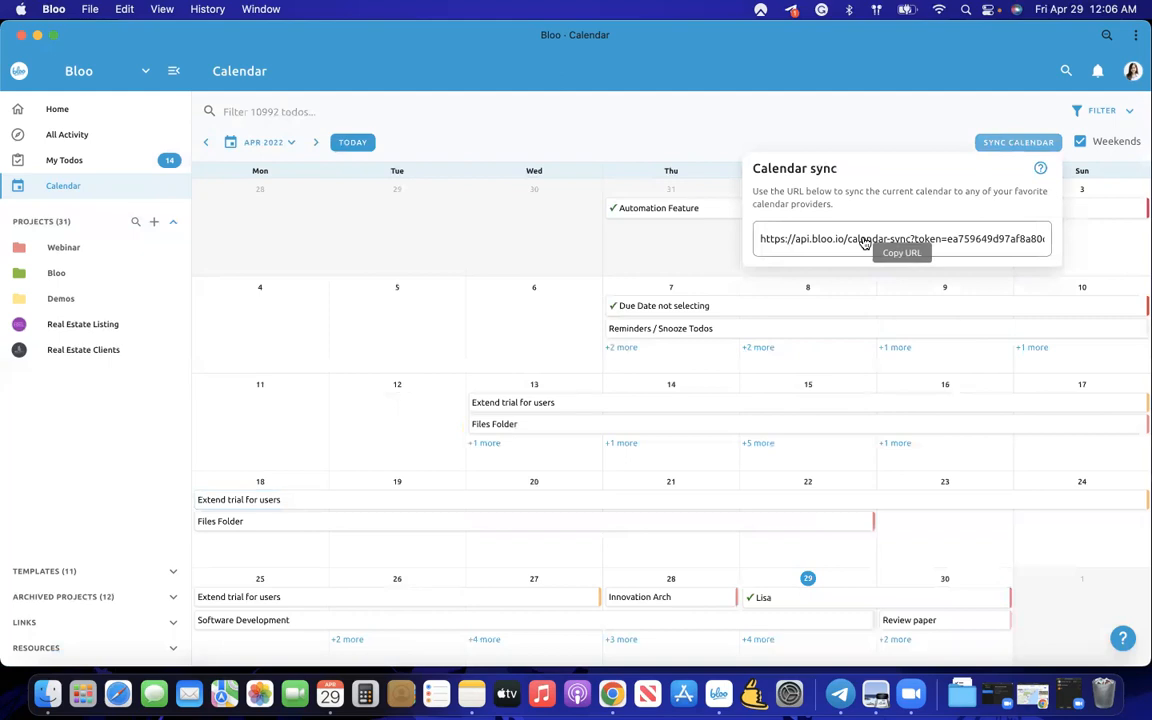
left_click(838, 123)
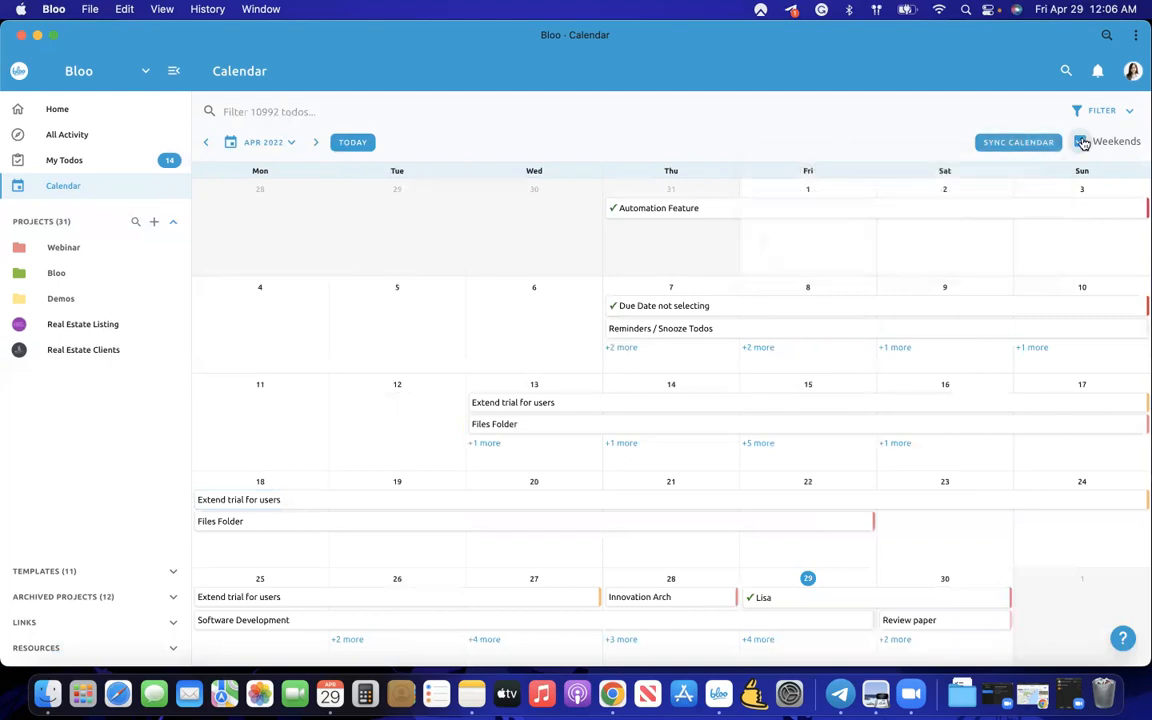
left_click(1100, 145)
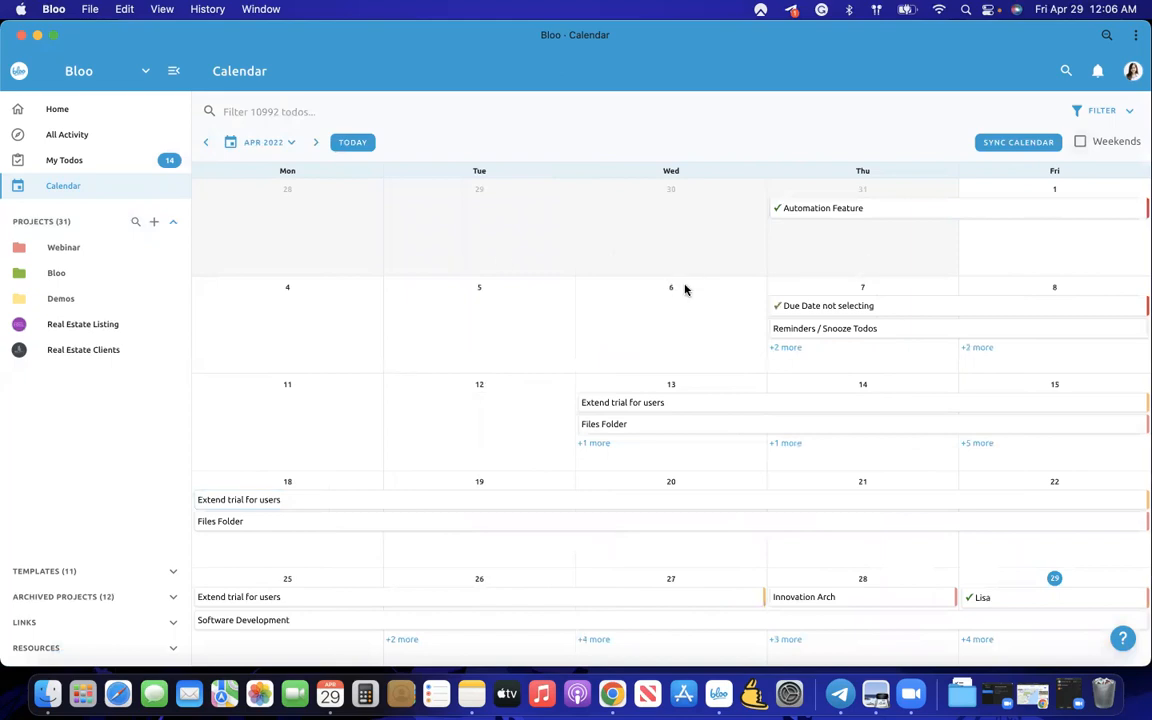
- Filter the calendar by the Bloo HQ and Bloo Growth projects, then clear the project filter
left_click(1100, 110)
left_click(1006, 127)
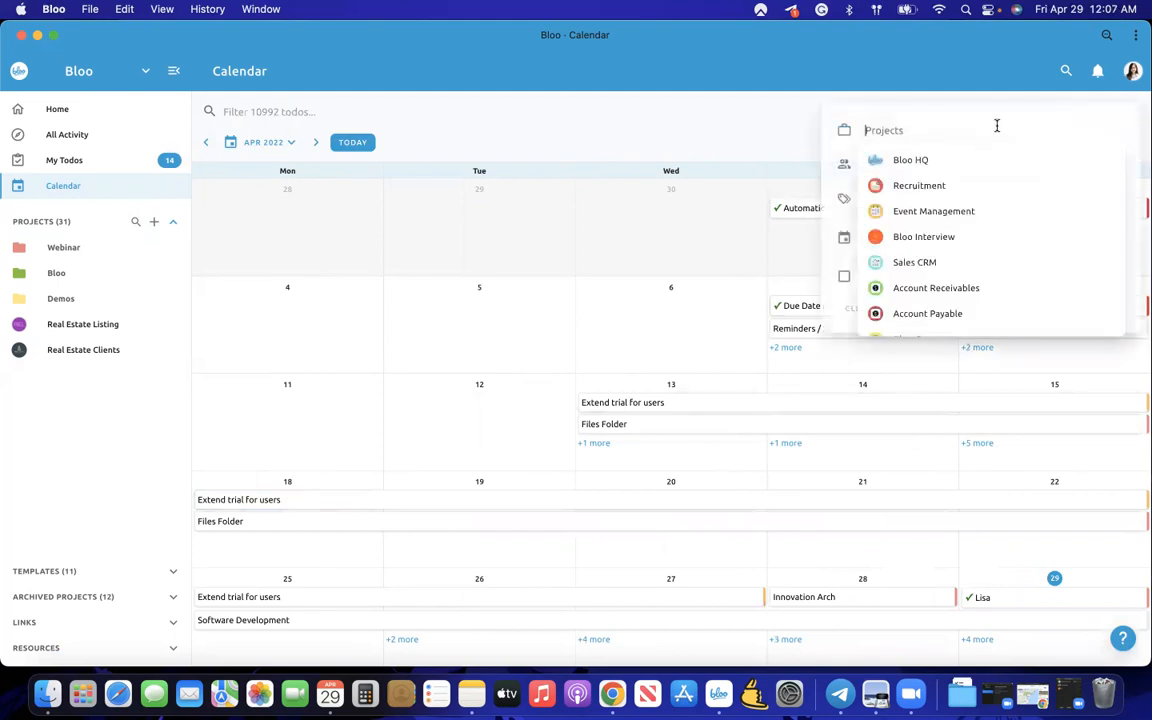
left_click(925, 163)
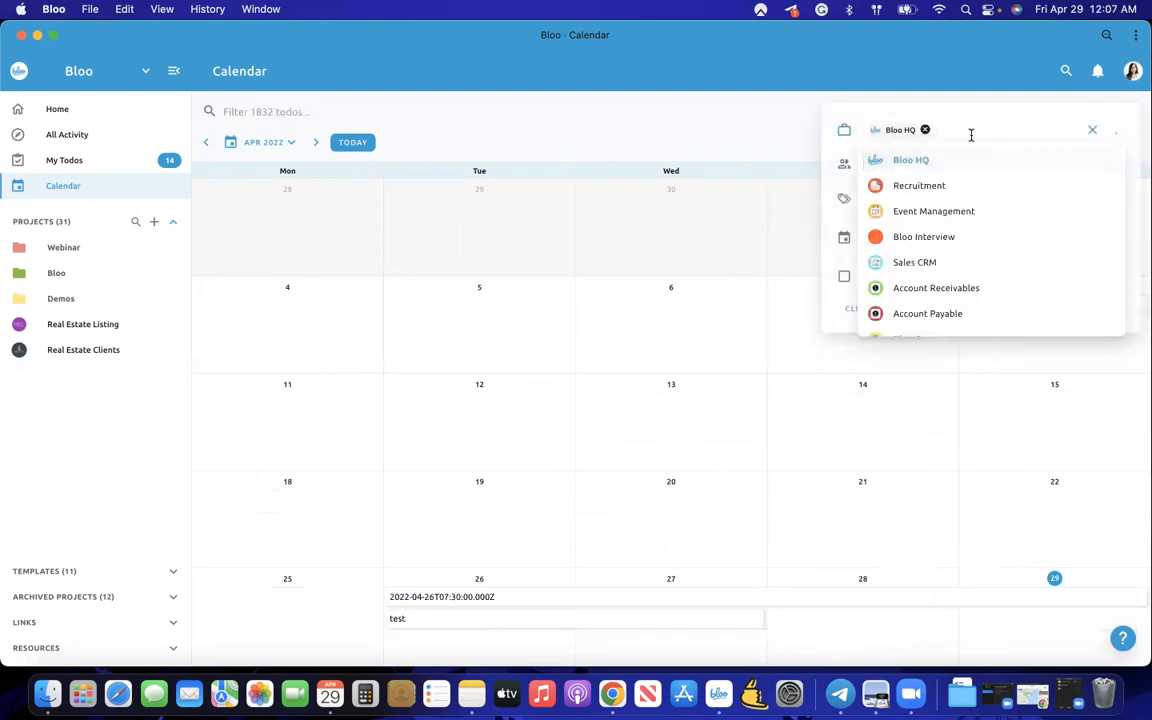
scroll(942, 234, "down", 2)
scroll(939, 234, "down", 6)
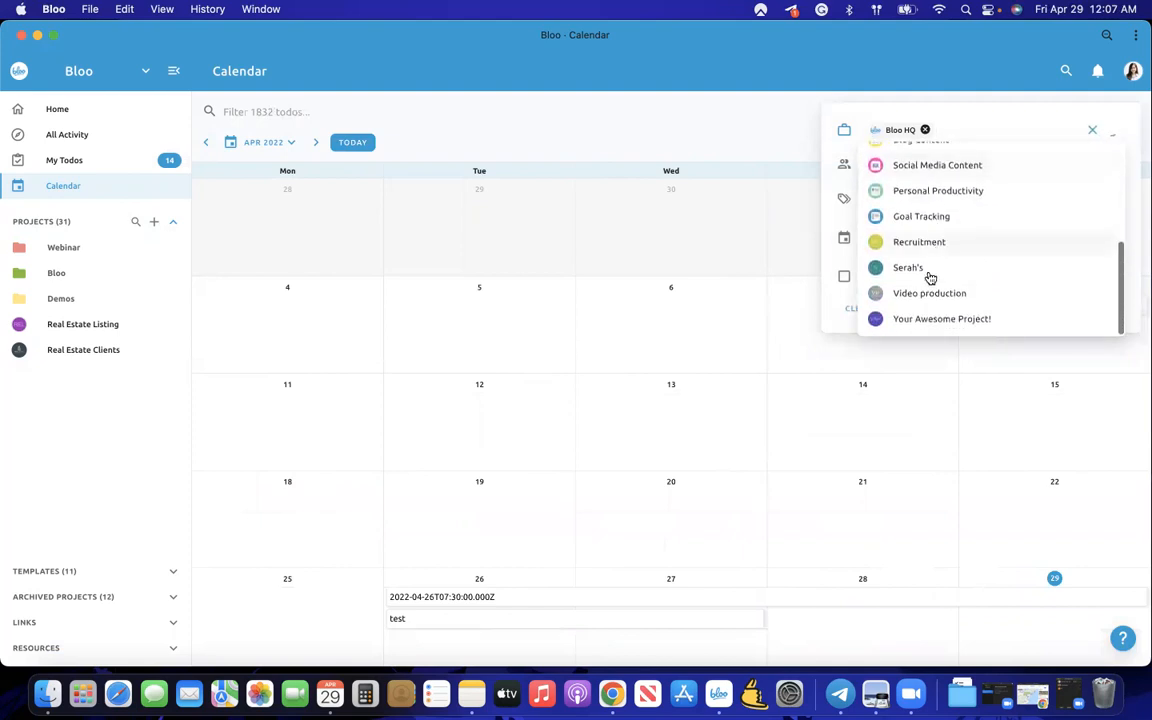
left_click(918, 220)
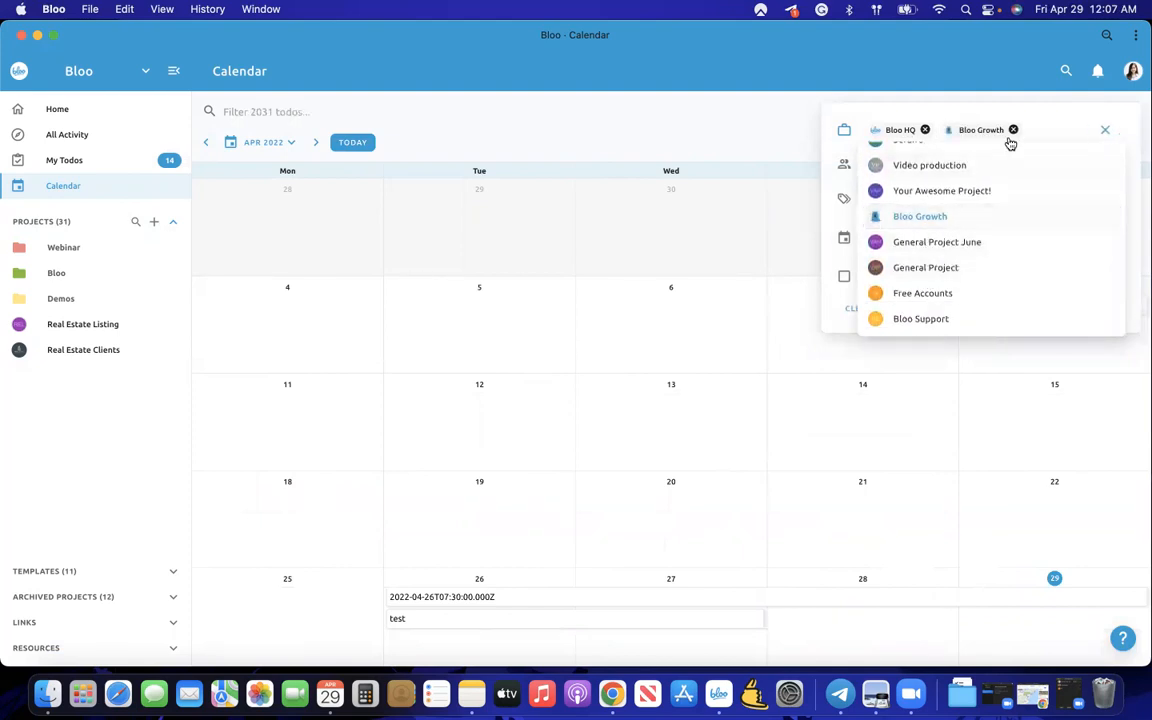
left_click(834, 183)
left_click(908, 165)
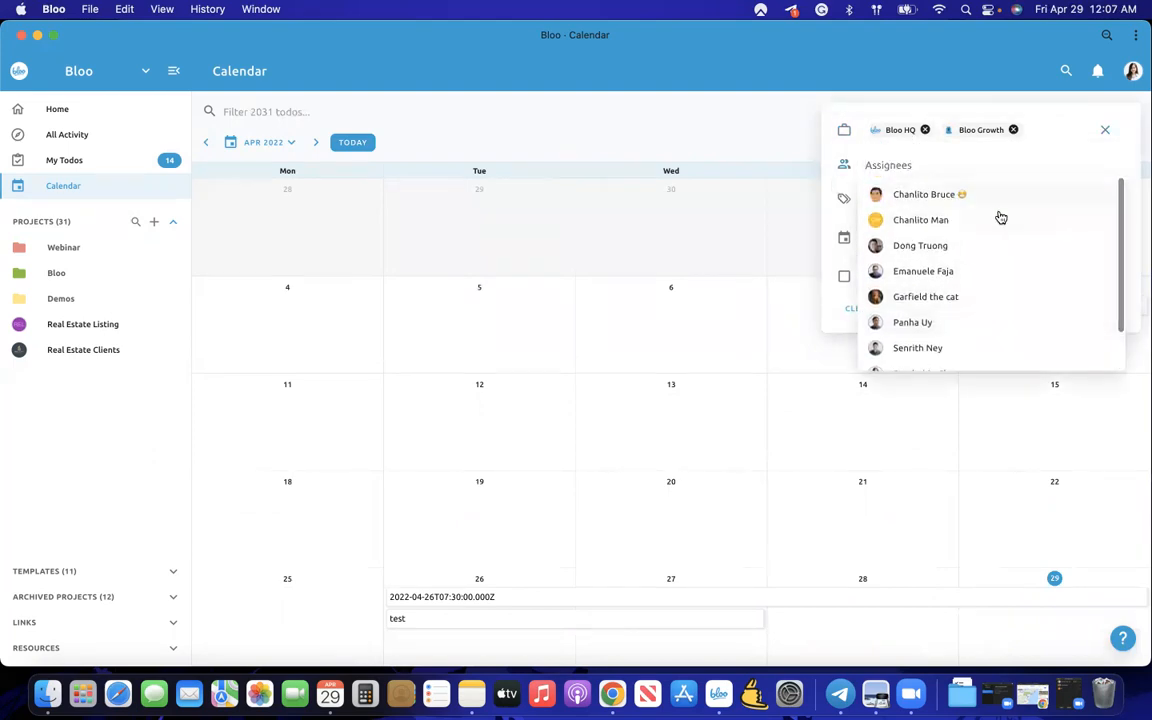
scroll(922, 237, "down", 1)
left_click(847, 194)
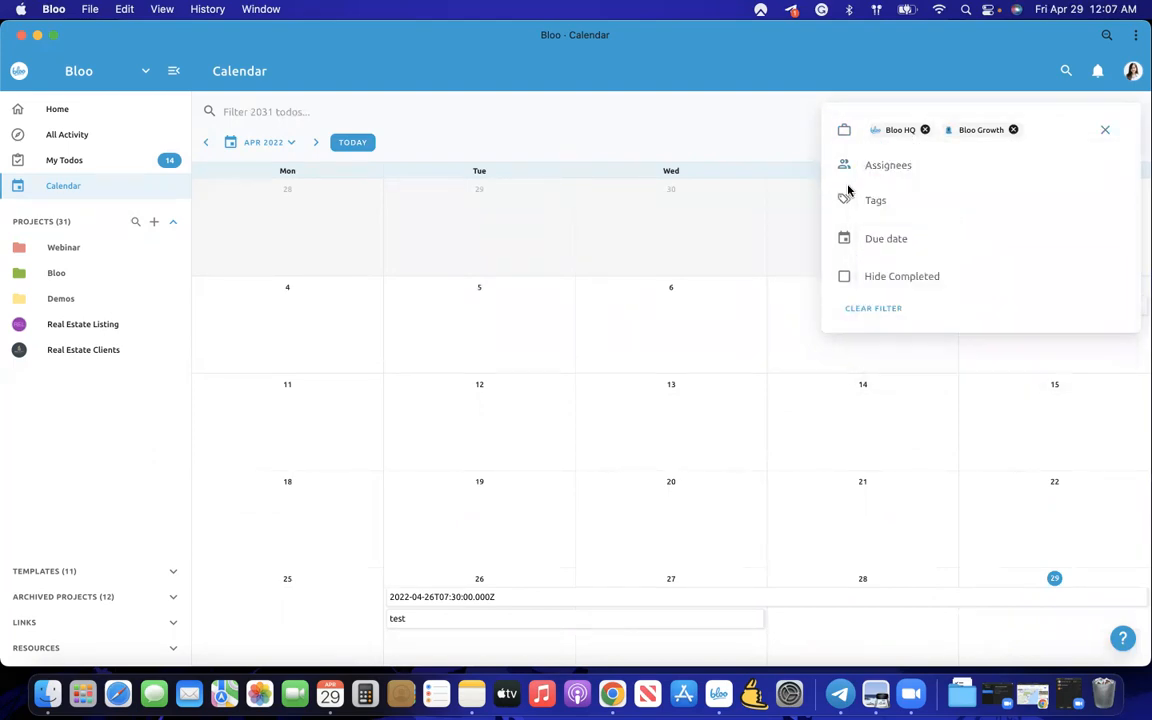
left_click(1104, 130)
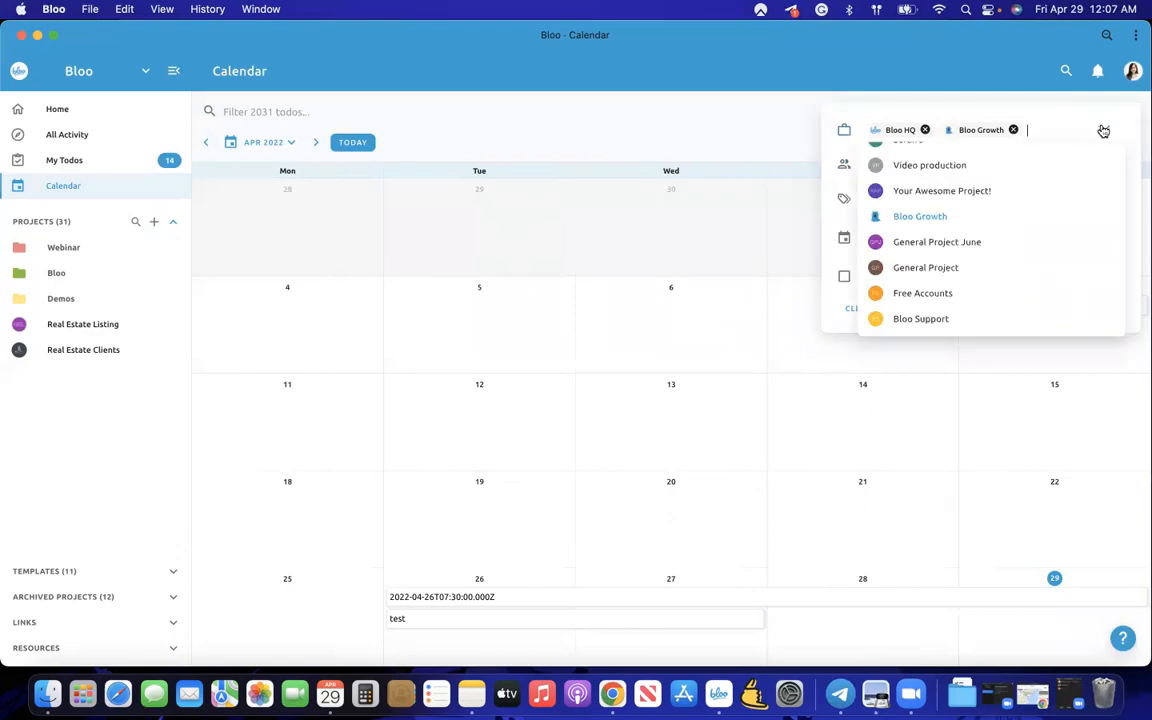
left_click(830, 163)
- Filter the calendar to show only one team member's todos
left_click(908, 165)
scroll(908, 272, "up", 1)
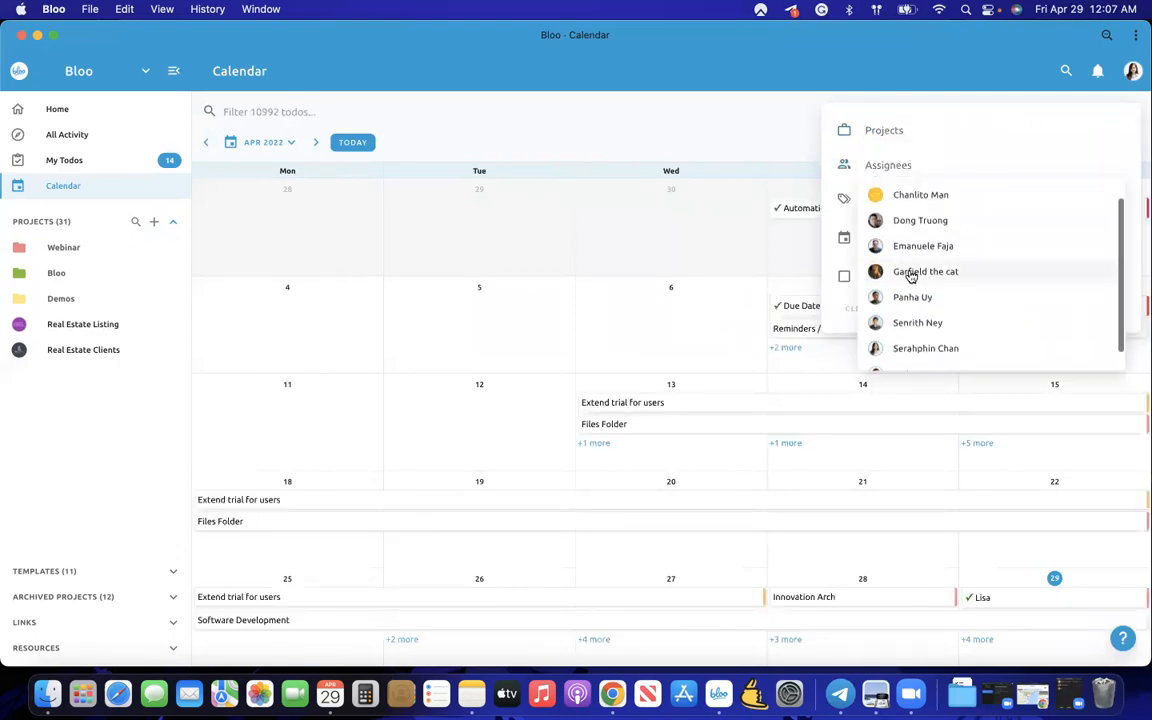
left_click(899, 350)
left_click(753, 115)
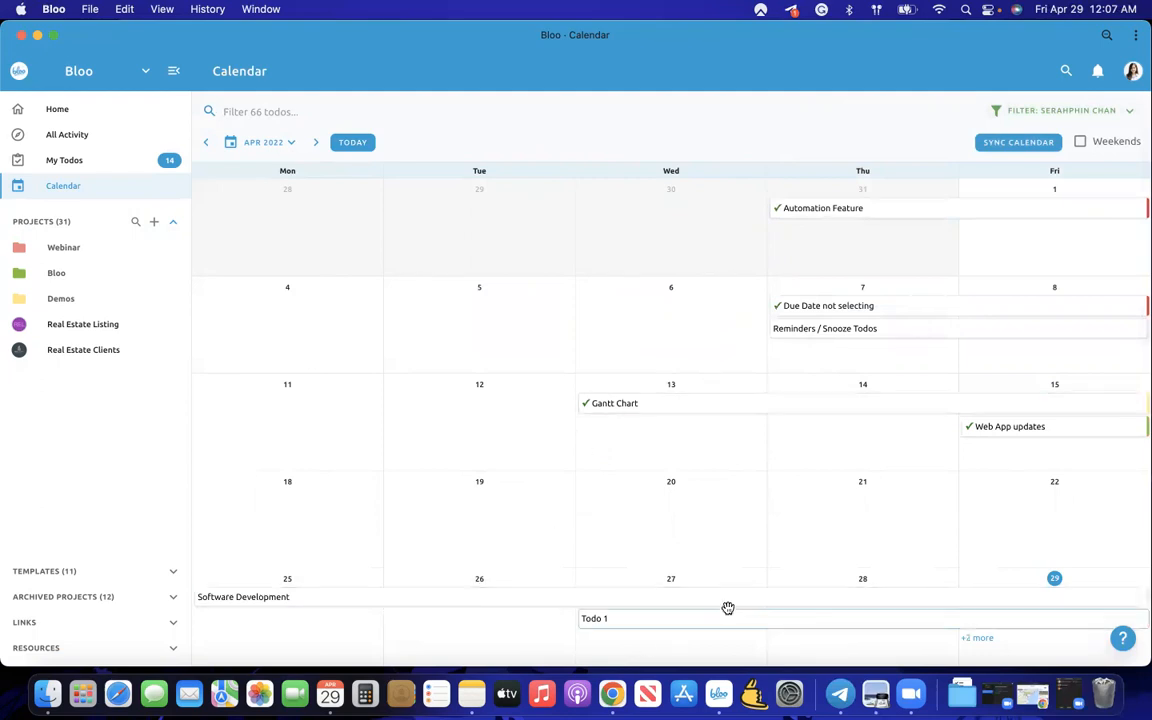
- Step from May back to March 2022 and remove the assignee from the filter
left_click(316, 142)
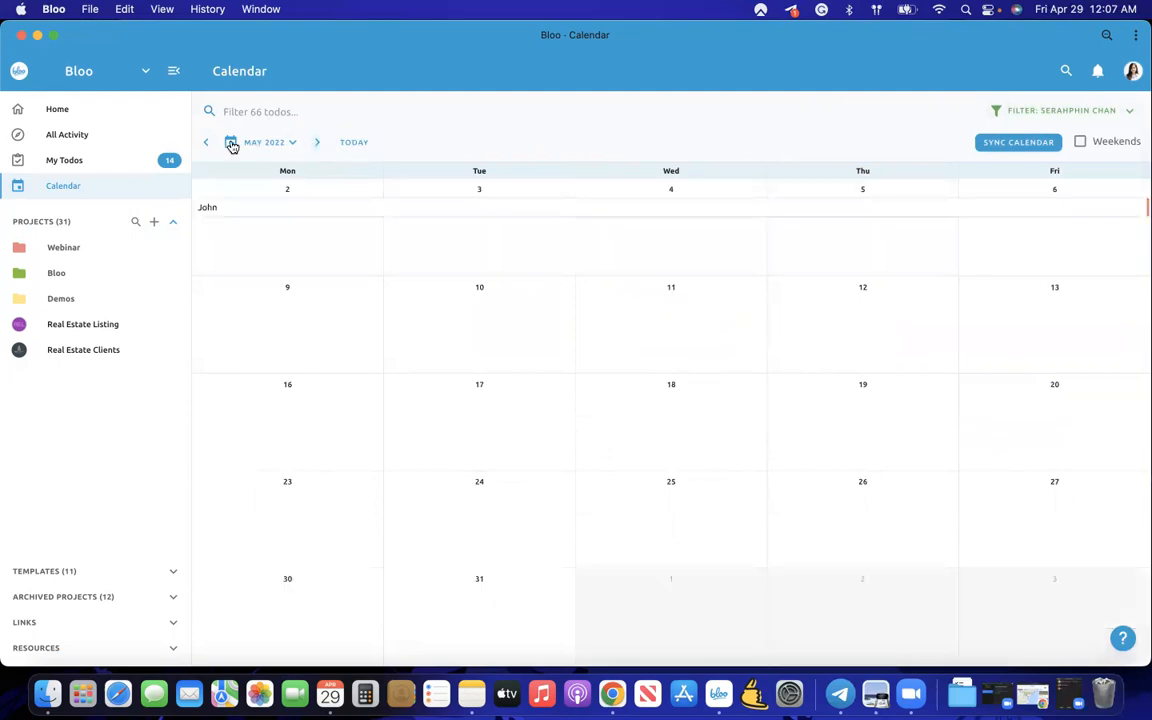
left_click(207, 143)
left_click(207, 143)
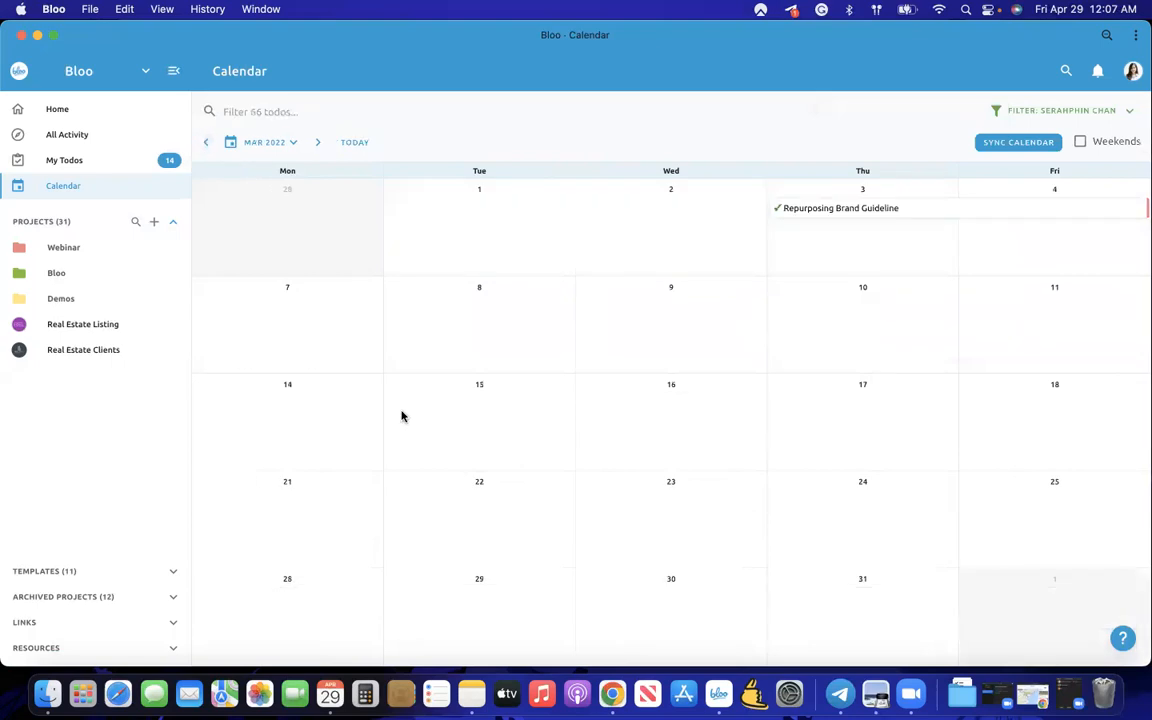
left_click(1090, 111)
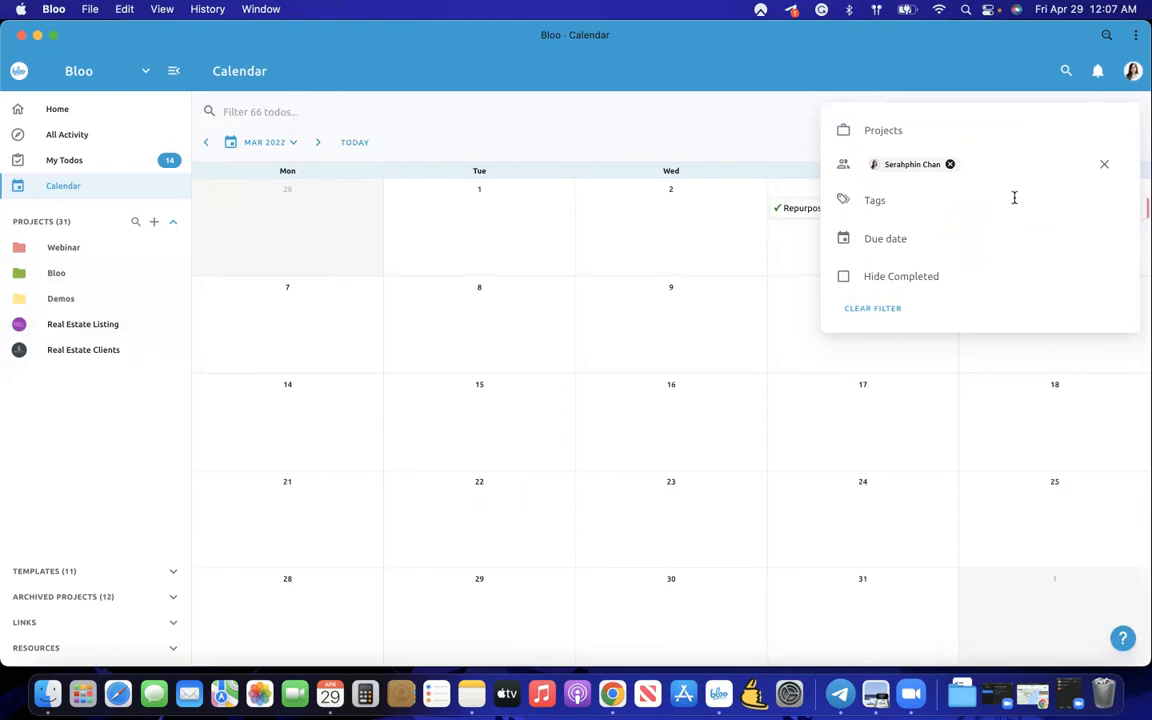
left_click(1106, 172)
left_click(731, 116)
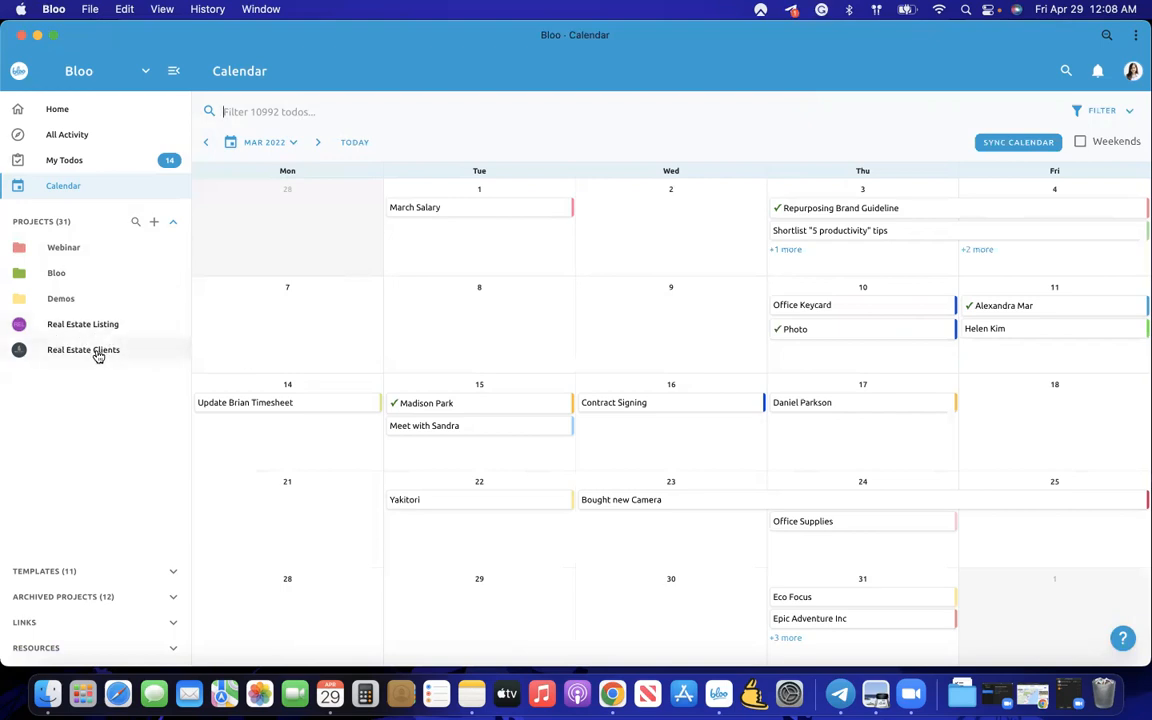
- Start a new project from a template
left_click(151, 222)
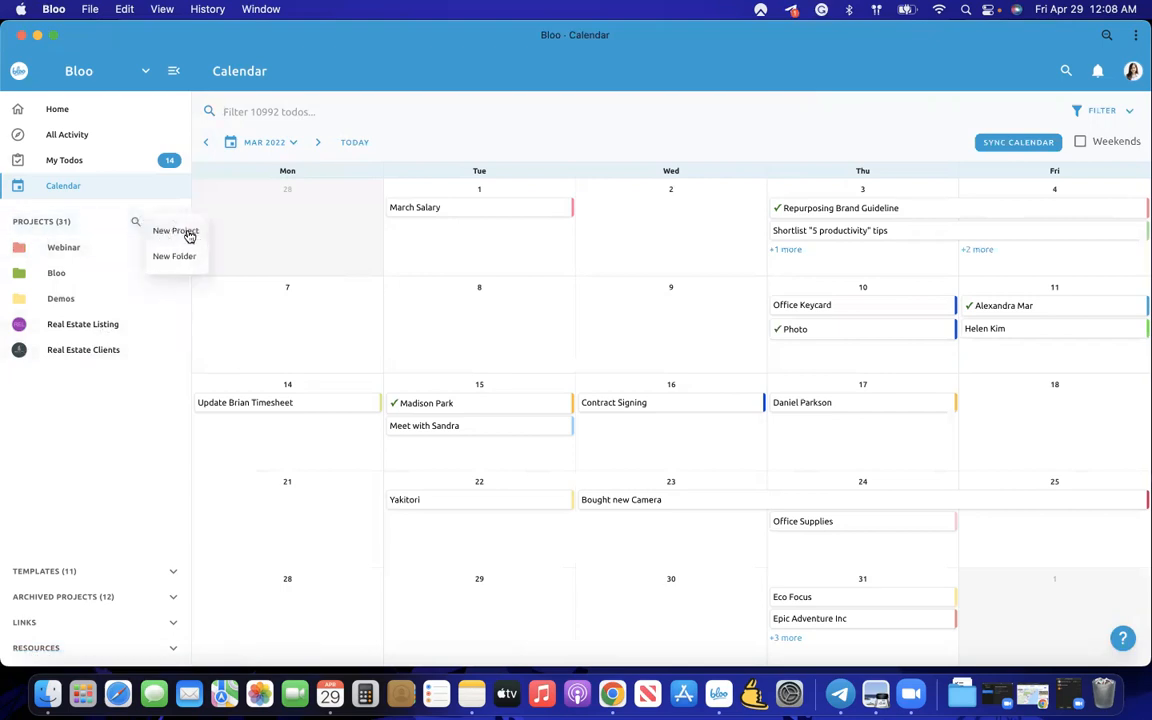
left_click(187, 234)
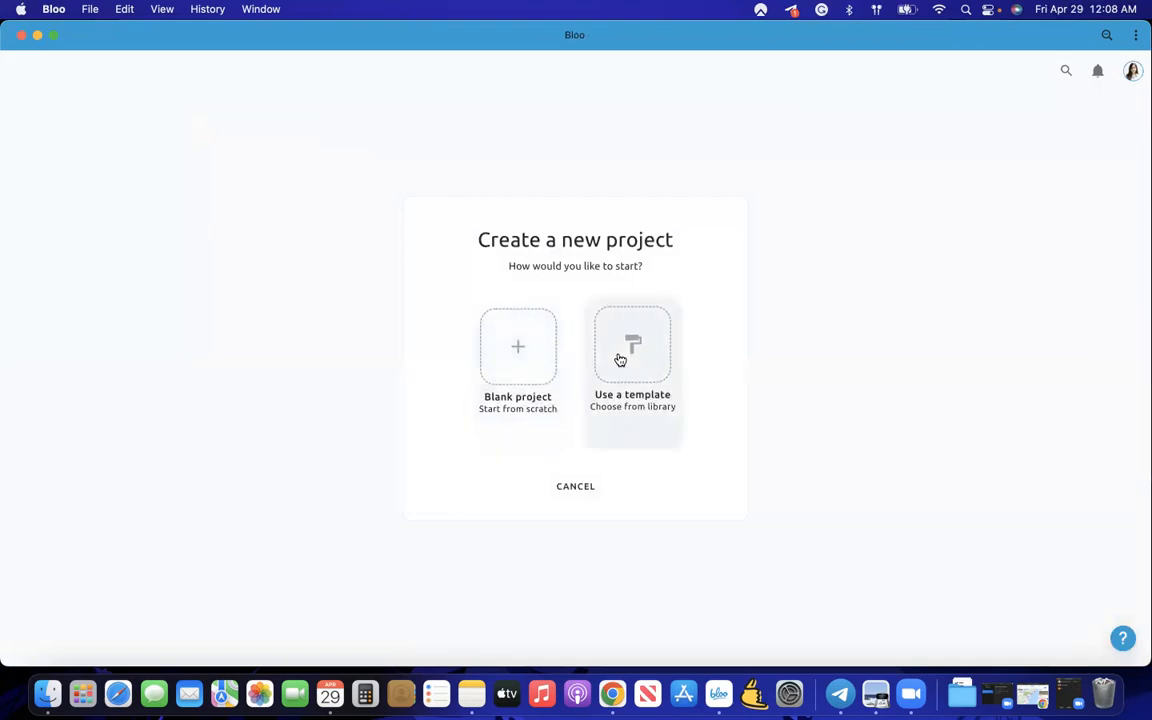
left_click(634, 414)
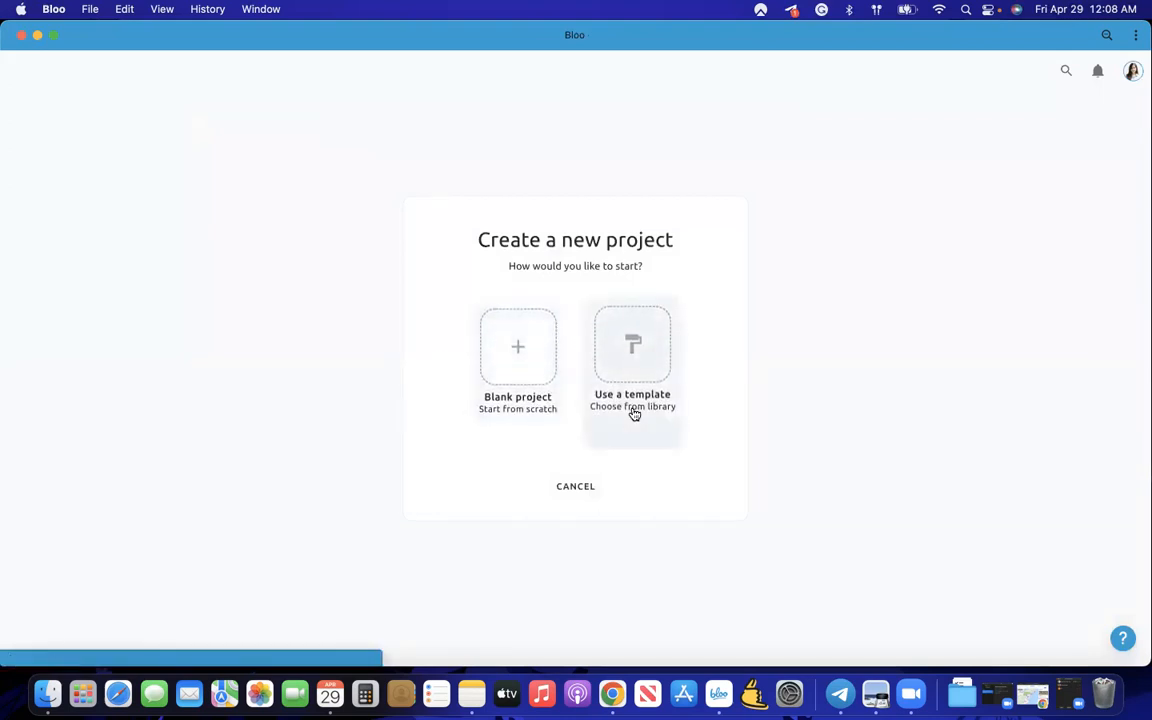
- Browse the built-in template library and the workspace's saved templates, then go back
left_click(697, 127)
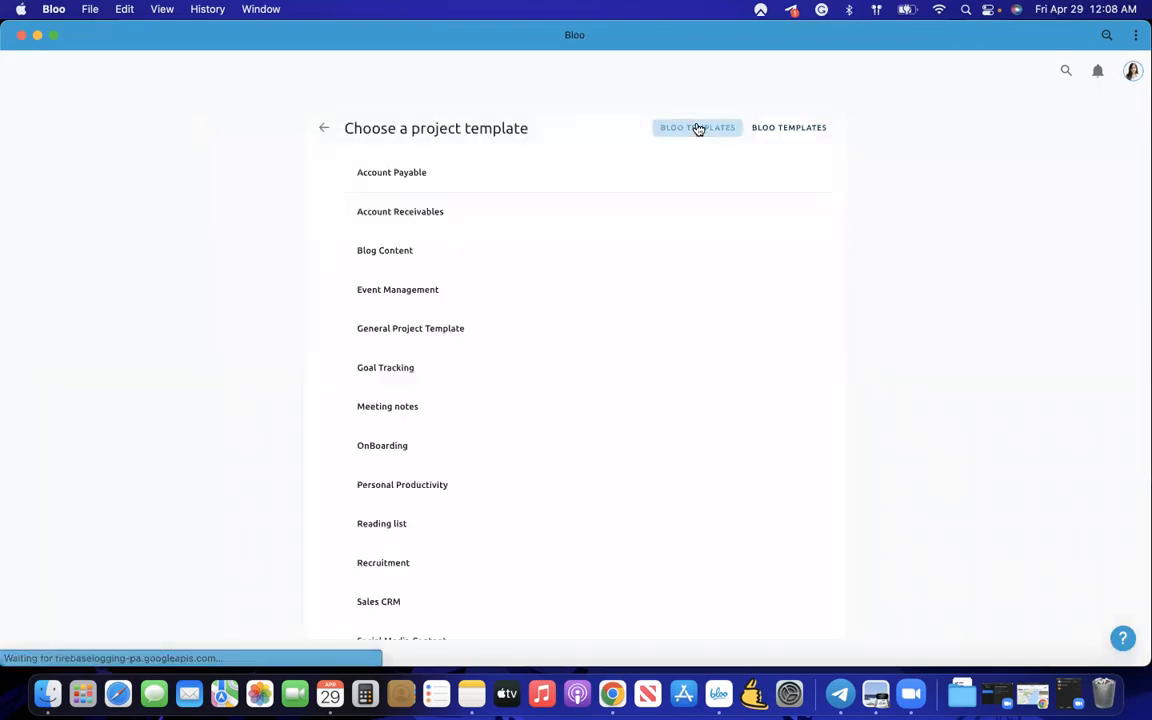
scroll(591, 311, "down", 3)
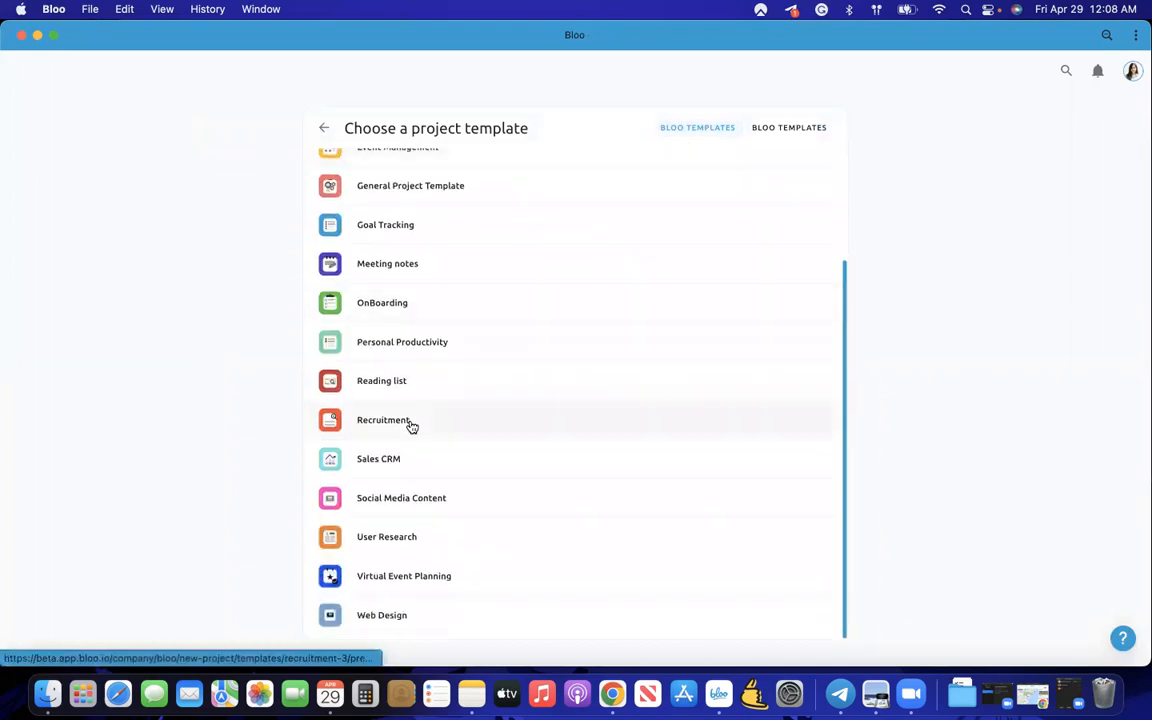
scroll(411, 427, "up", 3)
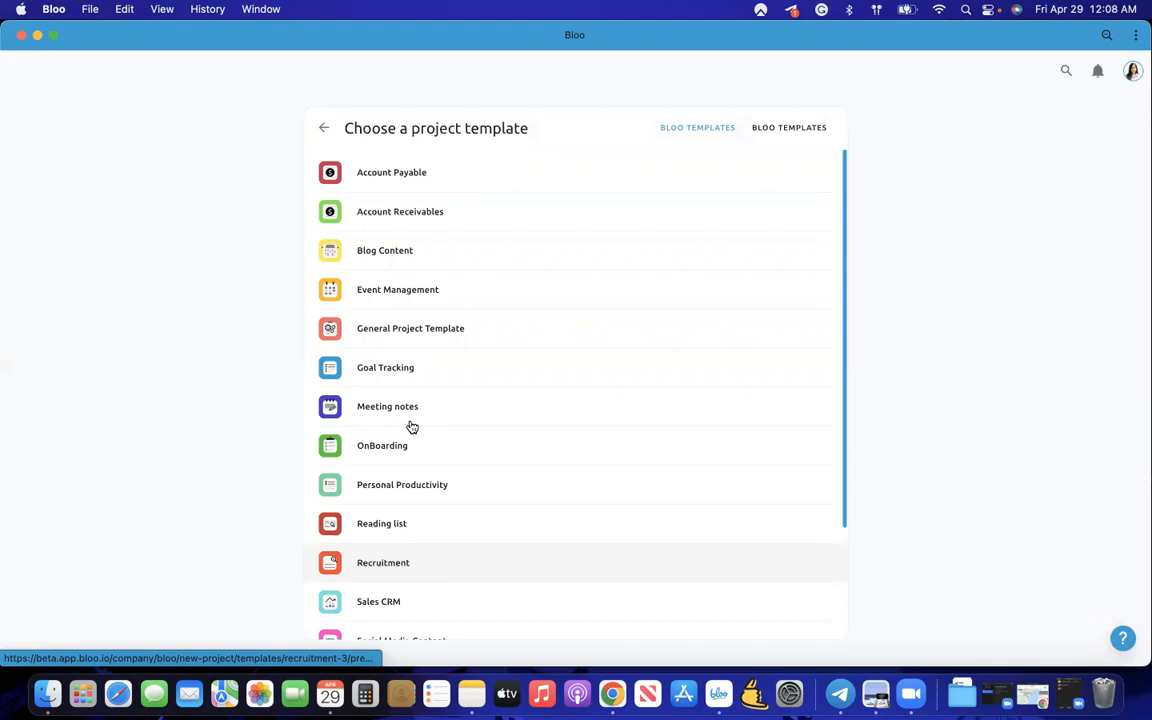
scroll(411, 427, "down", 3)
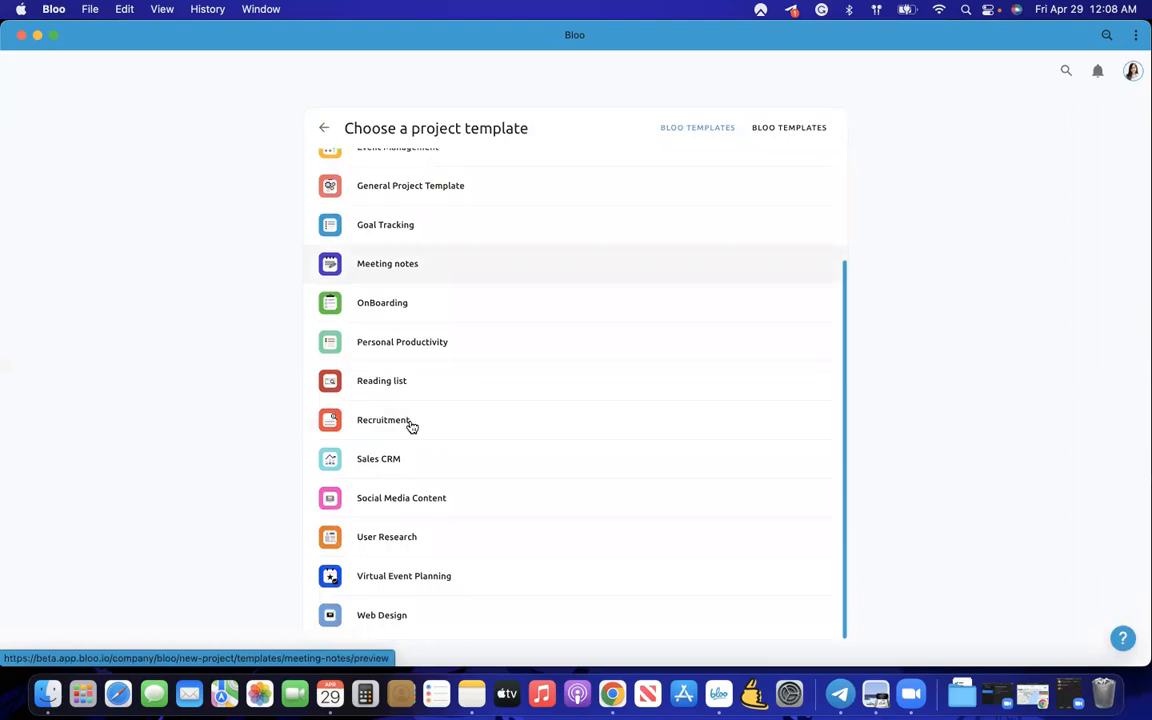
scroll(406, 427, "up", 4)
left_click(769, 135)
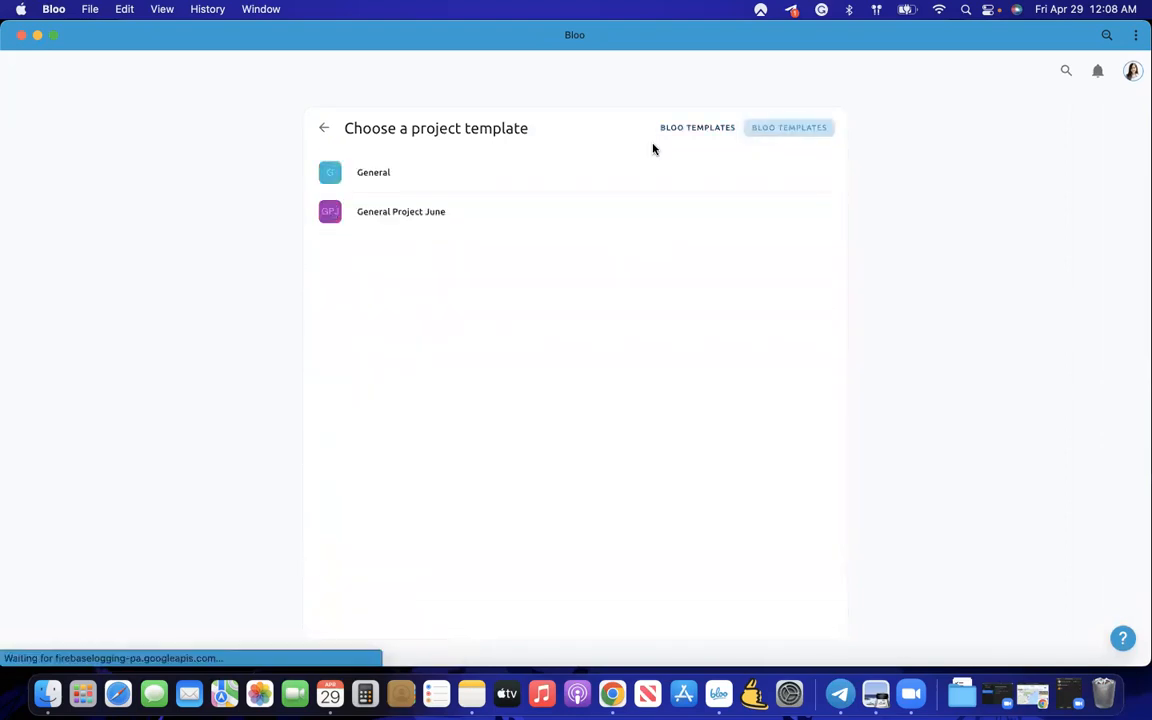
left_click(326, 128)
- Cancel the new project and open Real Estate Clients from the sidebar
left_click(564, 496)
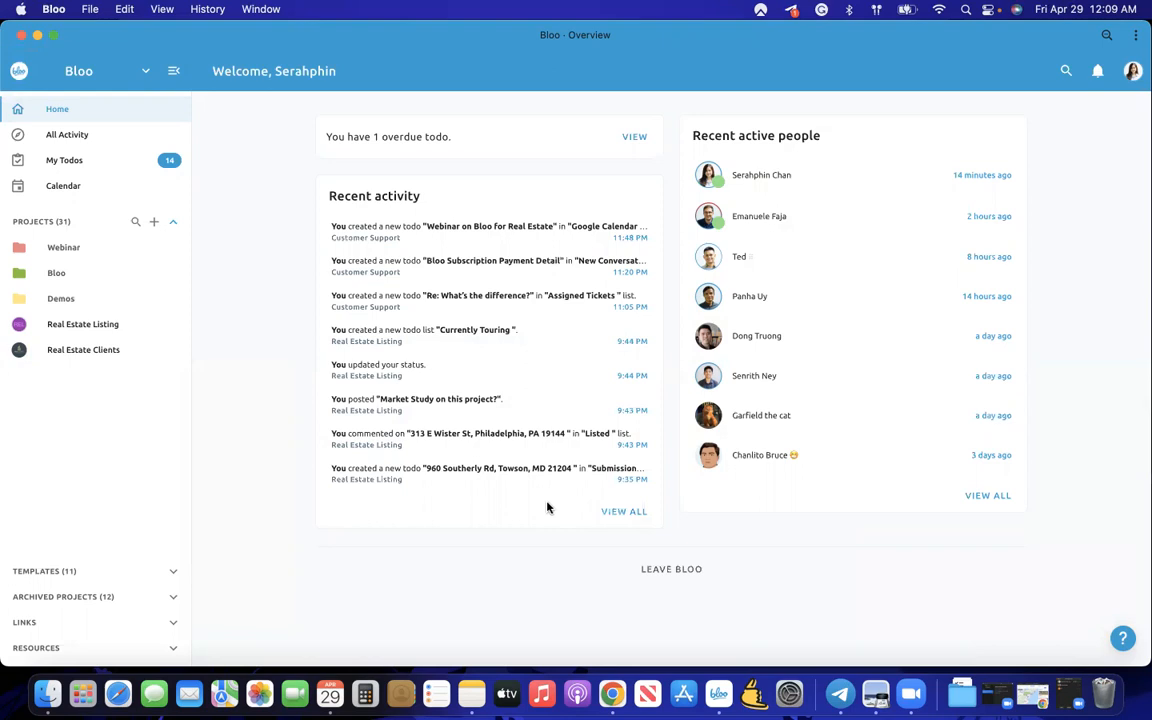
left_click(102, 355)
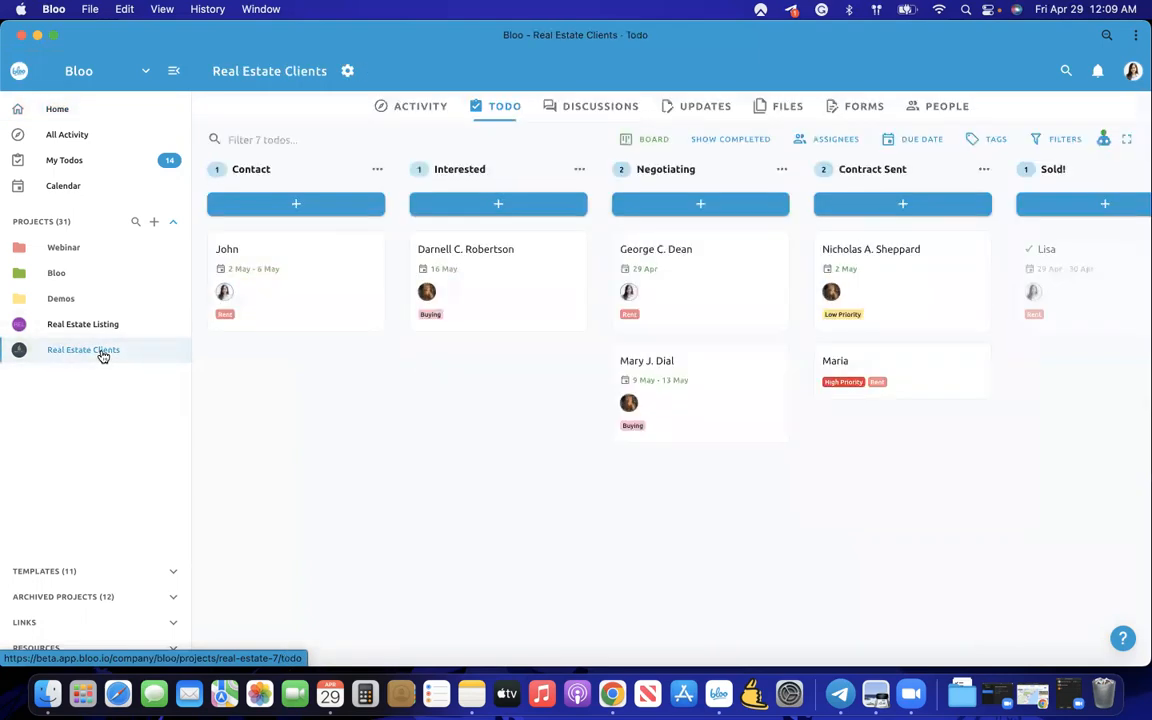
left_click(174, 71)
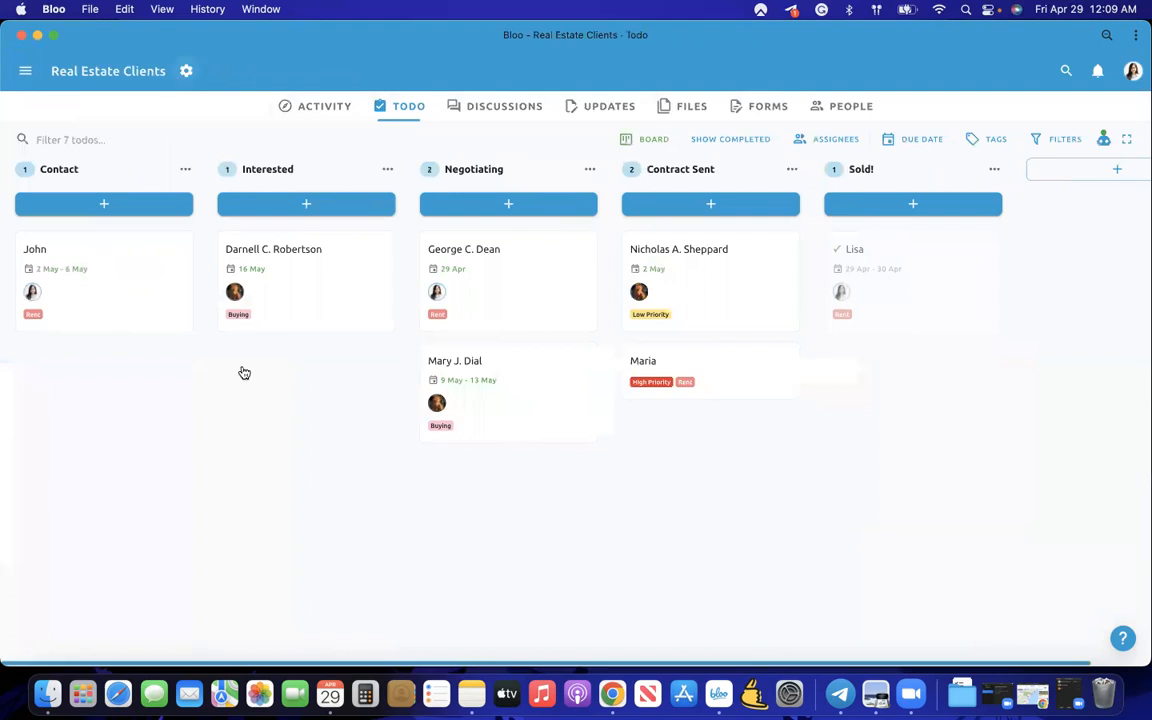
left_click(28, 70)
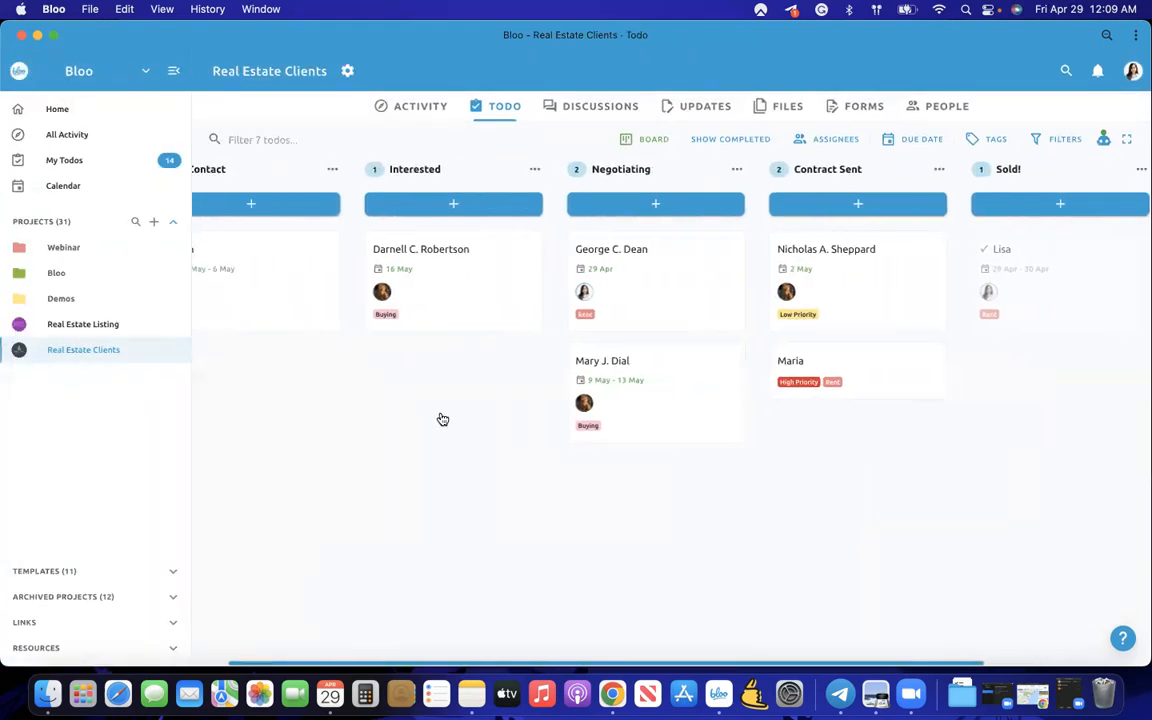
scroll(443, 419, "right", 1)
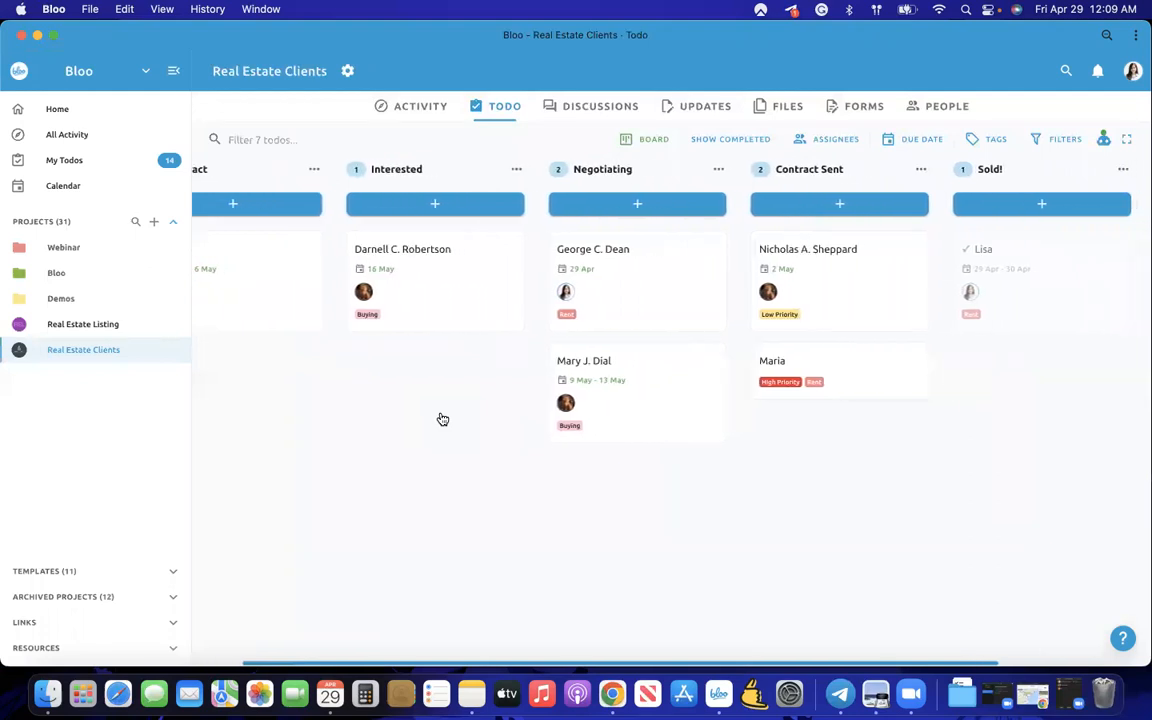
scroll(443, 419, "left", 5)
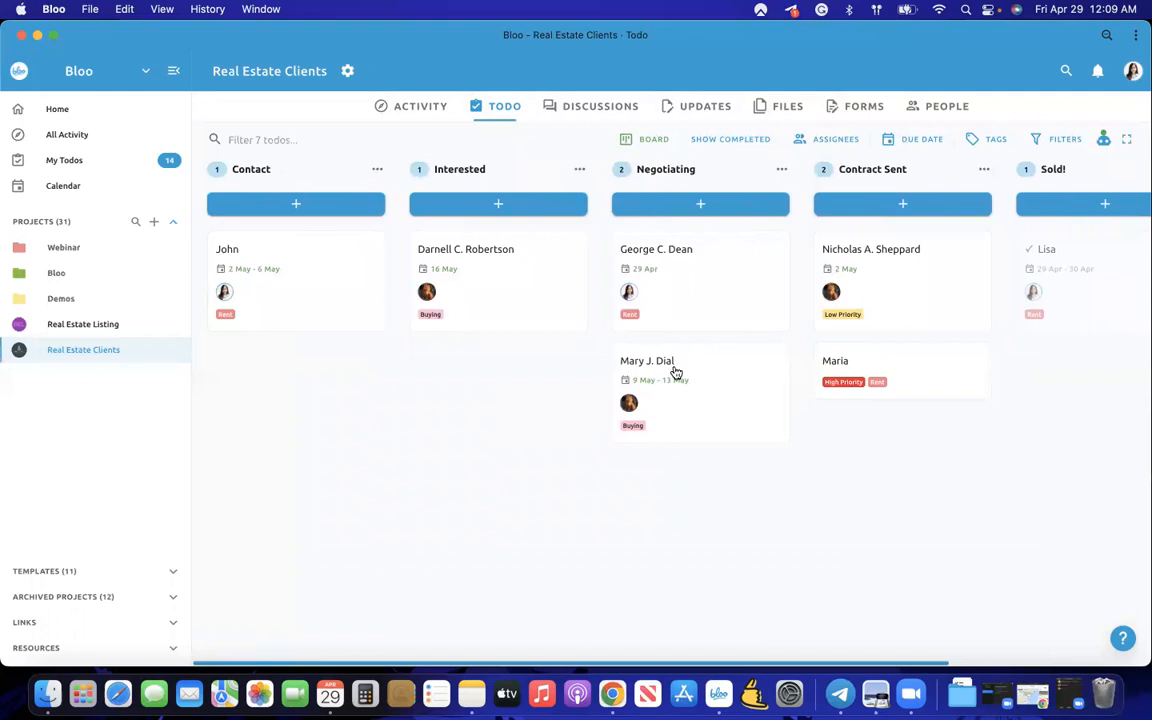
scroll(675, 372, "right", 10)
scroll(675, 372, "left", 10)
scroll(370, 350, "right", 2)
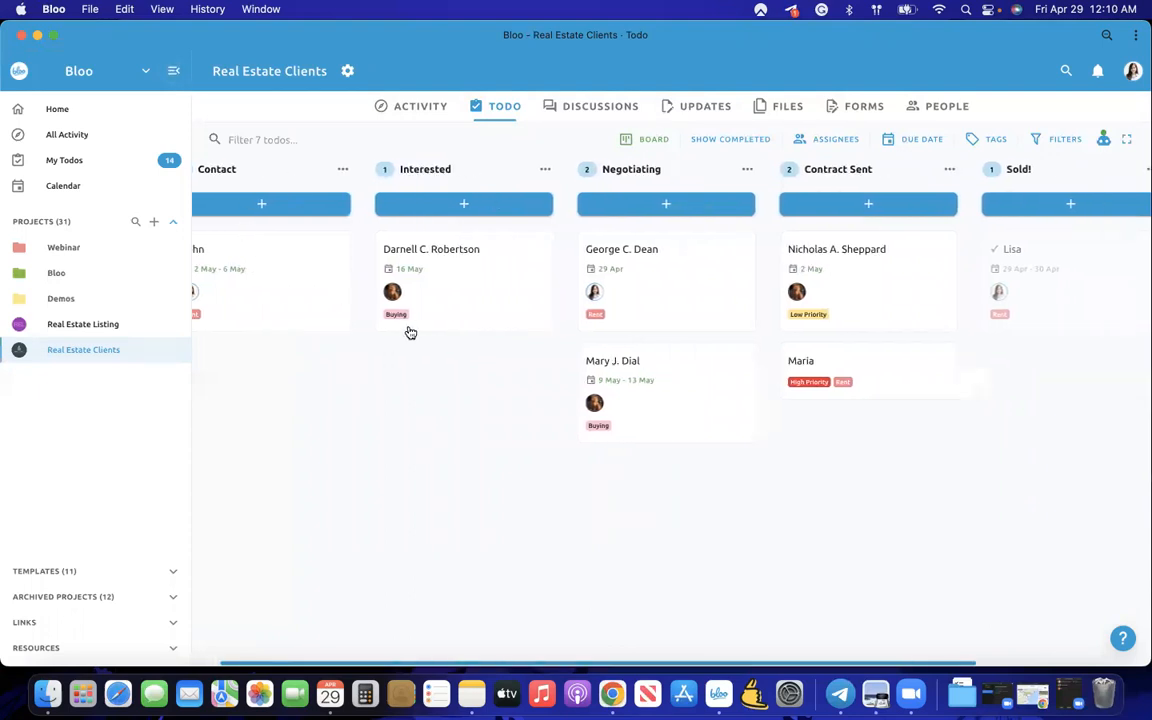
scroll(558, 303, "right", 5)
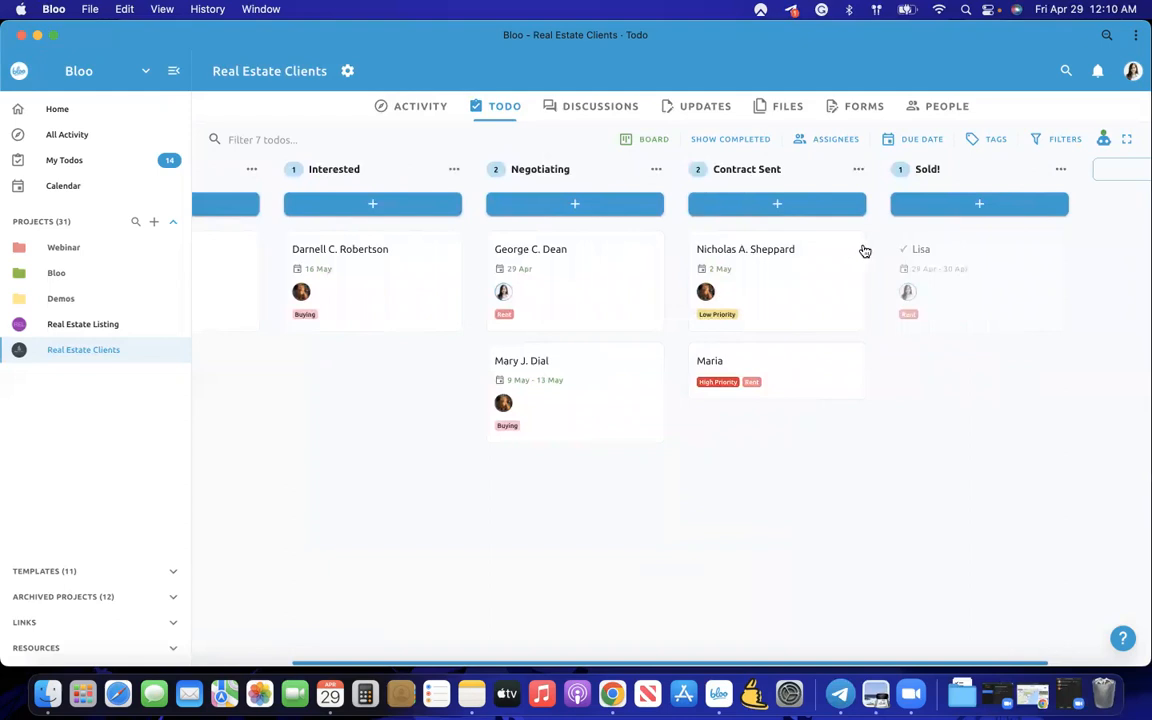
scroll(897, 275, "left", 6)
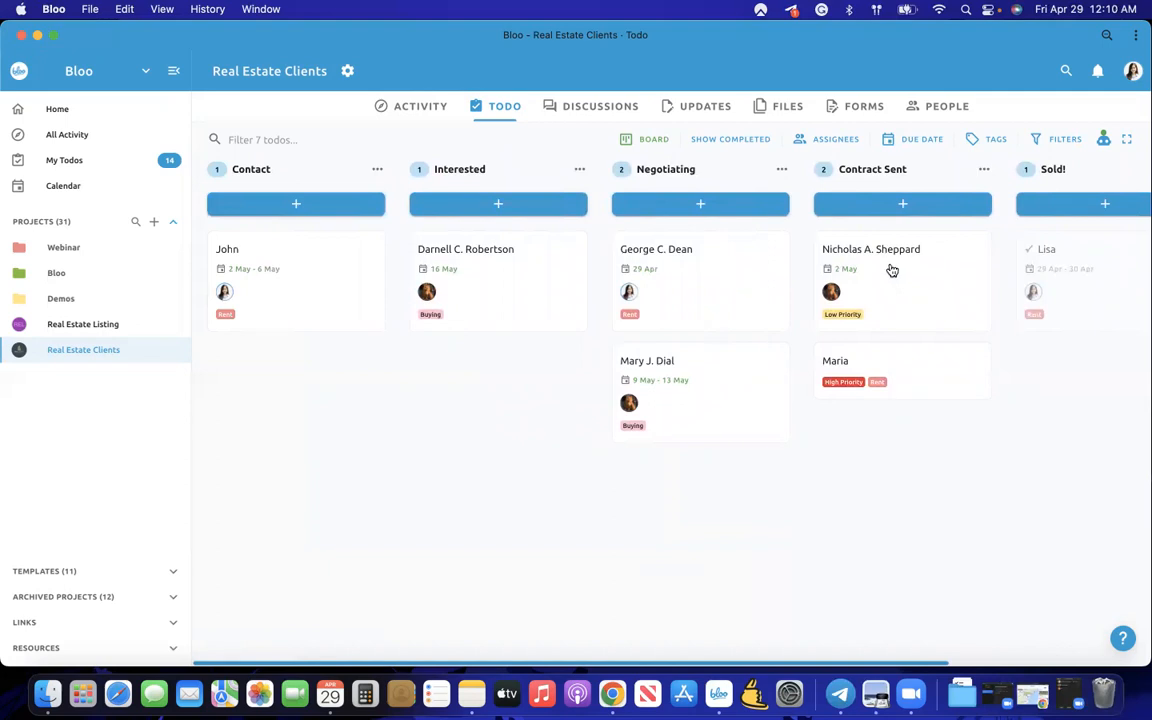
left_click(331, 290)
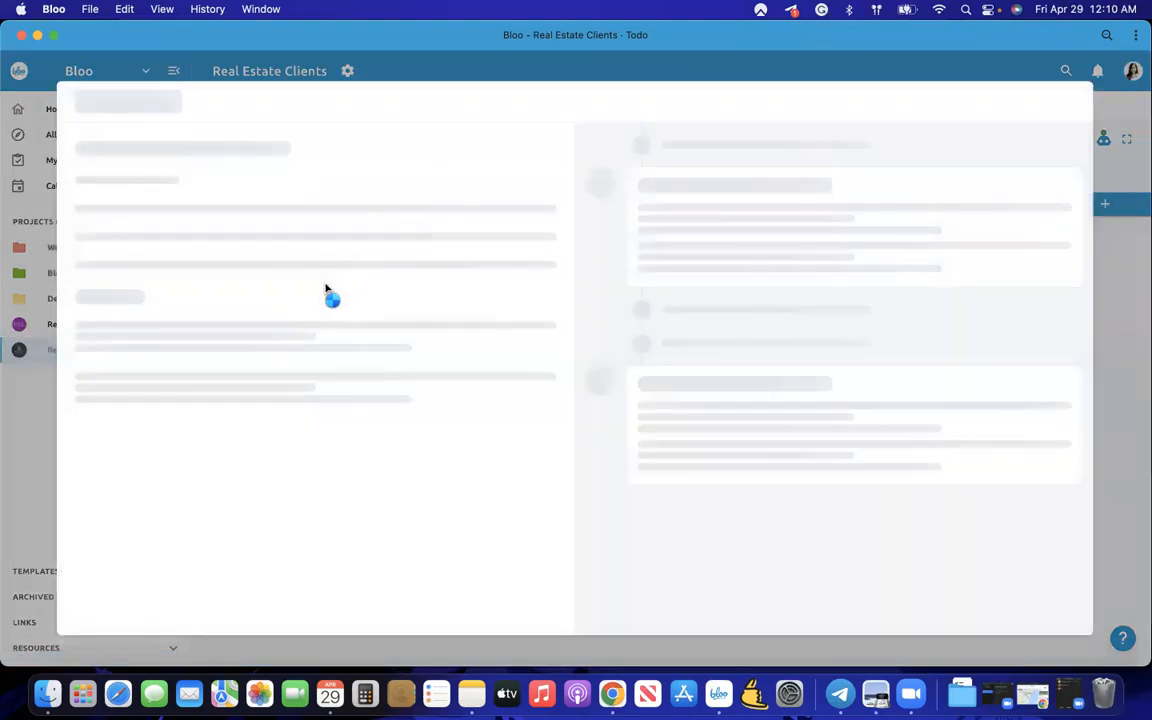
scroll(200, 300, "down", 1)
left_click(168, 291)
left_click(96, 327)
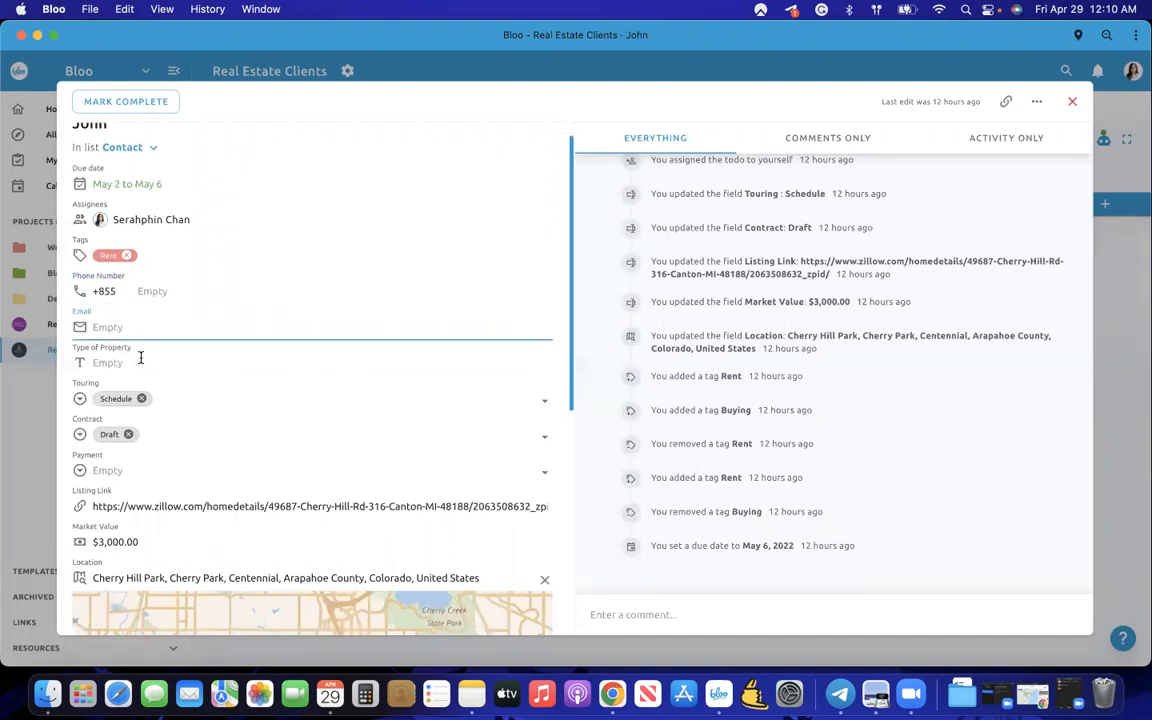
left_click(140, 362)
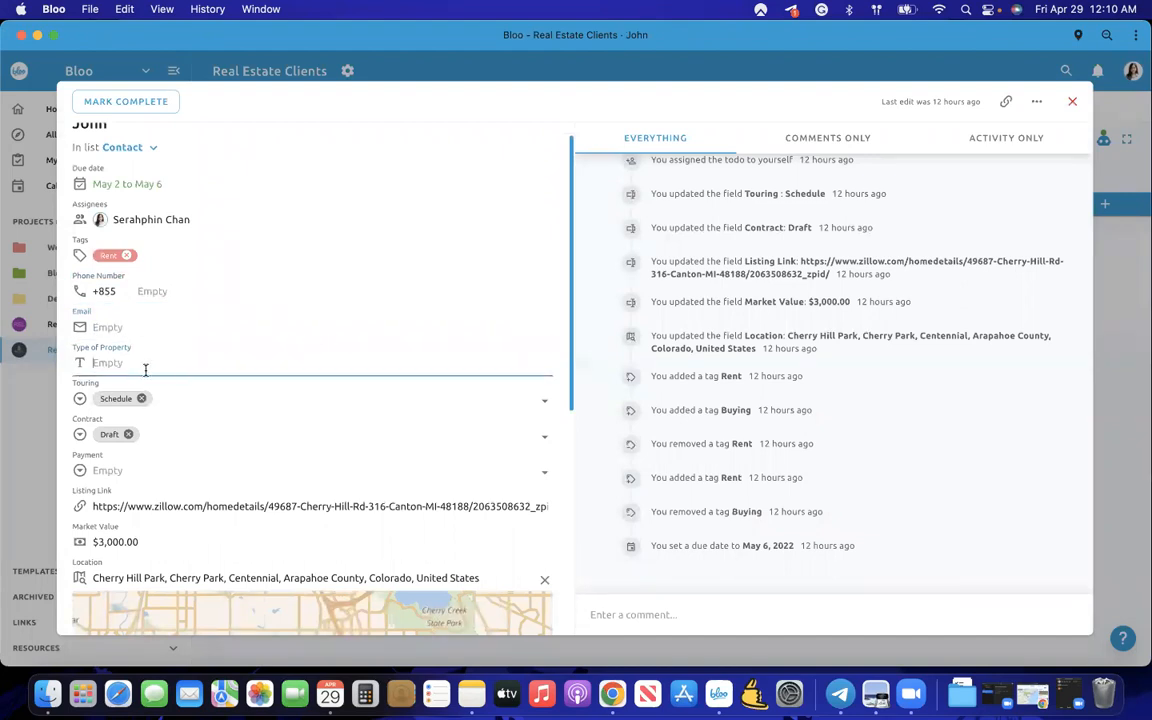
scroll(142, 365, "down", 1)
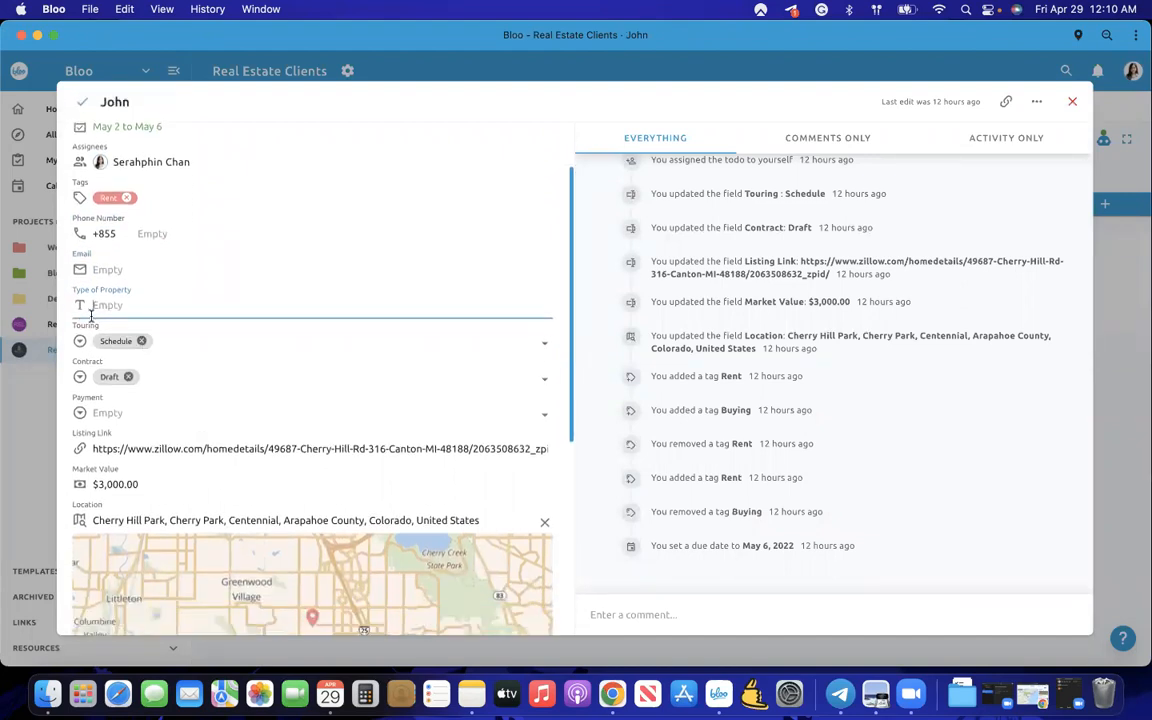
left_click(30, 418)
scroll(416, 465, "right", 2)
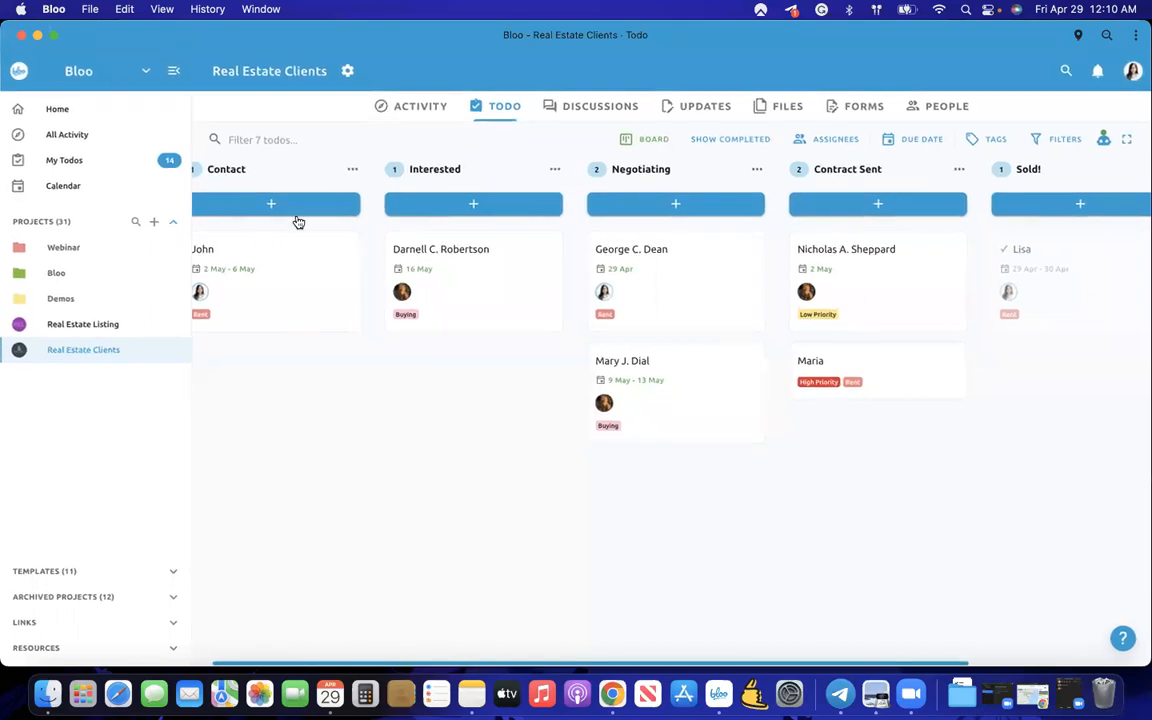
scroll(856, 226, "right", 5)
left_click(1011, 168)
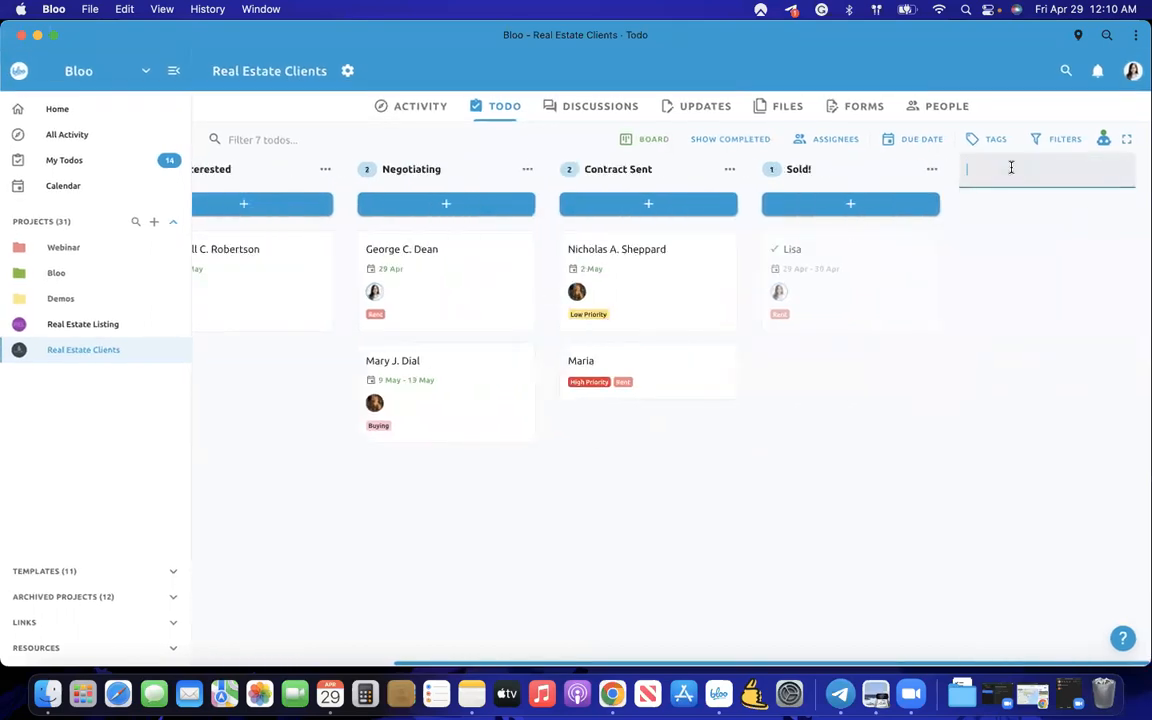
scroll(1031, 342, "left", 5)
scroll(1031, 342, "right", 3)
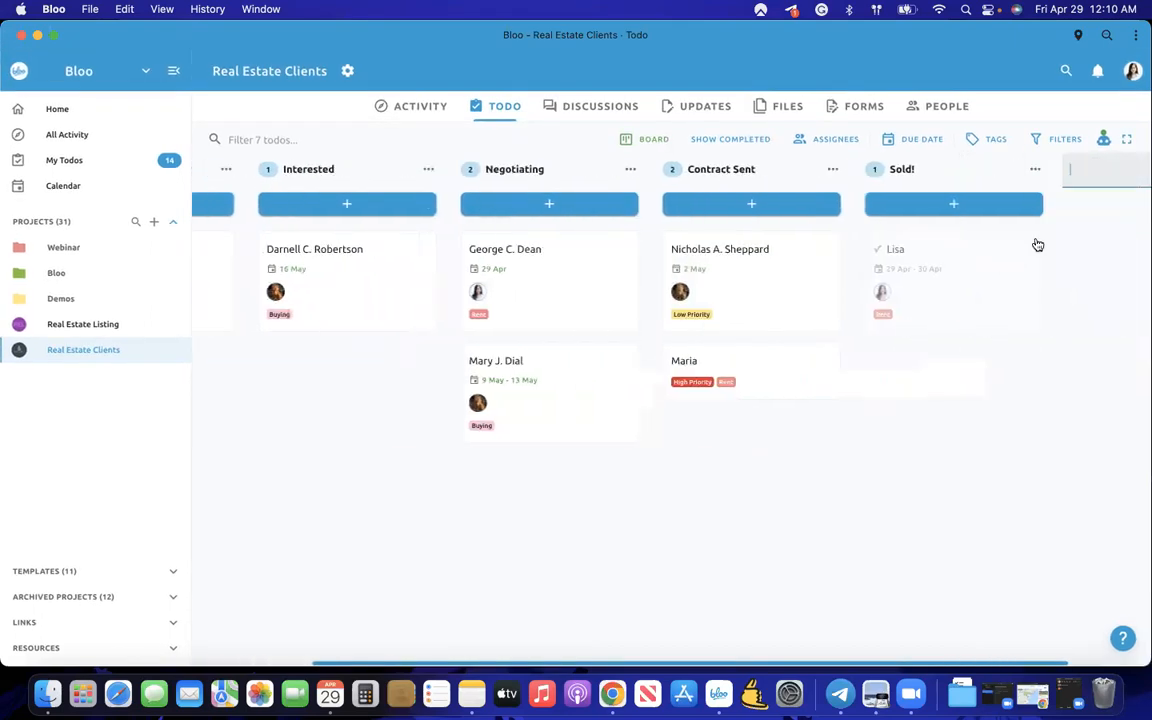
left_click_drag(946, 170, 966, 187)
scroll(966, 187, "left", 3)
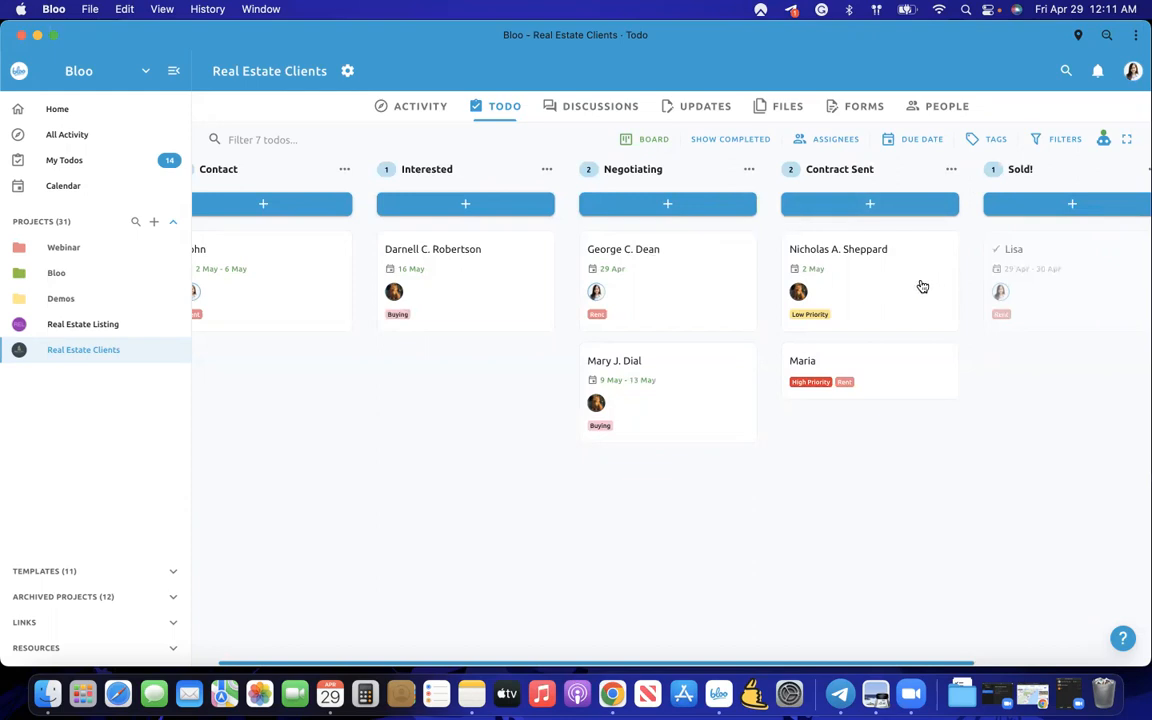
mouse_move(740, 272)
left_mouse_down()
mouse_move(766, 285)
mouse_move(838, 260)
mouse_move(745, 258)
left_mouse_up()
left_click(650, 139)
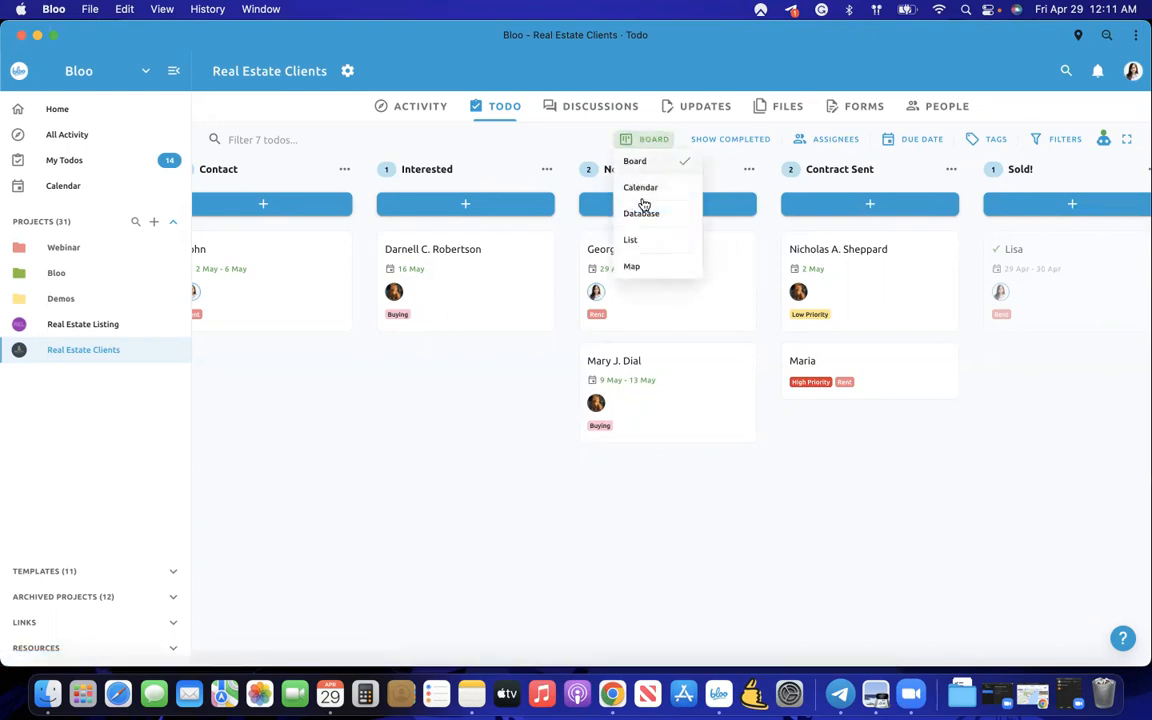
left_click(638, 190)
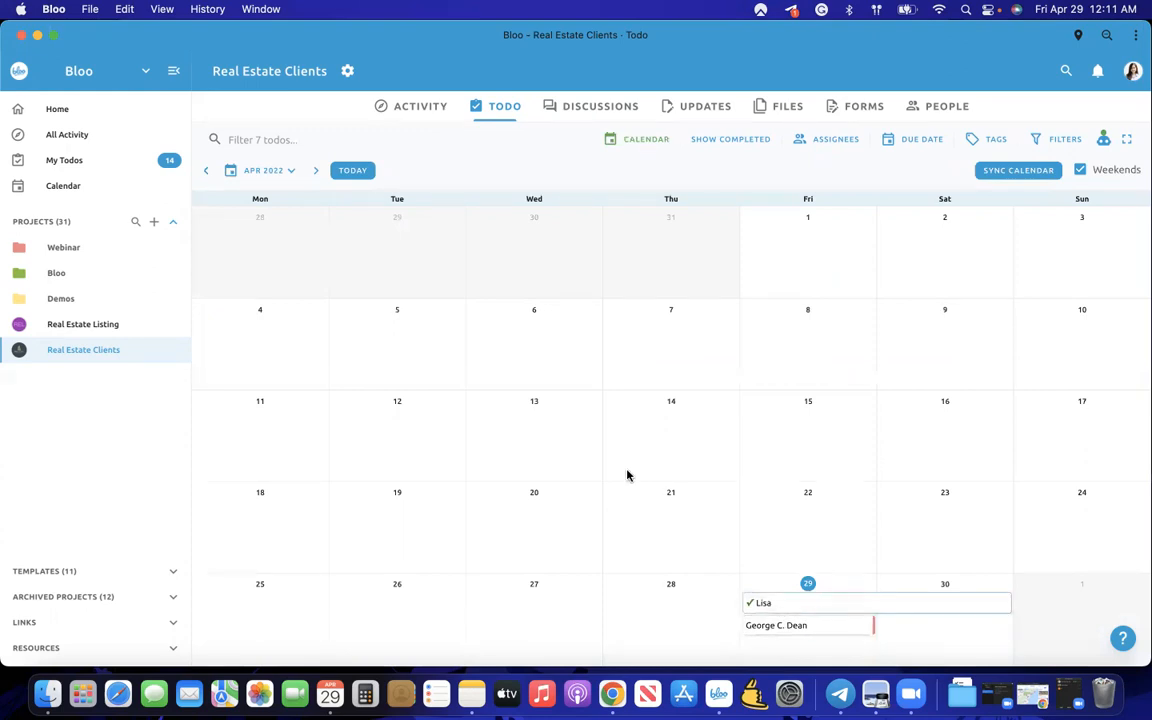
left_click(647, 144)
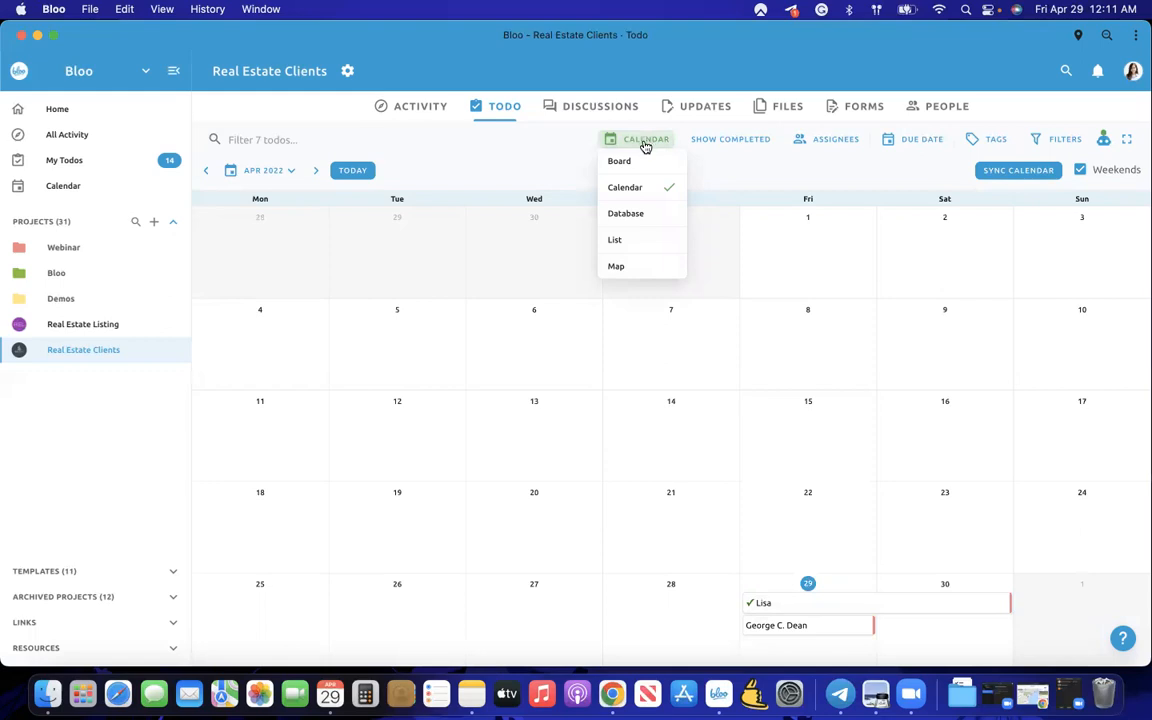
left_click(625, 214)
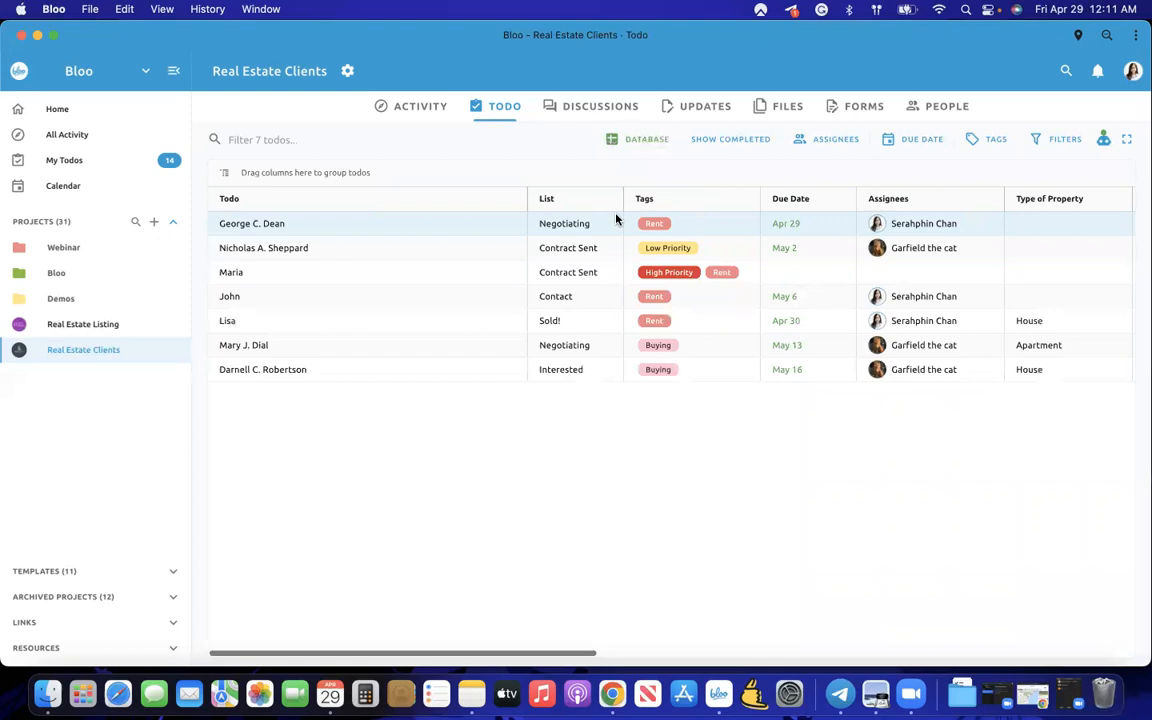
scroll(681, 247, "right", 5)
scroll(689, 247, "left", 5)
left_click(645, 148)
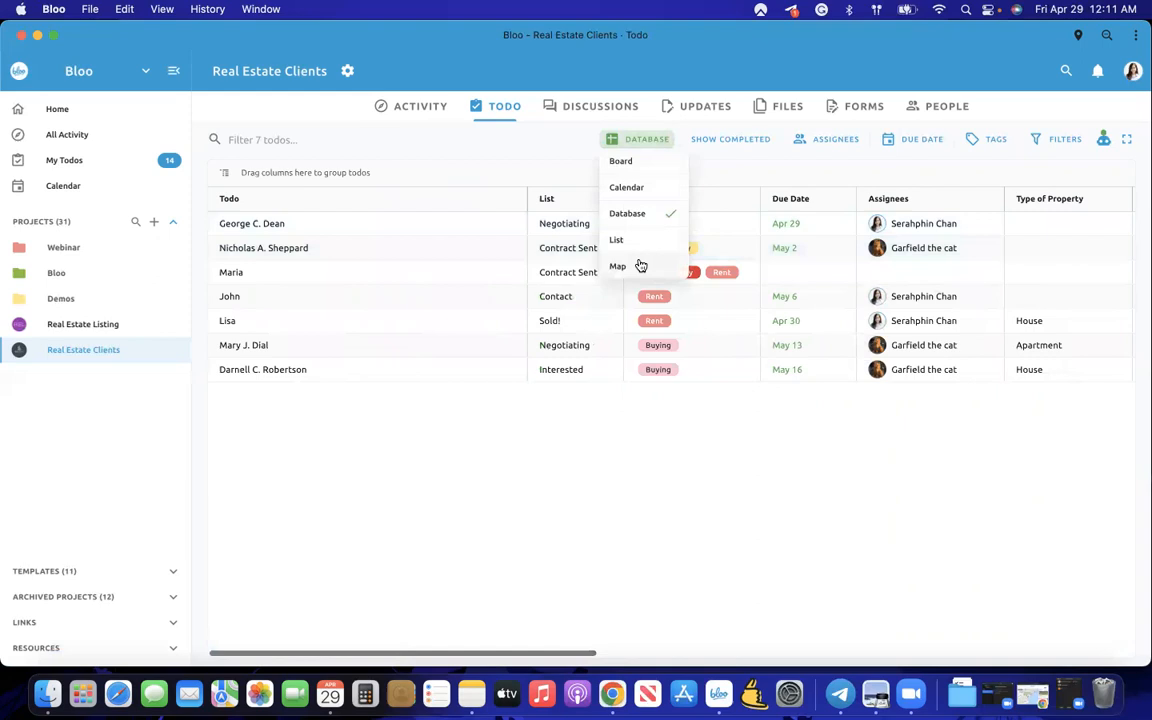
left_click(634, 245)
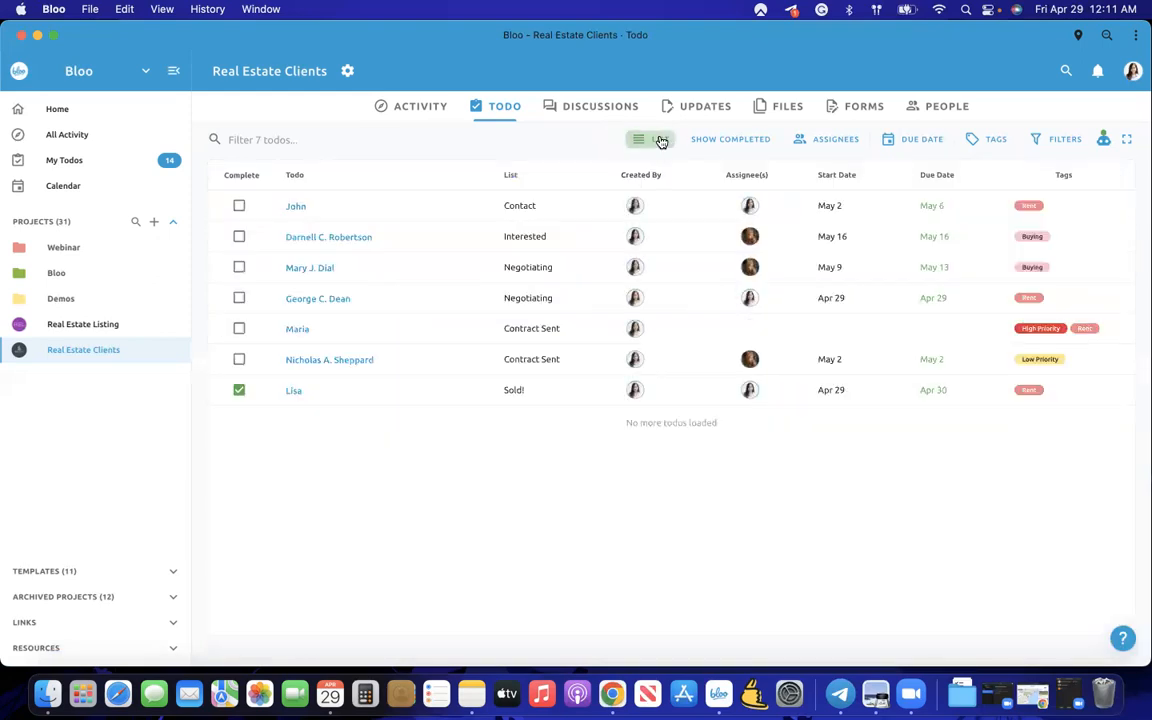
left_click(650, 139)
left_click(648, 267)
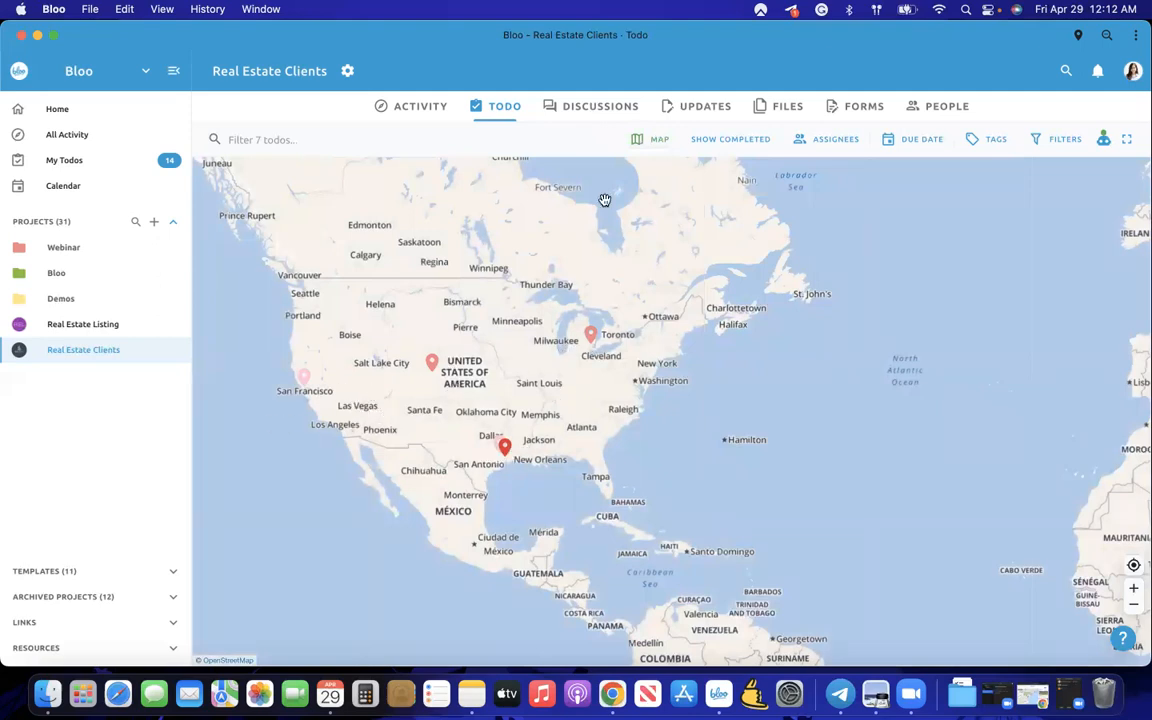
left_click(655, 140)
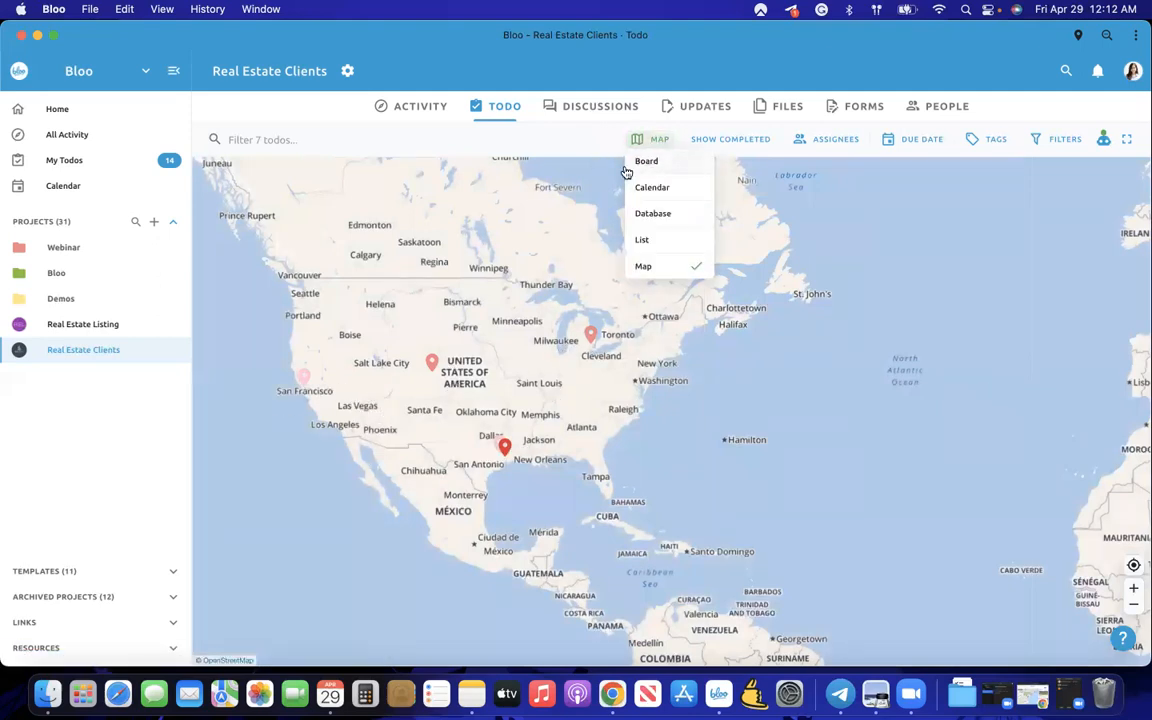
left_click(645, 165)
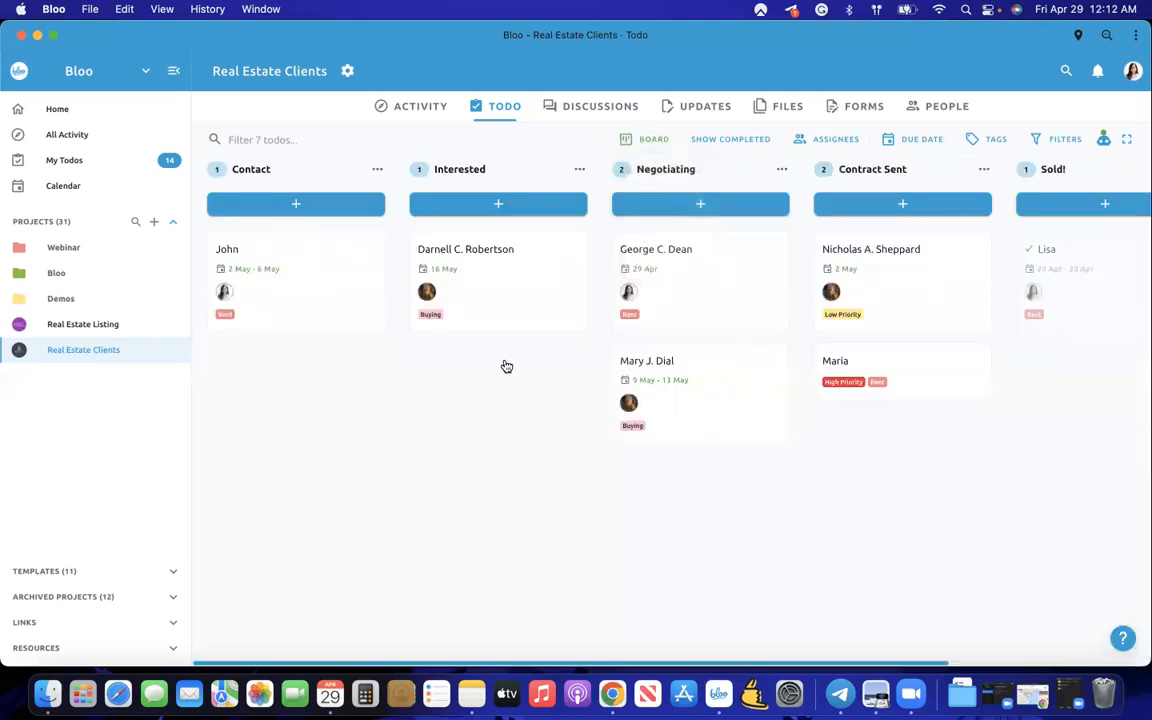
- Peek at a Negotiating client's todo, then try the database table view and return to the board
left_click(662, 318)
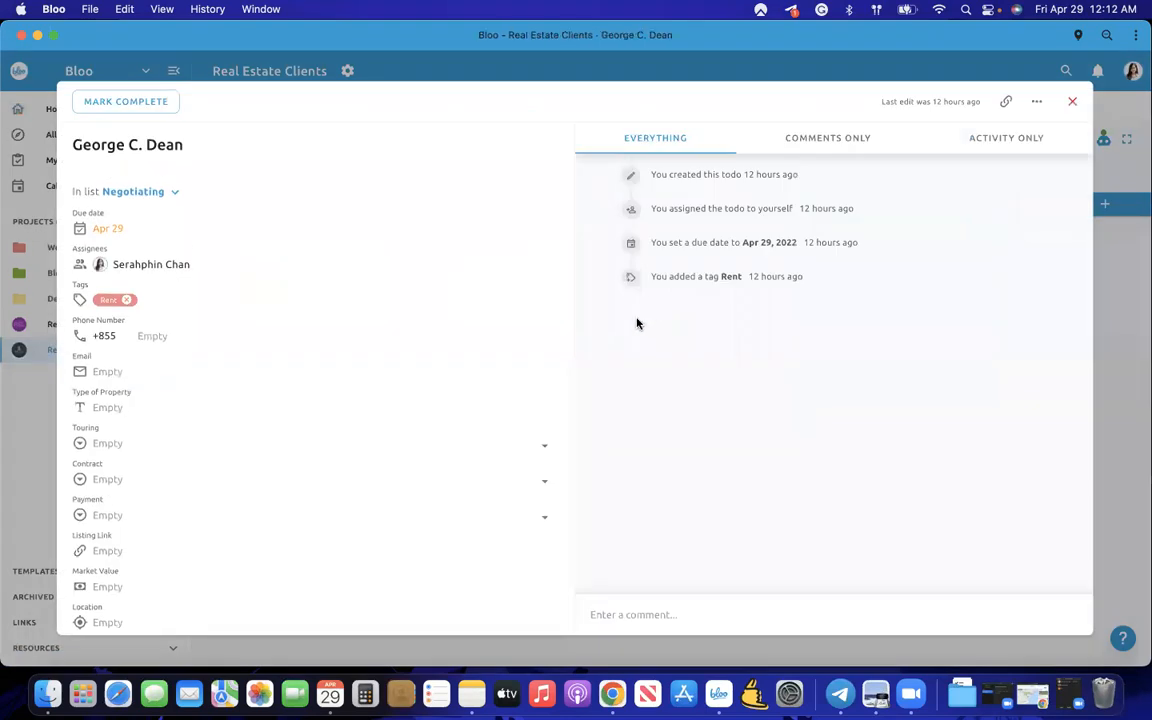
left_click(37, 397)
left_click(645, 140)
left_click(641, 214)
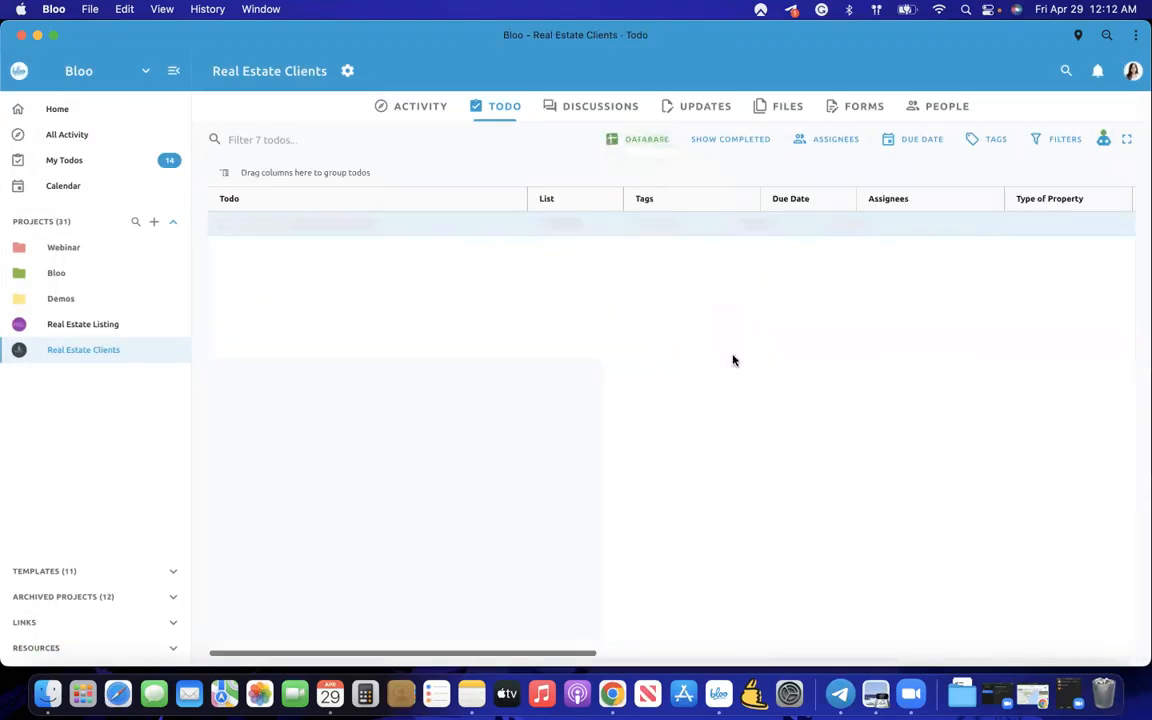
scroll(751, 381, "right", 5)
scroll(752, 382, "right", 10)
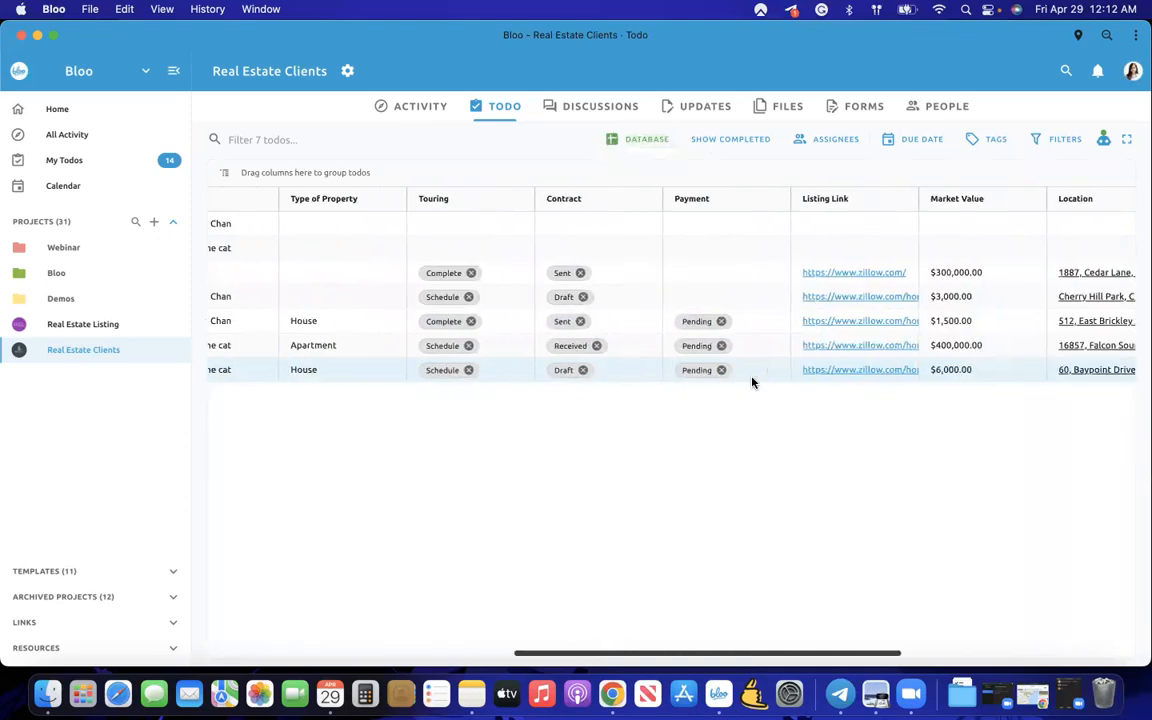
scroll(752, 382, "left", 15)
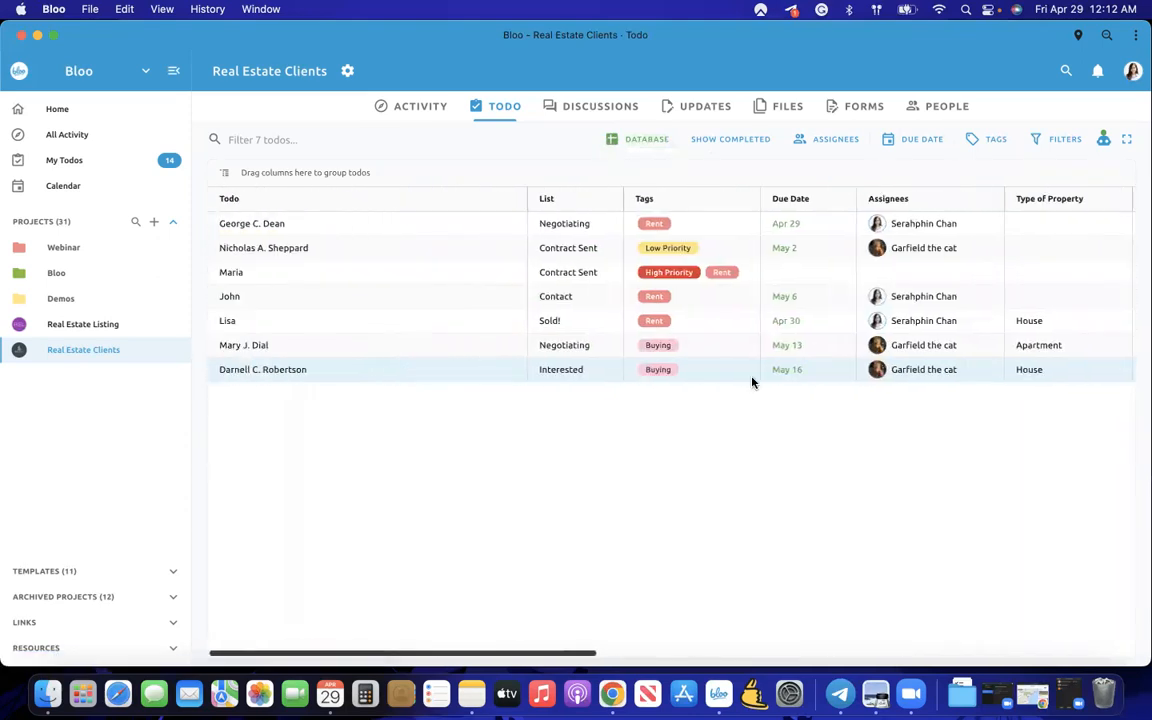
left_click(645, 141)
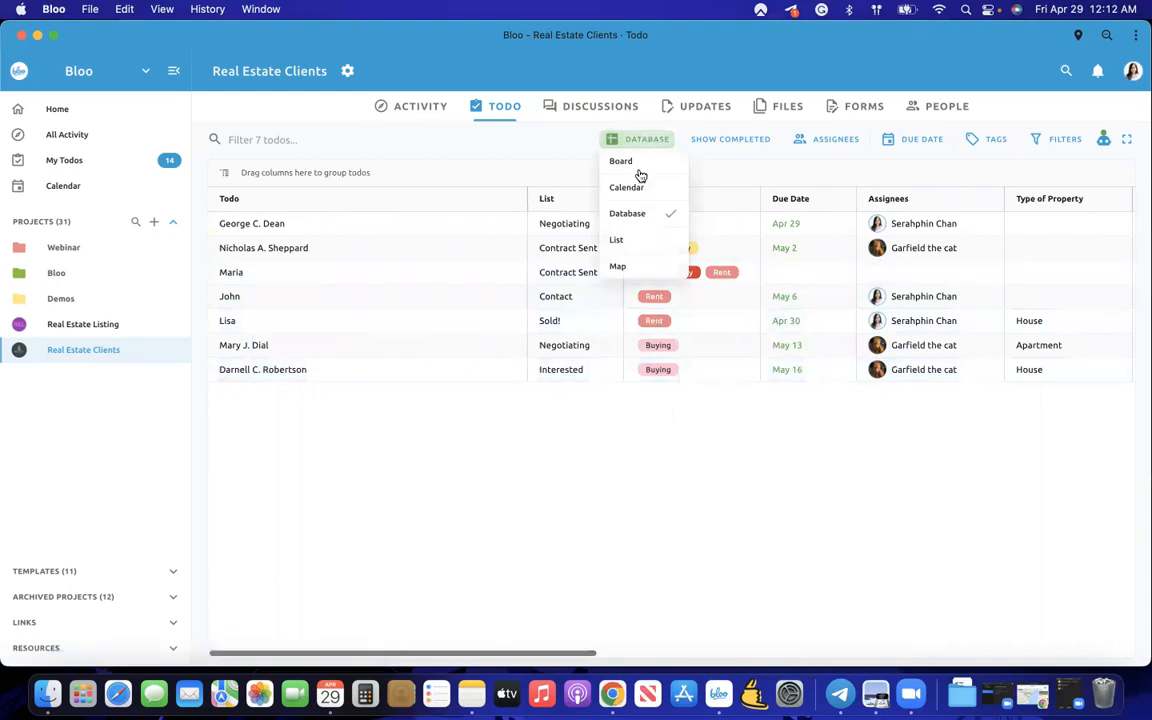
left_click(623, 163)
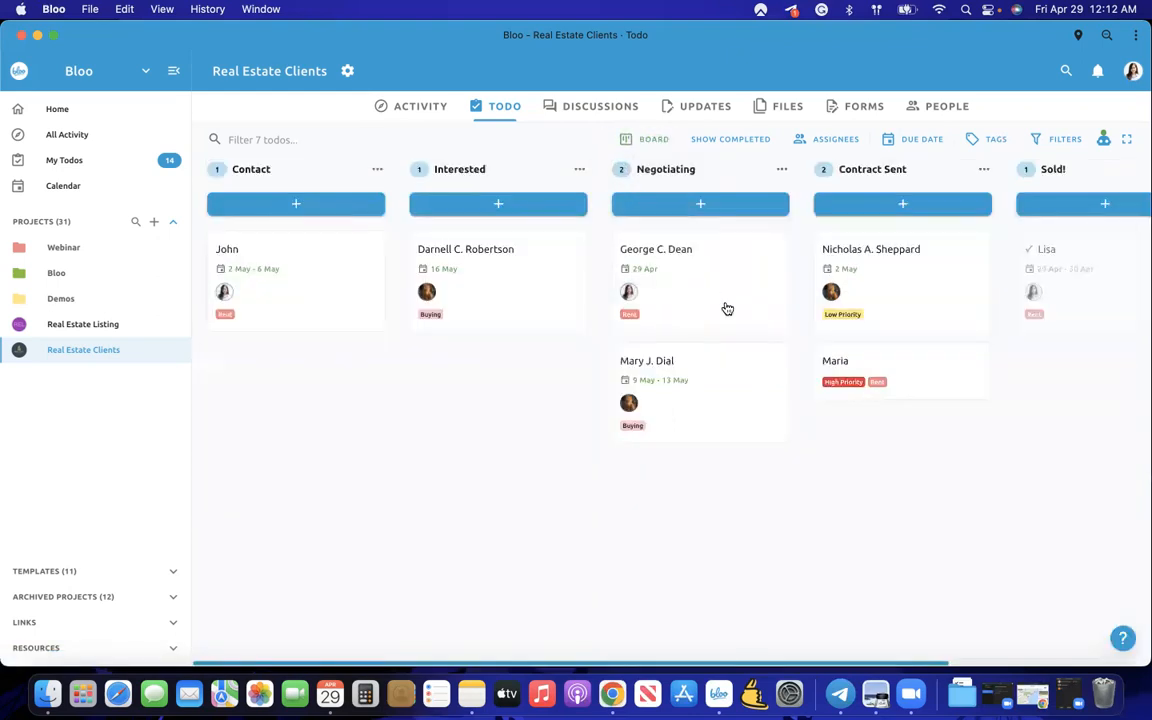
- Open the High Priority client's todo in Contract Sent and look through its details
left_click(811, 361)
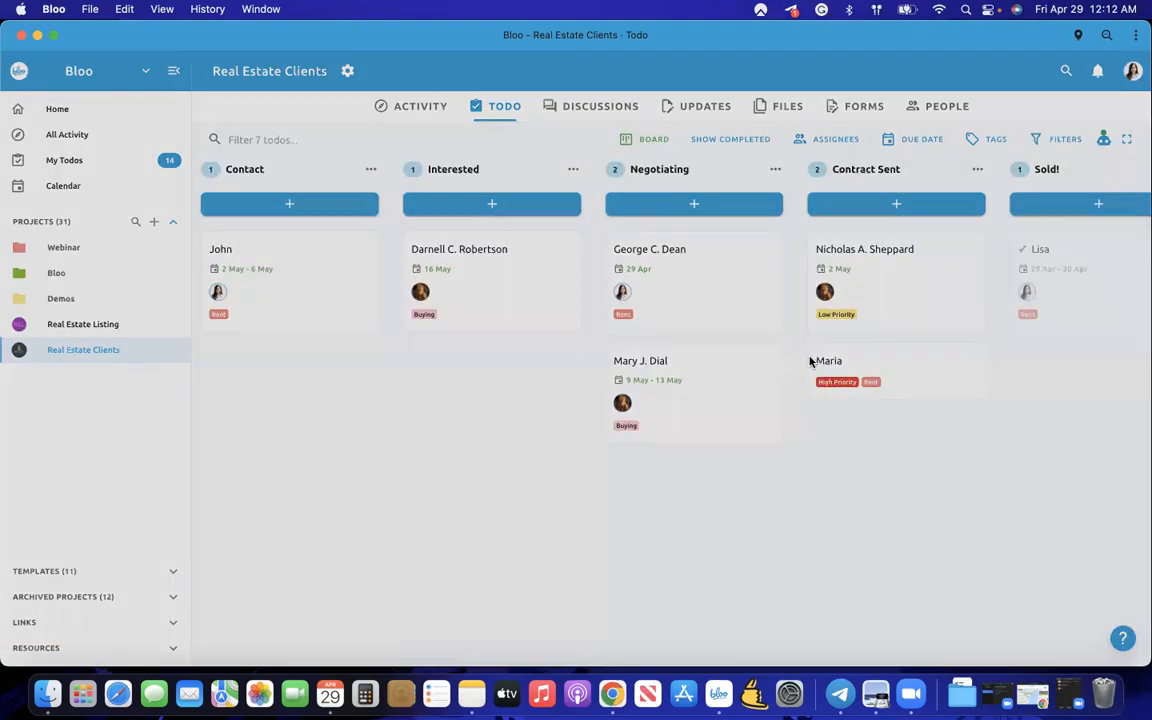
scroll(506, 421, "down", 6)
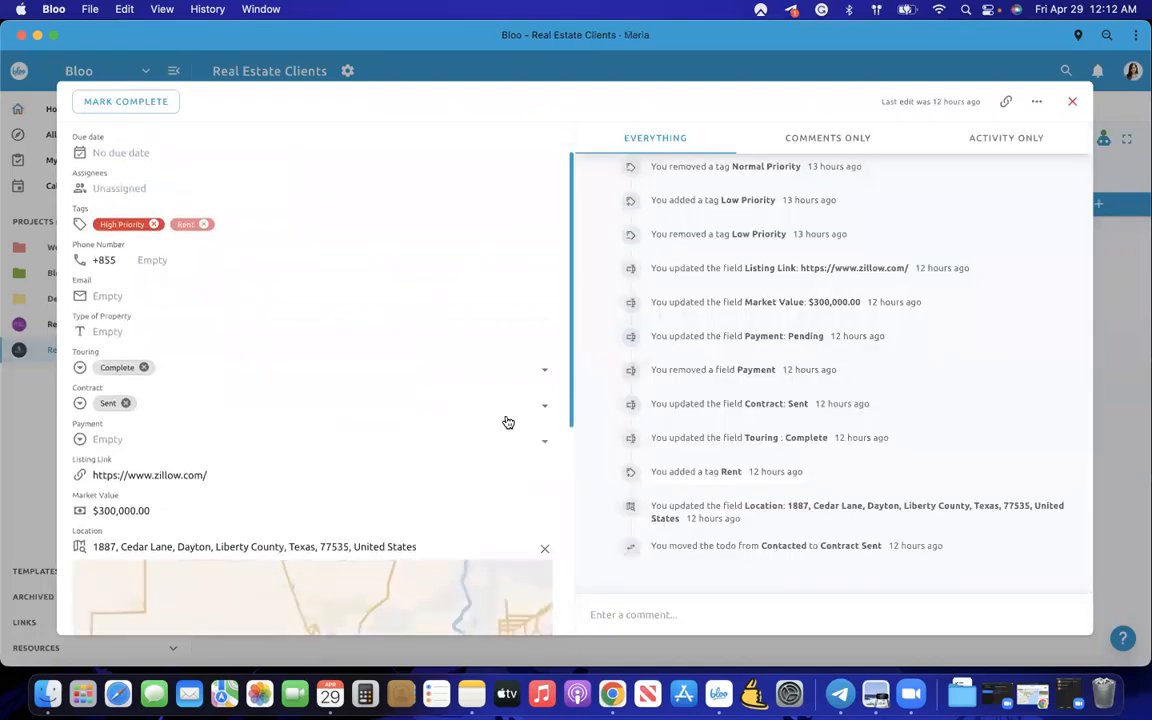
scroll(506, 421, "up", 6)
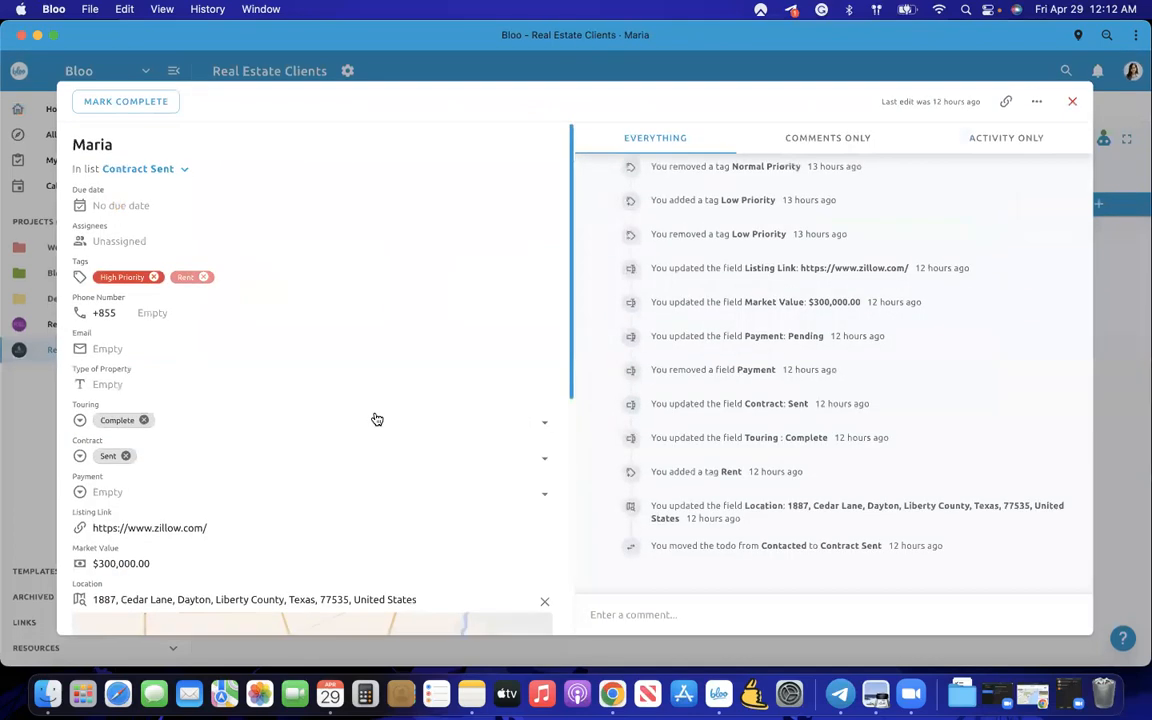
scroll(527, 350, "down", 2)
scroll(527, 350, "up", 2)
left_click(15, 414)
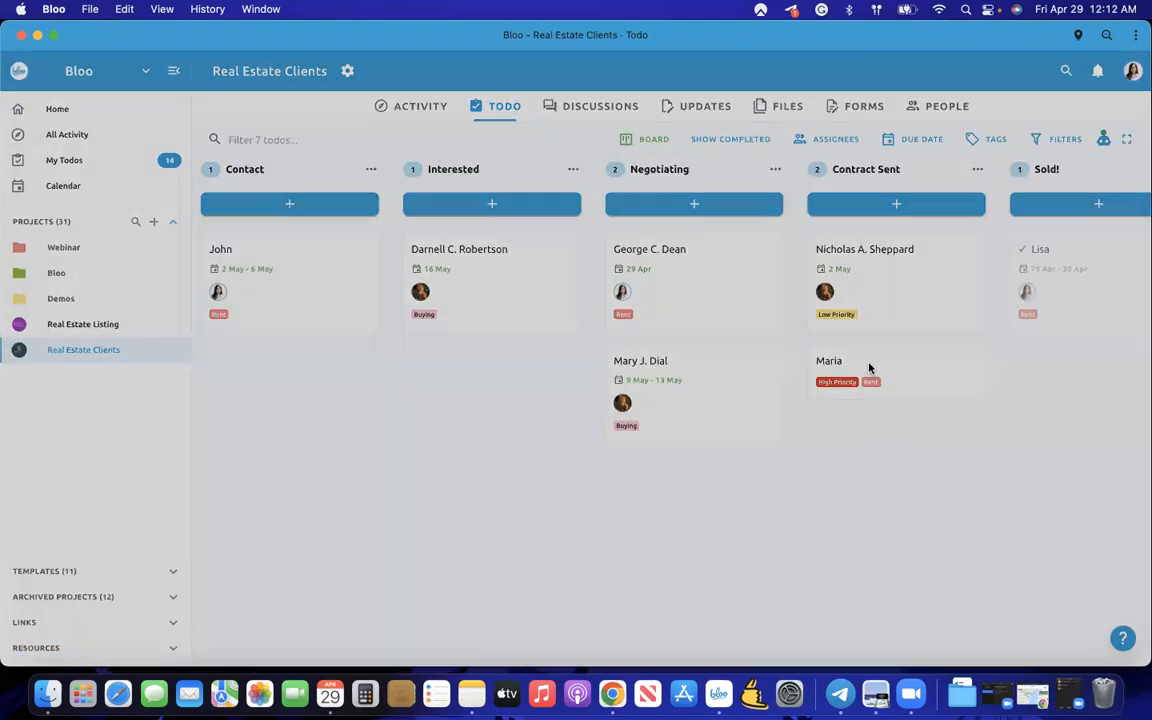
left_click(869, 368)
scroll(507, 450, "down", 5)
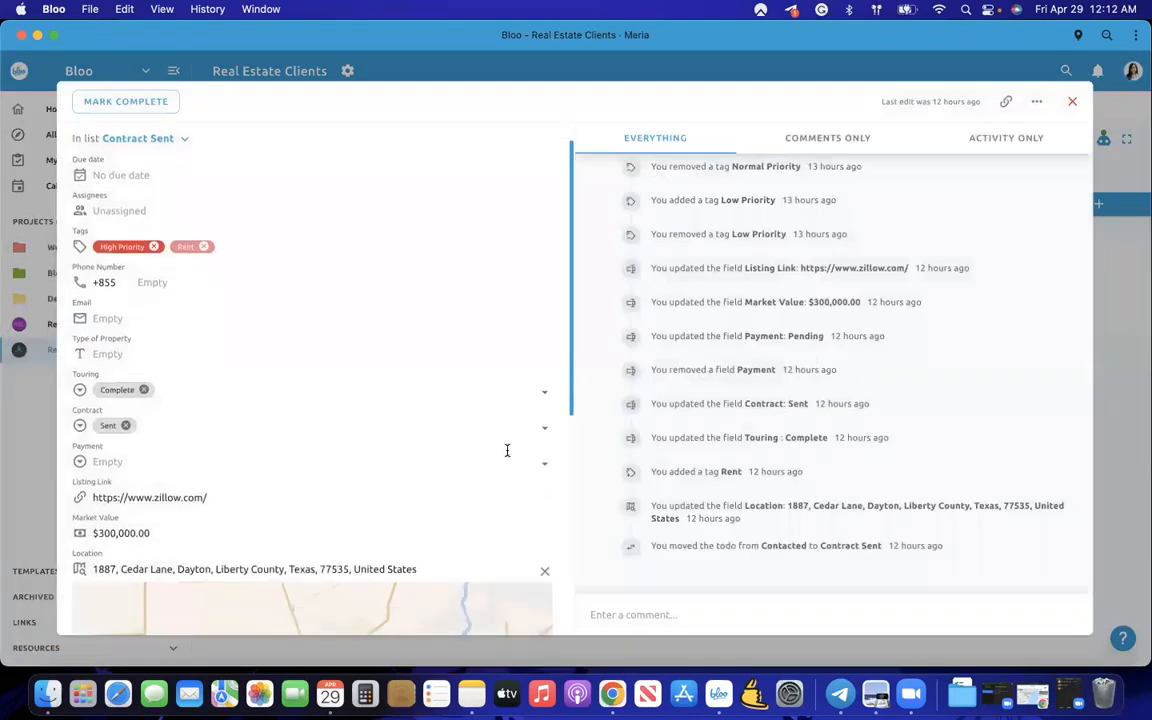
scroll(507, 450, "down", 3)
scroll(548, 535, "down", 2)
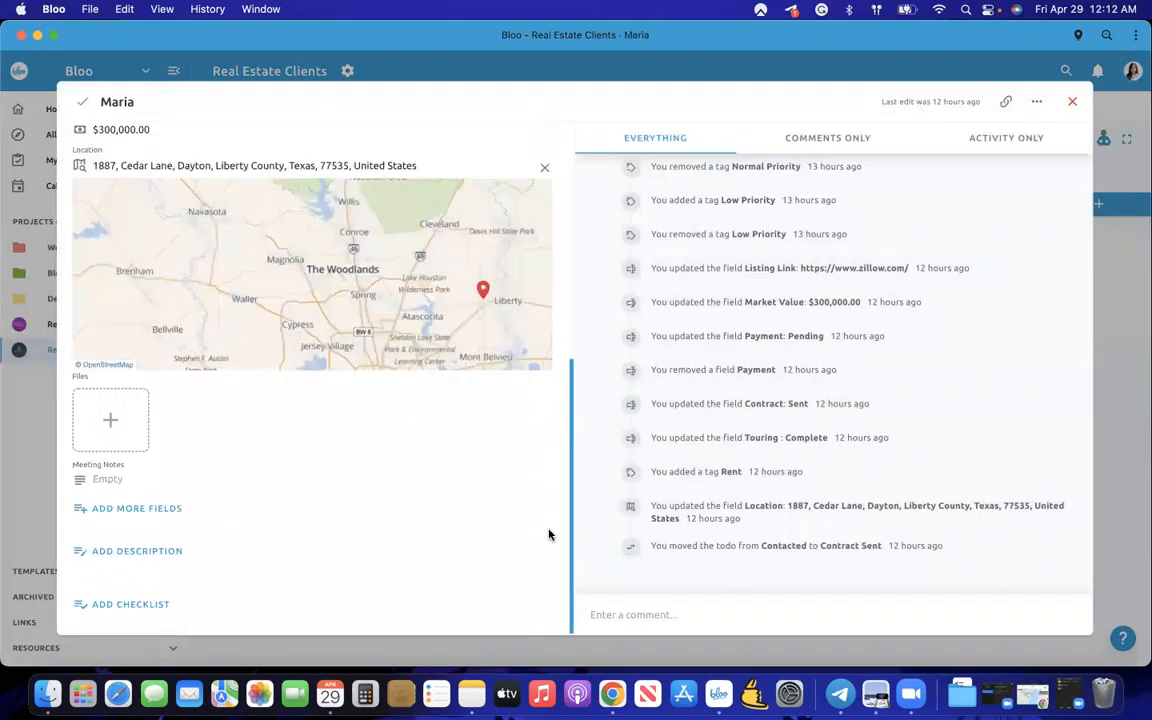
scroll(549, 525, "up", 10)
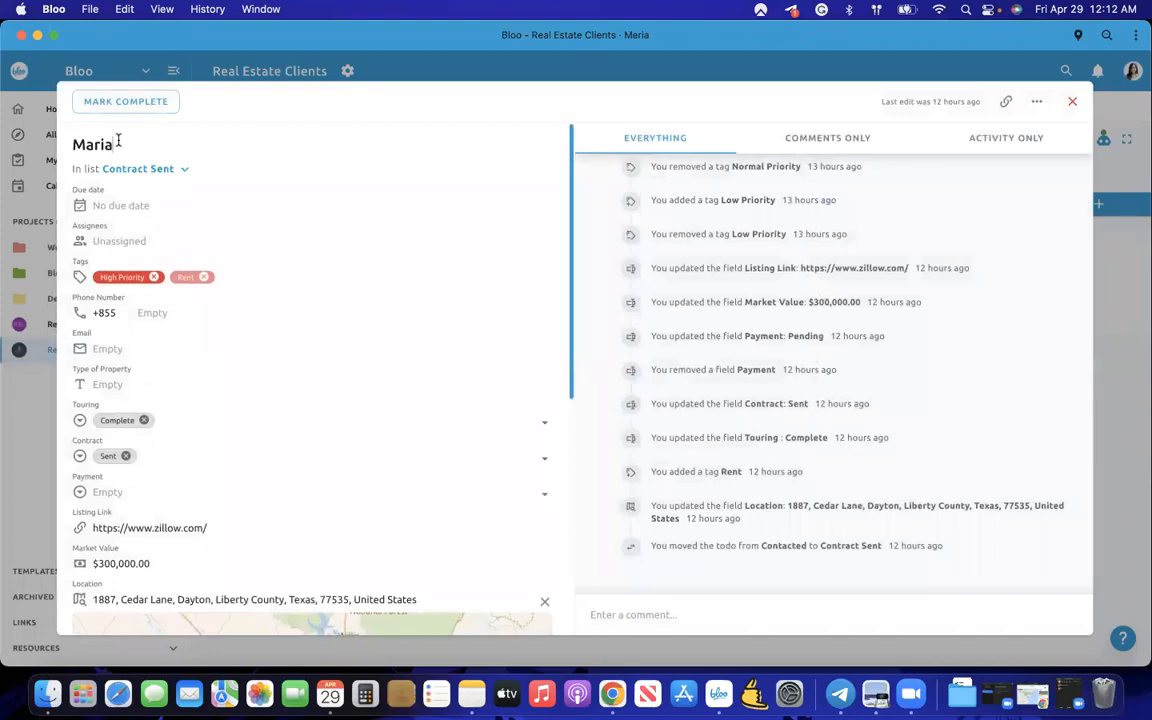
- Assign the todo to a teammate and set its due date to Apr 29
left_click(100, 205)
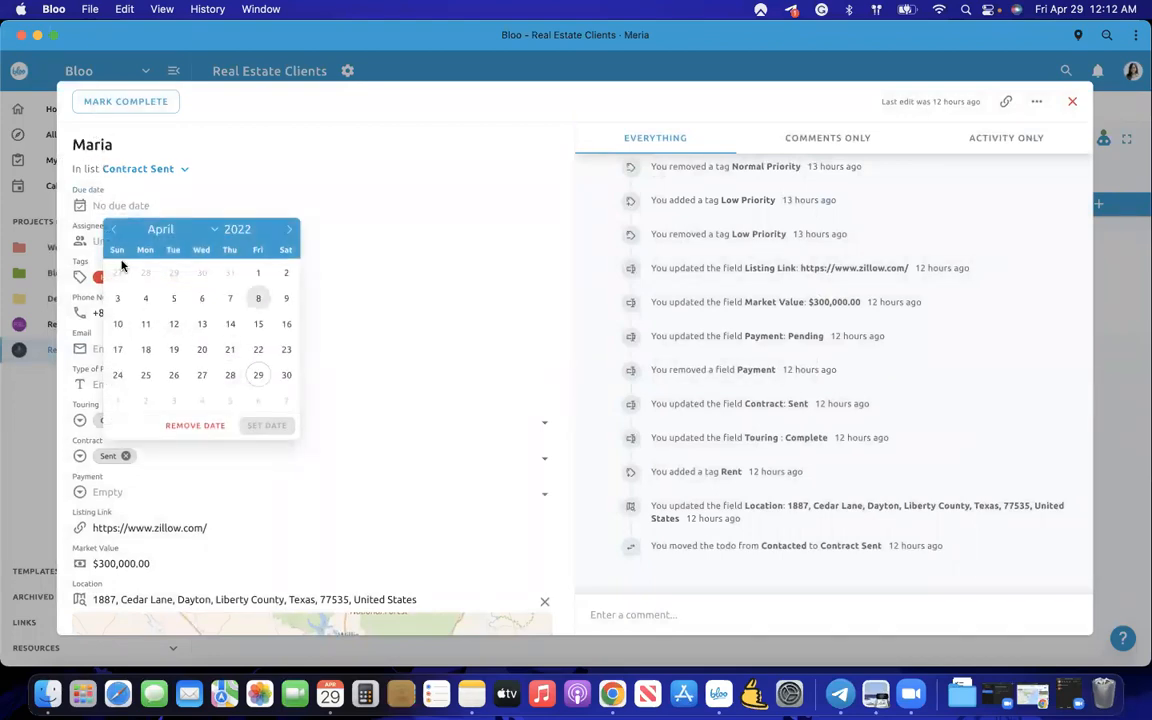
left_click(152, 241)
left_click(147, 274)
left_click(258, 374)
left_click(267, 425)
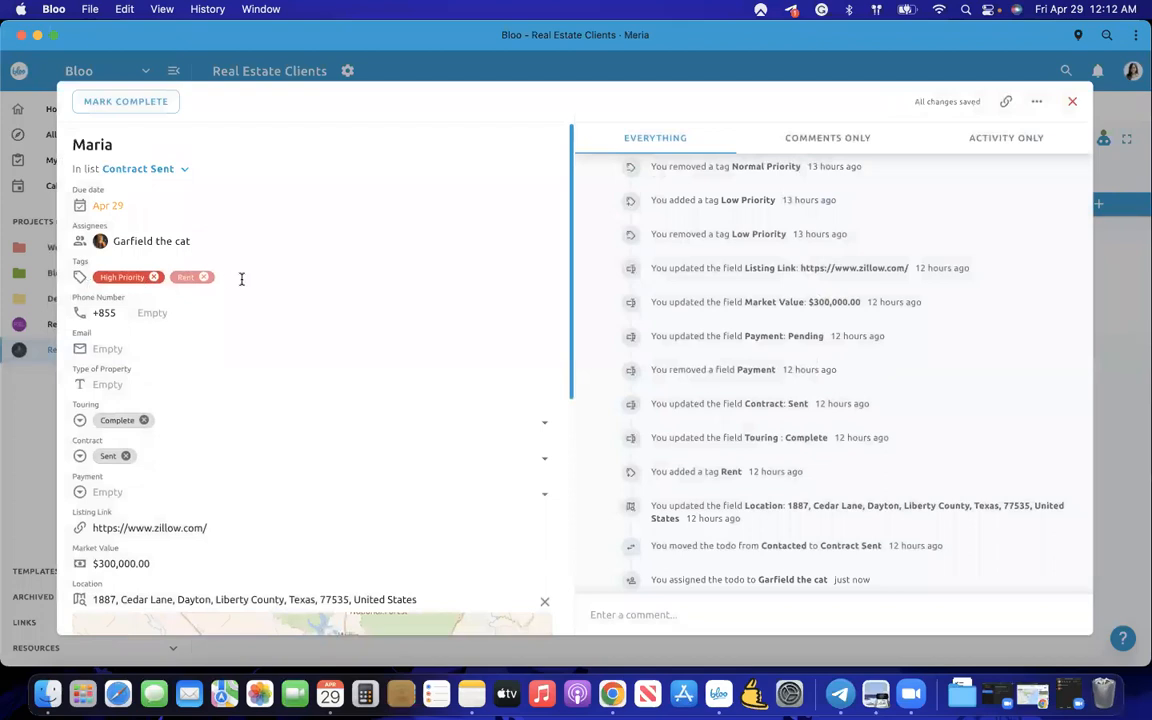
- Select the client's phone number field, then move on to the email field
left_click(140, 312)
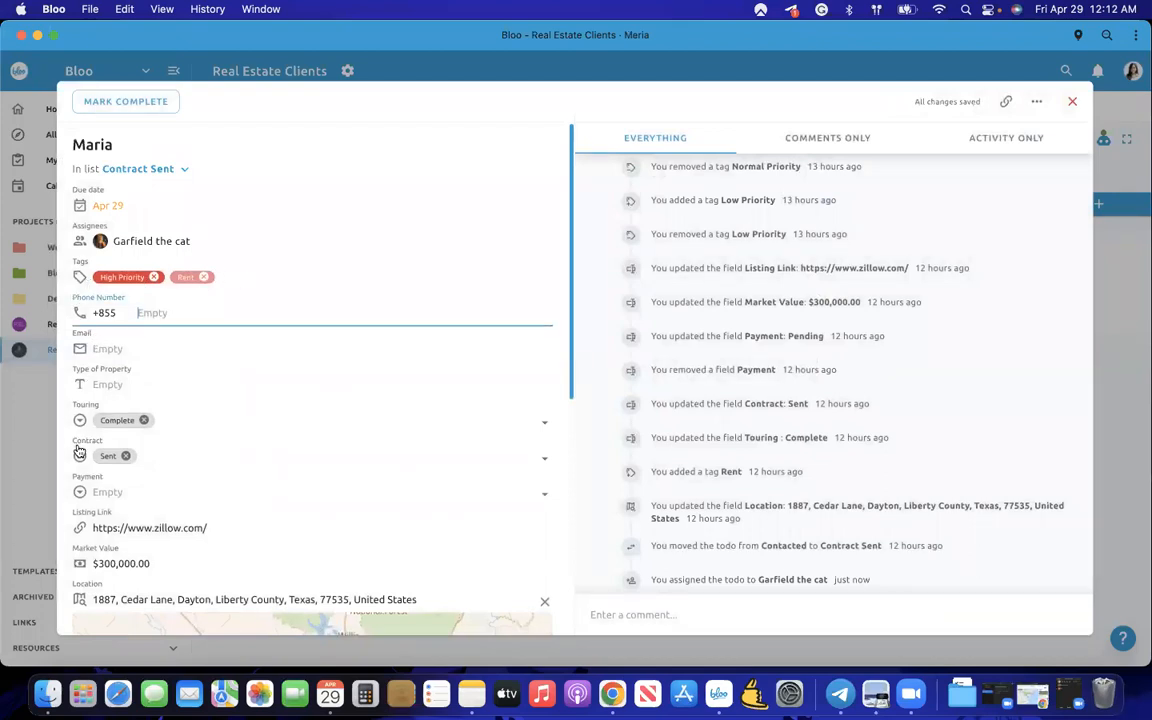
scroll(144, 401, "down", 1)
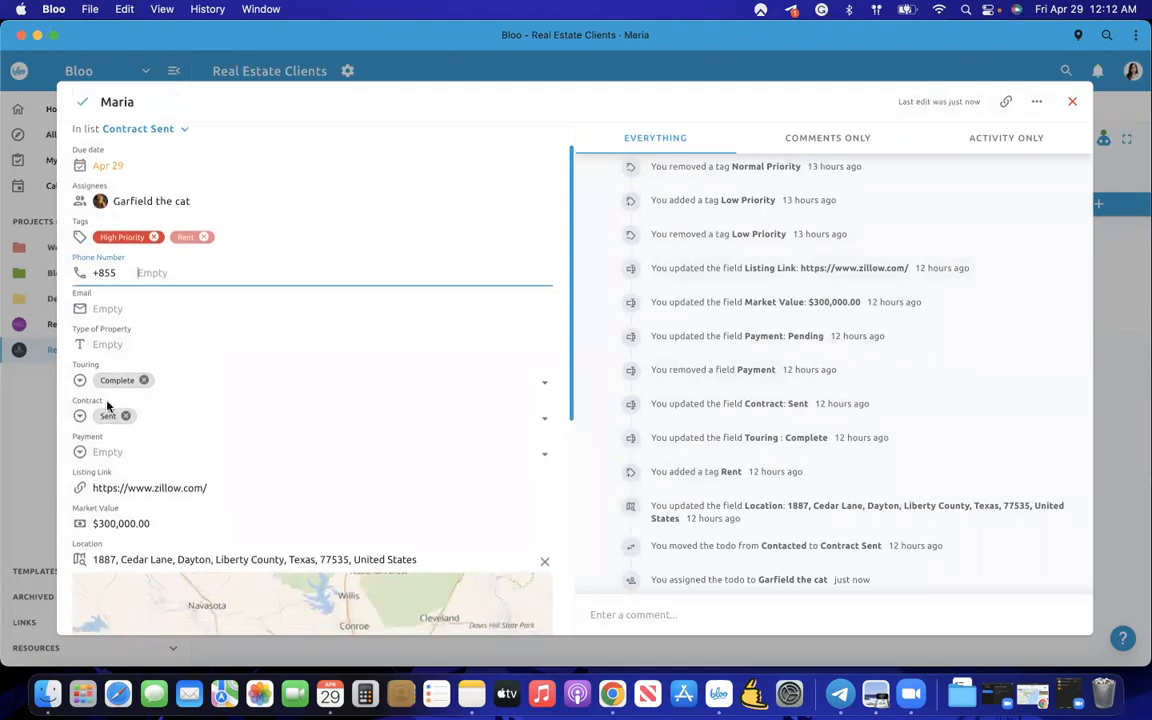
scroll(144, 311, "down", 1)
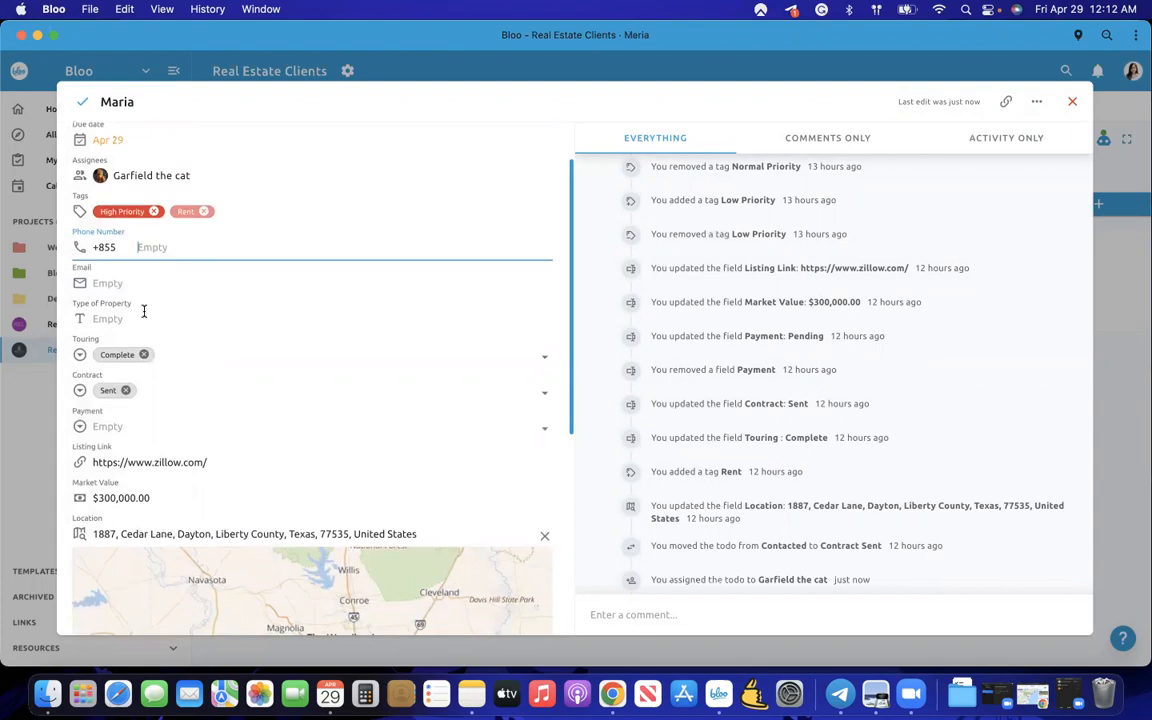
left_click(136, 282)
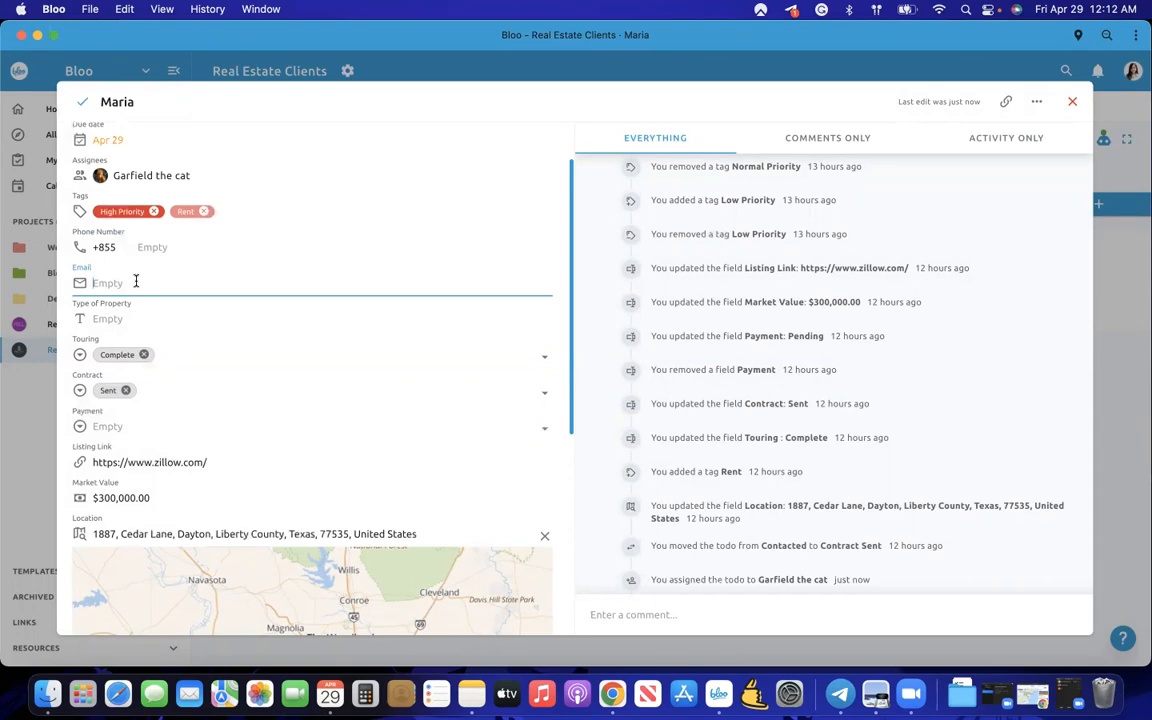
- Go back to the phone number field, then select the type of property field
left_click(159, 249)
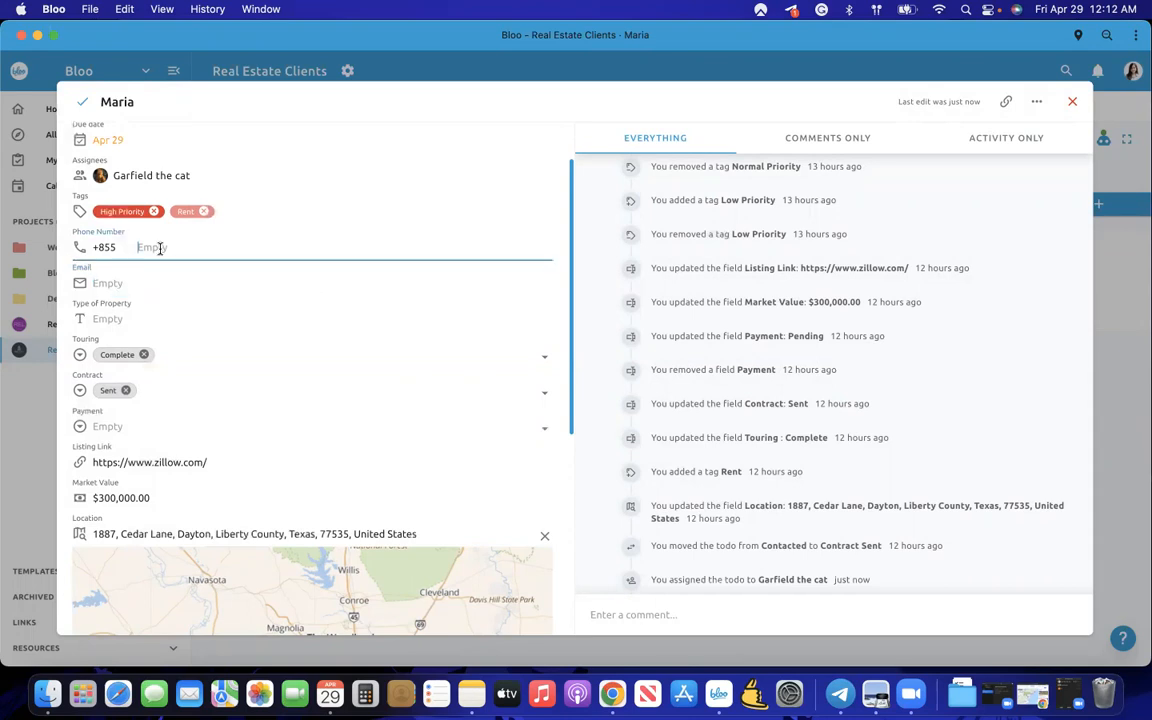
left_click(152, 267)
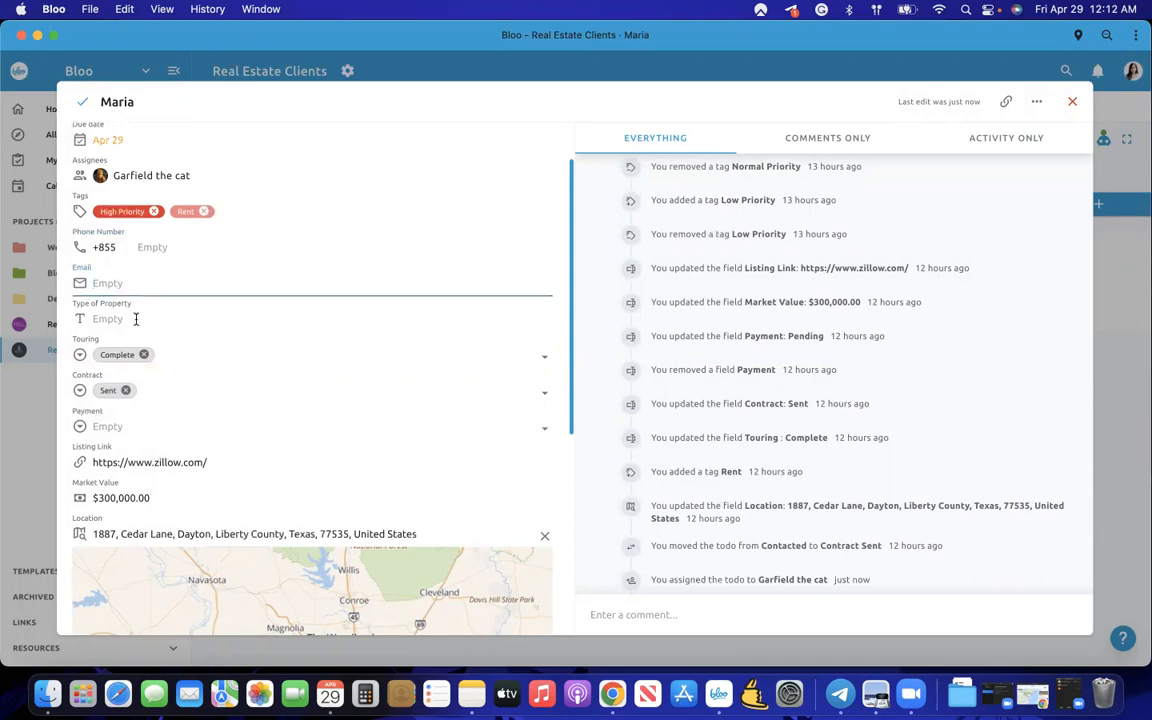
left_click(119, 308)
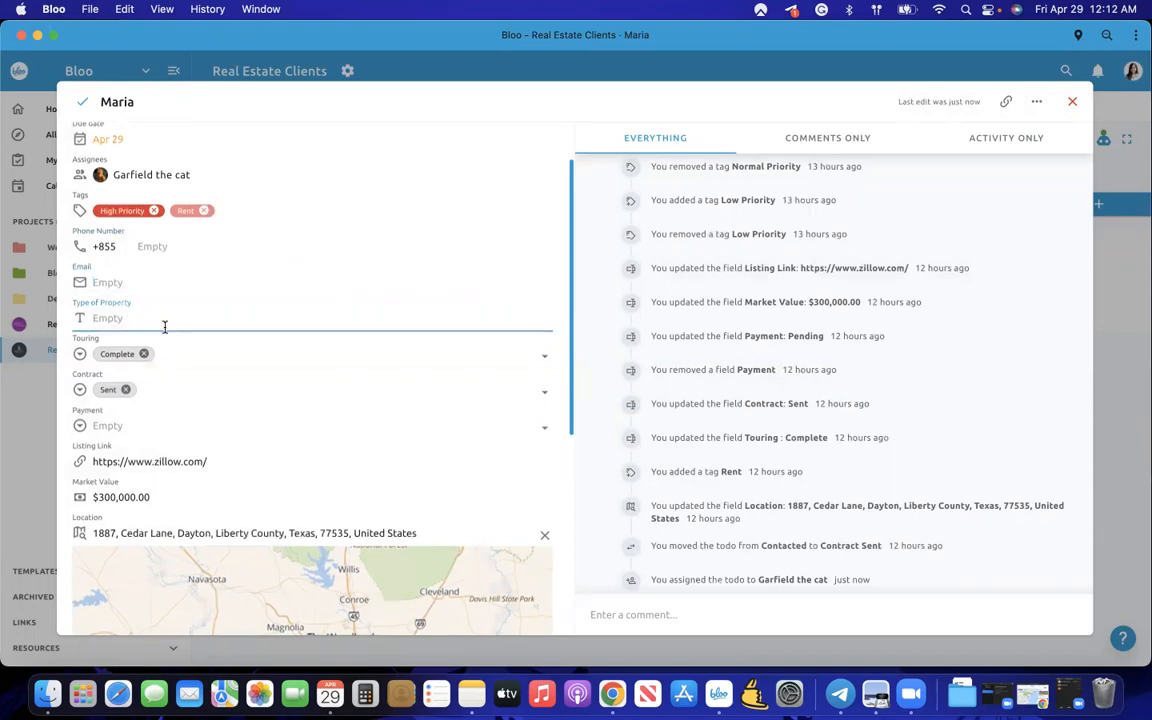
scroll(170, 330, "down", 1)
- Review the Touring, Contract and Payment options, keeping Complete, Sent and no payment status
left_click(192, 342)
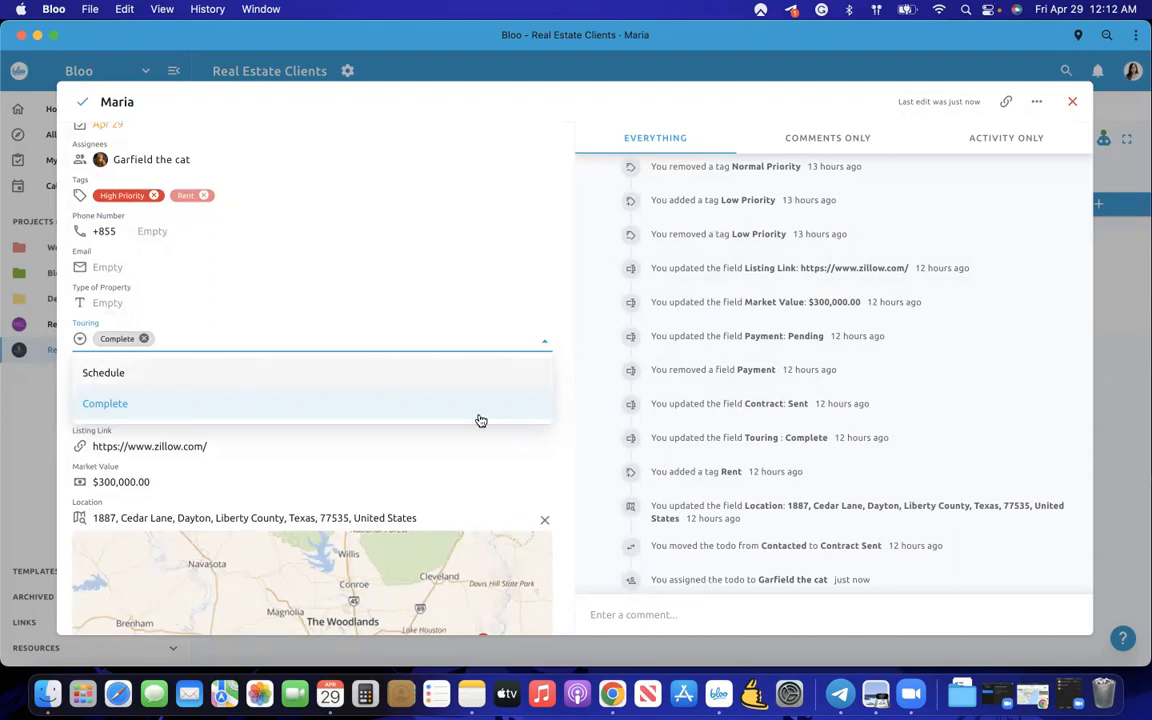
left_click(601, 421)
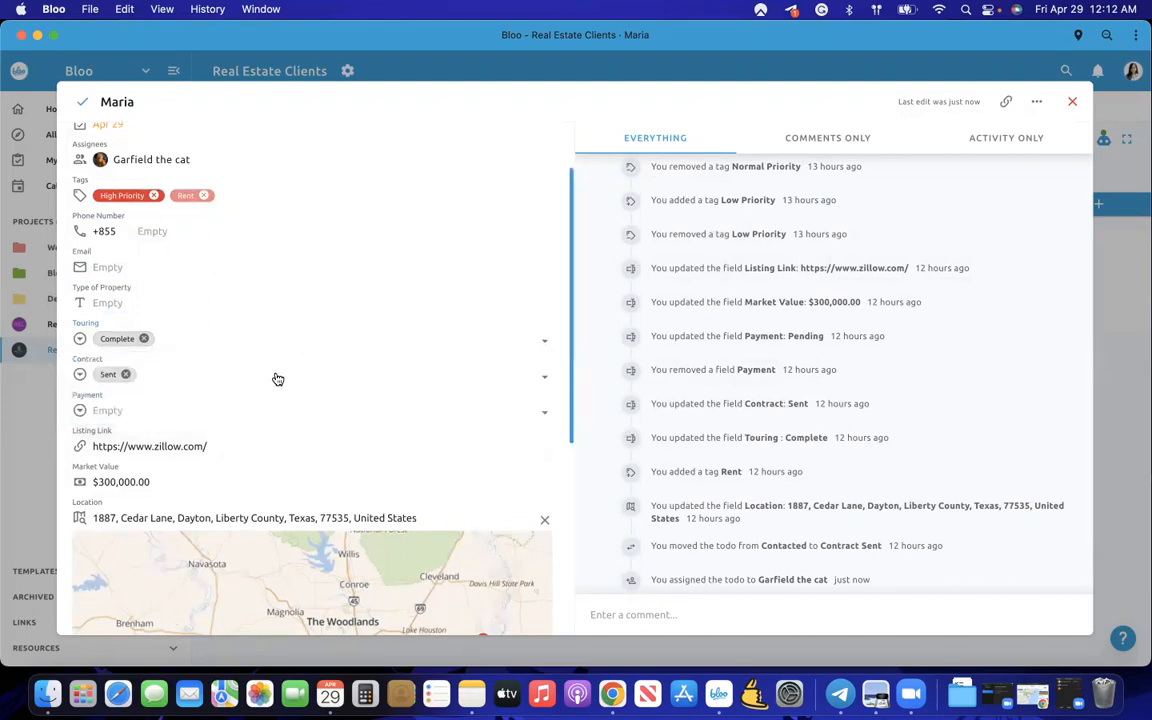
left_click(252, 379)
left_click(596, 446)
left_click(110, 411)
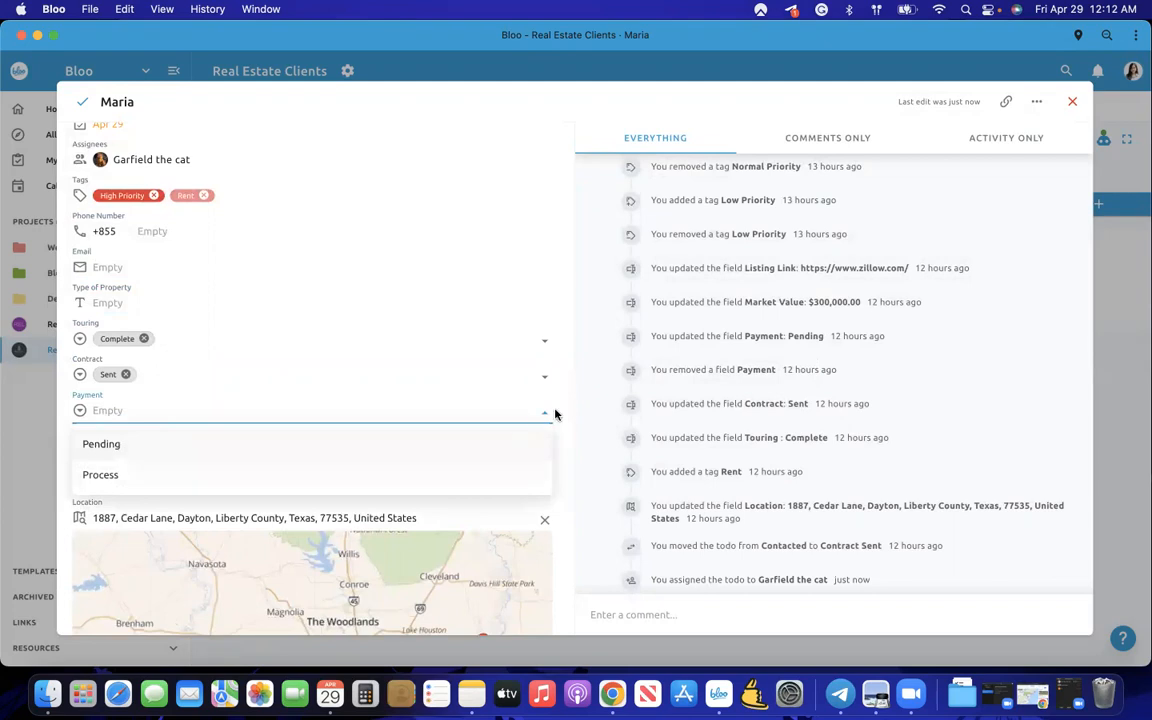
left_click(595, 436)
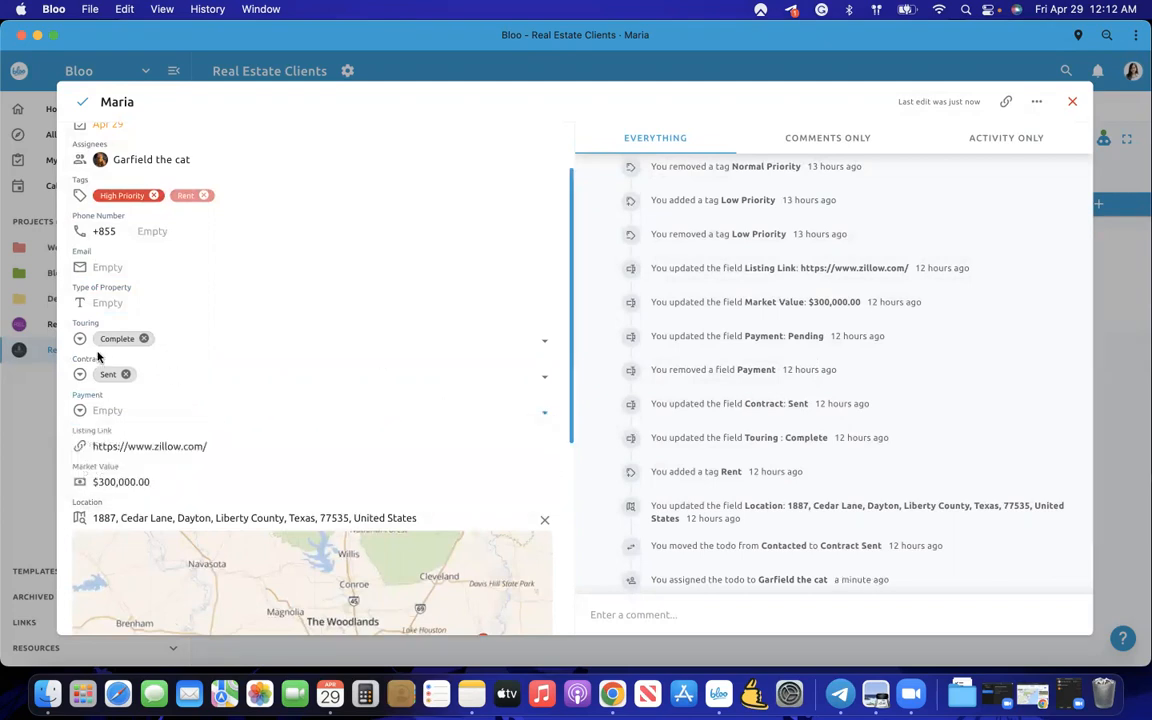
scroll(117, 387, "down", 2)
scroll(117, 387, "down", 4)
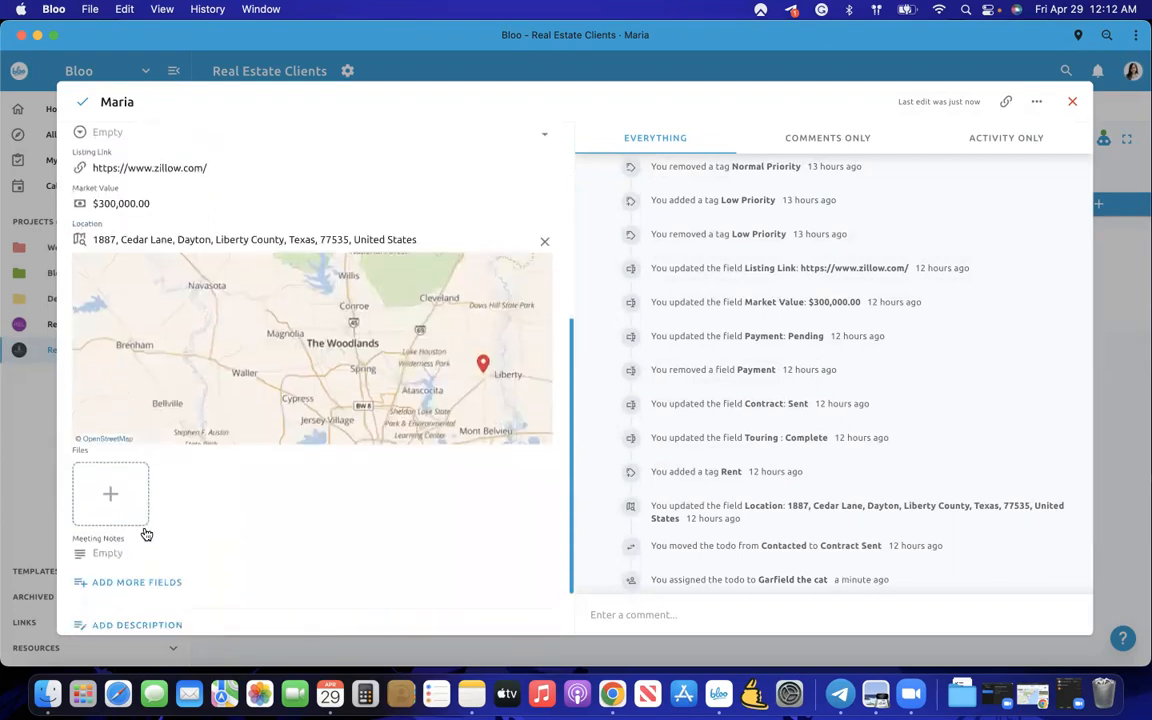
- Create a new single-select custom field named Rent/Buy
left_click(139, 584)
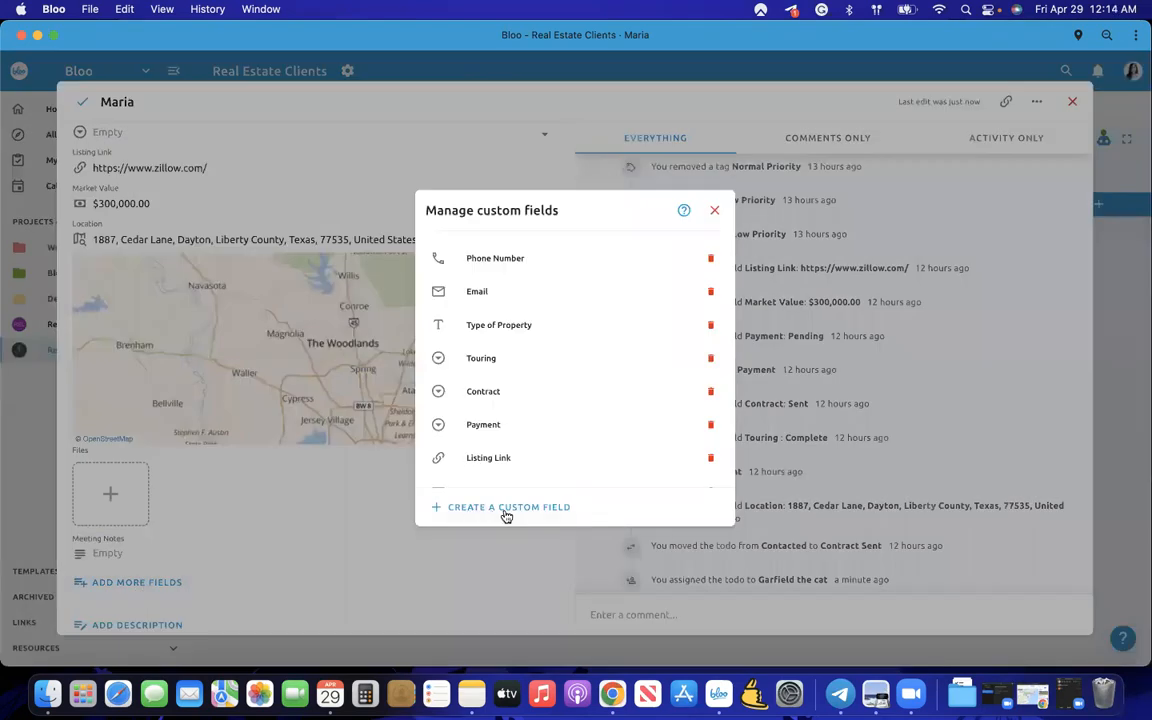
left_click(507, 512)
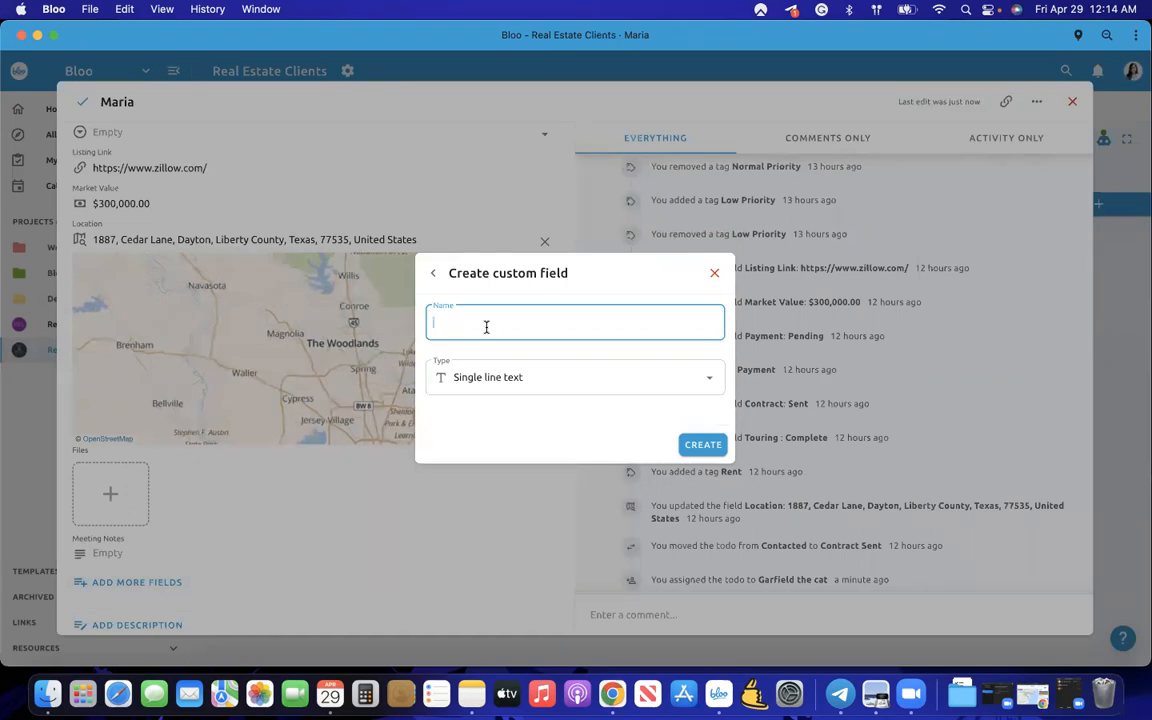
type("T")
type("Re")
type("ent/Buy")
left_click(505, 382)
scroll(507, 445, "down", 1)
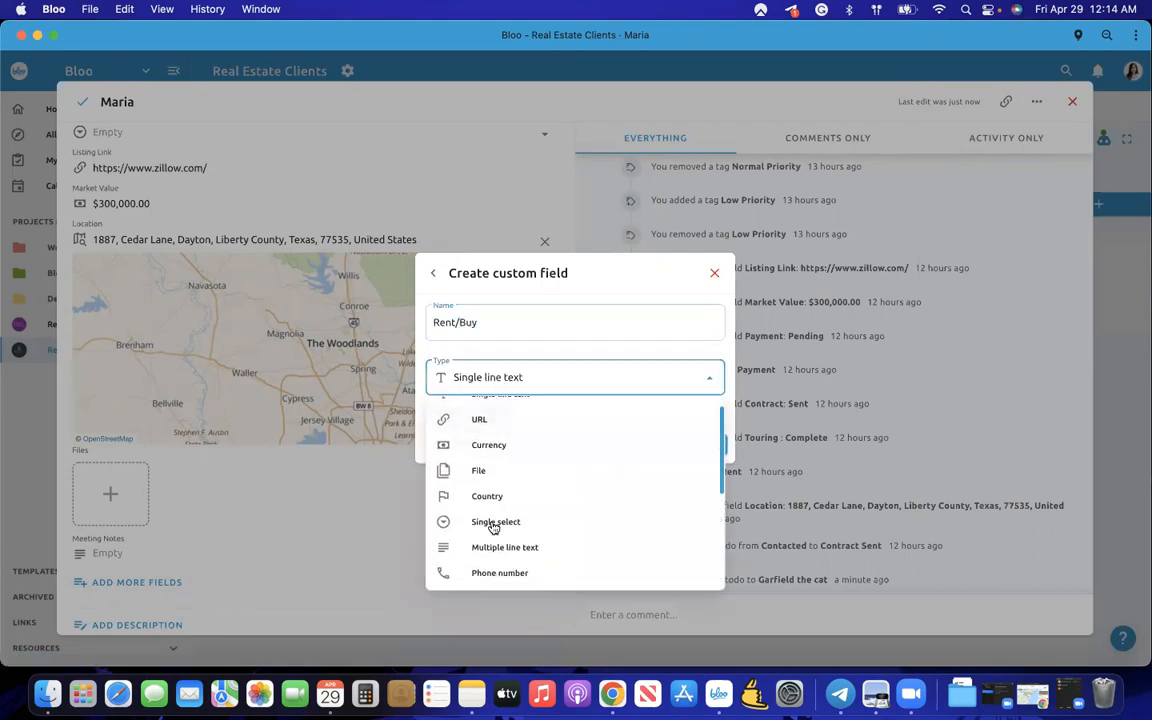
left_click(497, 524)
left_click(710, 450)
- Add the options Rent and Buy to the Rent/Buy field
left_click(466, 425)
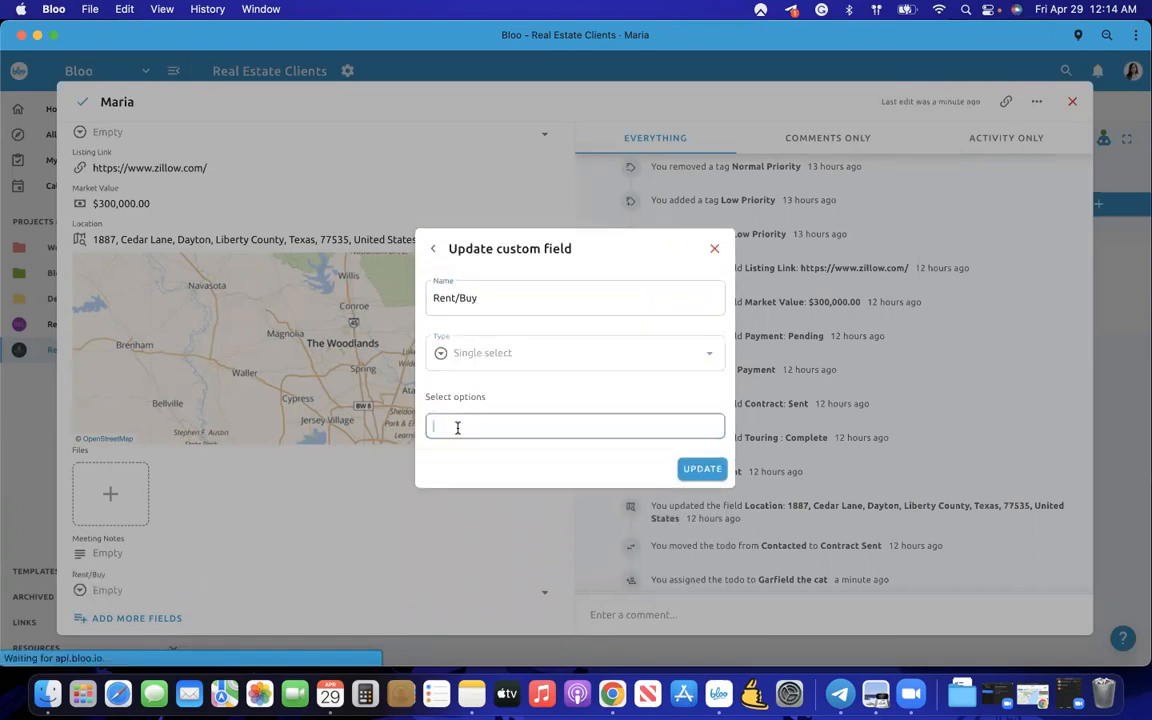
type("Rent")
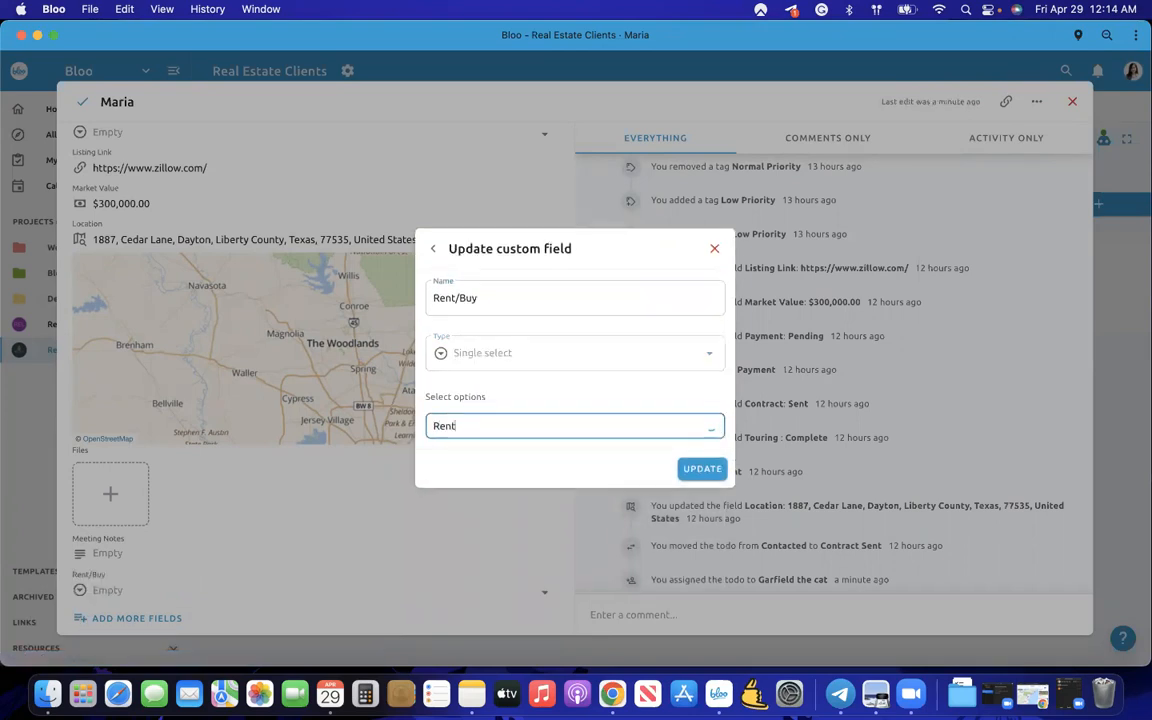
key("Return")
type("Buy")
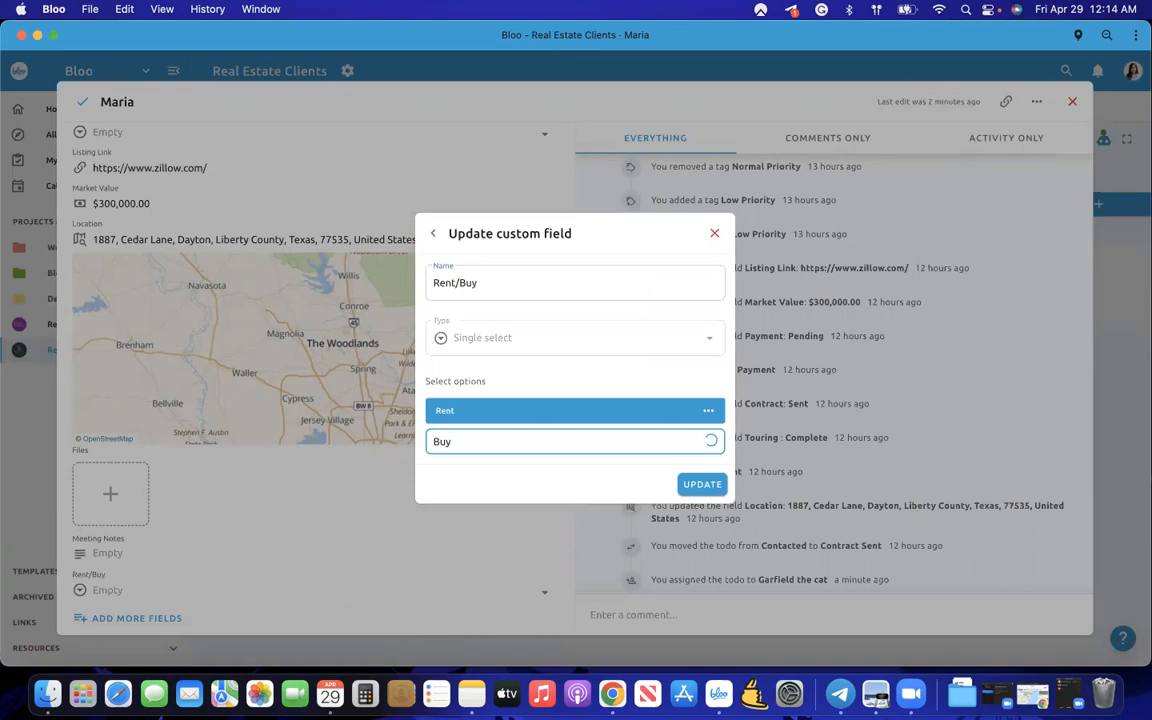
left_click(419, 555)
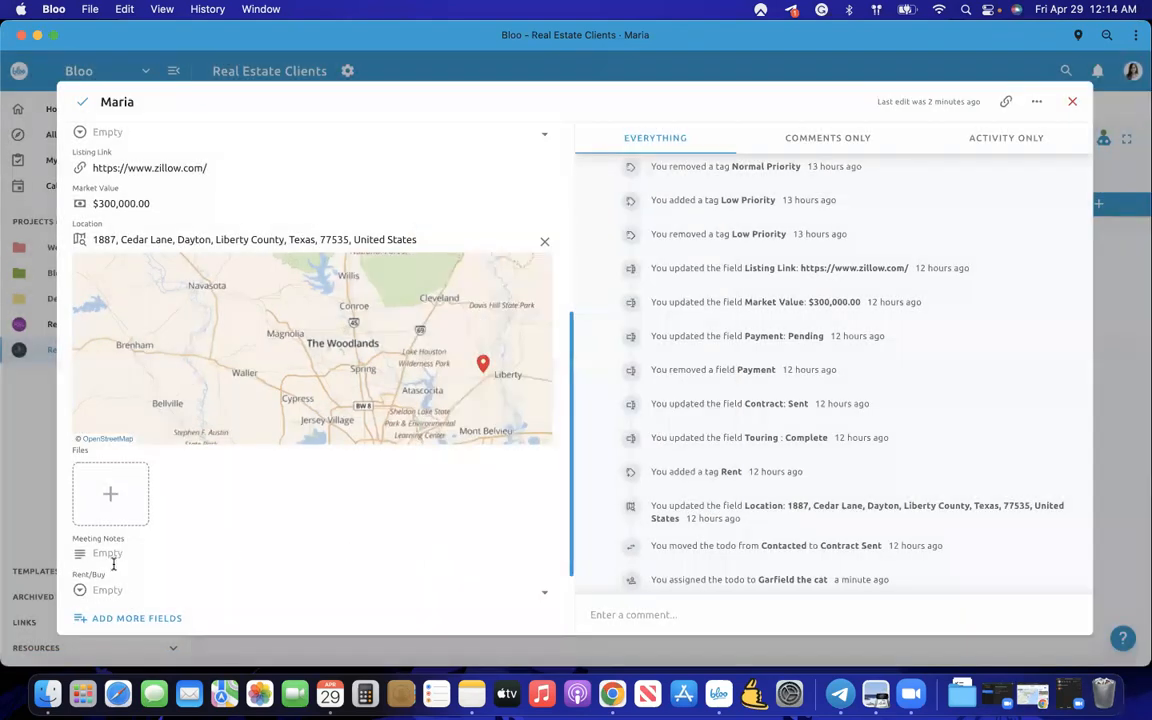
- Move the Rent/Buy custom field to sit directly below Payment
left_click(131, 619)
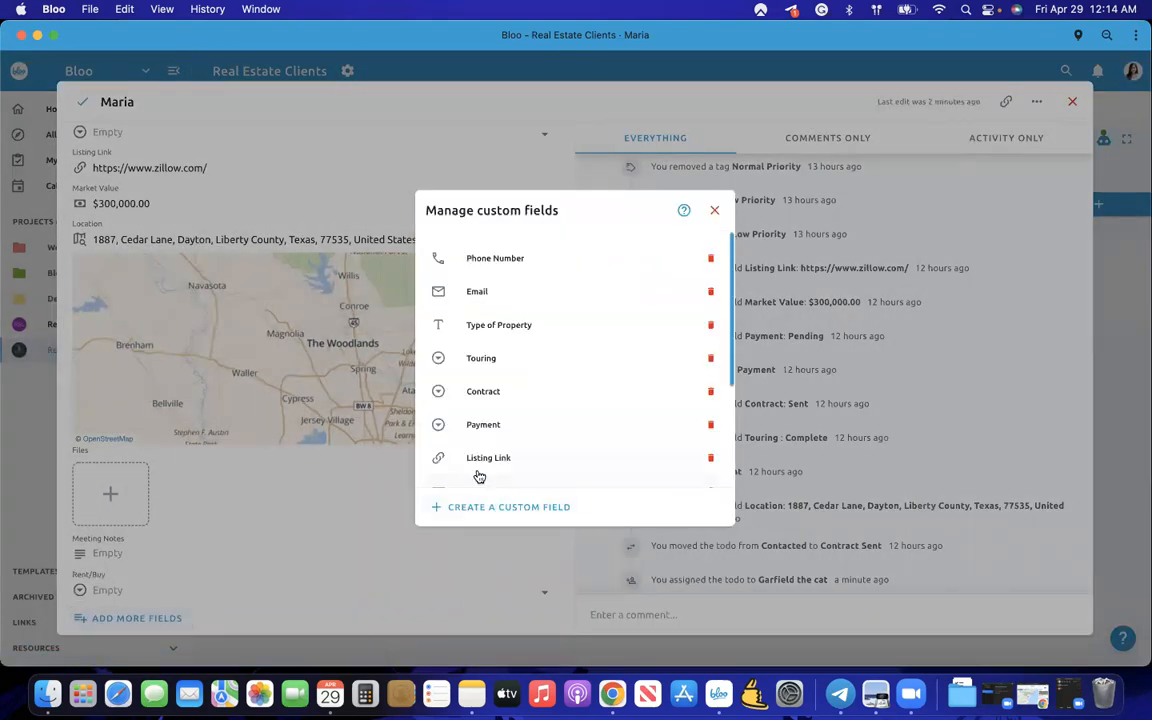
scroll(480, 472, "down", 5)
left_click_drag(484, 460, 496, 290)
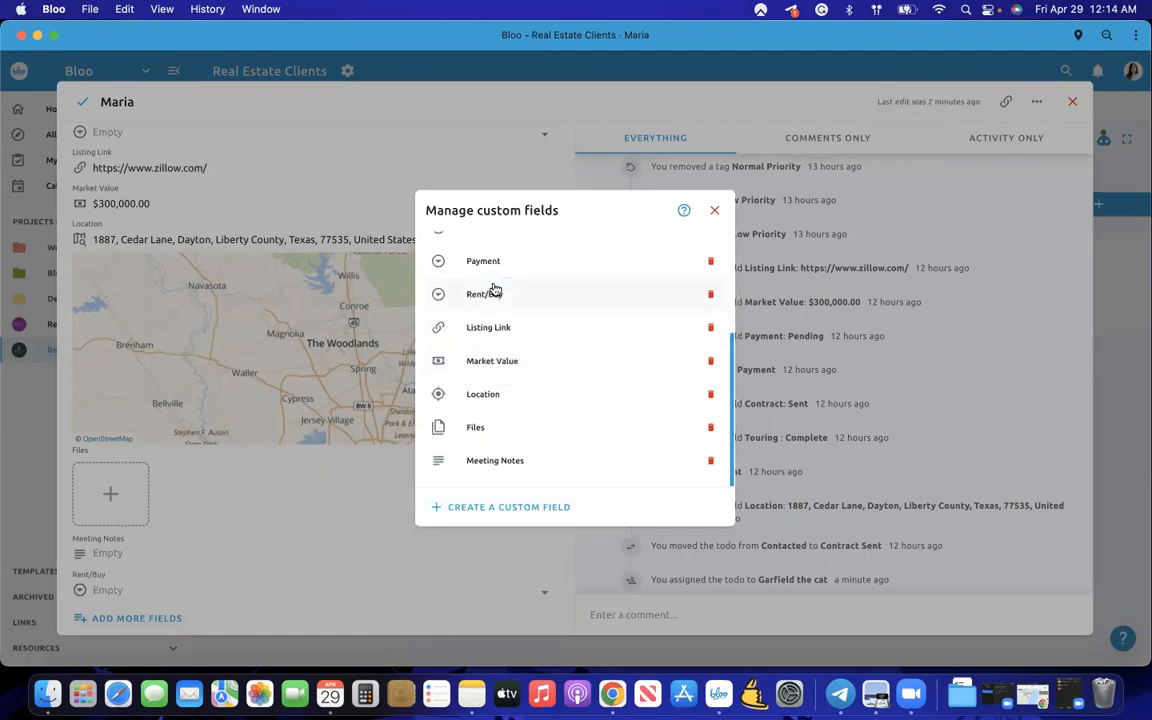
scroll(505, 380, "up", 4)
left_click(293, 231)
- Set the client's Rent/Buy to Buy, leave Payment empty, and close the todo
scroll(293, 237, "up", 3)
left_click(116, 300)
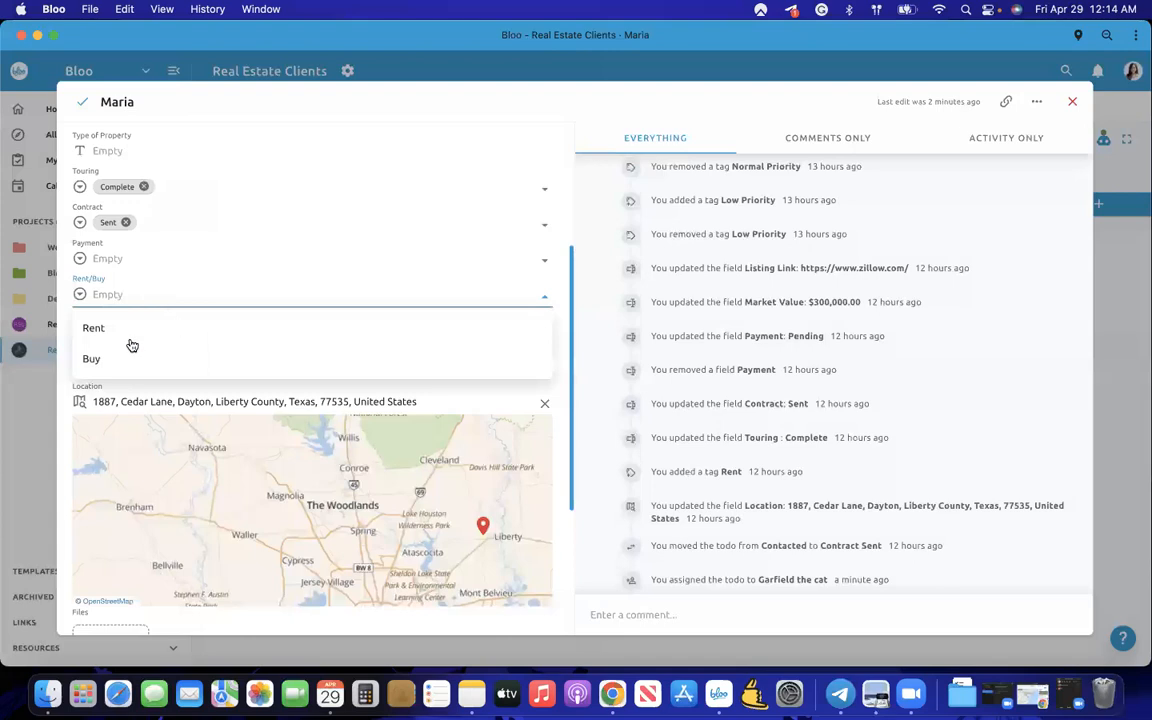
left_click(136, 327)
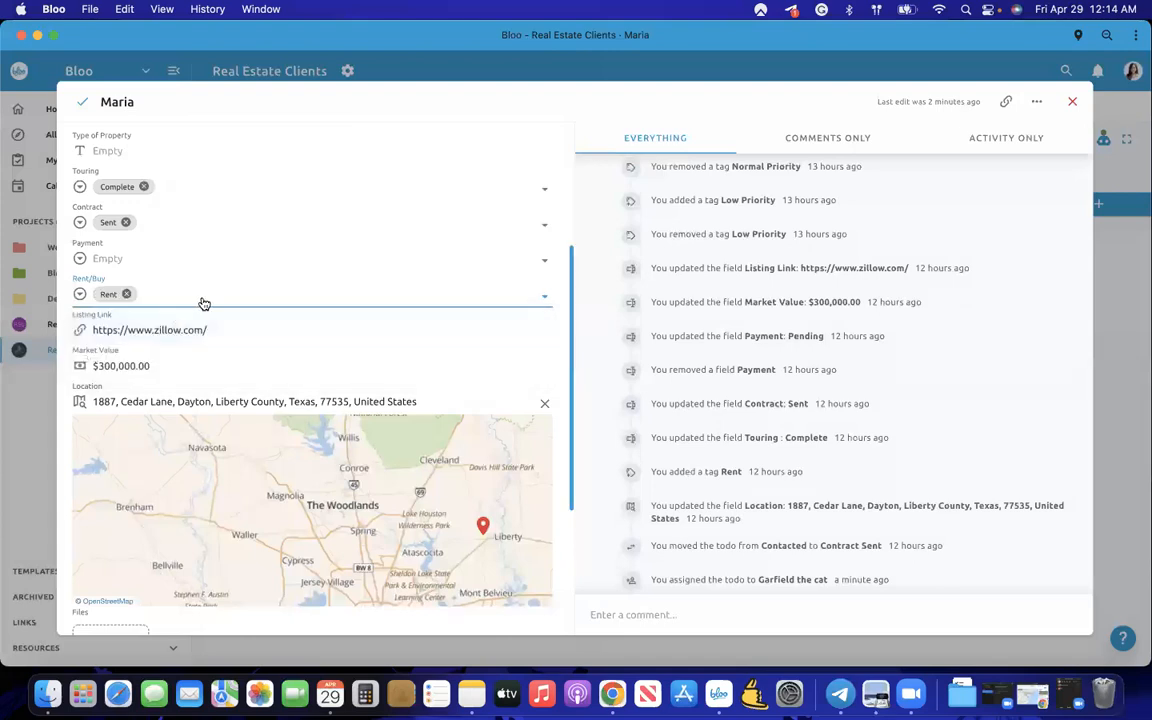
left_click(156, 369)
scroll(200, 337, "up", 3)
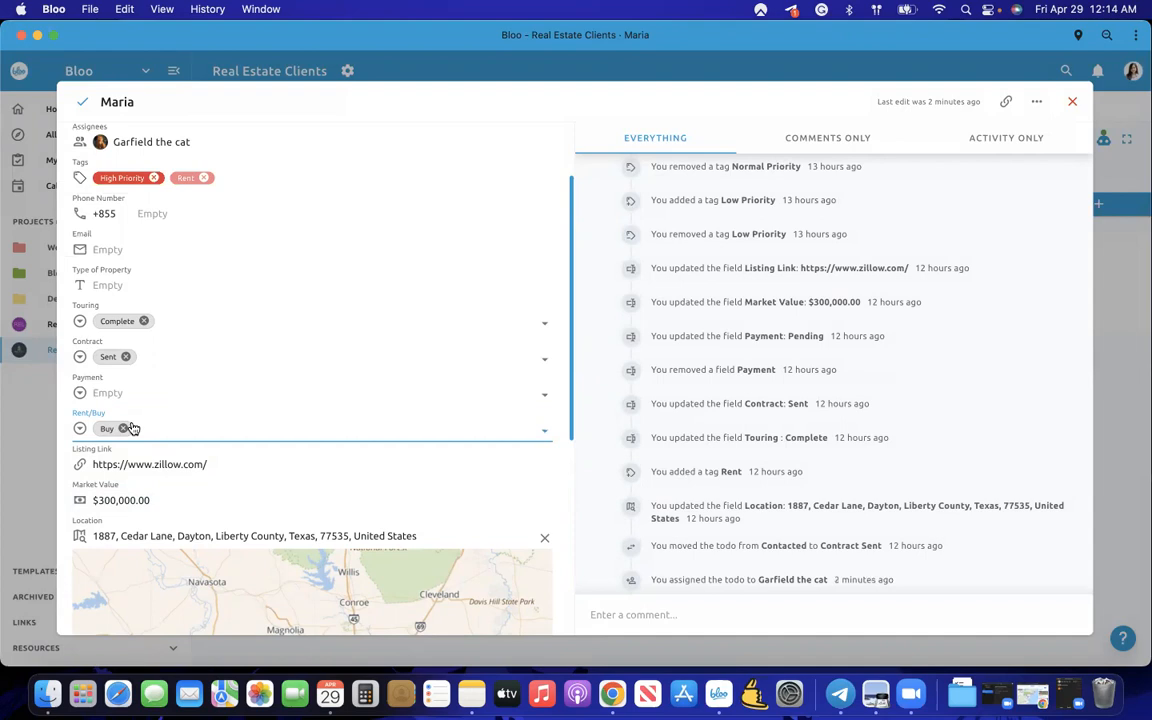
scroll(150, 422, "up", 2)
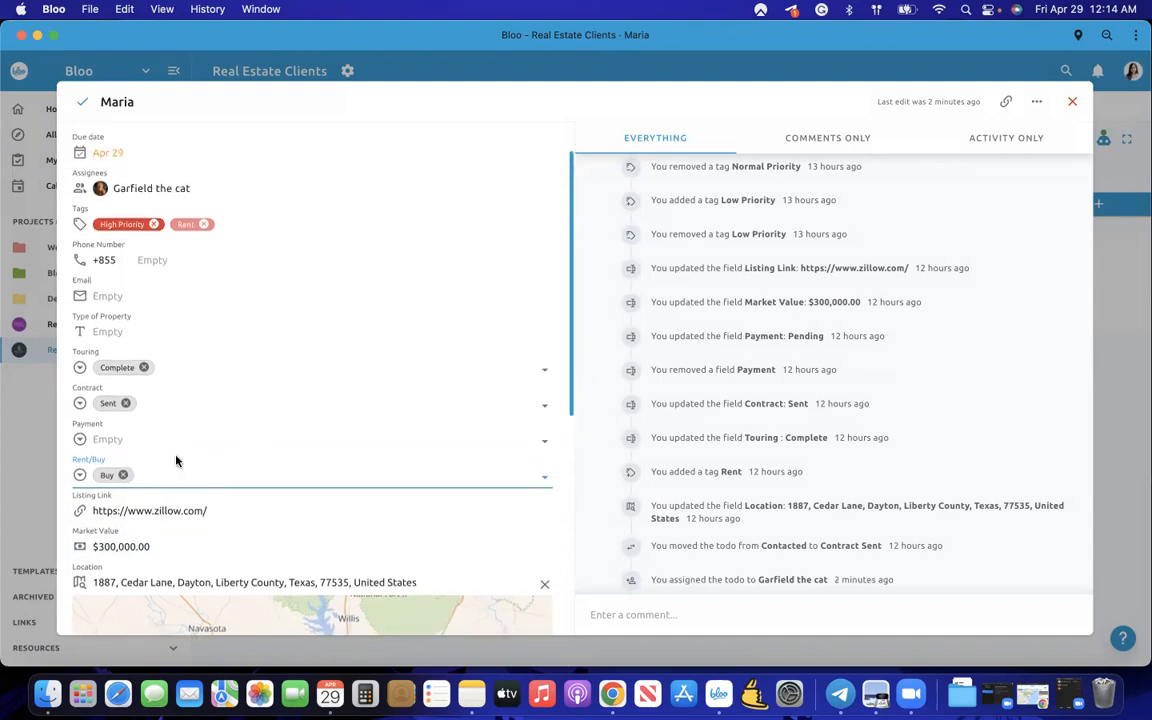
scroll(175, 470, "down", 2)
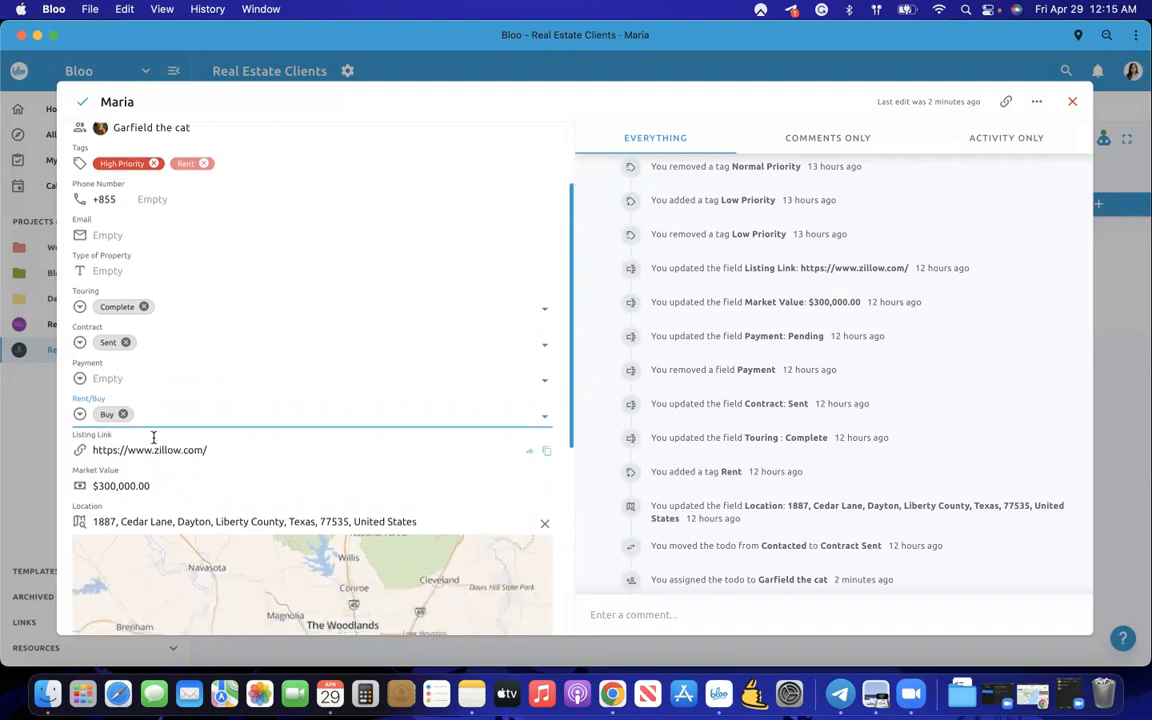
left_click(167, 413)
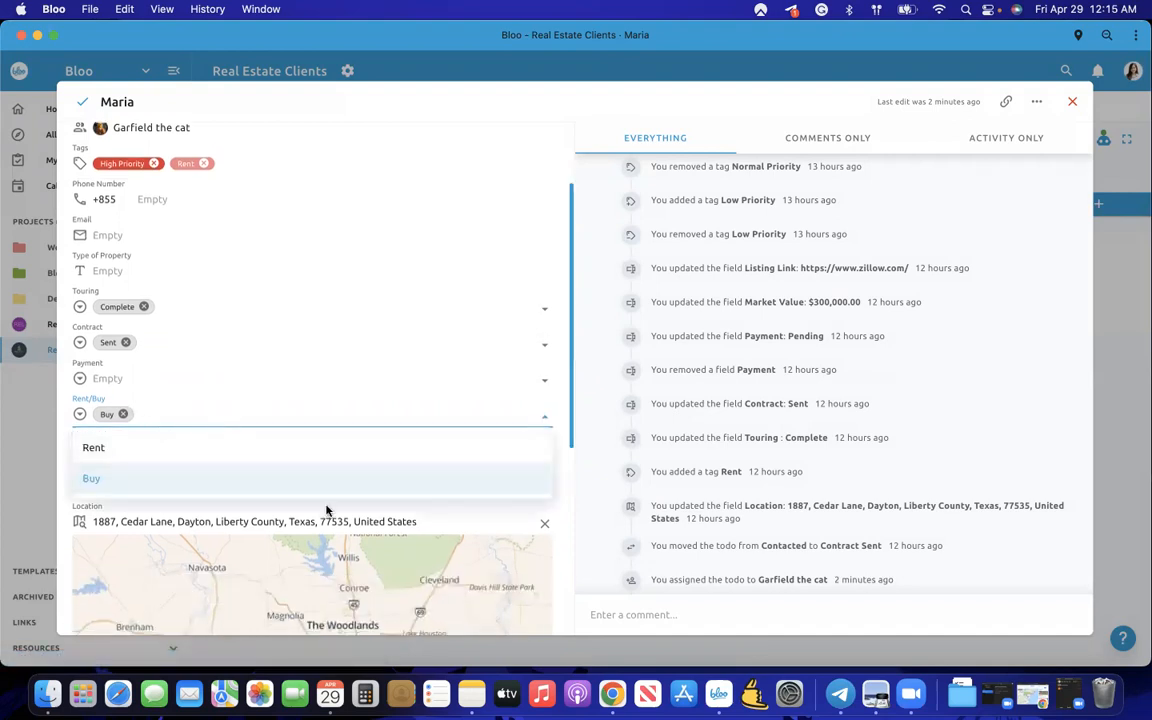
left_click(586, 521)
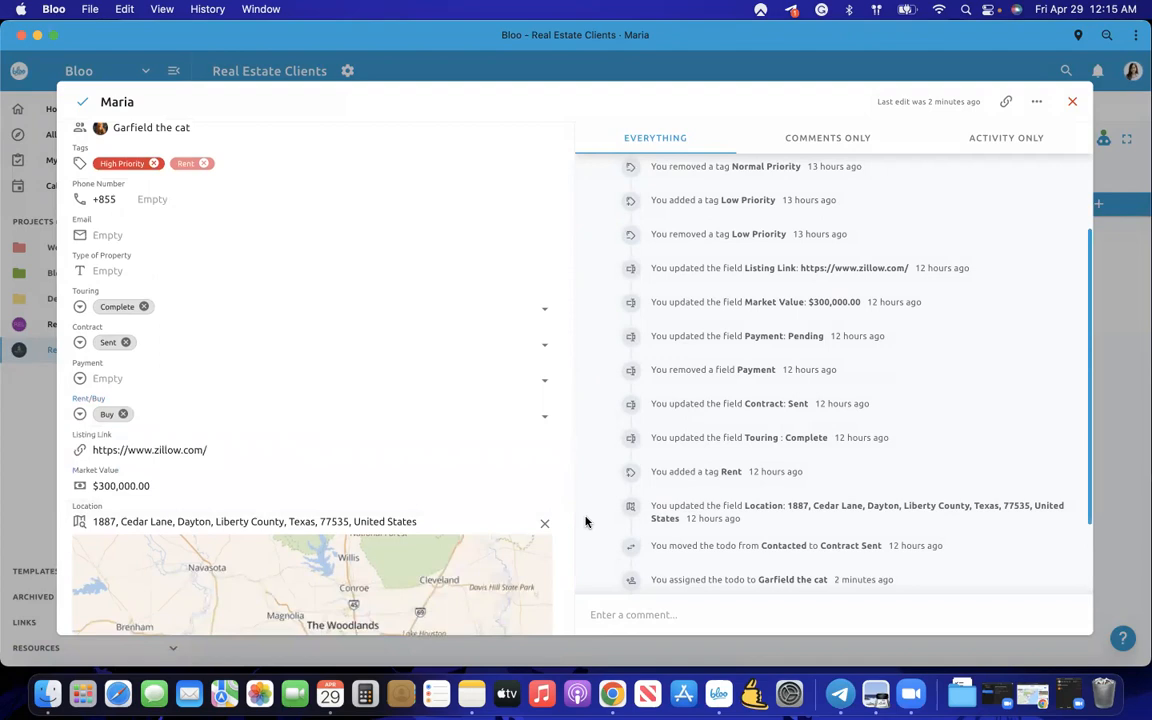
left_click(281, 380)
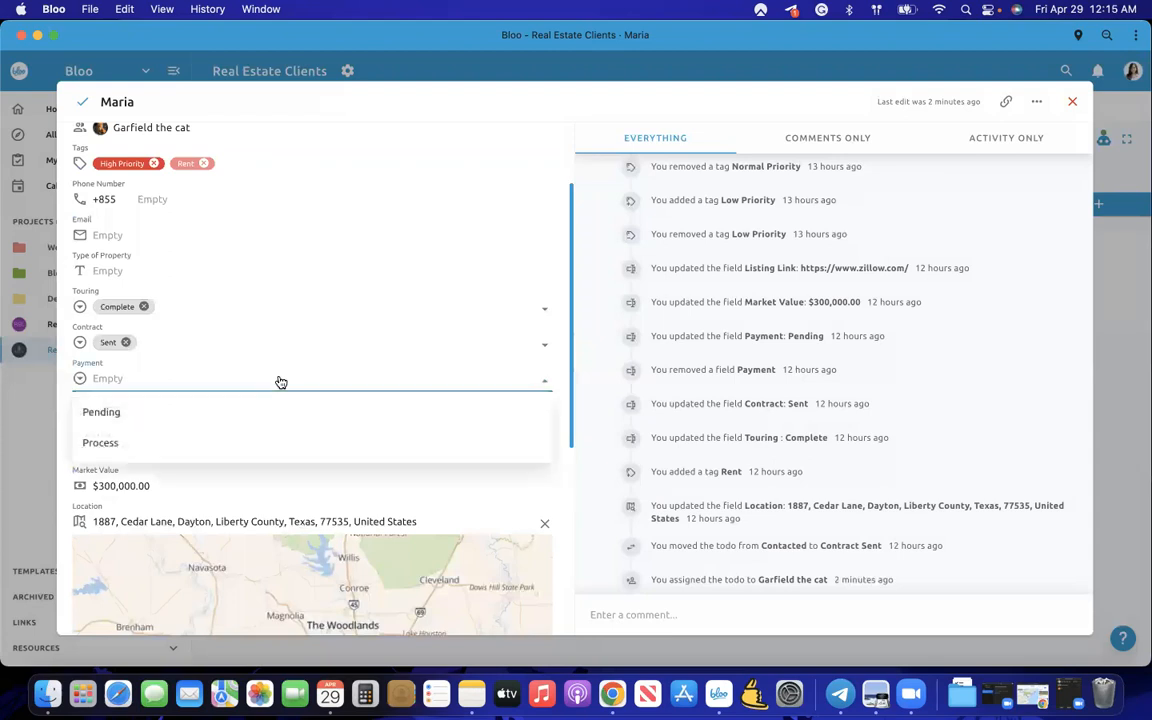
left_click(36, 458)
- Filter the board to show only todos where Rent/Buy is Buy
left_click(1052, 141)
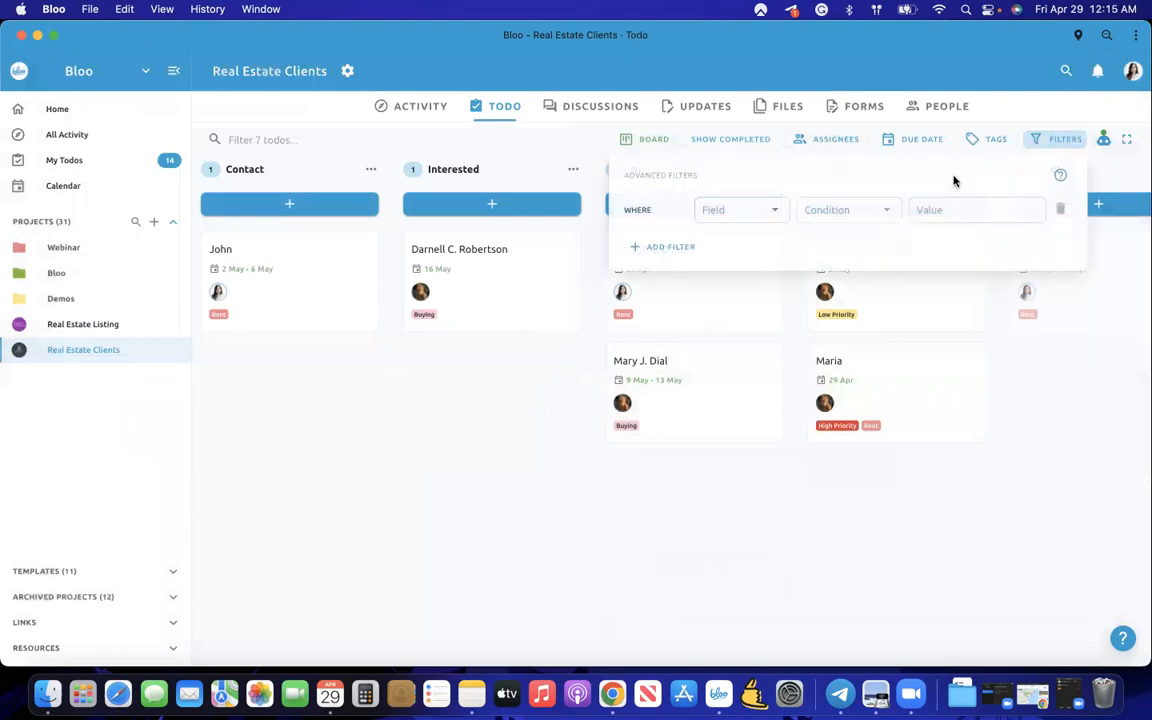
left_click(771, 217)
scroll(738, 365, "down", 3)
scroll(738, 365, "up", 3)
scroll(738, 365, "down", 1)
scroll(738, 365, "down", 1)
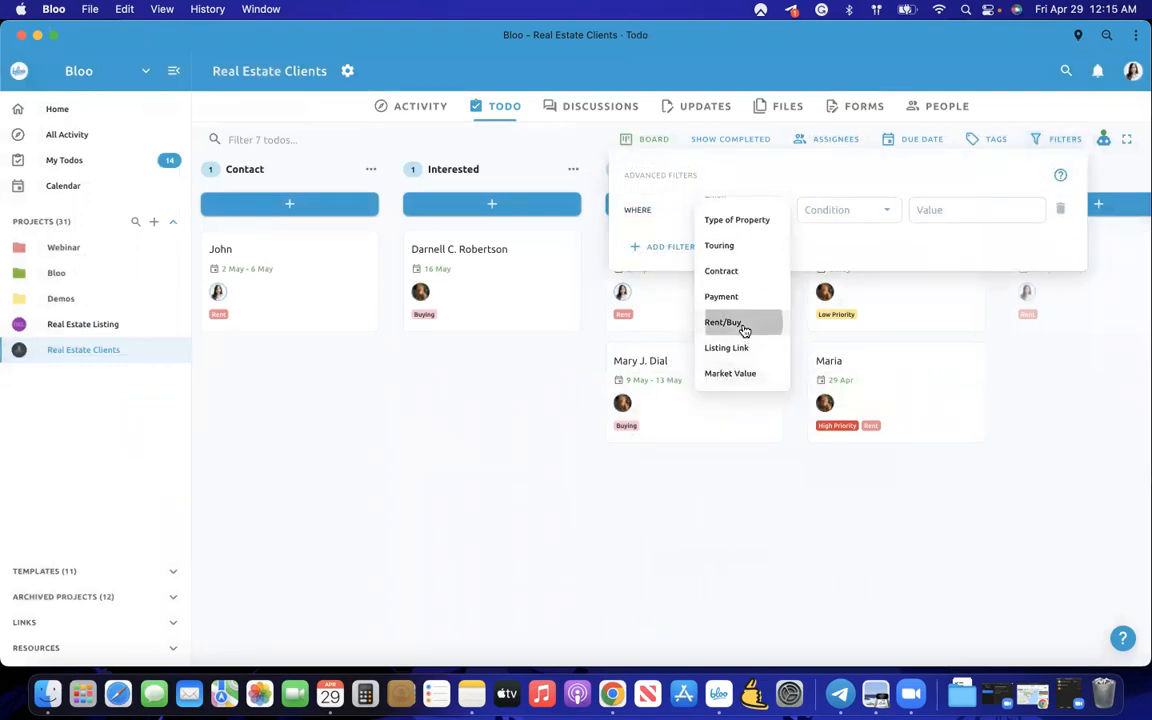
left_click(743, 327)
left_click(827, 212)
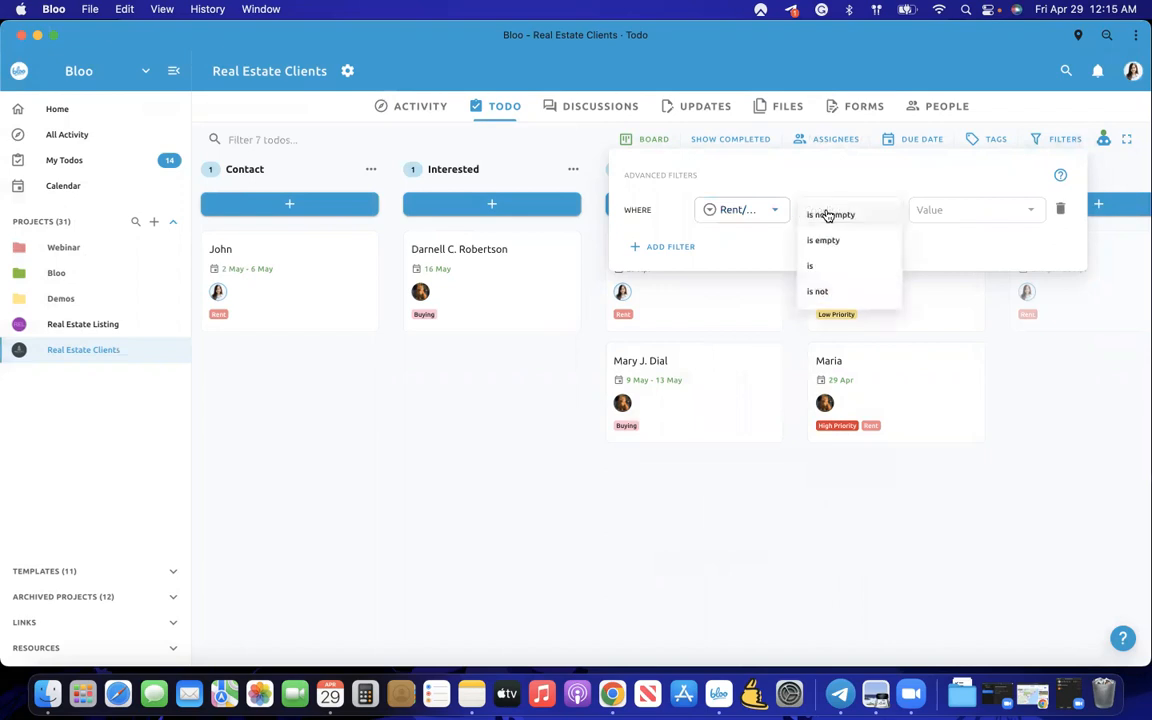
left_click(822, 266)
left_click(940, 214)
left_click(942, 236)
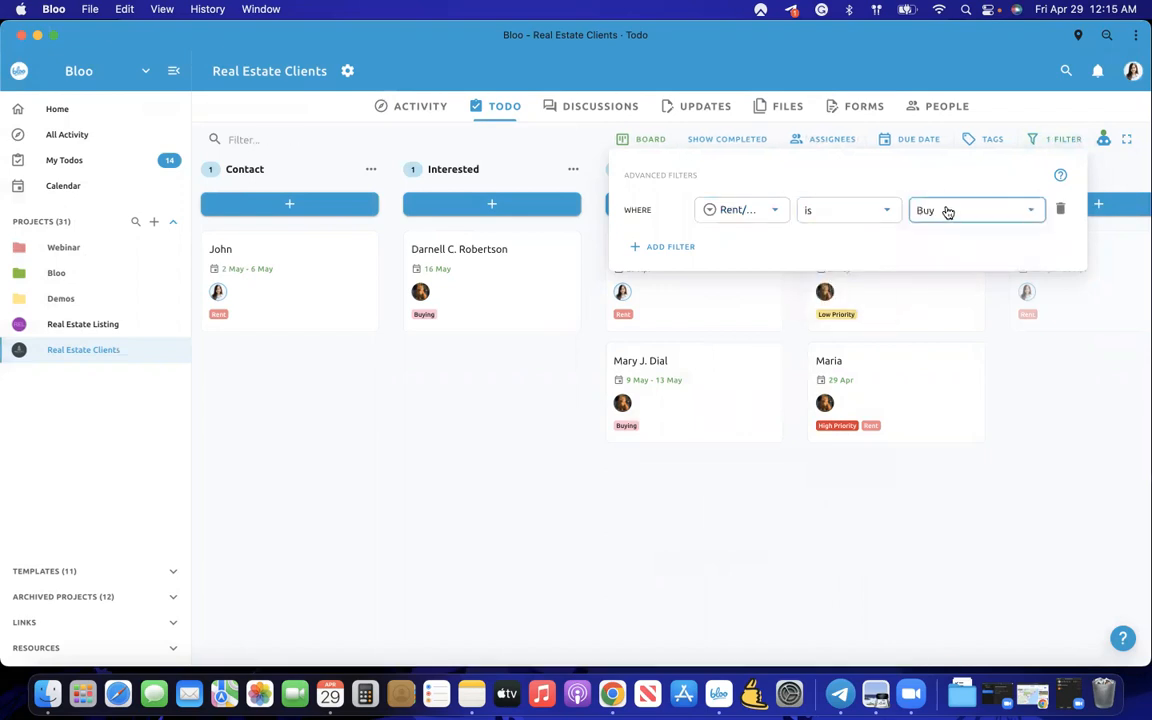
- Change the Rent/Buy filter value to Rent
left_click(945, 214)
left_click(935, 215)
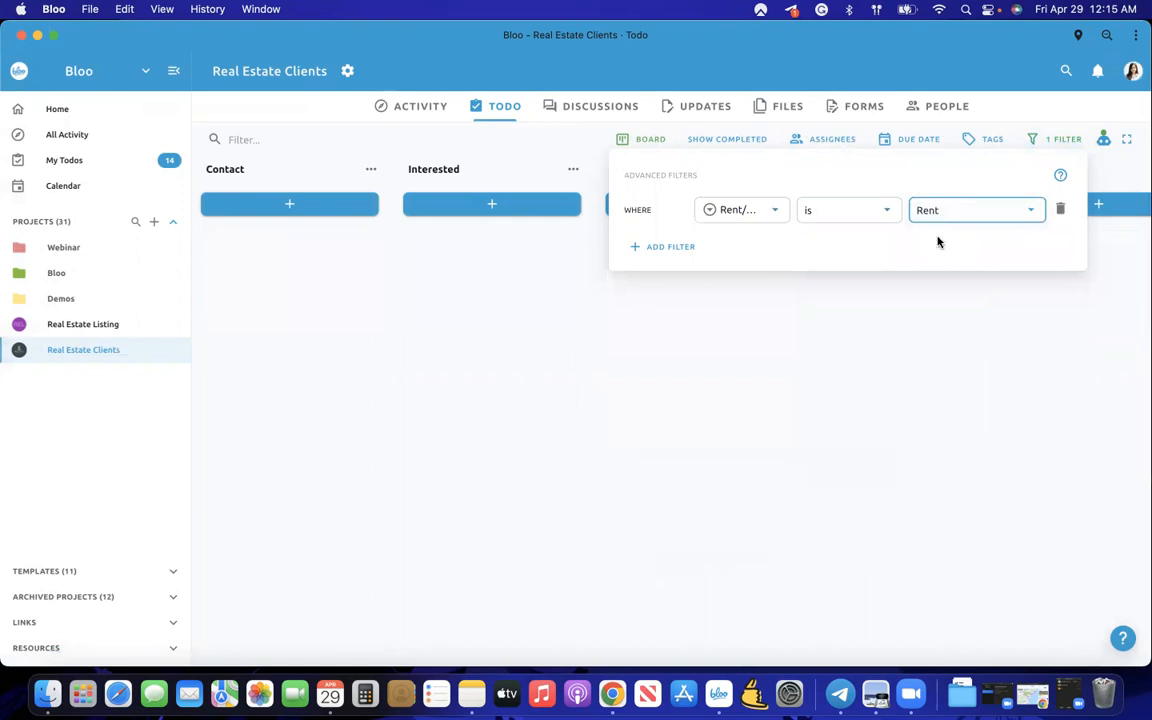
left_click(930, 322)
scroll(933, 320, "right", 5)
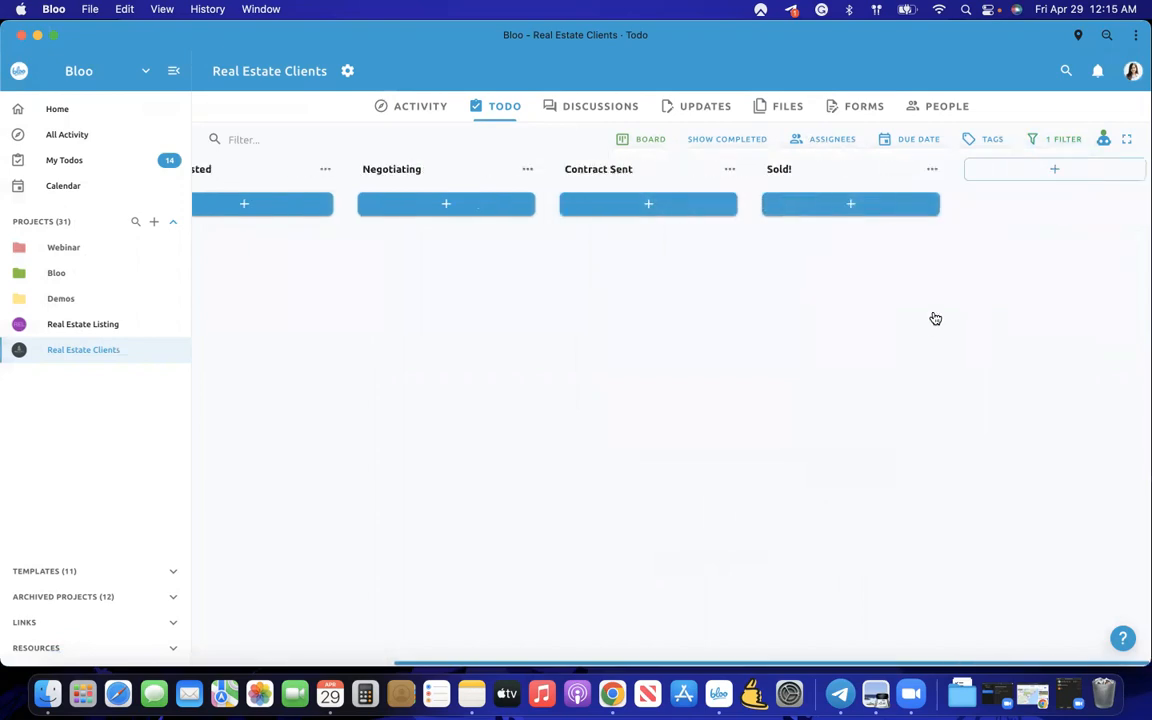
- Remove the Rent/Buy filter so all todos show, and reopen the client's todo
left_click(1057, 141)
left_click(1061, 210)
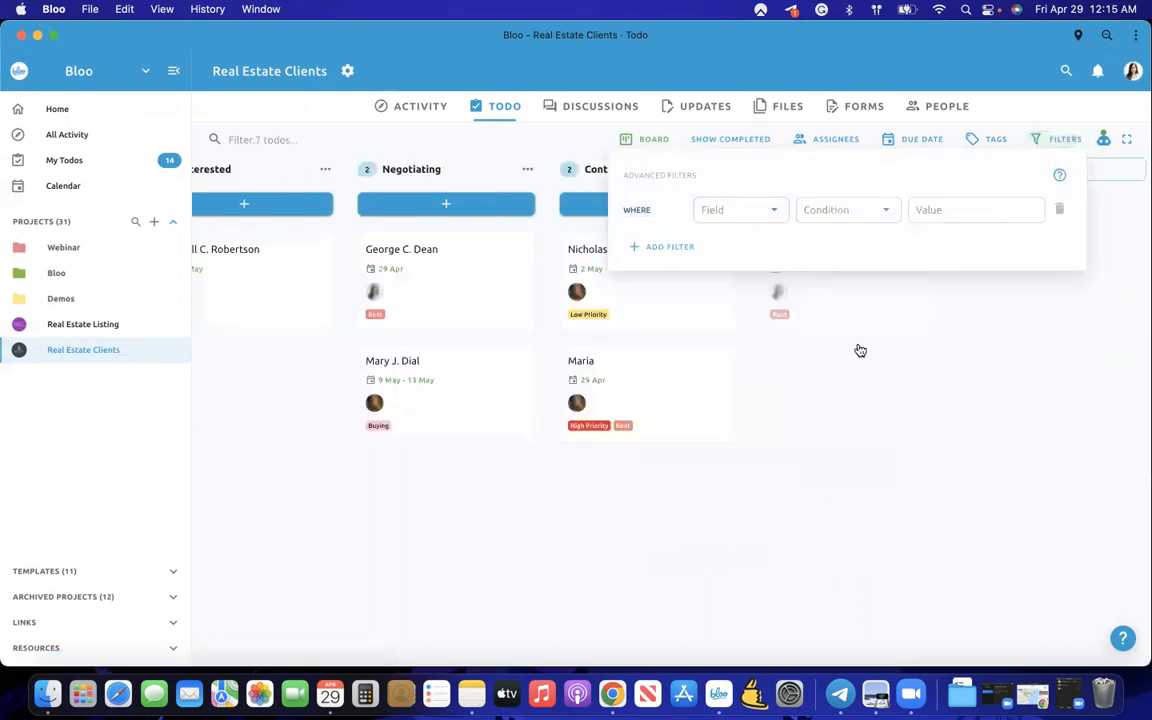
left_click(769, 455)
scroll(769, 455, "left", 1)
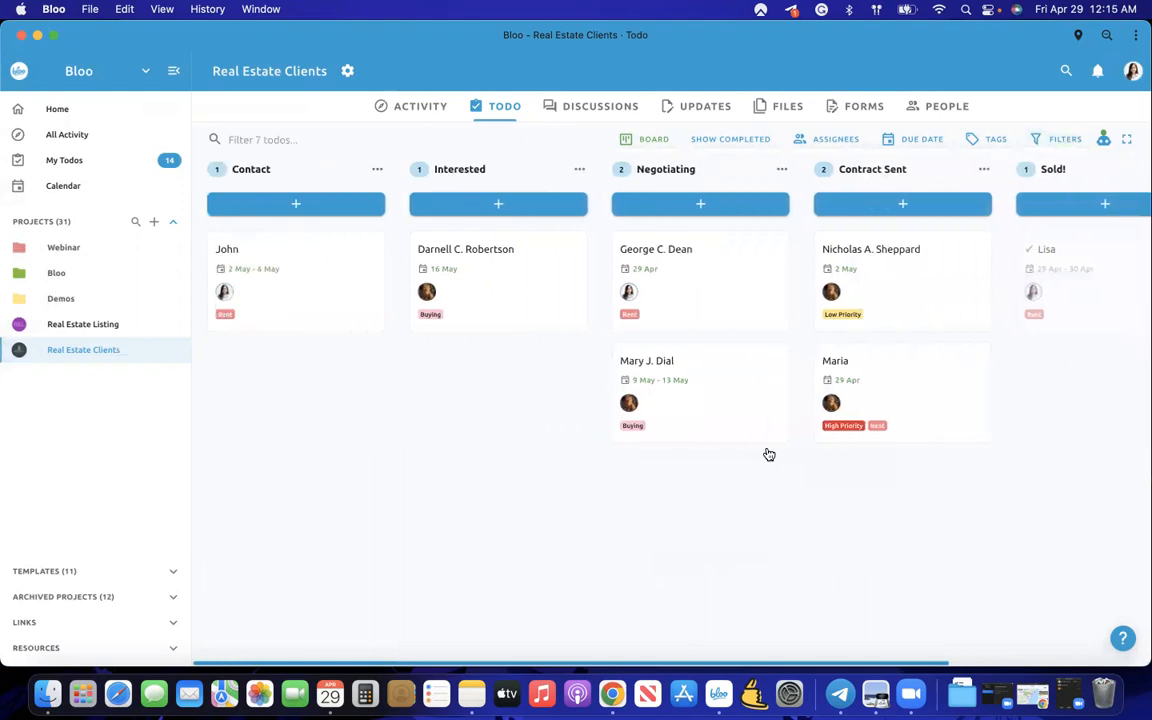
left_click(918, 400)
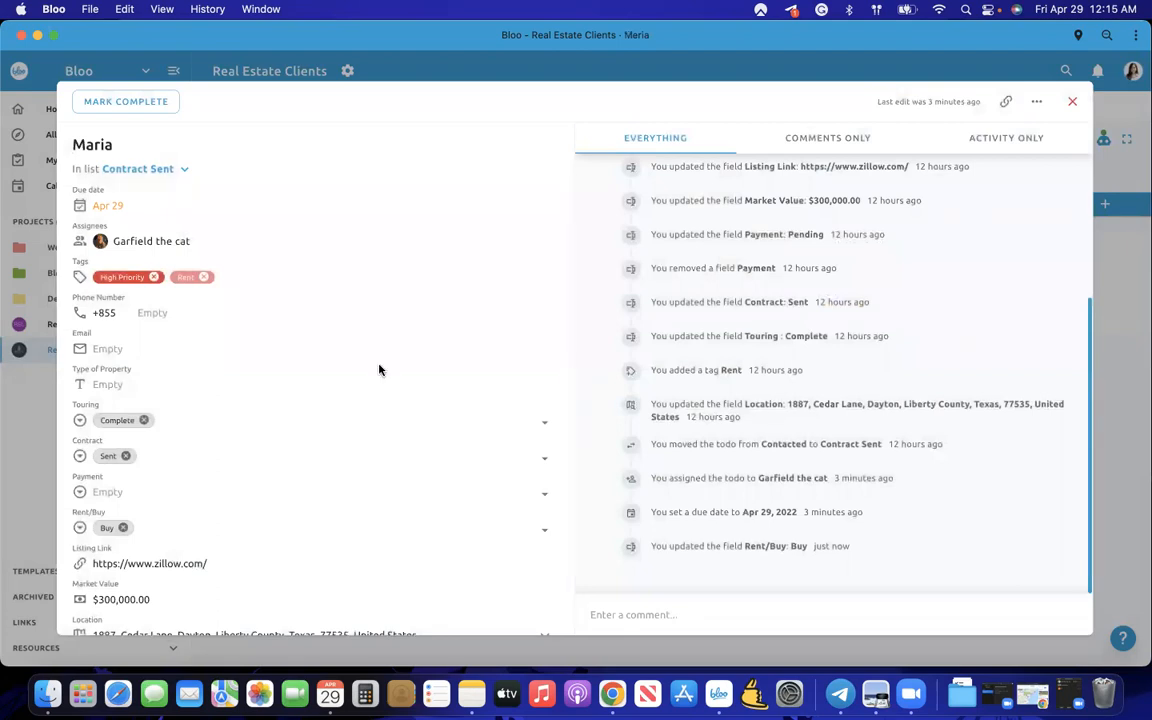
scroll(380, 368, "down", 5)
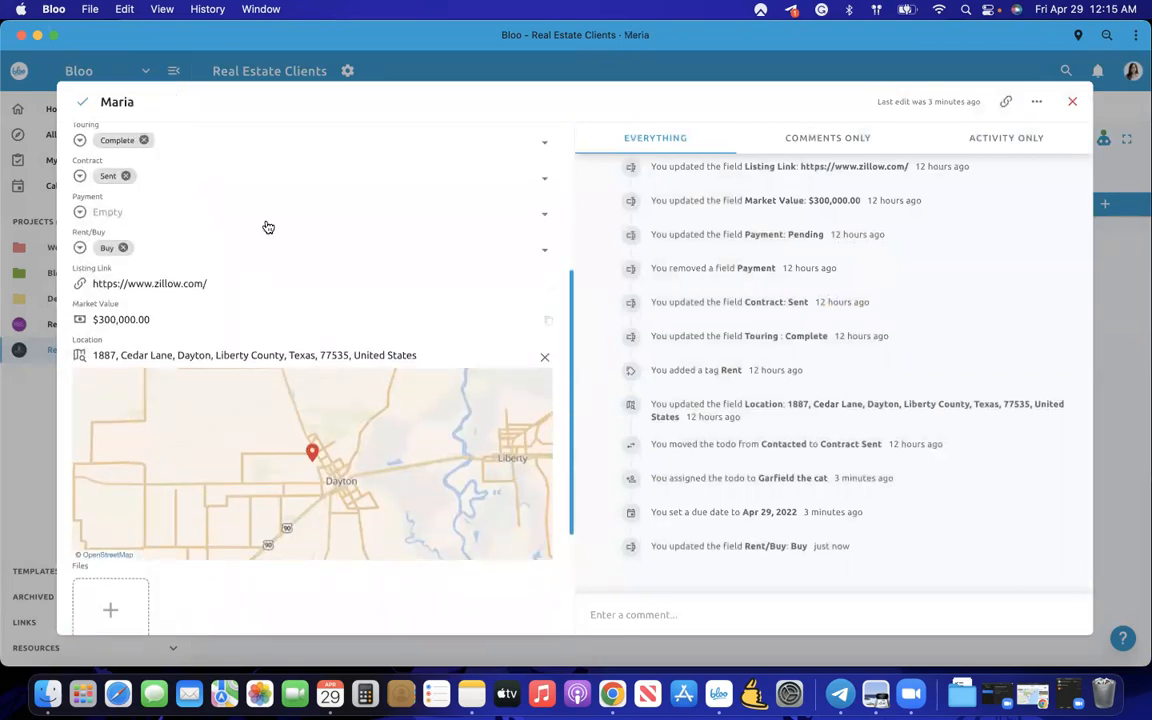
scroll(183, 252, "up", 2)
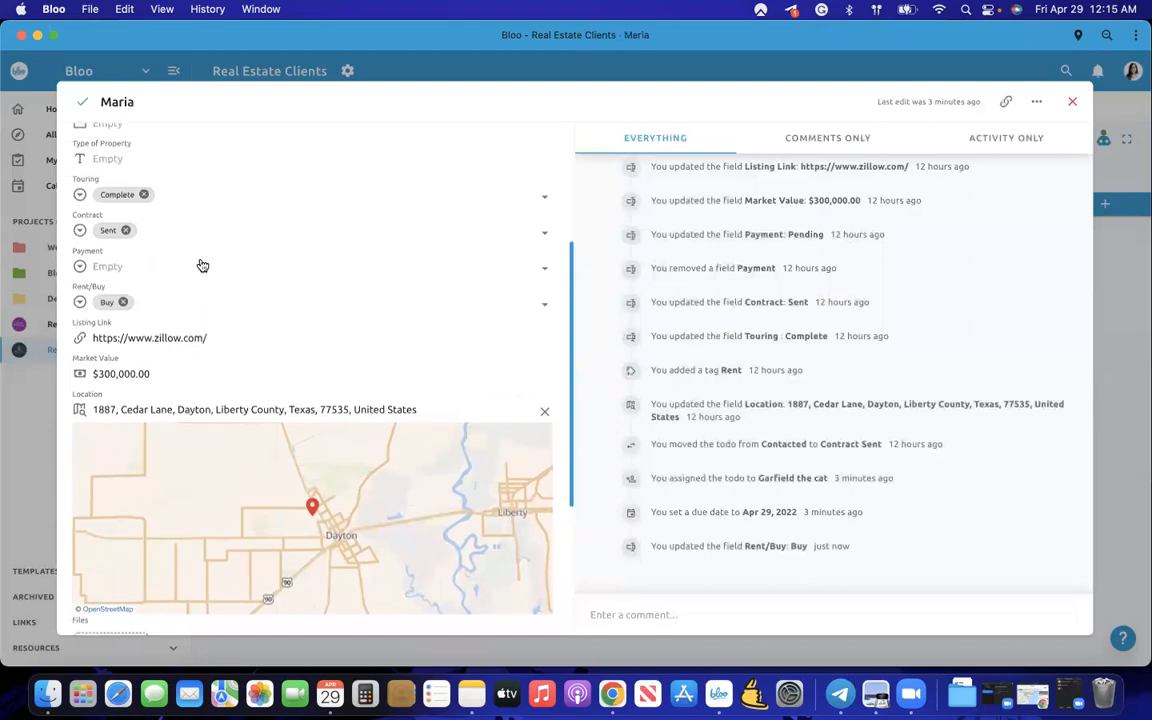
scroll(200, 262, "down", 3)
scroll(244, 246, "down", 1)
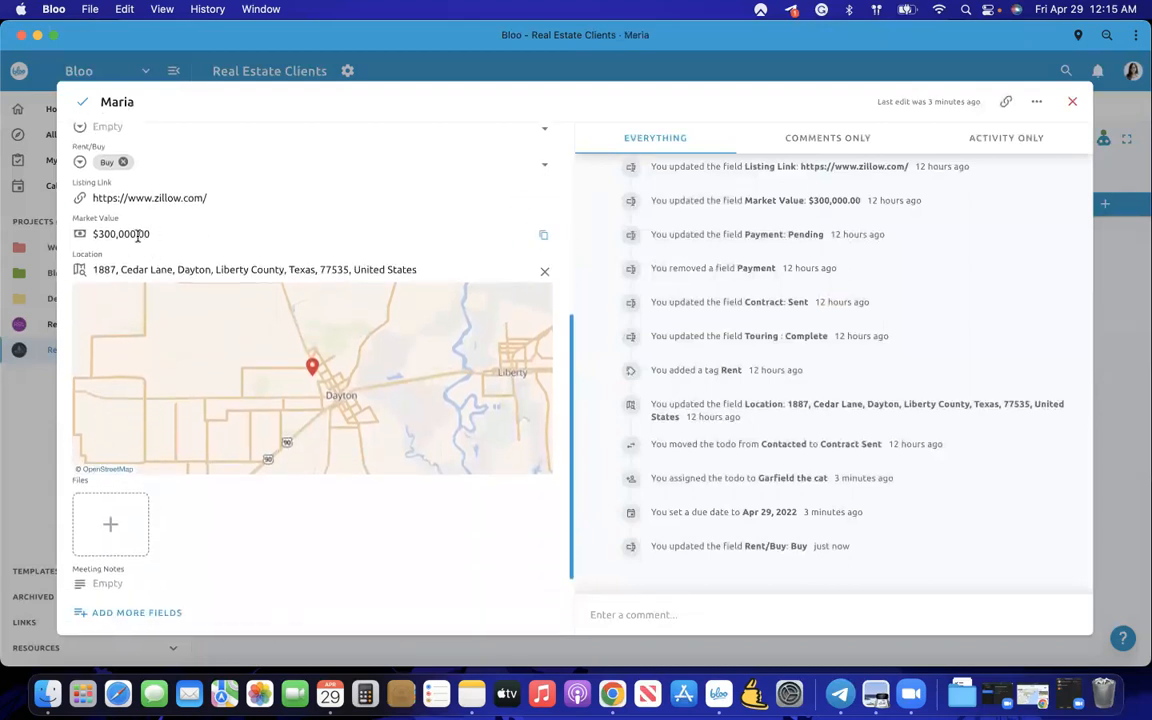
scroll(138, 235, "down", 1)
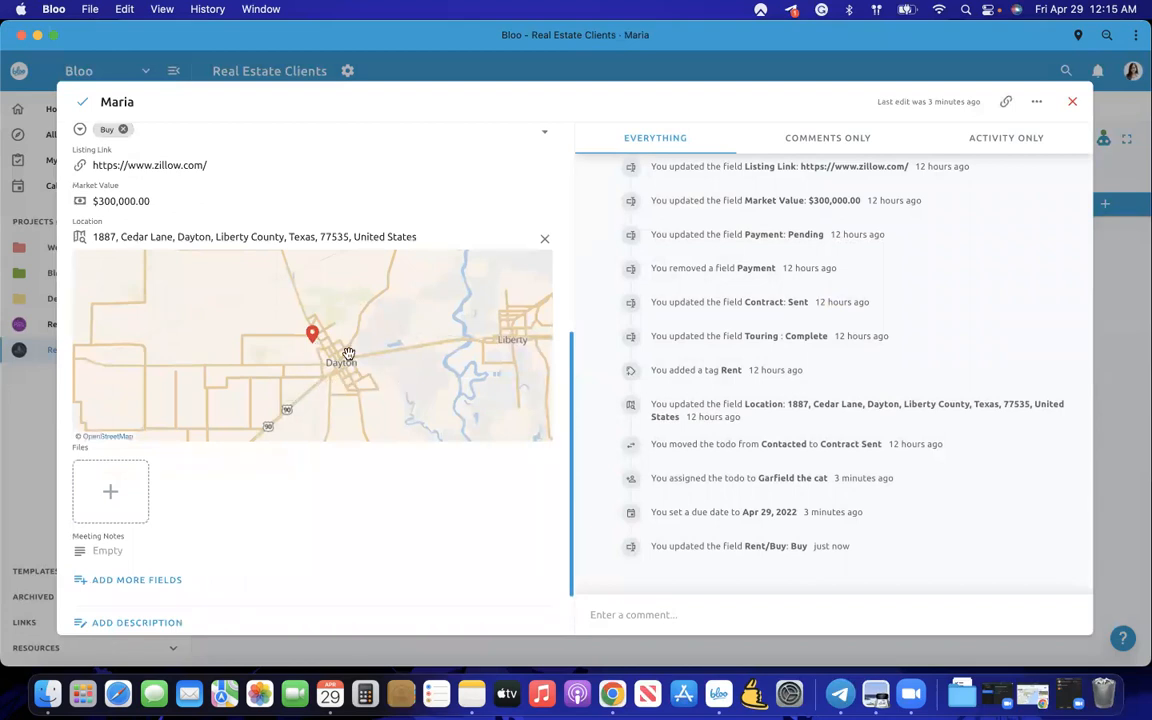
left_click(137, 582)
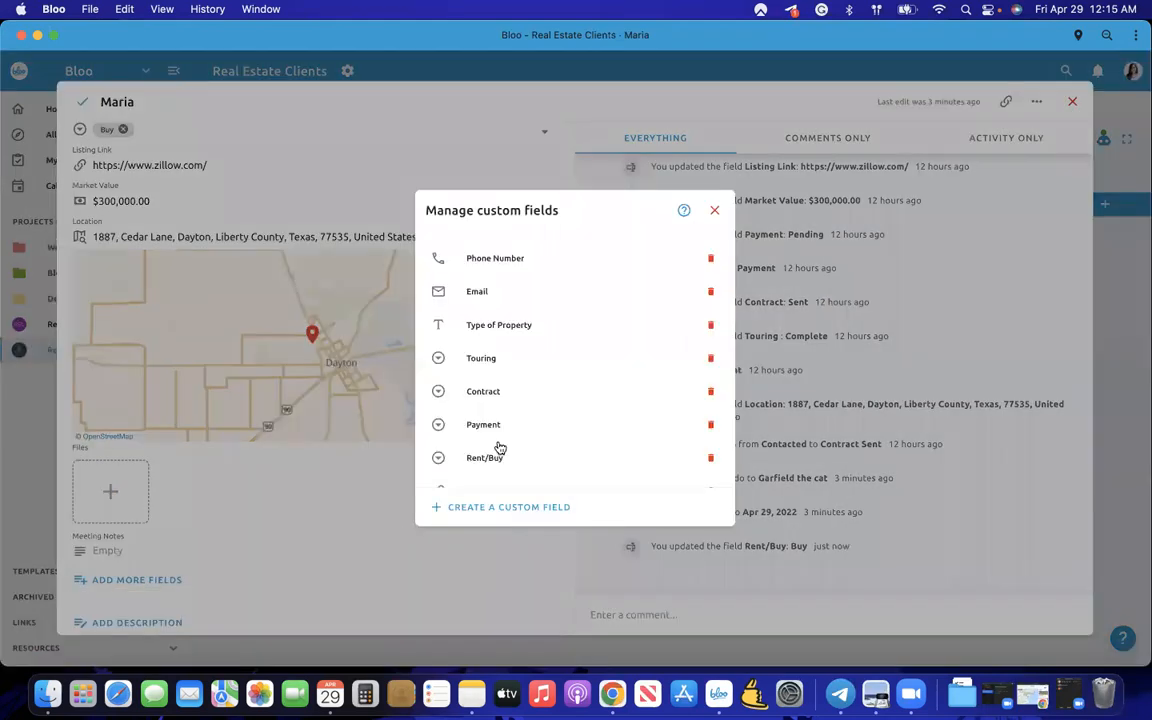
scroll(500, 447, "down", 3)
scroll(505, 440, "up", 2)
scroll(505, 440, "down", 2)
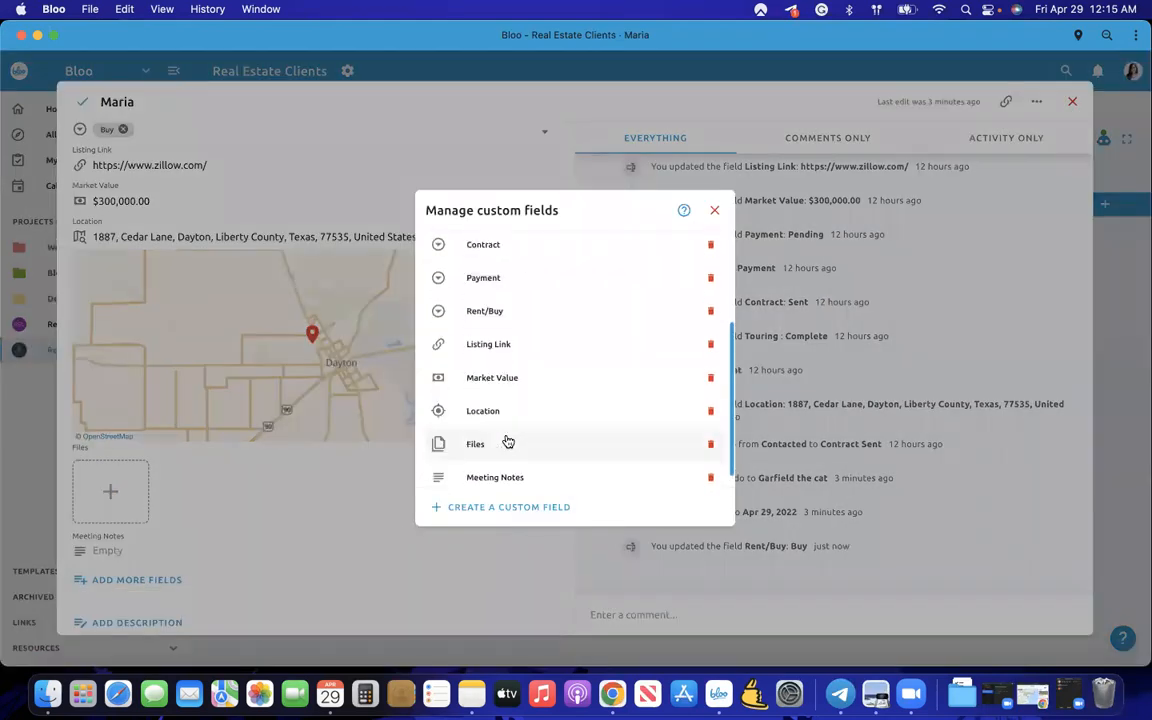
left_click(330, 459)
scroll(308, 378, "up", 3)
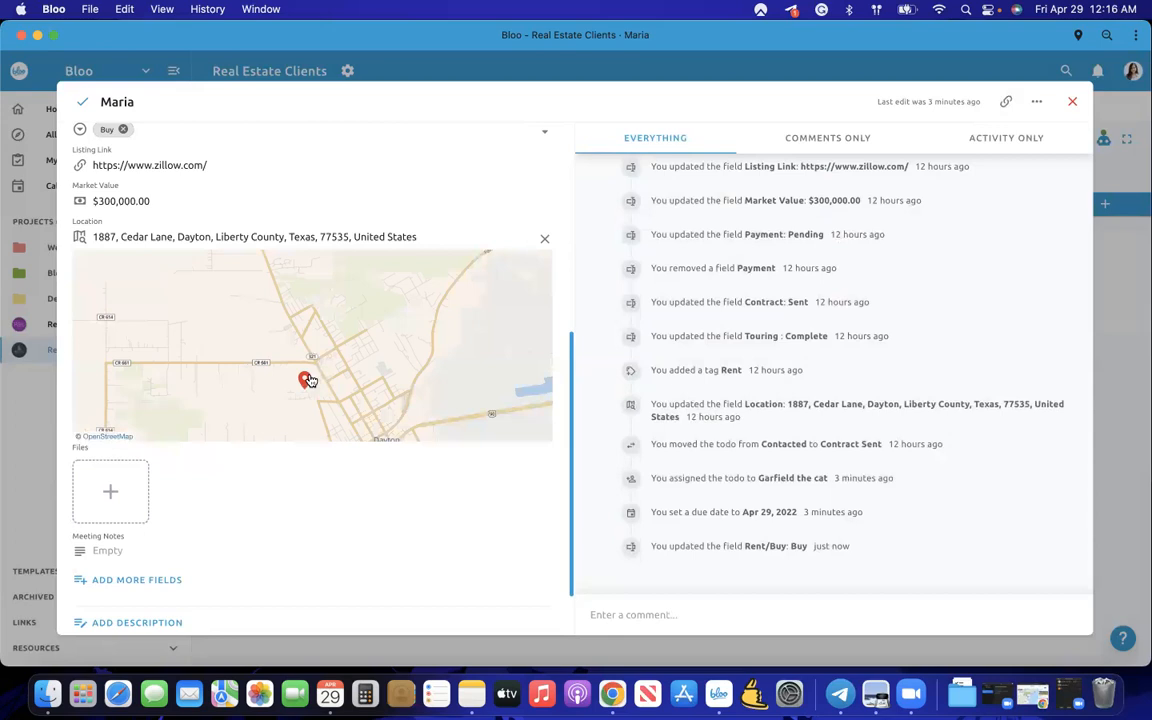
left_click_drag(571, 342, 586, 147)
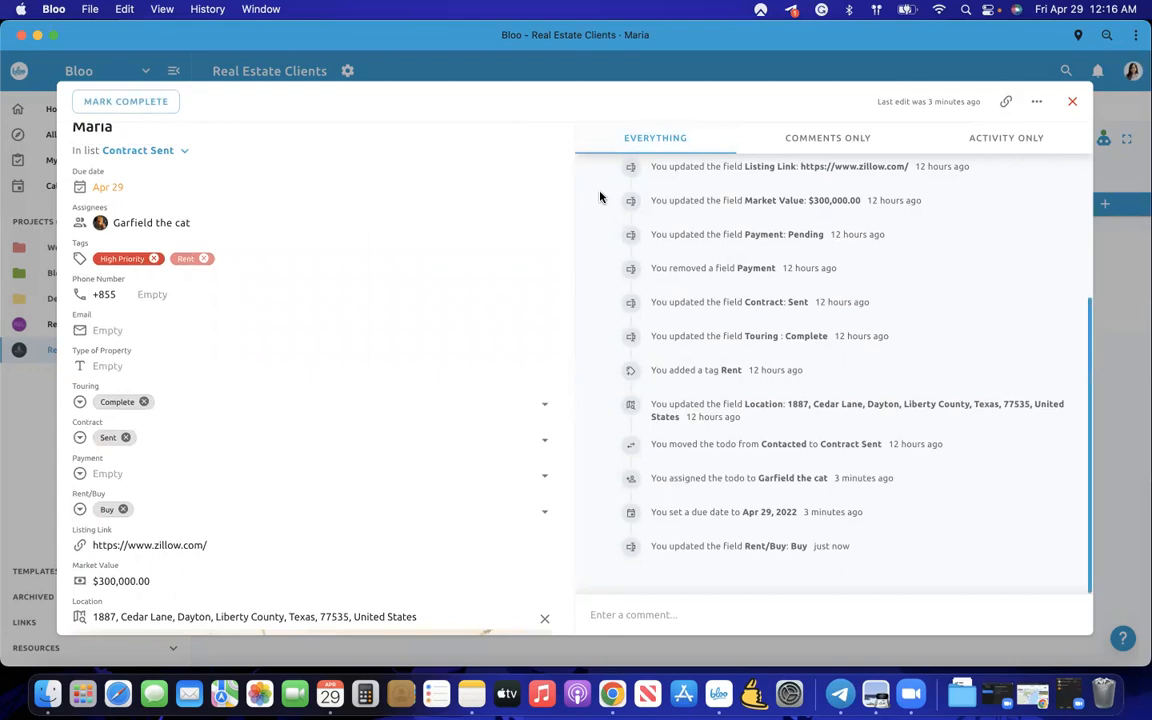
scroll(560, 283, "down", 10)
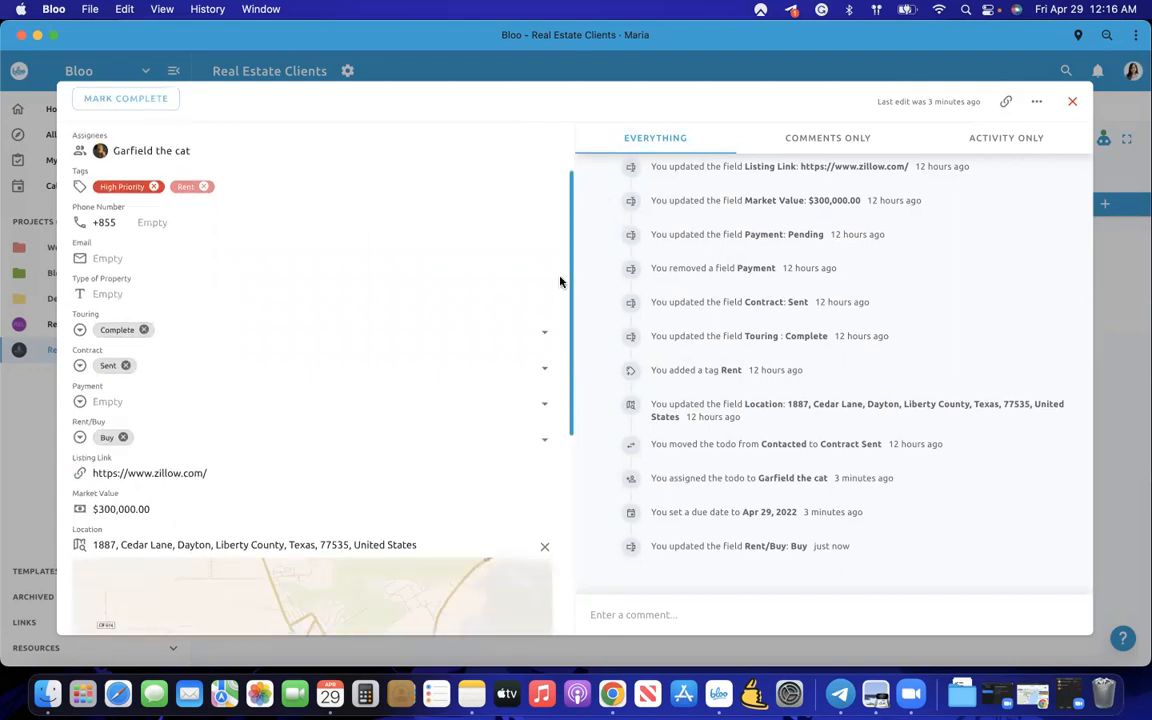
scroll(560, 283, "up", 10)
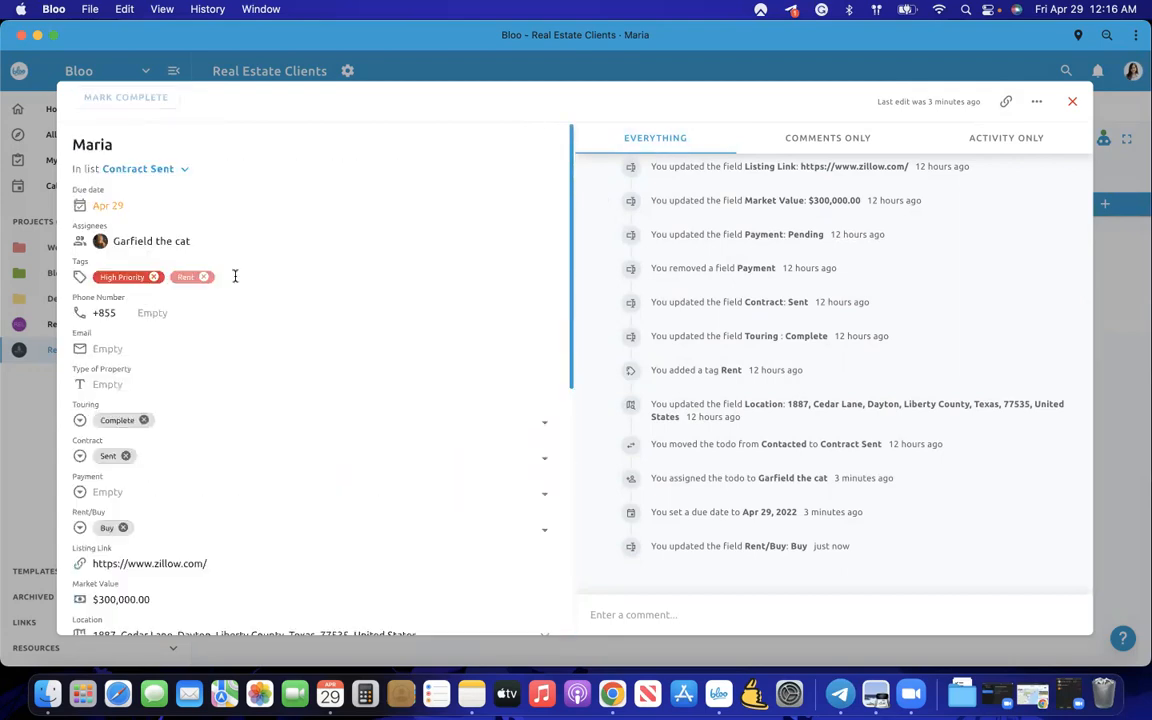
scroll(286, 450, "down", 10)
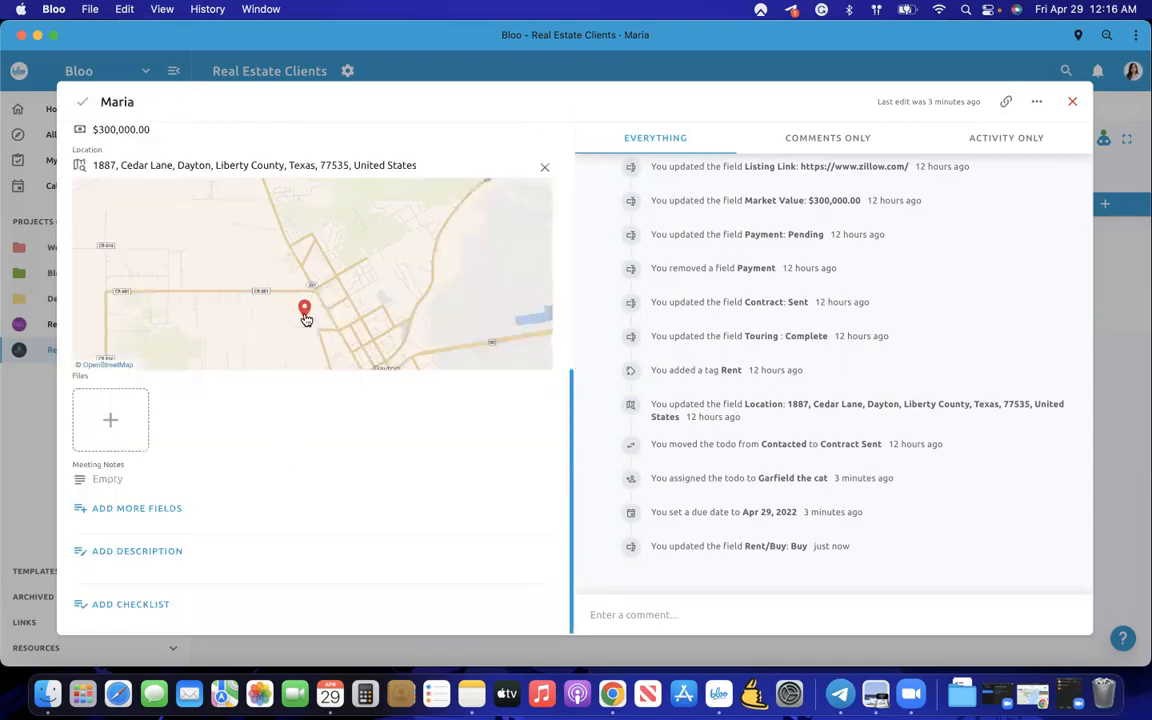
scroll(262, 435, "up", 10)
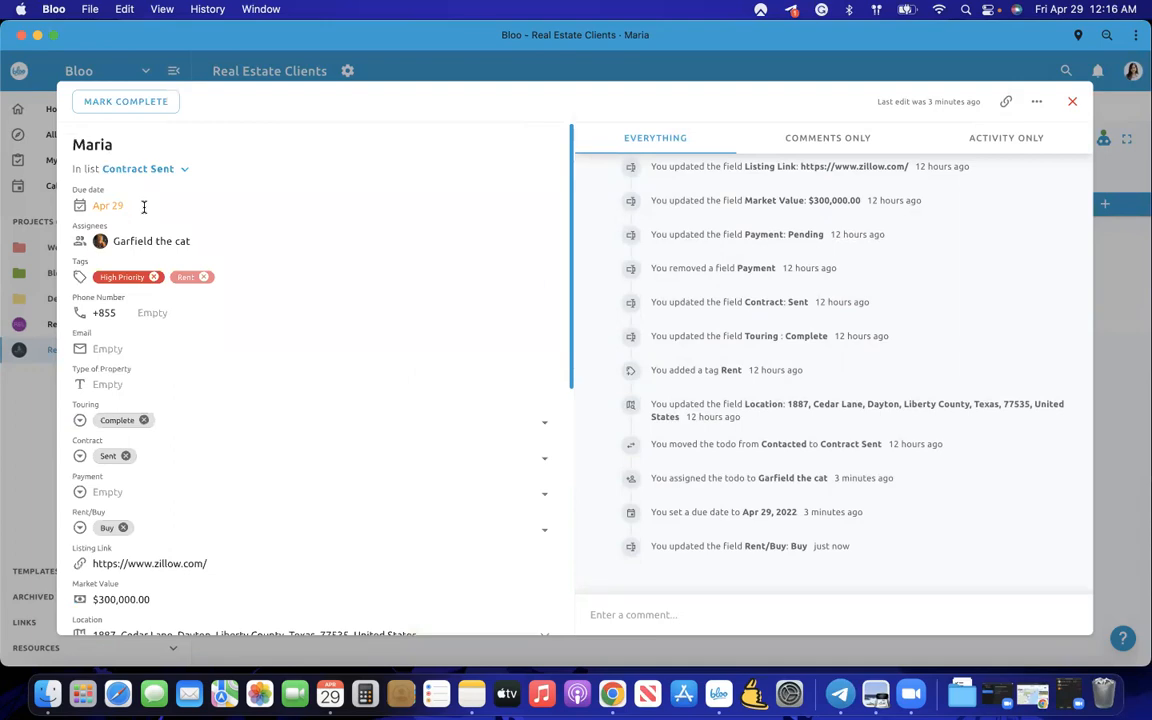
scroll(144, 207, "down", 10)
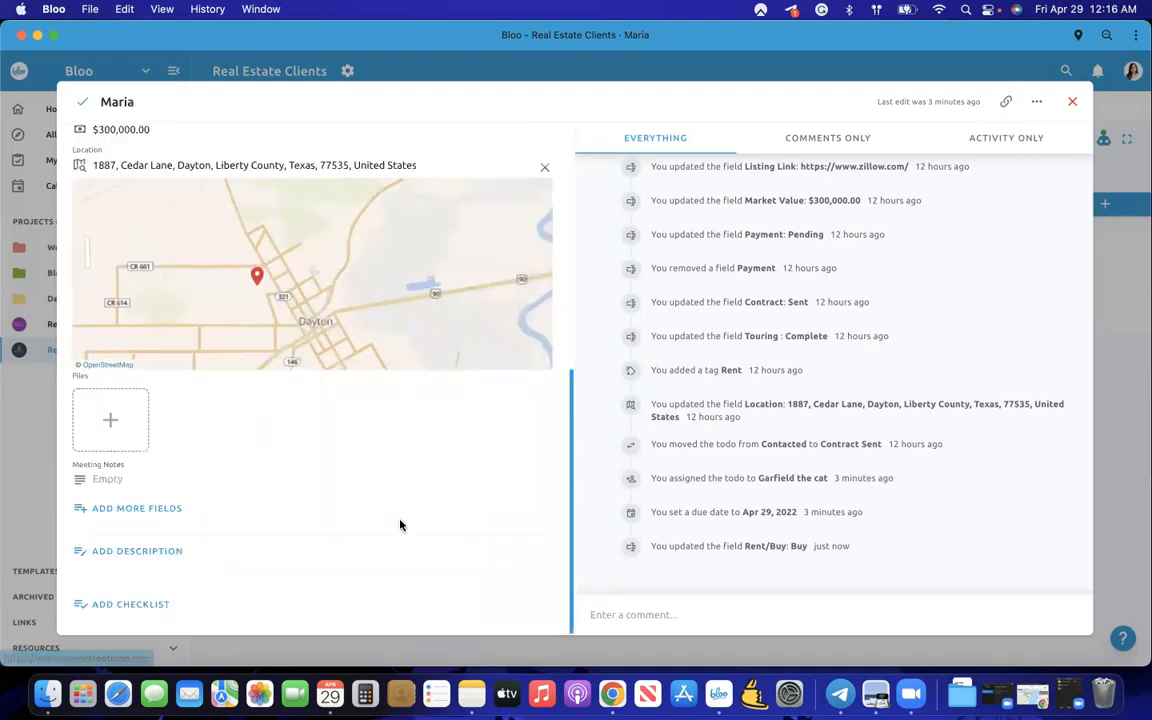
- Start a new custom field, review the available field types, and cancel it unsaved
left_click(150, 508)
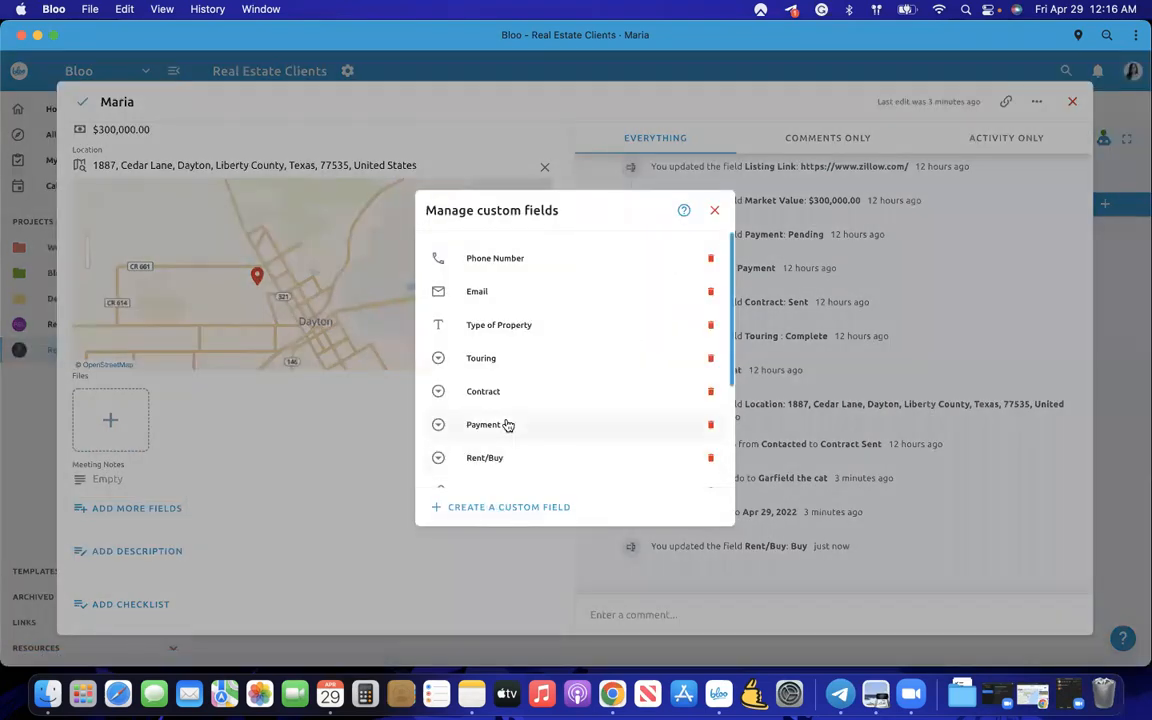
scroll(506, 424, "down", 3)
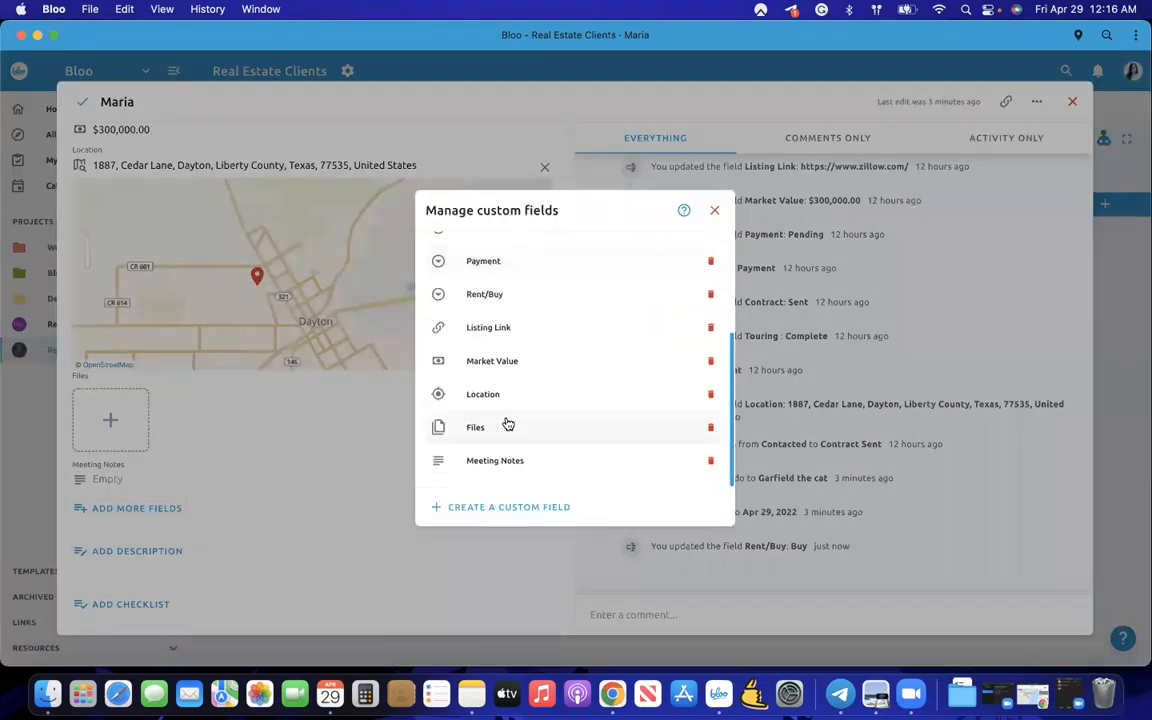
left_click(491, 507)
left_click(545, 385)
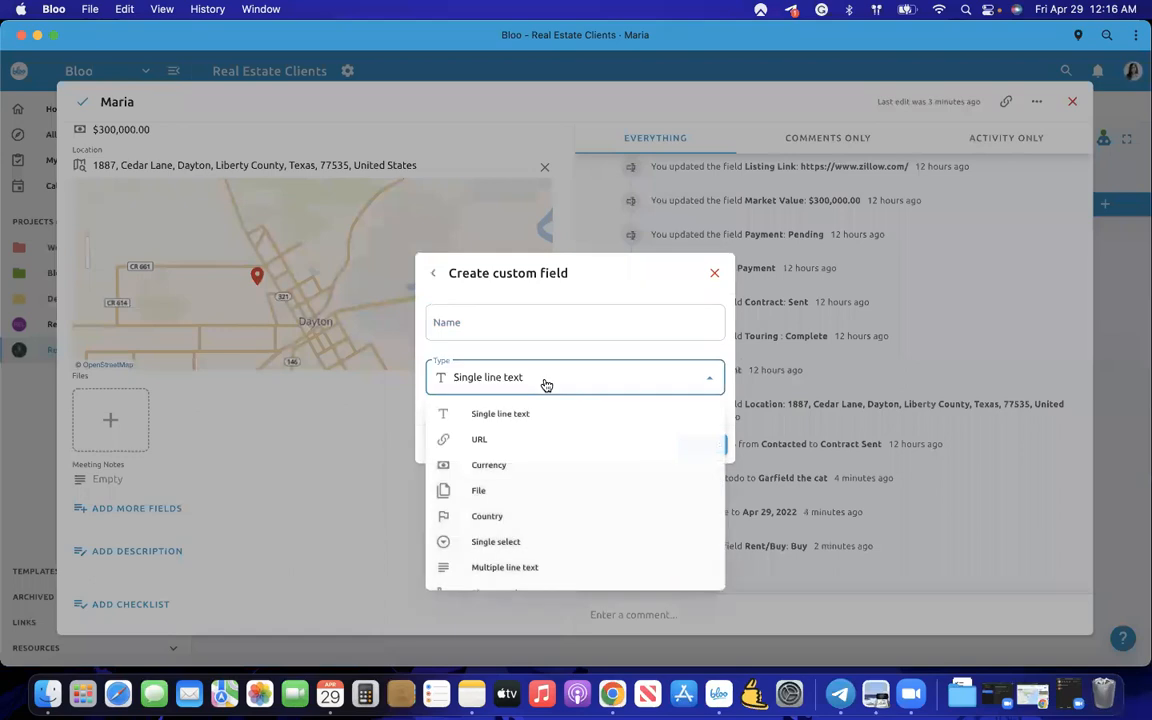
scroll(506, 532, "down", 2)
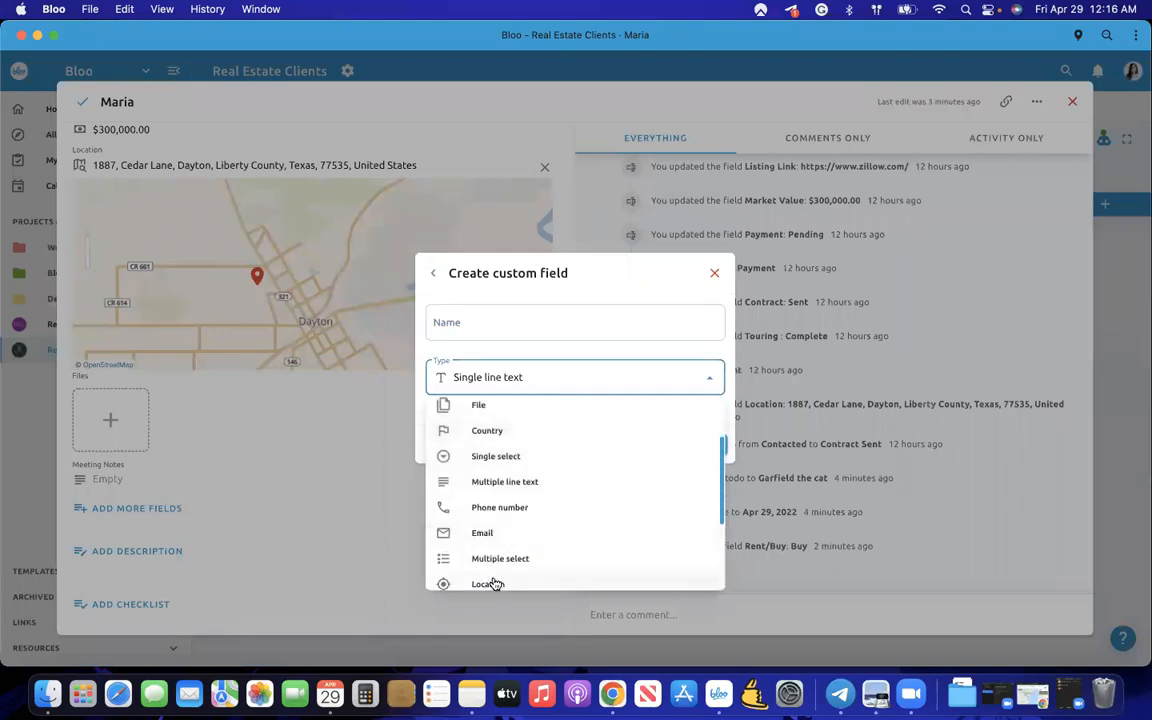
left_click(267, 428)
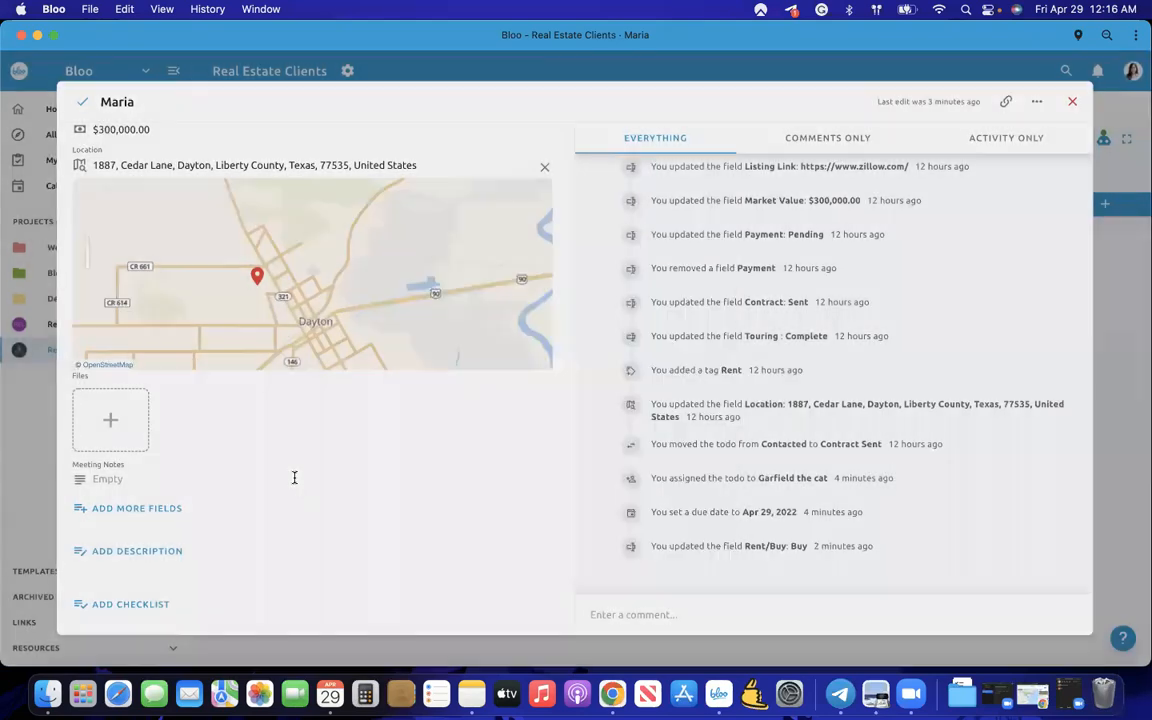
- Review the todo's Rent/Buy, listing link and $300,000.00 value, then close it
scroll(264, 320, "down", 2)
scroll(264, 320, "up", 3)
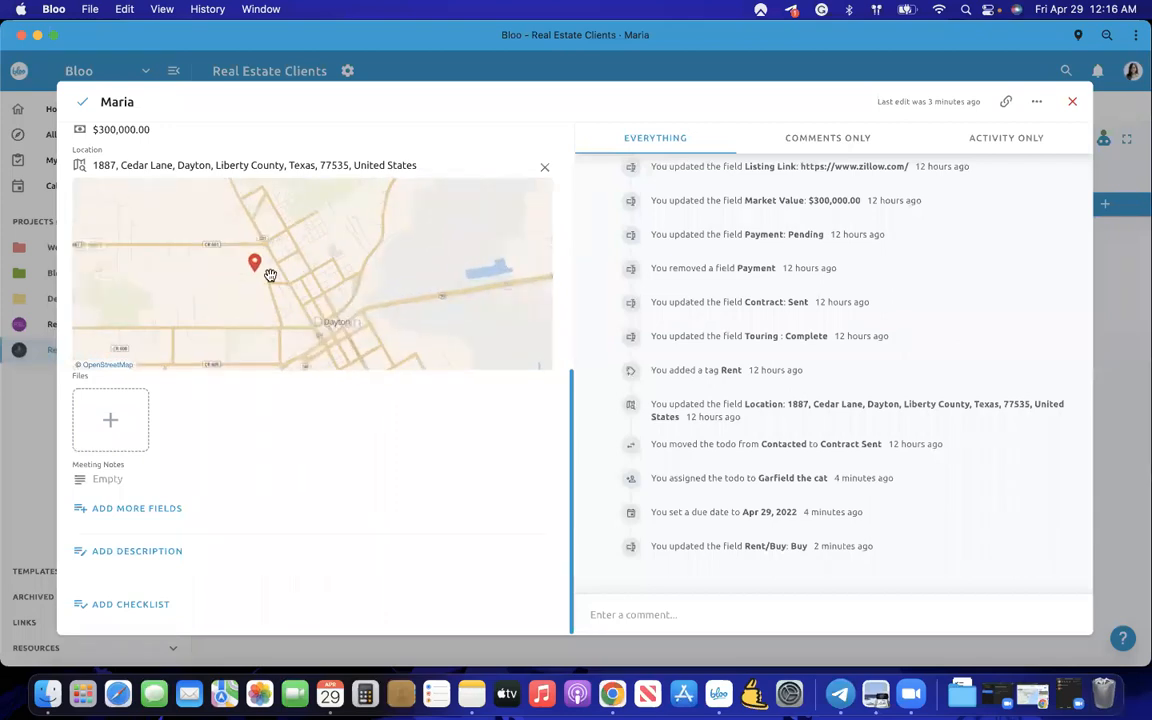
scroll(284, 228, "down", 2)
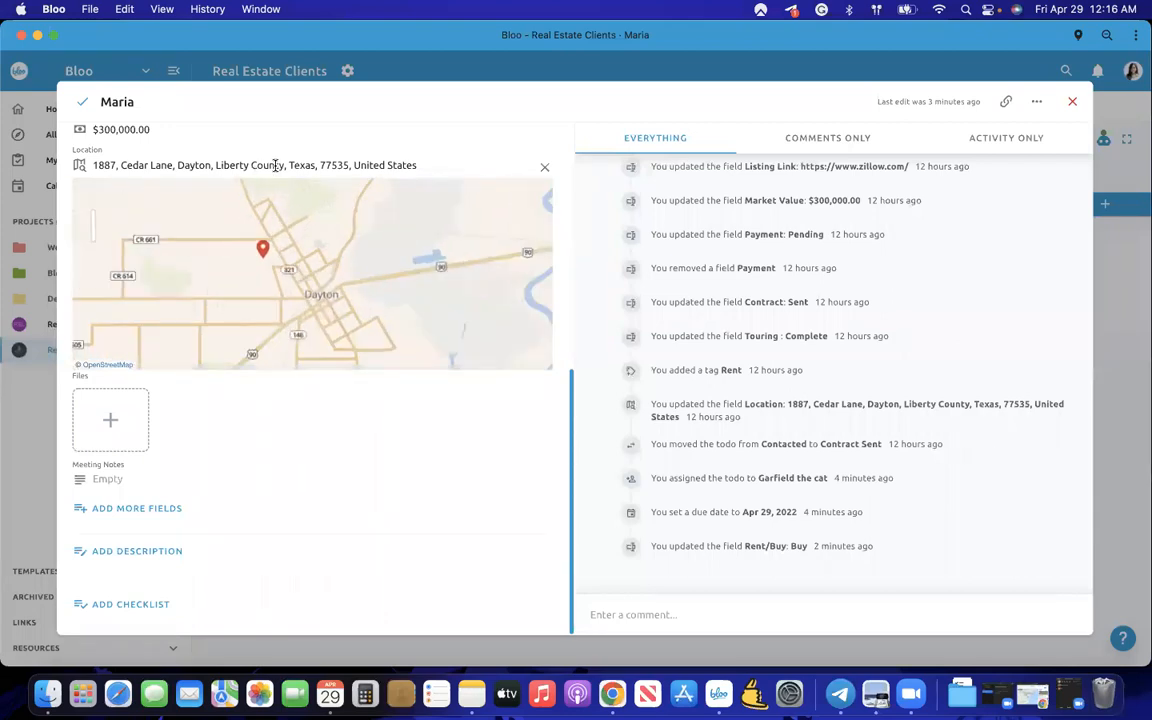
scroll(250, 176, "up", 3)
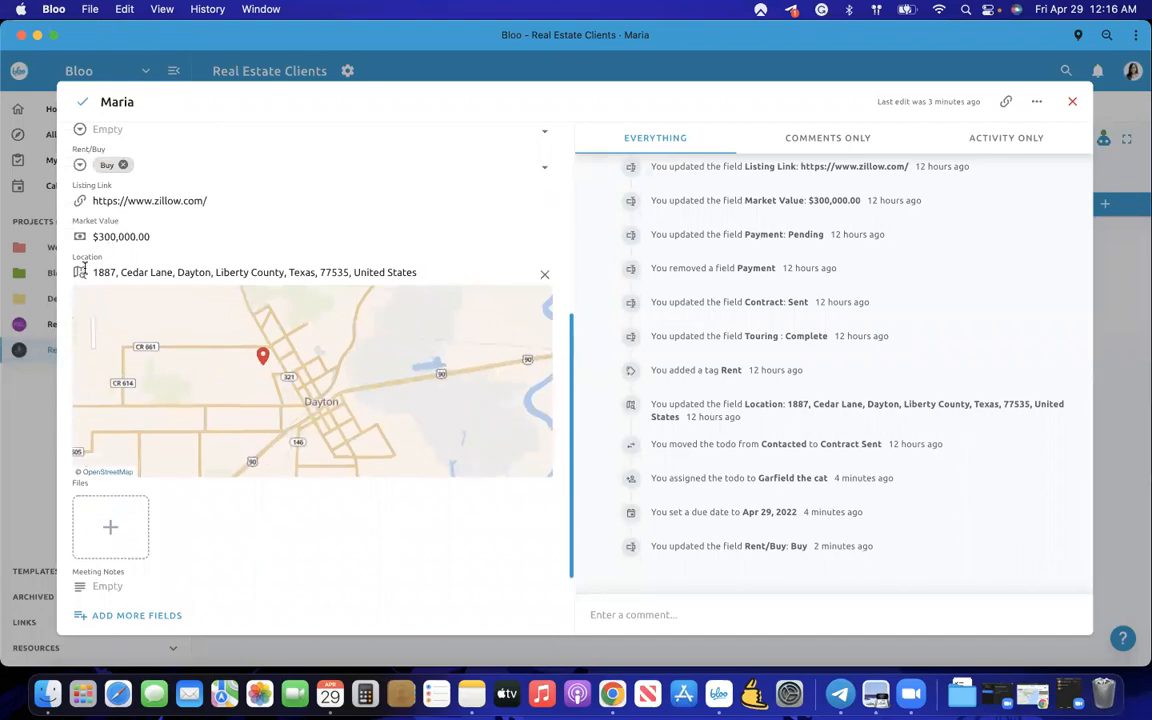
left_click(43, 391)
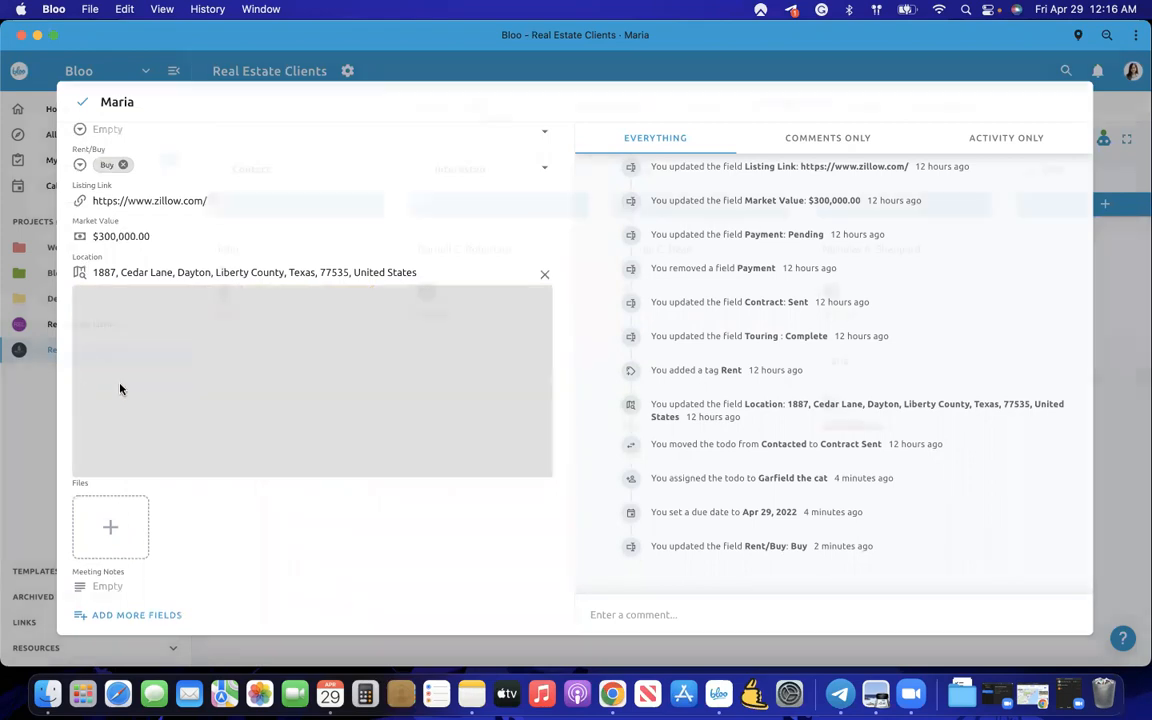
- Open and close the todos in the Contact and Interested lists
left_click(337, 306)
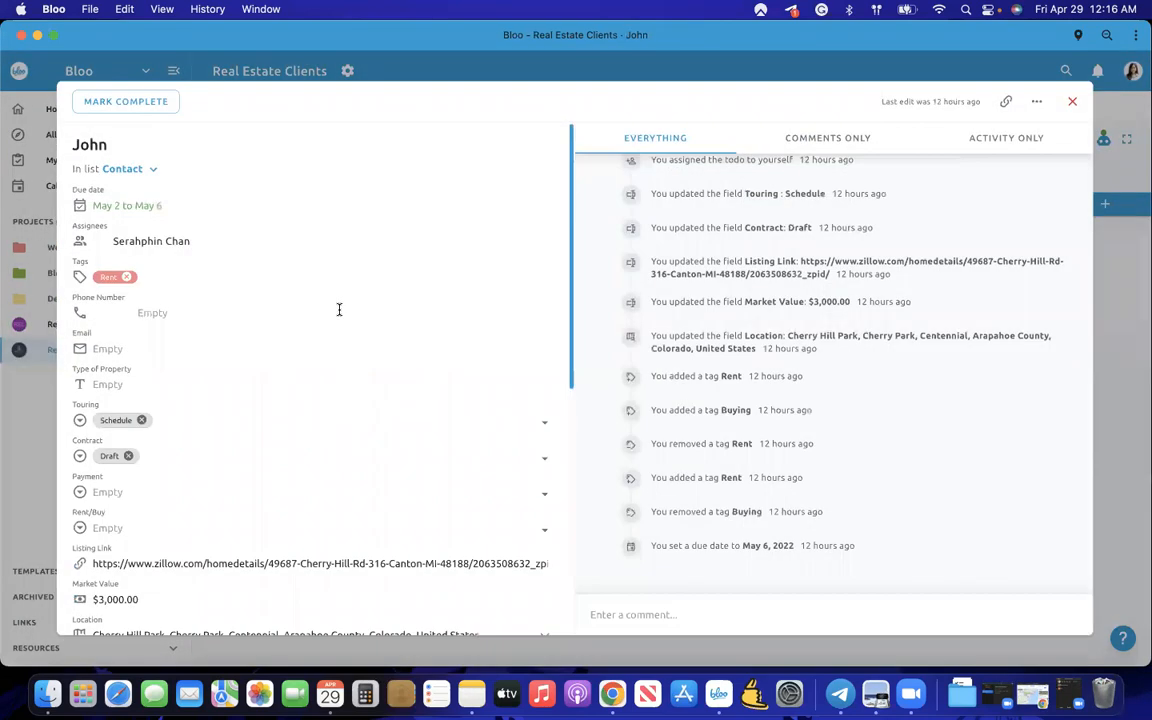
scroll(337, 306, "down", 3)
left_click(32, 432)
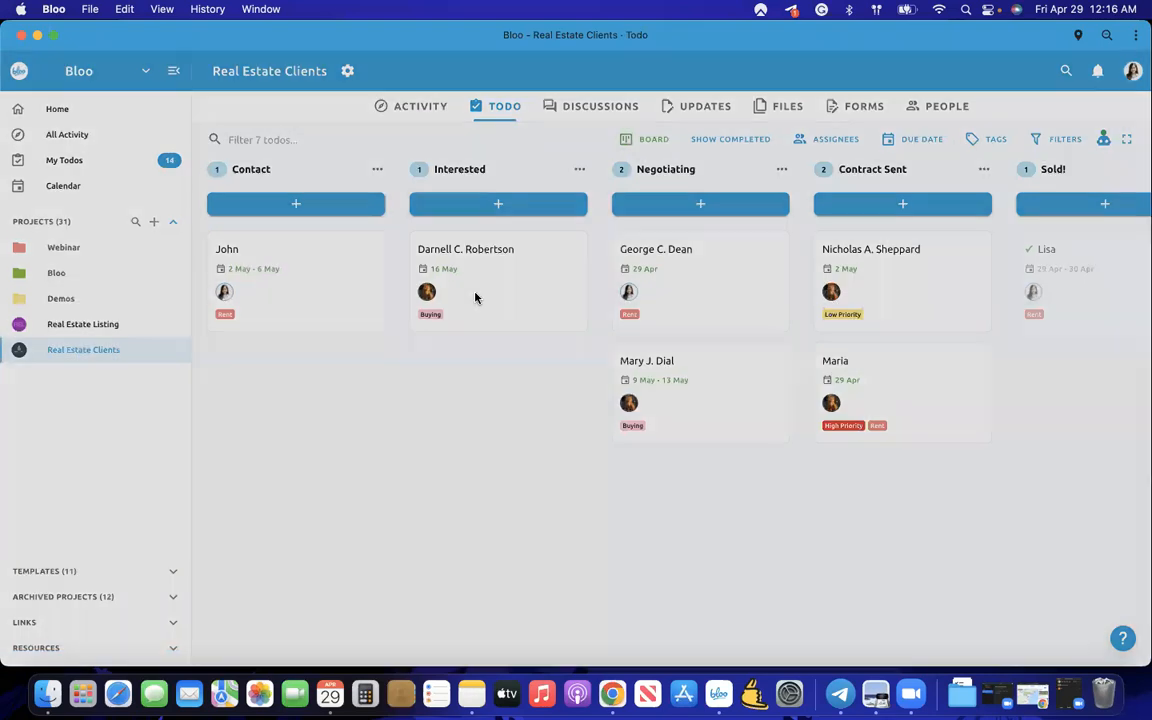
left_click(476, 297)
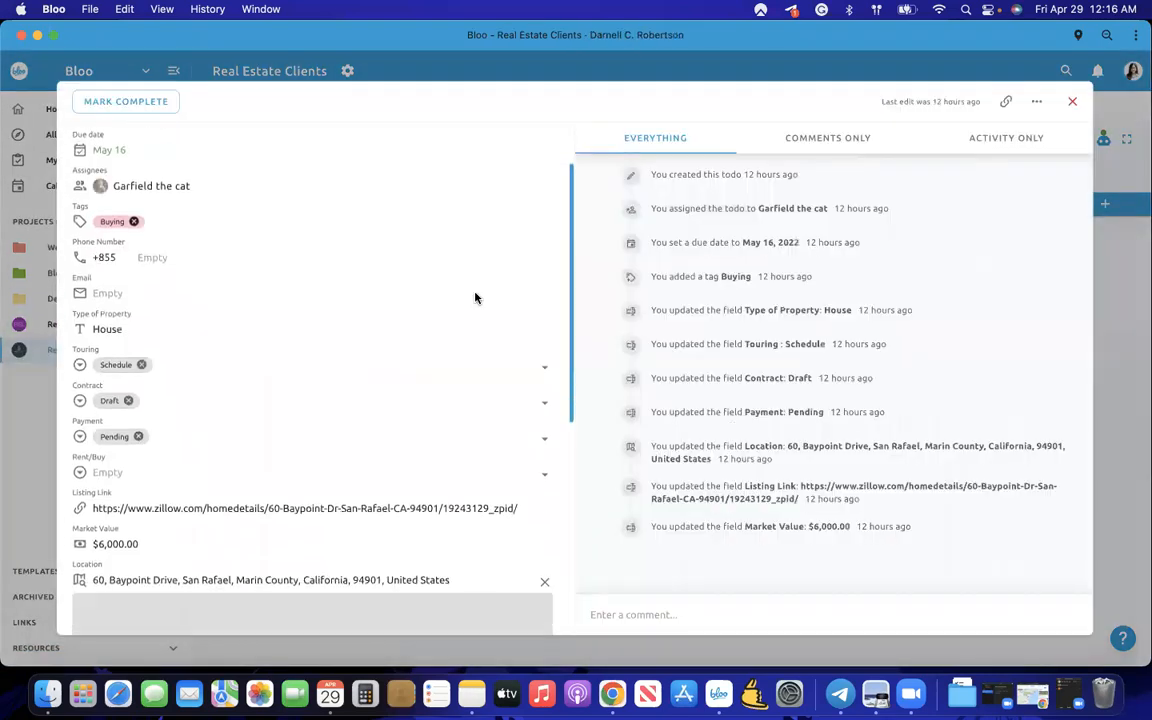
scroll(473, 298, "down", 3)
key("Escape")
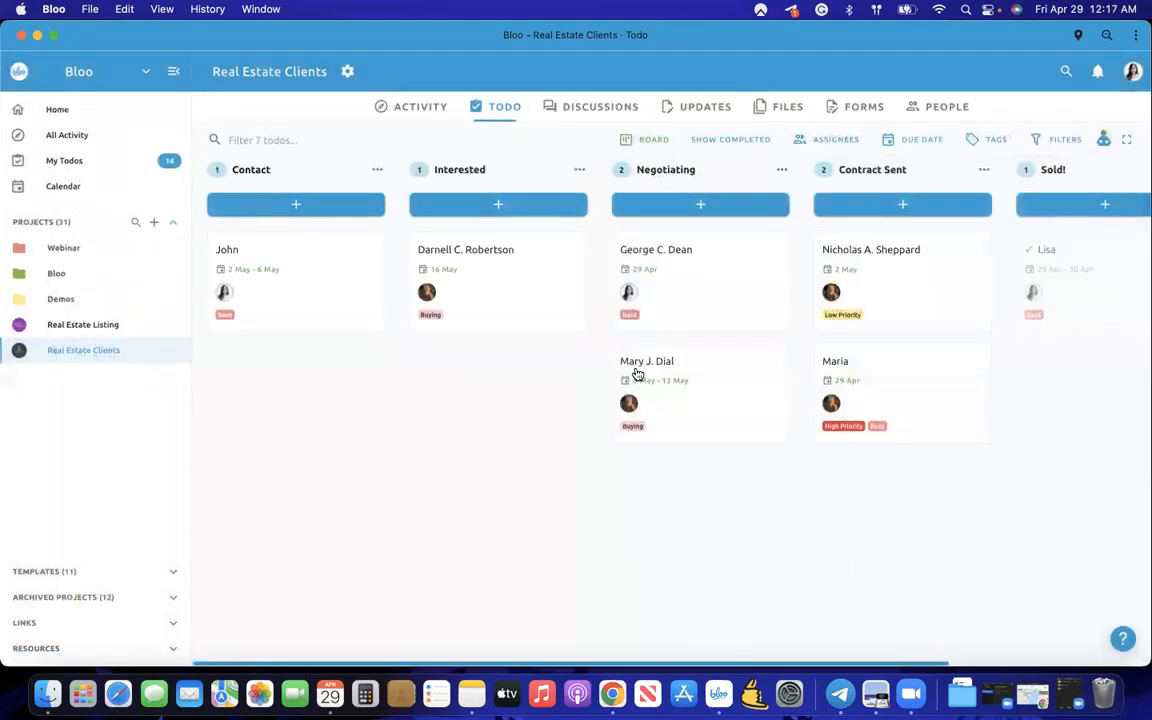
- Open the Negotiating todo due 29 Apr and review its empty custom fields
left_click(700, 300)
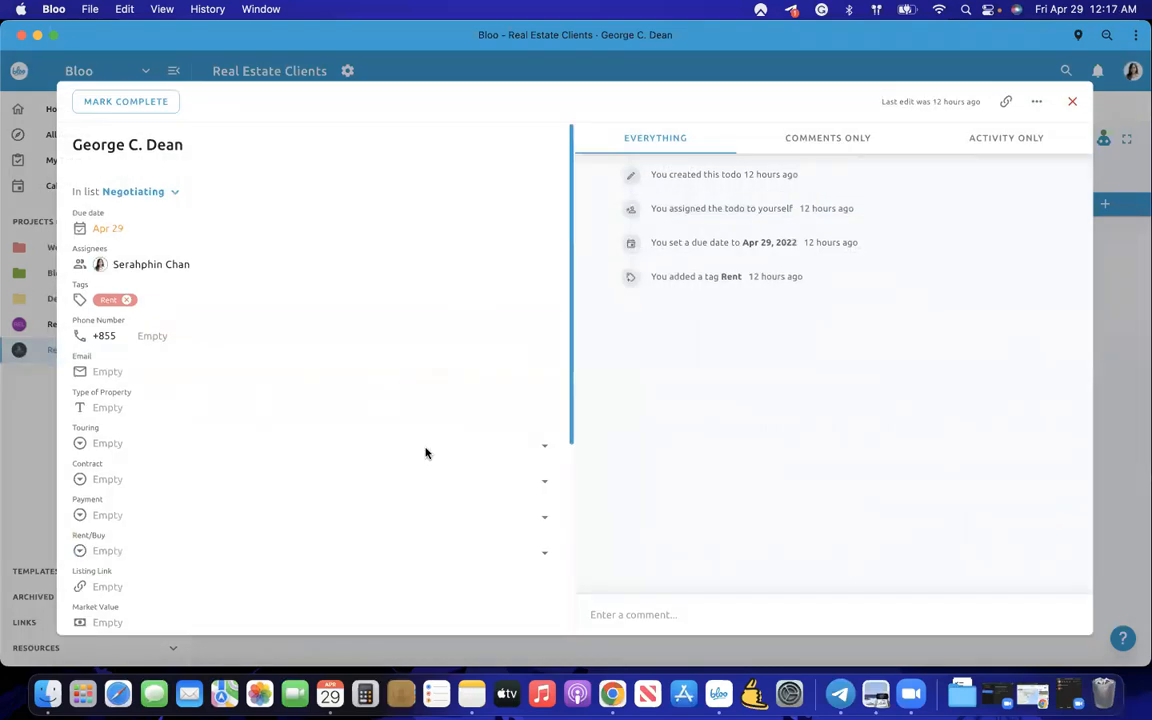
scroll(424, 452, "down", 5)
scroll(188, 350, "up", 5)
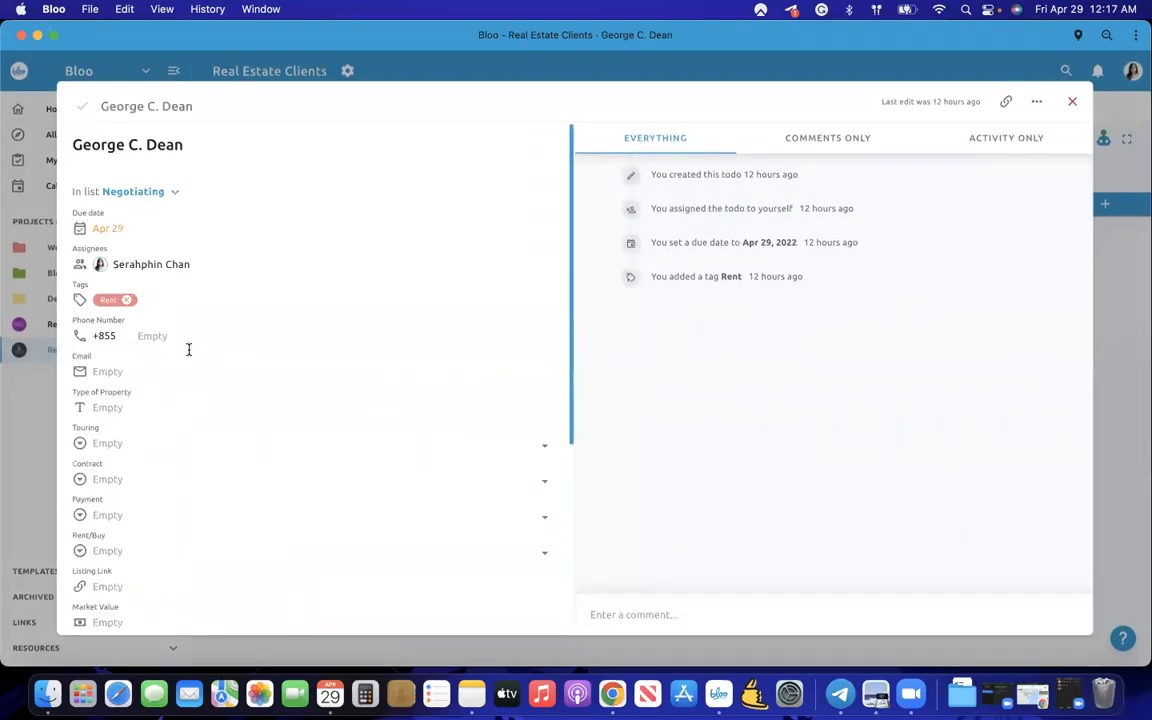
scroll(193, 501, "down", 3)
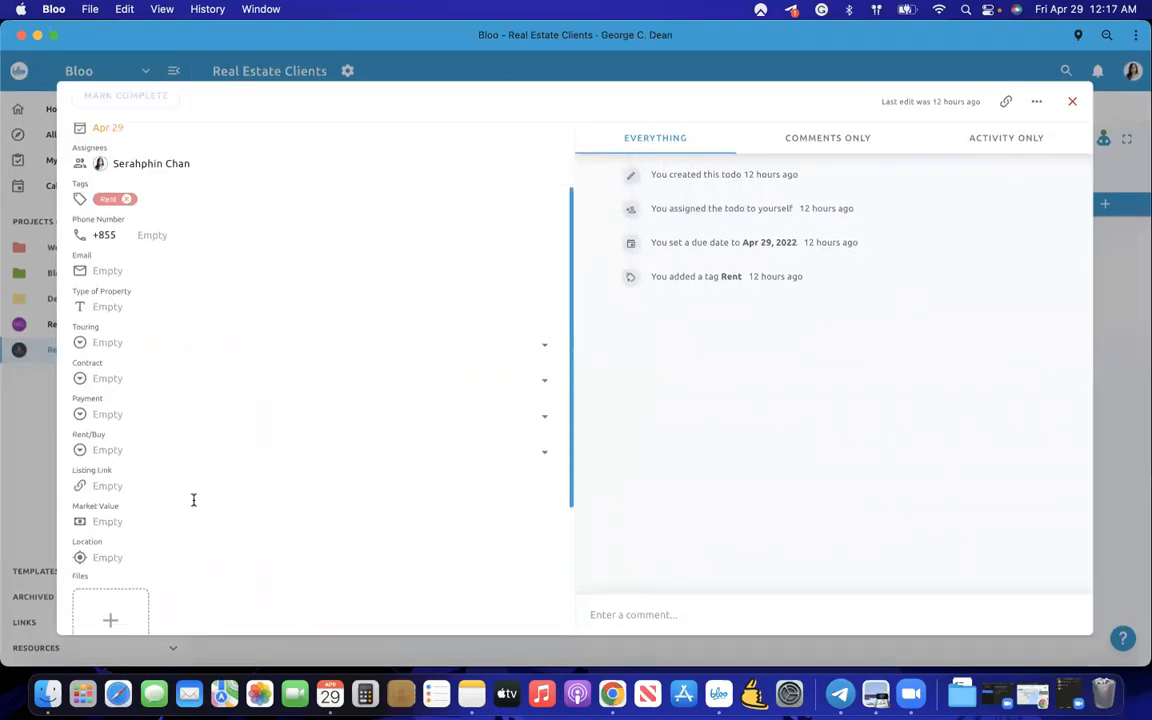
scroll(182, 365, "up", 3)
- Enter the client's phone number and e-mail, and set Type of Property to House
left_click(172, 337)
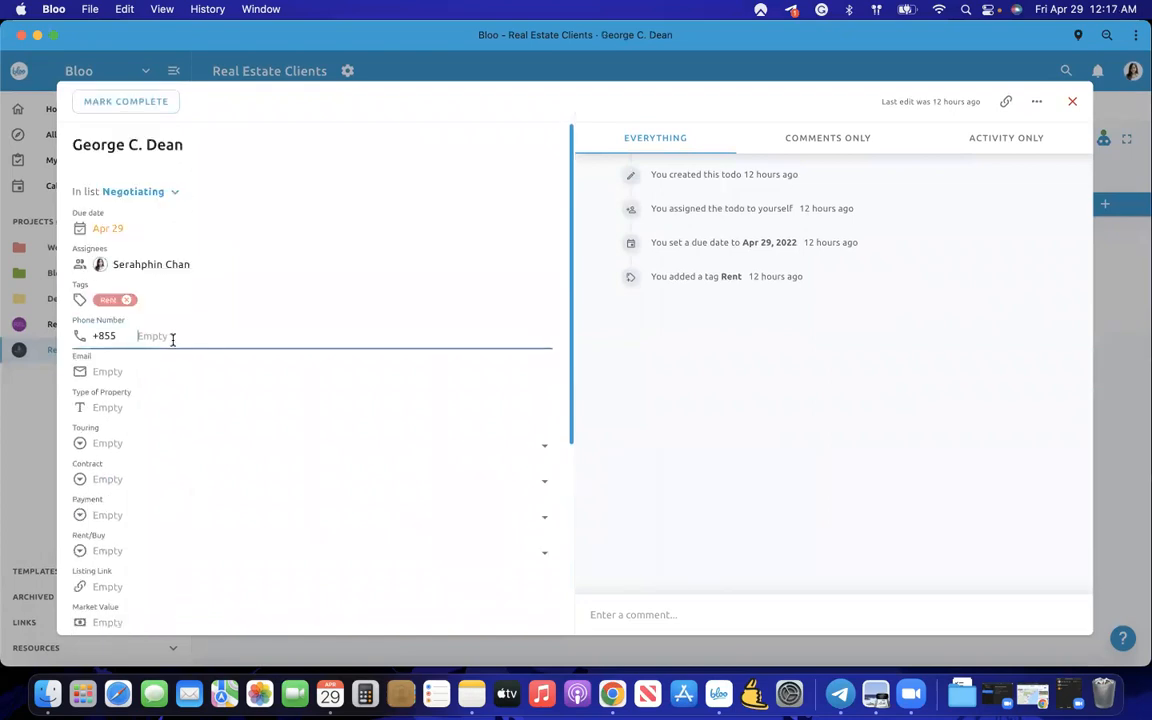
left_click(146, 371)
left_click(134, 410)
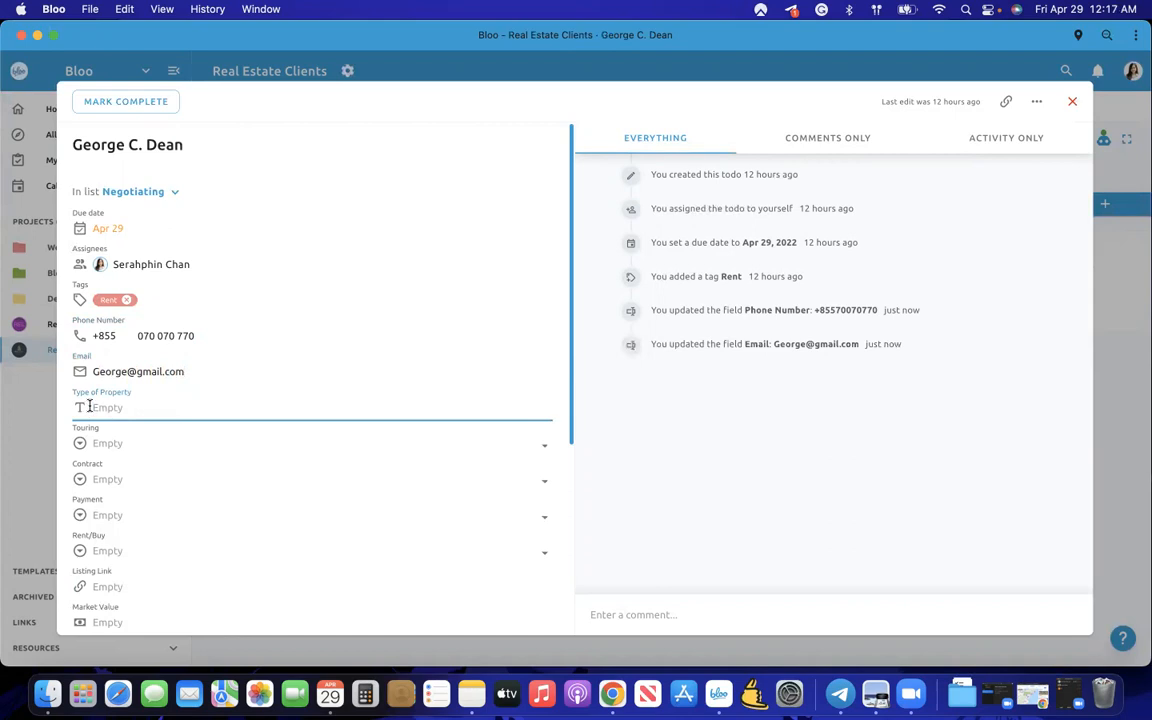
type("House")
- Set Touring to Schedule, Contract to Draft, Payment to Pending and Rent/Buy to Rent
left_click(113, 441)
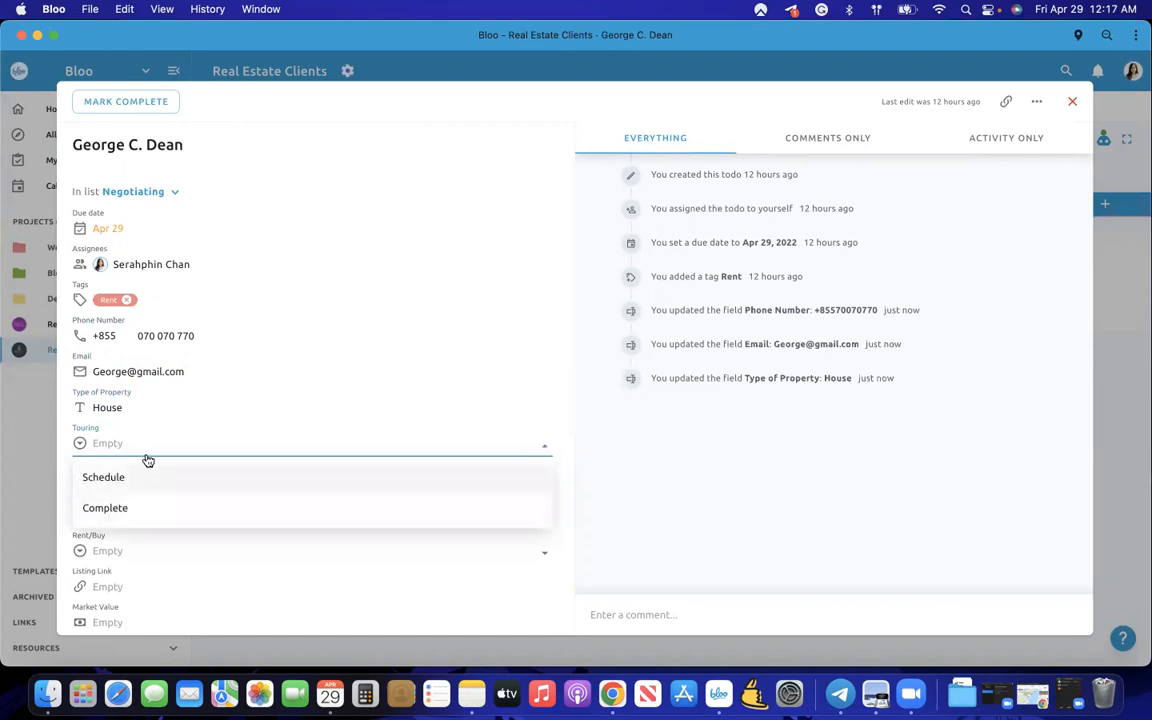
scroll(240, 430, "down", 2)
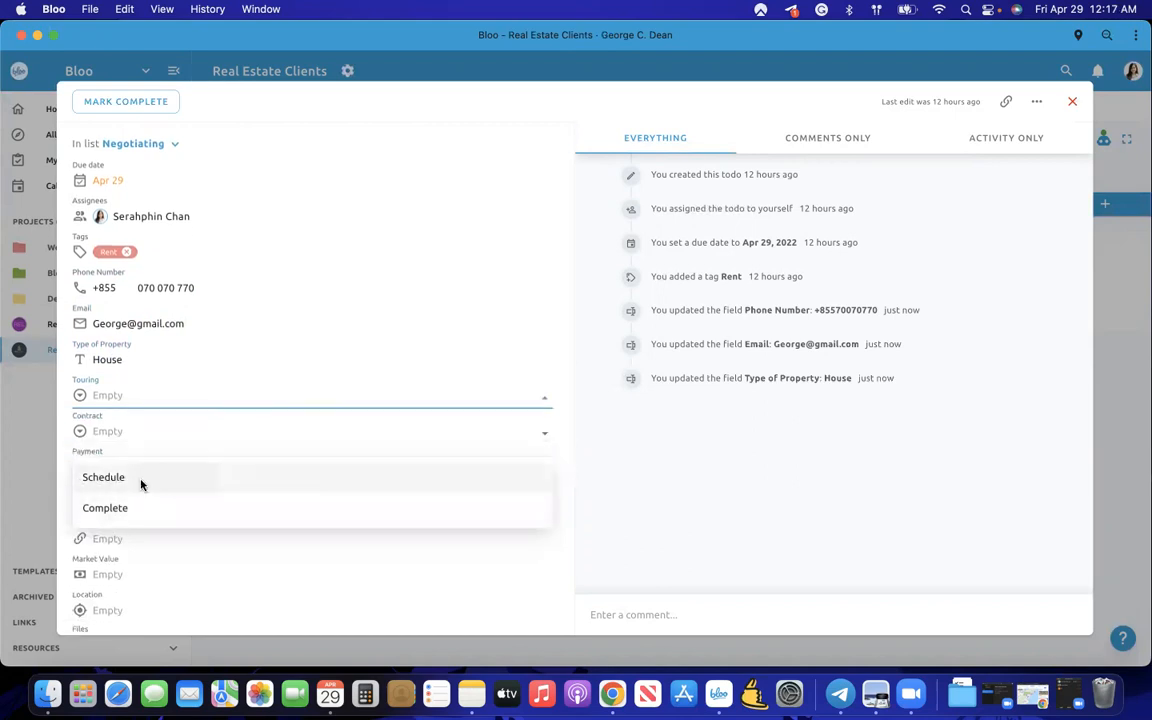
left_click(141, 479)
left_click(121, 431)
left_click(121, 467)
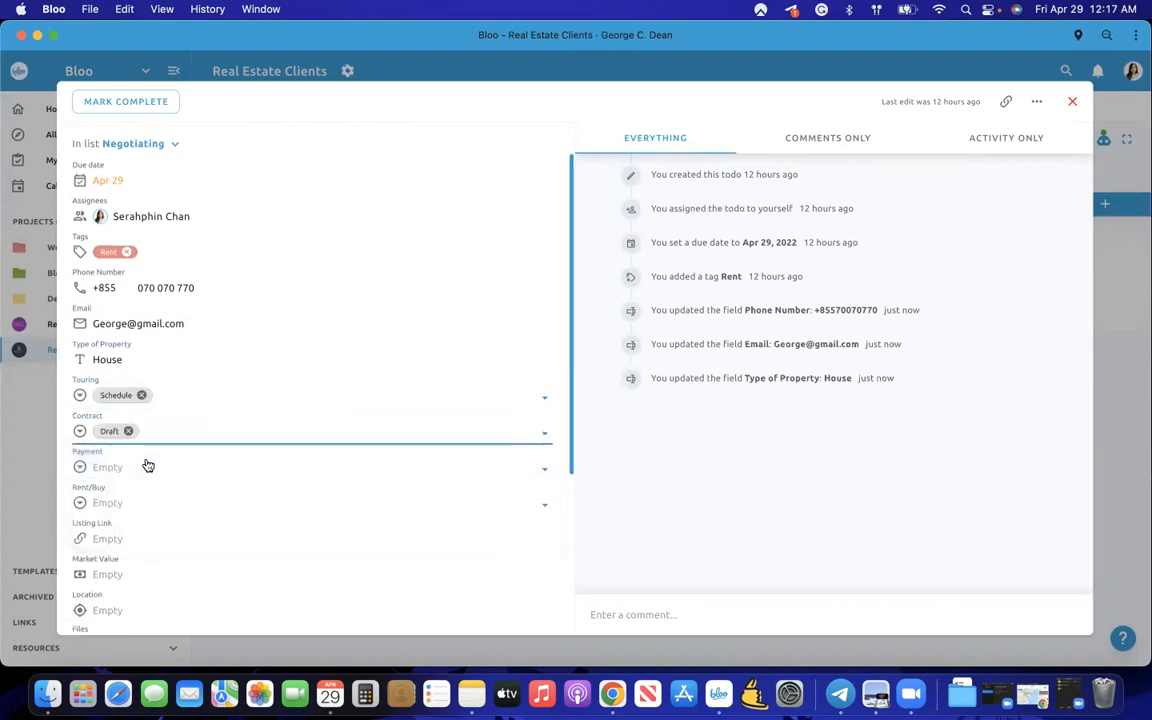
left_click(146, 467)
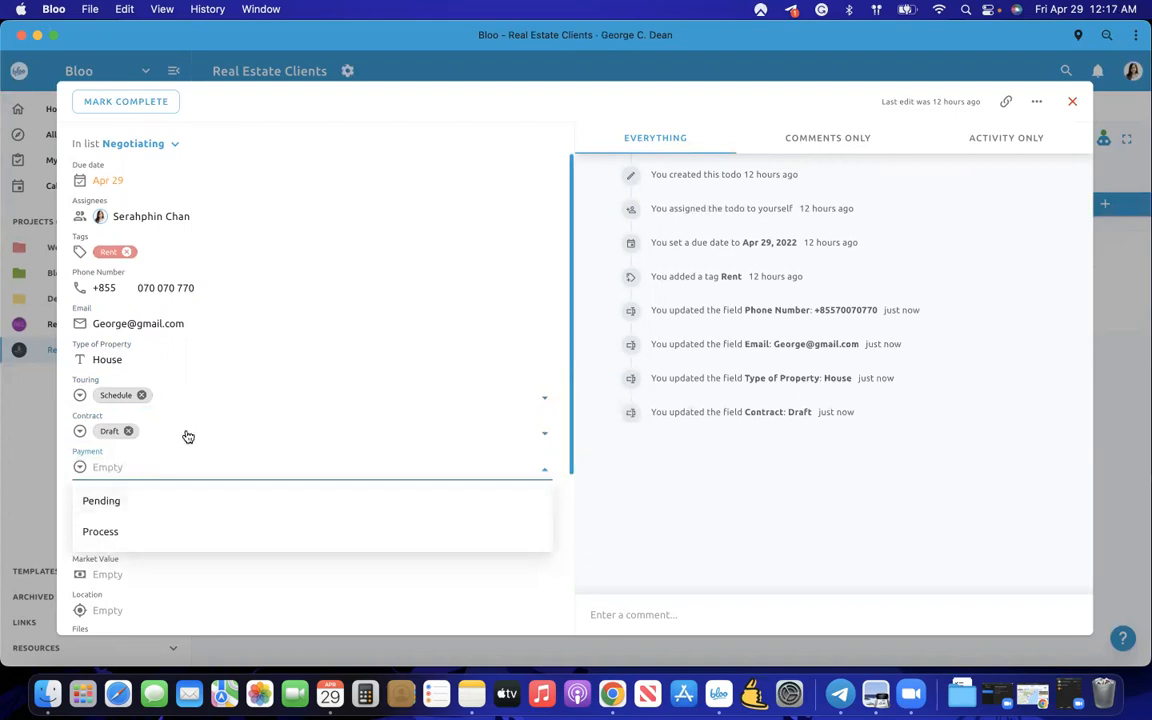
left_click(117, 508)
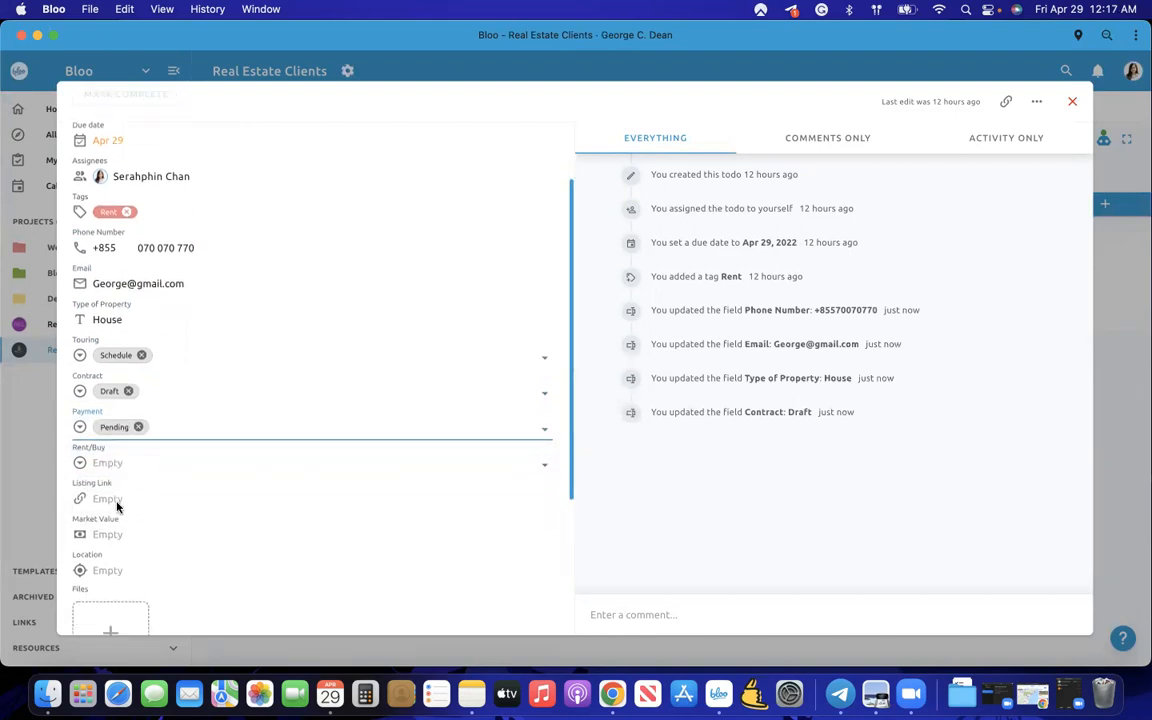
scroll(116, 506, "down", 1)
left_click(118, 452)
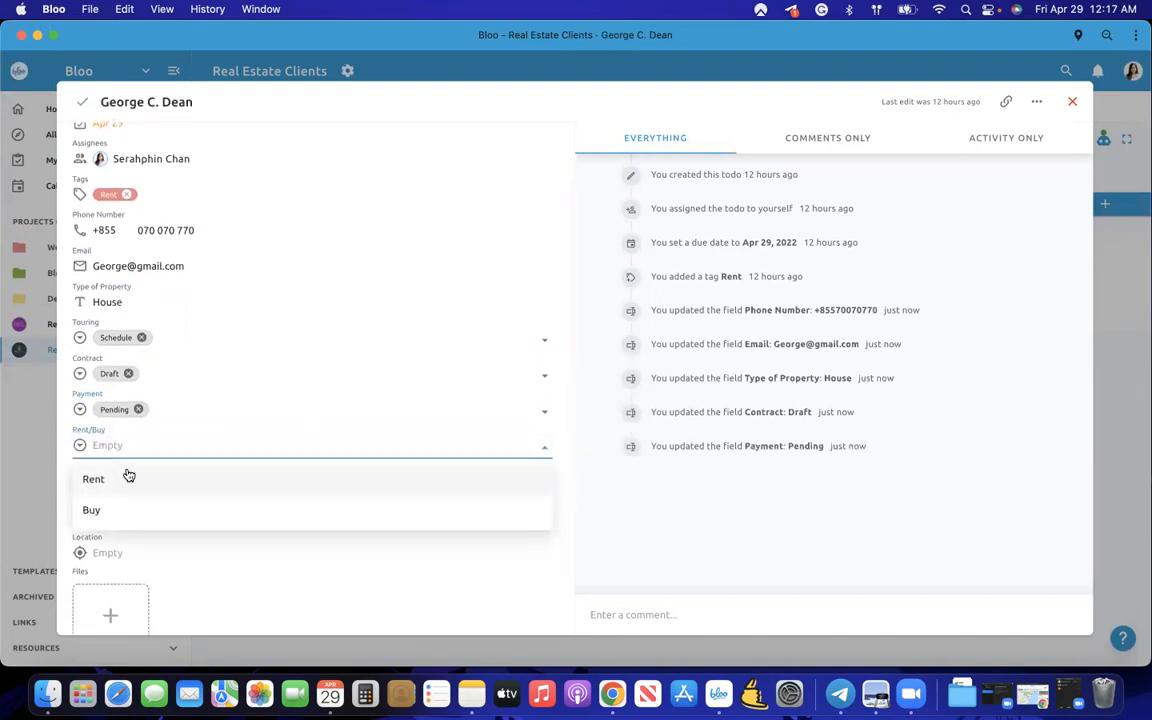
left_click(113, 479)
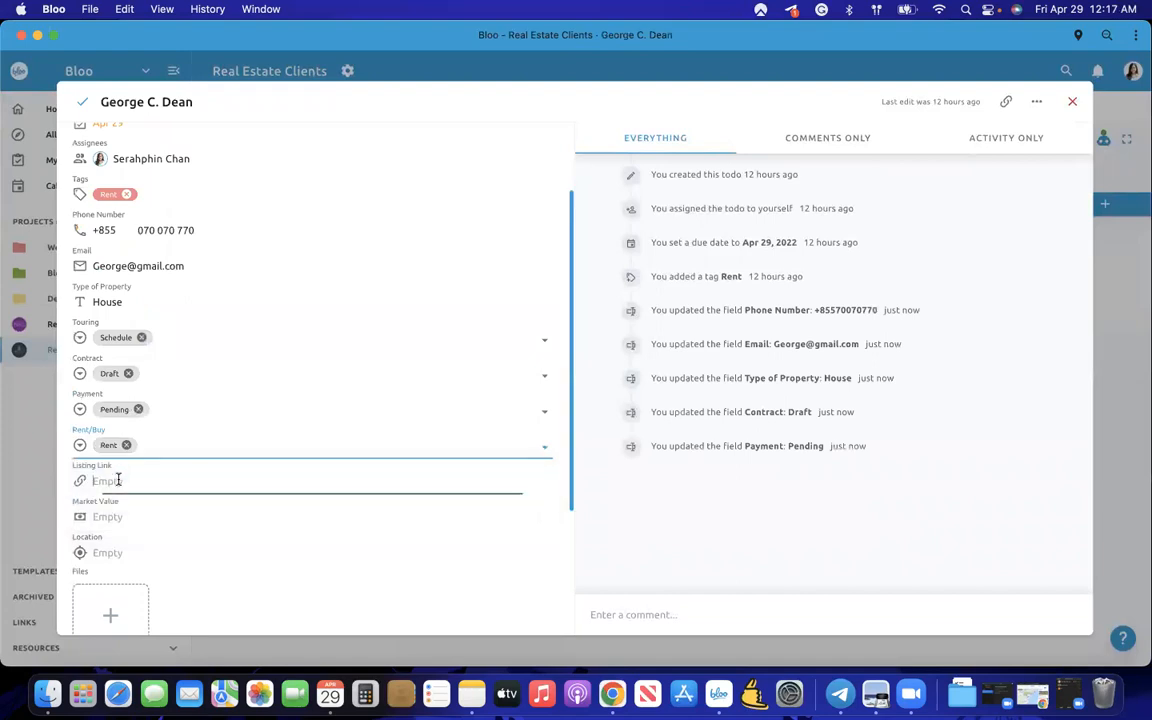
- Enter 400000 as the Market Value, shown as $400,000.00
left_click(227, 488)
scroll(227, 488, "down", 1)
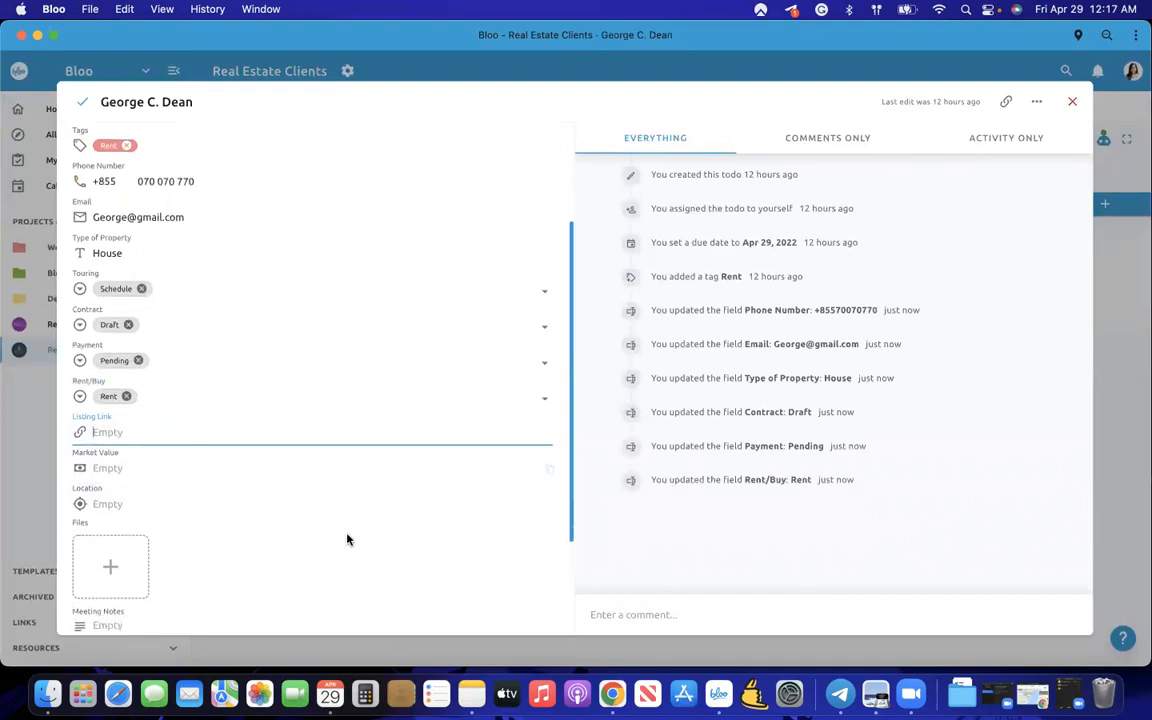
left_click(129, 470)
type("400000")
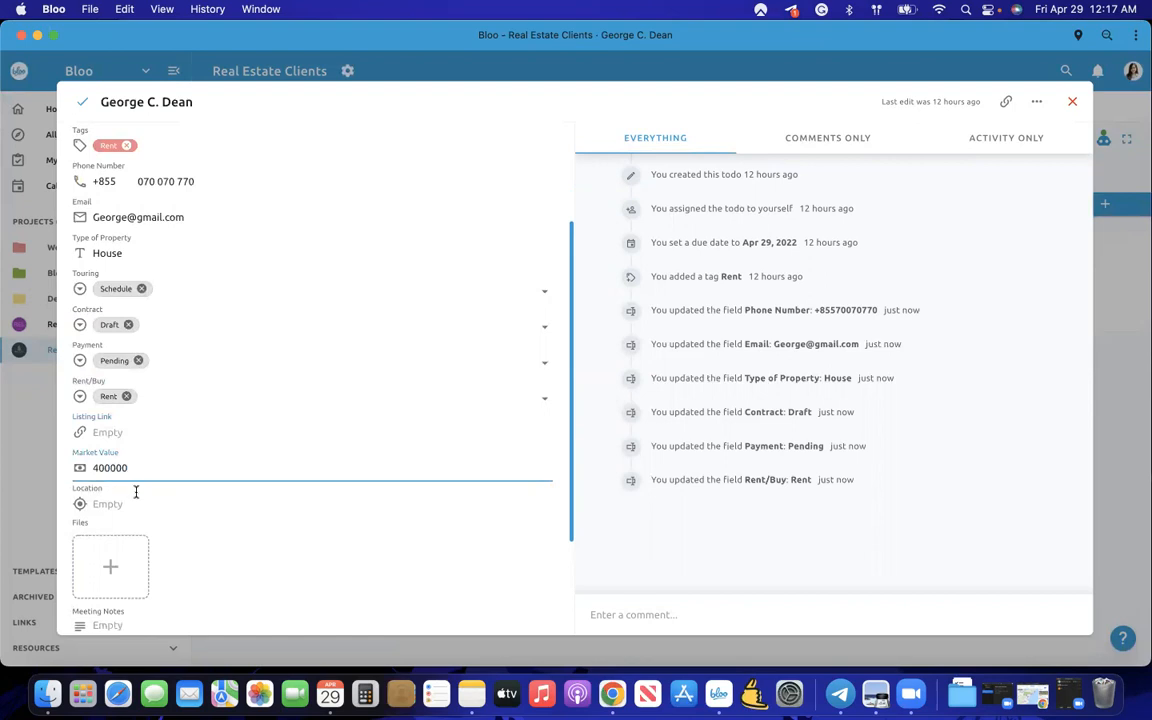
left_click(242, 489)
scroll(242, 489, "down", 1)
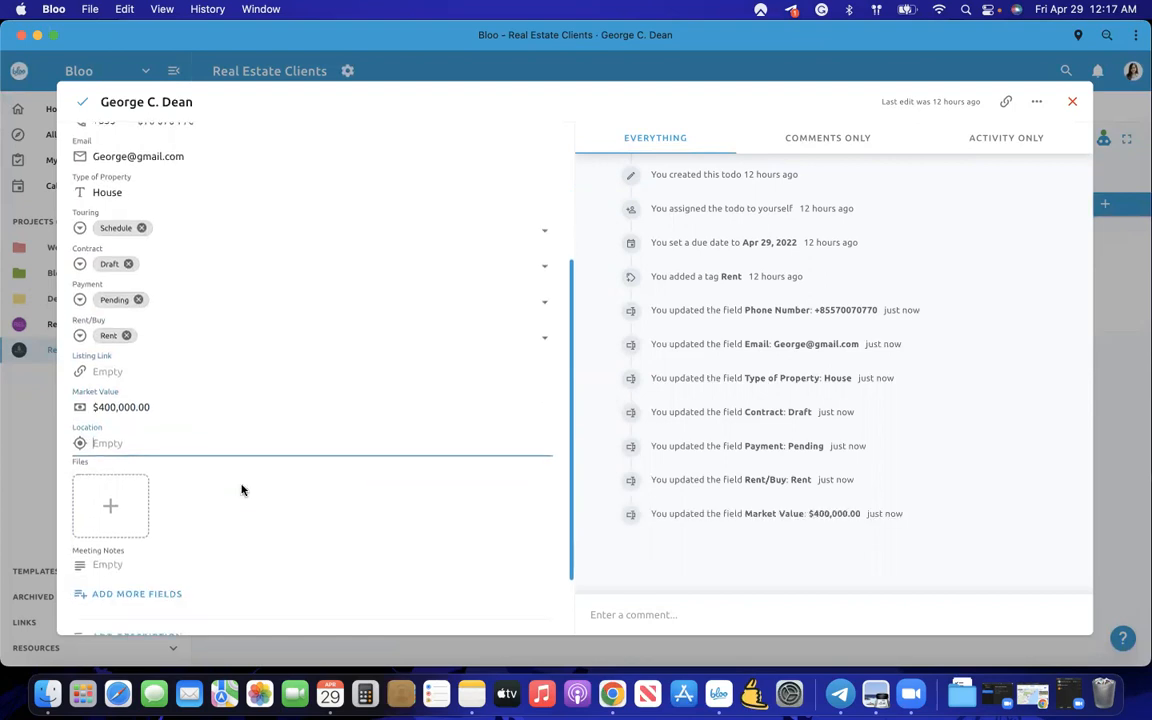
- Use the locate icon to fill Location with the current Phnom Penh address and pin it
left_click(80, 446)
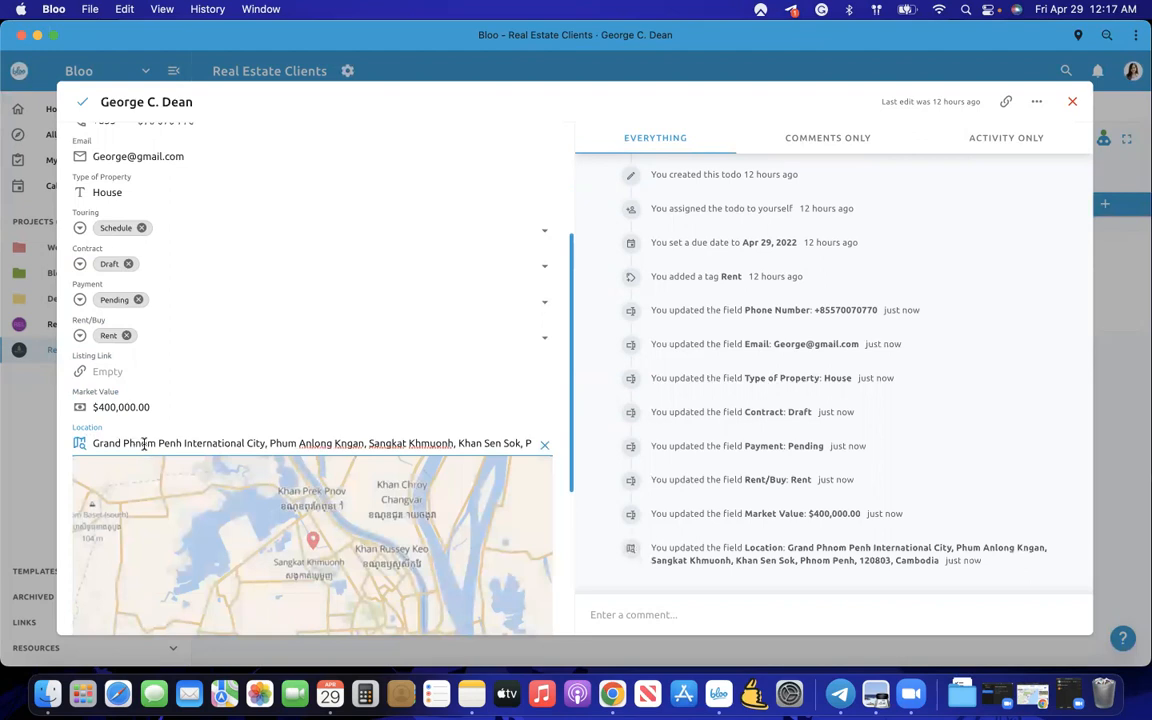
scroll(144, 444, "down", 3)
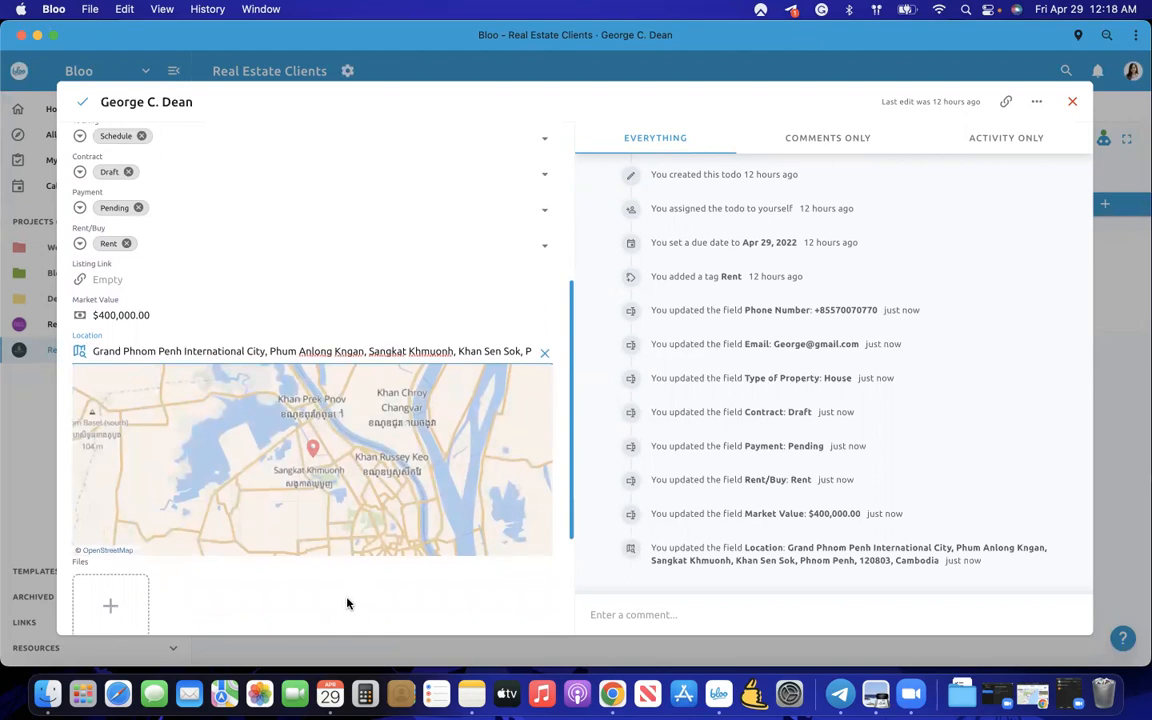
scroll(347, 603, "down", 2)
scroll(347, 603, "up", 10)
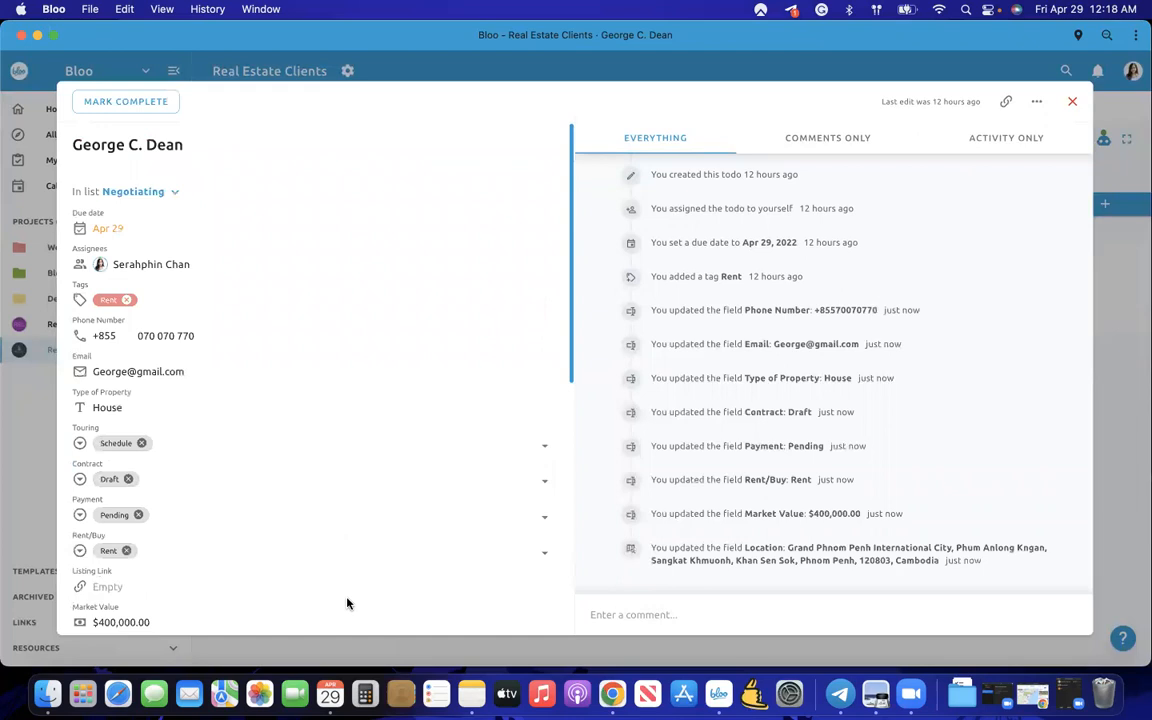
scroll(347, 603, "down", 10)
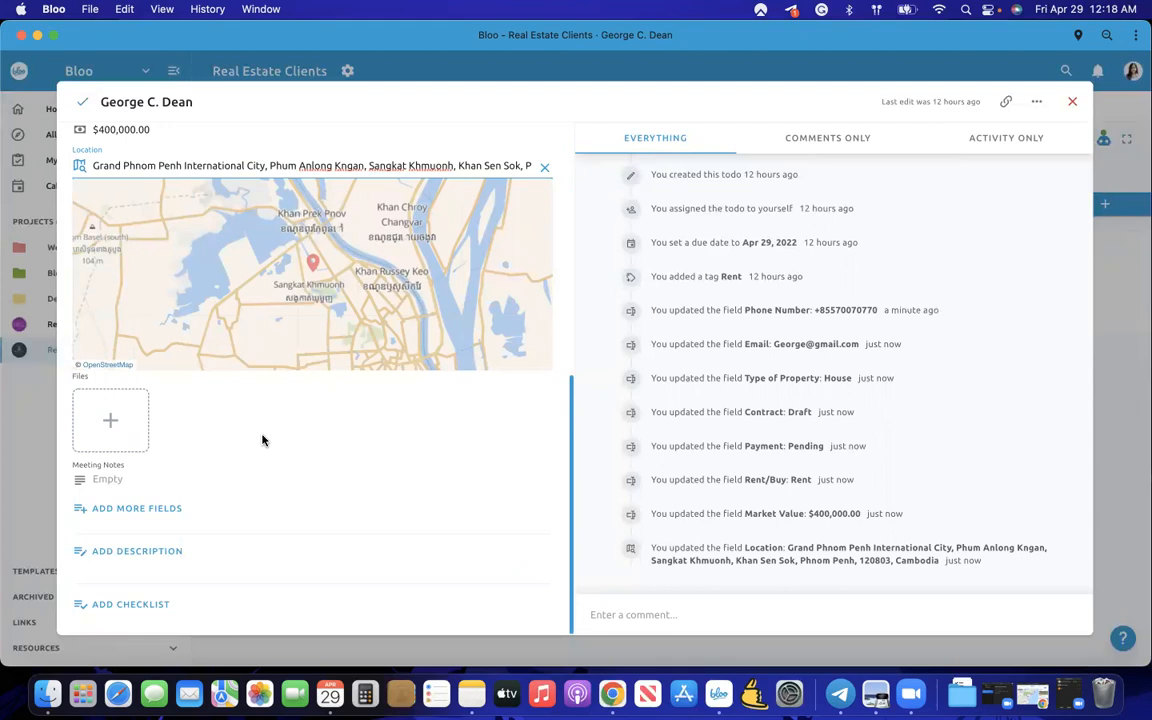
- Select all the property photos in the Project folder and upload them to Files
left_click(140, 436)
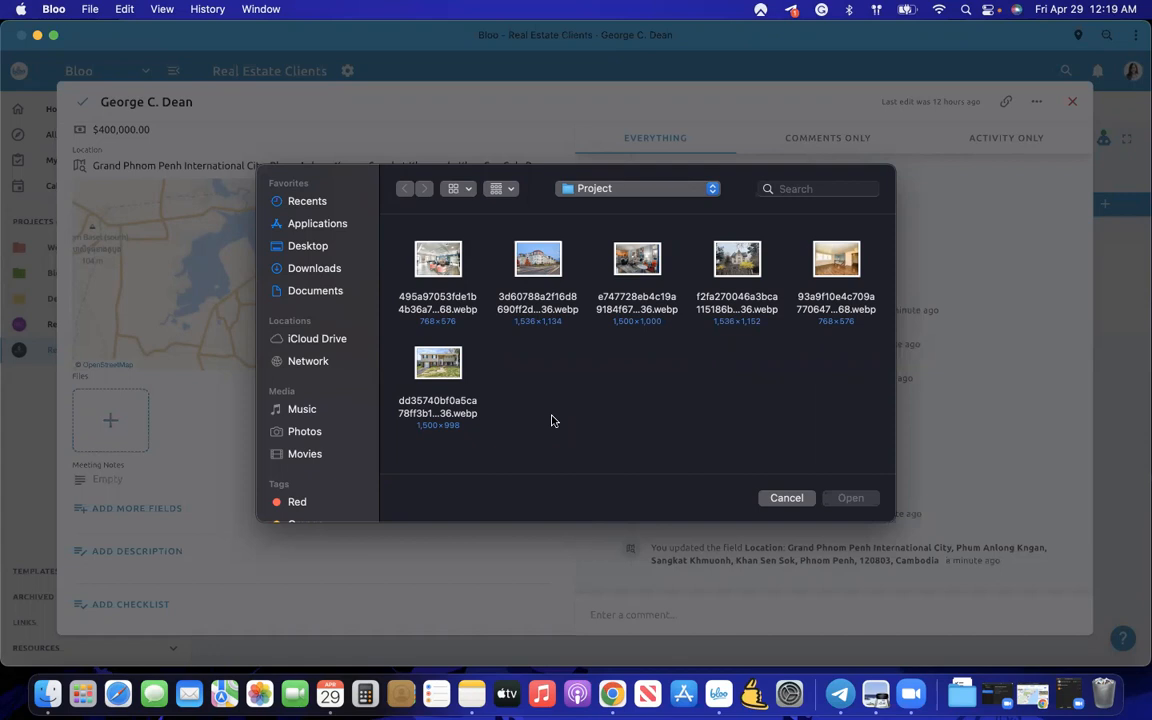
left_click_drag(399, 236, 857, 447)
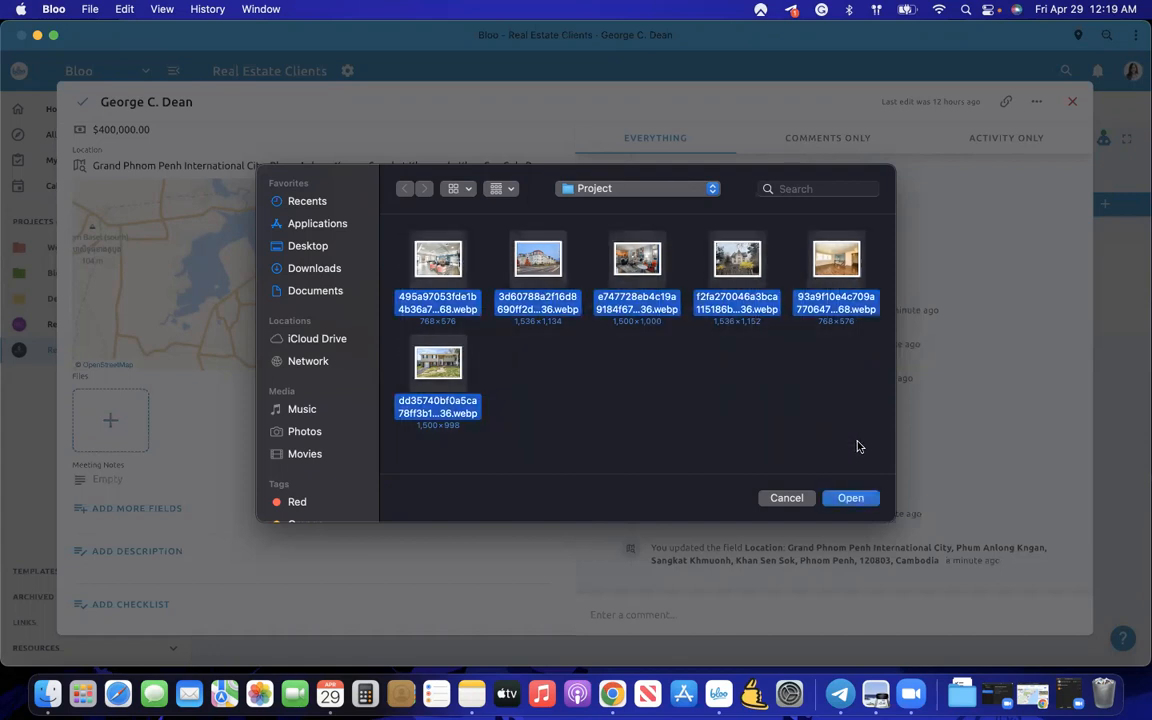
key("Return")
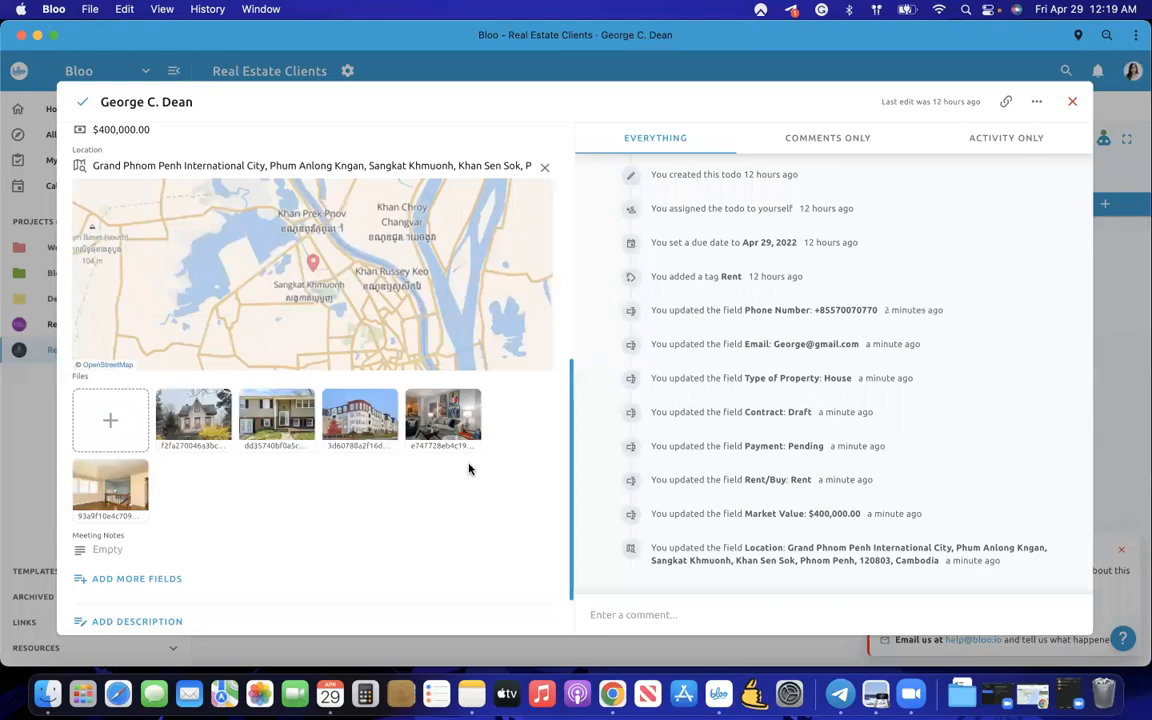
scroll(469, 469, "down", 3)
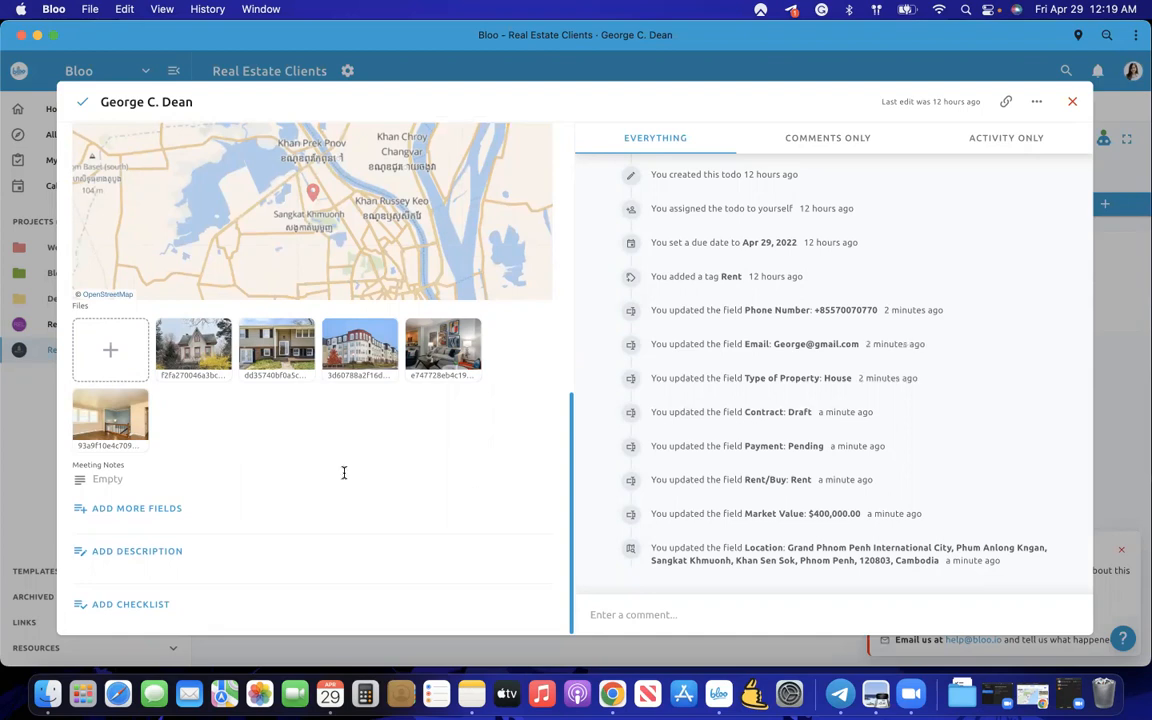
- Write 'They're interested in bigger space' and 'Downtown area' as two Meeting Notes lines
left_click(158, 478)
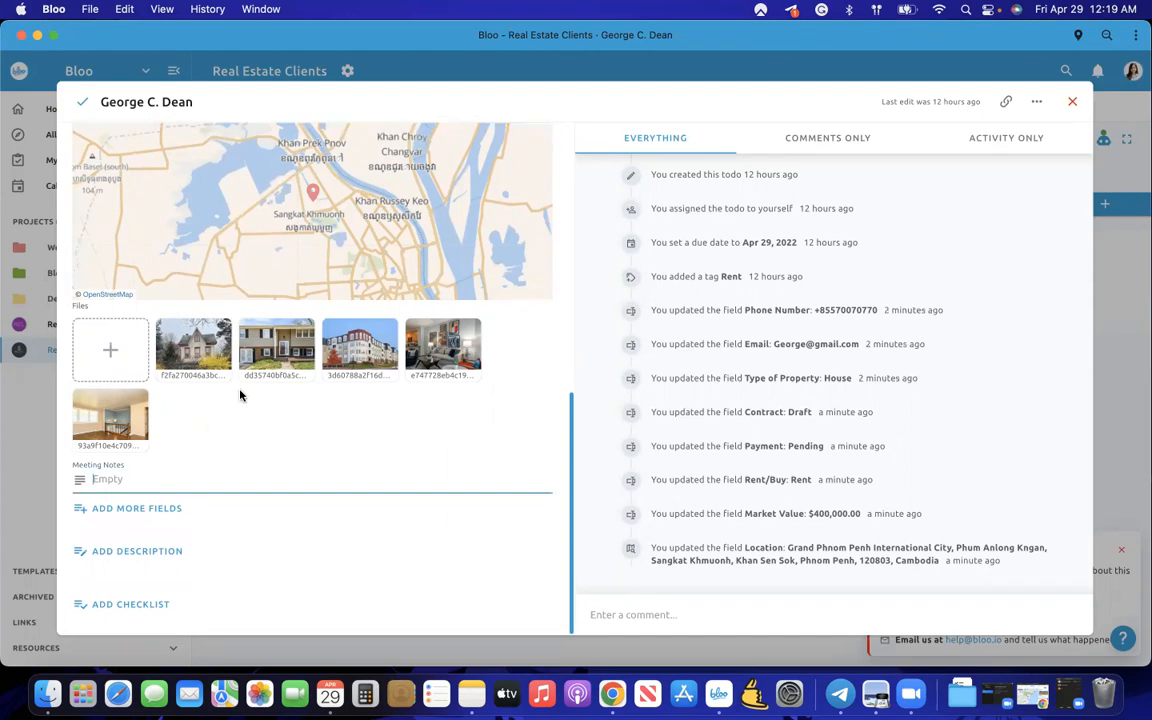
scroll(239, 393, "up", 10)
scroll(239, 393, "down", 10)
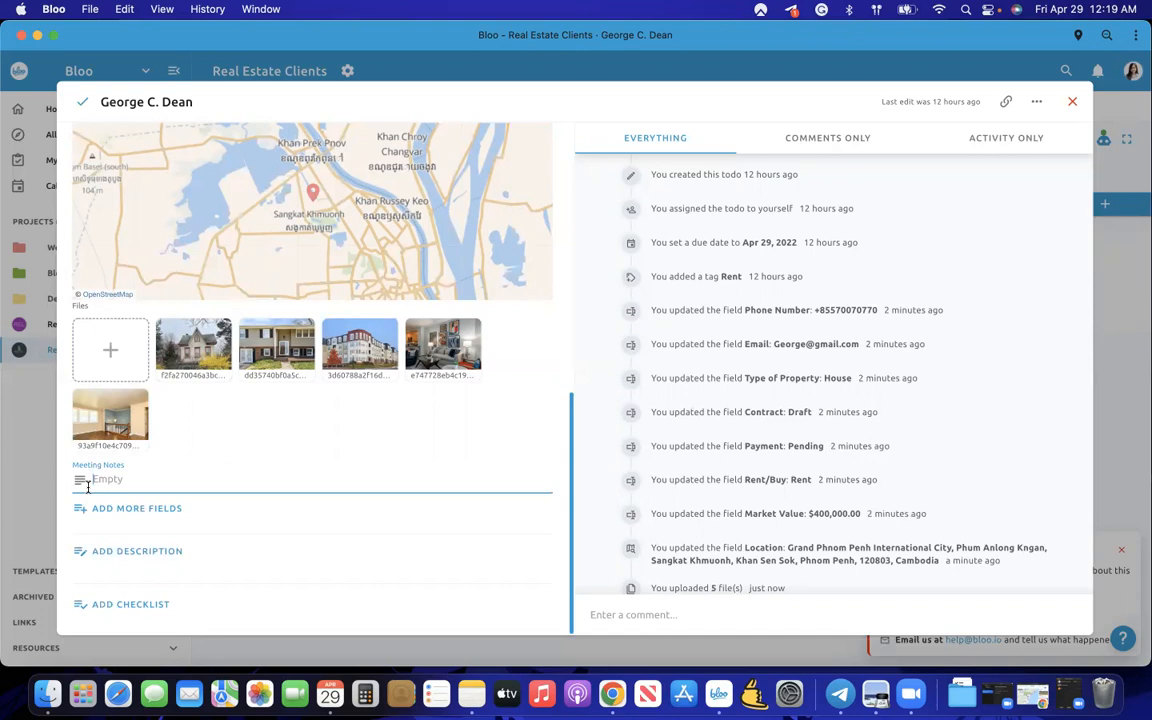
type("They're interested in bigge")
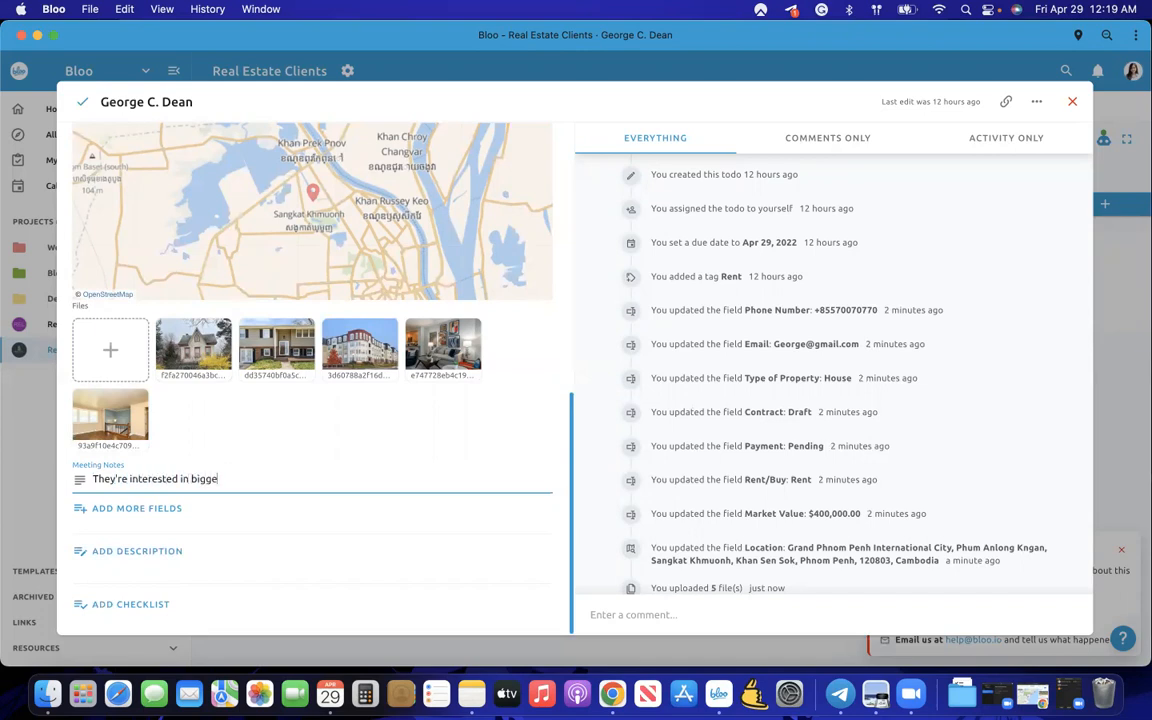
key("Return")
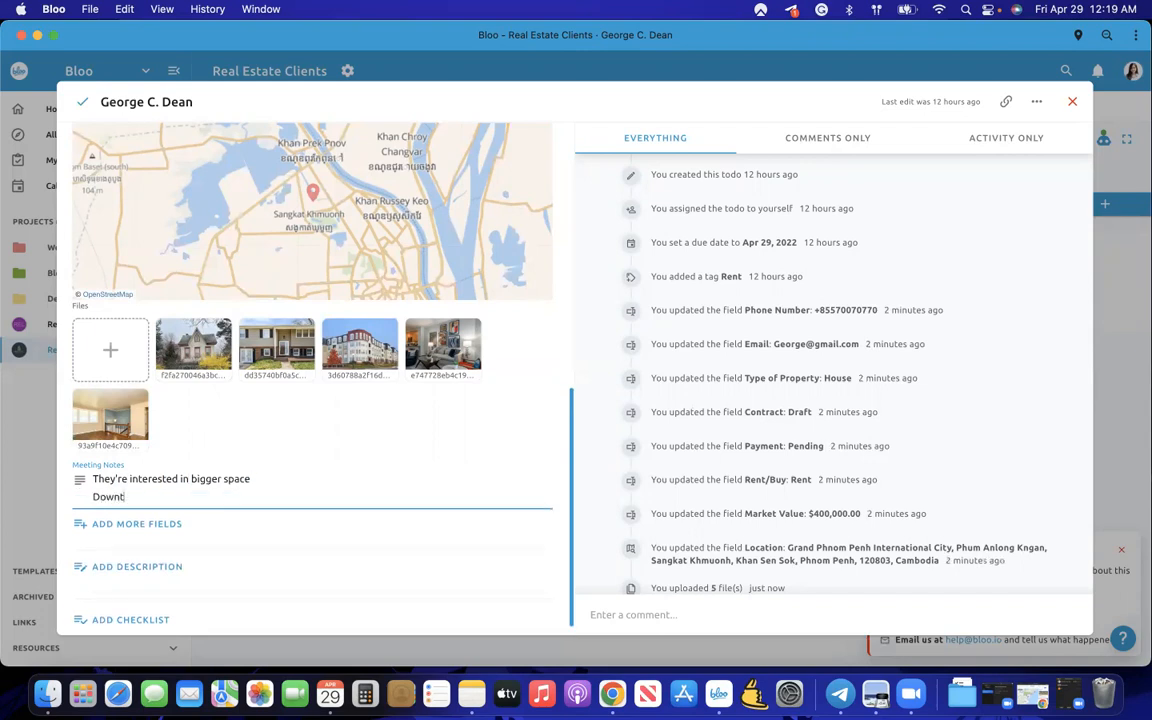
key("Return")
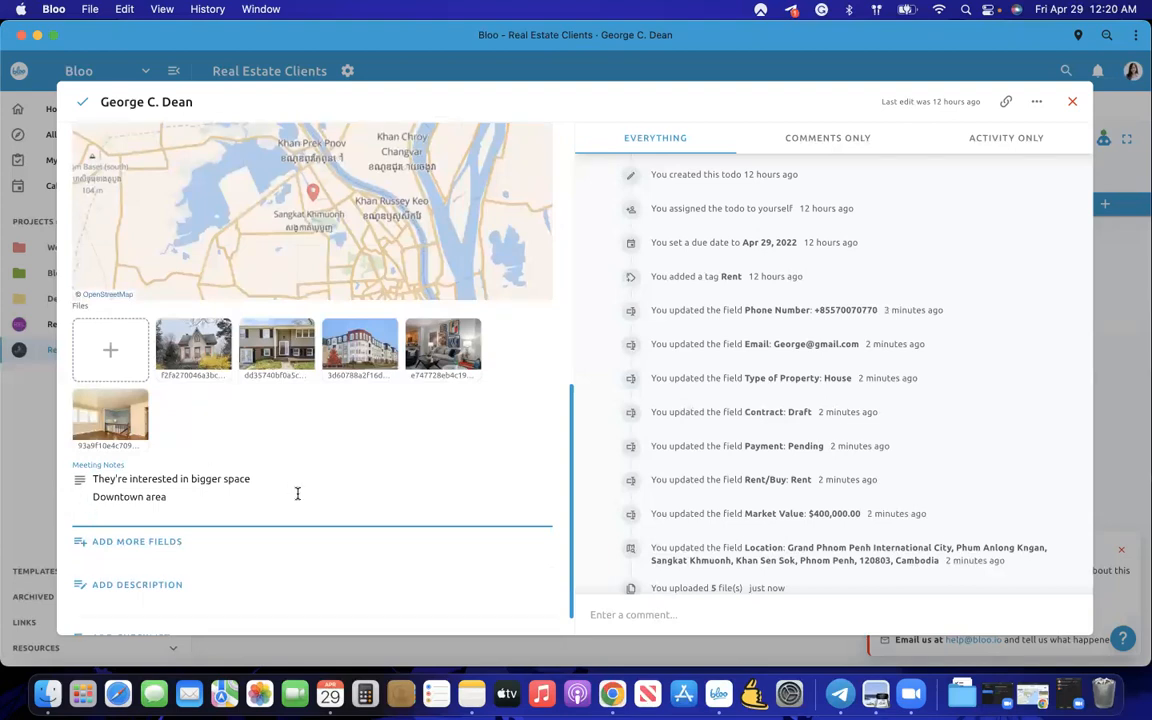
scroll(306, 530, "up", 10)
scroll(306, 535, "down", 8)
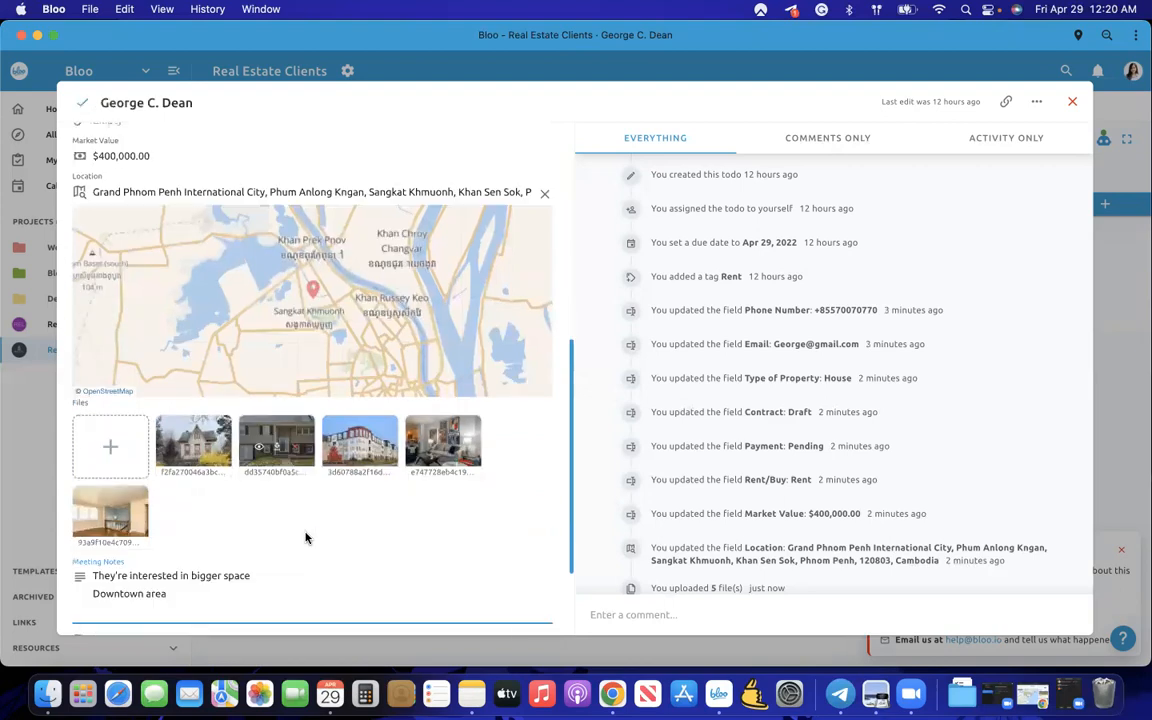
scroll(306, 536, "down", 2)
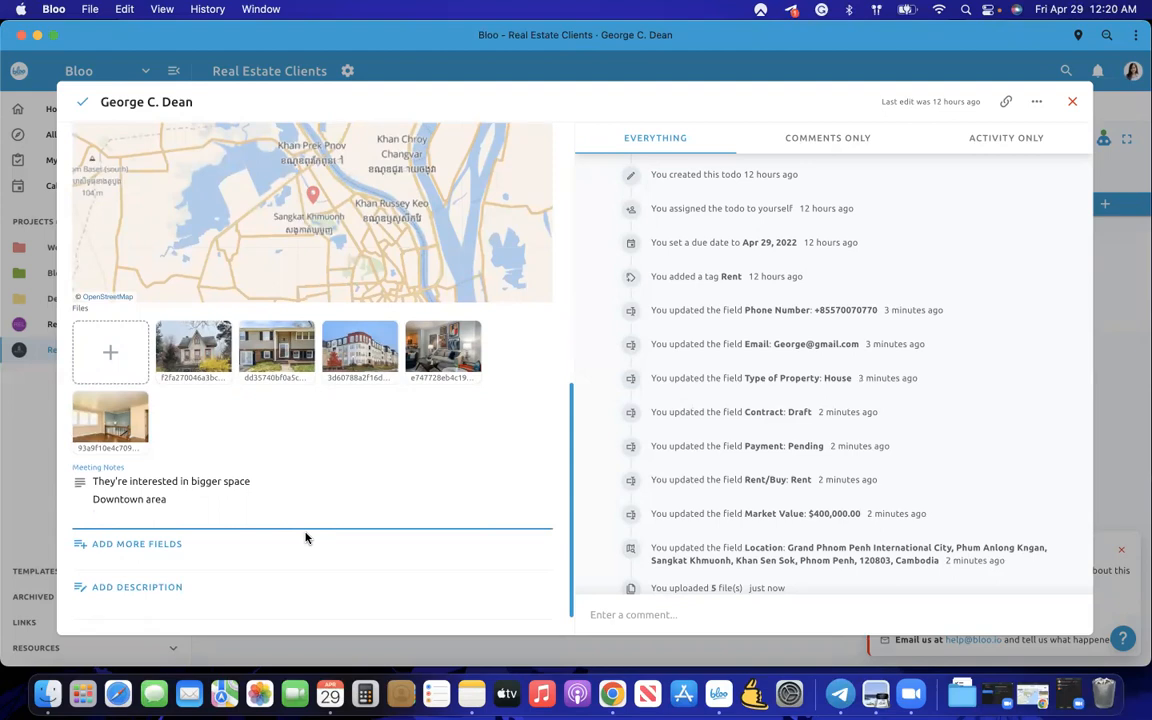
- Review the custom fields manager, close it, then close the Negotiating todo
scroll(305, 536, "down", 1)
left_click(140, 508)
scroll(553, 465, "down", 3)
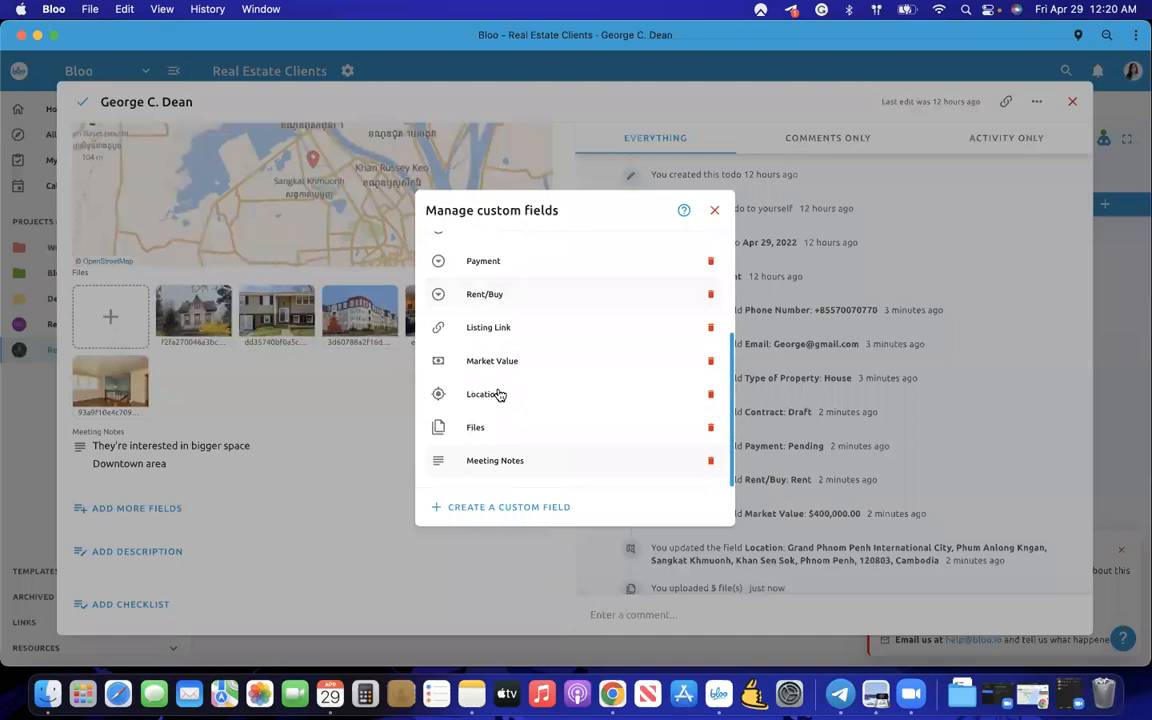
scroll(498, 394, "up", 3)
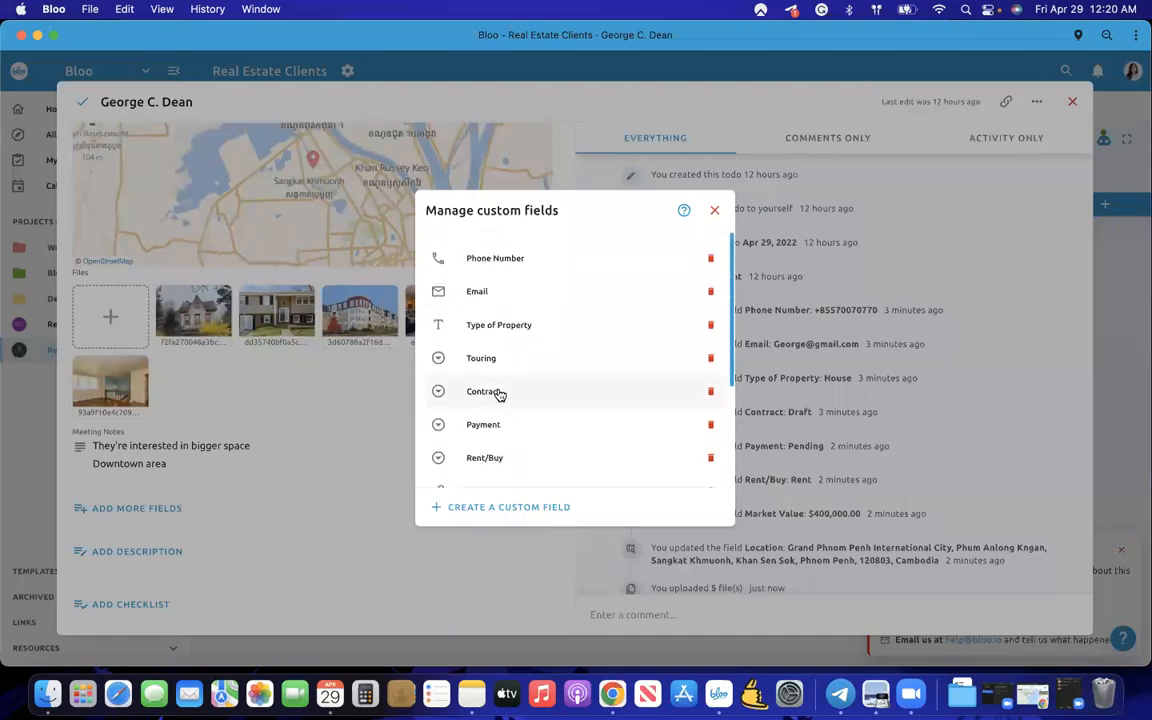
scroll(498, 391, "down", 3)
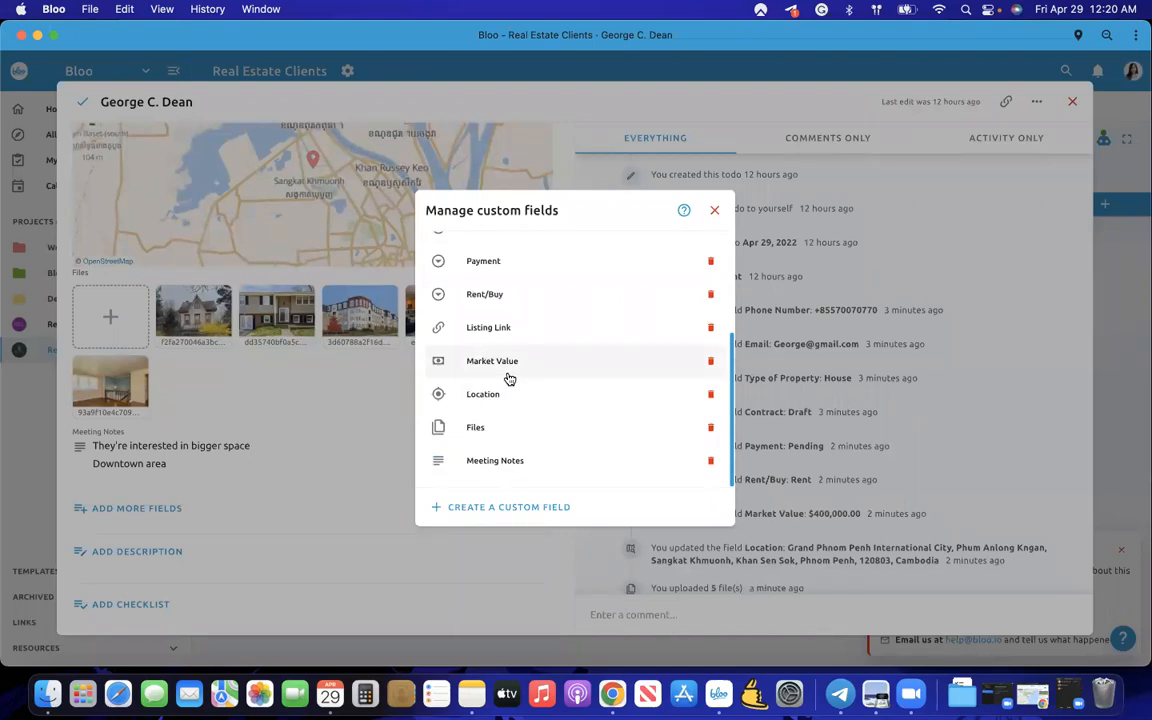
left_click(333, 388)
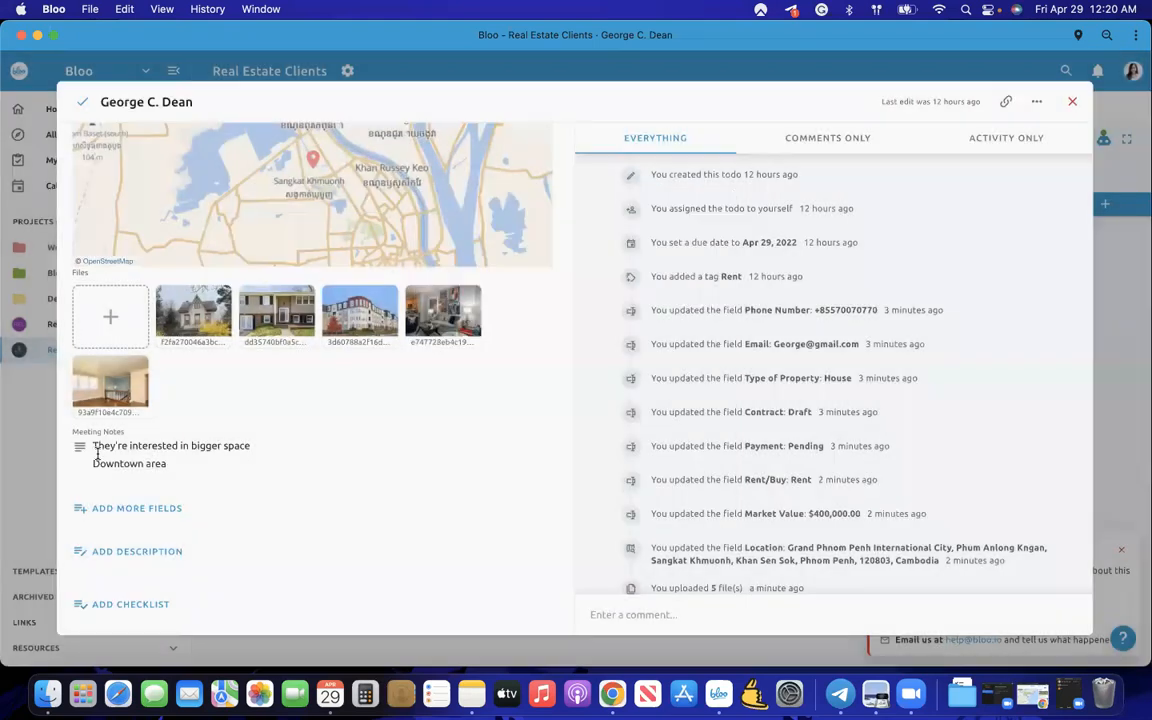
left_click(56, 398)
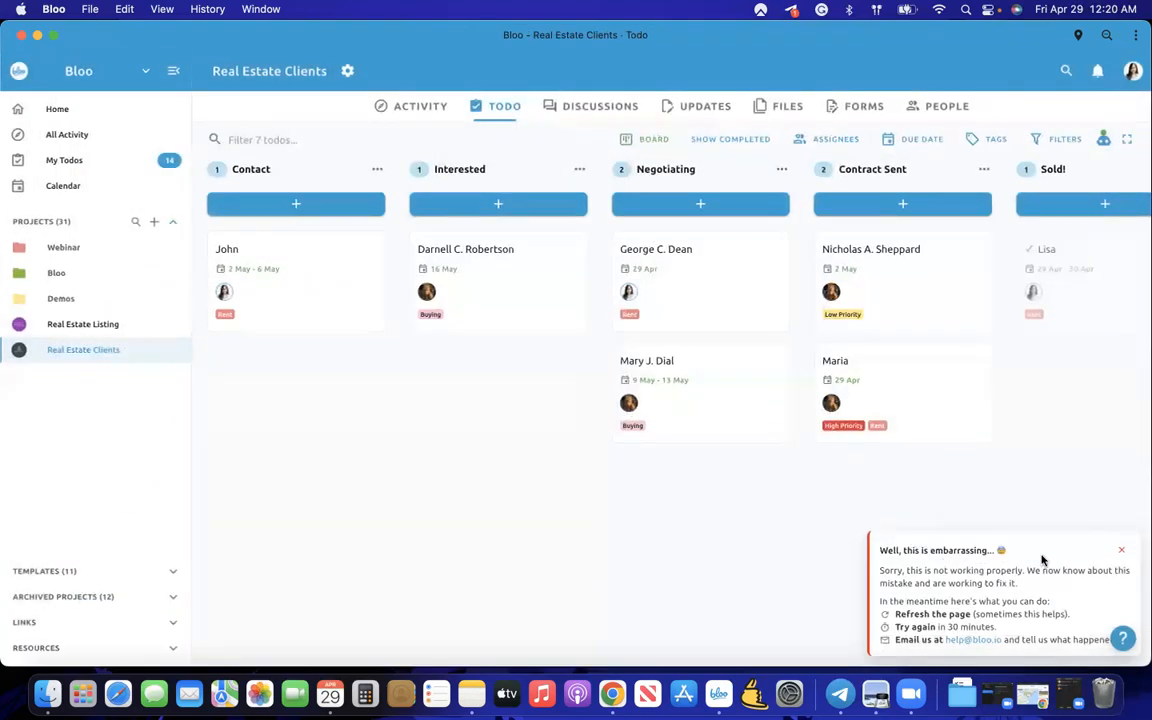
left_click(1123, 554)
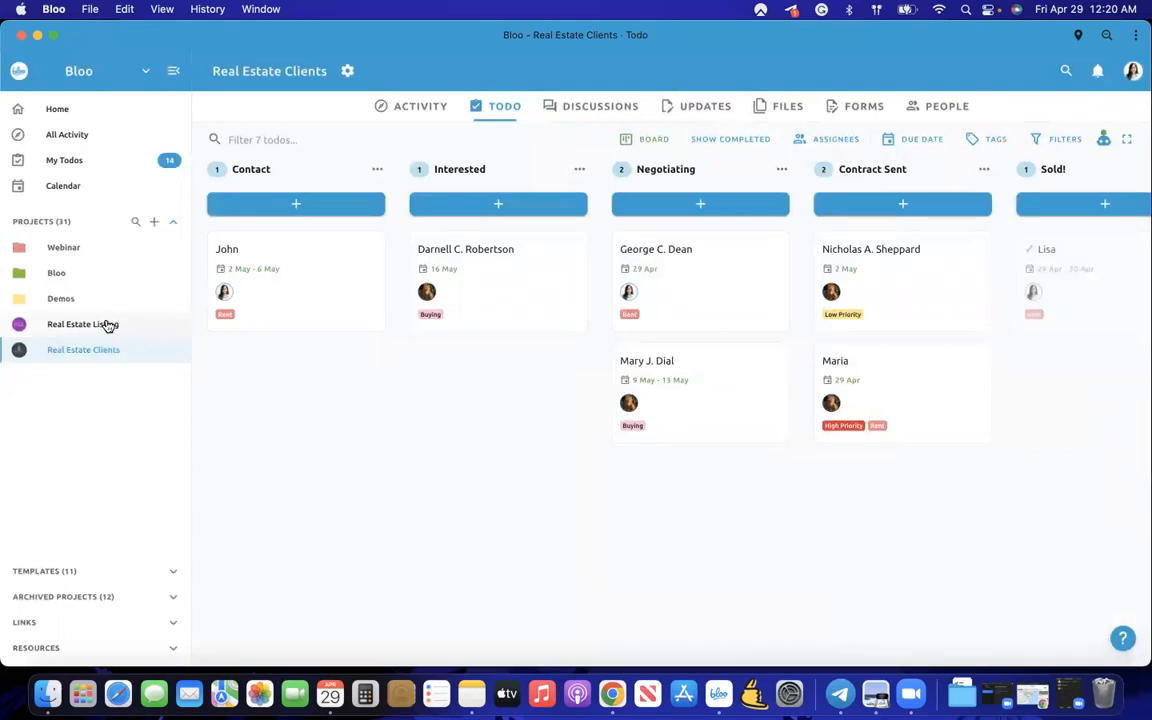
left_click(676, 307)
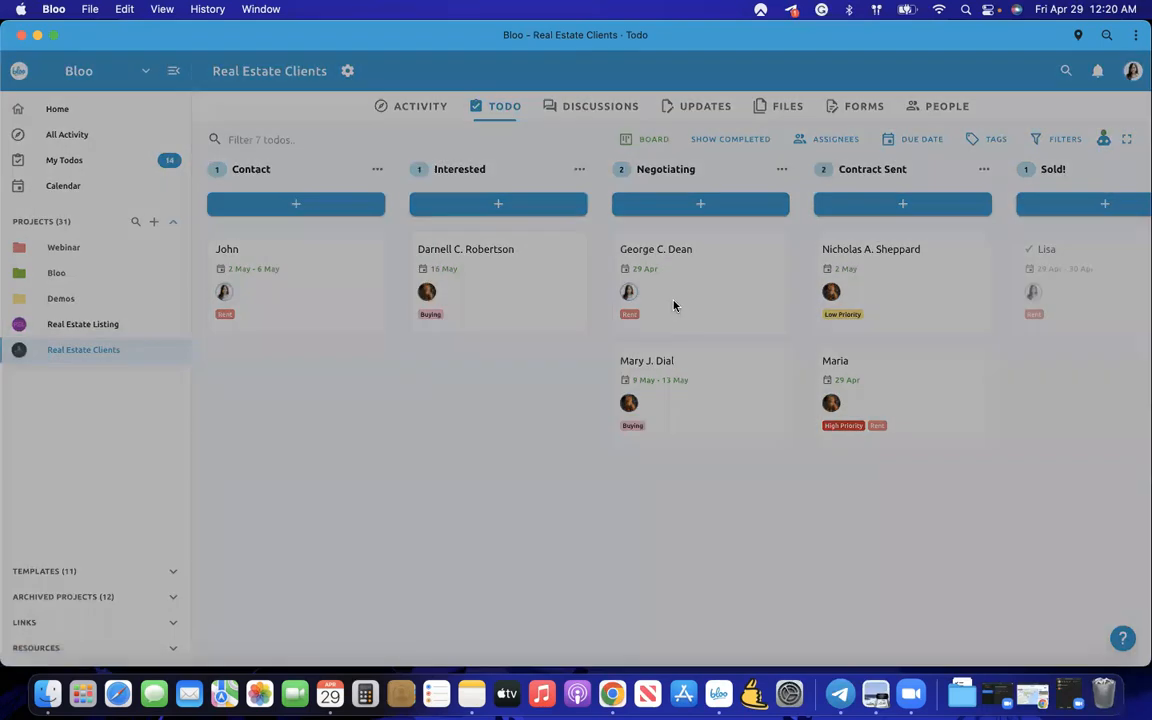
scroll(453, 337, "down", 10)
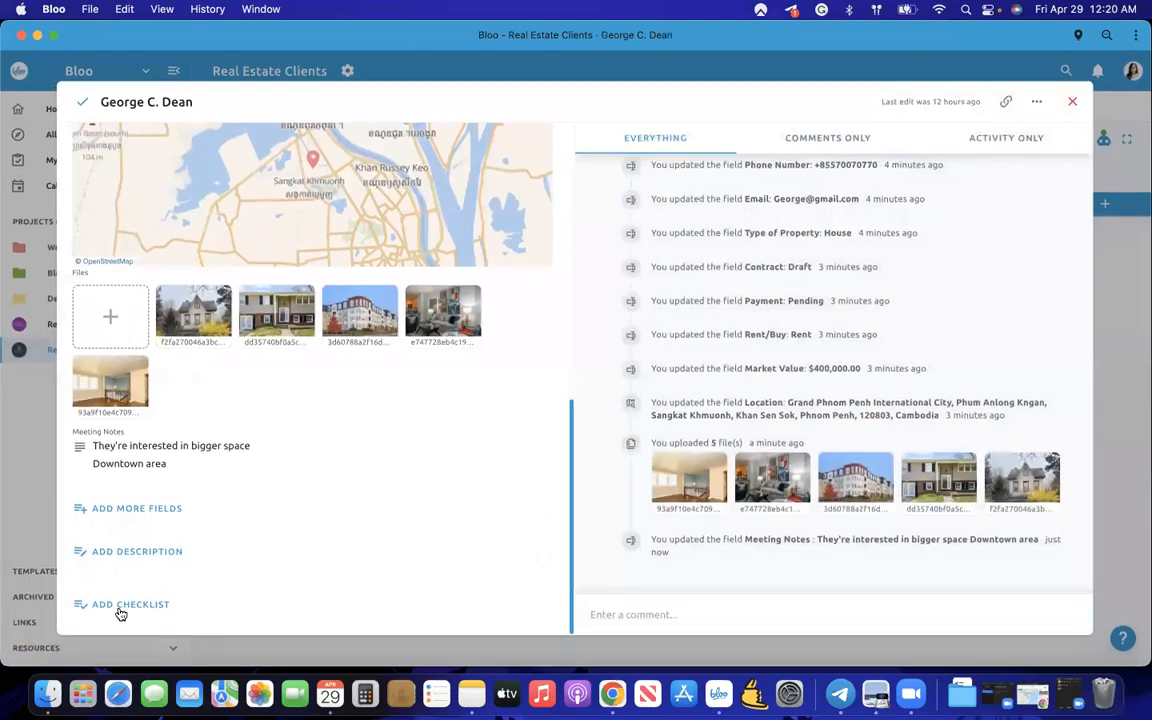
left_click(17, 527)
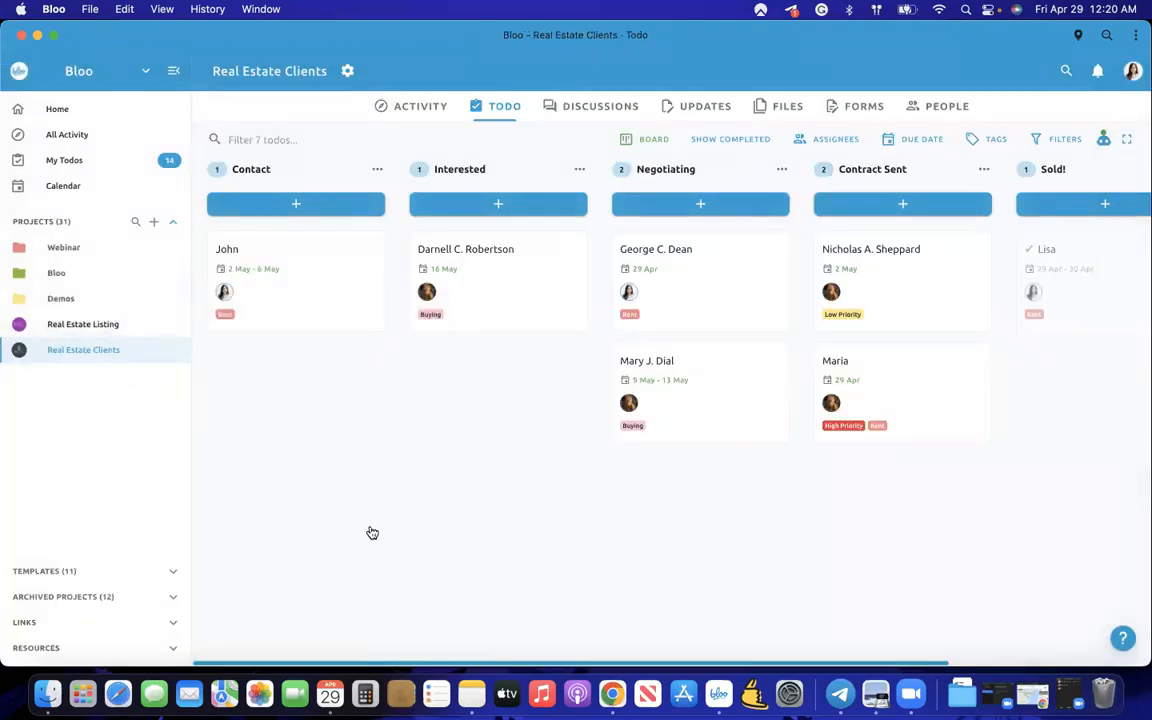
scroll(370, 532, "right", 5)
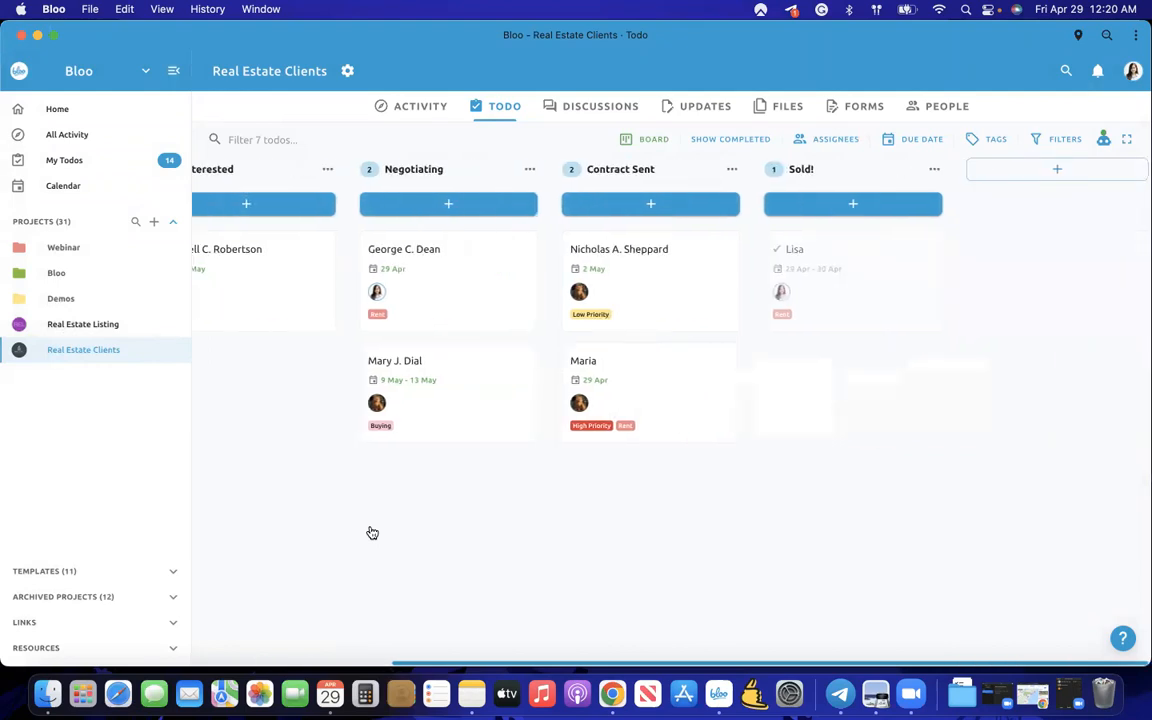
scroll(370, 532, "left", 5)
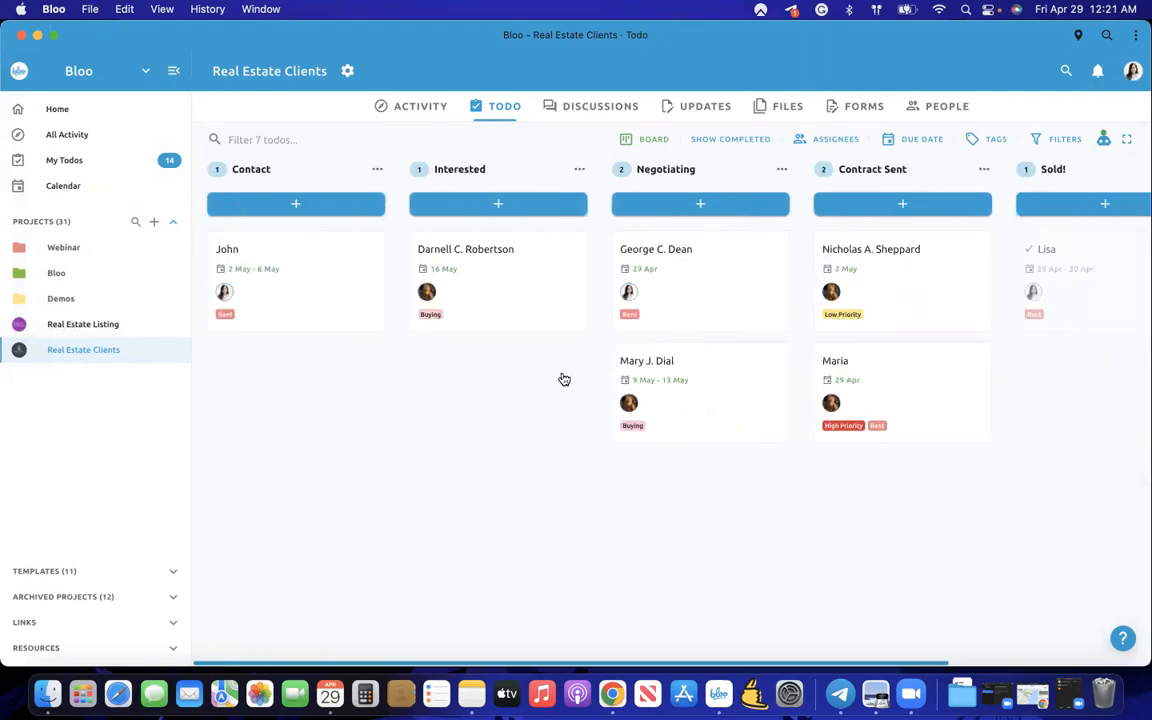
left_click(715, 311)
scroll(400, 425, "down", 5)
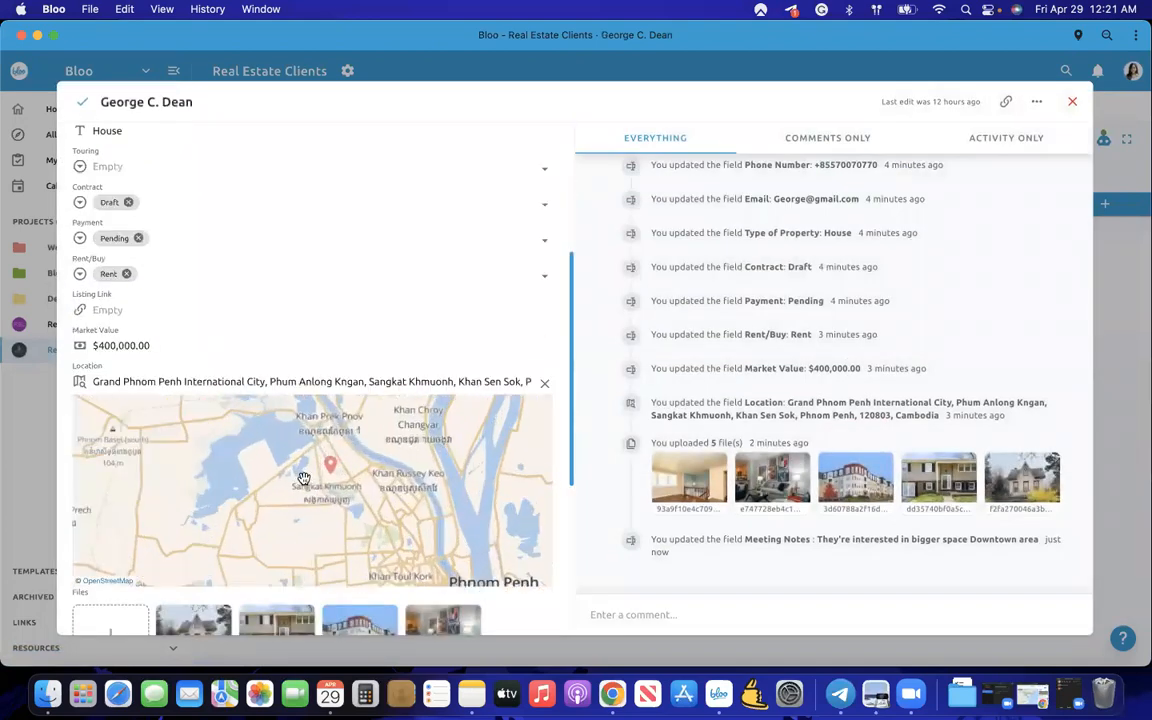
scroll(304, 479, "up", 2)
left_click(46, 440)
scroll(726, 379, "right", 1)
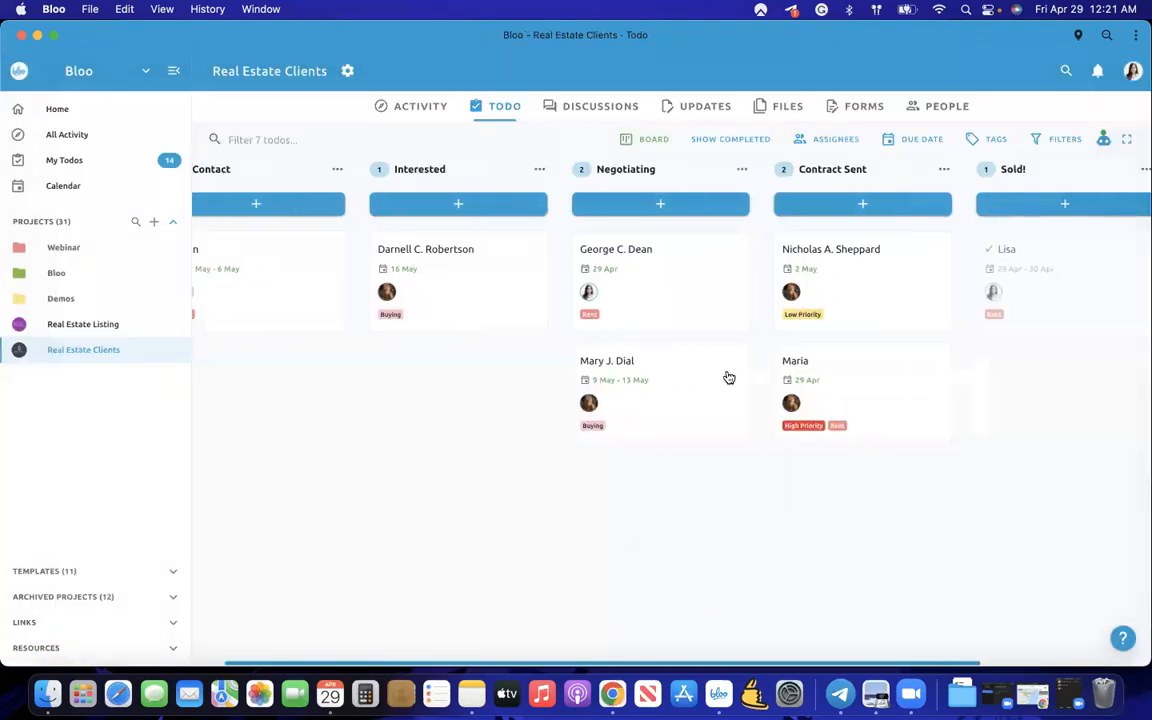
left_click(406, 325)
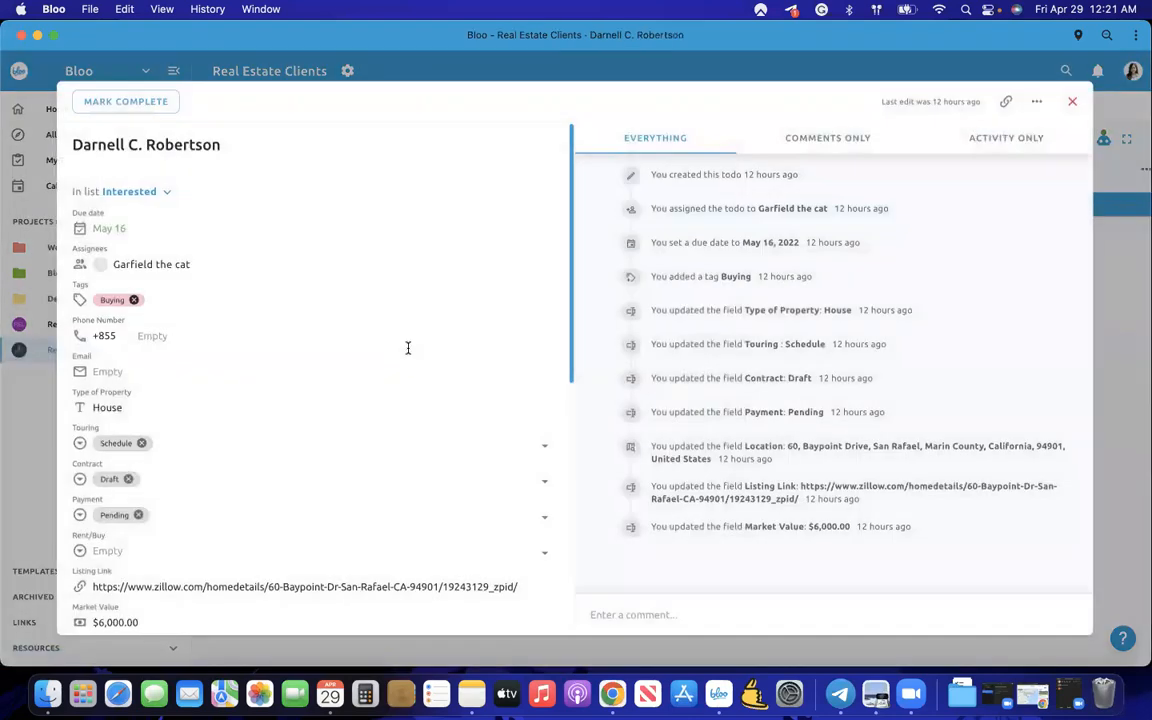
scroll(353, 390, "down", 5)
scroll(353, 390, "up", 5)
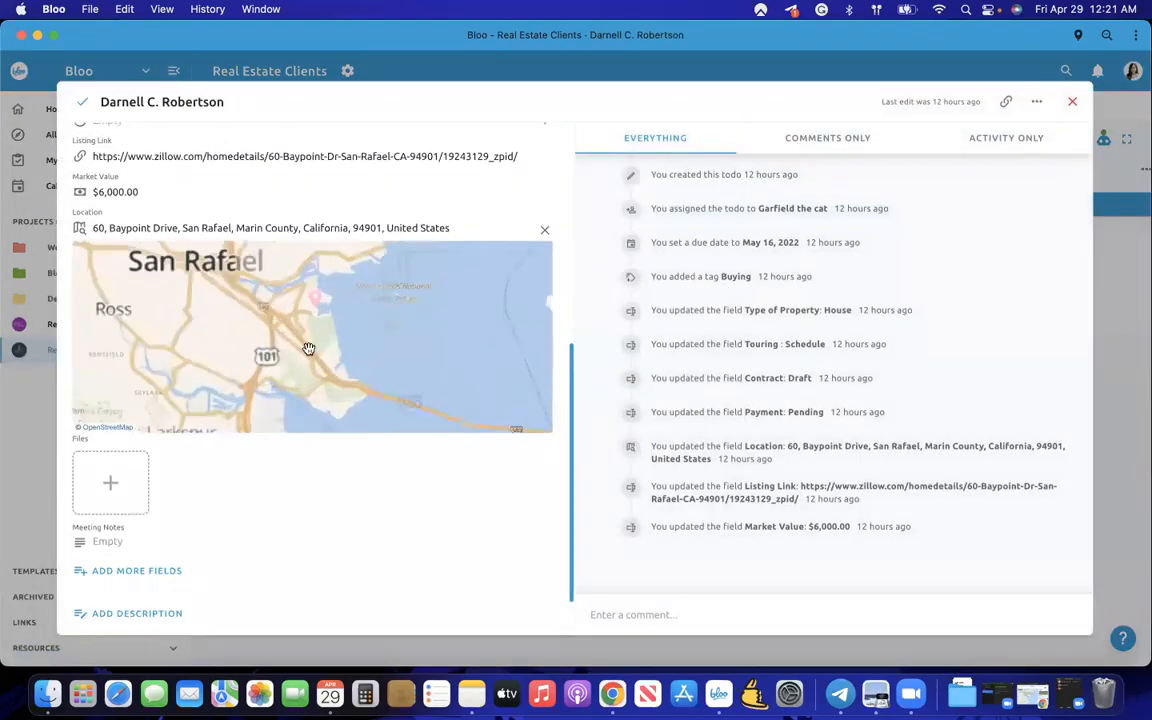
scroll(317, 308, "up", 4)
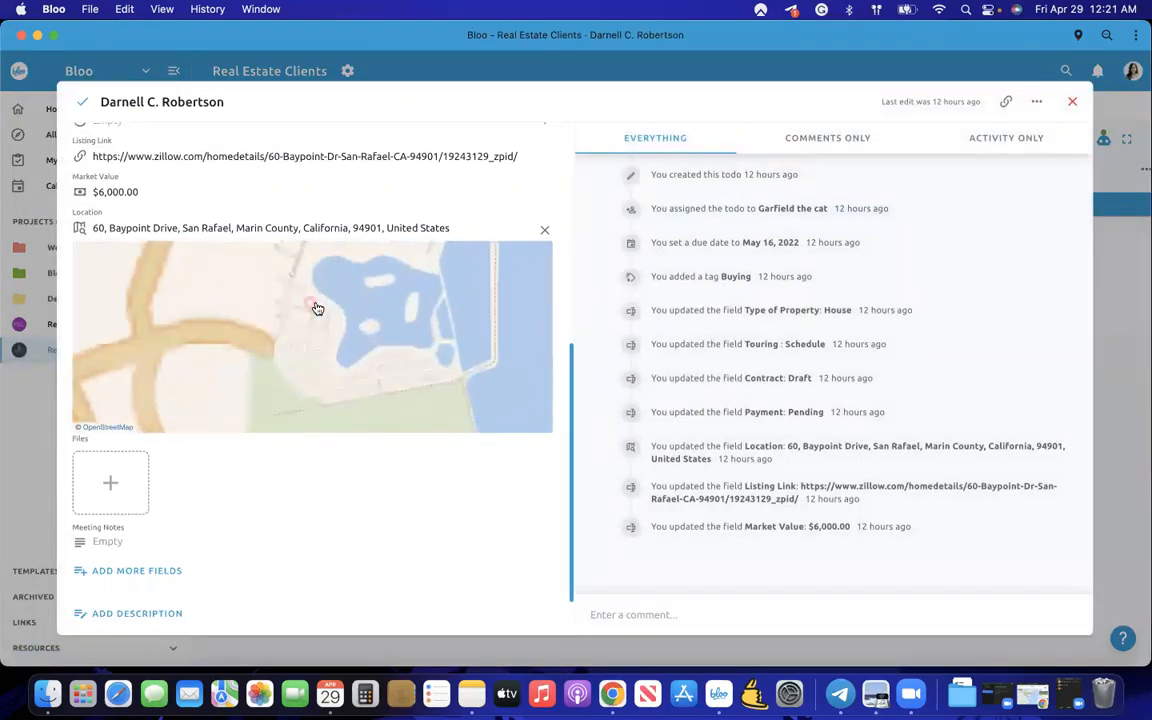
scroll(352, 321, "up", 4)
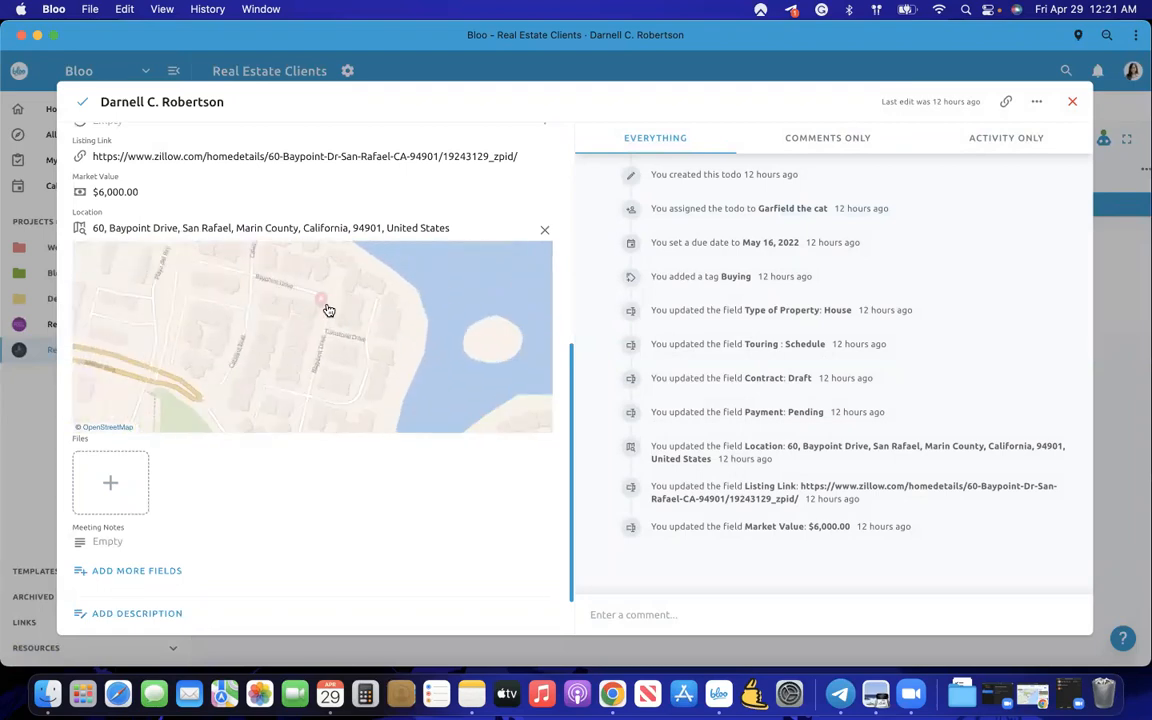
left_click_drag(331, 312, 311, 342)
scroll(382, 527, "up", 1)
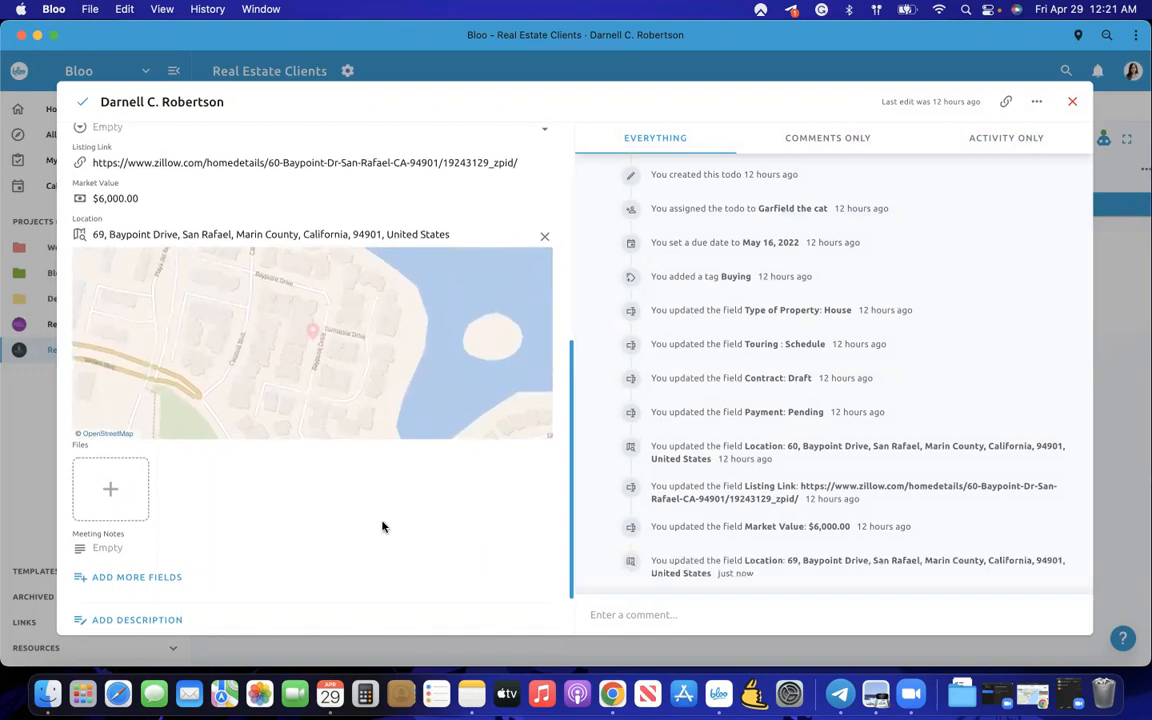
scroll(382, 527, "up", 3)
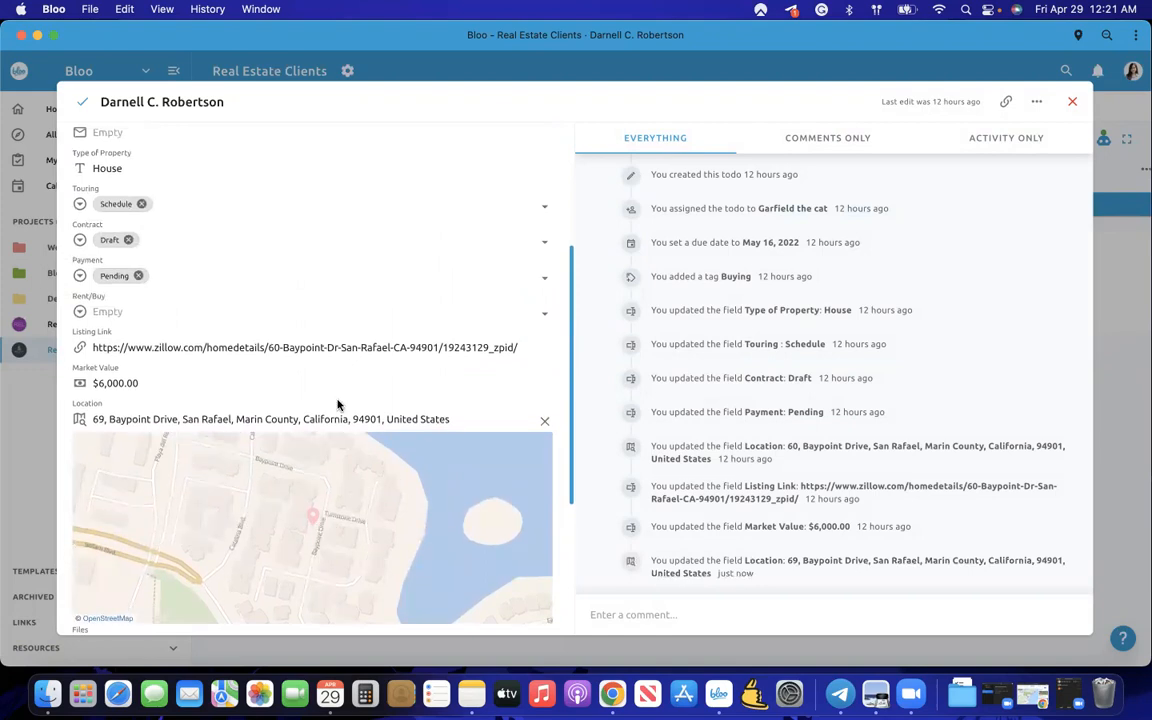
scroll(158, 343, "up", 2)
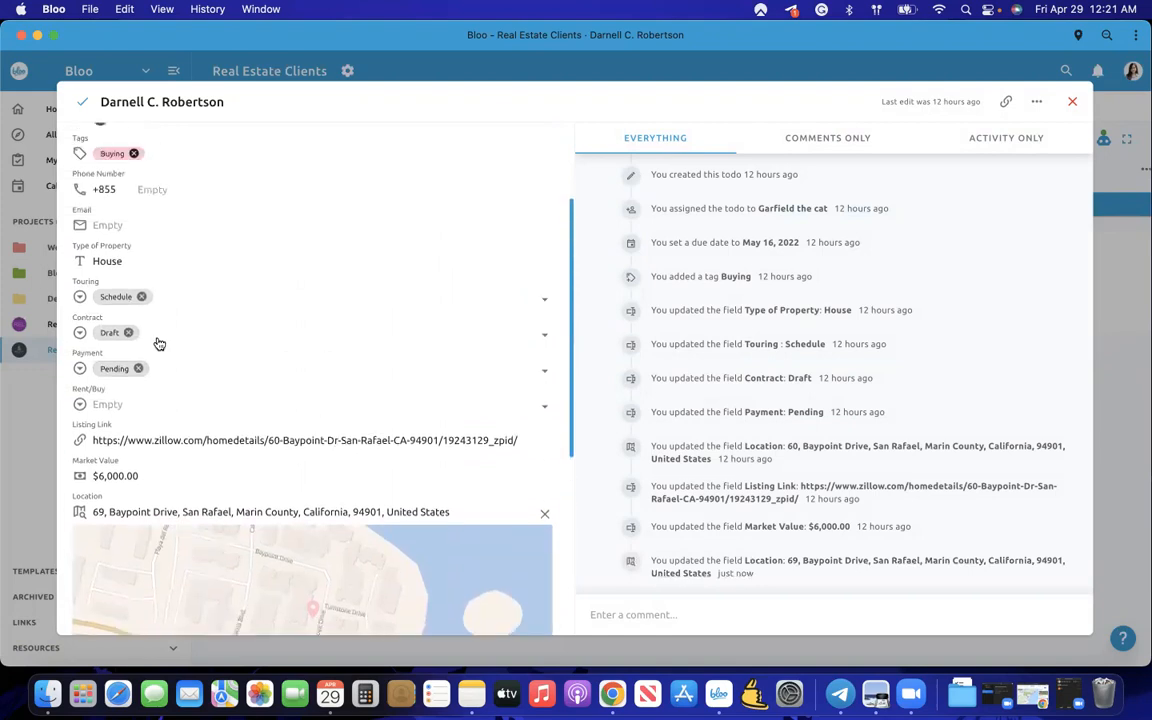
- Add the High Priority tag and remove the Buying tag
left_click(187, 156)
left_click(231, 243)
left_click(429, 286)
scroll(429, 286, "down", 6)
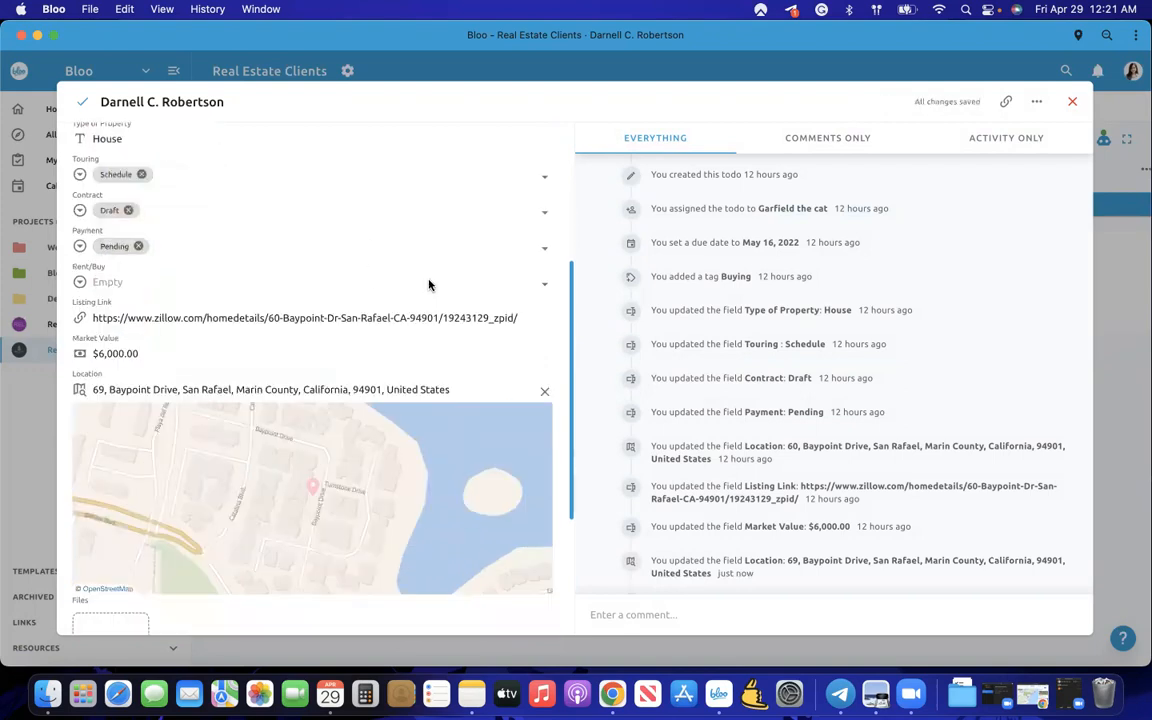
scroll(297, 392, "up", 6)
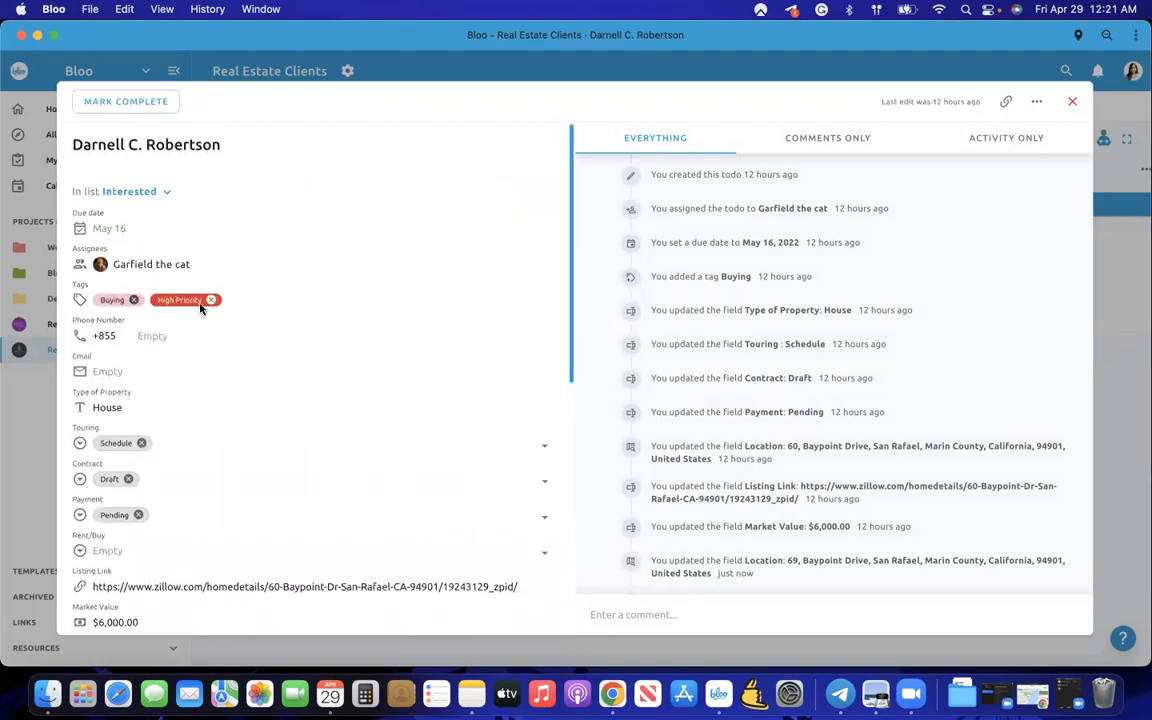
left_click(133, 298)
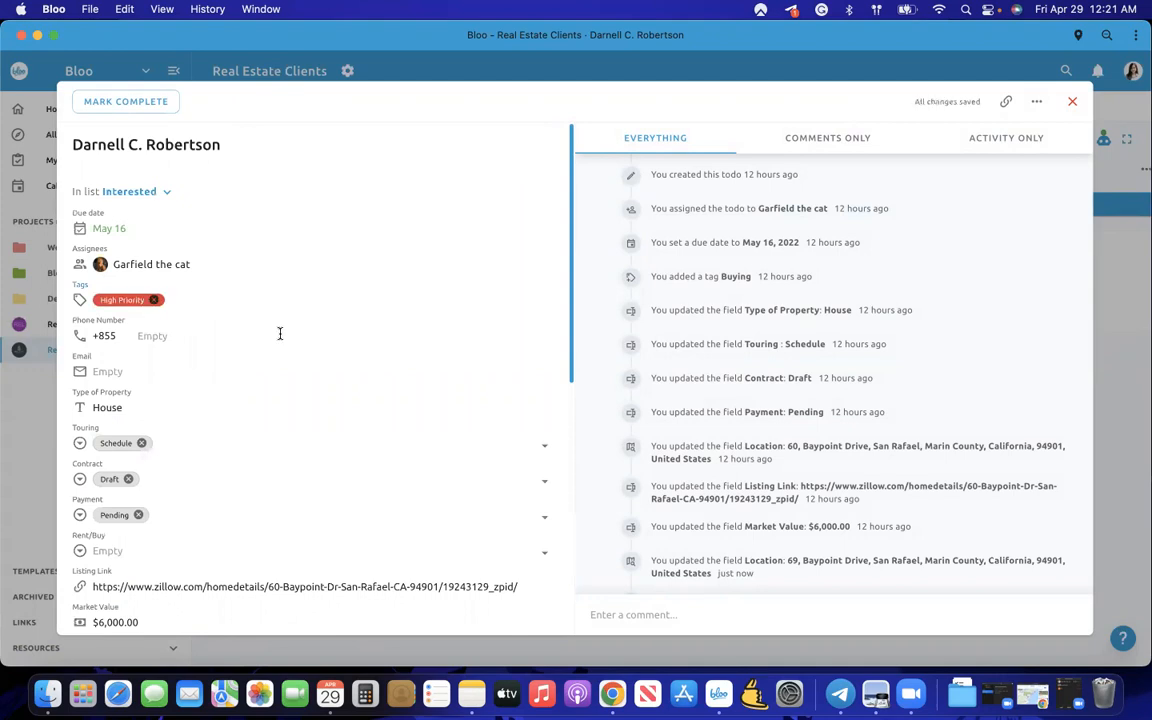
scroll(280, 335, "down", 7)
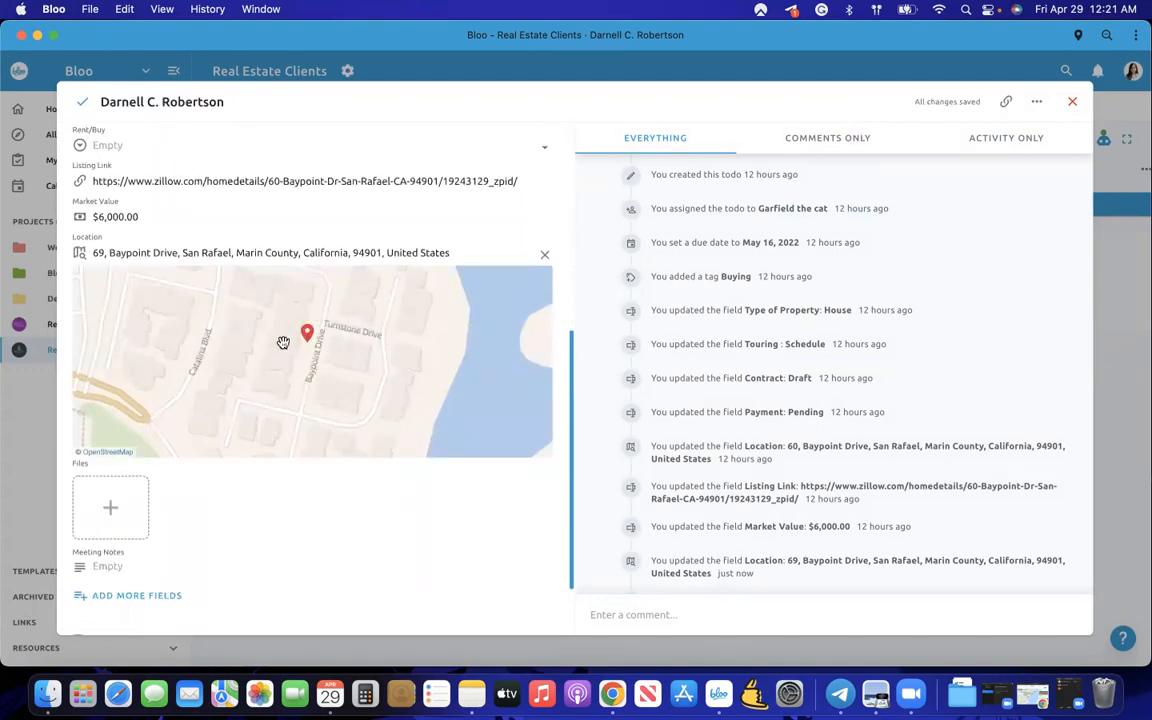
scroll(296, 514, "up", 2)
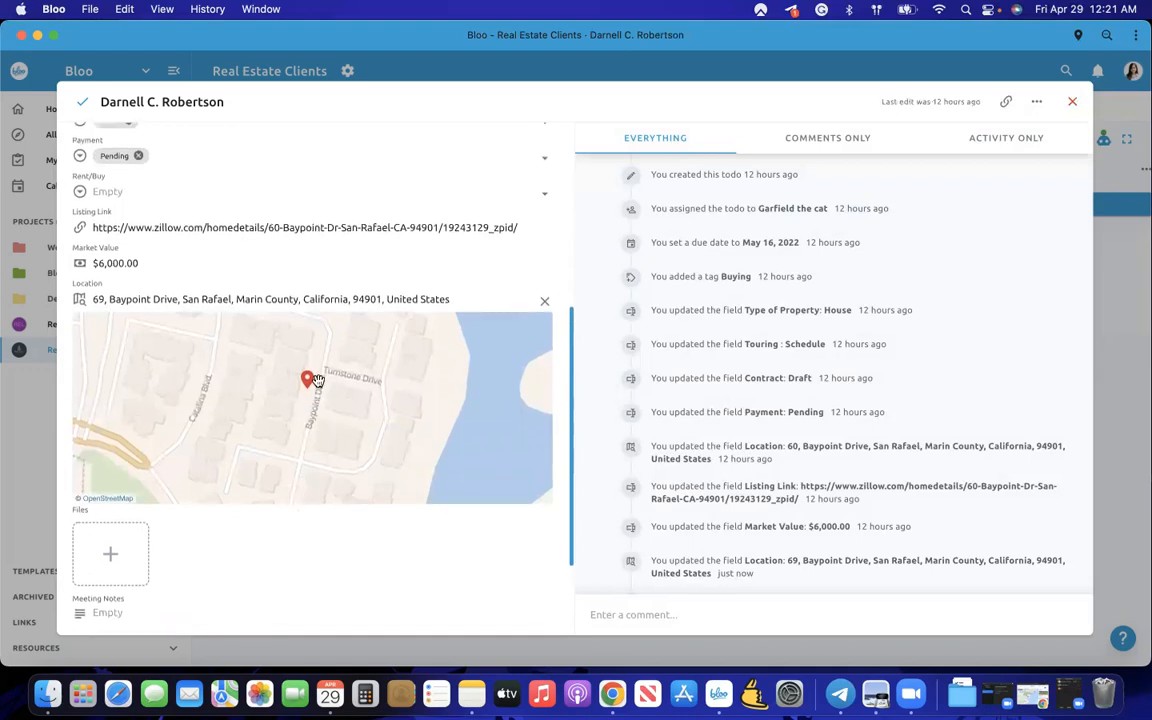
- Dismiss the tag list and close the client's todo, returning to the board with its High Priority tag
scroll(254, 460, "up", 5)
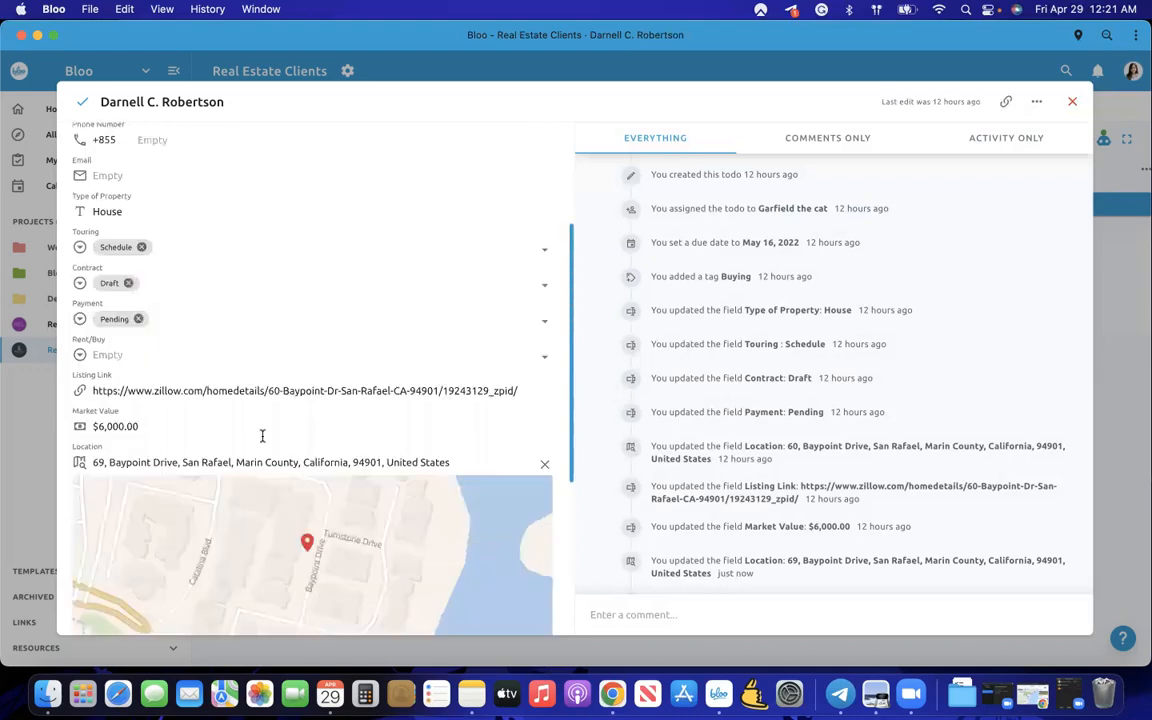
scroll(181, 300, "up", 5)
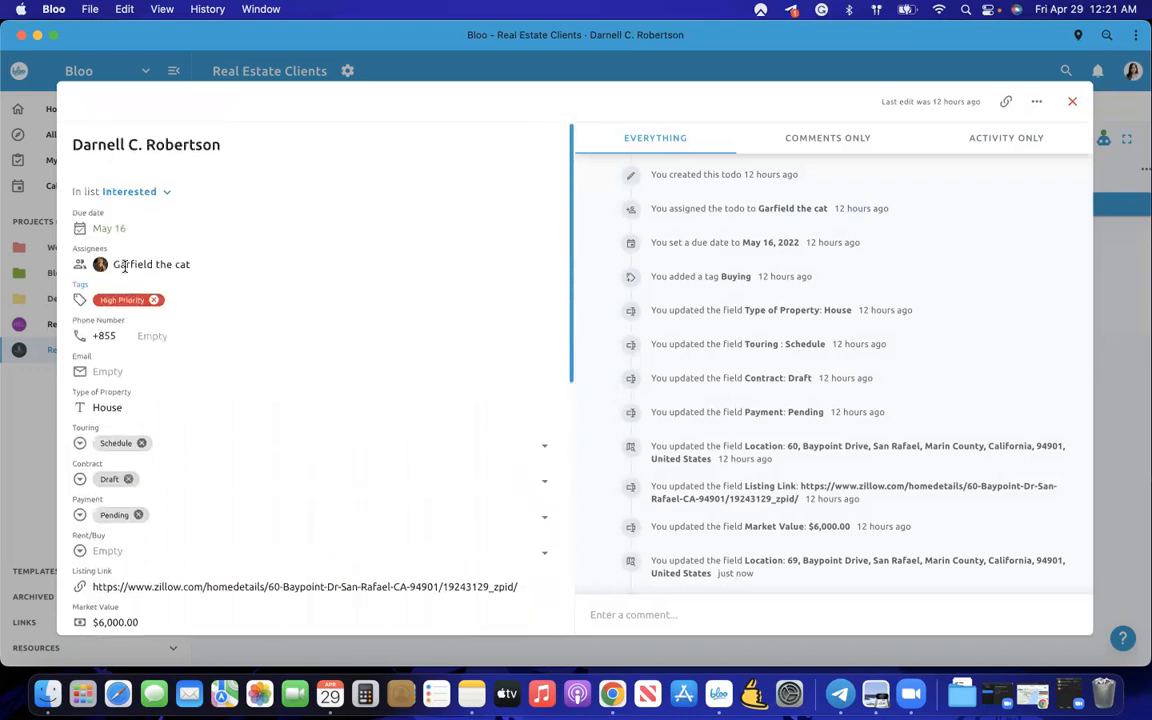
left_click(179, 300)
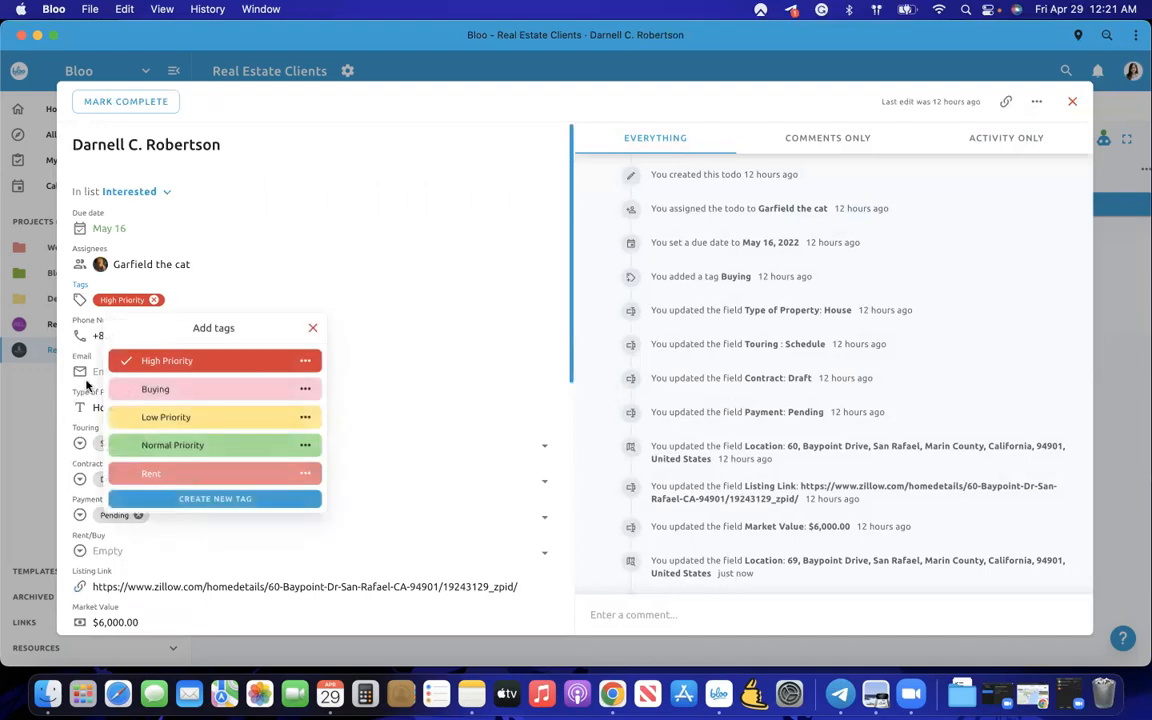
left_click(68, 357)
left_click(34, 355)
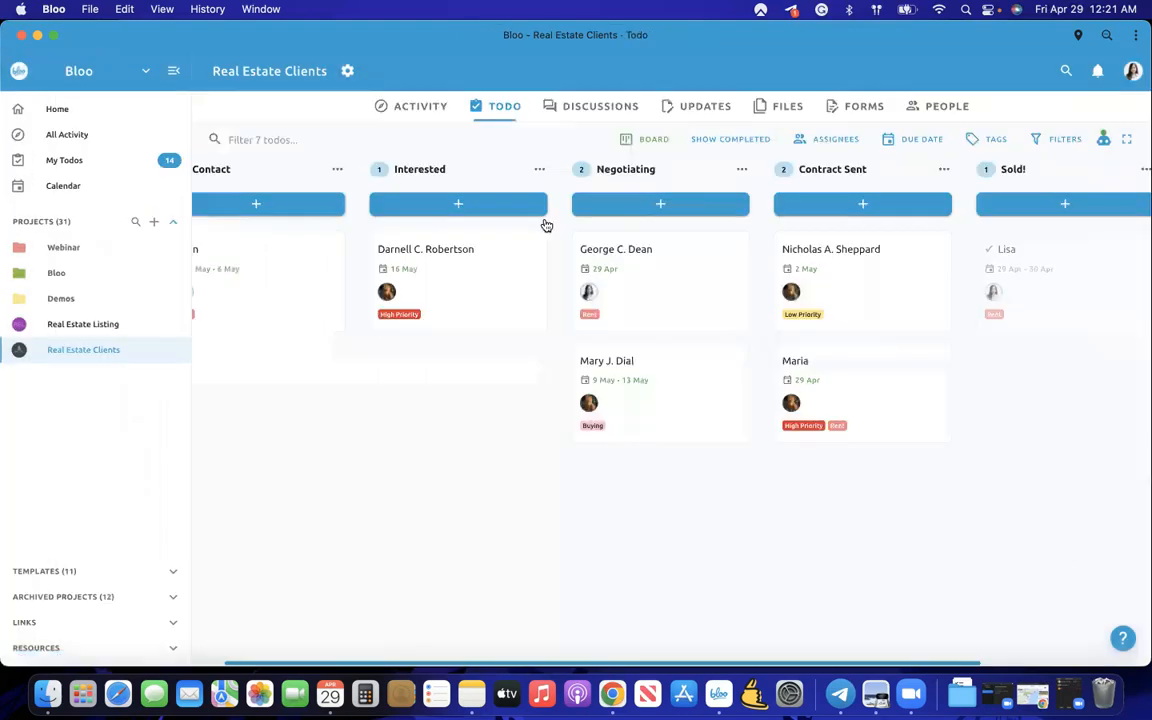
- Switch the todos to Map view and frame the client pins across North America
left_click(669, 140)
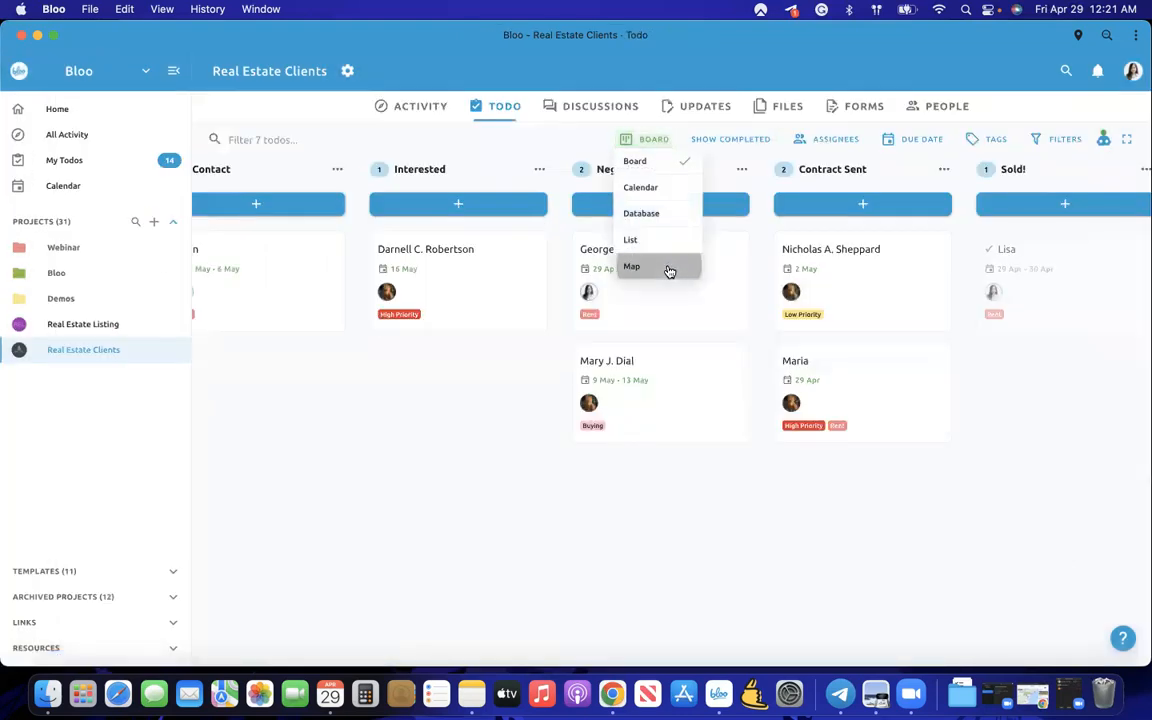
left_click(667, 266)
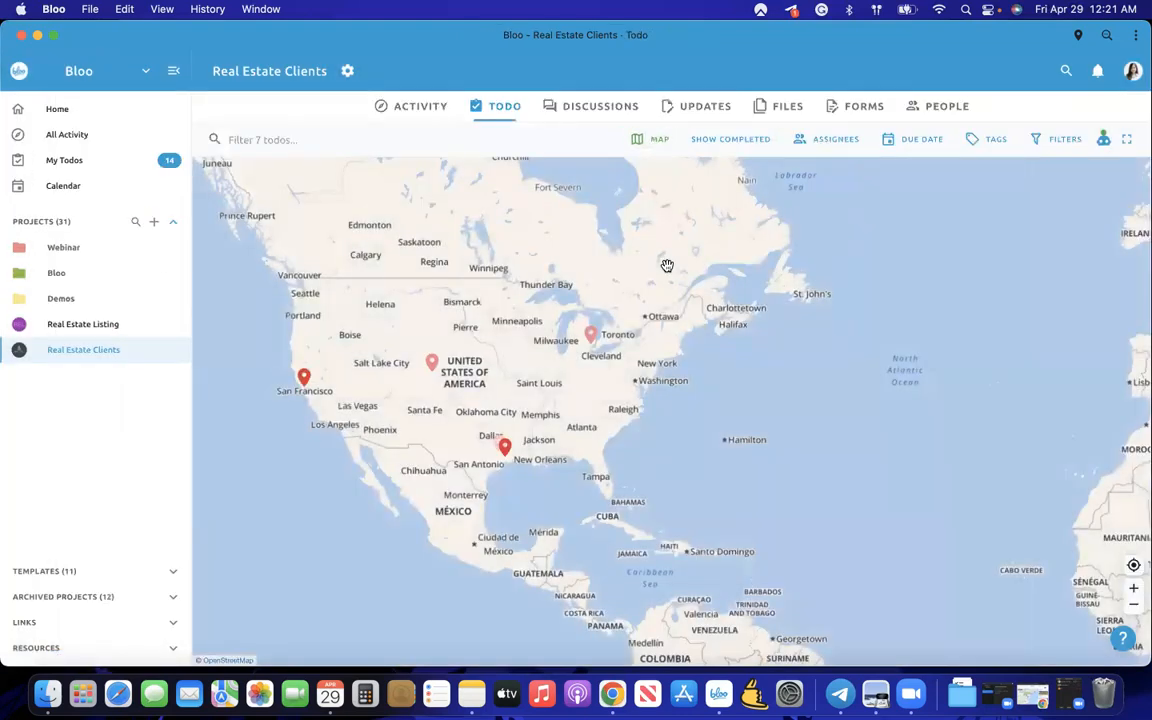
left_click_drag(450, 435, 477, 475)
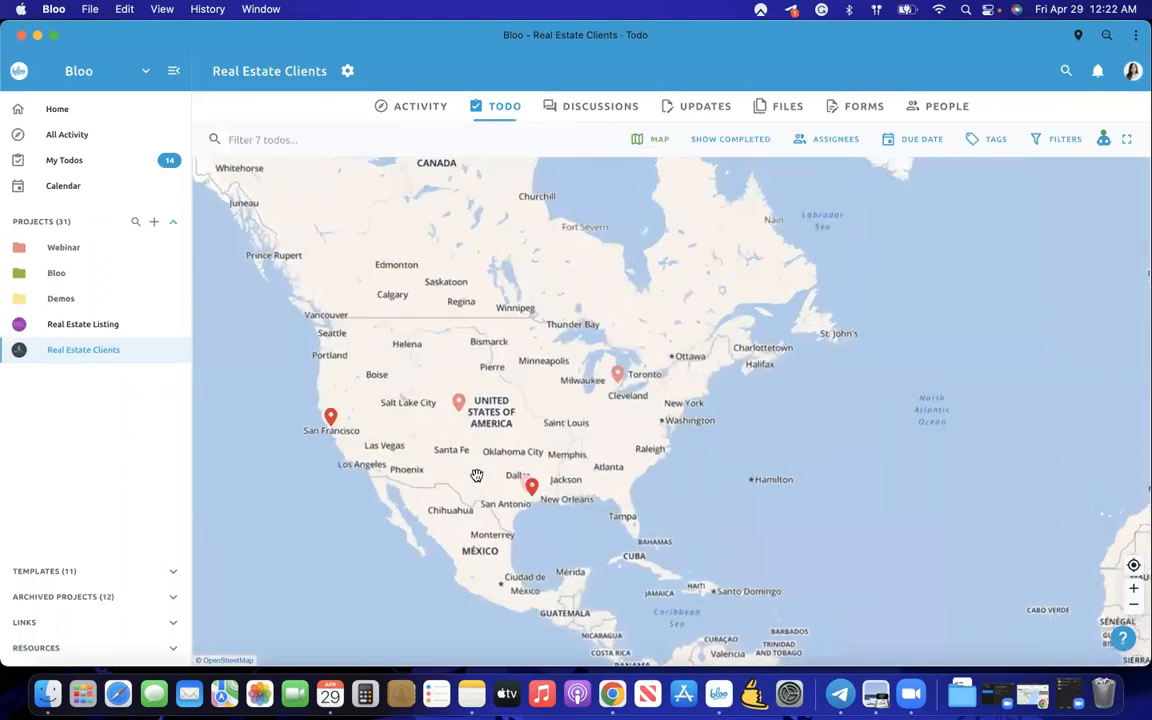
scroll(477, 475, "up", 3)
left_click_drag(481, 411, 553, 416)
scroll(555, 411, "down", 1)
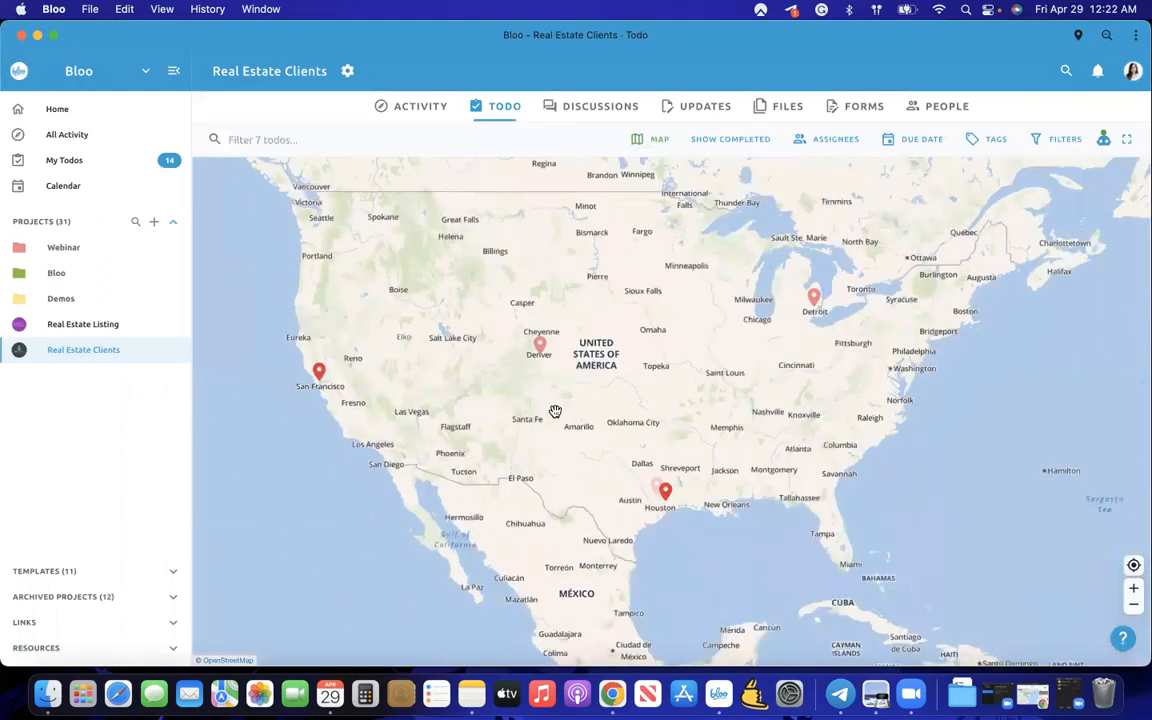
scroll(555, 411, "down", 2)
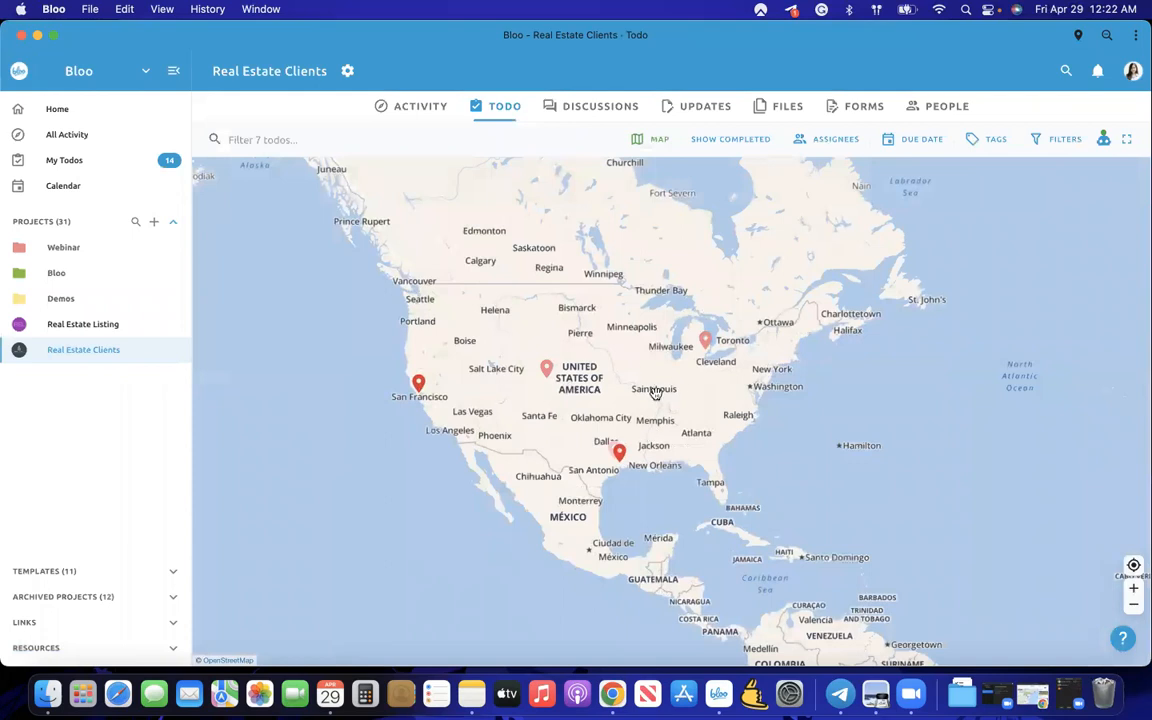
- Preview the todos pinned near Salt Lake City and San Francisco
left_click(546, 369)
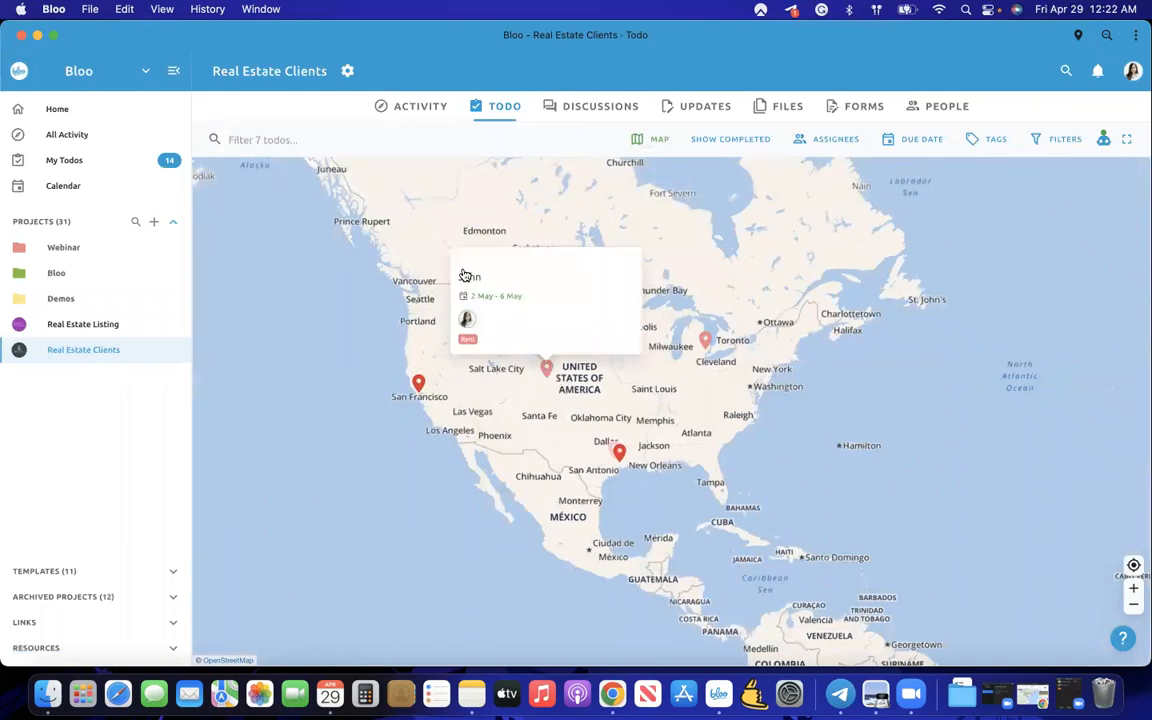
left_click(419, 391)
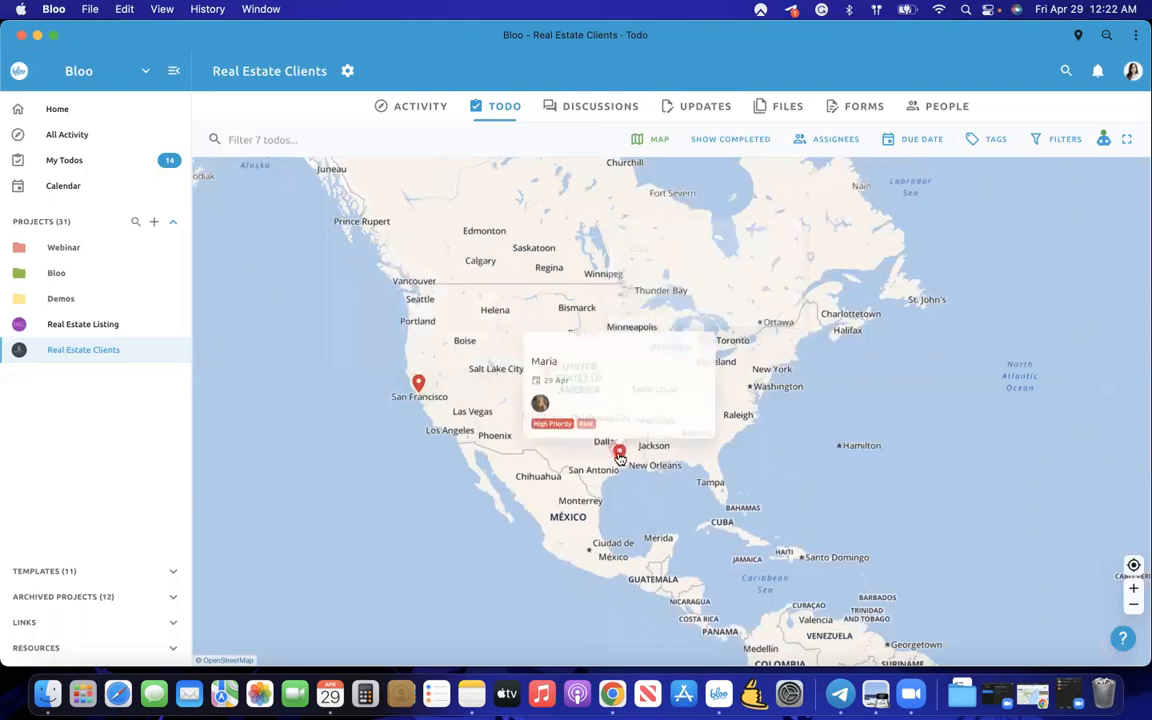
mouse_move(425, 389)
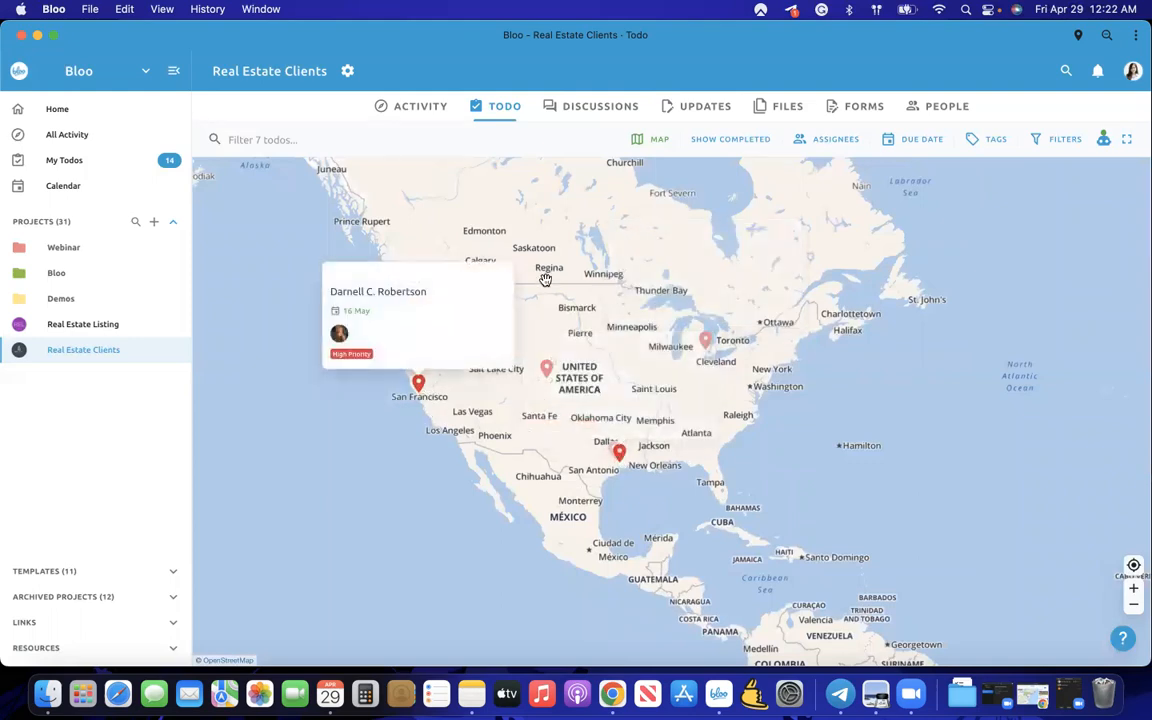
left_click(391, 335)
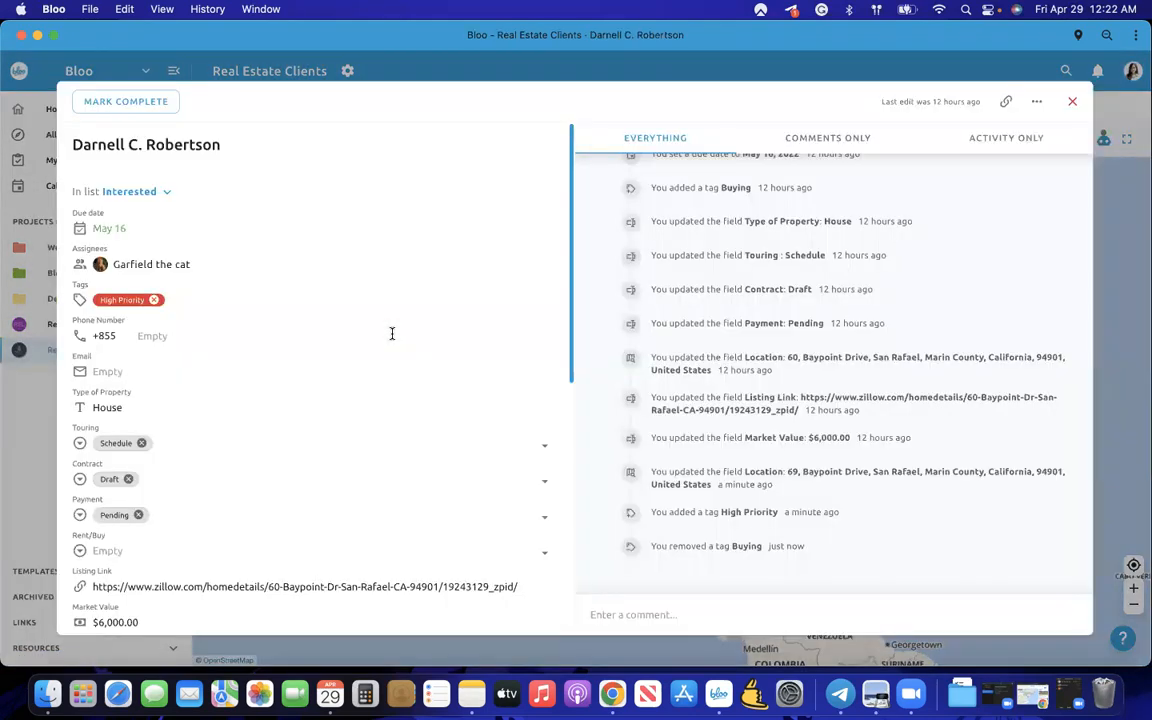
scroll(391, 333, "down", 5)
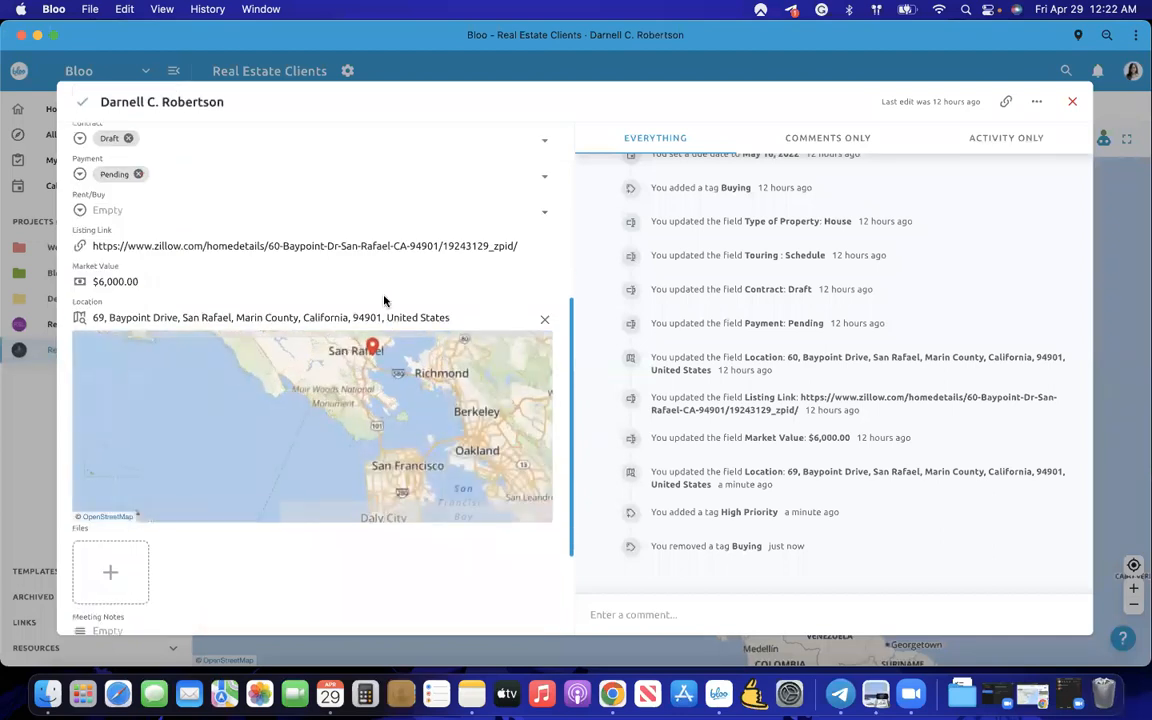
scroll(384, 395, "down", 2)
scroll(375, 288, "up", 5)
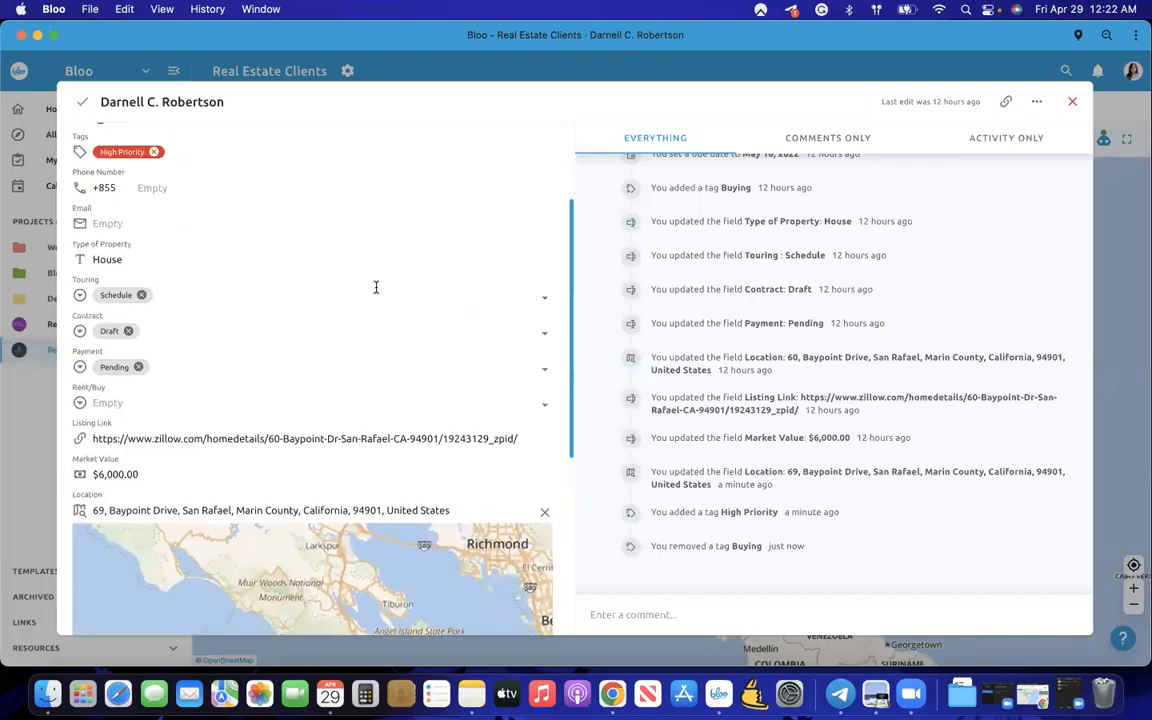
scroll(316, 362, "down", 4)
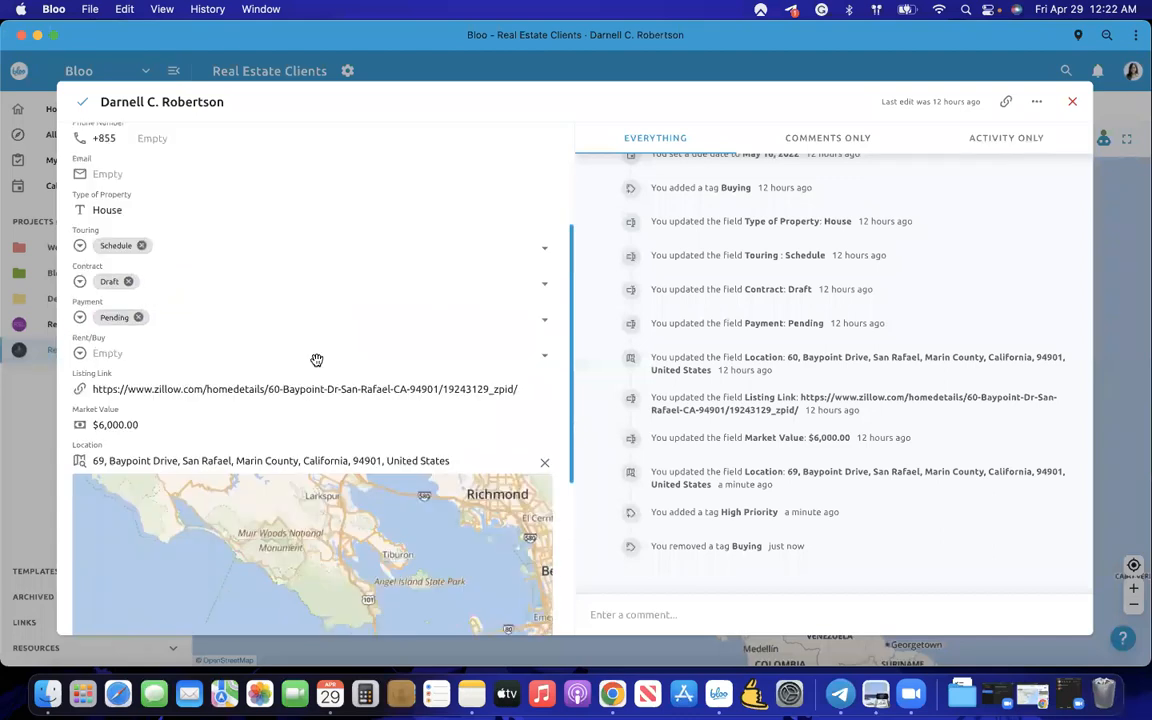
scroll(318, 368, "up", 5)
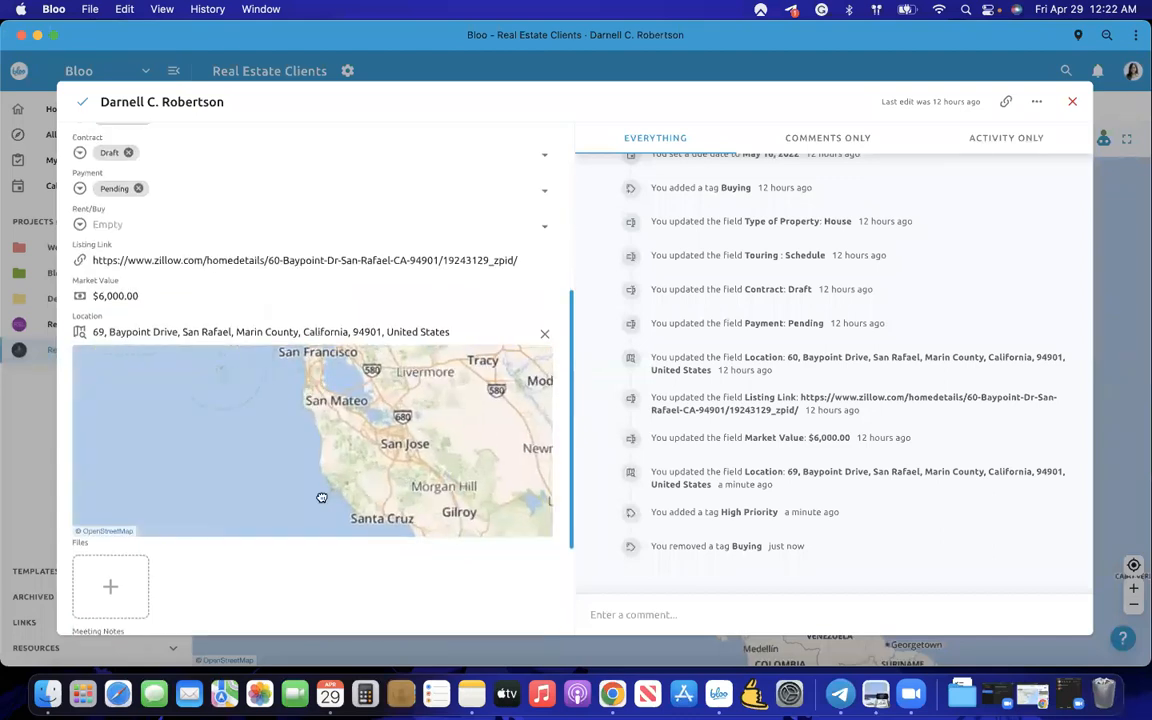
left_click(33, 375)
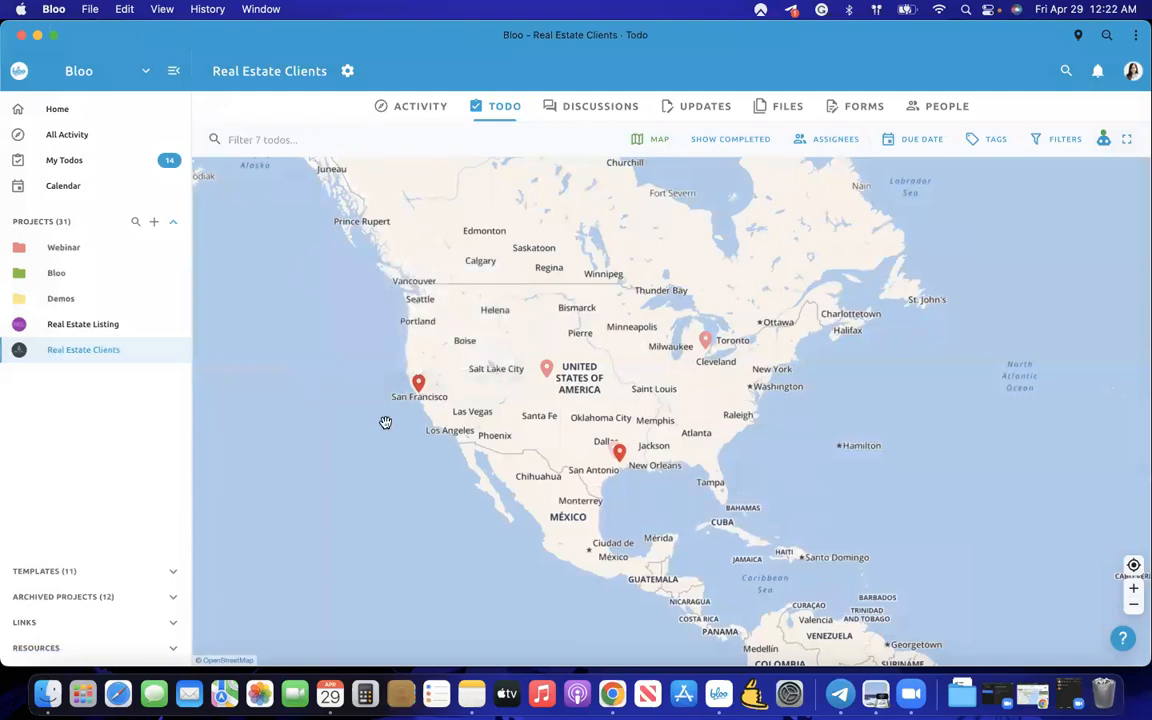
- Zoom into Colorado and open the Denver-pinned client's todo with its May 2–6 due date
scroll(385, 422, "up", 2)
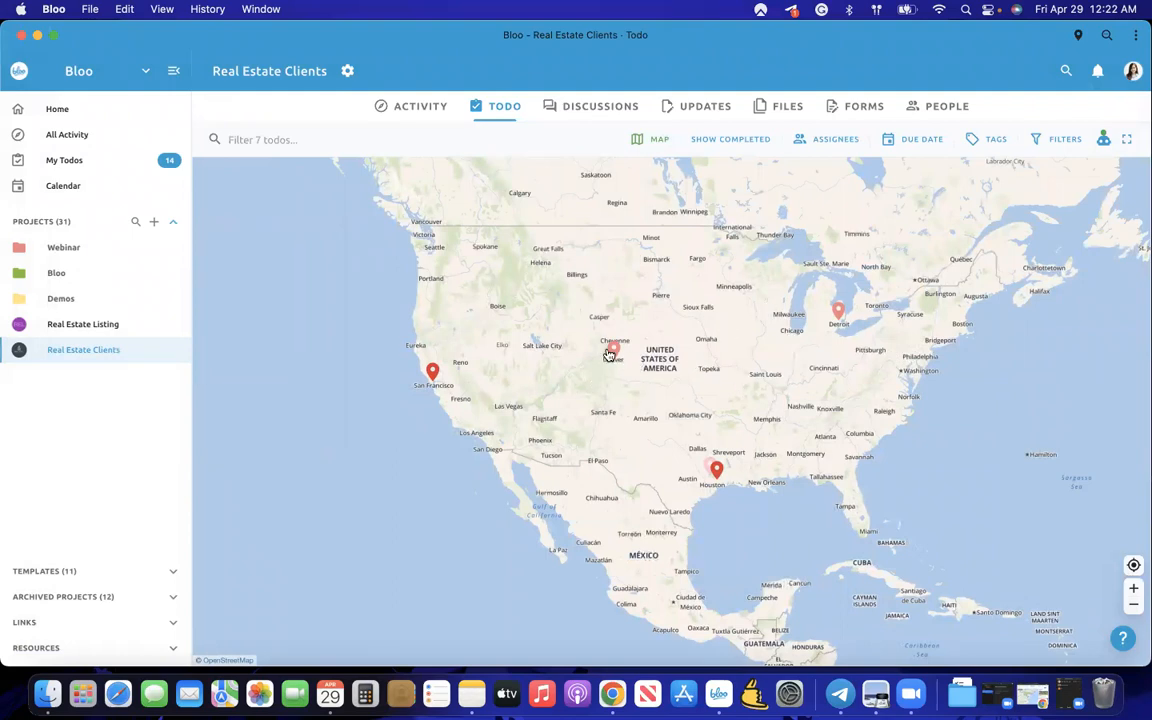
scroll(613, 362, "up", 5)
left_click(623, 374)
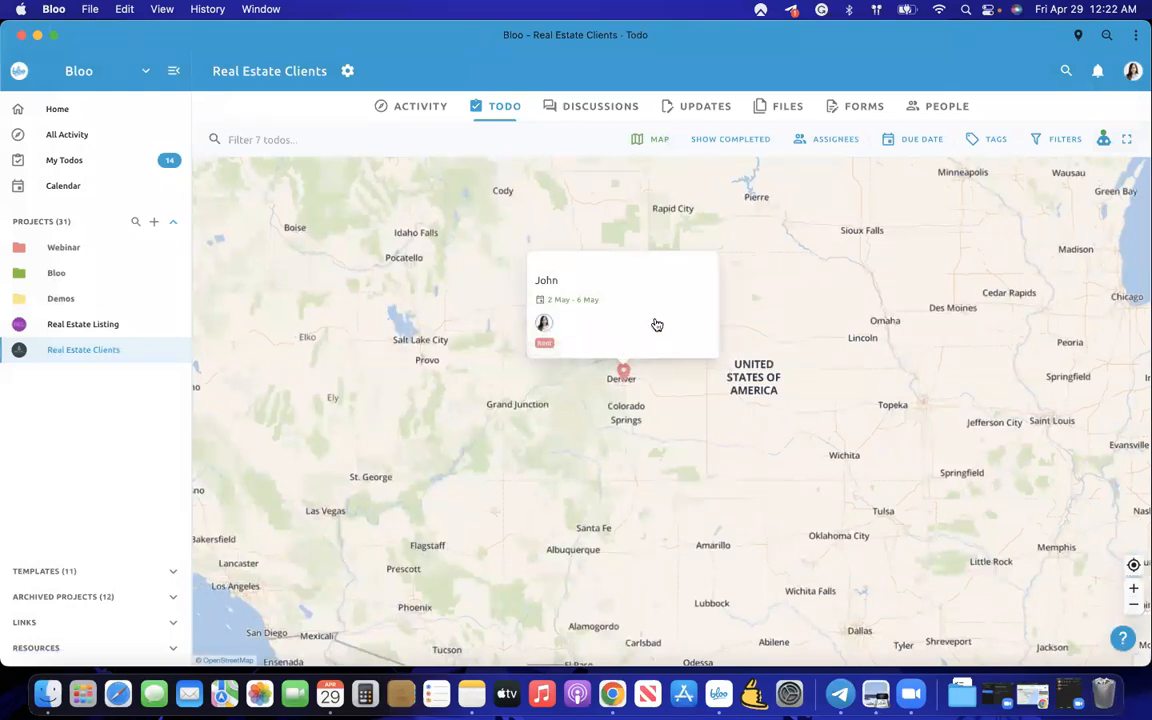
left_click(545, 285)
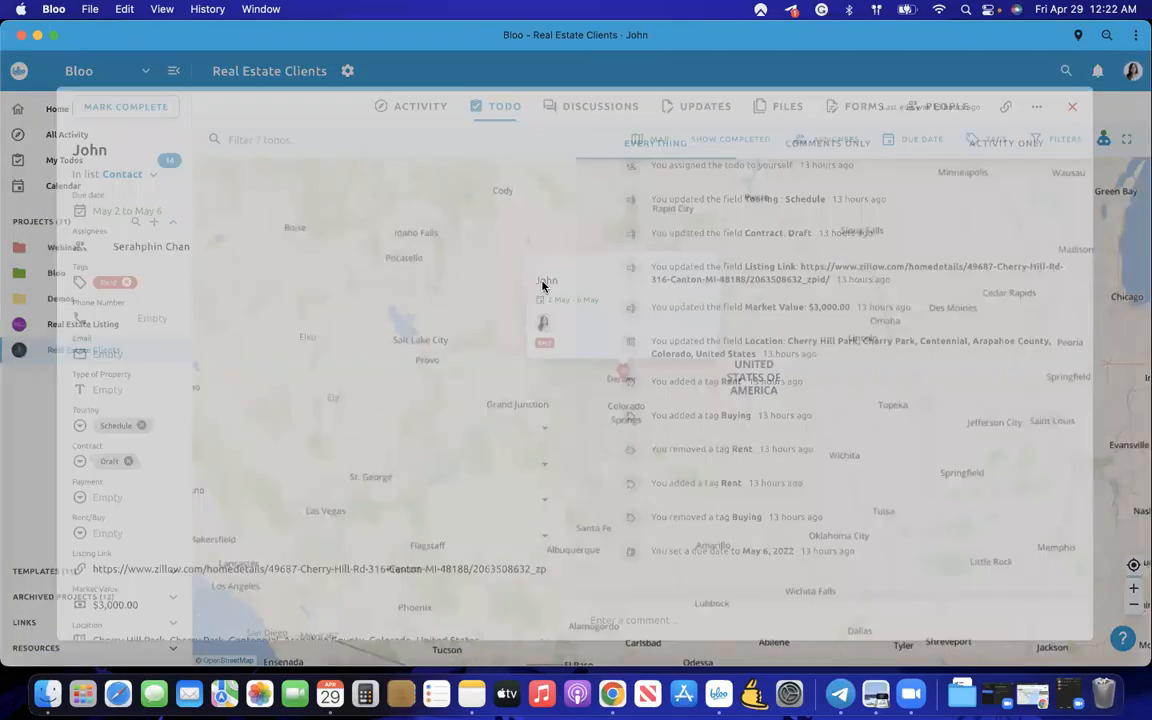
- Open the Denver client's Zillow Listing Link in Chrome
scroll(291, 239, "down", 8)
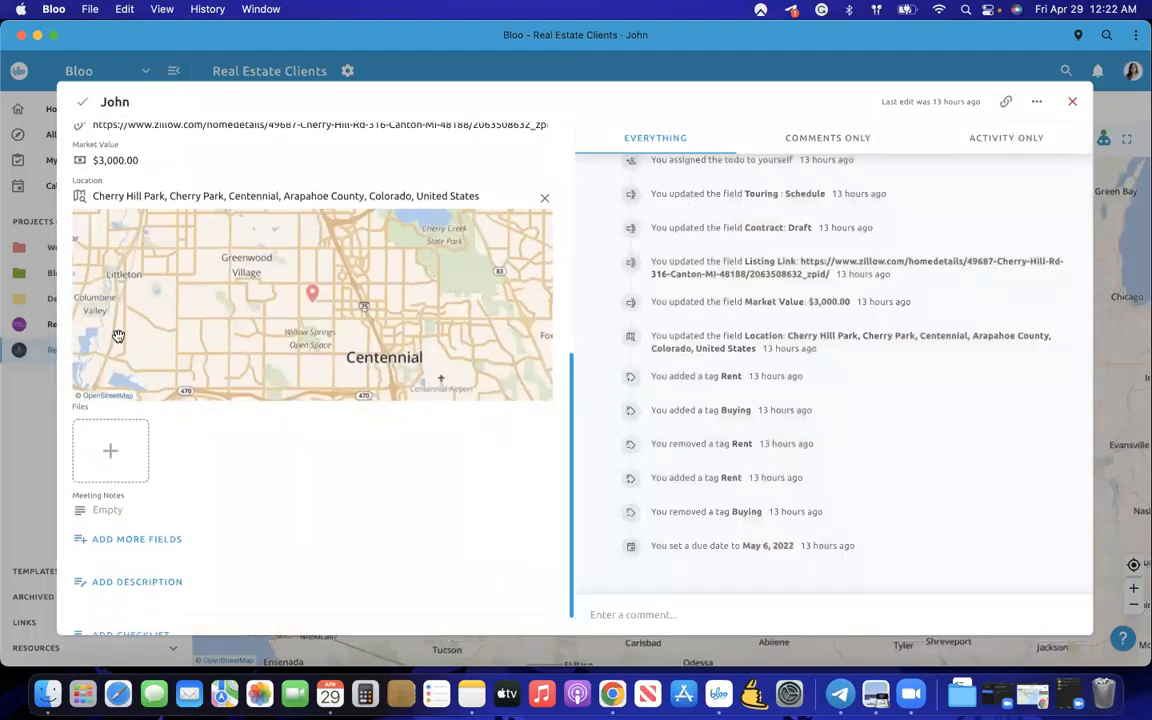
scroll(193, 226, "up", 3)
scroll(165, 162, "up", 3)
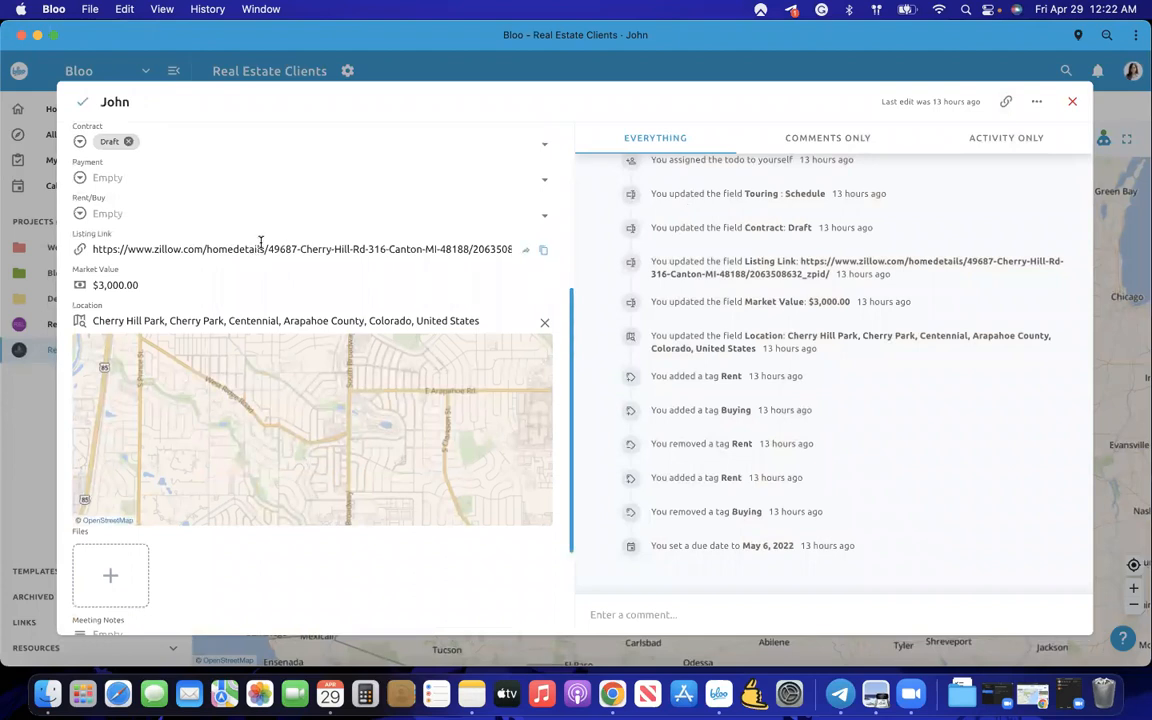
scroll(260, 243, "up", 5)
scroll(504, 311, "down", 10)
scroll(374, 300, "up", 2)
scroll(311, 421, "up", 3)
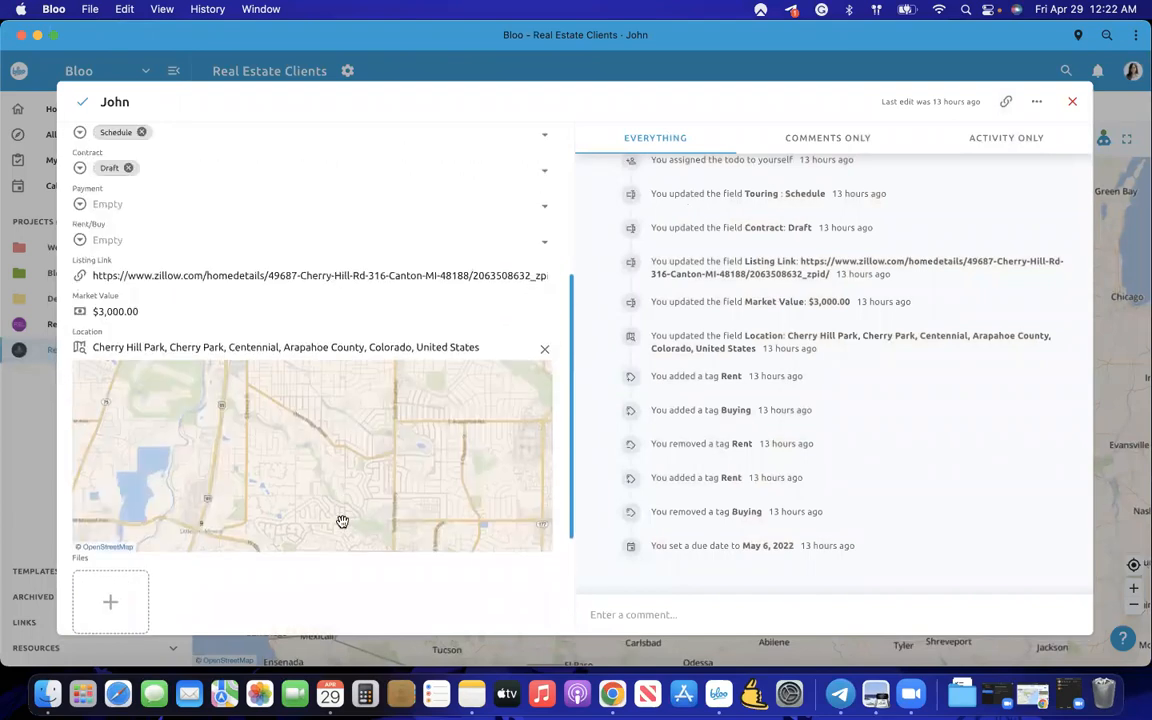
scroll(341, 525, "up", 3)
left_click_drag(301, 463, 255, 327)
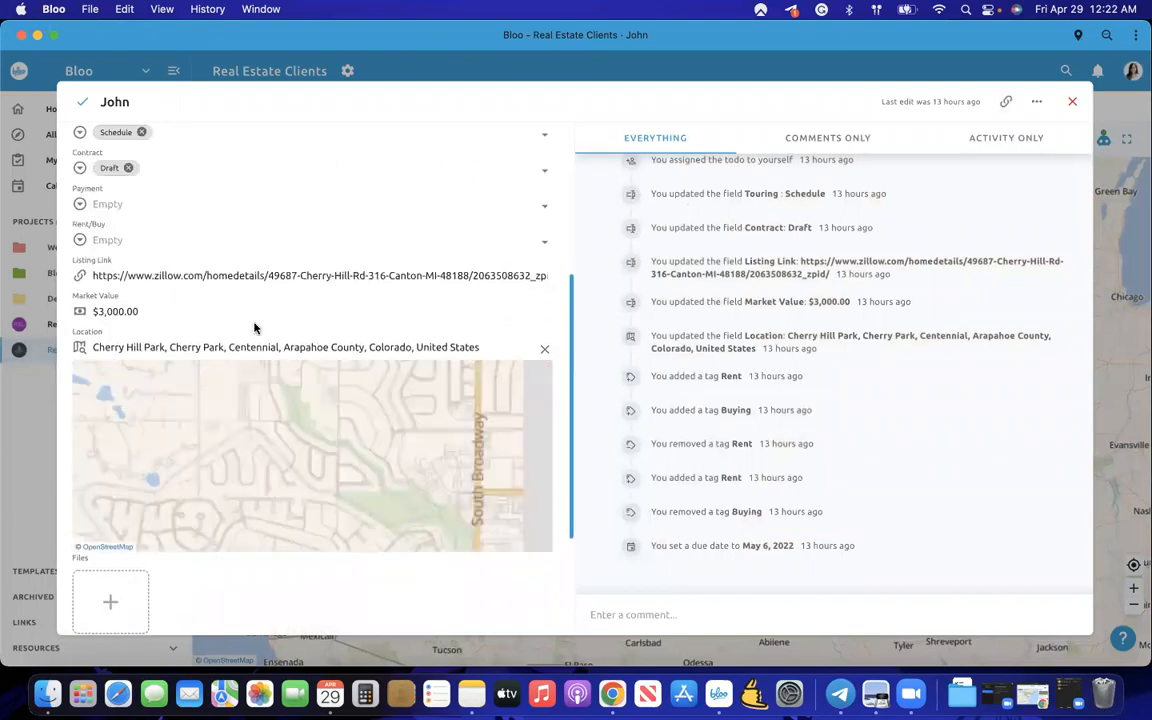
scroll(220, 299, "up", 5)
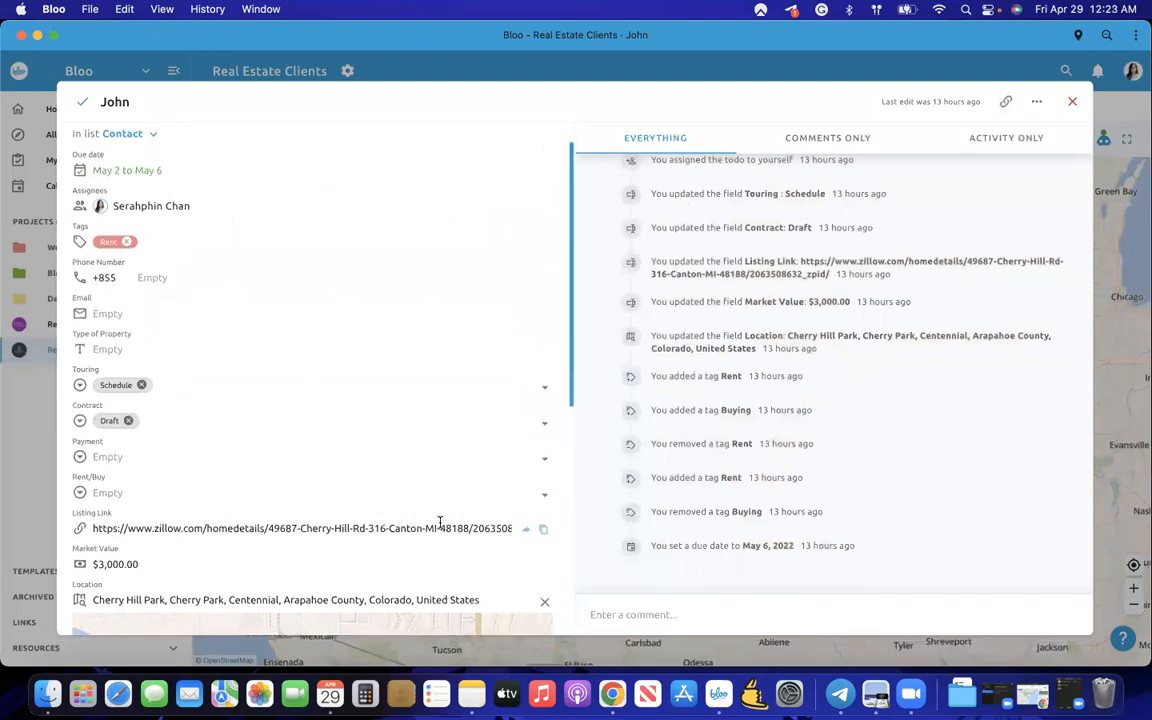
left_click(543, 529)
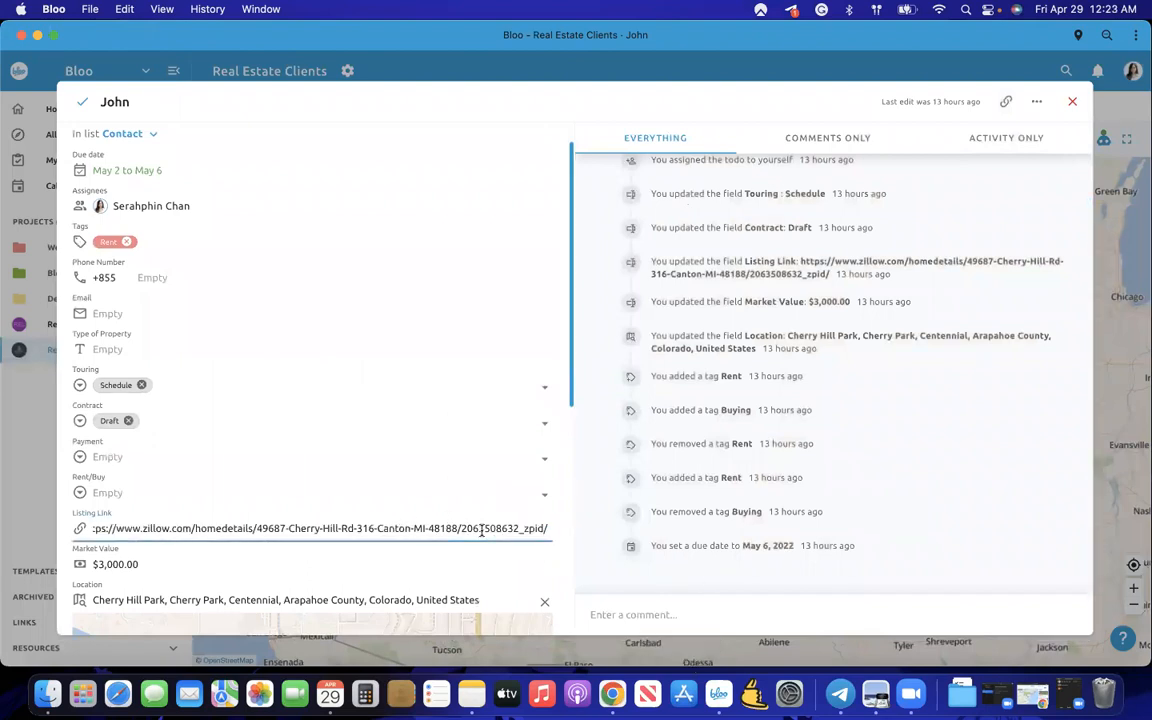
left_click(529, 530)
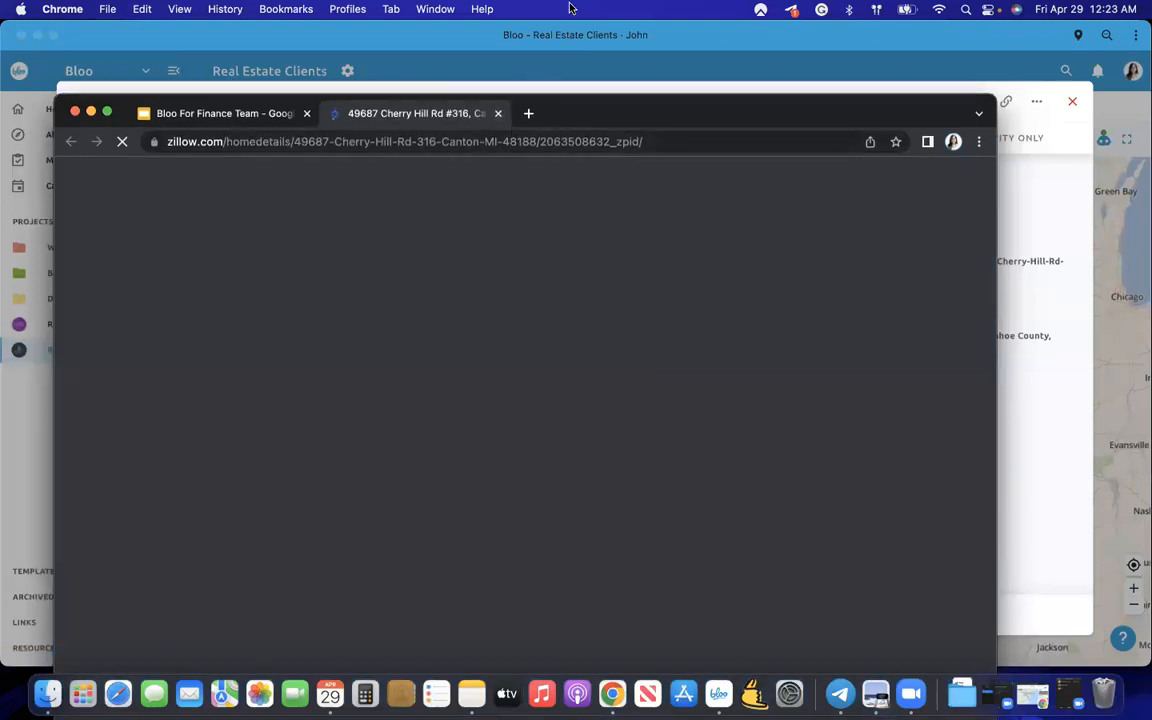
- Enlarge Chrome, browse the $2,550/mo 2 bd townhouse listing photos, then bring Bloo back
left_click_drag(506, 126, 510, 52)
left_click_drag(996, 26, 1150, 25)
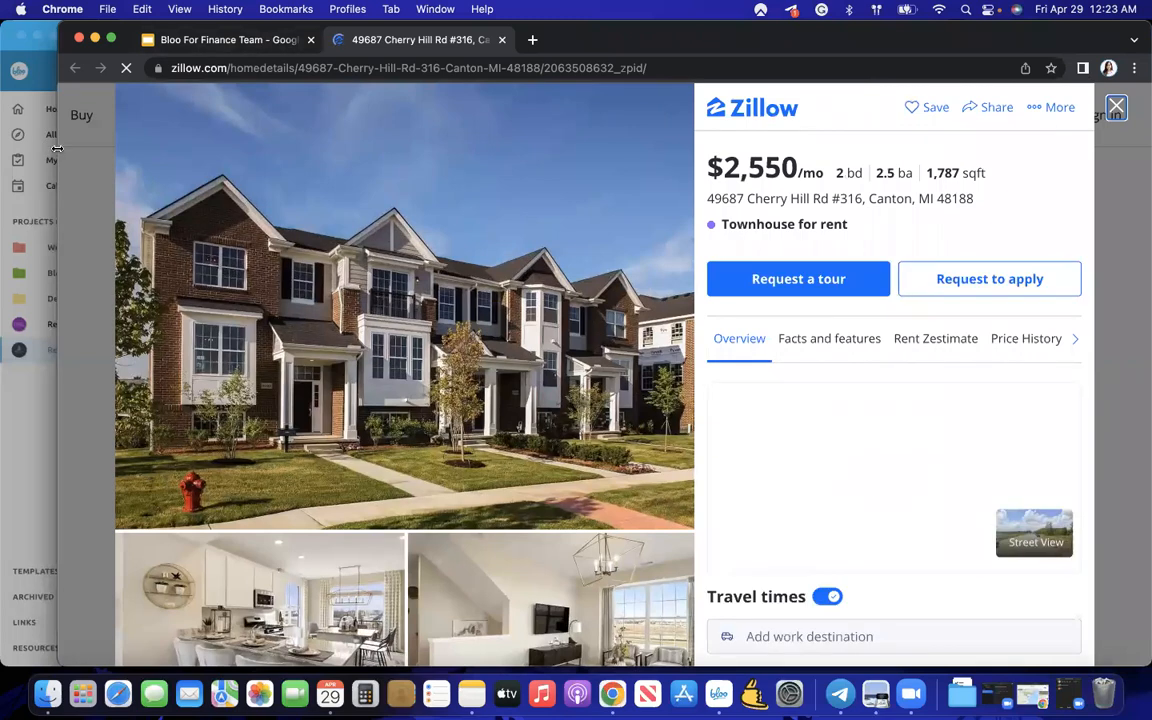
left_click_drag(7, 148, 0, 150)
scroll(481, 339, "down", 5)
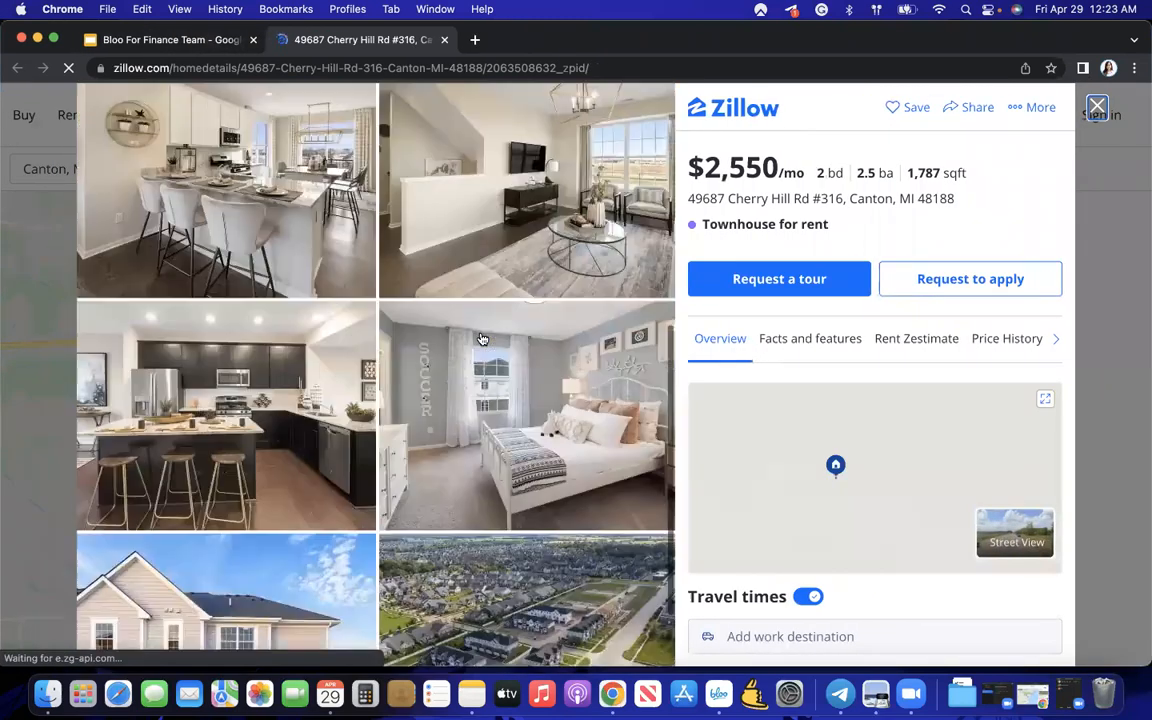
scroll(127, 177, "up", 5)
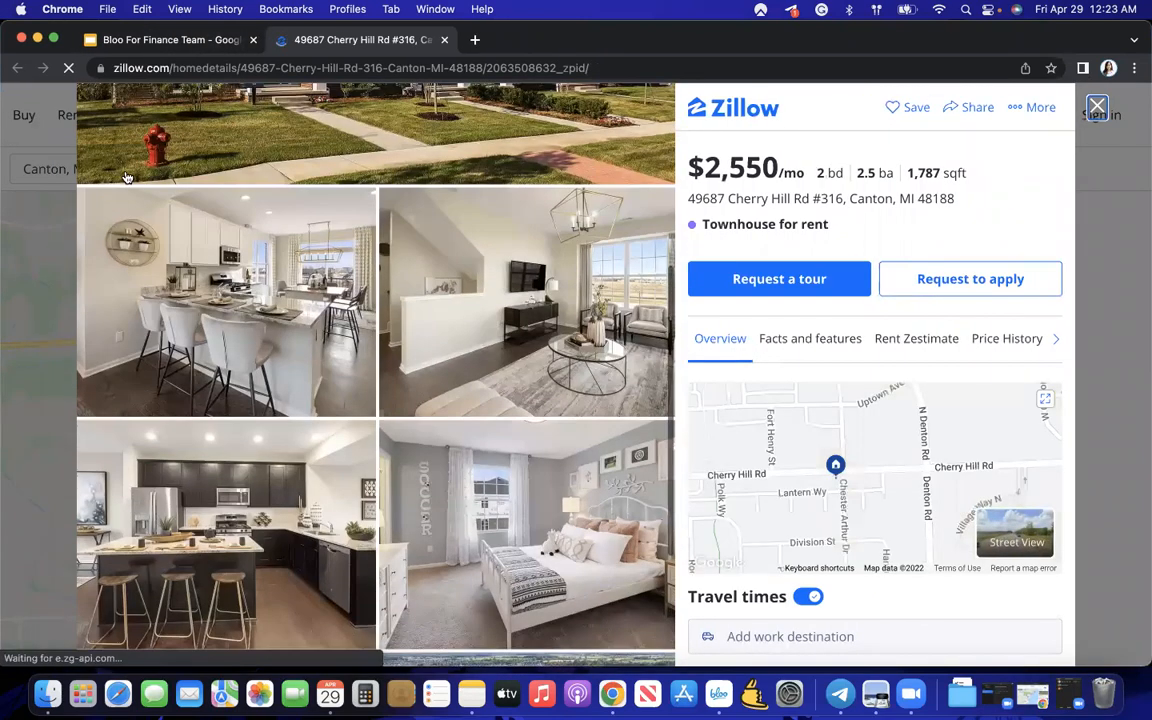
key("ctrl+Up")
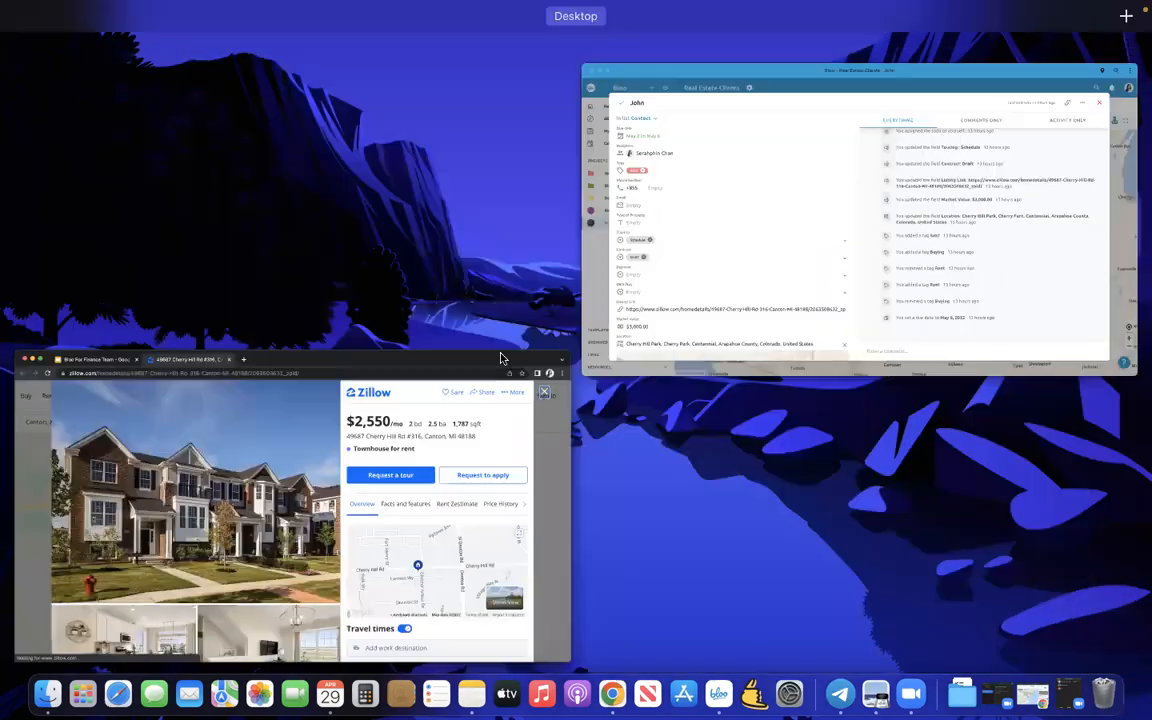
left_click(702, 285)
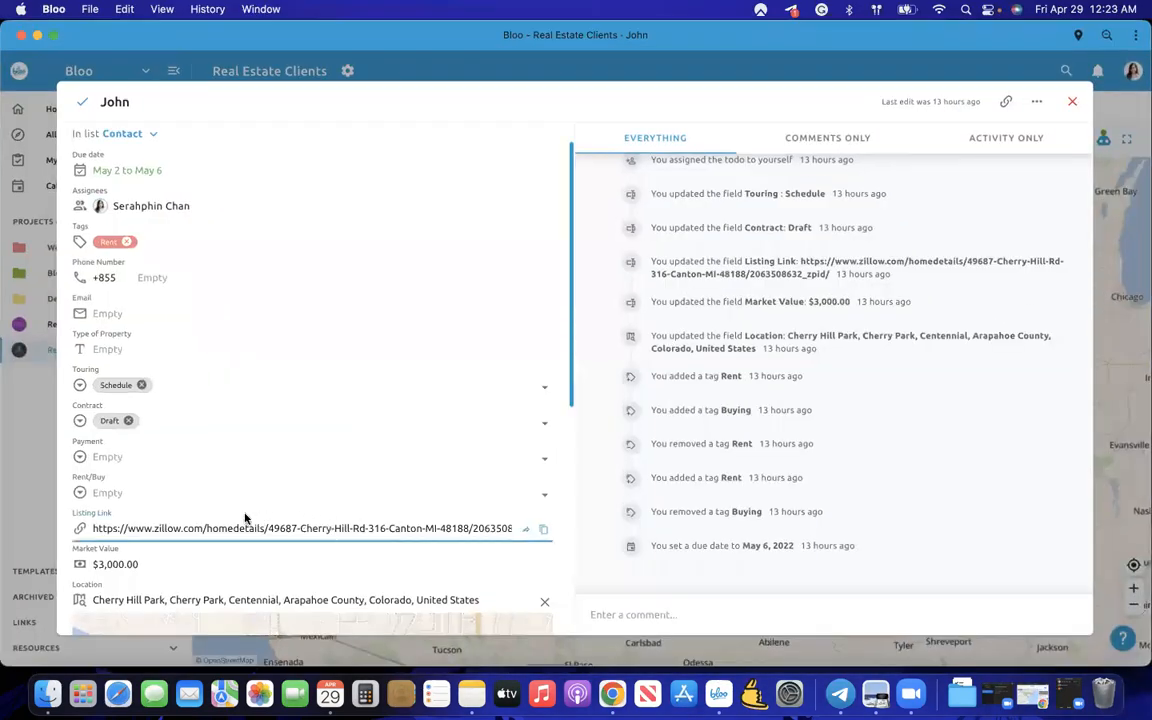
- Close the client record and switch the todos from Map to the Database table view
left_click(36, 458)
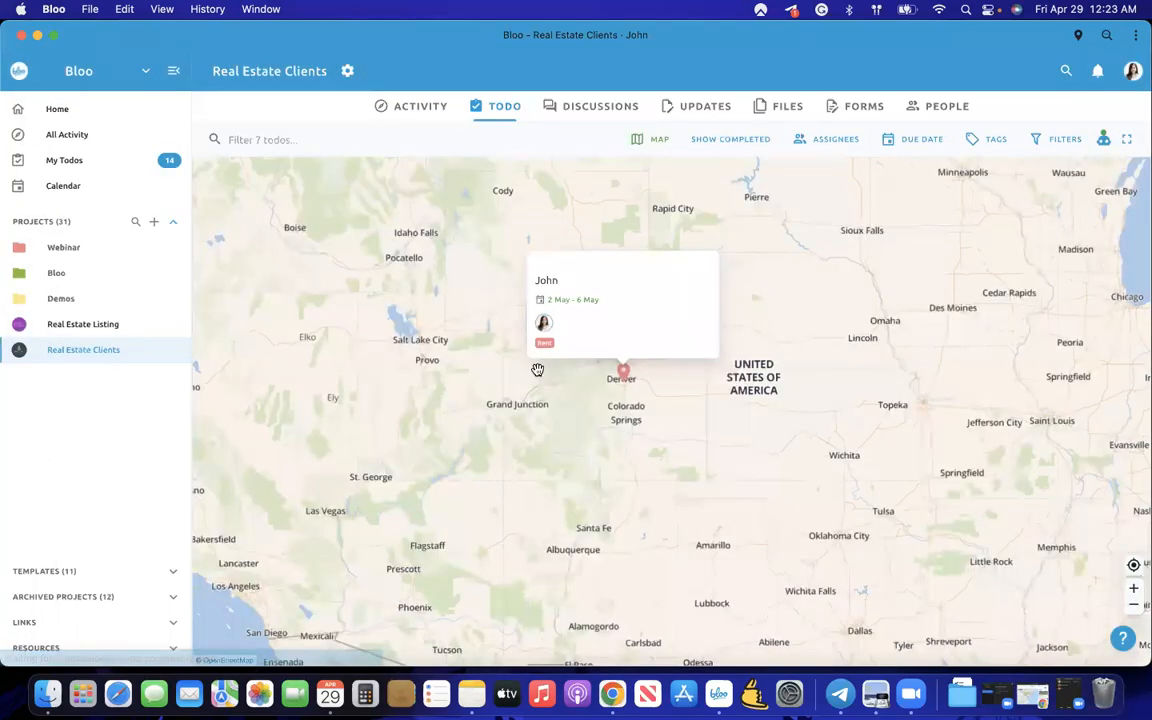
left_click(638, 140)
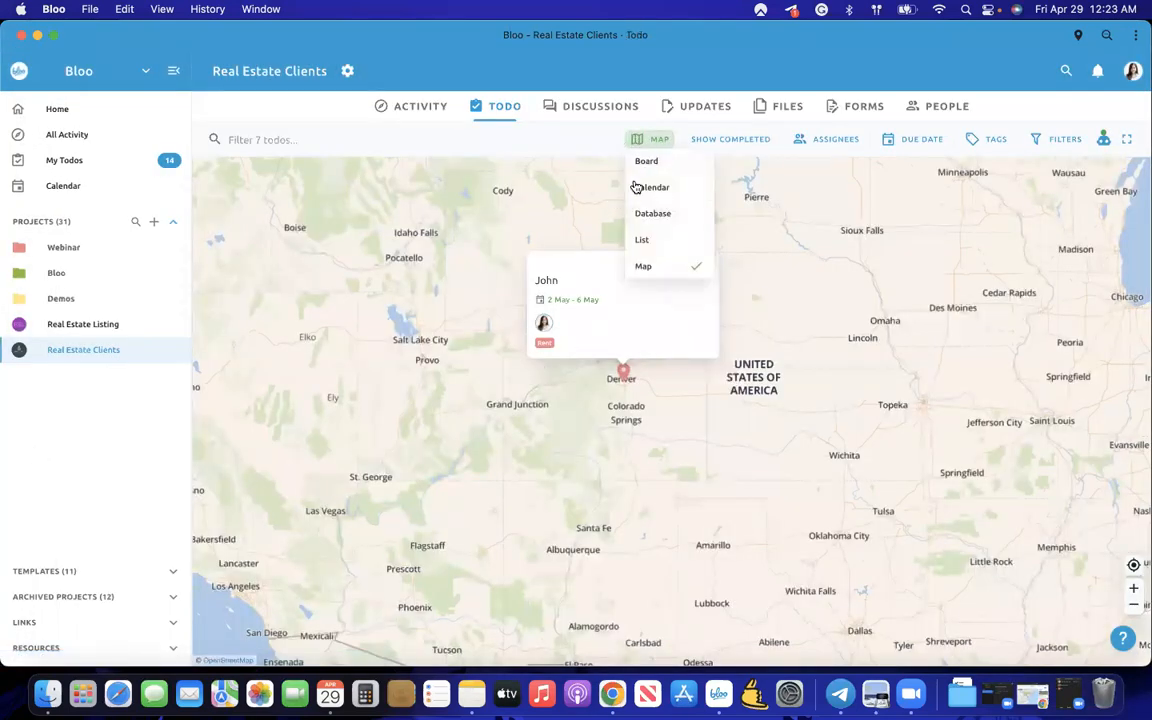
left_click(647, 213)
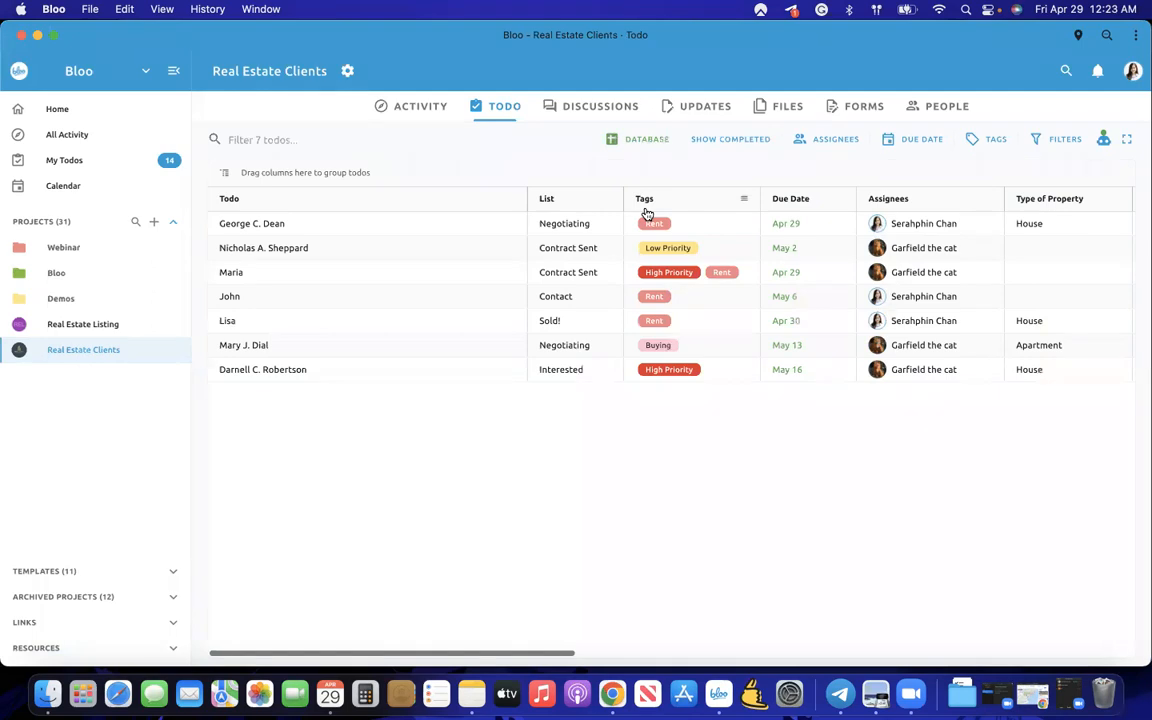
- Auto-fit the Location column so full addresses show, then scroll the table back left
scroll(600, 260, "right", 15)
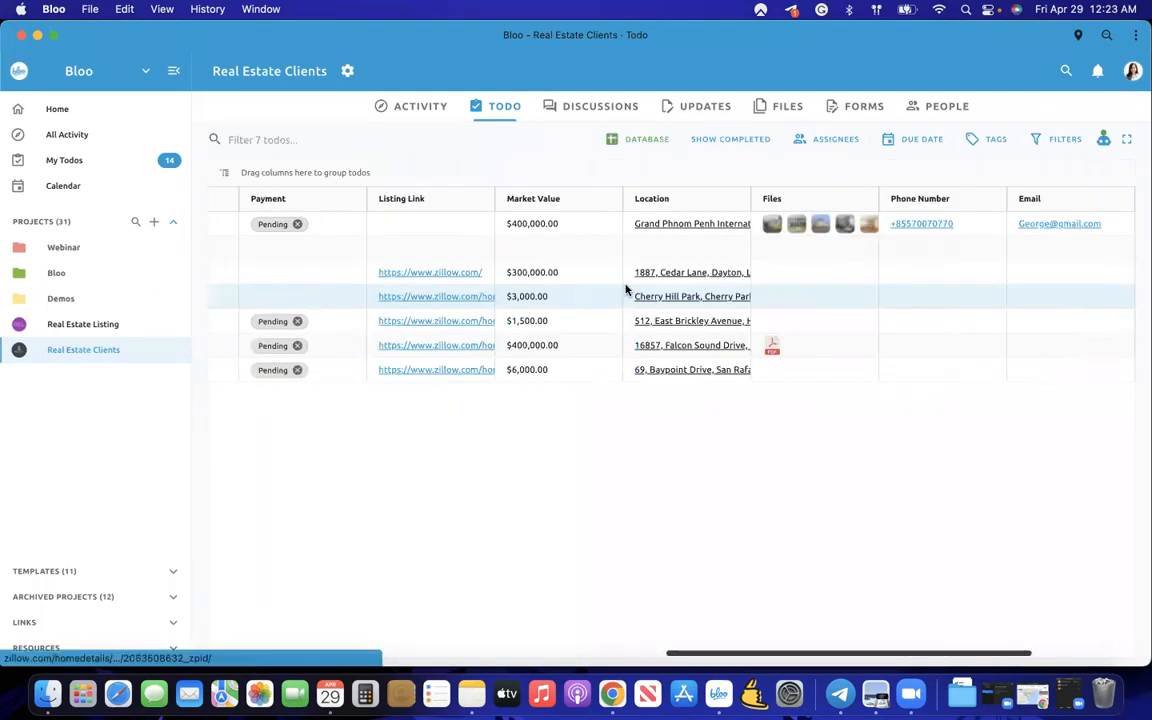
double_click(735, 200)
scroll(668, 371, "left", 15)
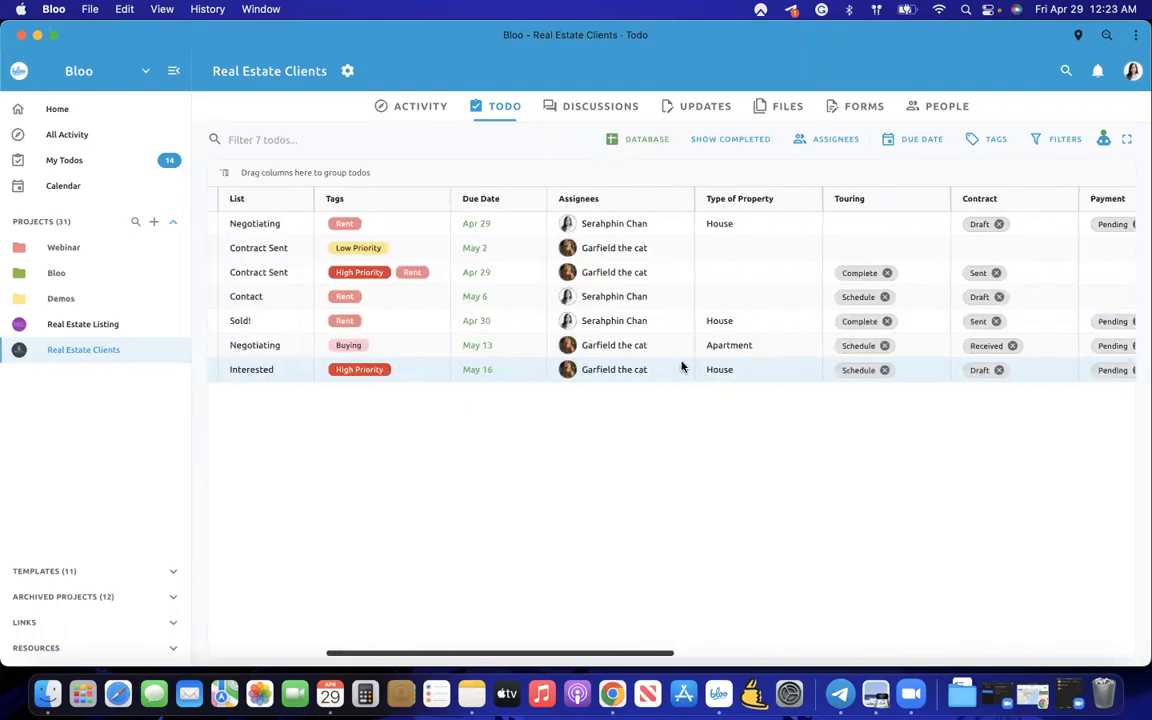
scroll(681, 367, "left", 5)
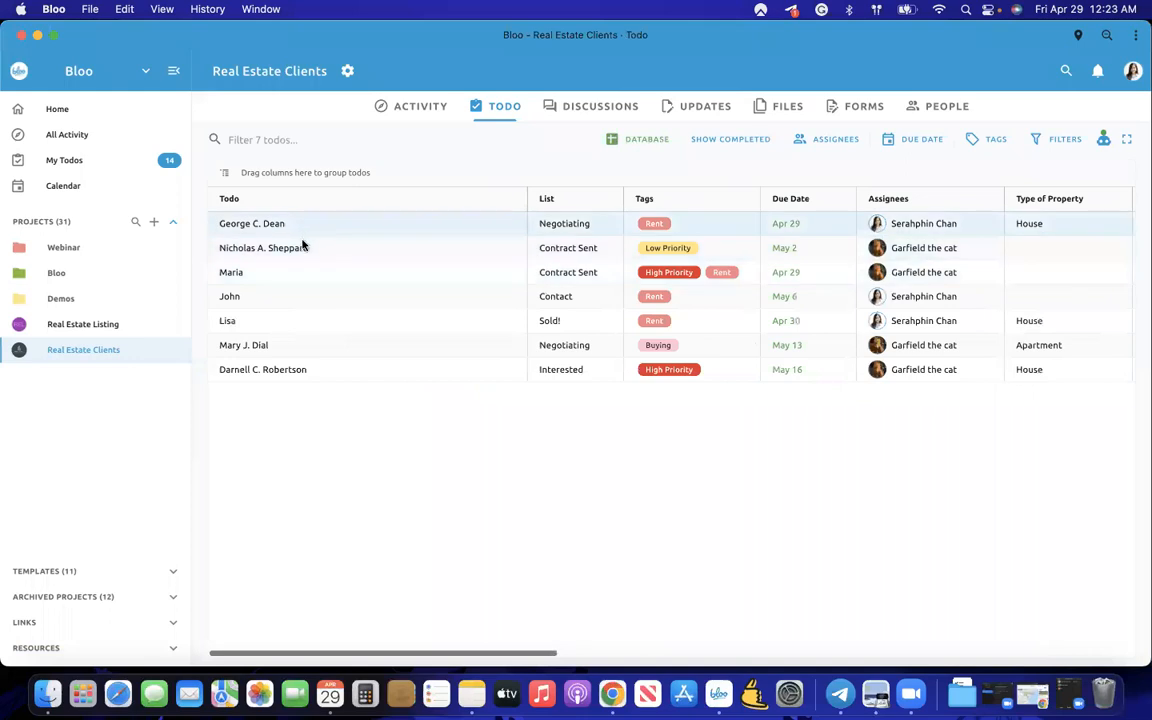
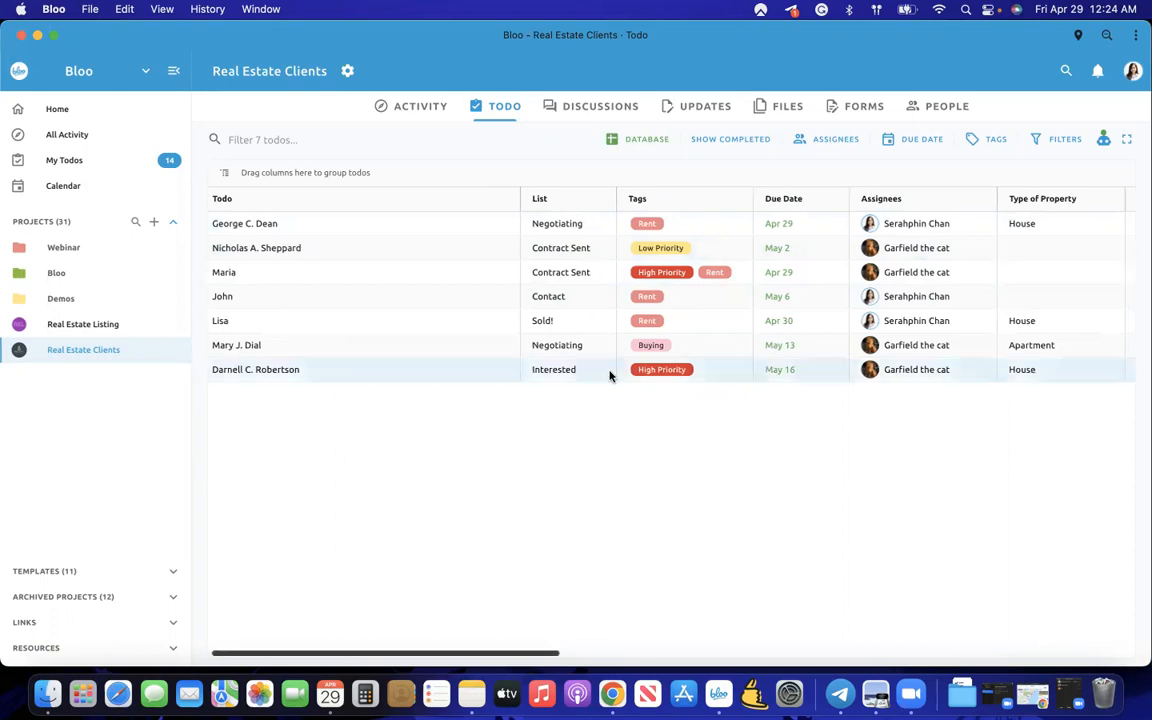
- Set the May 6 todo's payment status to Process
scroll(609, 375, "right", 5)
scroll(609, 375, "right", 3)
scroll(609, 375, "left", 10)
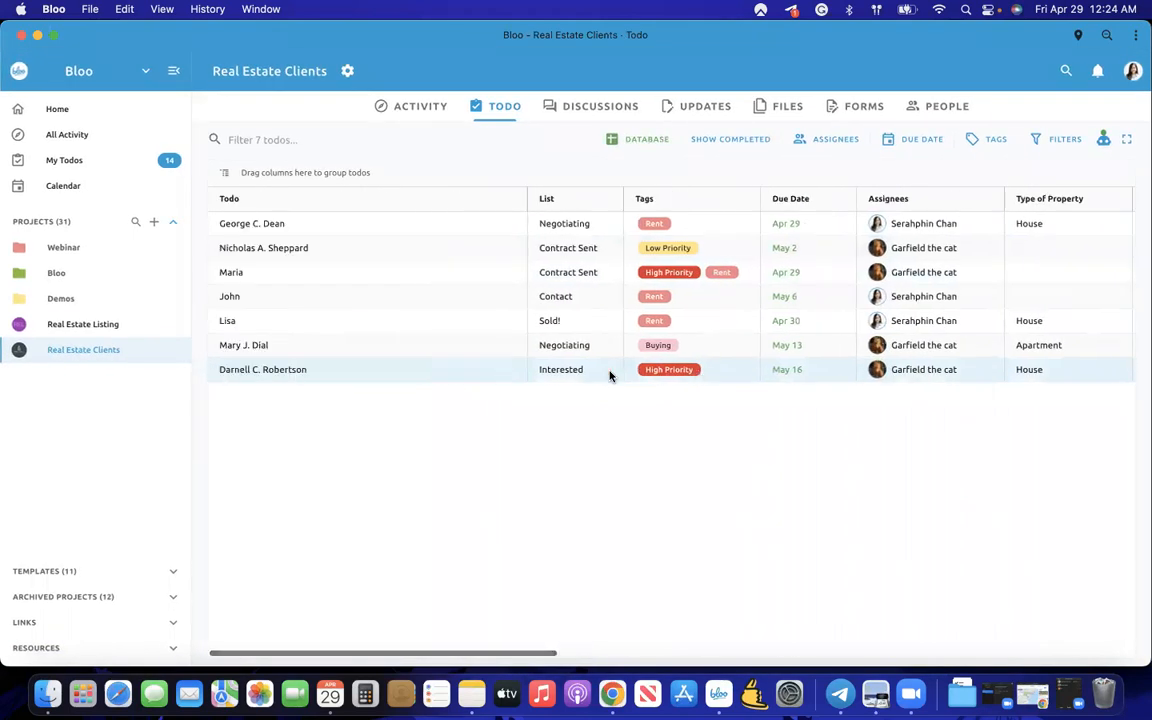
scroll(609, 375, "right", 8)
scroll(609, 375, "left", 10)
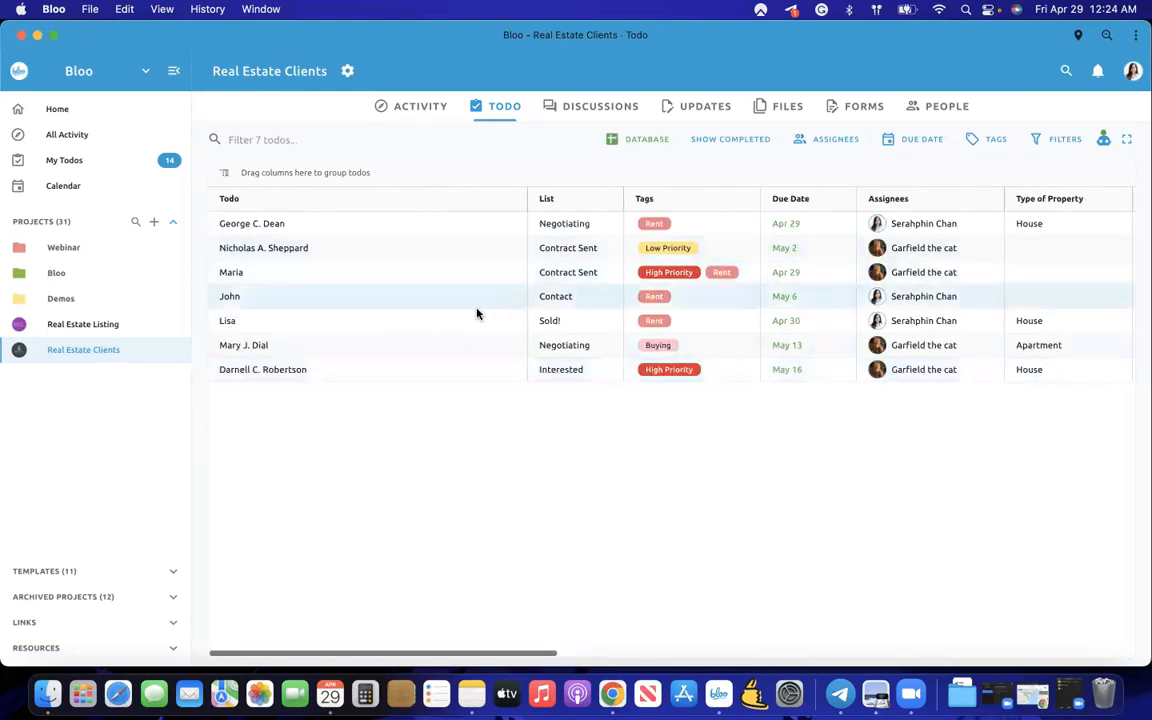
scroll(480, 323, "right", 10)
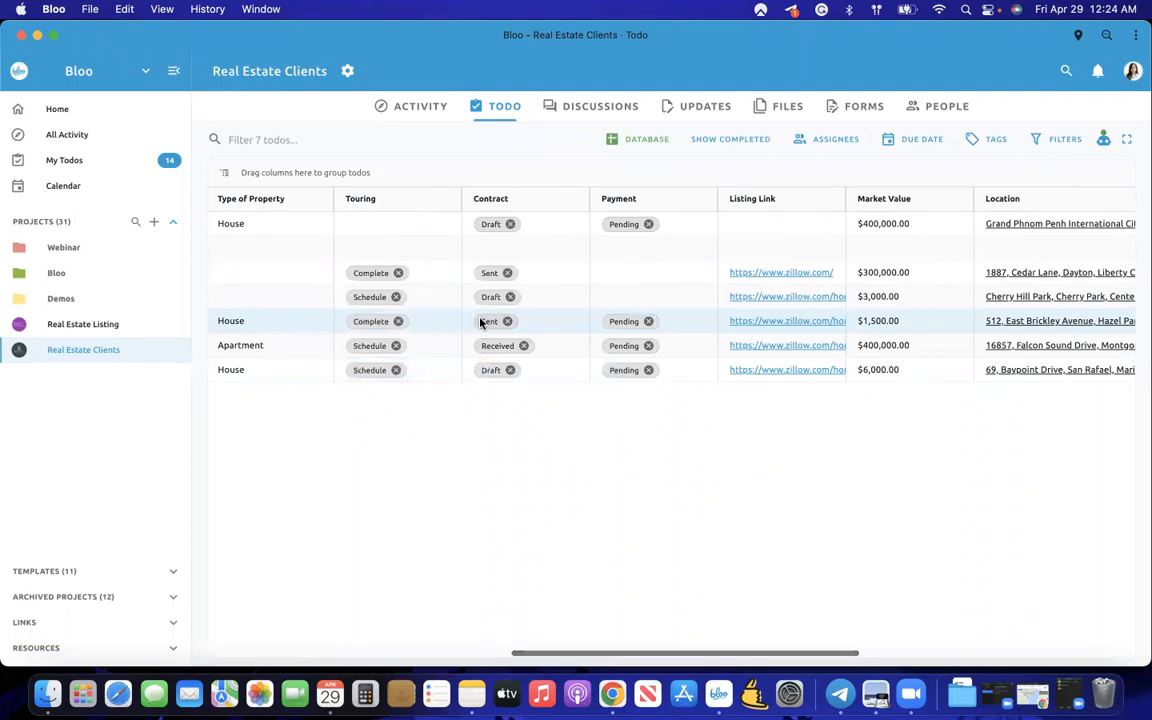
scroll(480, 323, "right", 5)
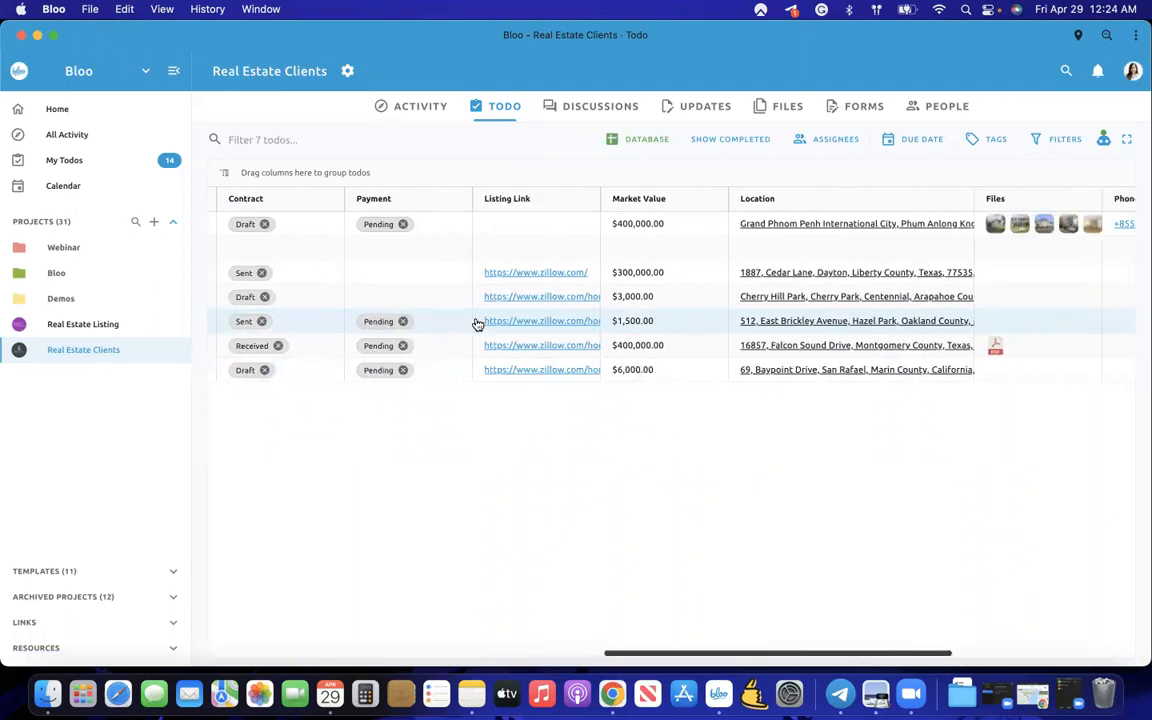
scroll(480, 323, "right", 5)
scroll(578, 332, "left", 2)
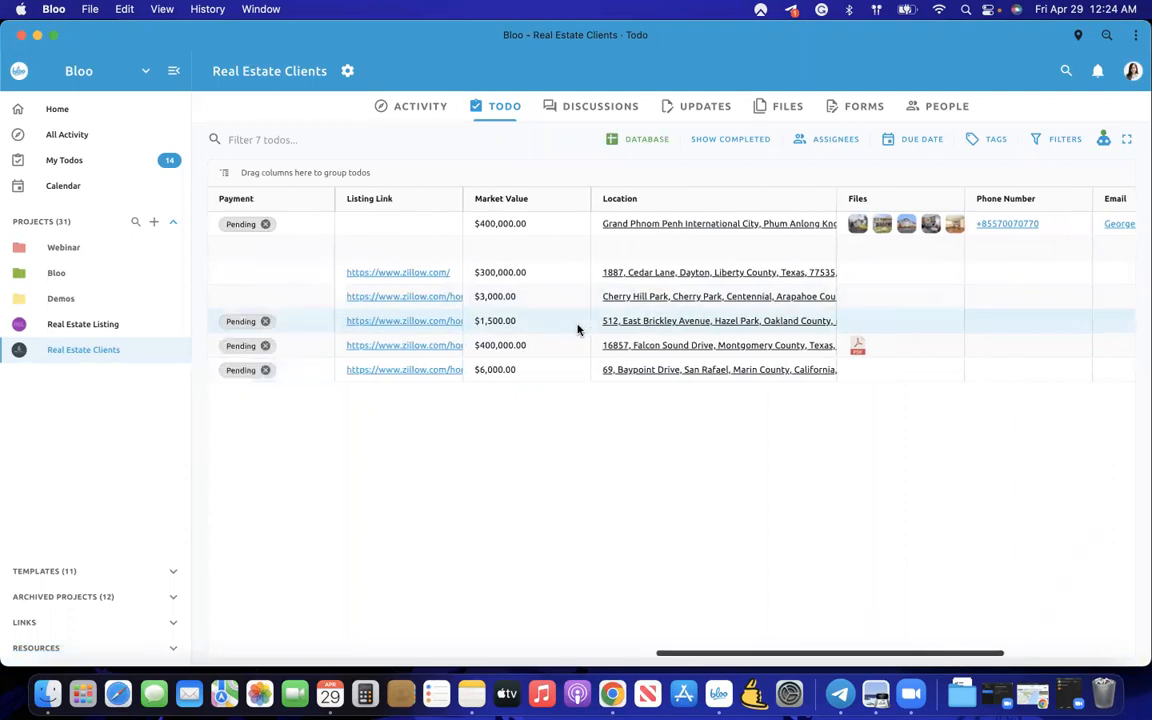
scroll(578, 330, "left", 2)
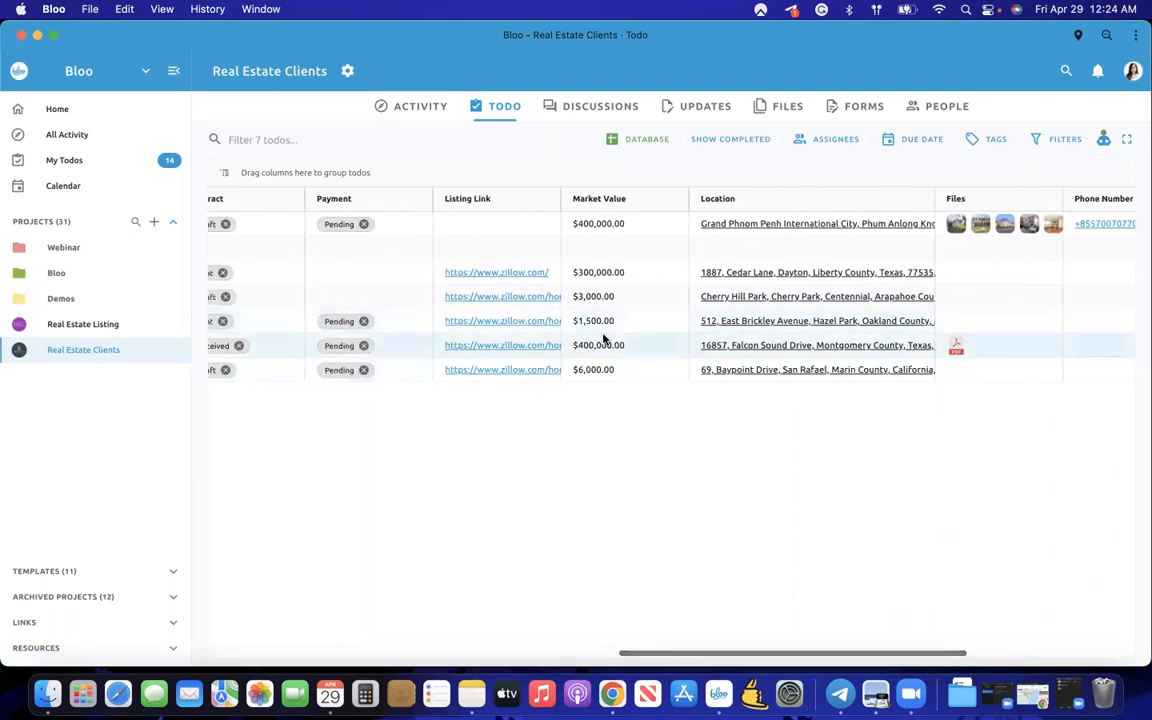
scroll(603, 338, "left", 8)
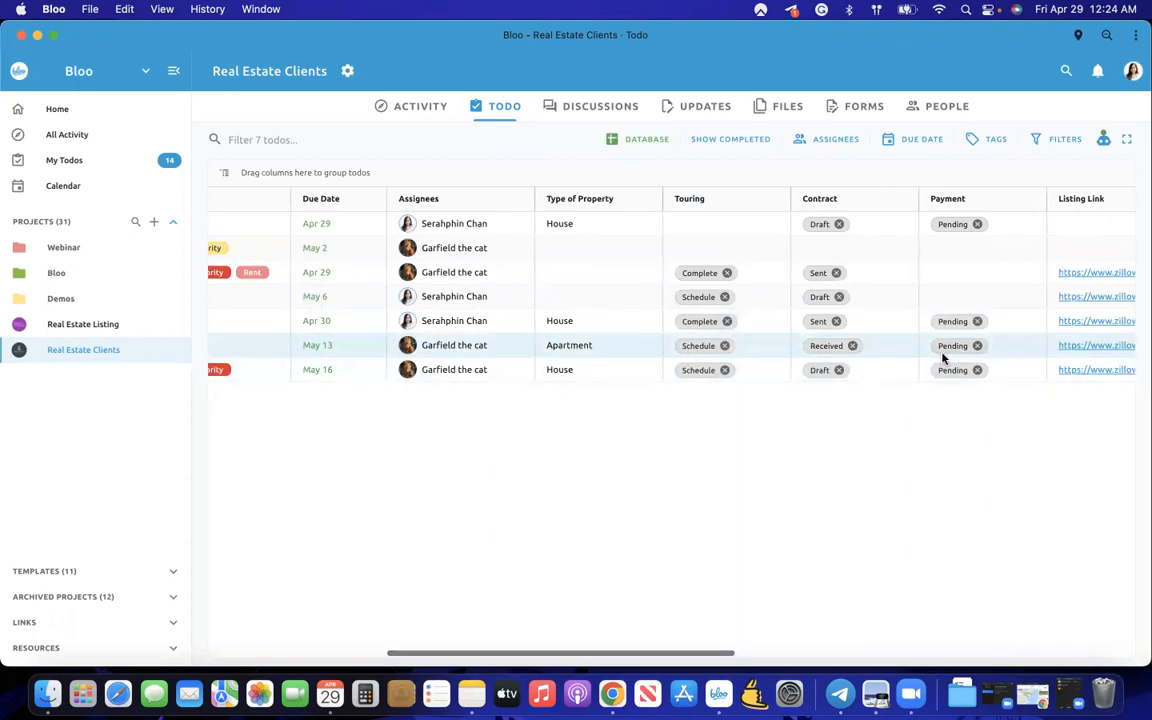
scroll(952, 365, "left", 3)
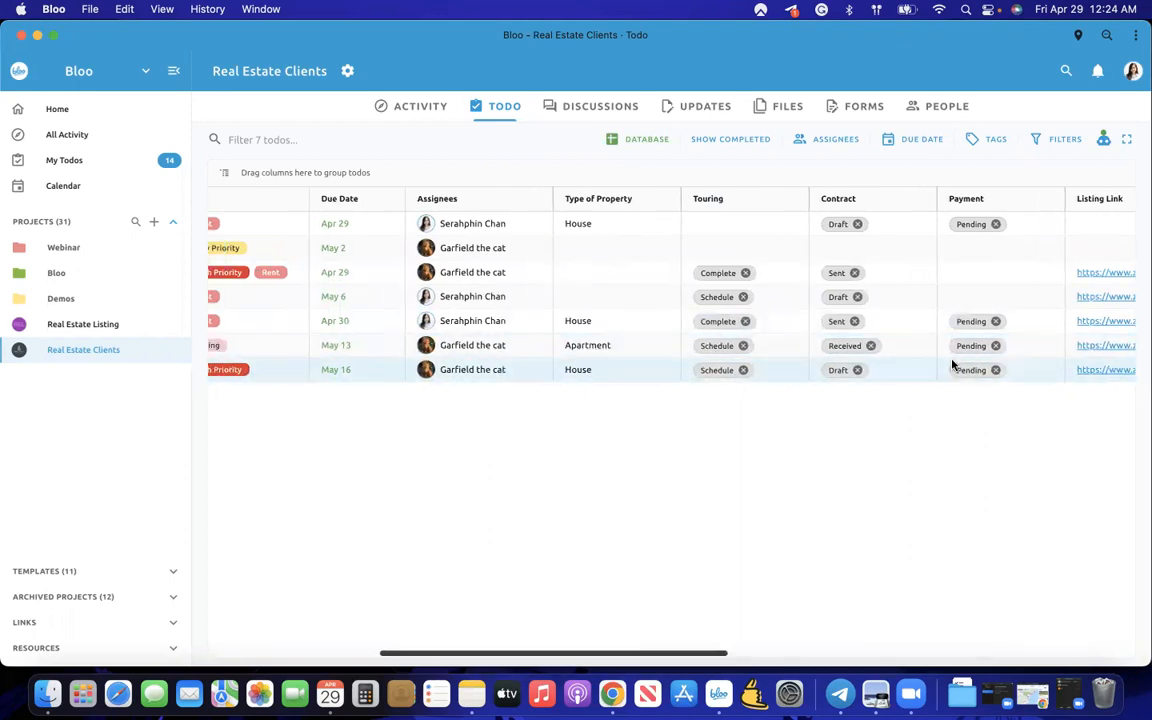
left_click(1016, 298)
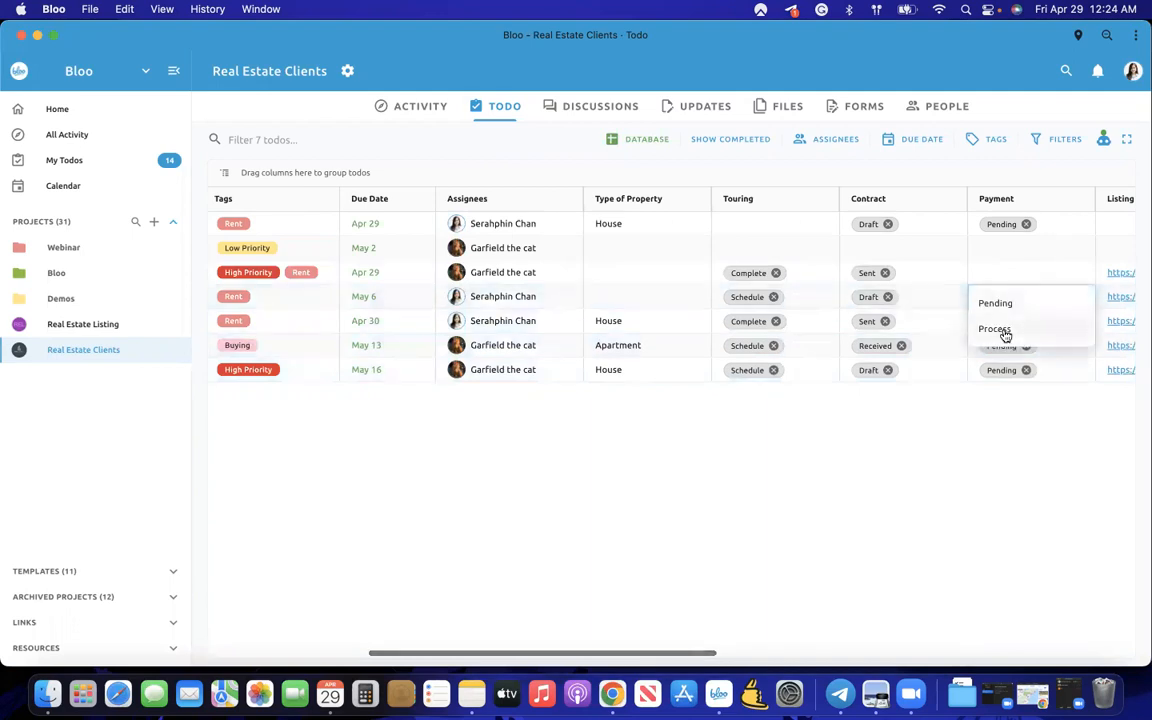
left_click(1004, 328)
double_click(1016, 277)
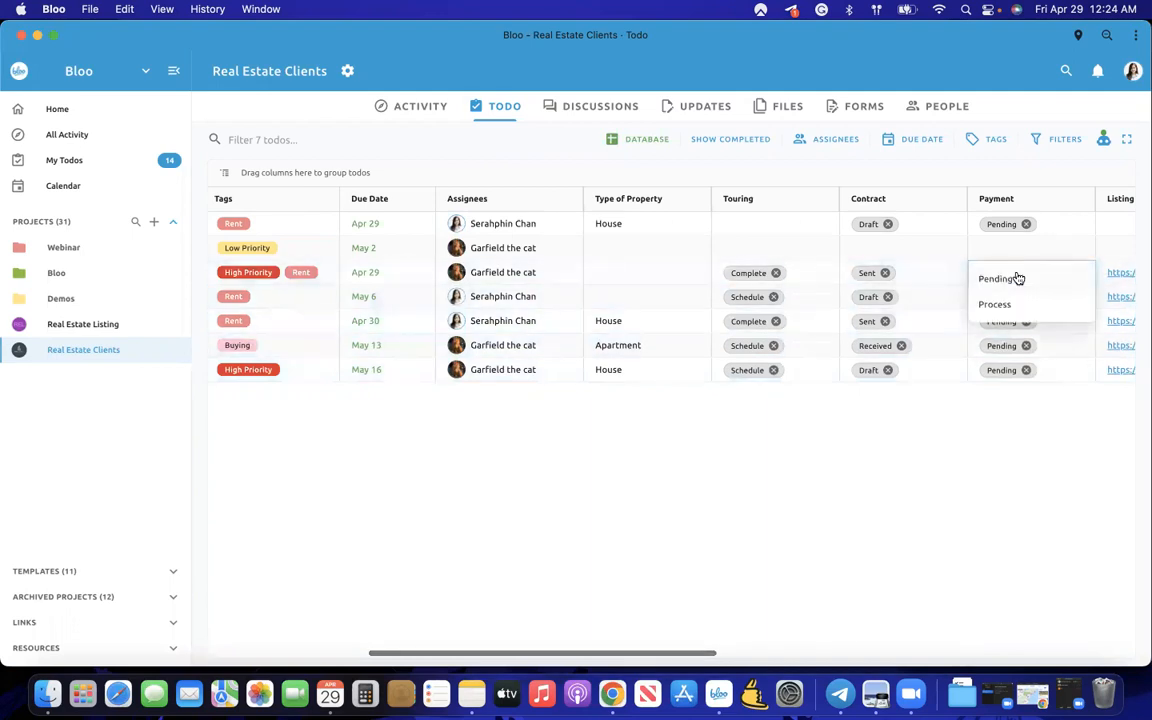
left_click(979, 413)
- Mark the May 2 todo's touring Complete and the first todo's touring Schedule
scroll(738, 434, "left", 5)
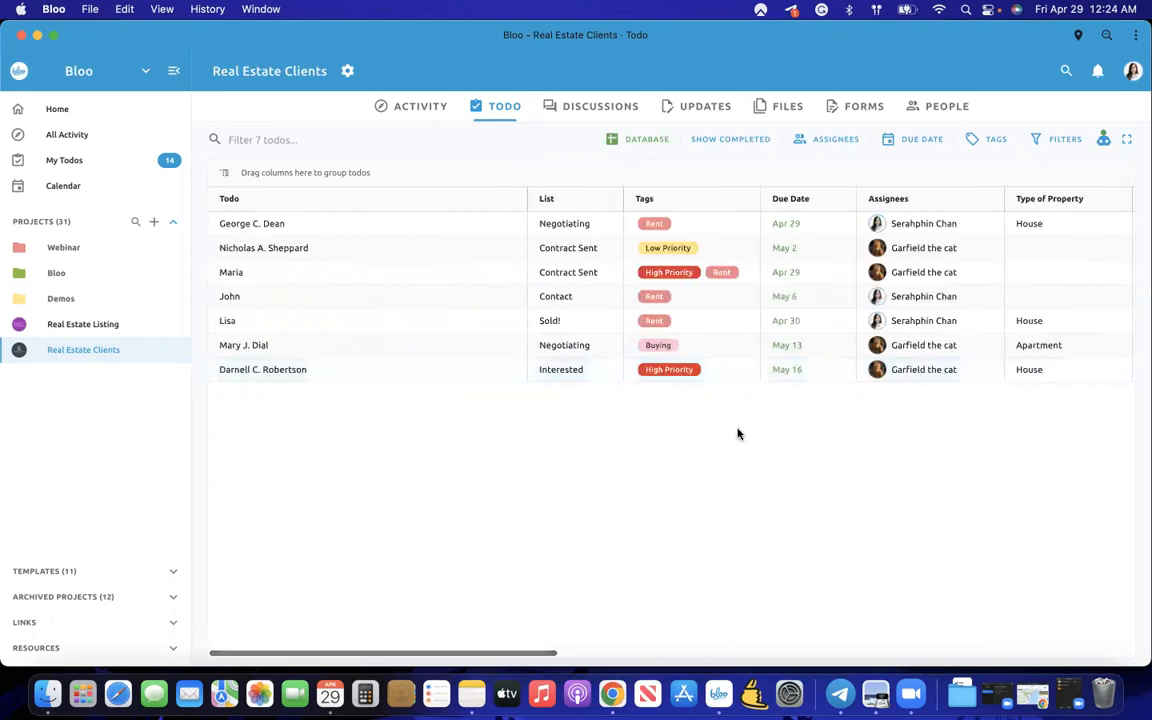
scroll(735, 430, "right", 6)
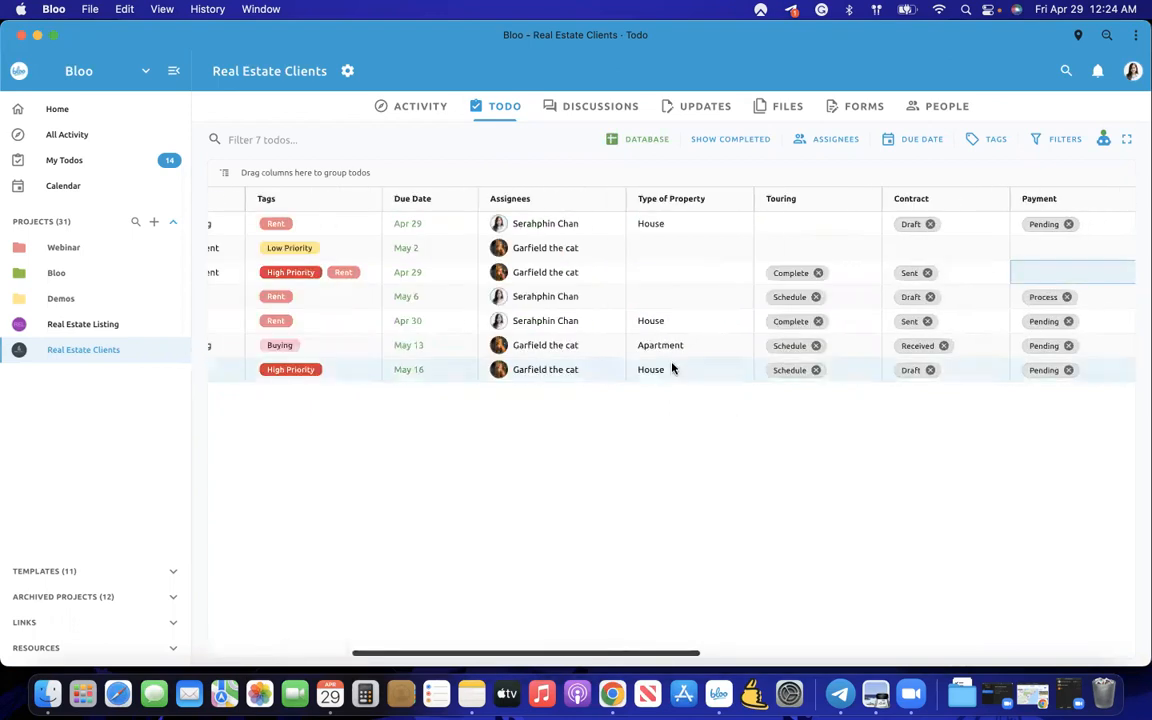
scroll(700, 340, "left", 1)
left_click(834, 249)
left_click(830, 247)
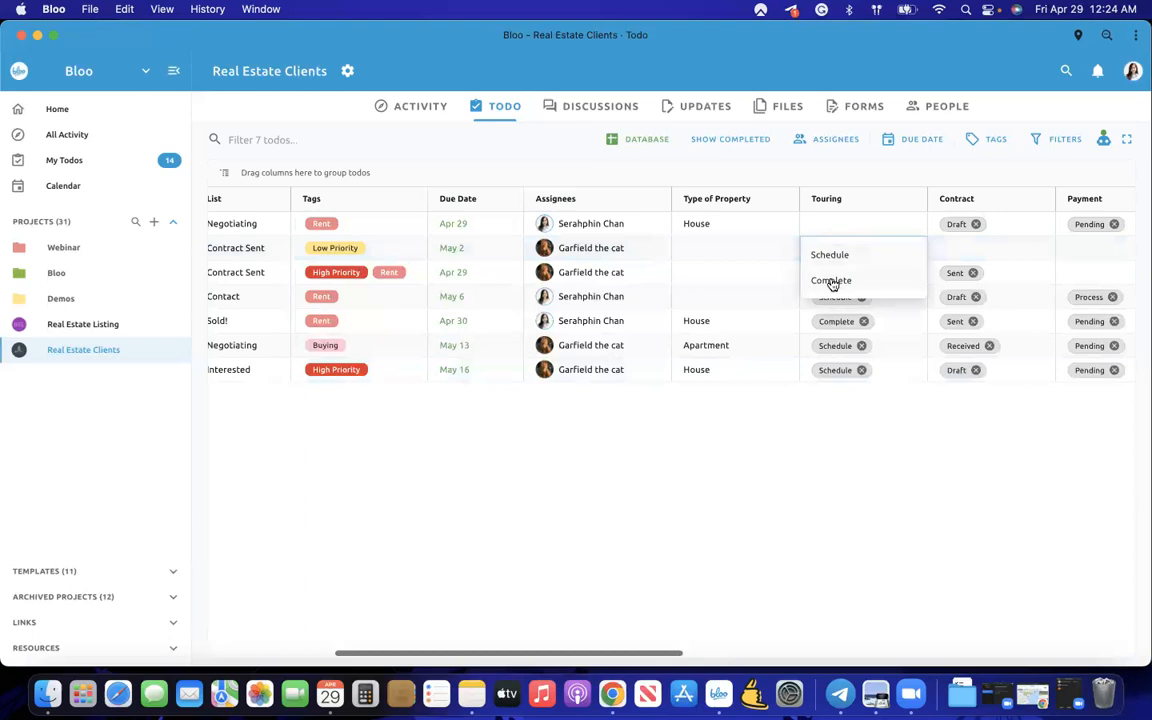
left_click(830, 282)
left_click(832, 221)
left_click(830, 230)
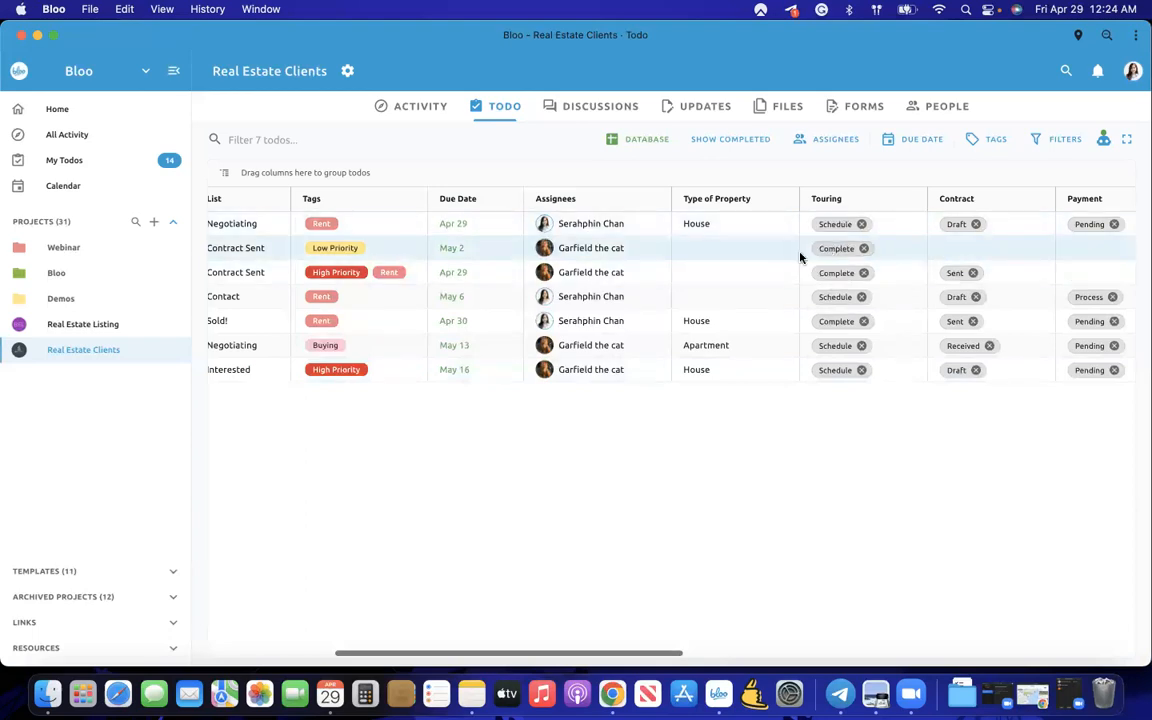
- Set the May 2 todo's contract status to Draft
left_click(944, 255)
left_click(944, 257)
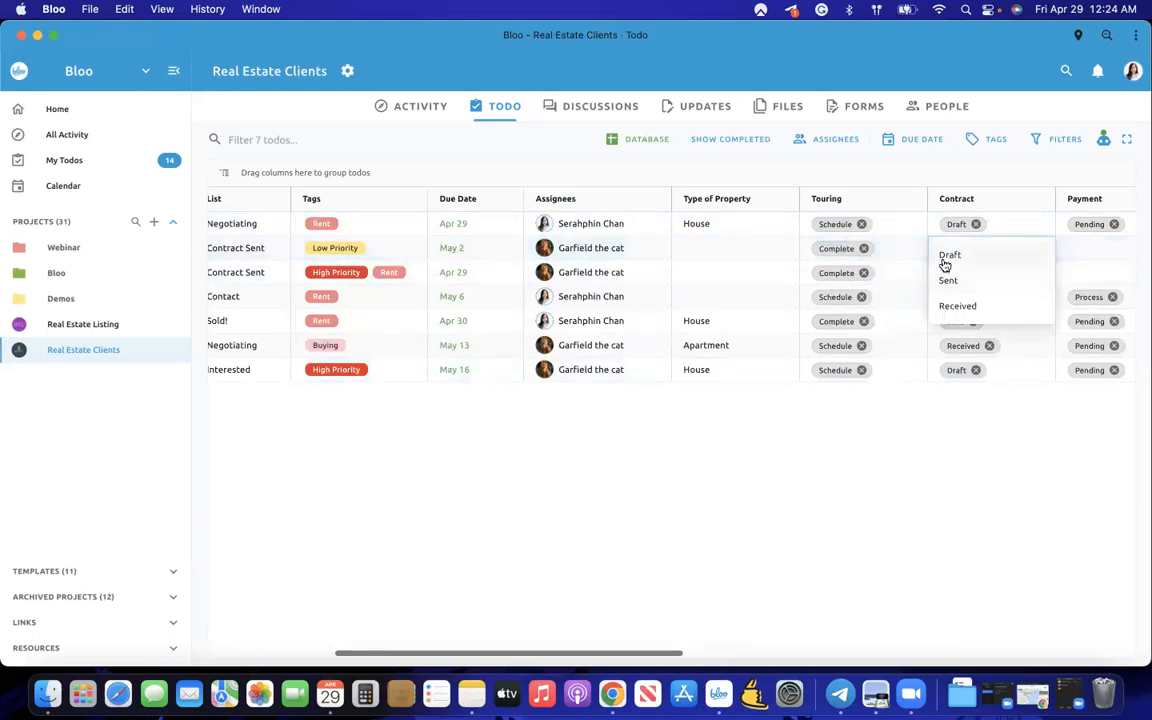
left_click(946, 255)
scroll(917, 327, "left", 5)
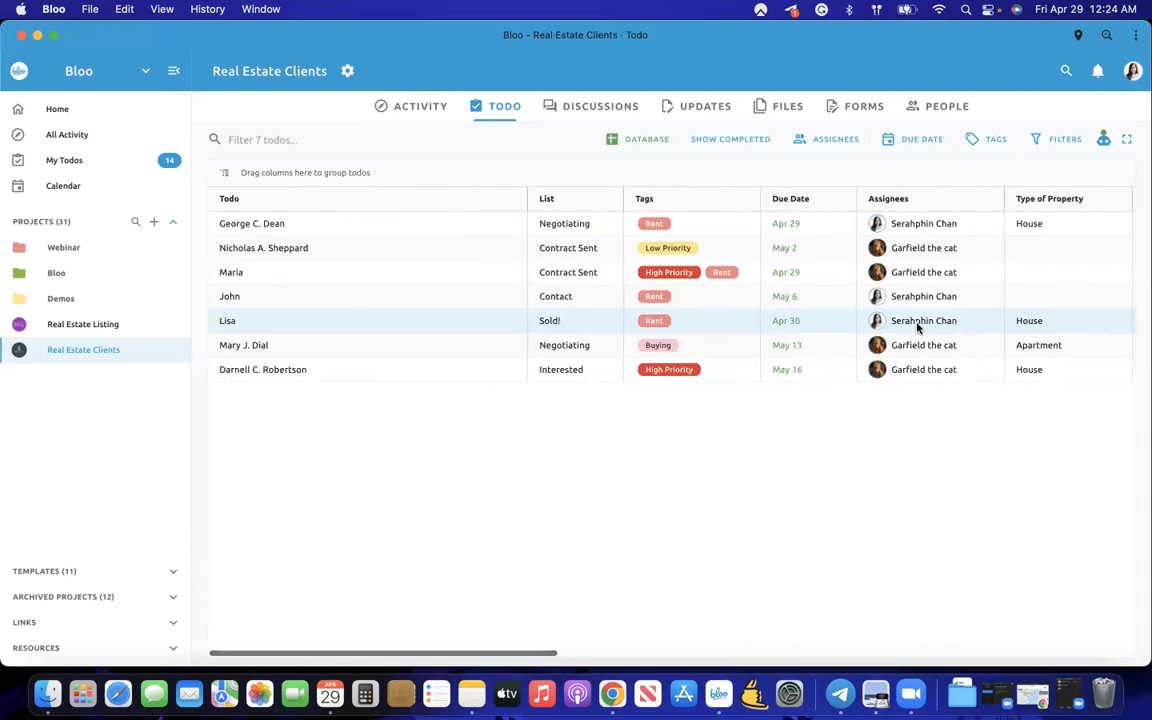
scroll(917, 327, "right", 10)
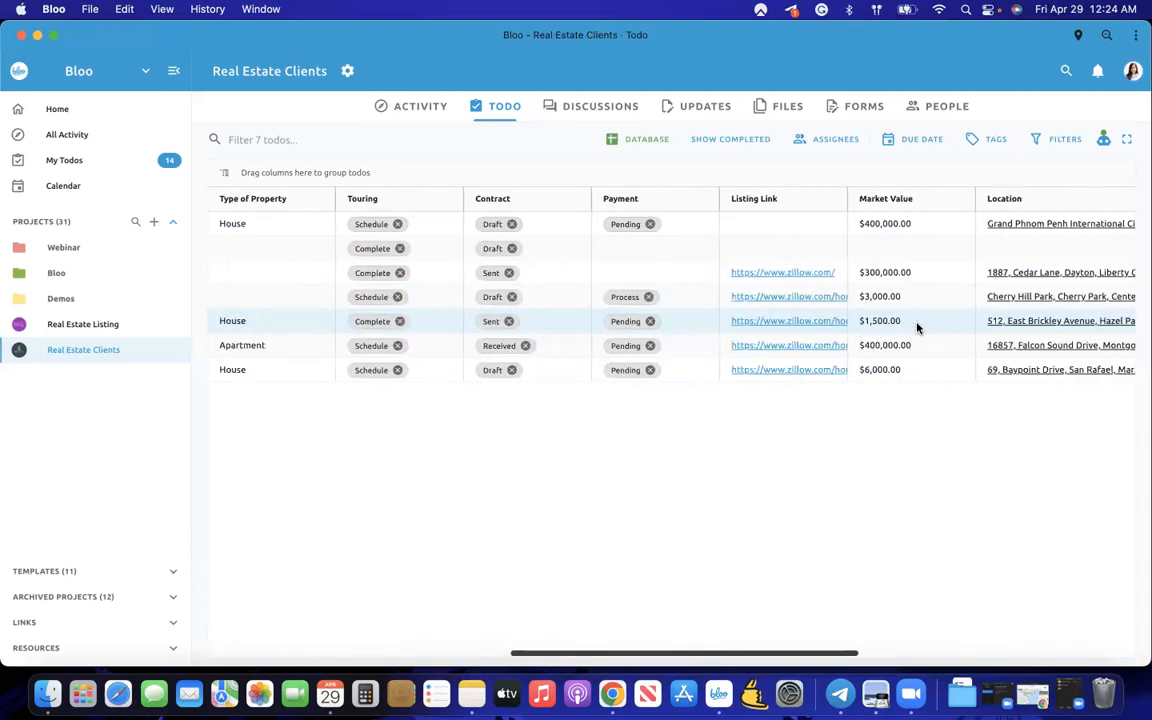
scroll(917, 327, "left", 6)
scroll(917, 327, "left", 5)
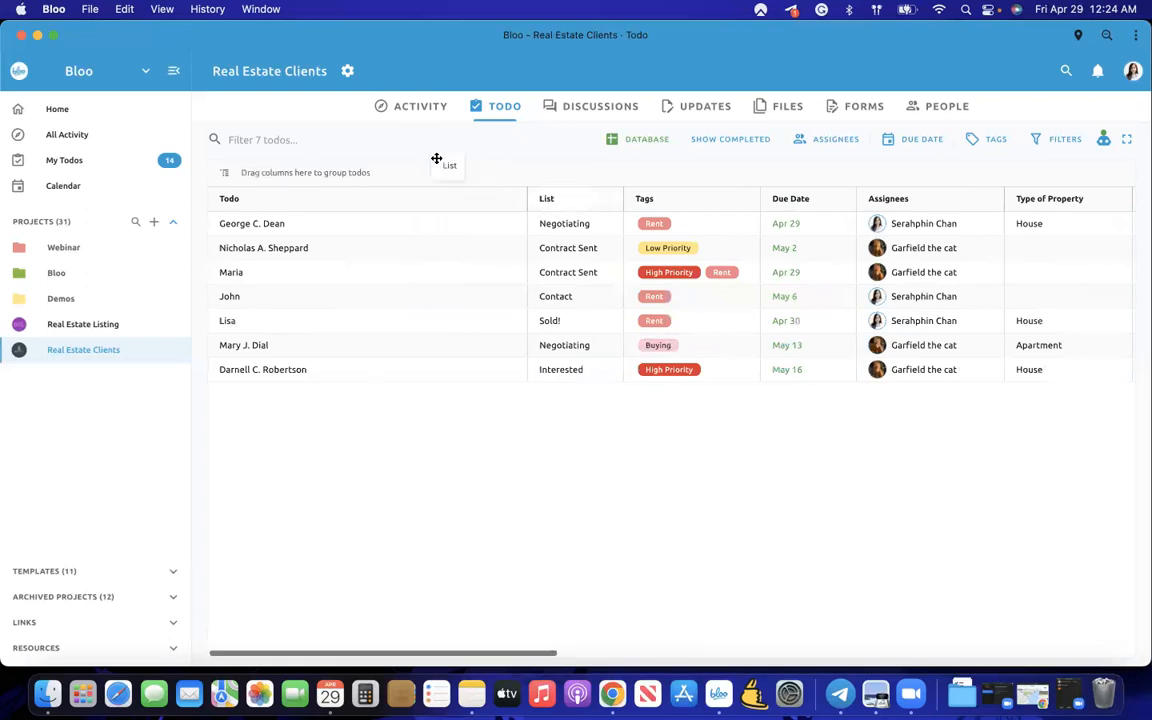
- Group the todos by List status and peek into the Contract Sent, Sold! and Negotiating groups
left_click_drag(533, 197, 300, 174)
left_click(223, 225)
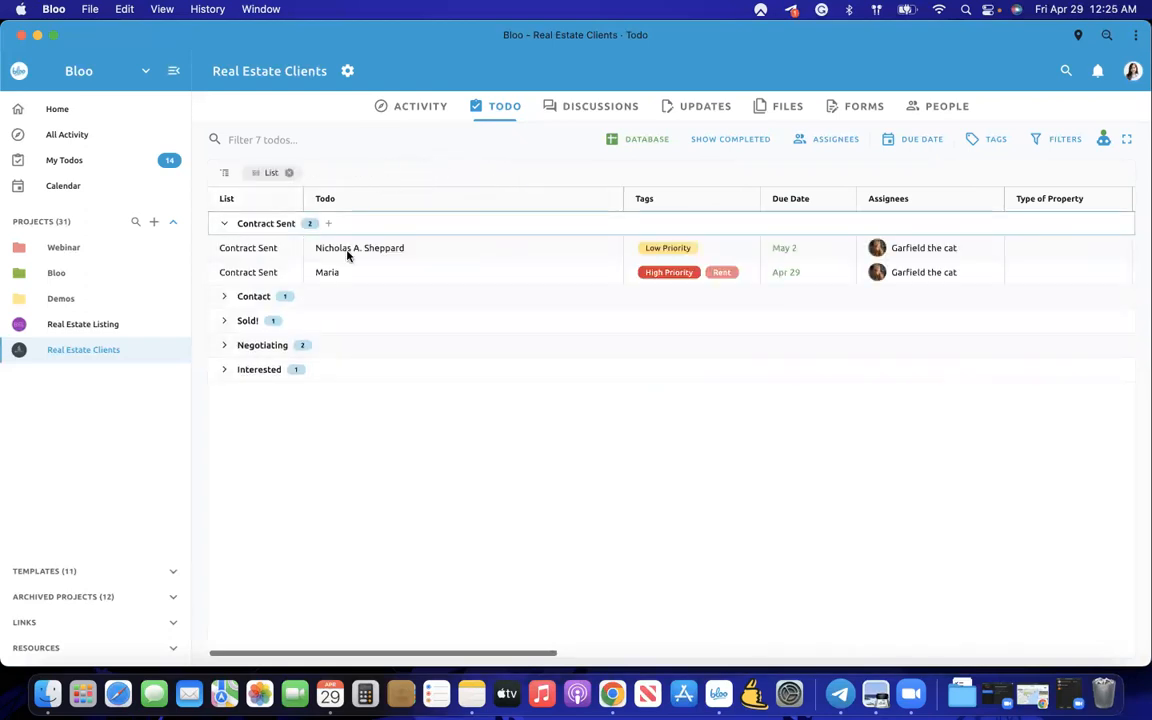
left_click(226, 224)
left_click(225, 249)
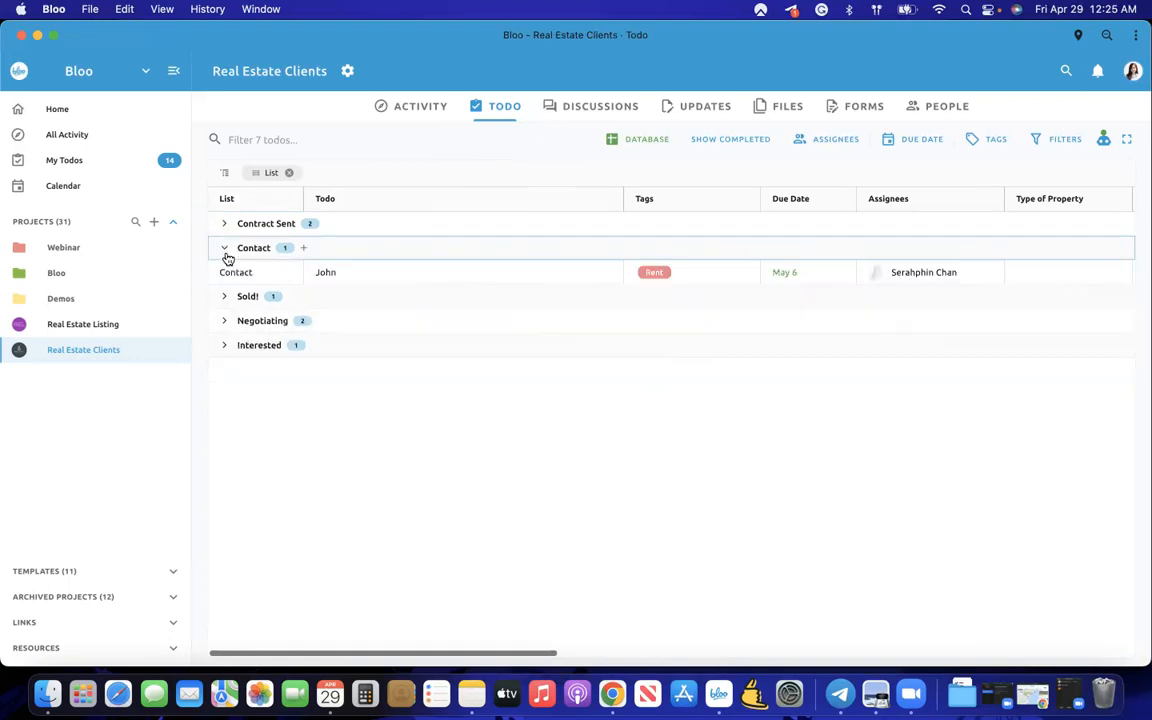
left_click(226, 297)
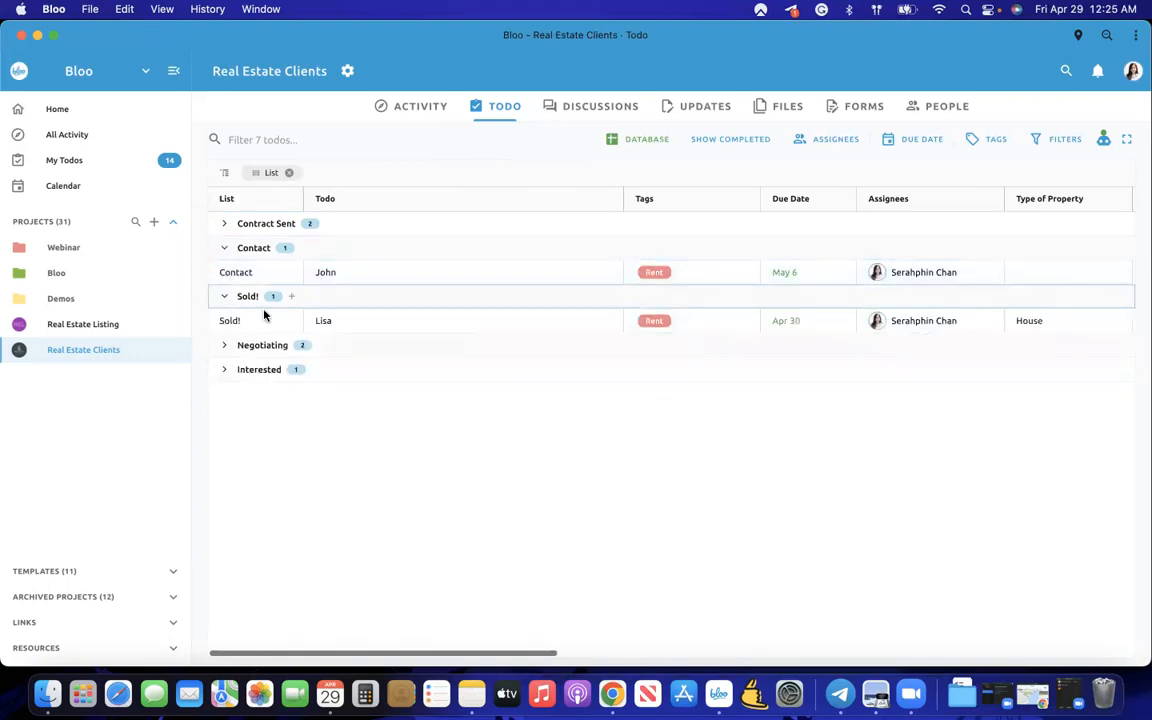
left_click(223, 297)
left_click(224, 323)
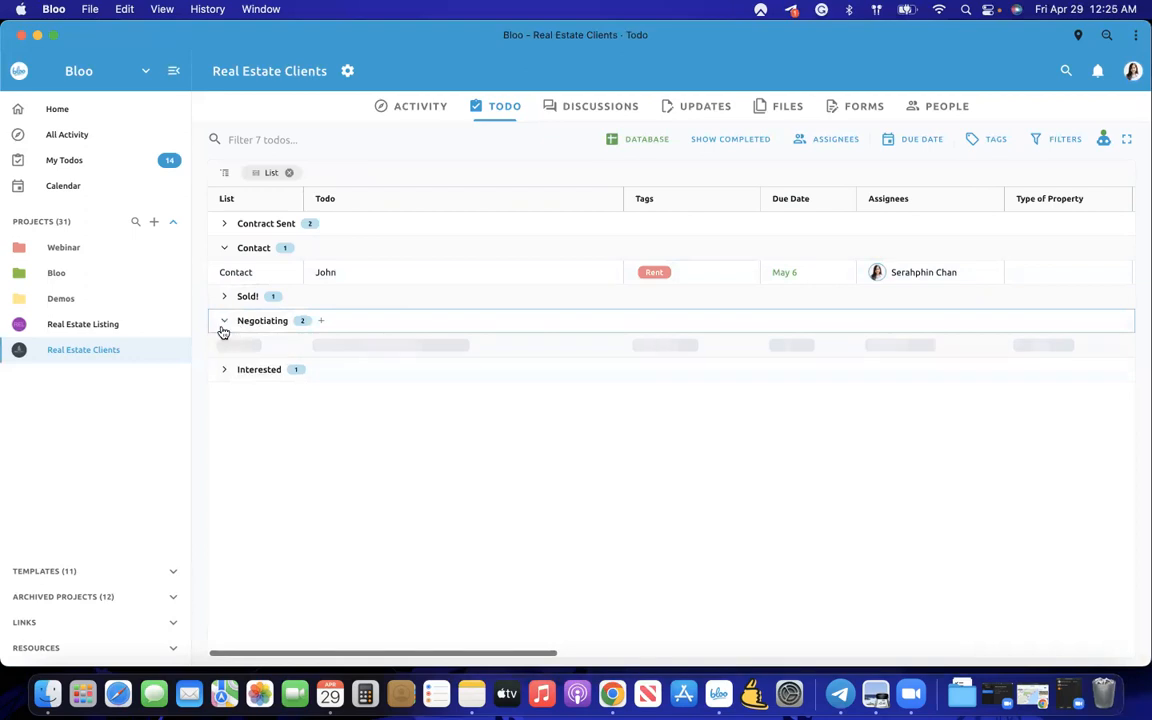
left_click(224, 324)
- Start a new todo row in the expanded Contact group
left_click(304, 250)
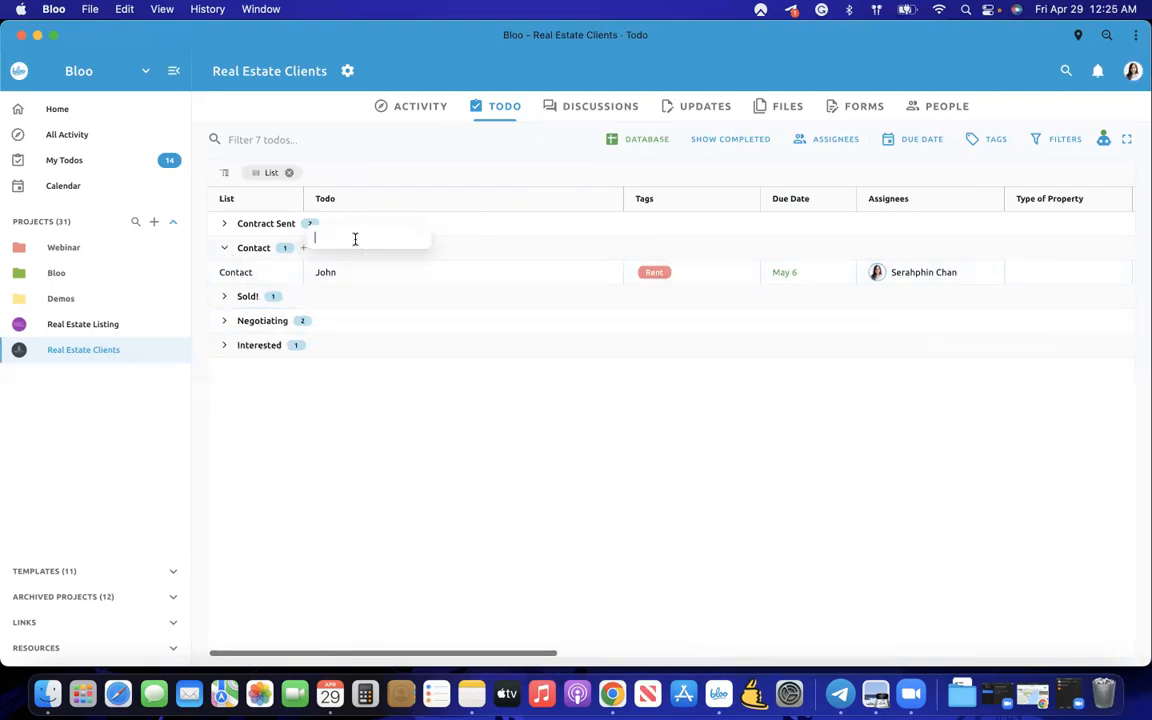
left_click(360, 437)
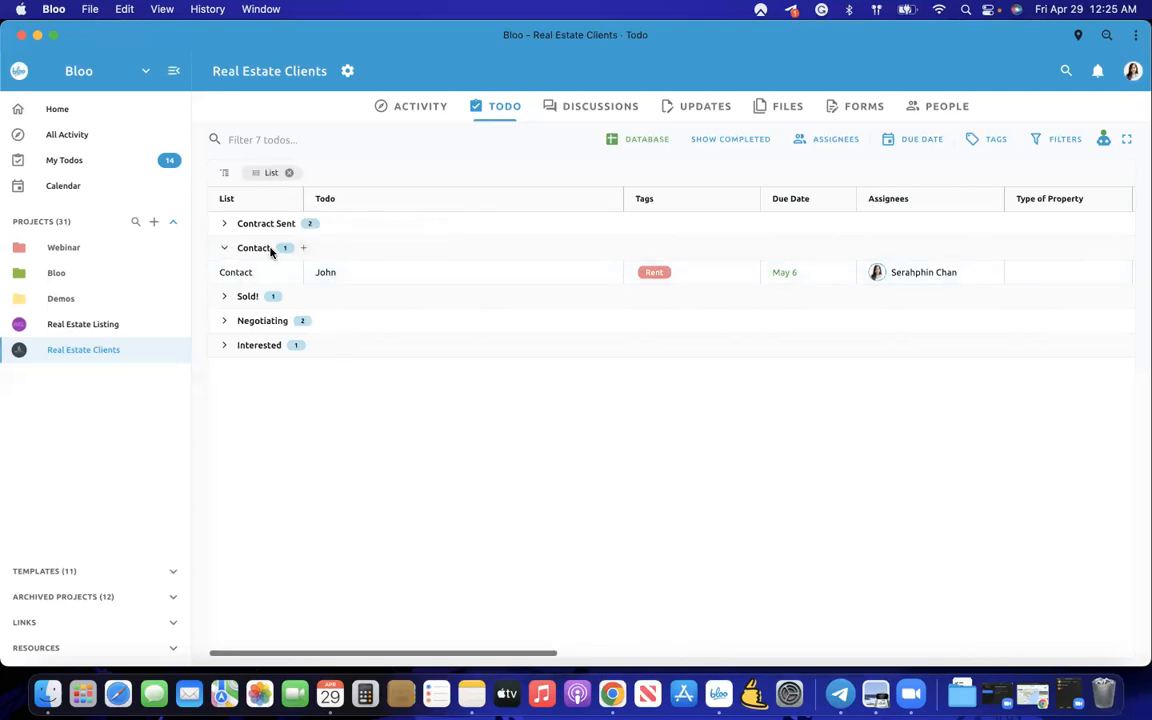
left_click(308, 250)
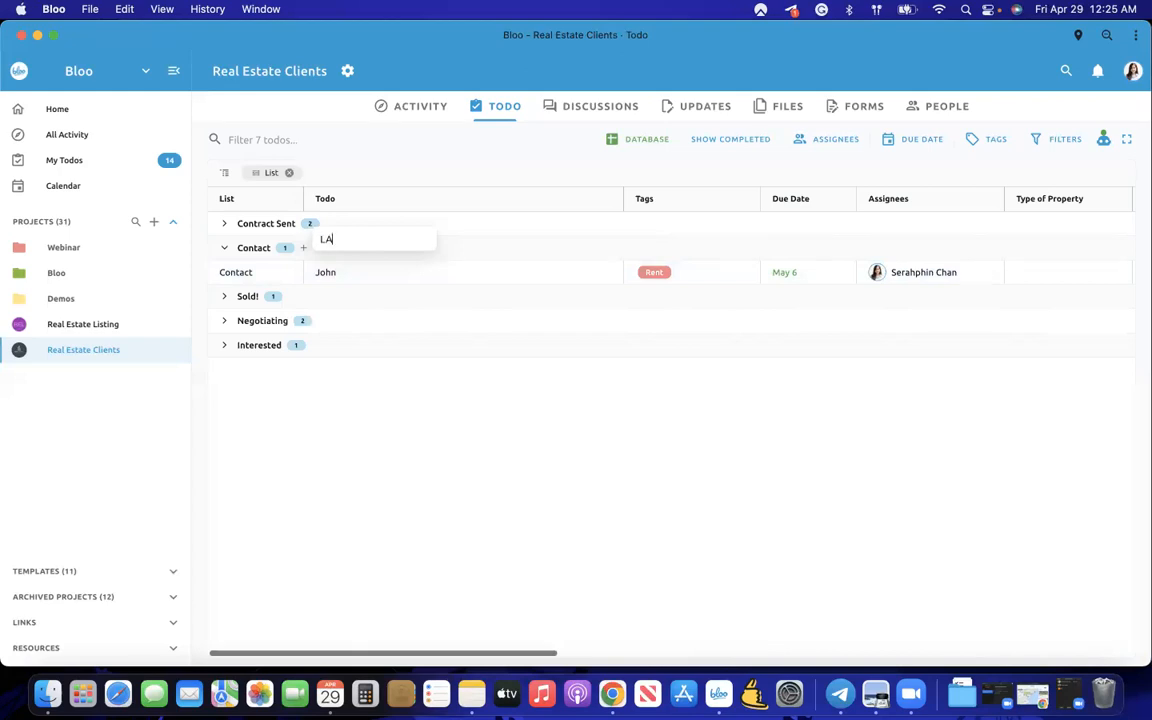
- Name the new Contact todo with the client's first name, tag it Buying, and set due date May 5
type("Laura")
key("Return")
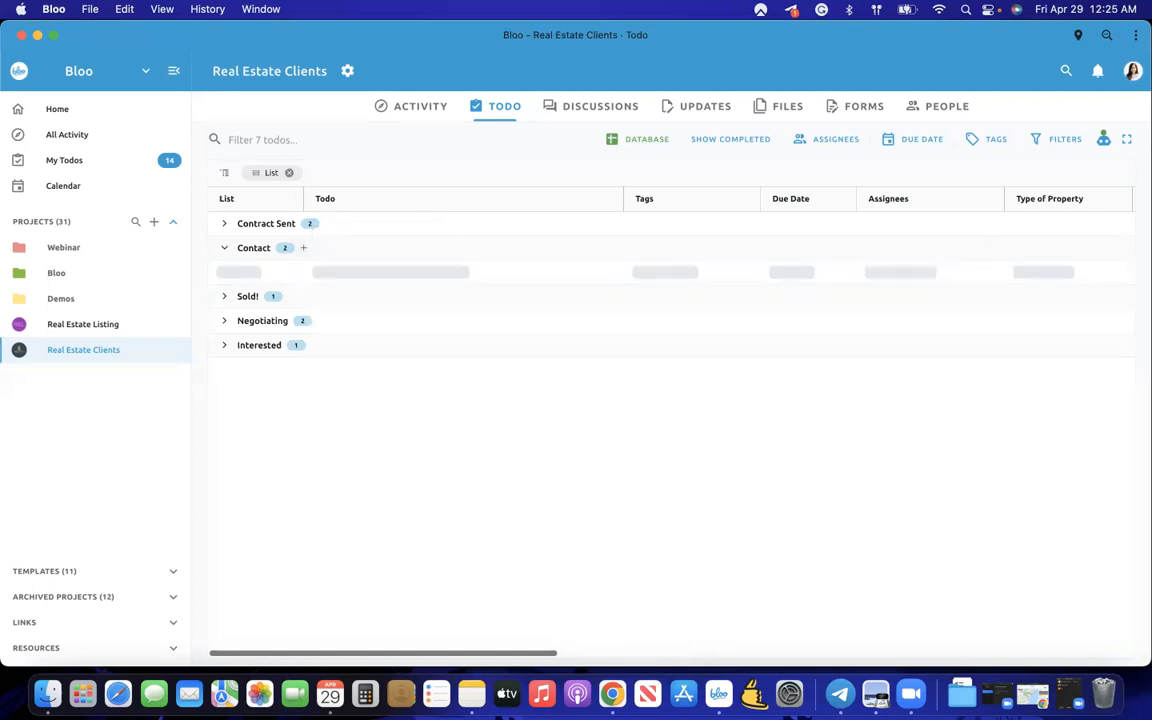
left_click(673, 272)
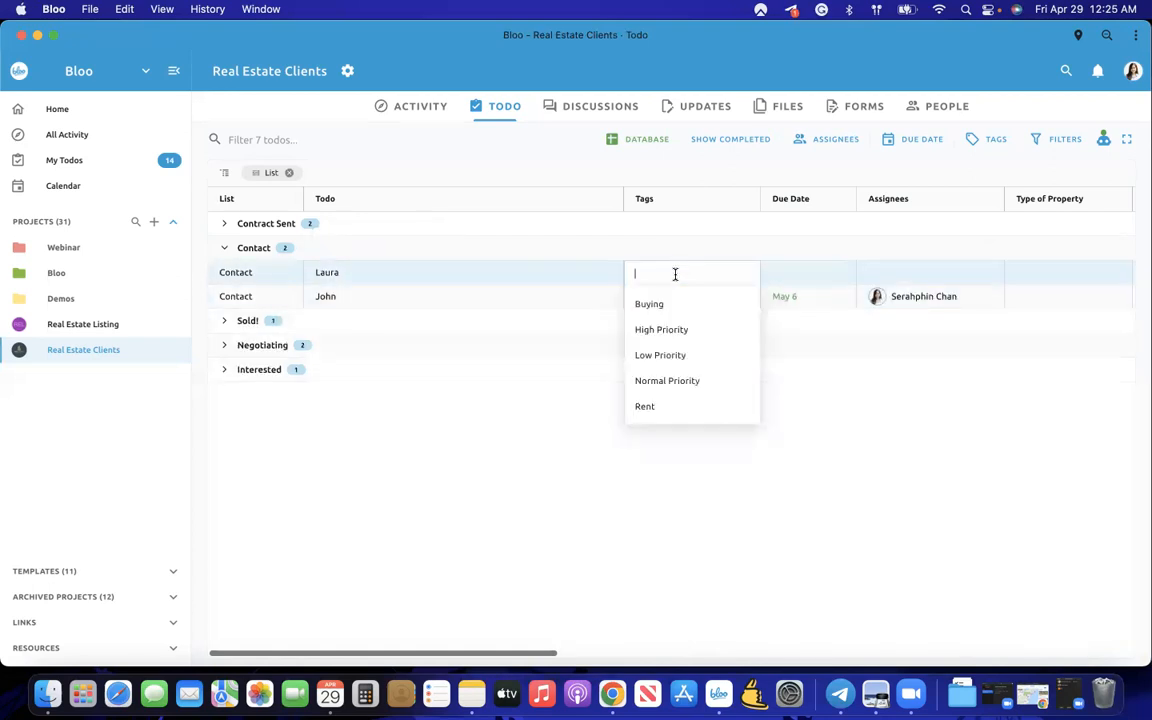
left_click(673, 303)
left_click(796, 280)
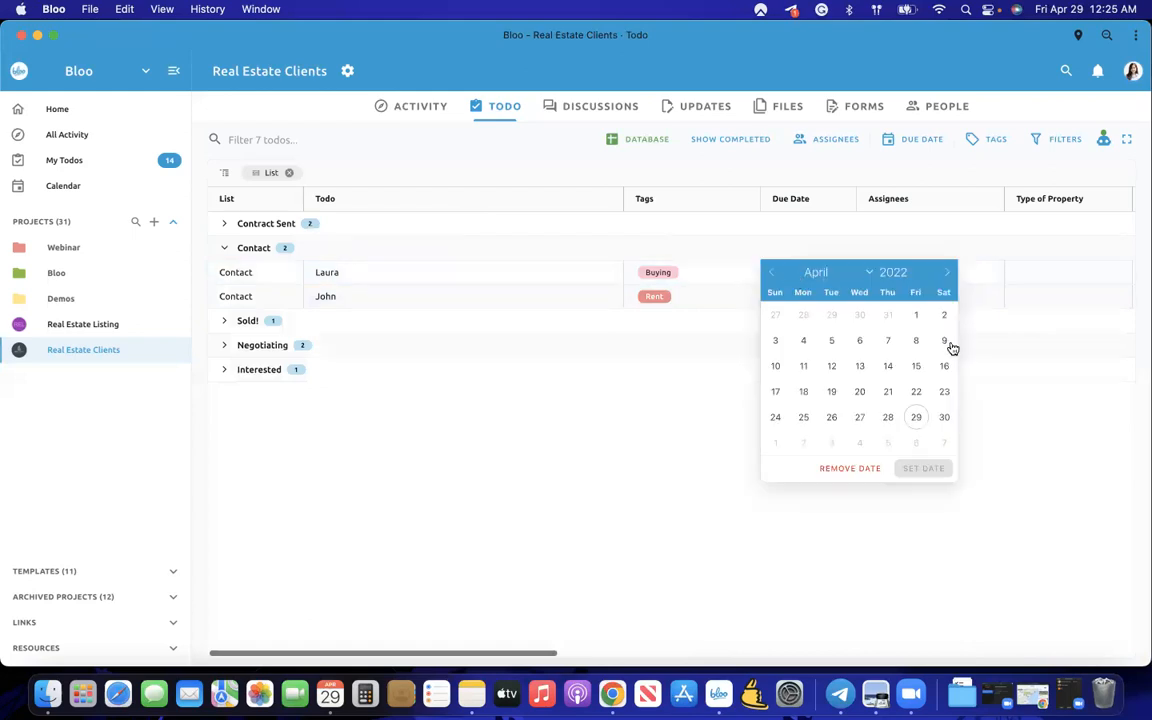
left_click(946, 273)
left_click(887, 315)
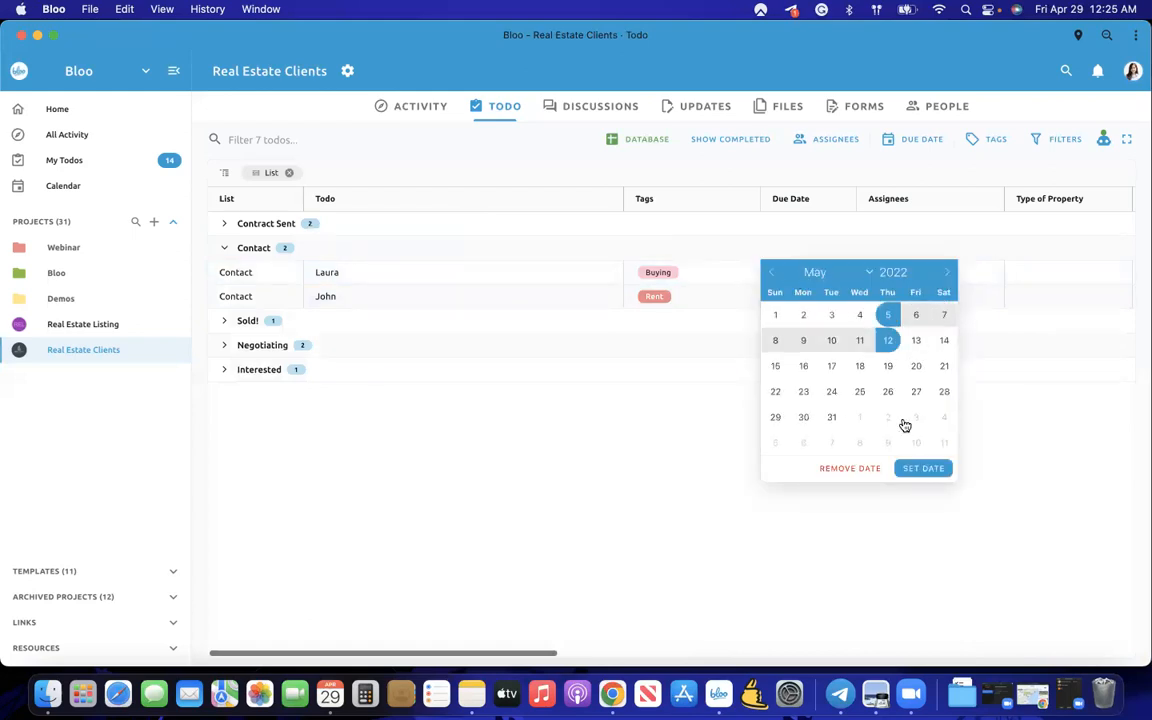
left_click(920, 470)
- Assign the todo to Garfield the cat and set its property type to House
left_click(900, 271)
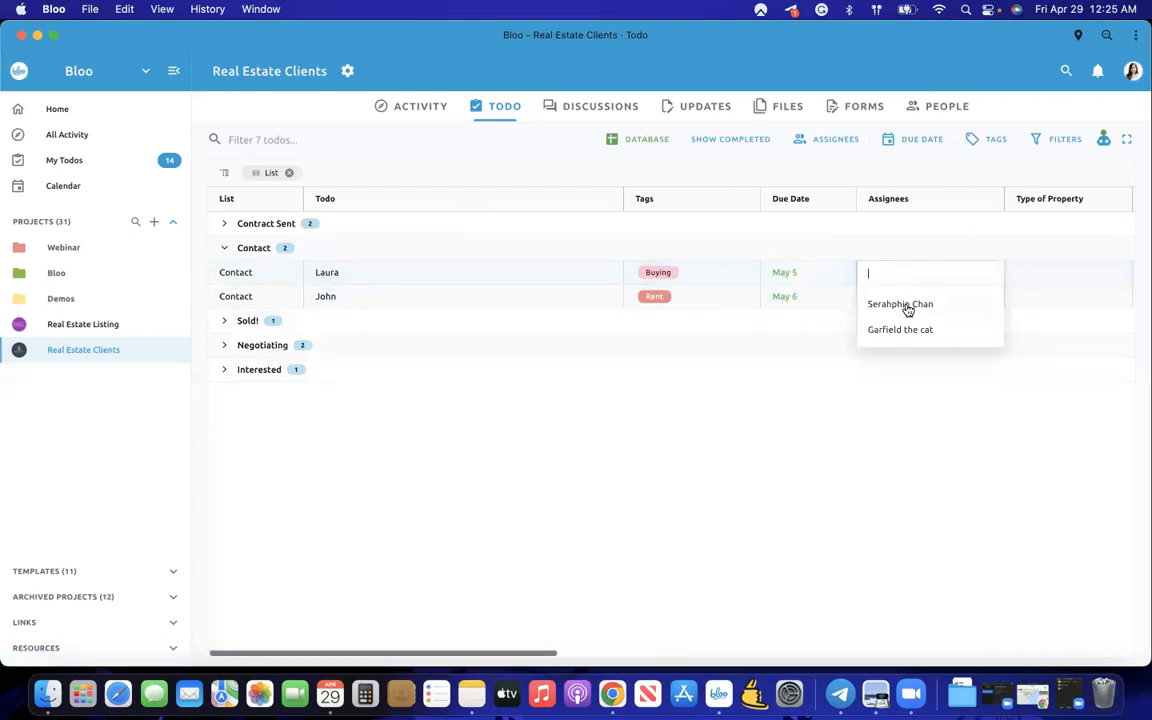
left_click(905, 329)
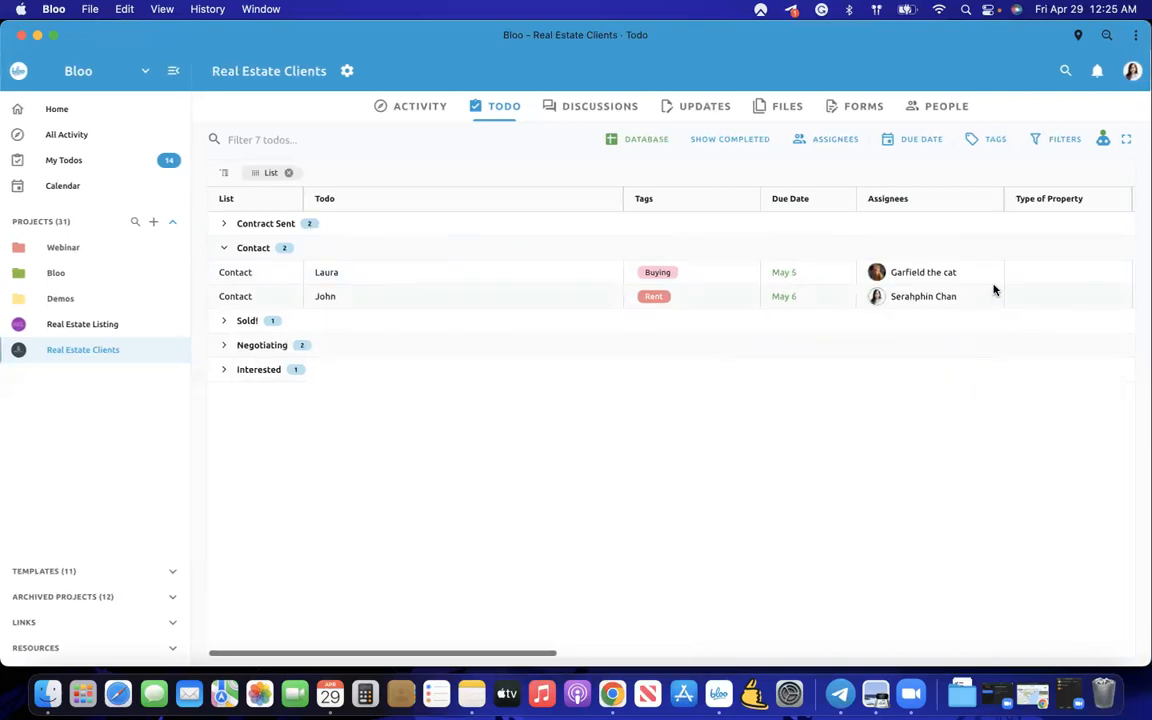
scroll(960, 285, "right", 3)
left_click(894, 273)
type("House")
key("Return")
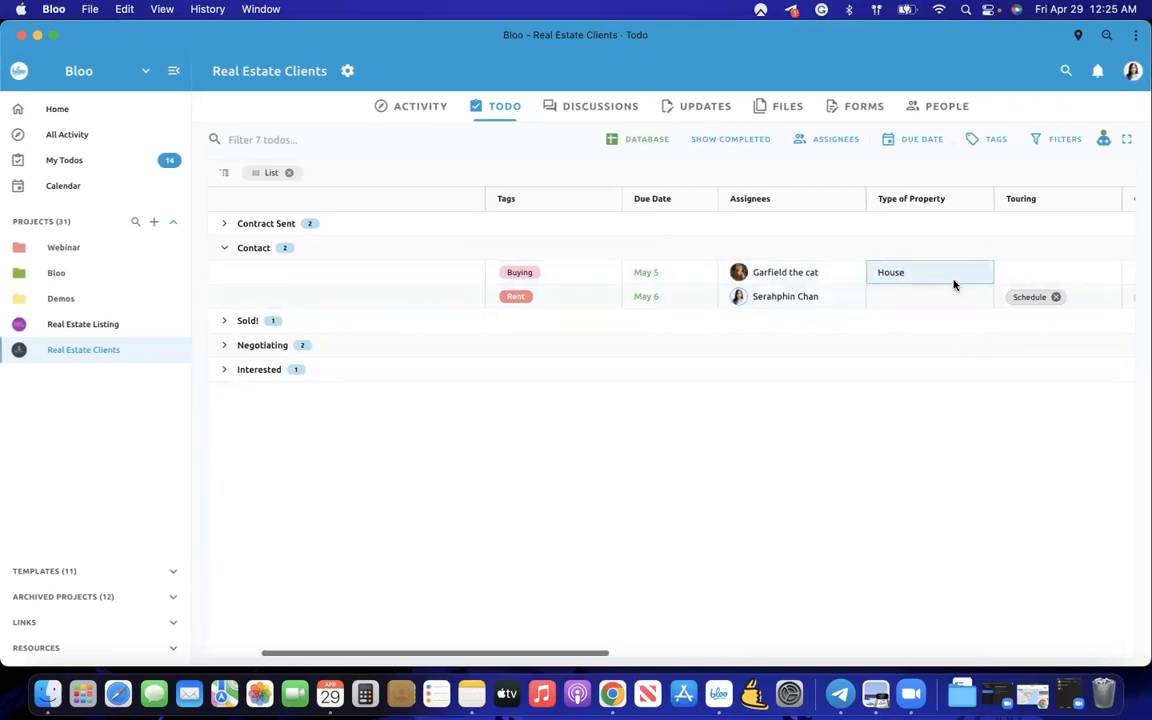
- Mark the new todo's contract status as Sent
scroll(877, 273, "right", 3)
double_click(847, 270)
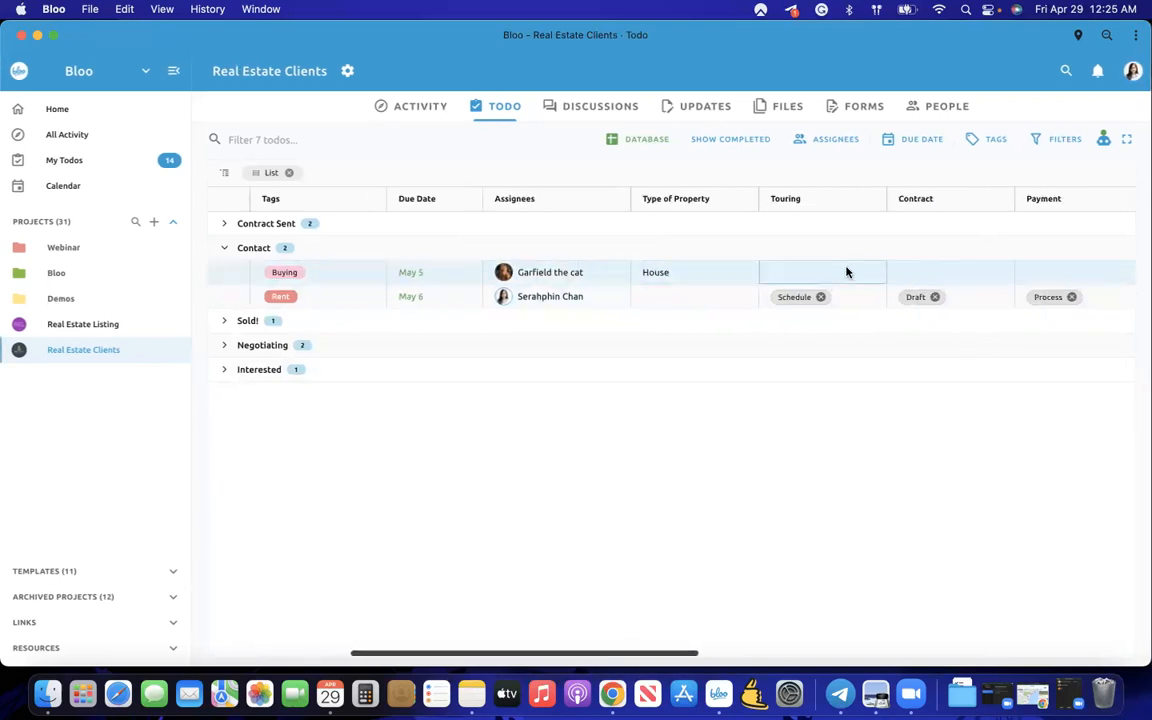
left_click(870, 421)
left_click(937, 282)
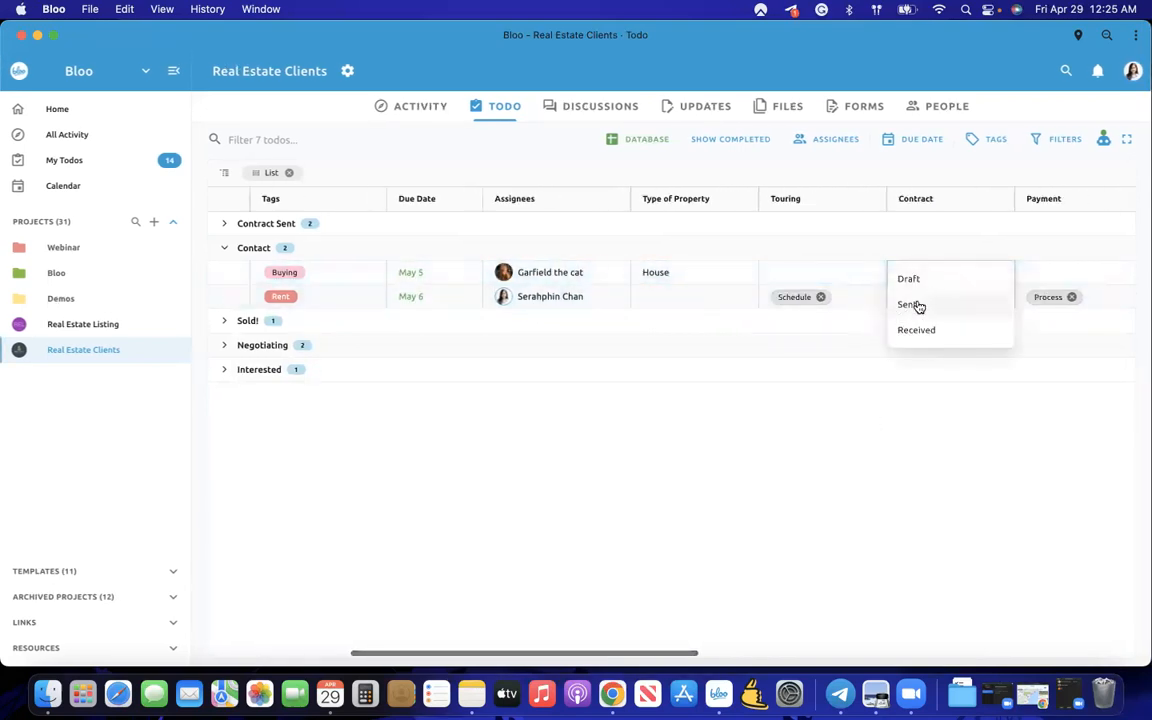
left_click(931, 313)
scroll(1010, 271, "right", 10)
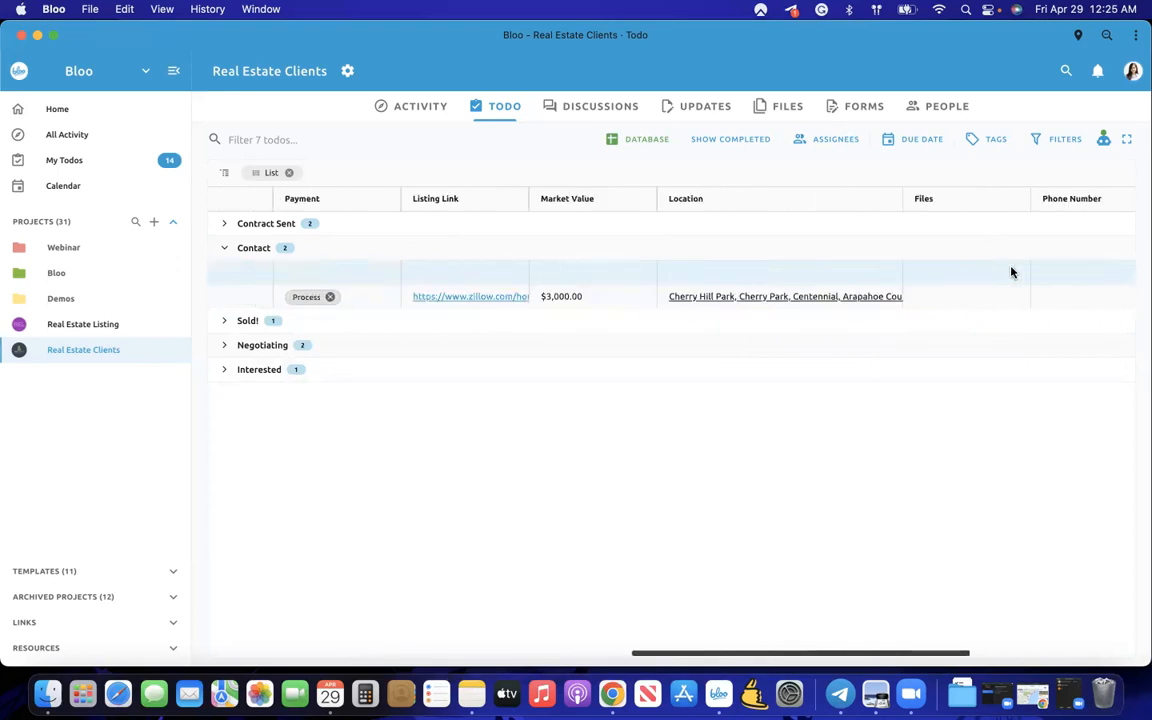
scroll(1010, 271, "left", 12)
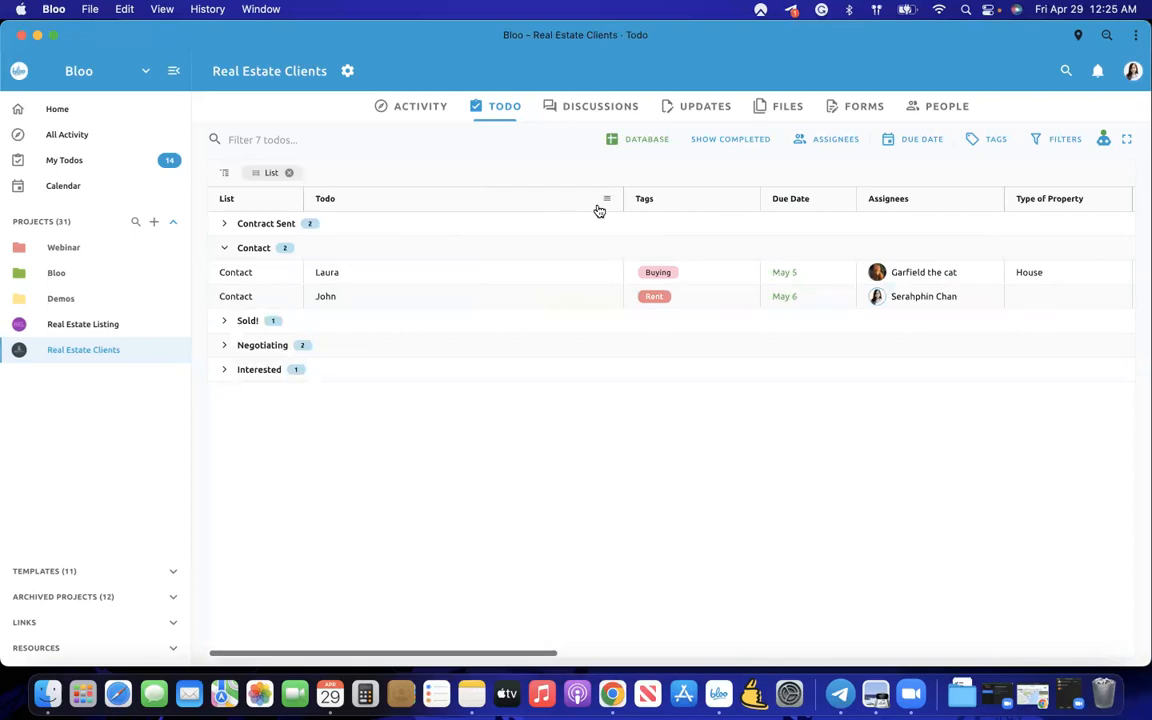
- Pin the Todo column to the left and collapse the Contact group
left_click(607, 202)
mouse_move(622, 228)
left_click(766, 231)
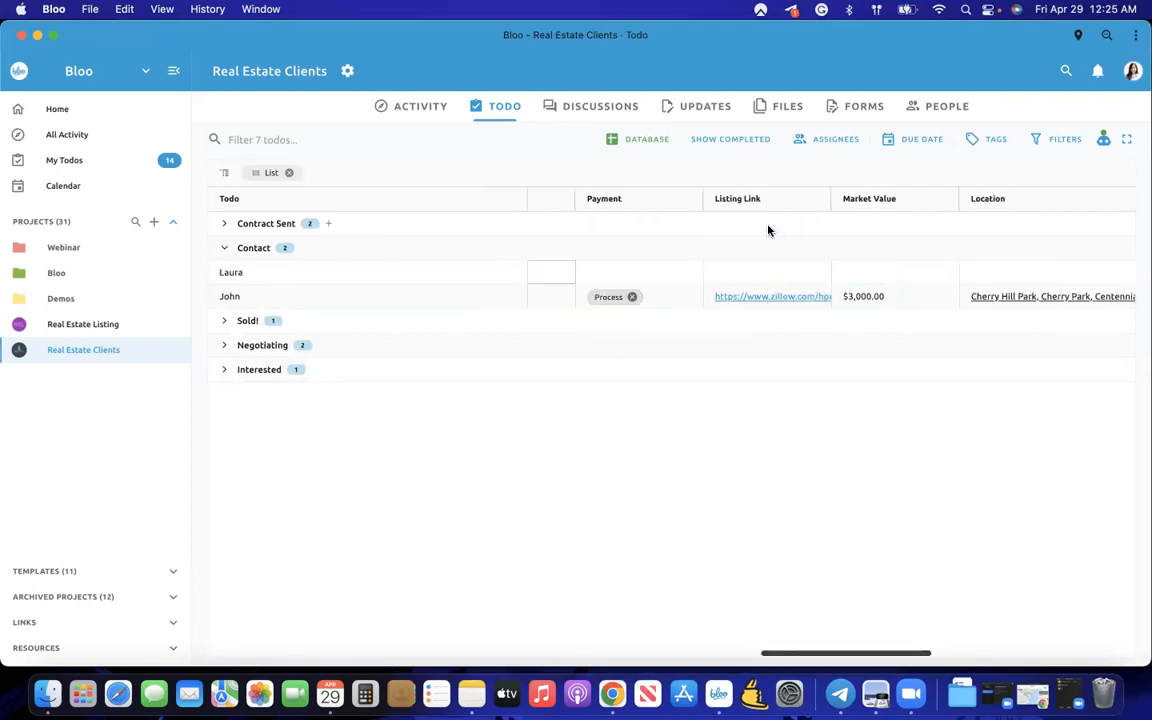
scroll(695, 272, "left", 10)
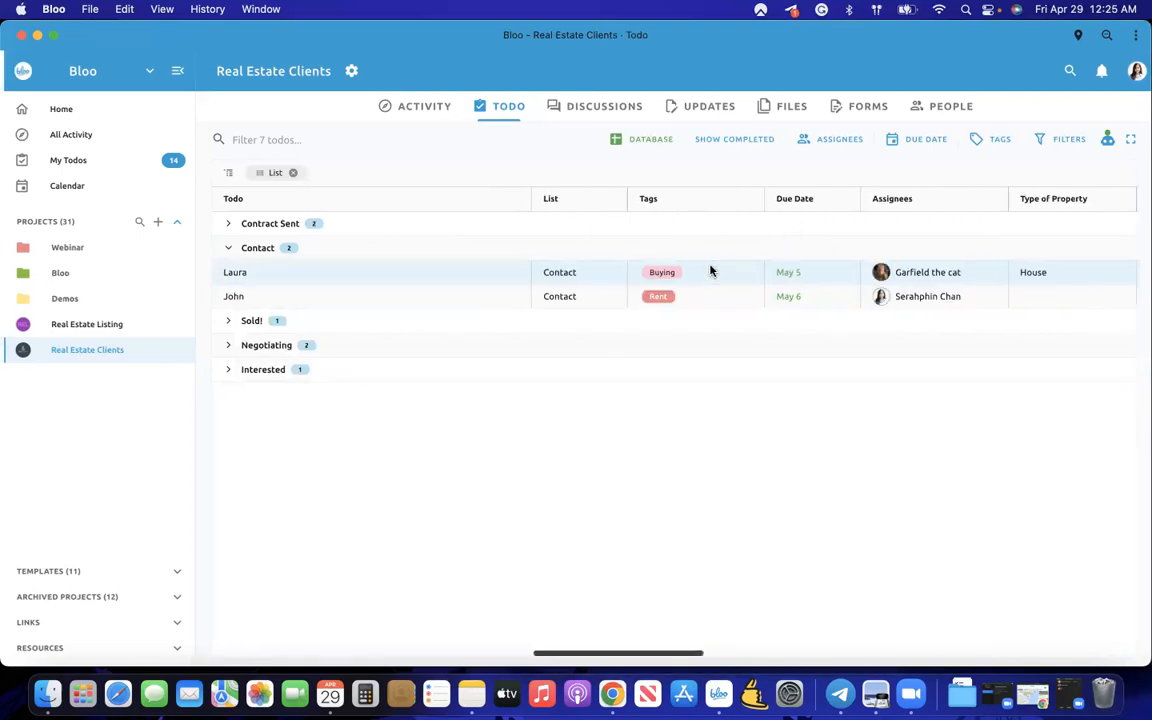
scroll(701, 271, "right", 15)
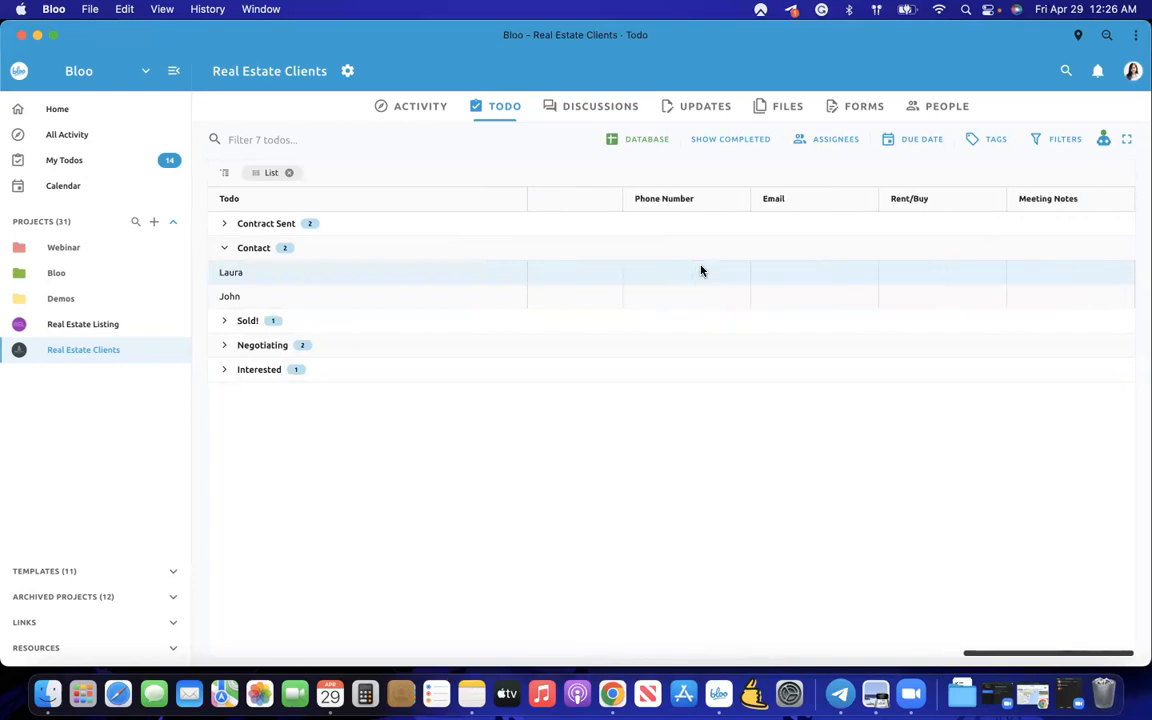
scroll(701, 271, "left", 15)
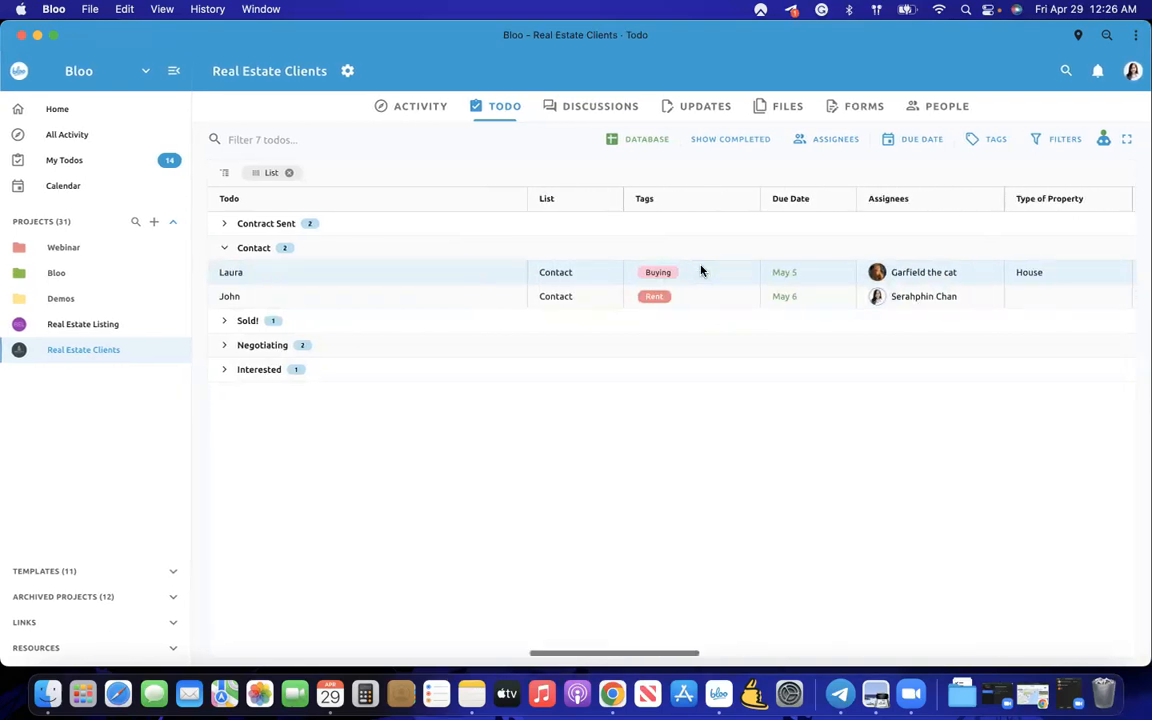
left_click(225, 249)
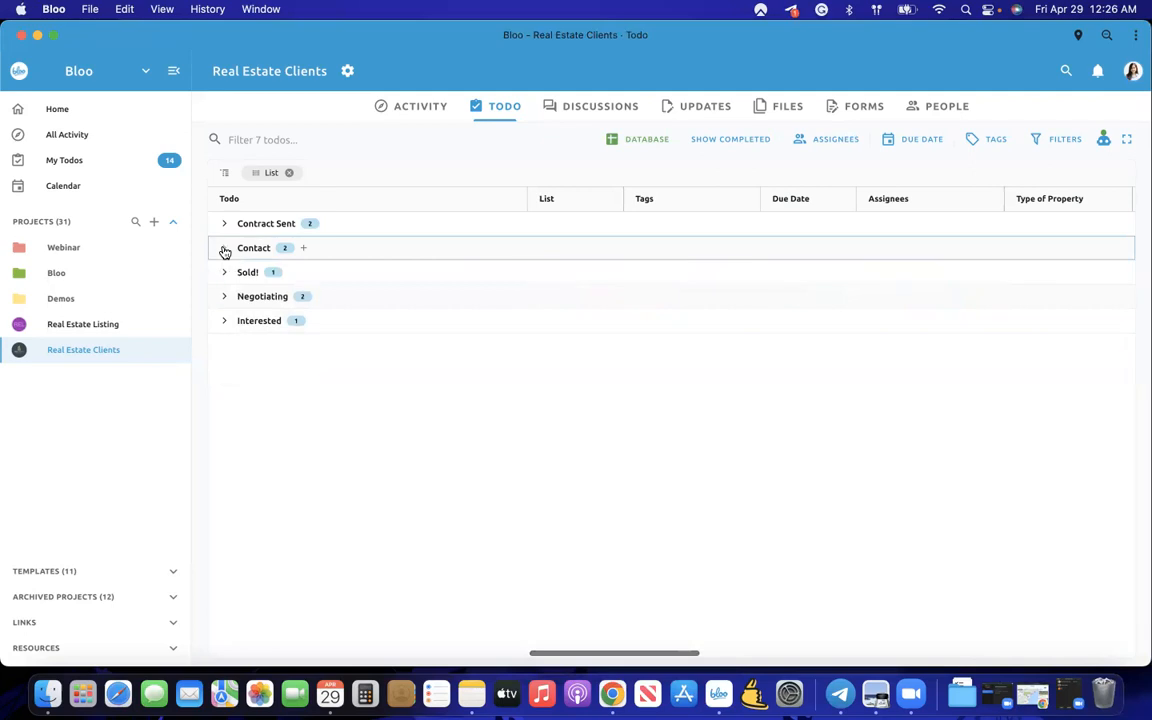
- Expand Negotiating and select its two Market Value amounts, reading the 800,000 sum
left_click(224, 297)
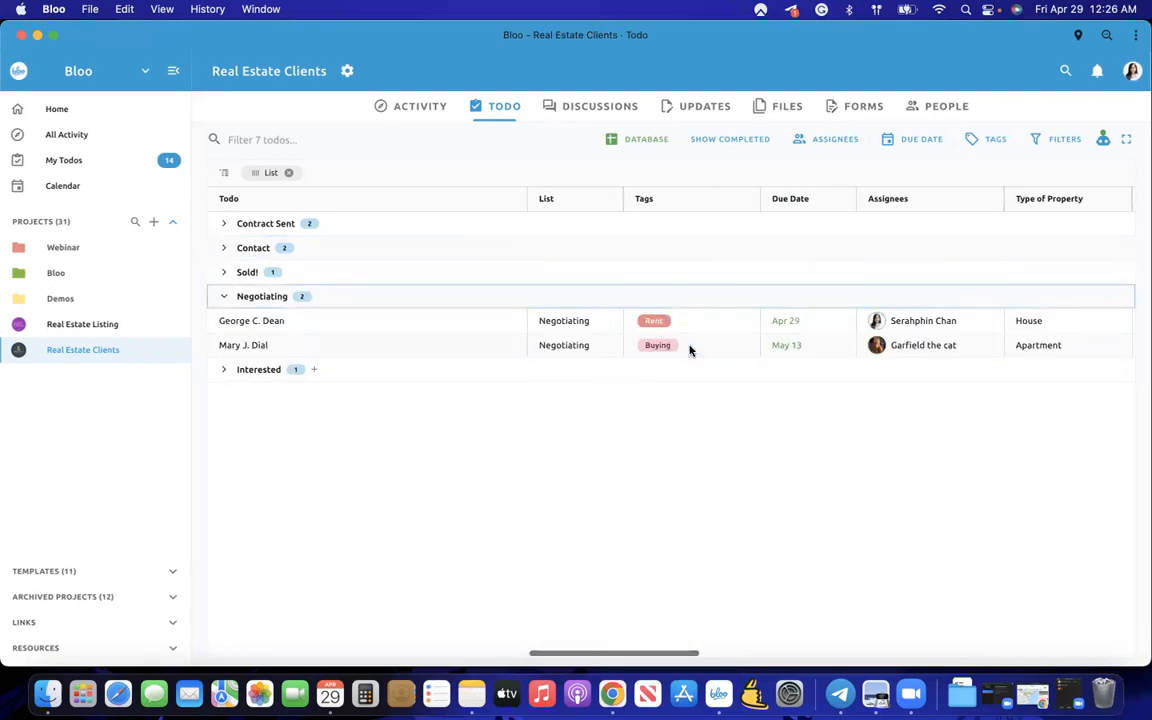
scroll(689, 350, "right", 5)
scroll(689, 347, "right", 10)
scroll(689, 347, "left", 5)
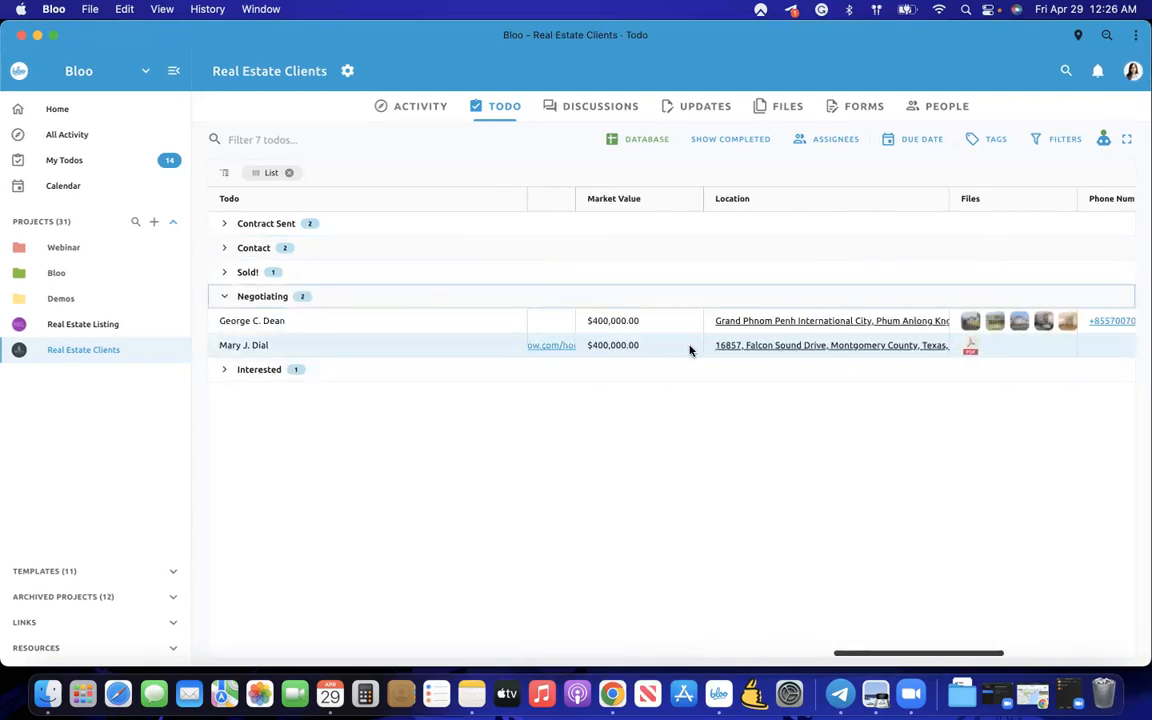
scroll(803, 317, "left", 1)
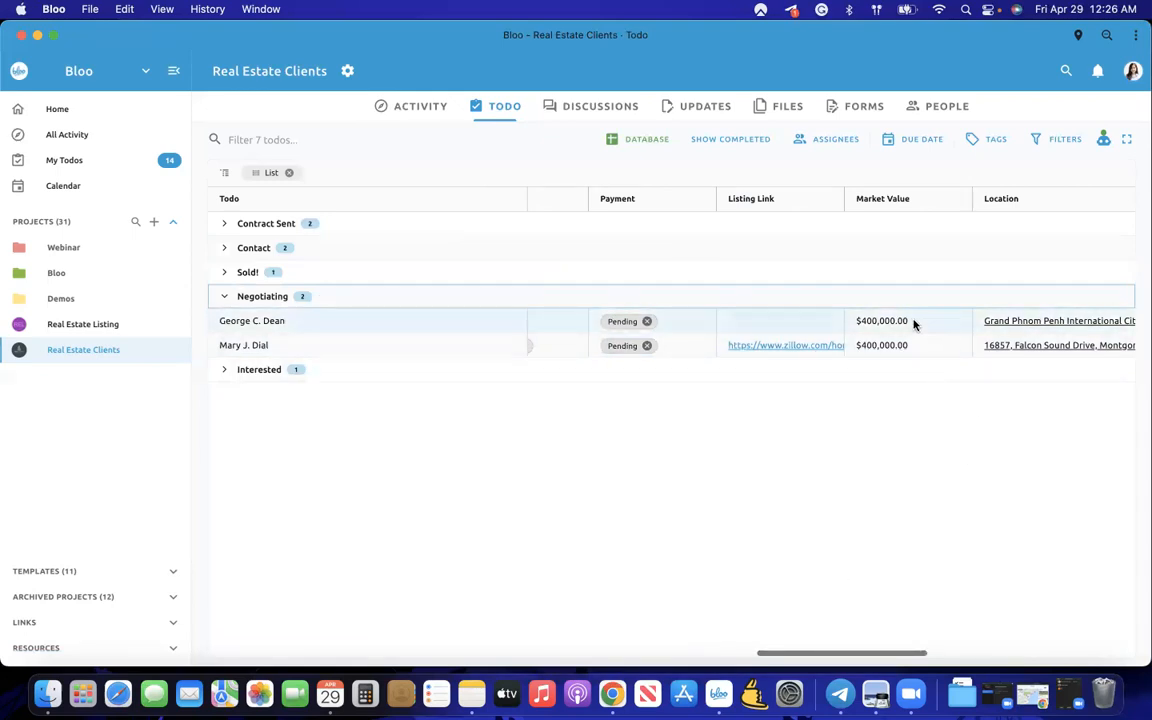
left_click_drag(913, 322, 913, 354)
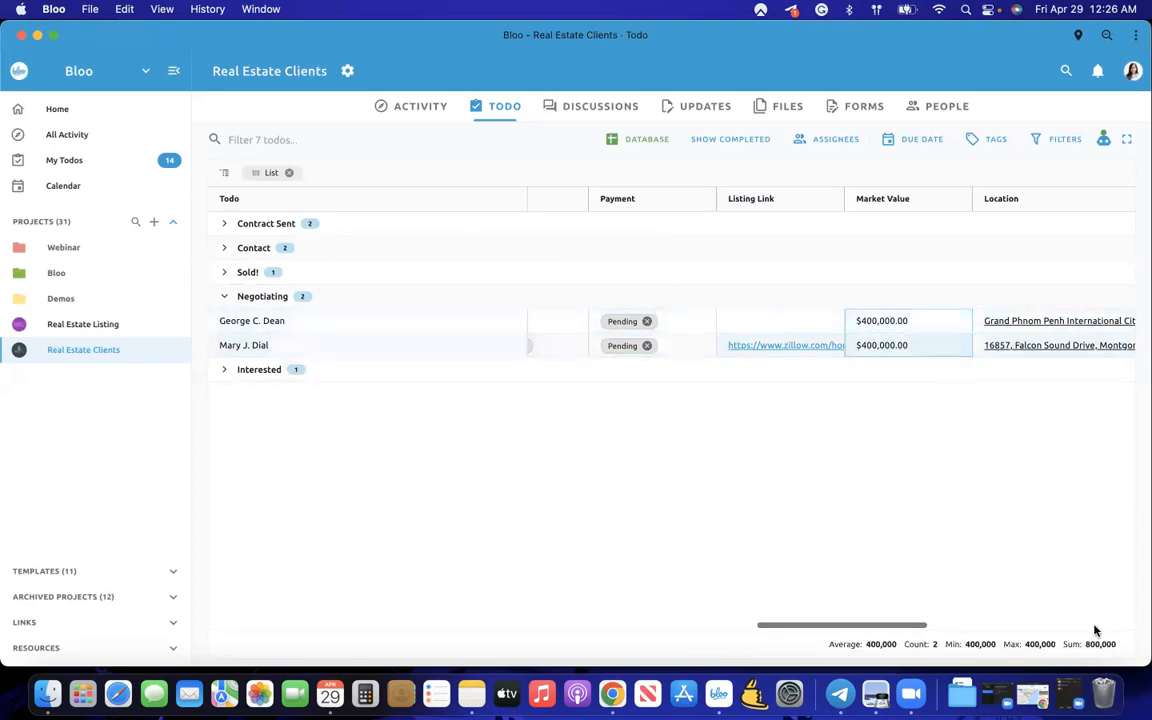
left_click_drag(1084, 646, 1119, 650)
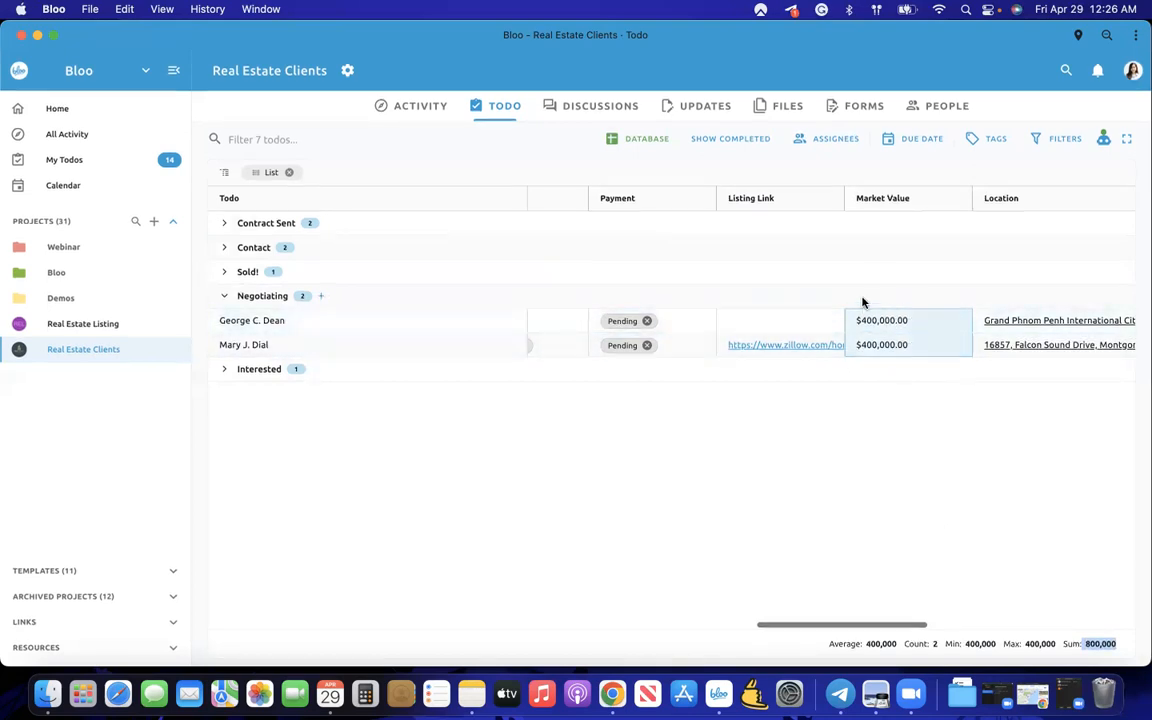
- Widen Listing Link, narrow Payment, expand Sold! and sum all three market values to 801,500
left_click_drag(896, 210, 1010, 225)
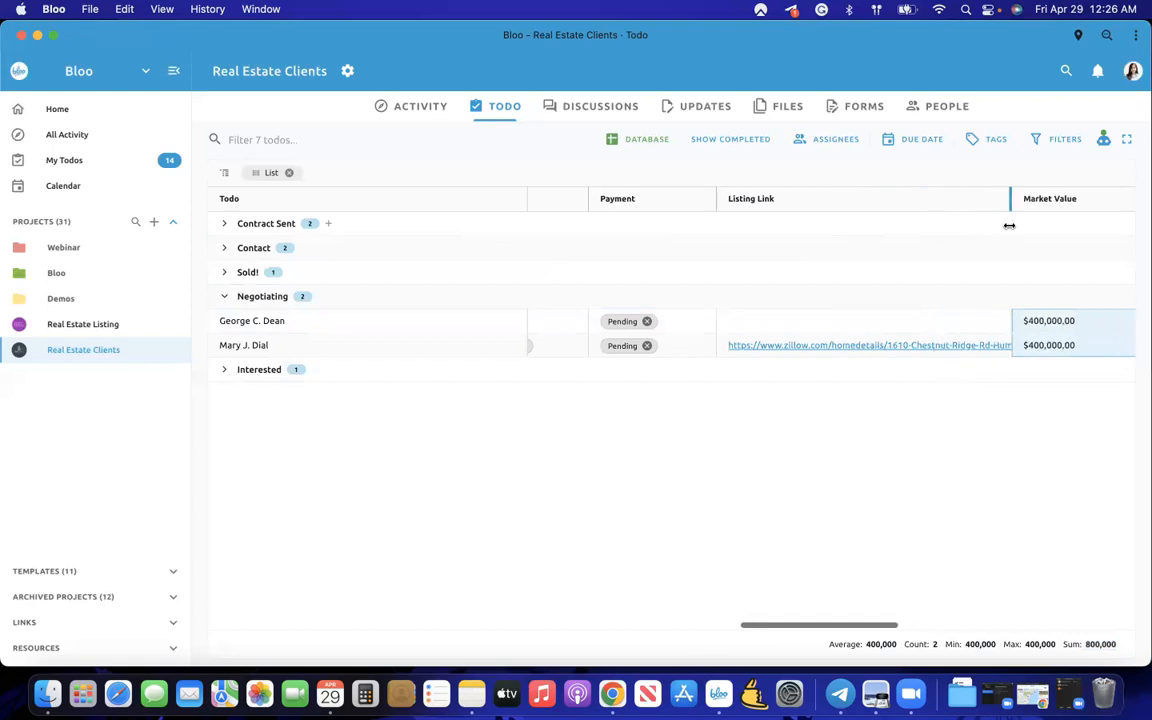
left_click_drag(706, 197, 678, 197)
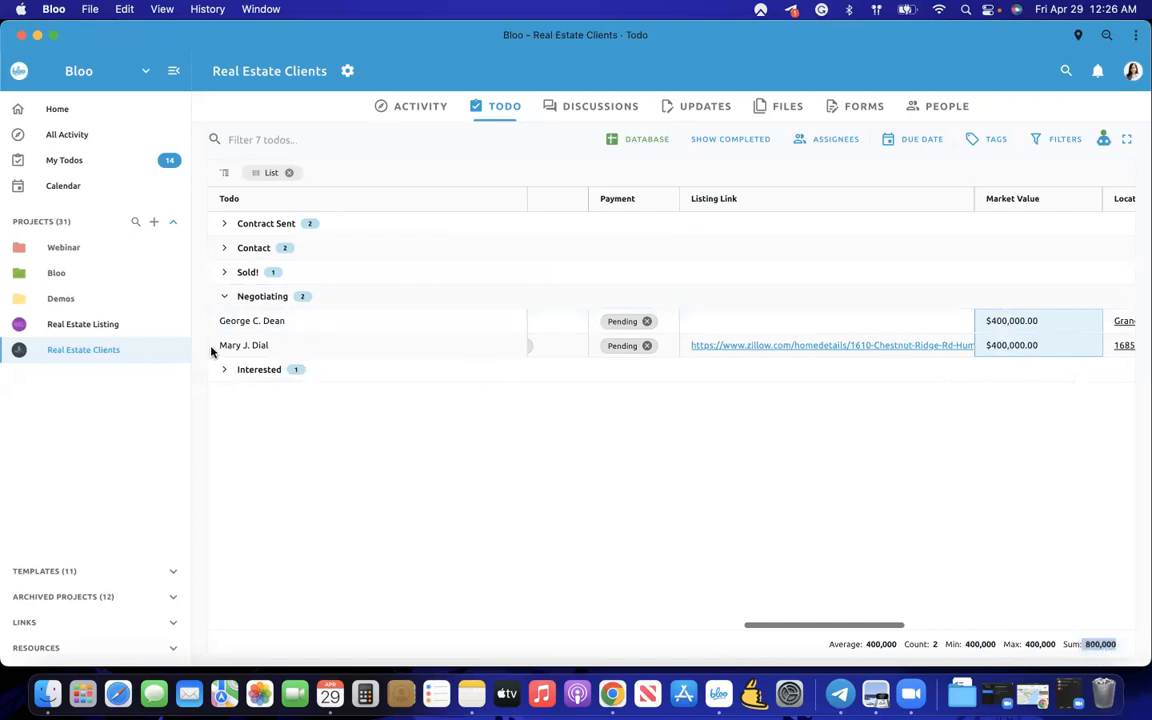
left_click(224, 274)
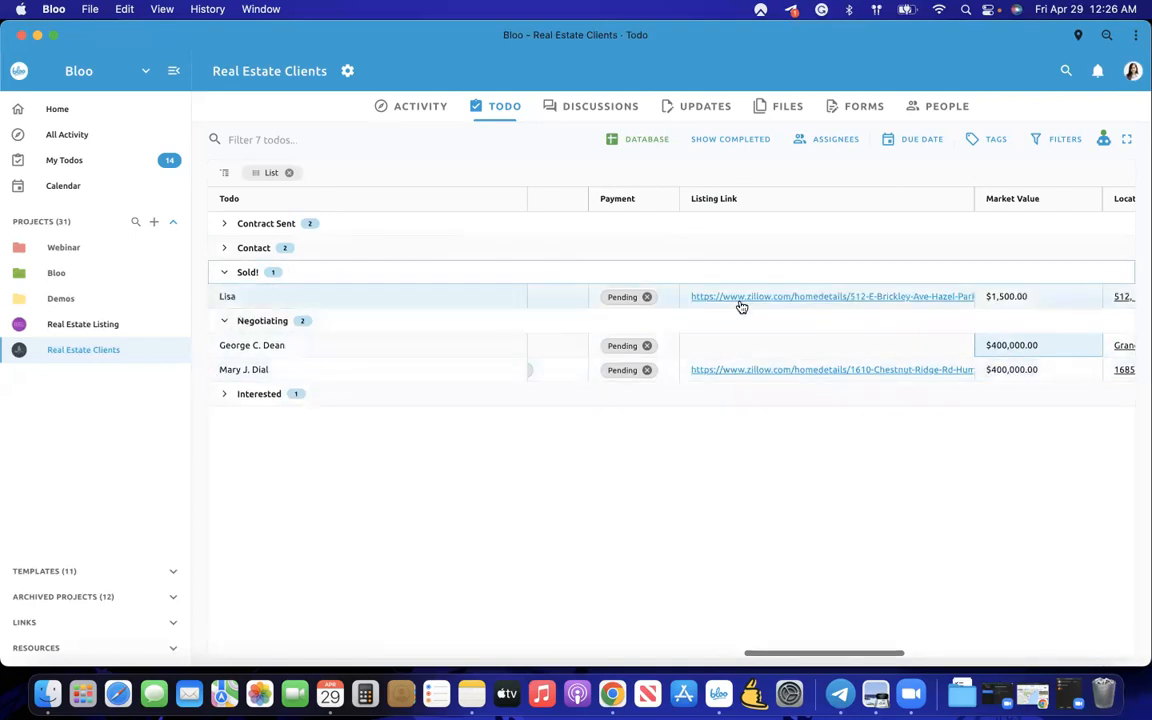
left_click(1020, 297)
left_click(1023, 370, "shift")
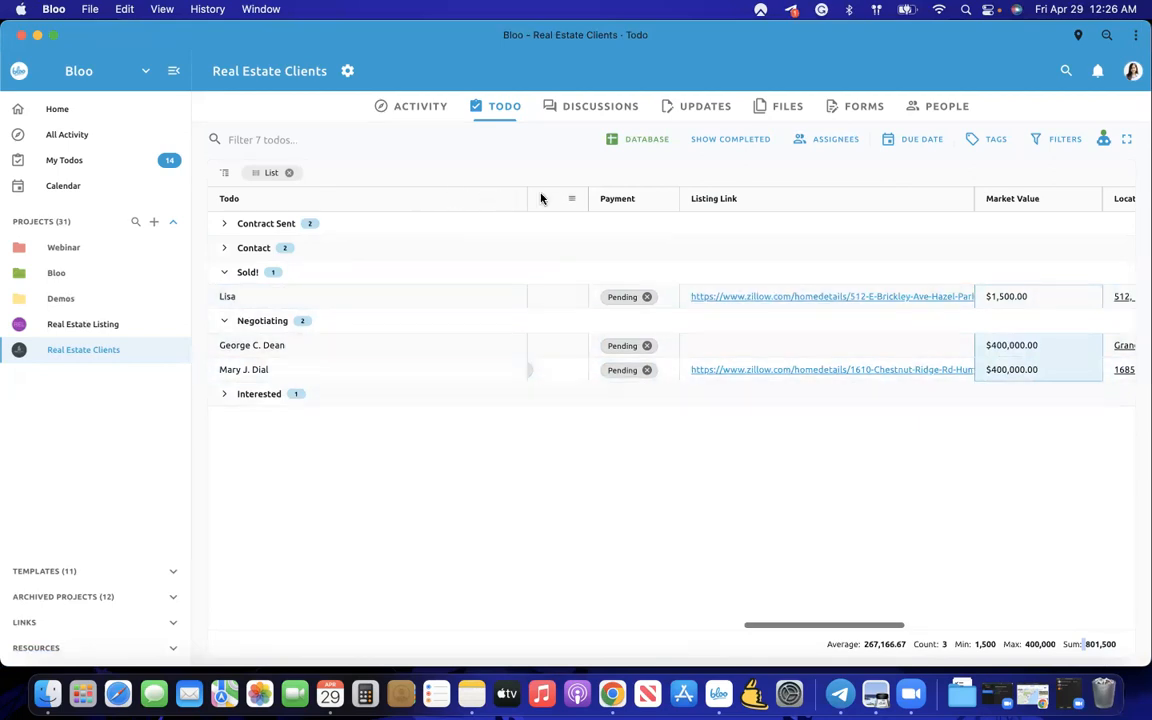
scroll(548, 350, "left", 2)
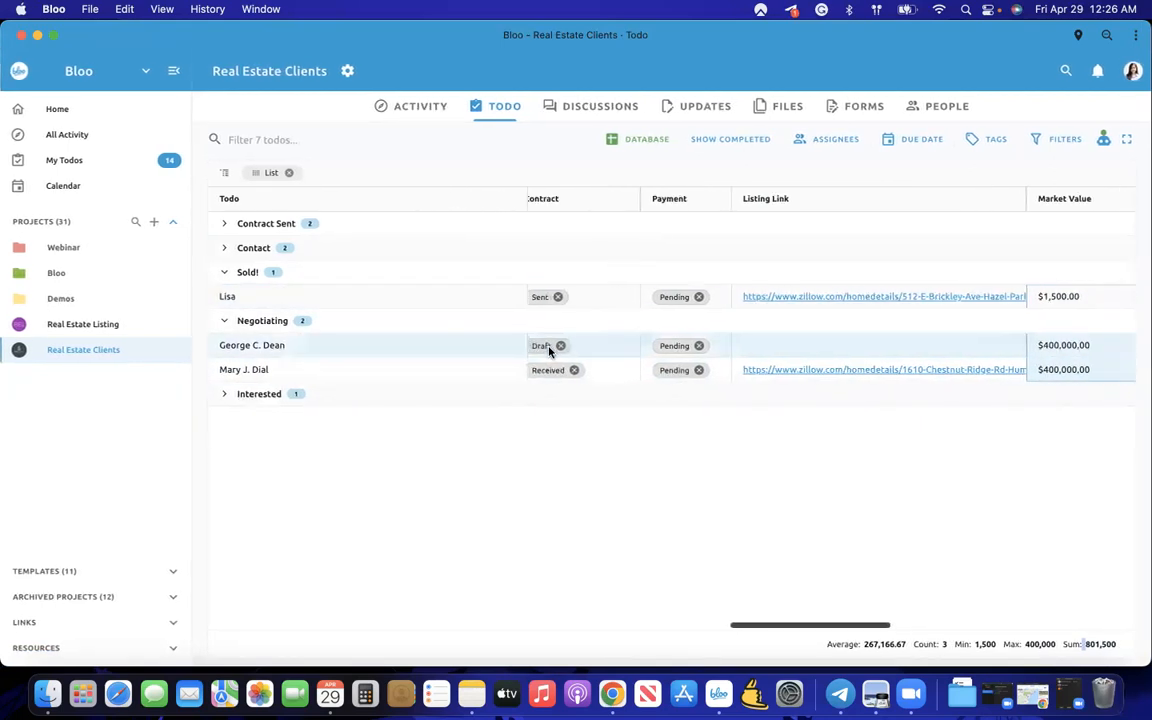
scroll(548, 350, "left", 3)
- Set the Todo column to No Pin and remove the List grouping
left_click(612, 200)
mouse_move(727, 233)
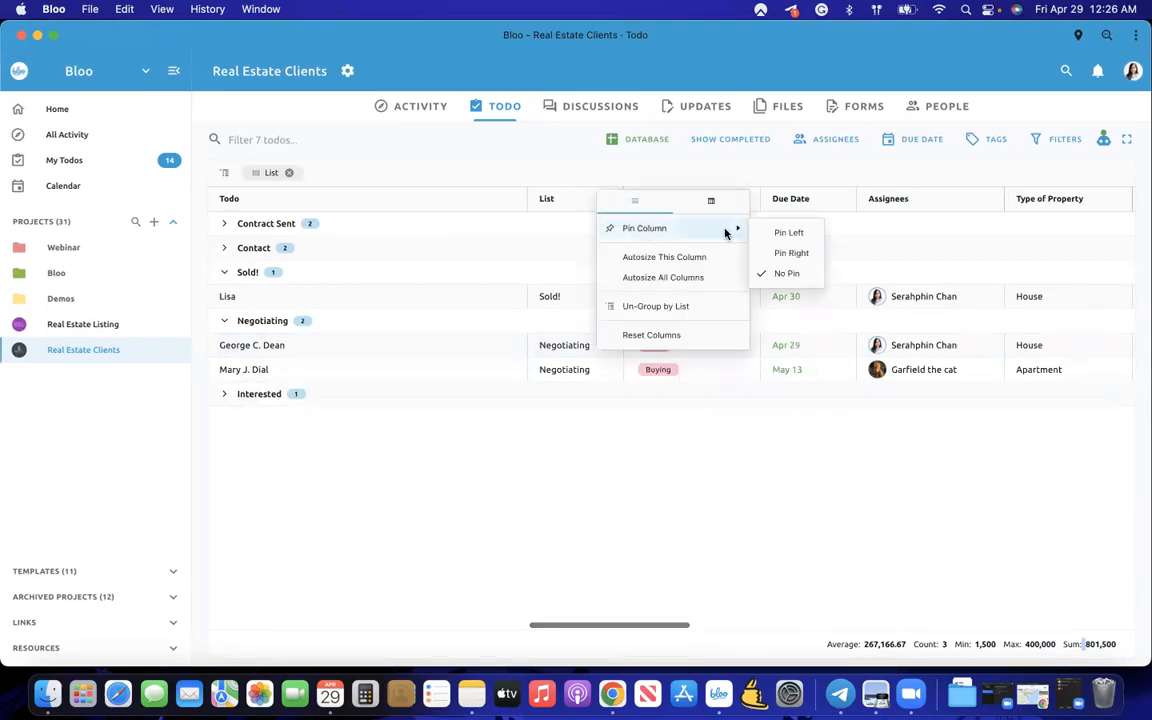
left_click(498, 180)
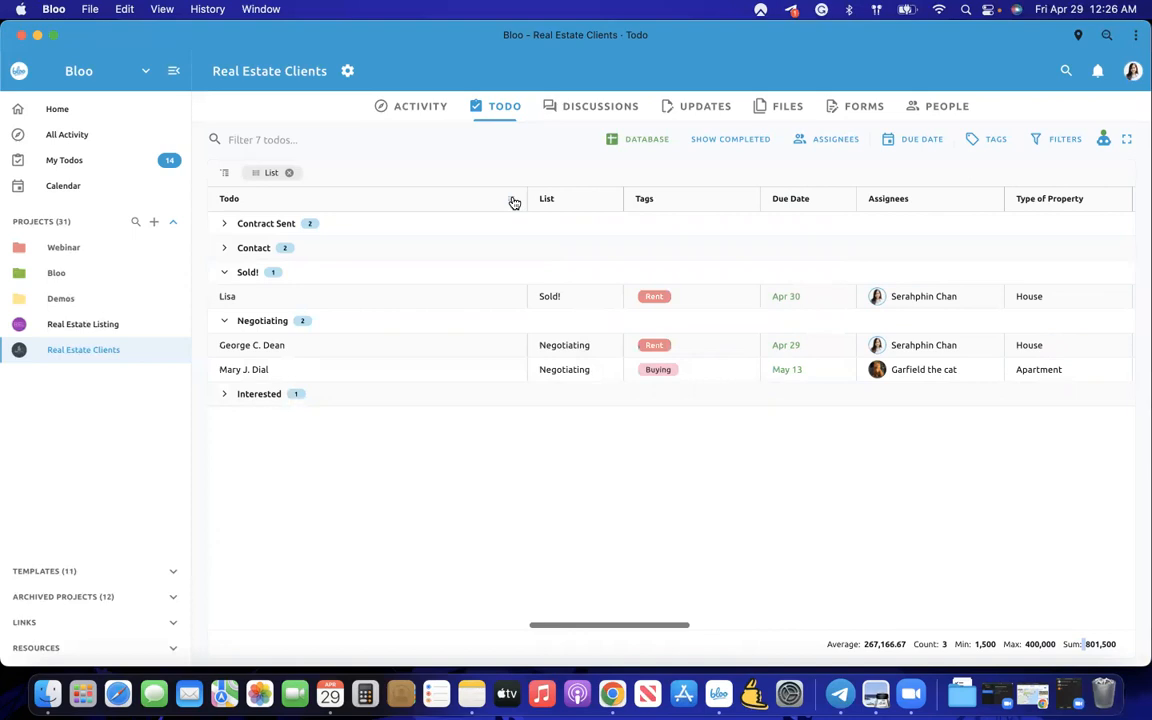
left_click(512, 200)
mouse_move(532, 229)
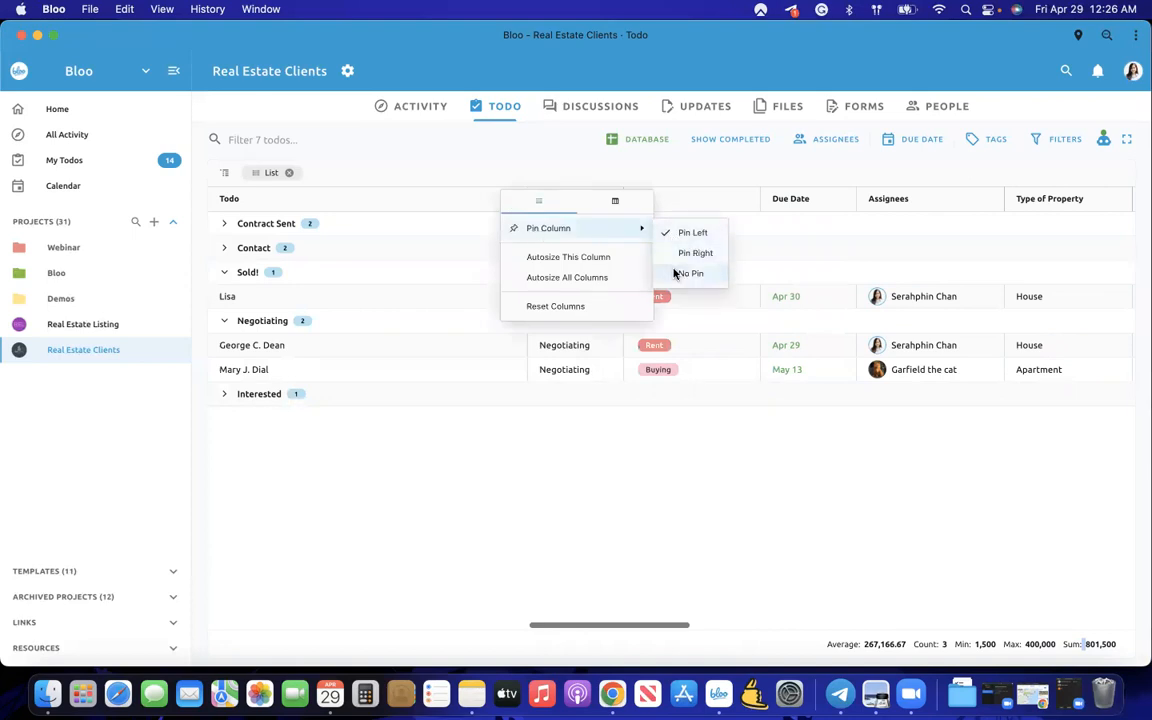
left_click(674, 273)
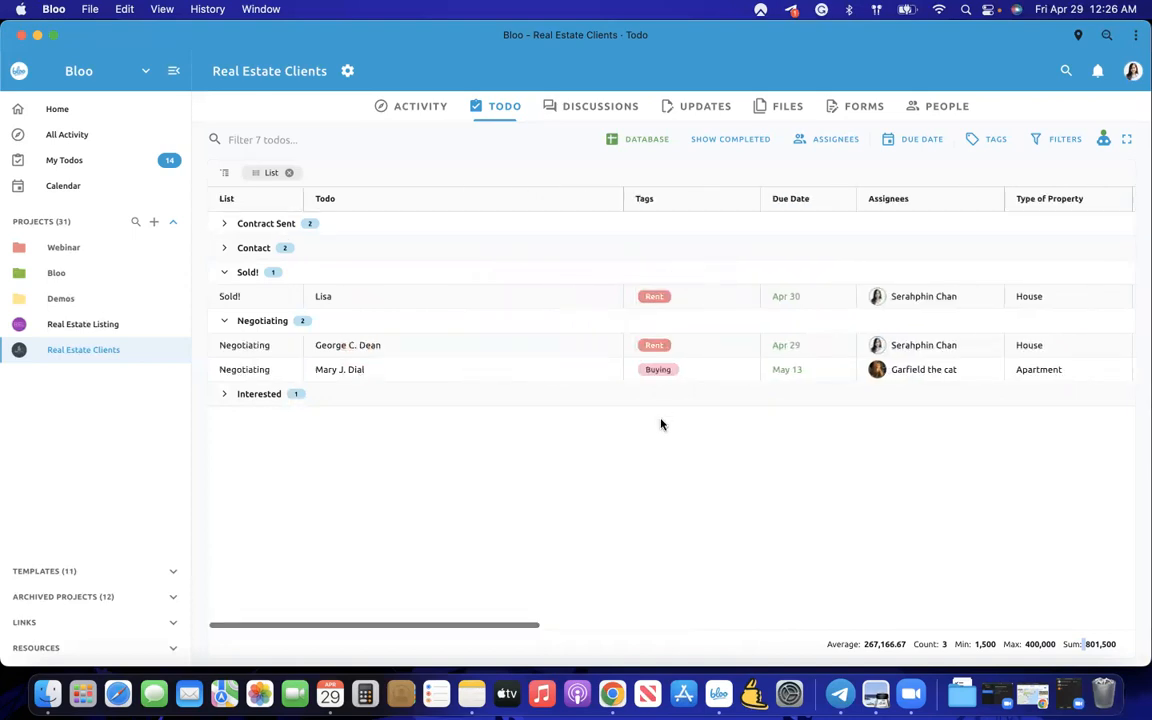
left_click(289, 175)
- Group by Tags, browse the Buying, Rent, High and Low Priority groups, then group by Assignees instead
left_click_drag(699, 200, 491, 173)
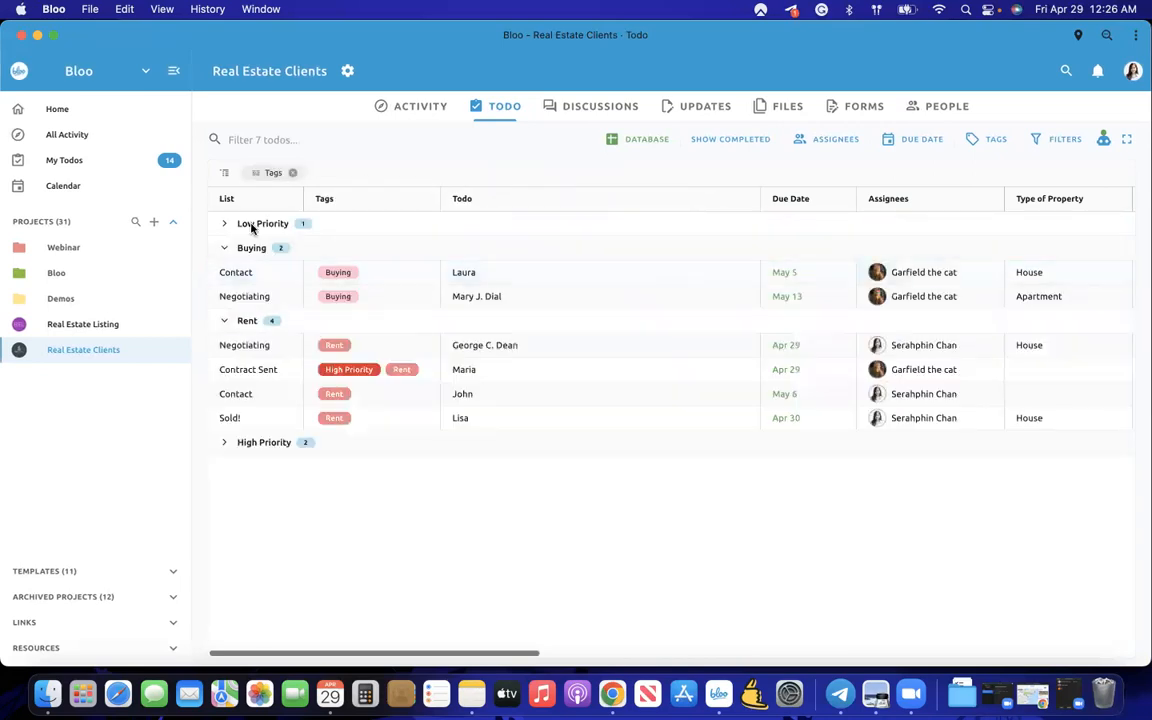
left_click(228, 247)
left_click(226, 271)
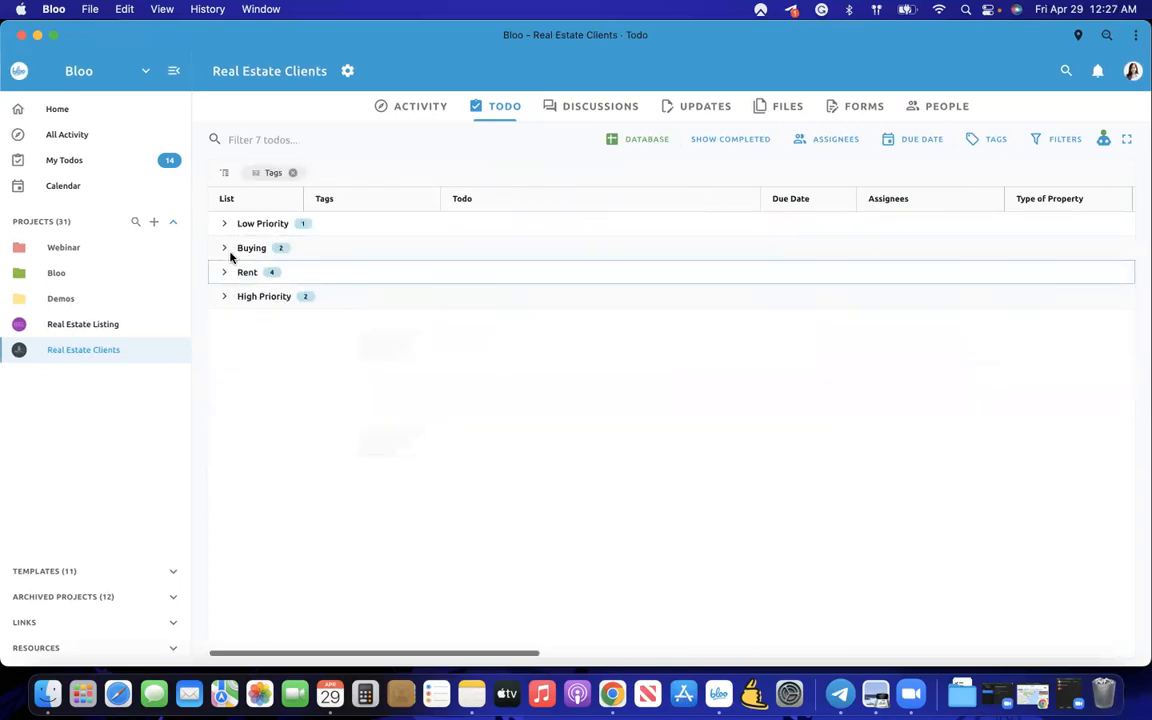
left_click(226, 250)
left_click(226, 250)
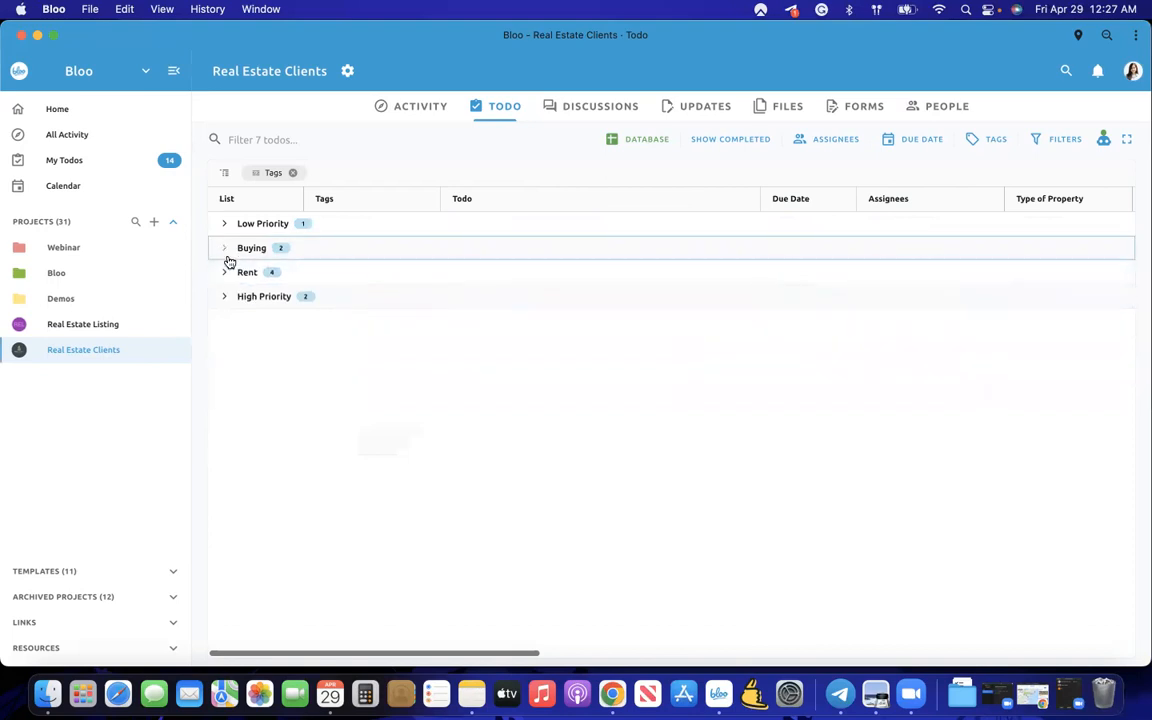
left_click(227, 304)
left_click(228, 305)
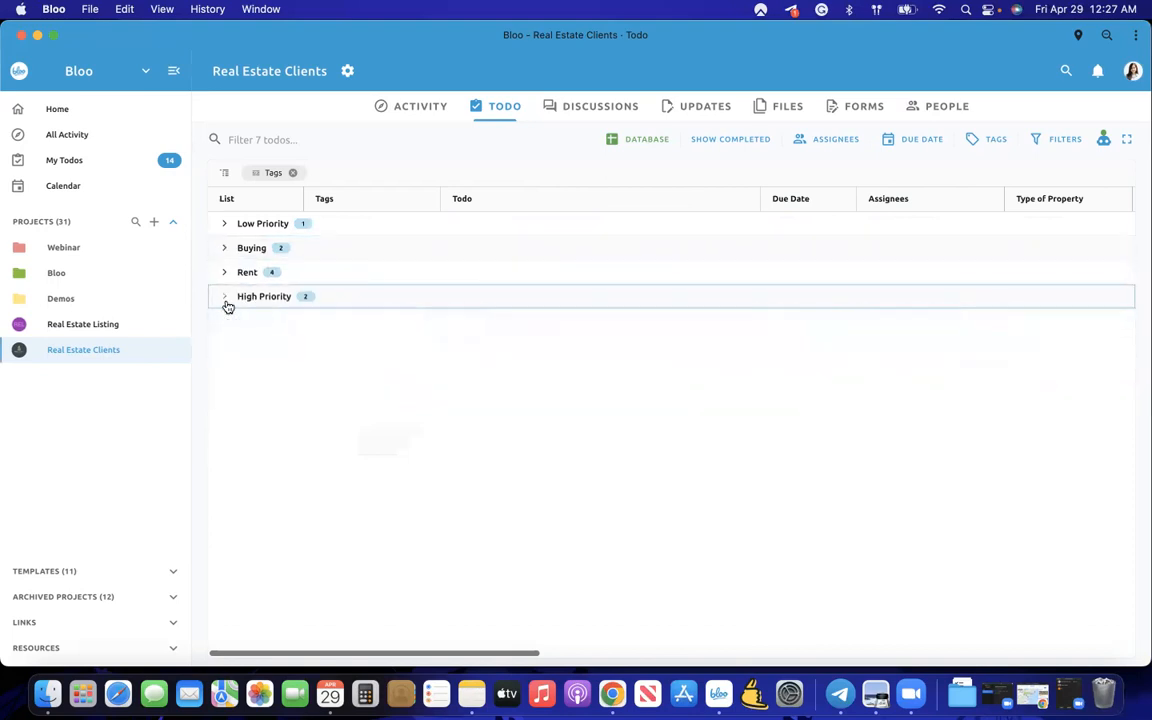
left_click(223, 229)
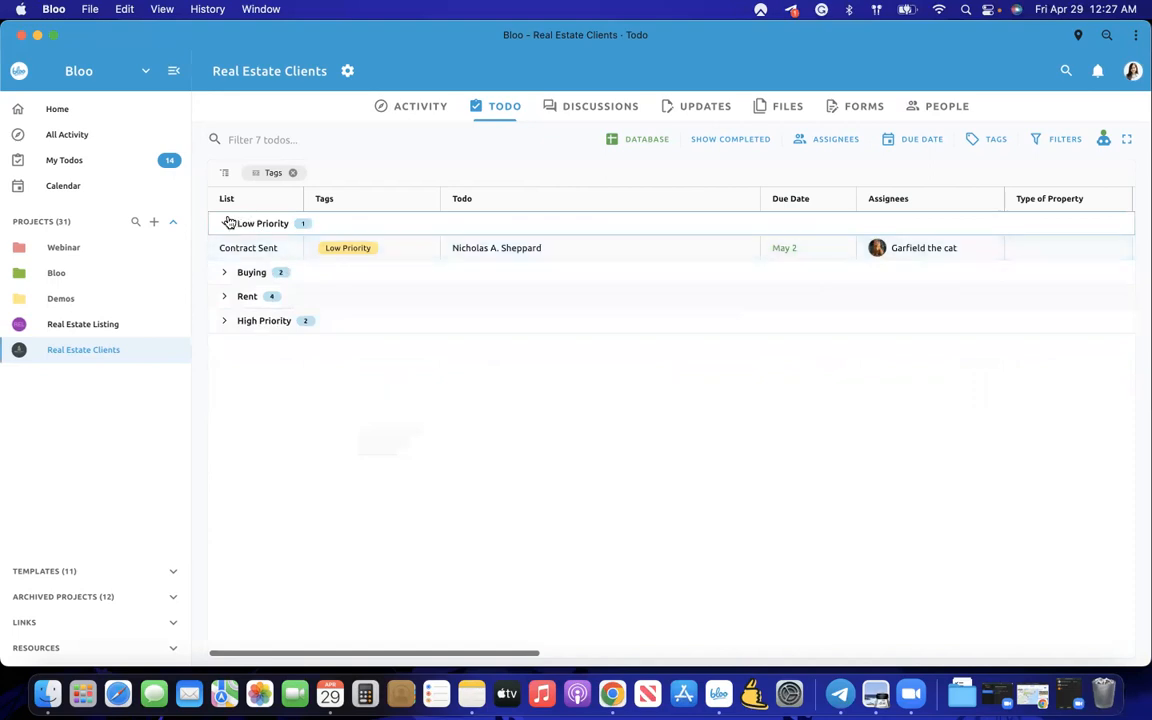
left_click(227, 226)
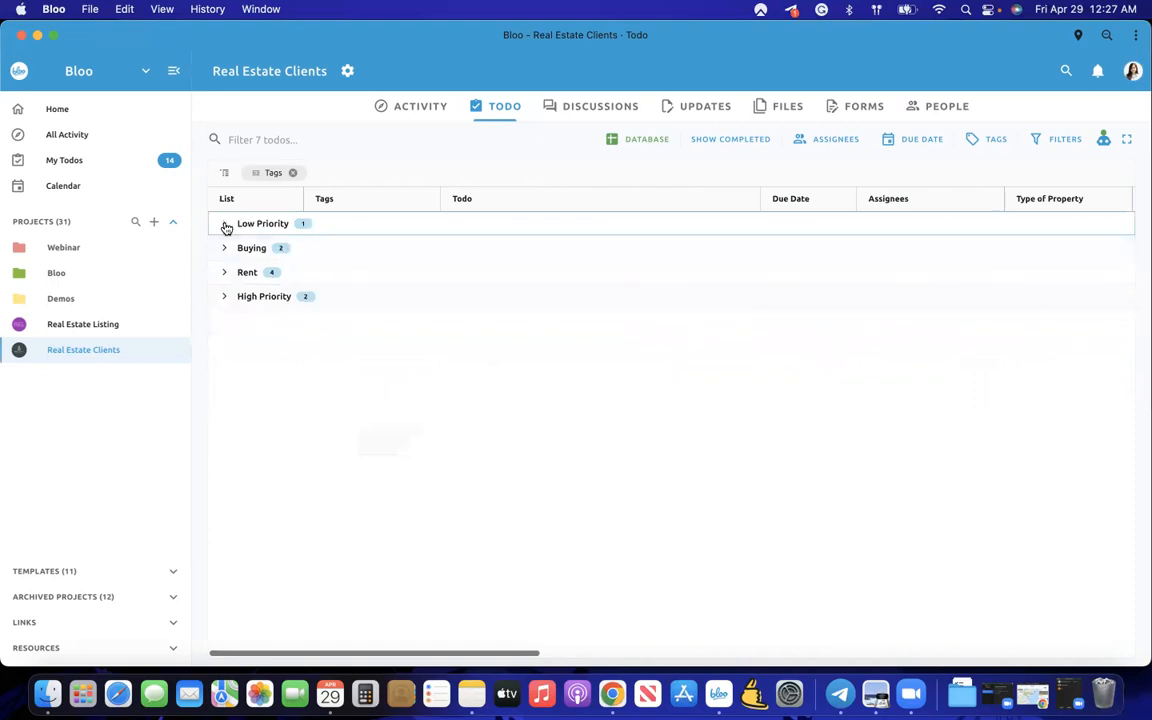
left_click(293, 172)
left_click_drag(880, 199, 372, 167)
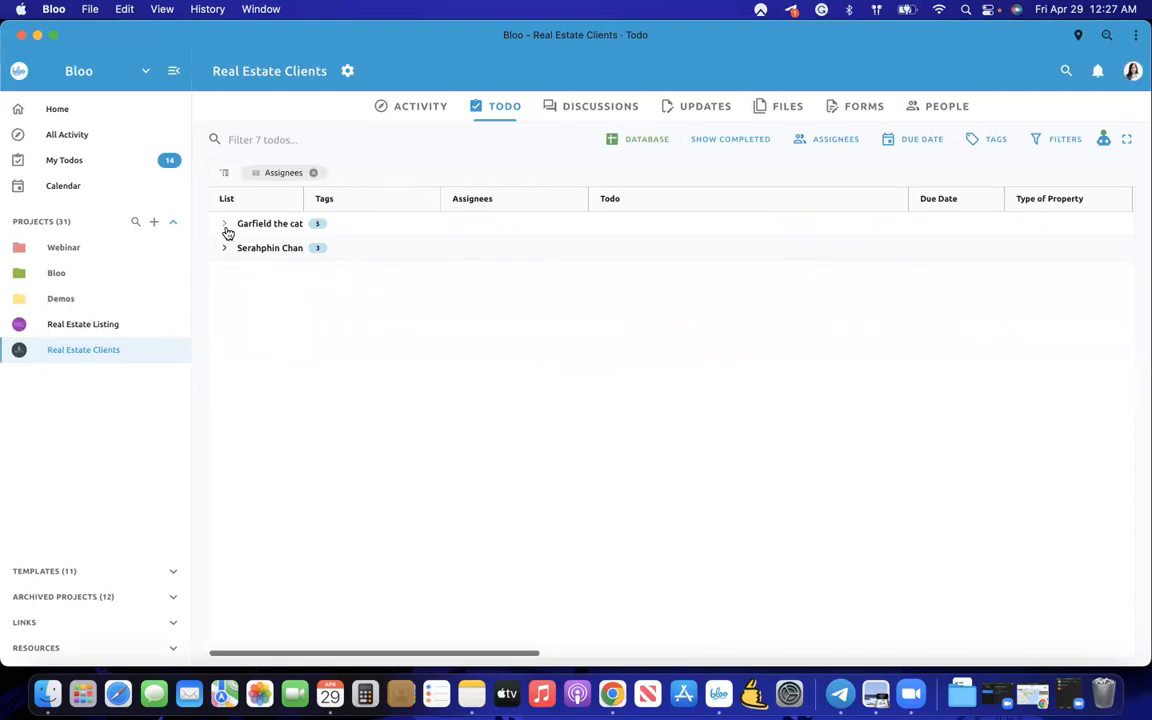
- Expand and review each of the two assignee groups in turn
left_click(226, 230)
scroll(494, 287, "right", 5)
scroll(496, 285, "left", 5)
left_click(226, 223)
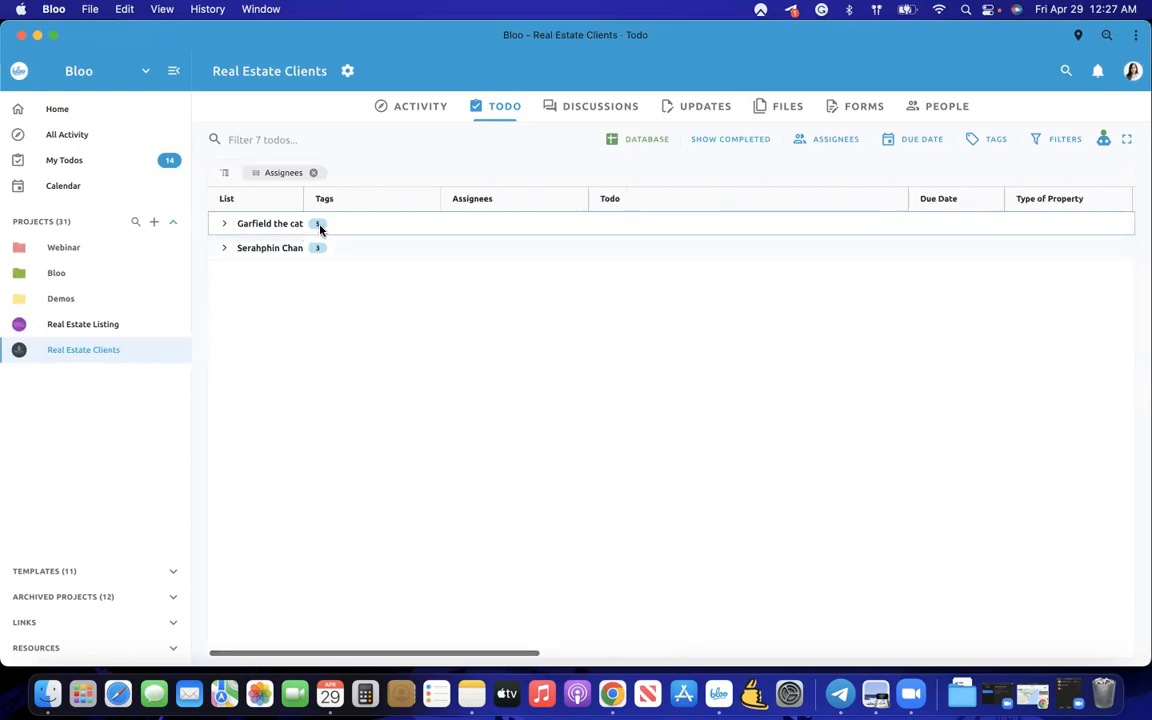
left_click(225, 251)
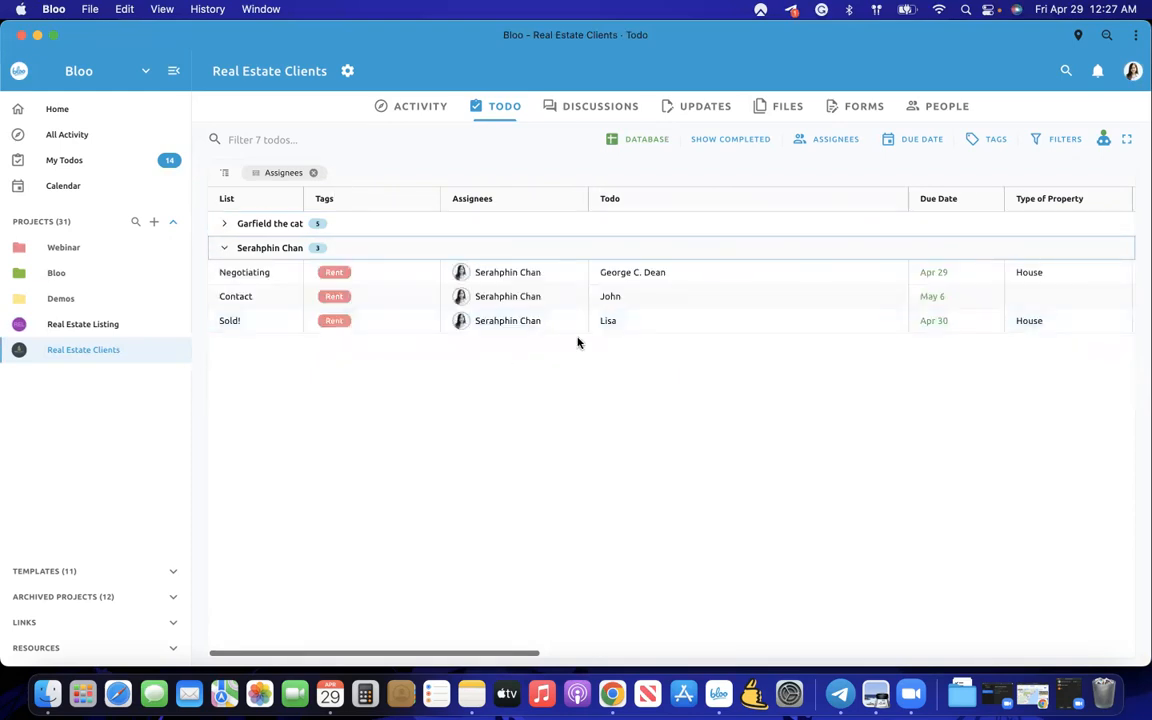
scroll(590, 340, "right", 10)
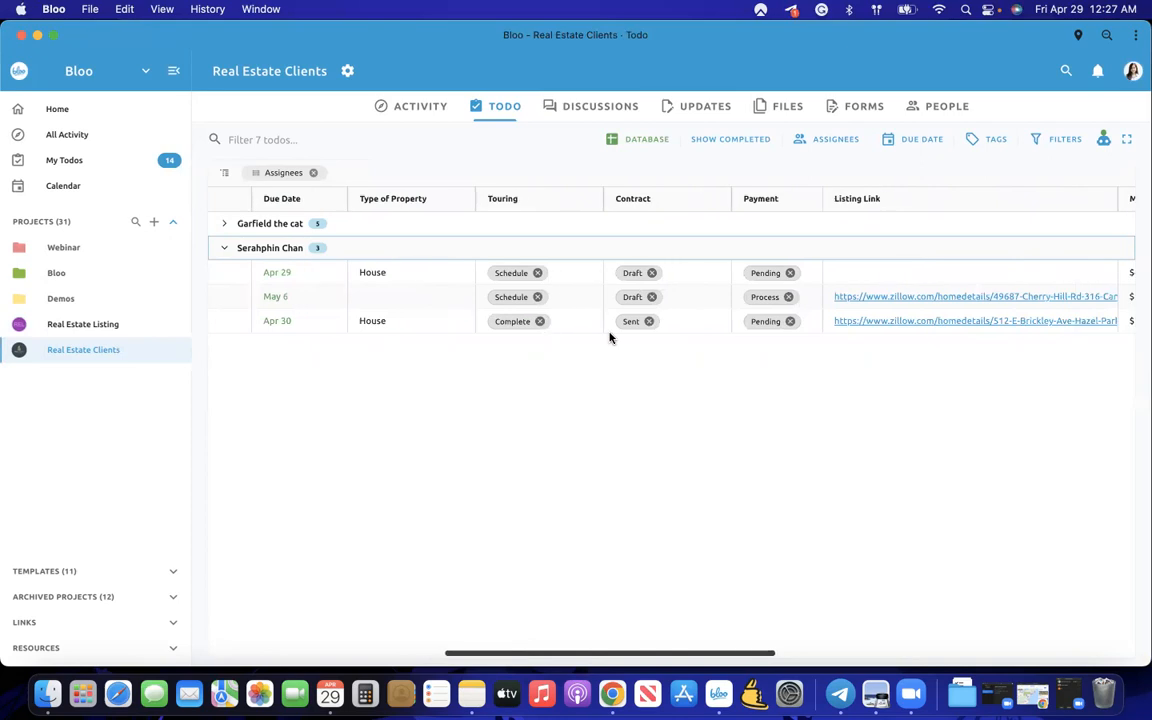
scroll(610, 335, "left", 10)
scroll(610, 335, "right", 3)
scroll(610, 335, "left", 3)
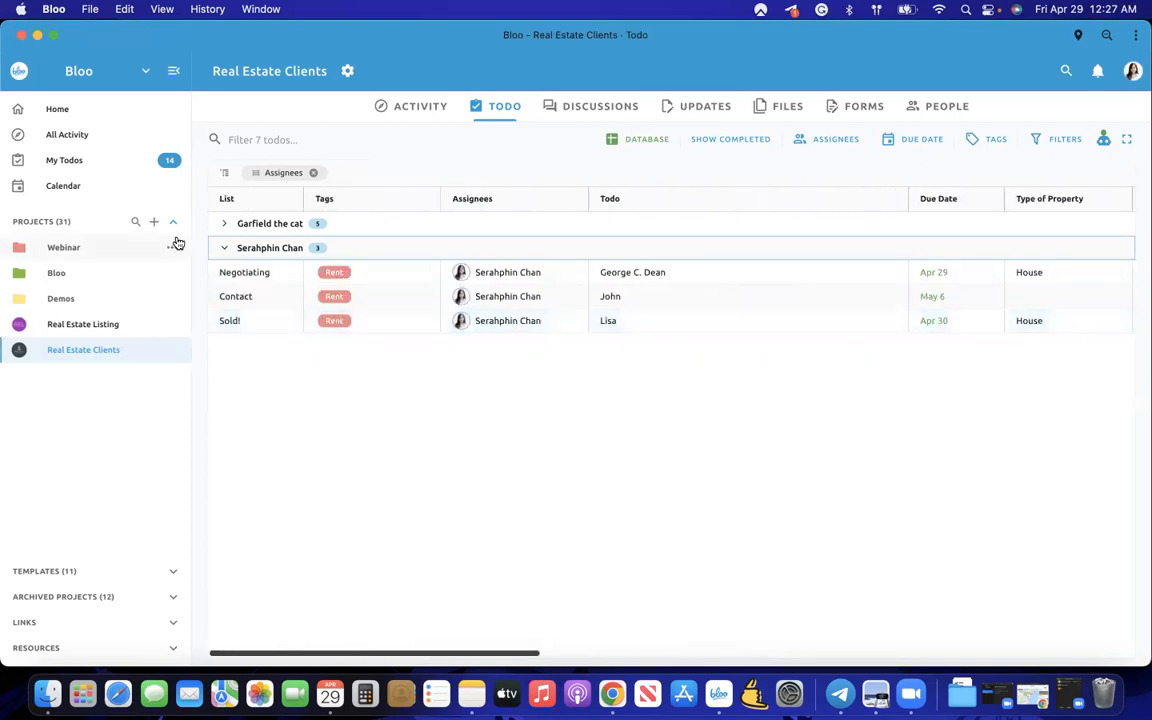
left_click(224, 248)
- Switch the grouping to Due Date, inspect the Apr 29 and Apr 30 groups, then remove it
left_click(314, 174)
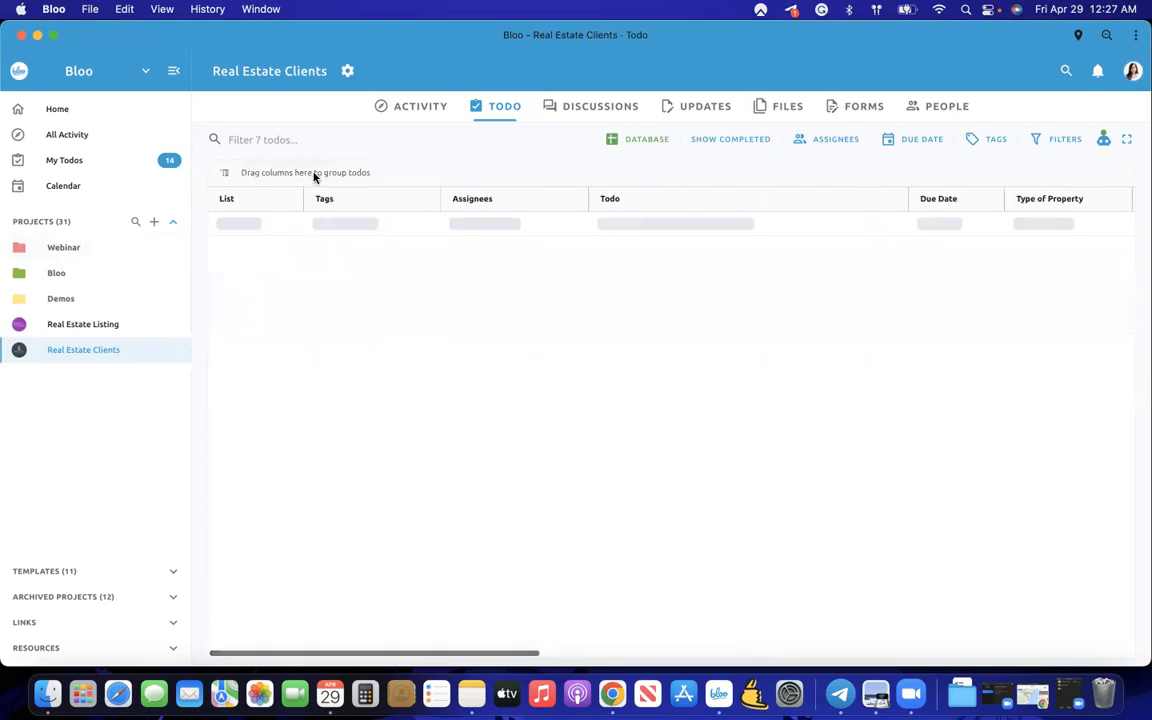
left_click_drag(963, 201, 465, 172)
left_click(221, 224)
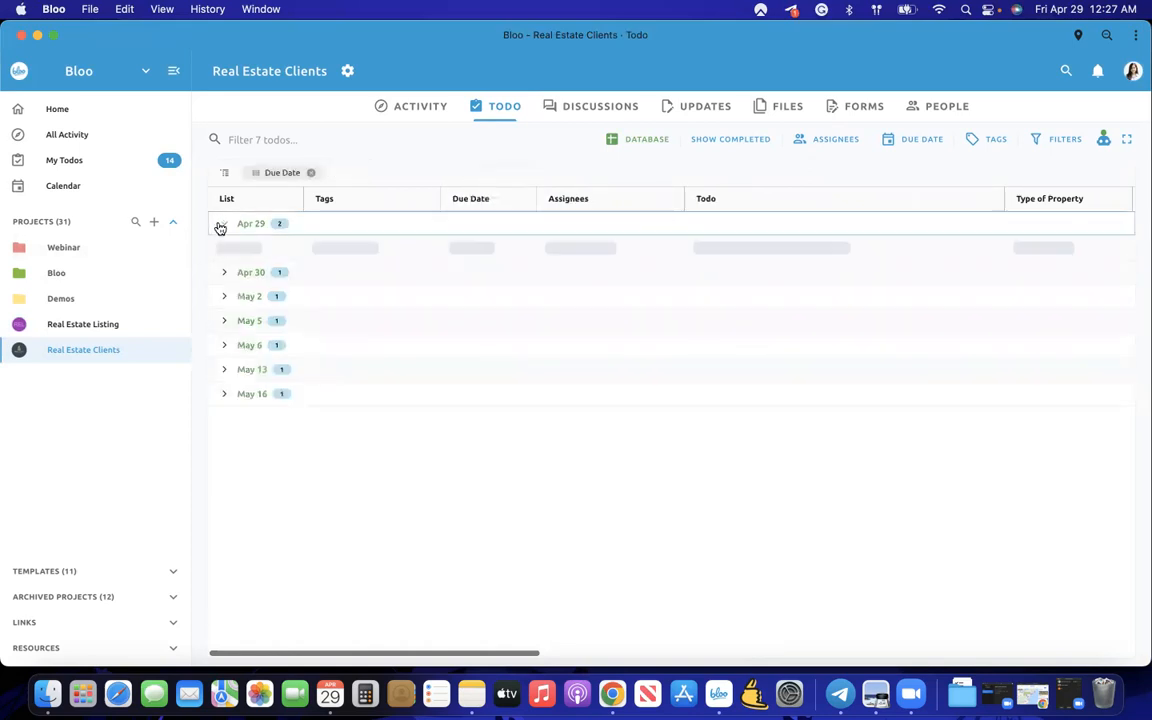
left_click(220, 227)
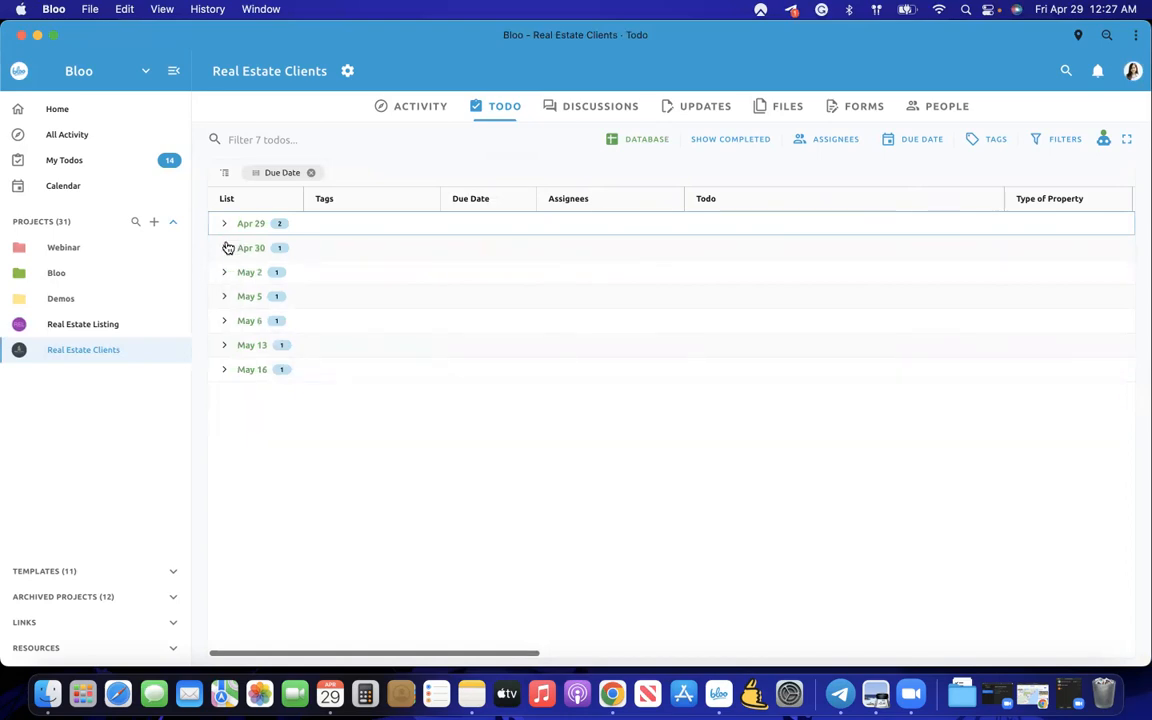
left_click(228, 248)
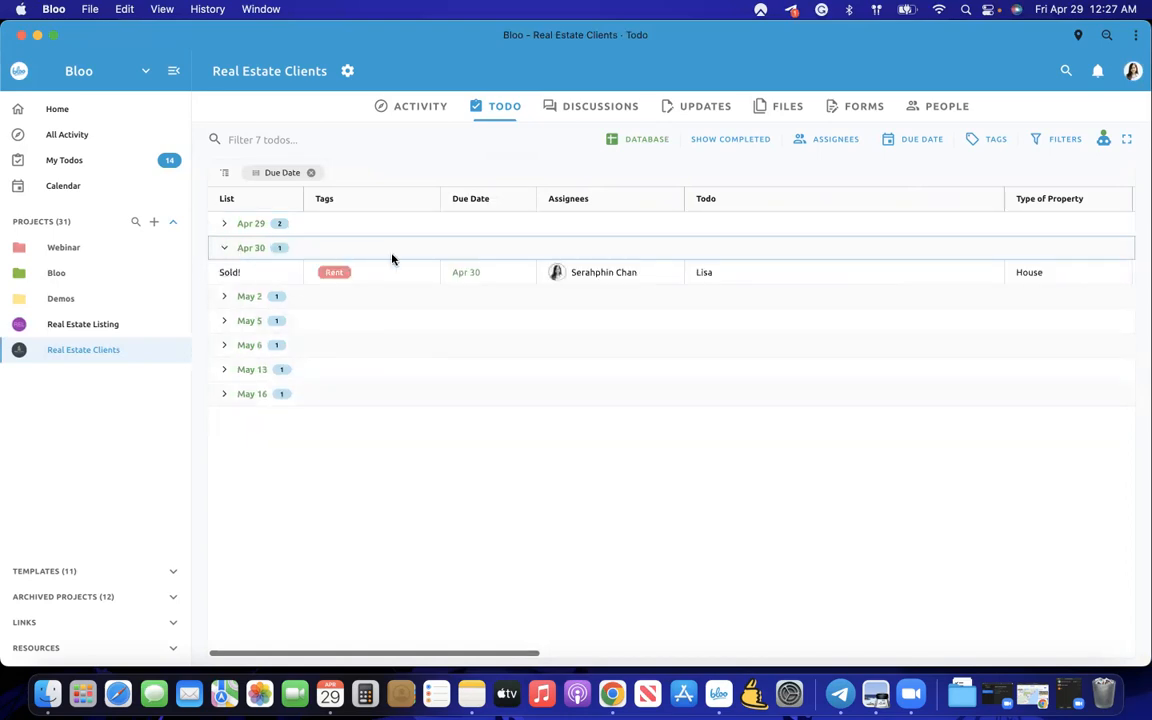
left_click(228, 248)
left_click(224, 225)
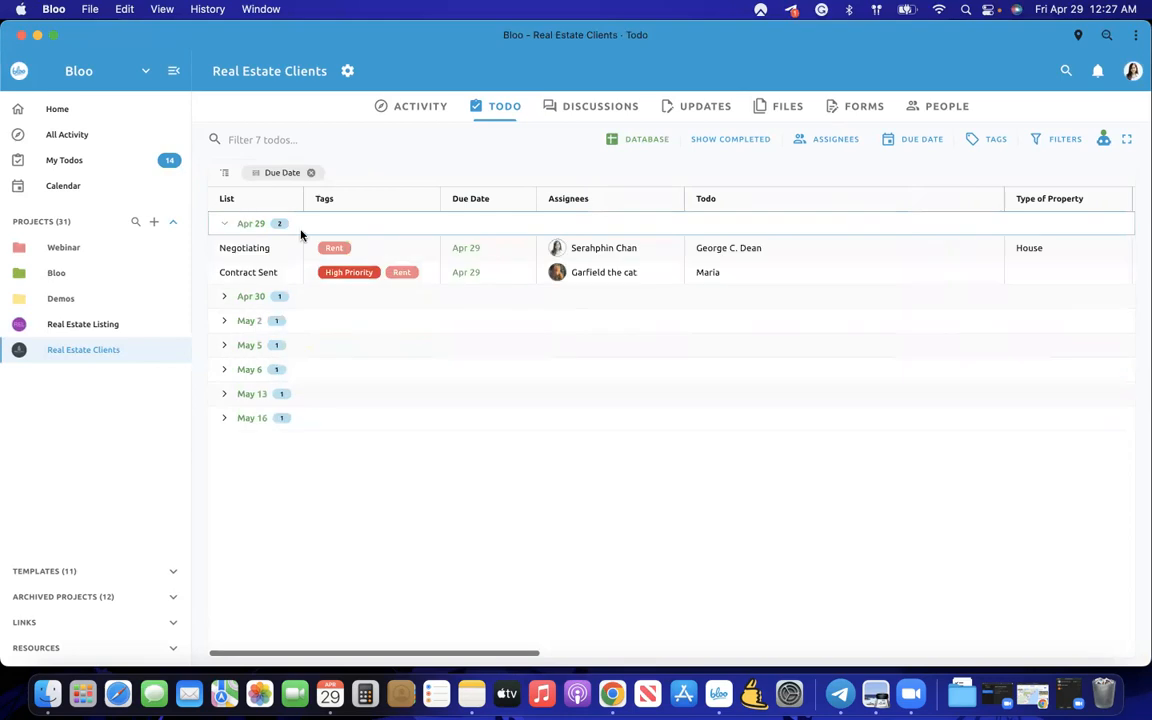
left_click(225, 225)
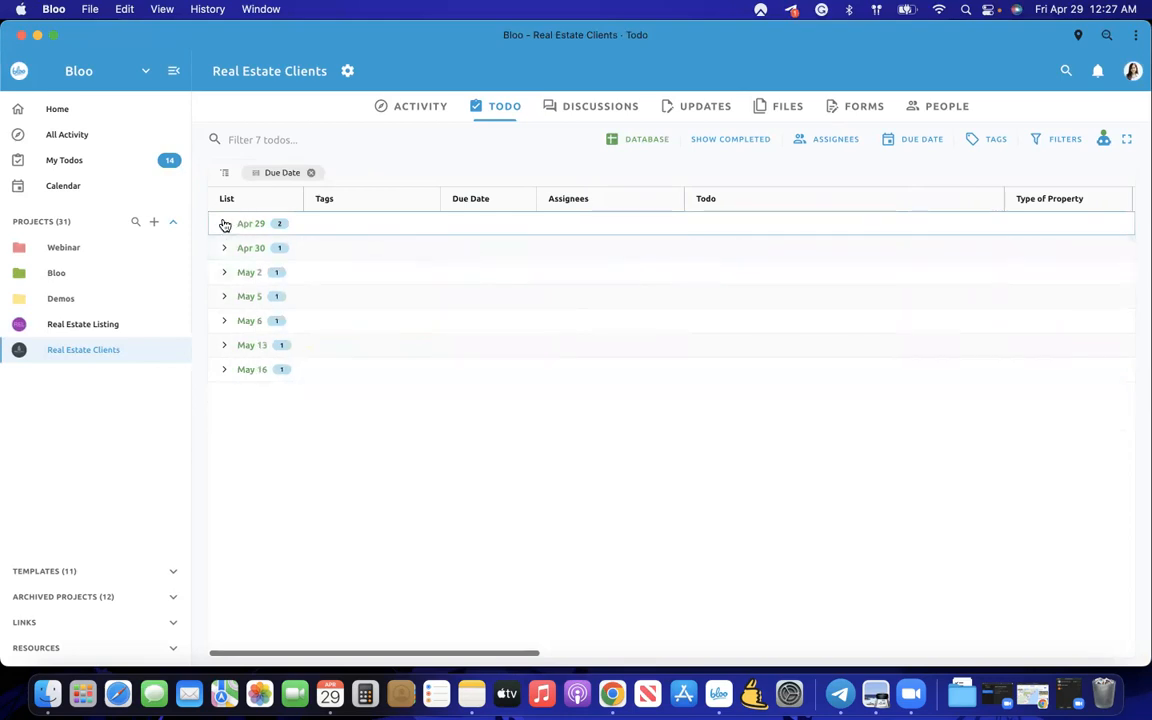
left_click(311, 174)
- Widen the Files column and narrow the Location column in the todo table
scroll(890, 331, "right", 3)
scroll(890, 331, "right", 3)
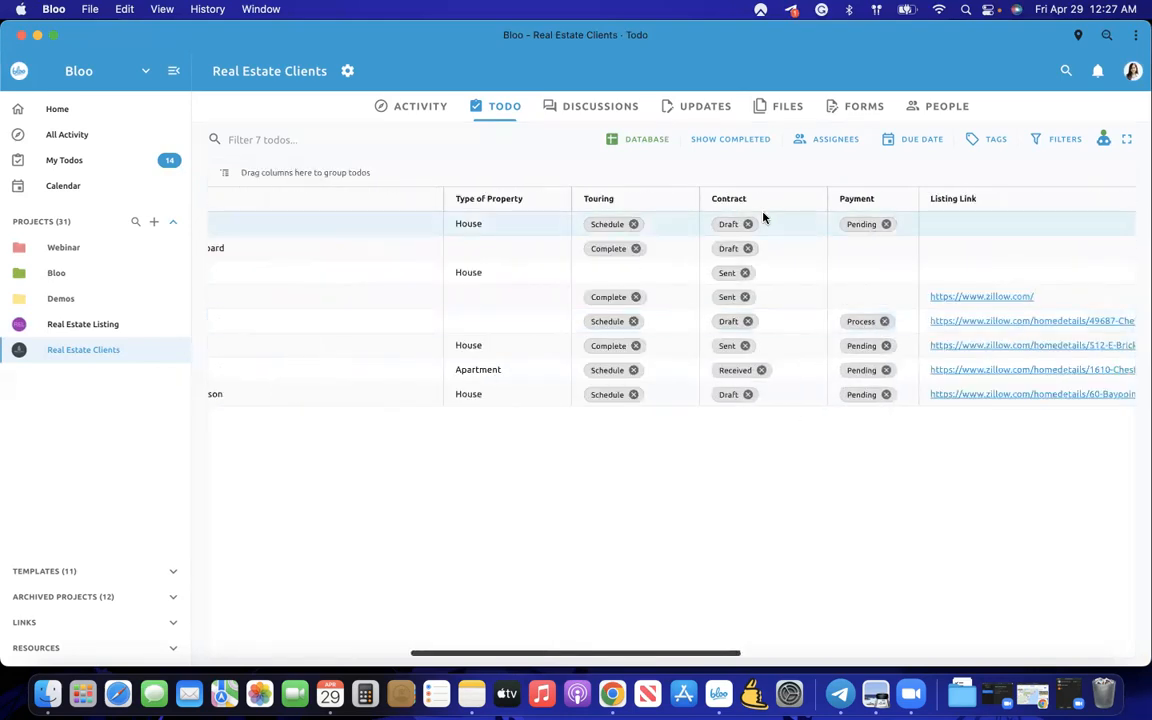
left_click_drag(514, 198, 560, 262)
scroll(807, 296, "right", 5)
scroll(807, 296, "left", 3)
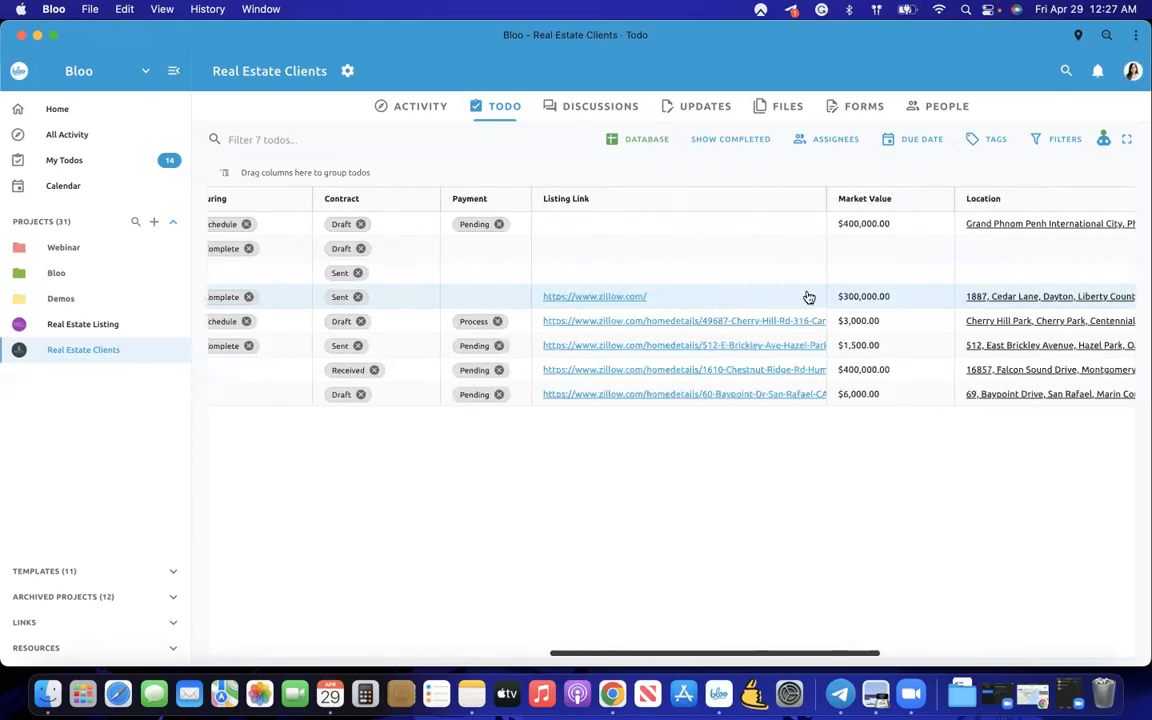
scroll(807, 296, "right", 3)
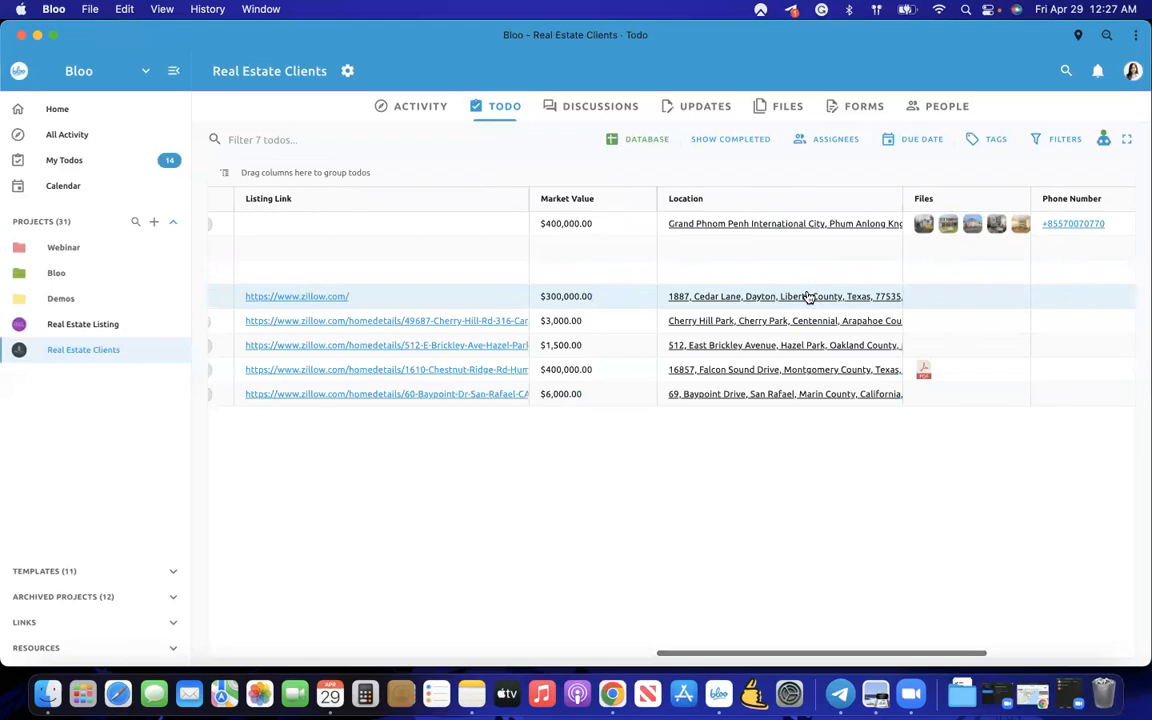
scroll(807, 296, "right", 5)
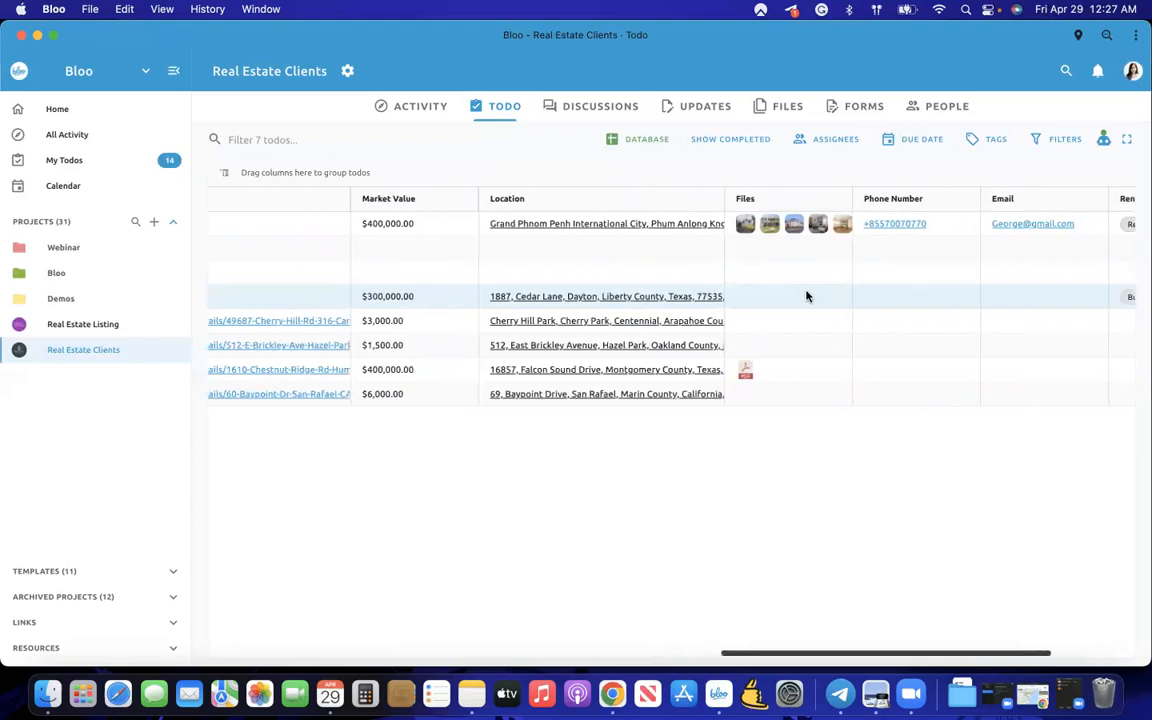
scroll(807, 296, "right", 1)
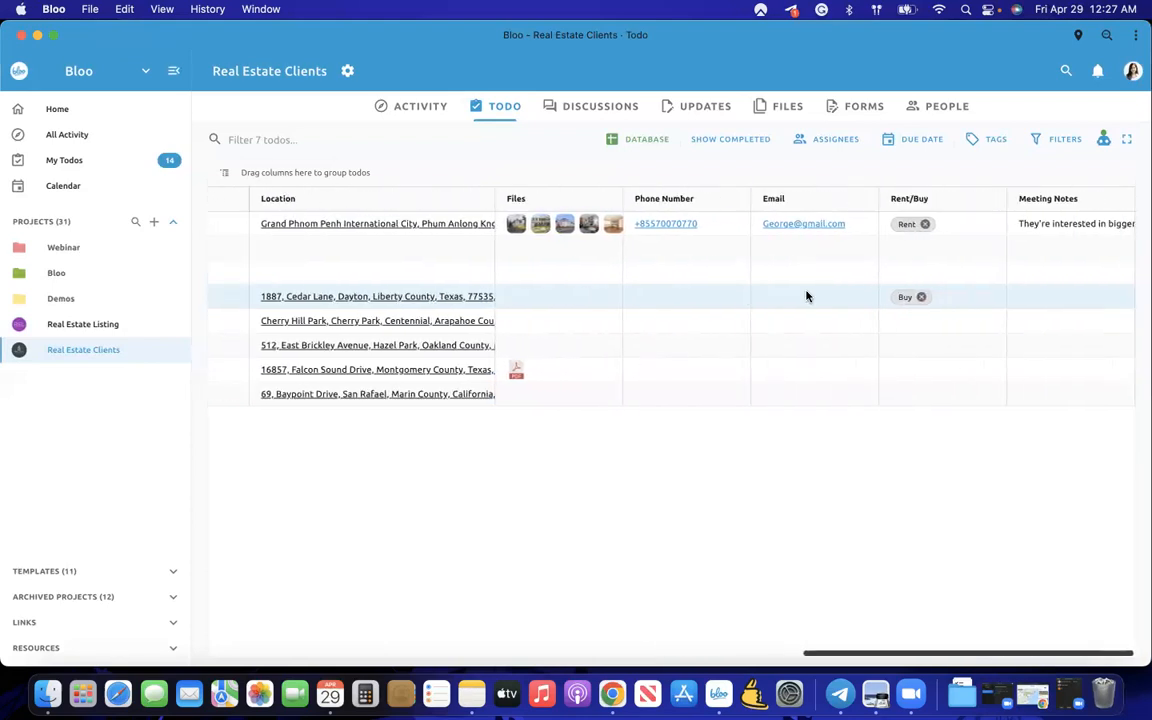
scroll(807, 296, "left", 5)
scroll(830, 293, "right", 2)
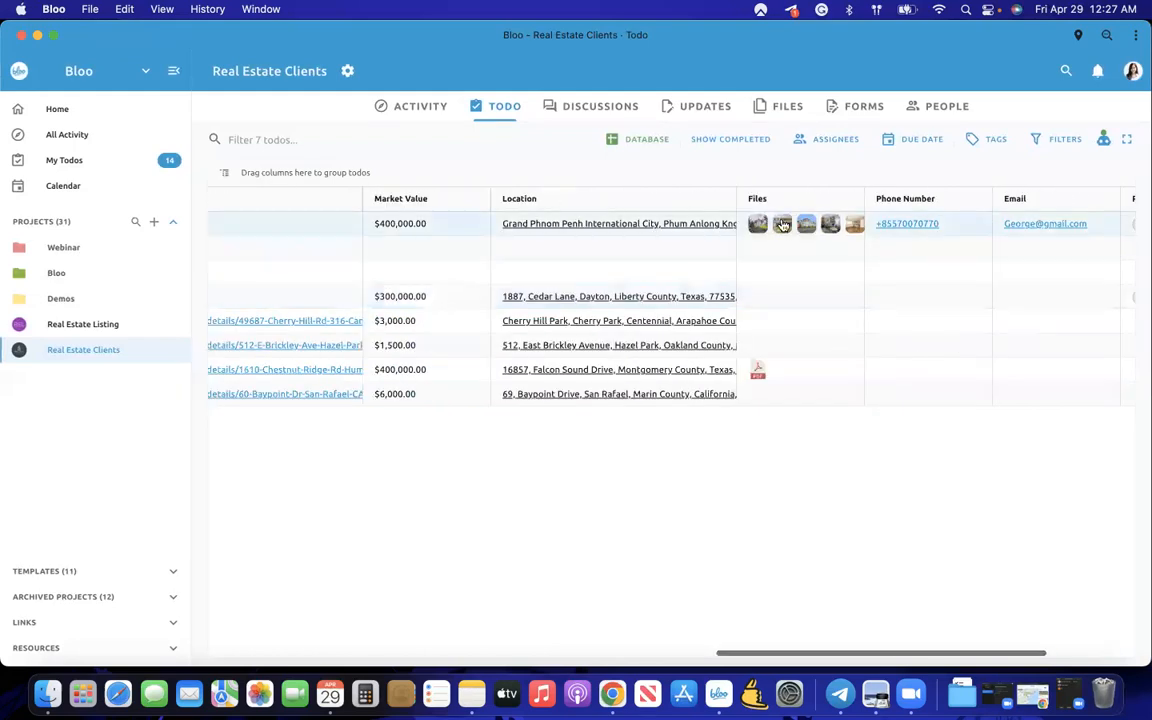
left_click_drag(864, 198, 905, 201)
left_click_drag(734, 198, 581, 198)
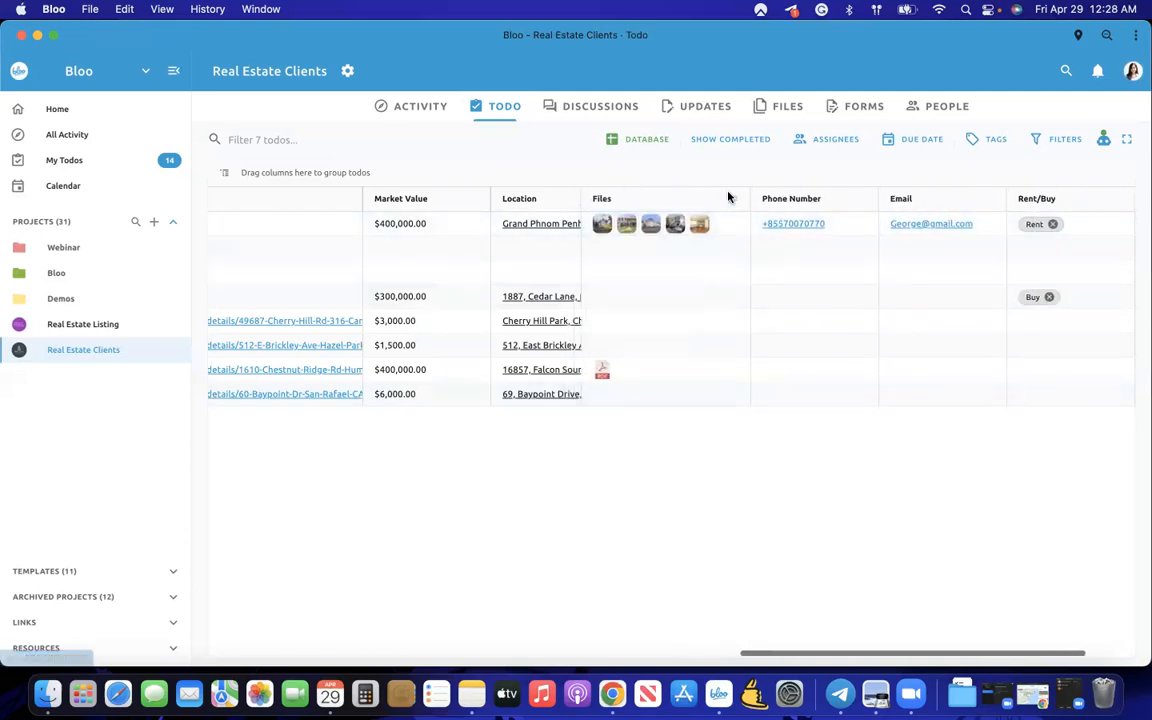
- Move the Payment column so it sits right after the Todo column
scroll(642, 259, "left", 2)
scroll(642, 259, "left", 10)
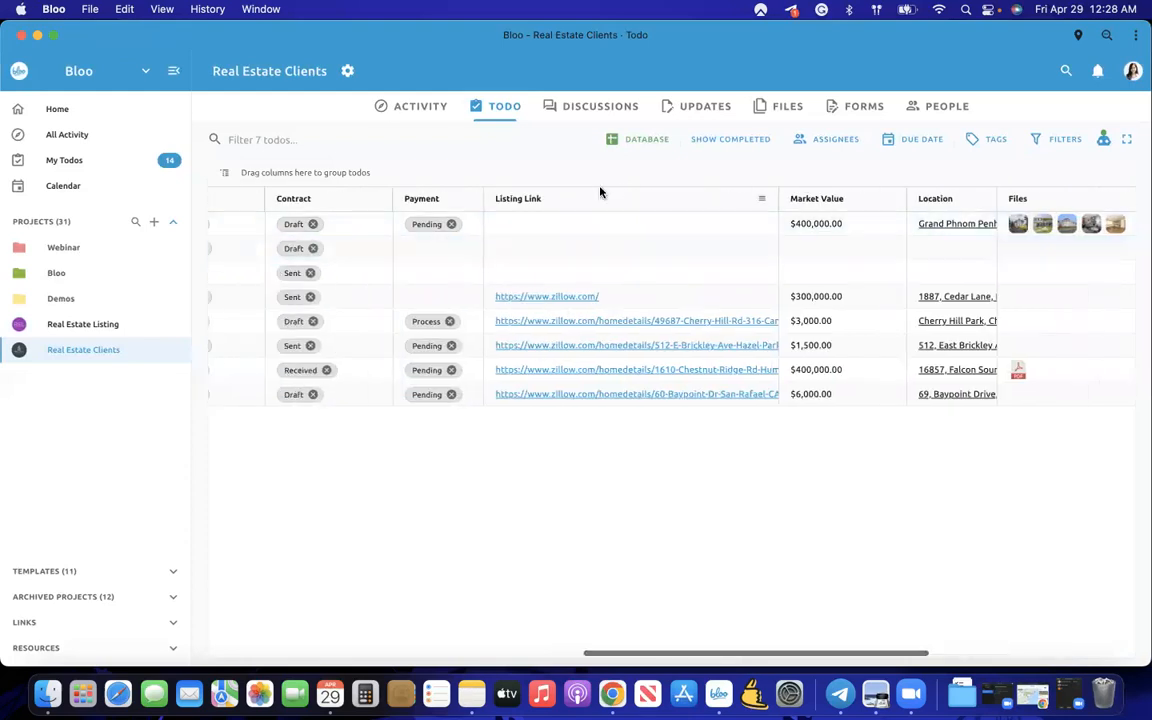
mouse_move(437, 200)
left_mouse_down()
mouse_move(342, 211)
mouse_move(427, 216)
left_mouse_up()
scroll(771, 296, "left", 10)
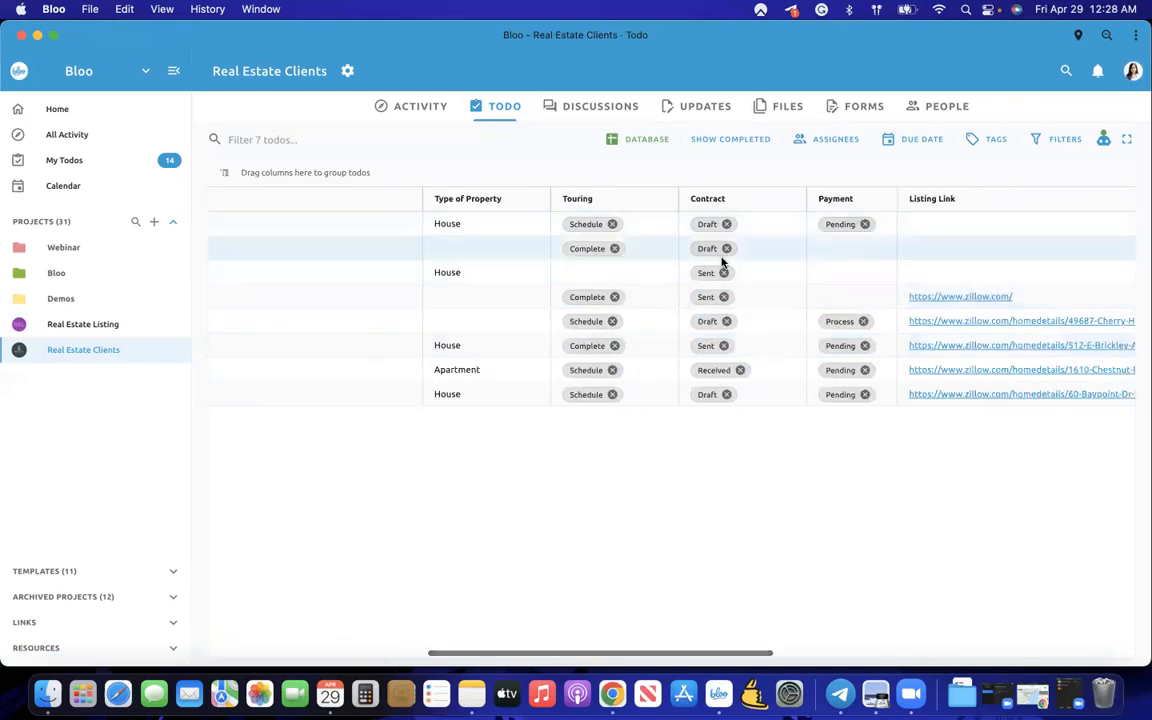
scroll(959, 229, "left", 5)
left_click_drag(1020, 198, 661, 206)
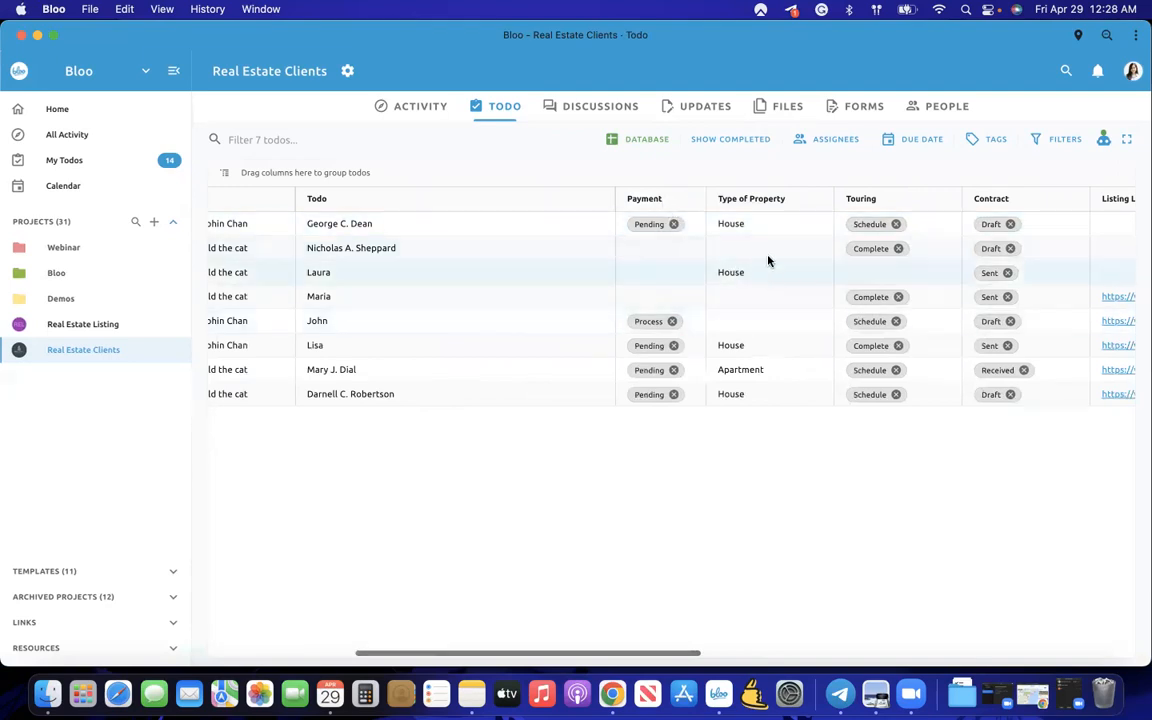
- Widen the Rent/Buy column and bring up the view layout choices
scroll(592, 273, "left", 5)
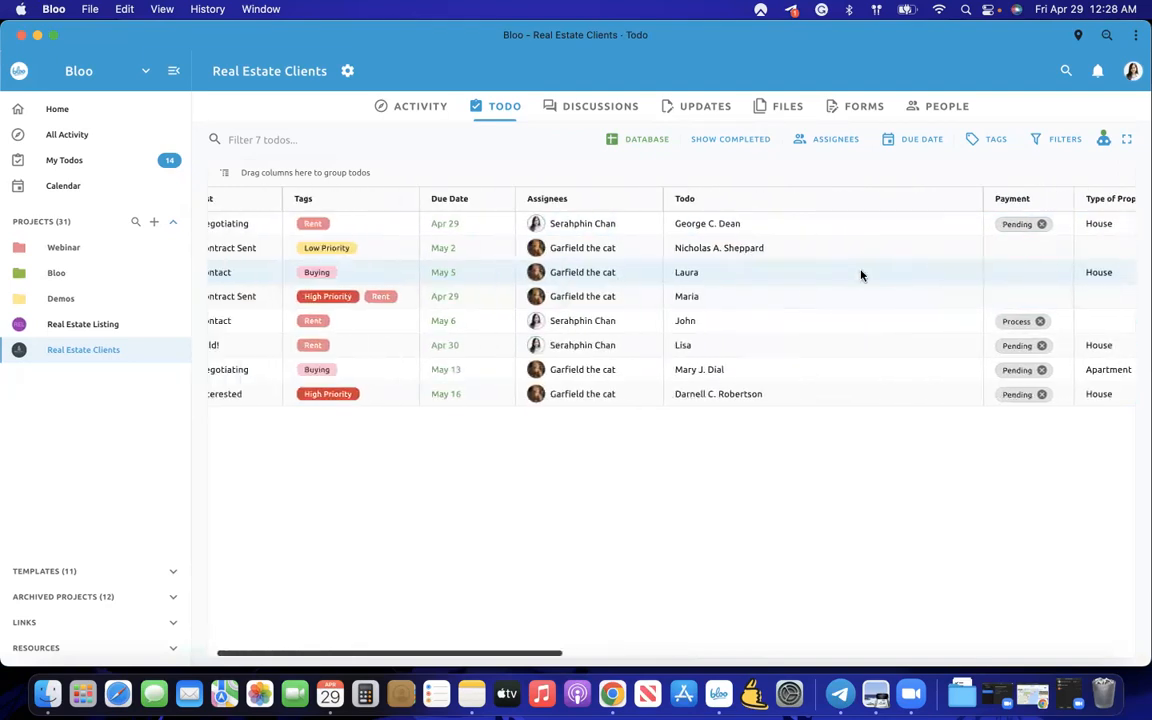
scroll(969, 343, "right", 10)
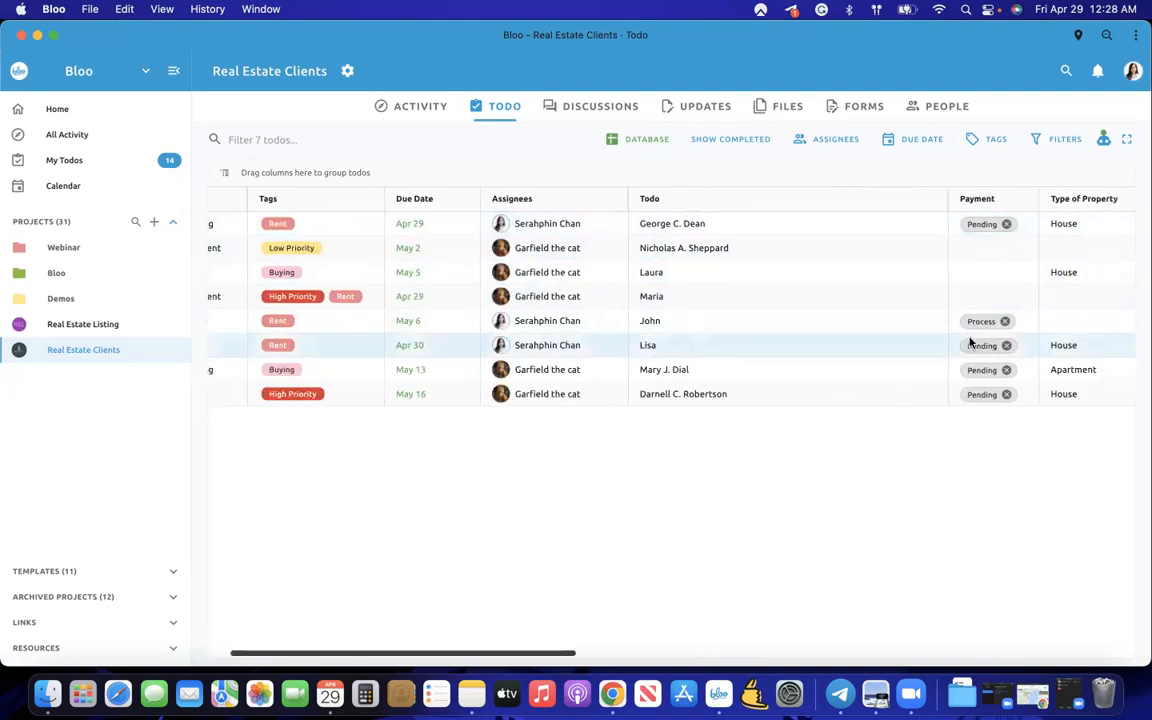
scroll(969, 343, "right", 5)
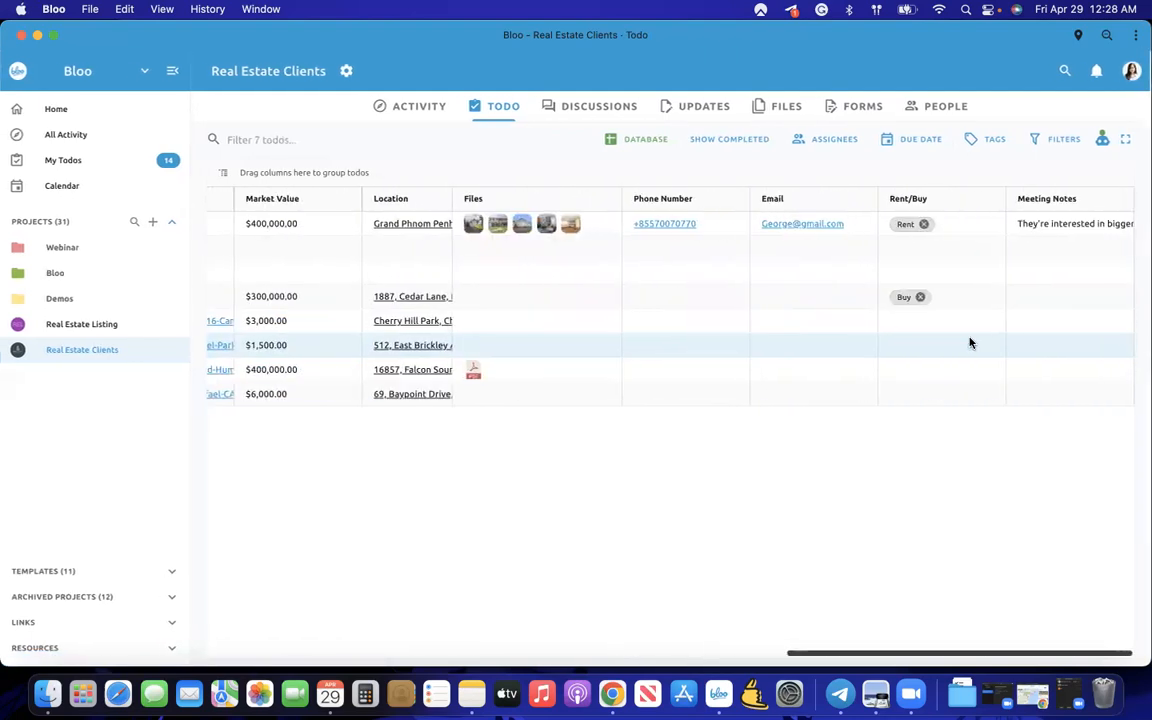
left_click_drag(1005, 198, 920, 198)
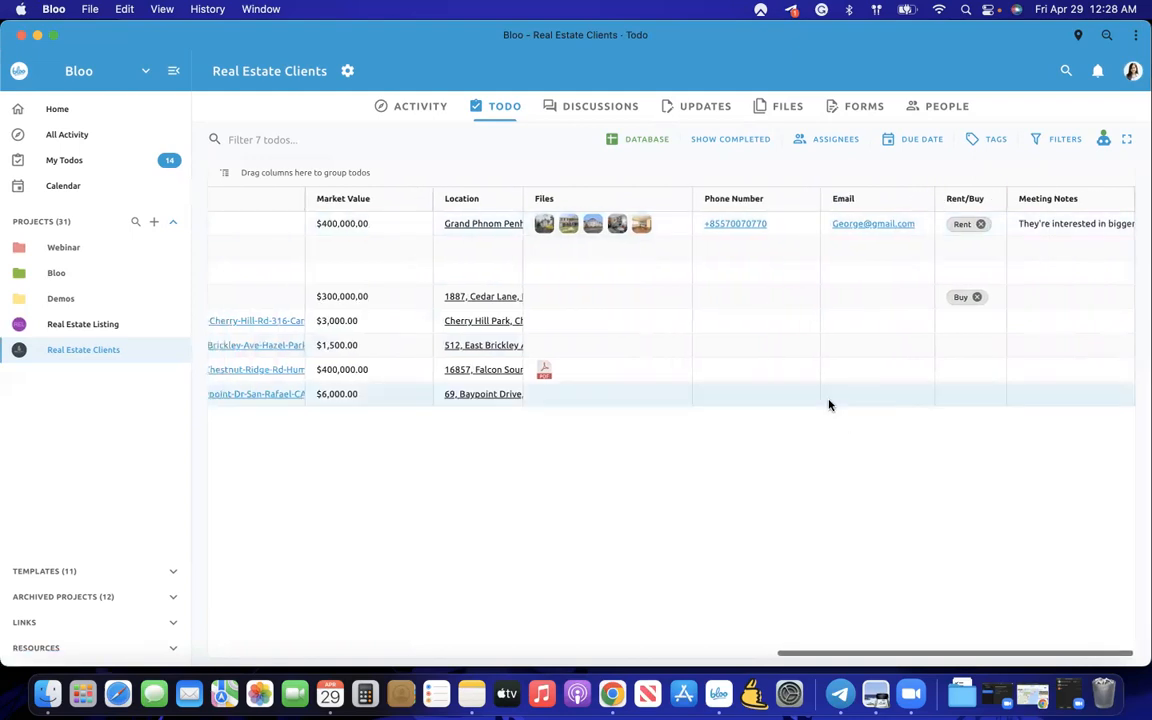
scroll(829, 404, "left", 10)
scroll(829, 404, "left", 6)
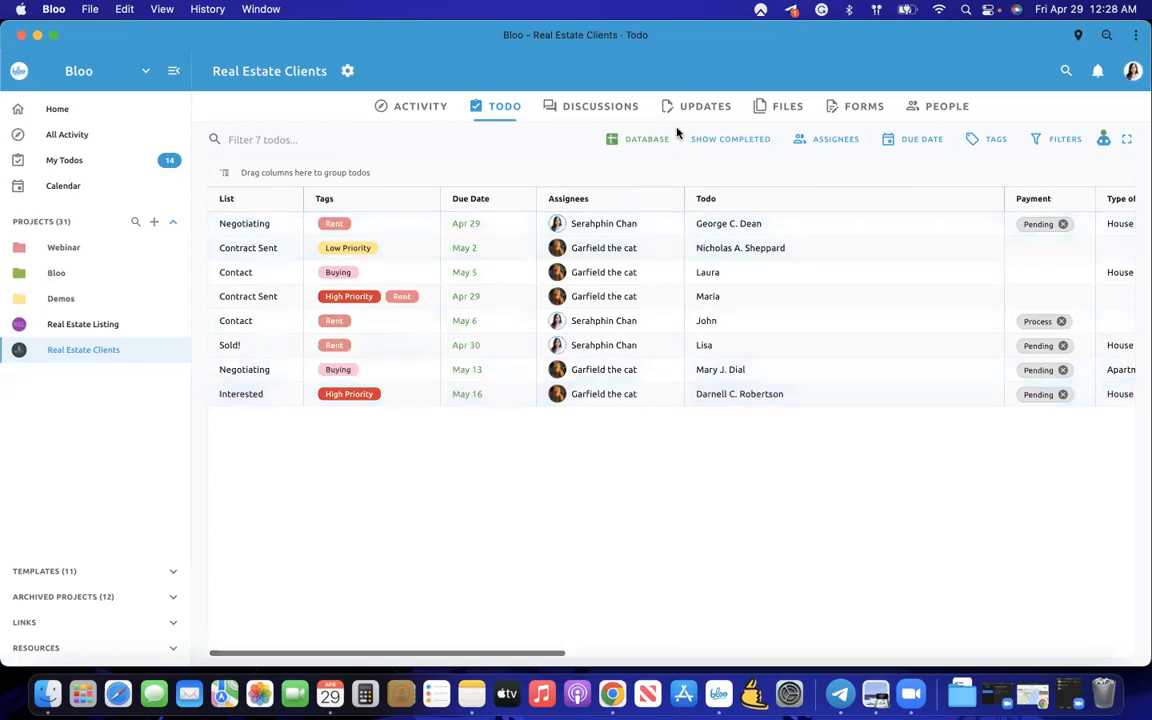
left_click(648, 140)
left_click(641, 172)
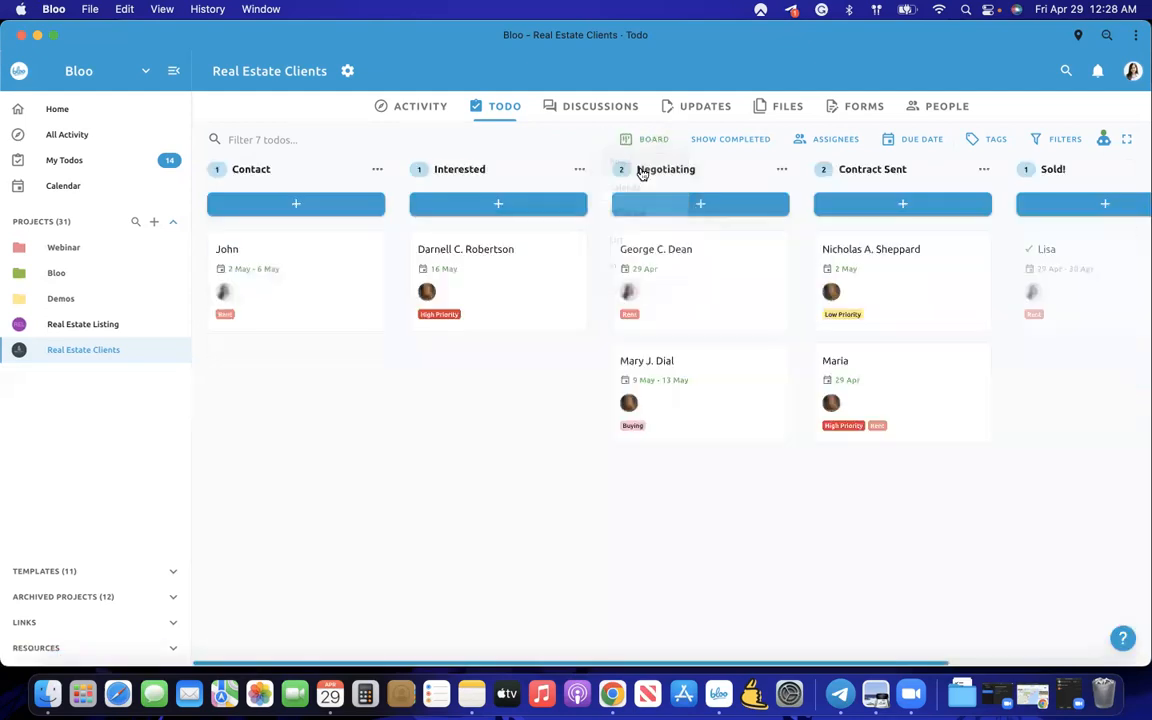
left_click(718, 297)
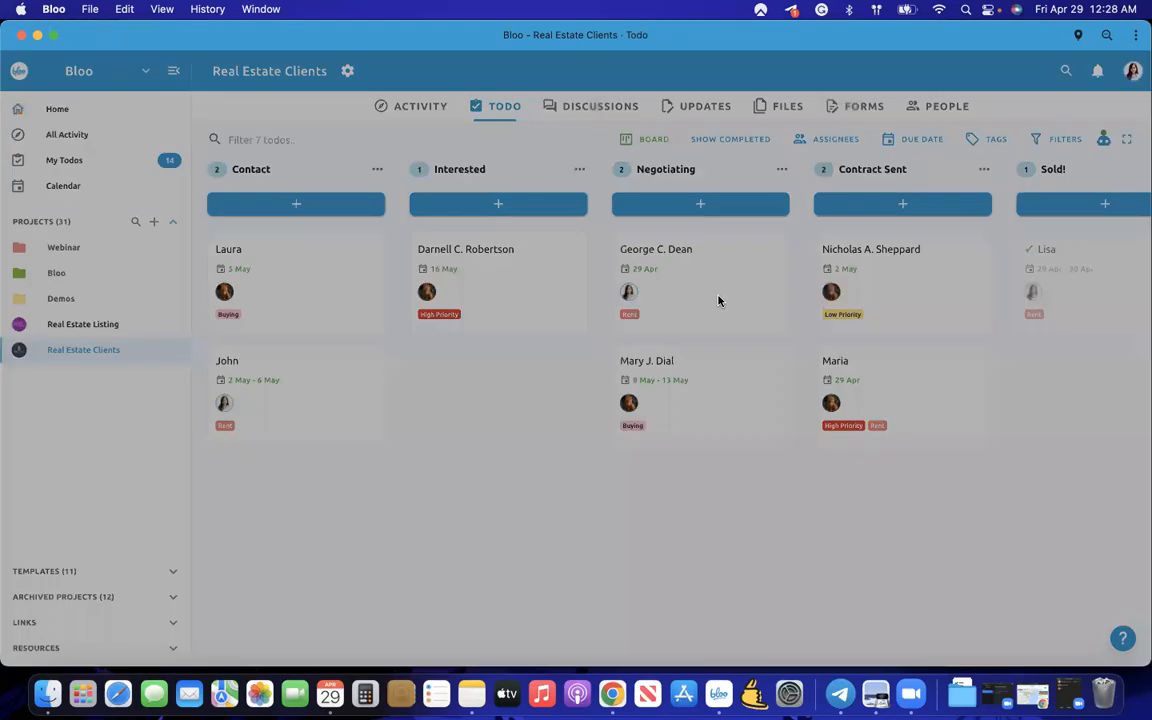
scroll(502, 316, "down", 10)
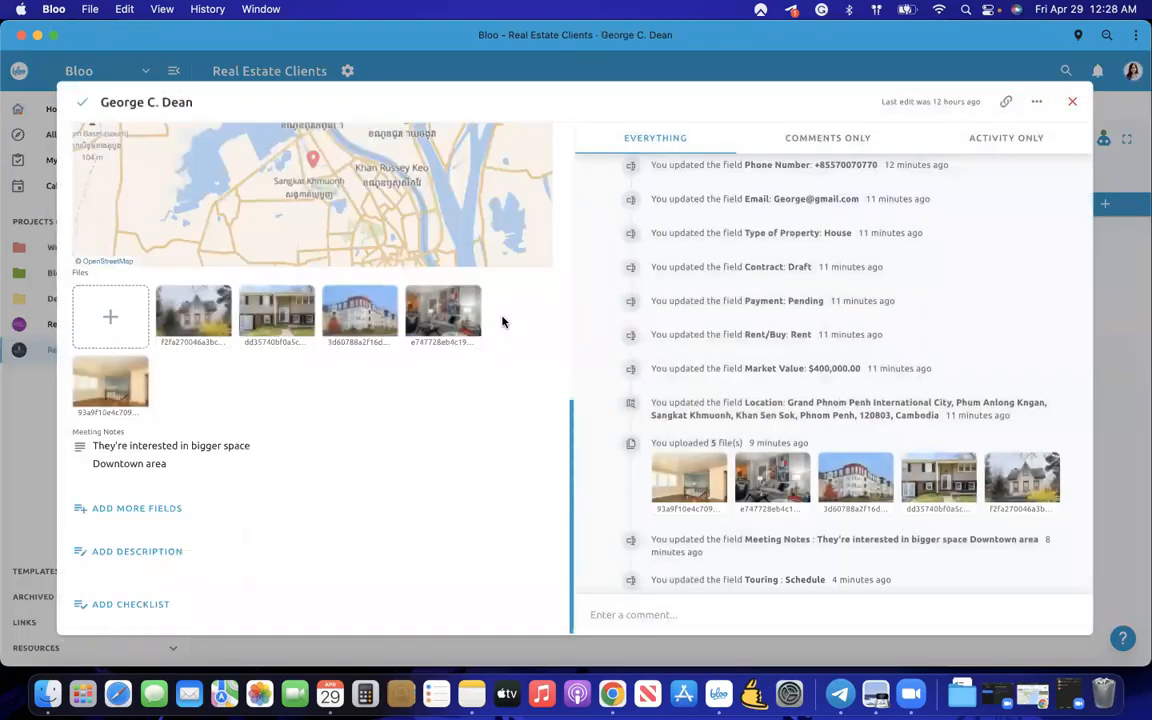
scroll(496, 334, "up", 10)
left_click(36, 459)
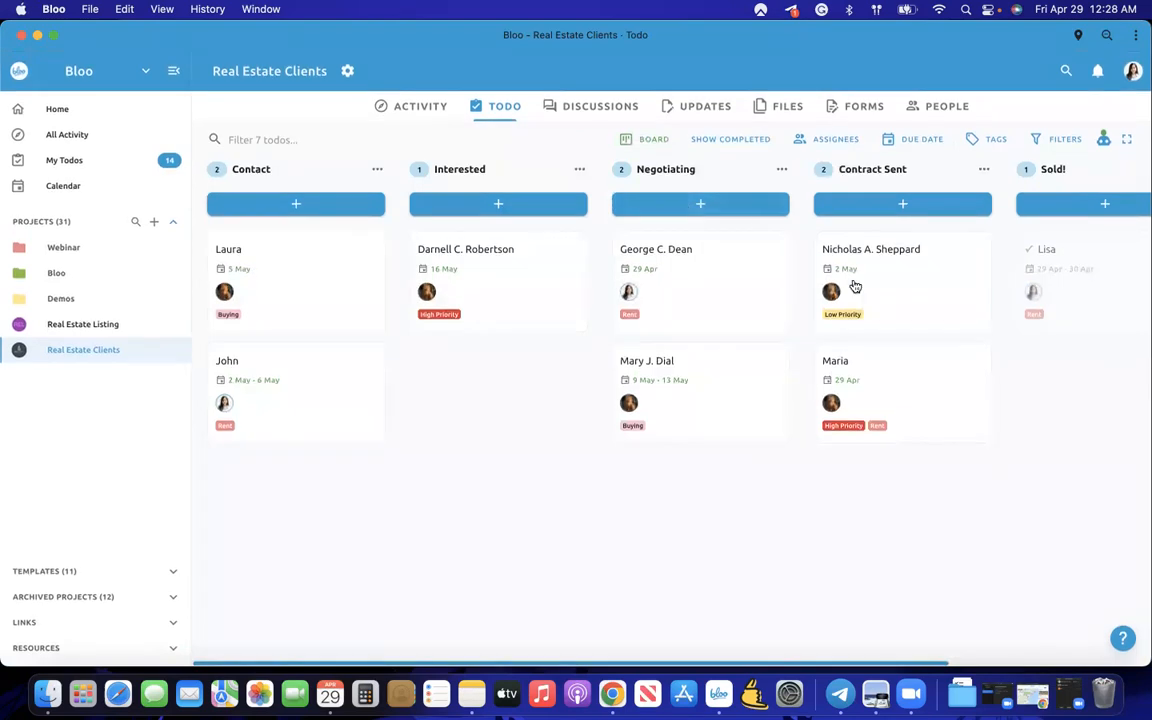
left_click(1053, 142)
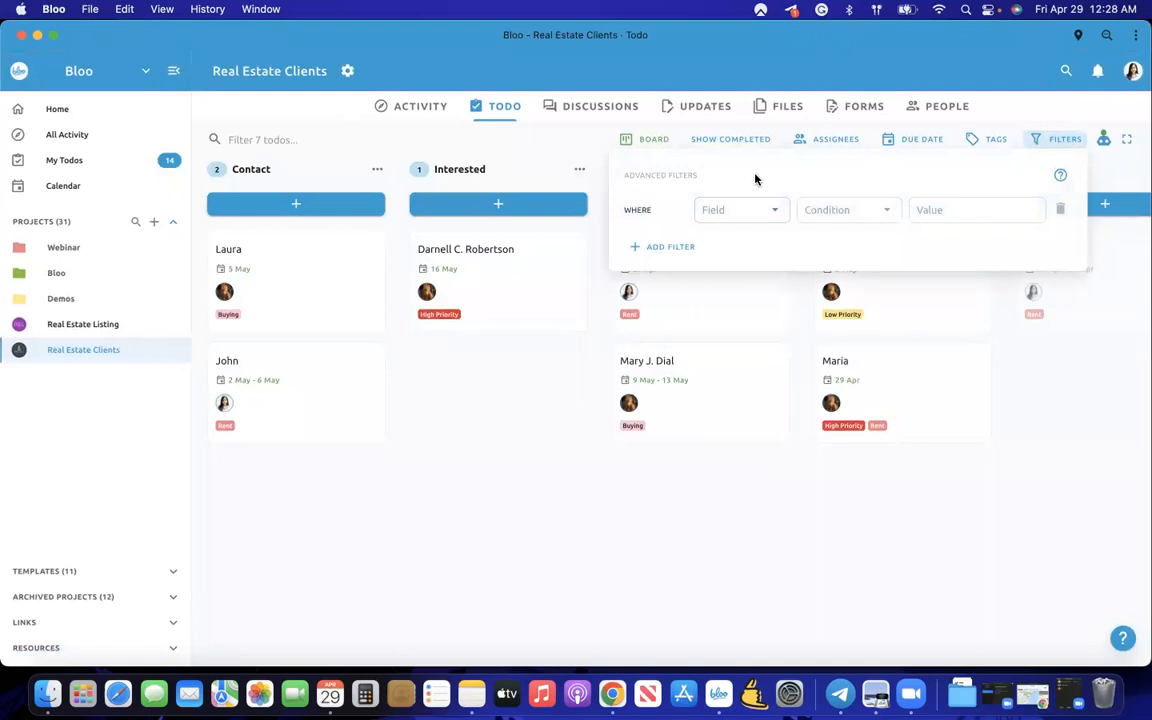
- Browse the available filter fields, then apply and clear an assignee filter
left_click(723, 216)
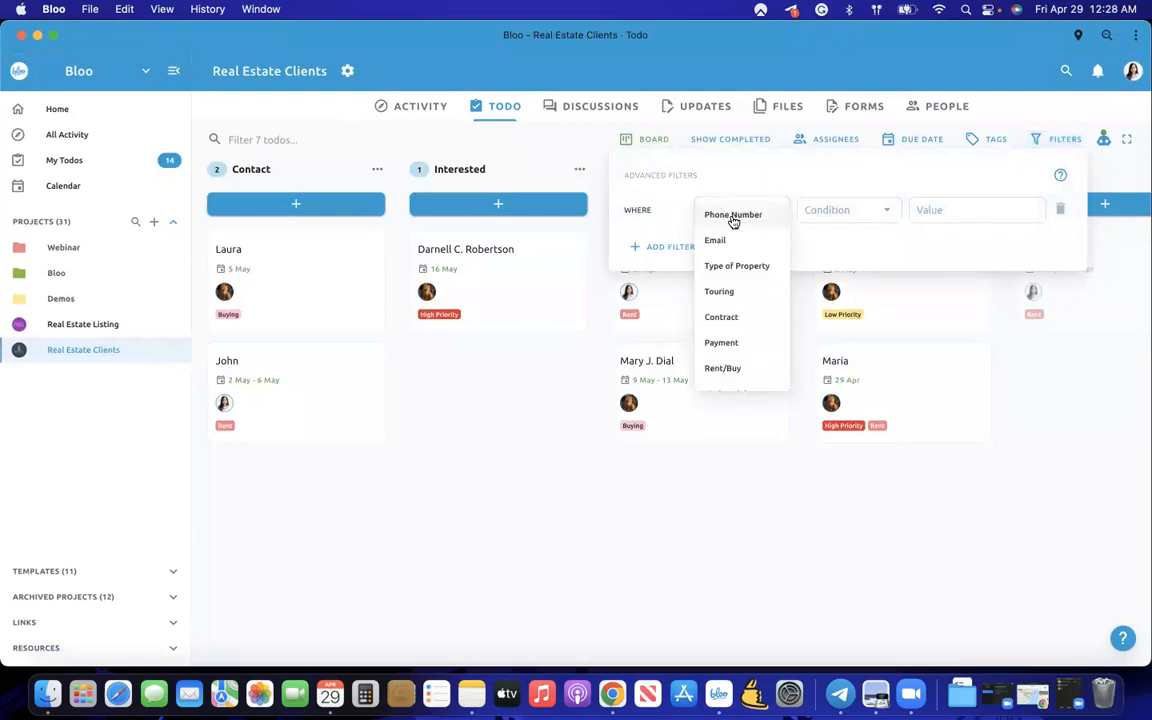
scroll(752, 318, "down", 2)
scroll(752, 318, "up", 2)
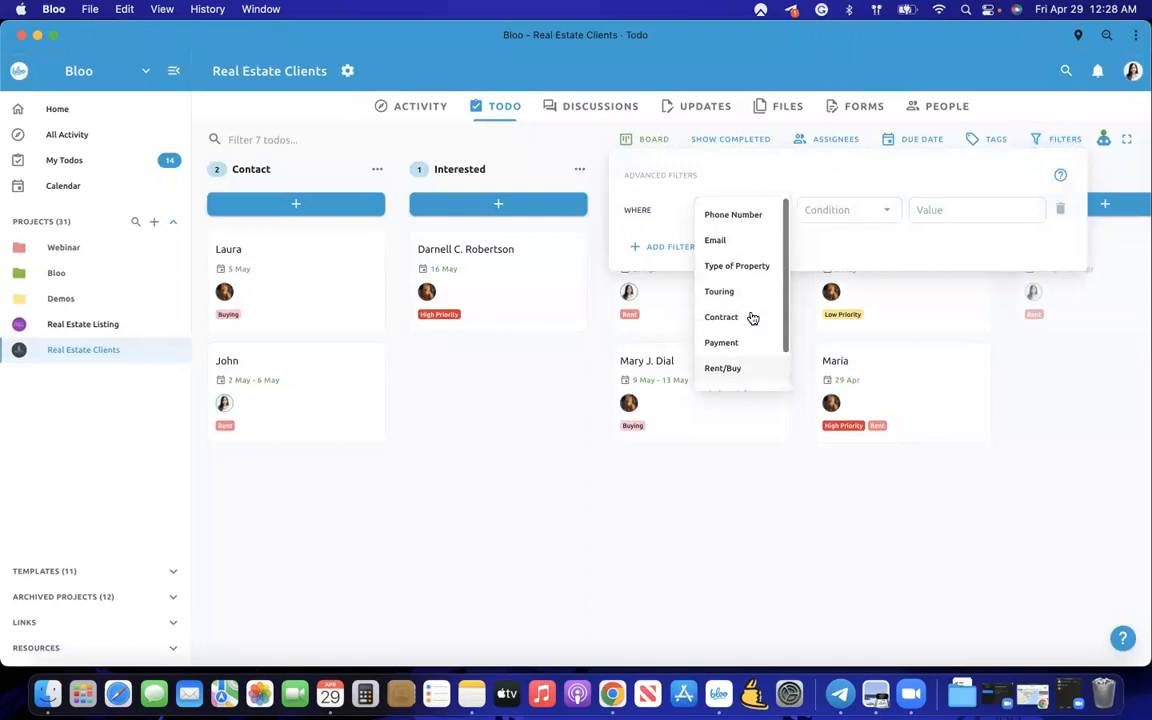
left_click(515, 404)
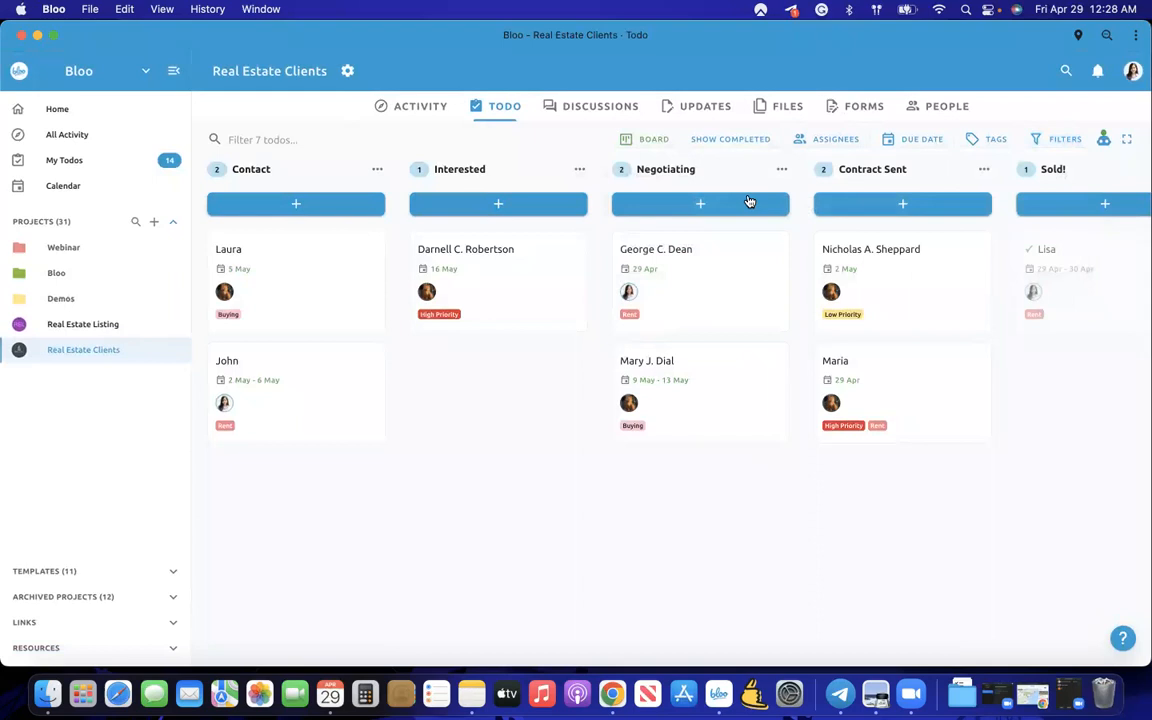
left_click(629, 292)
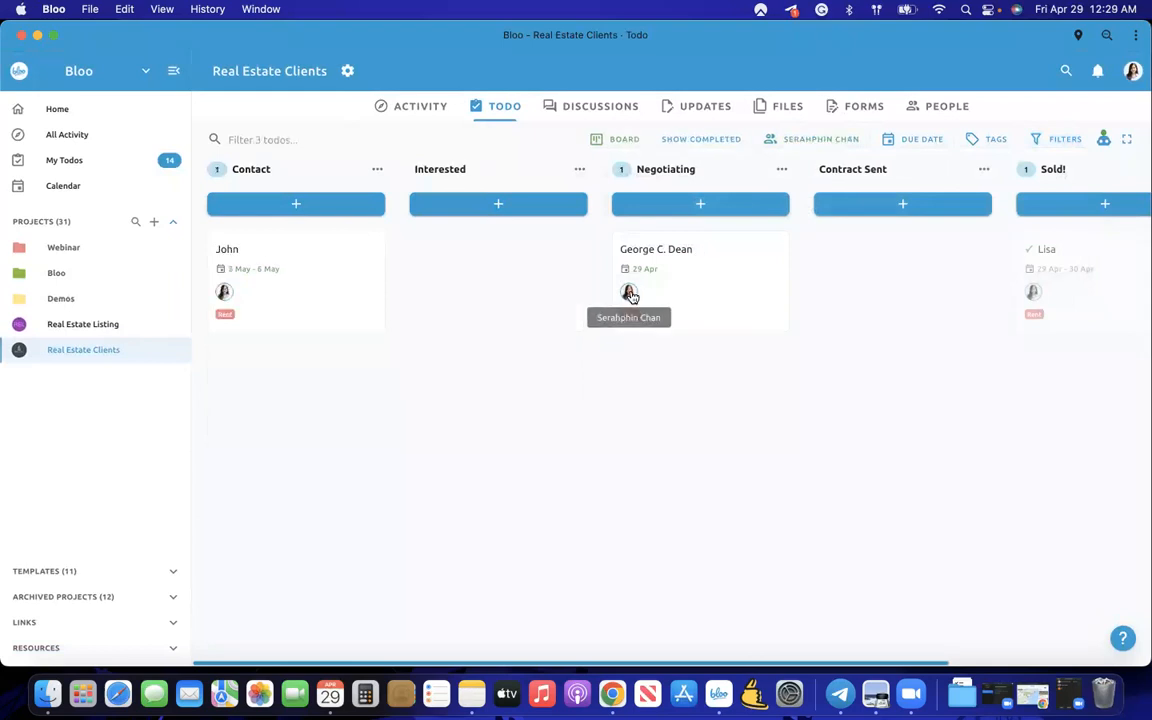
left_click(631, 294)
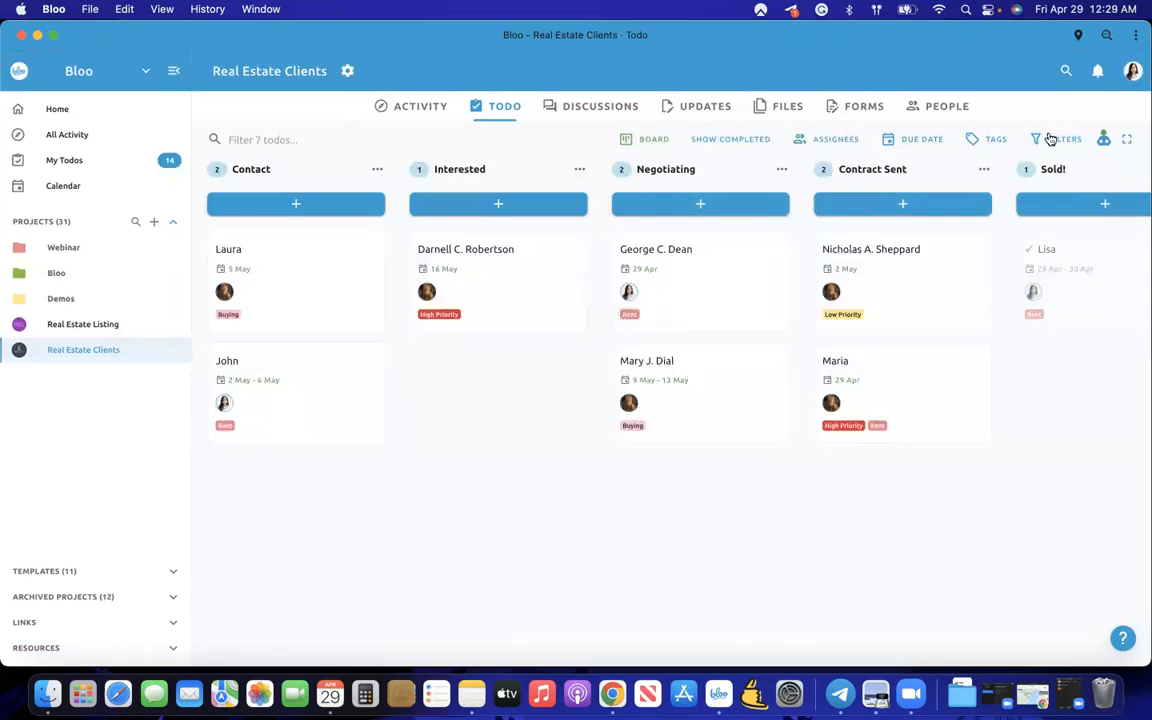
- Reopen Advanced Filters and pick Market Value as the filter field
left_click(1050, 139)
left_click(750, 216)
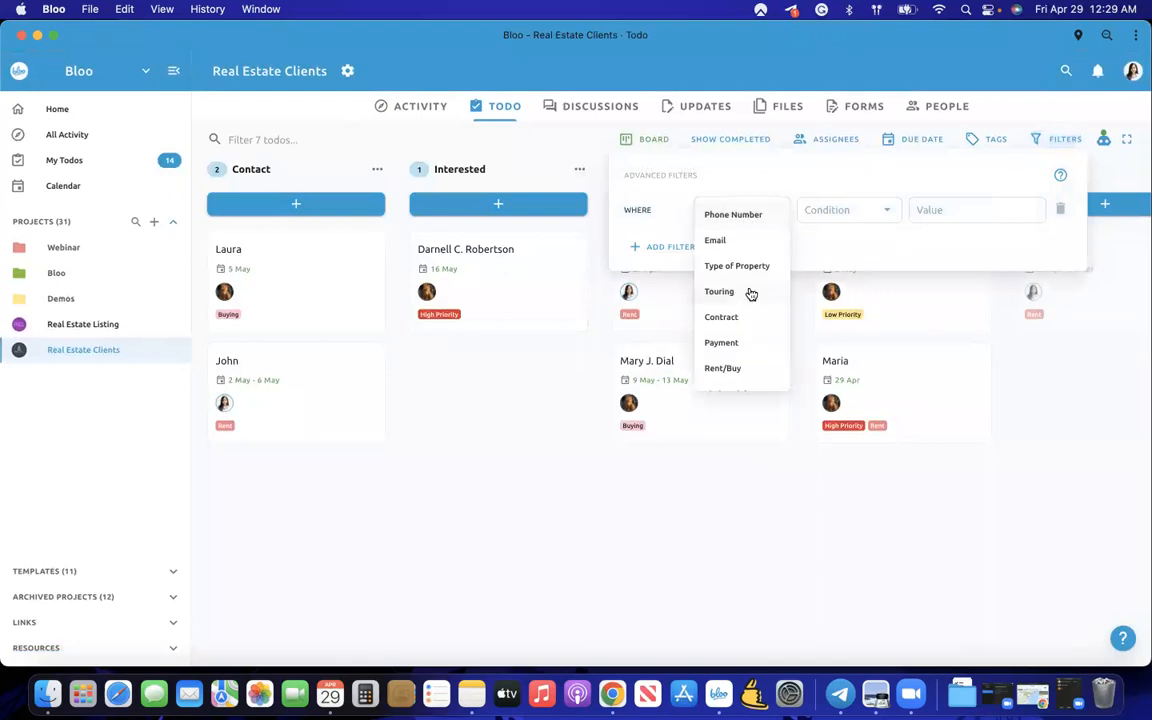
scroll(751, 293, "down", 2)
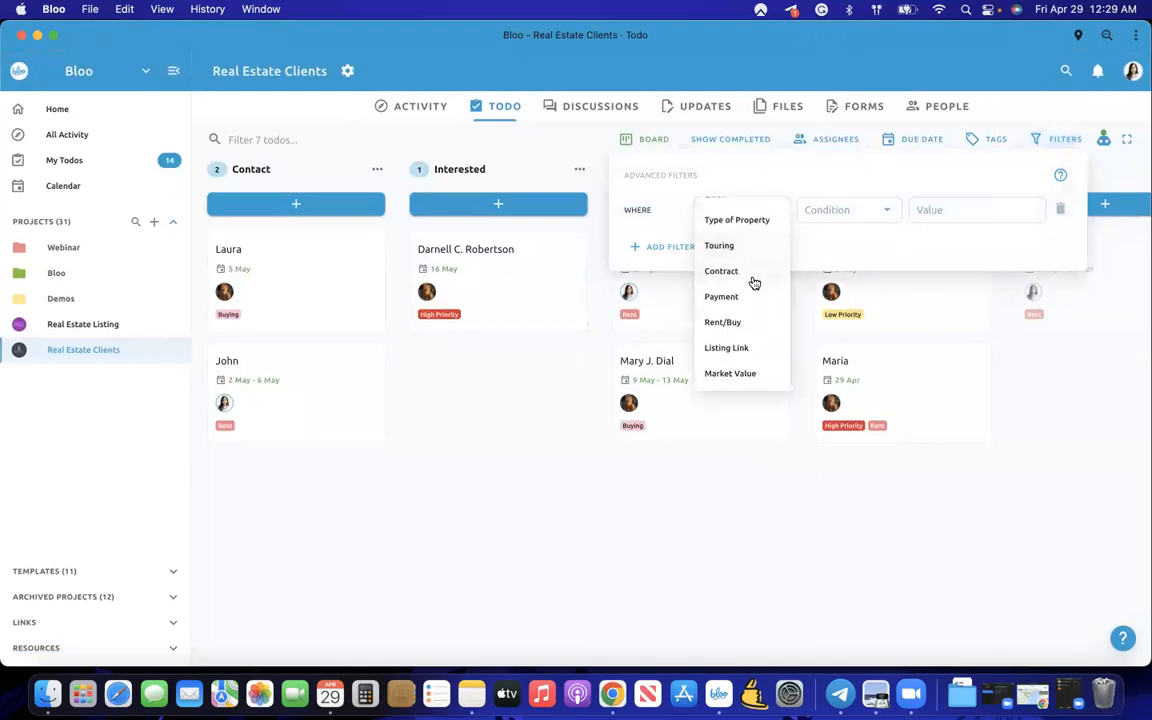
scroll(751, 303, "up", 2)
scroll(751, 304, "down", 2)
left_click(740, 373)
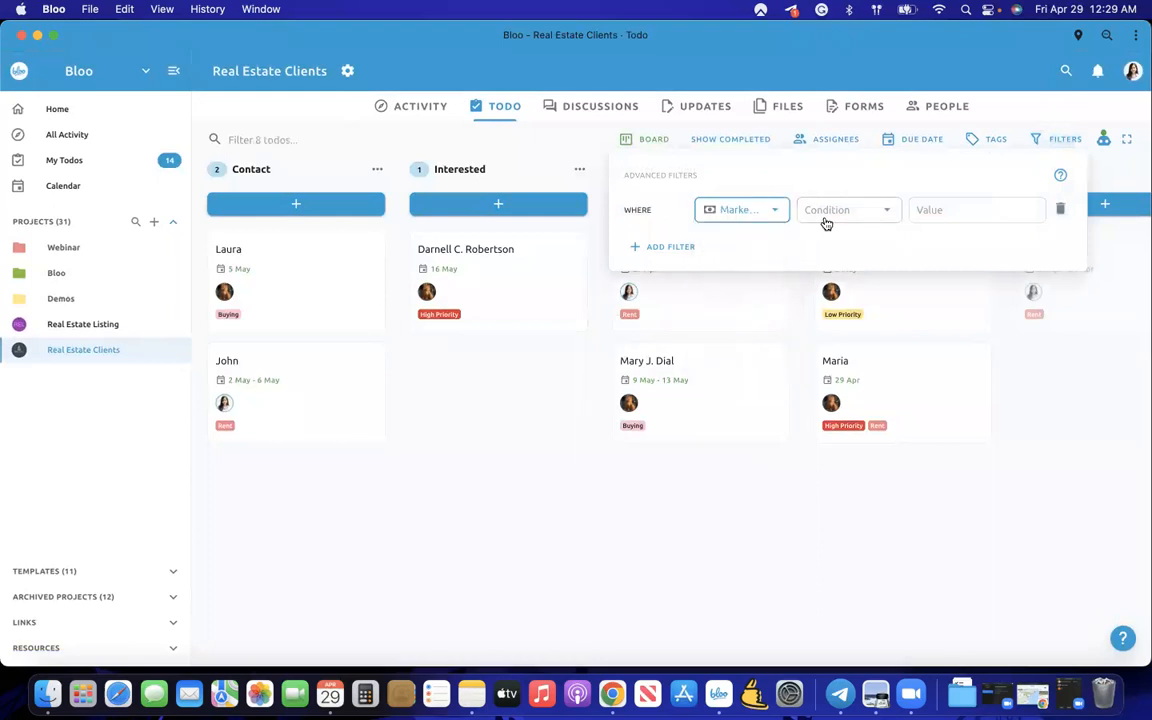
- Set the Market Value condition to 'is greater than' 30000 and apply the filter
left_click(826, 221)
scroll(833, 292, "down", 1)
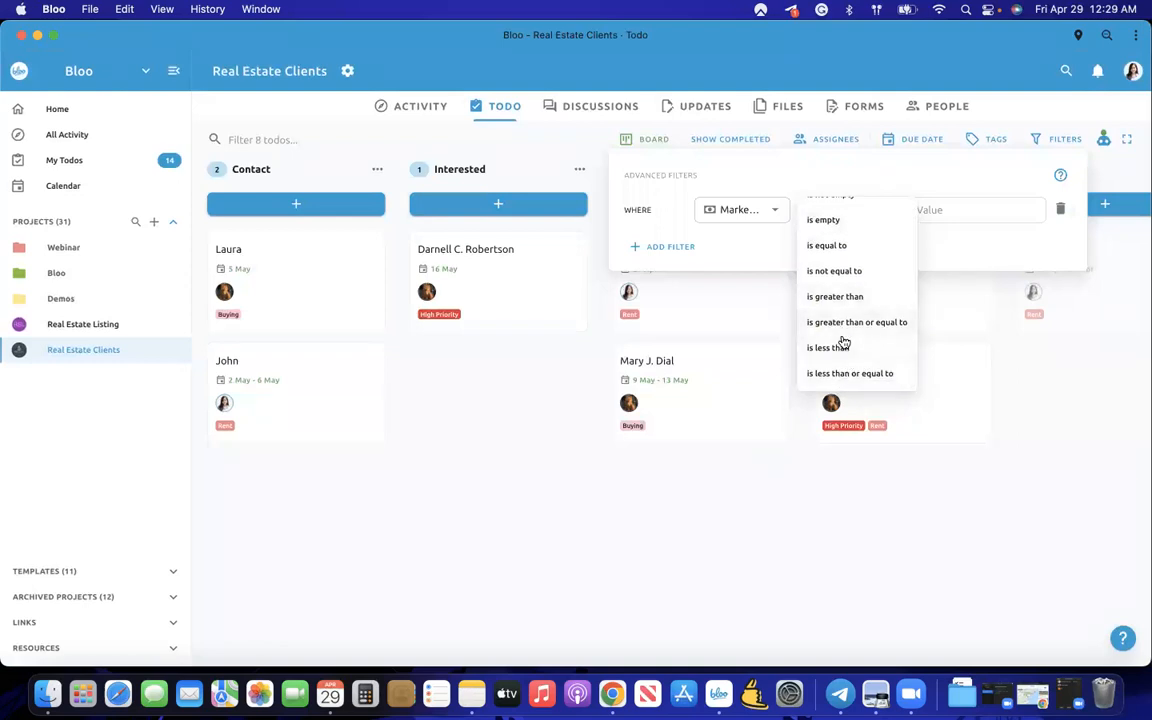
left_click(842, 346)
left_click(941, 207)
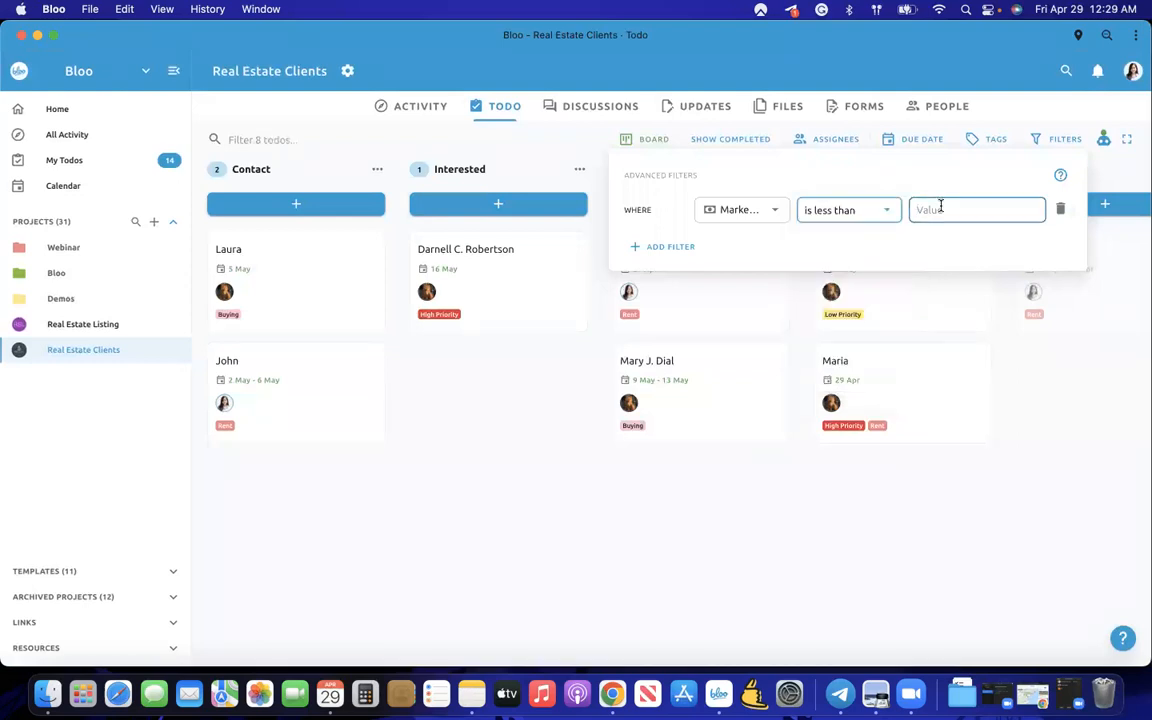
left_click(886, 210)
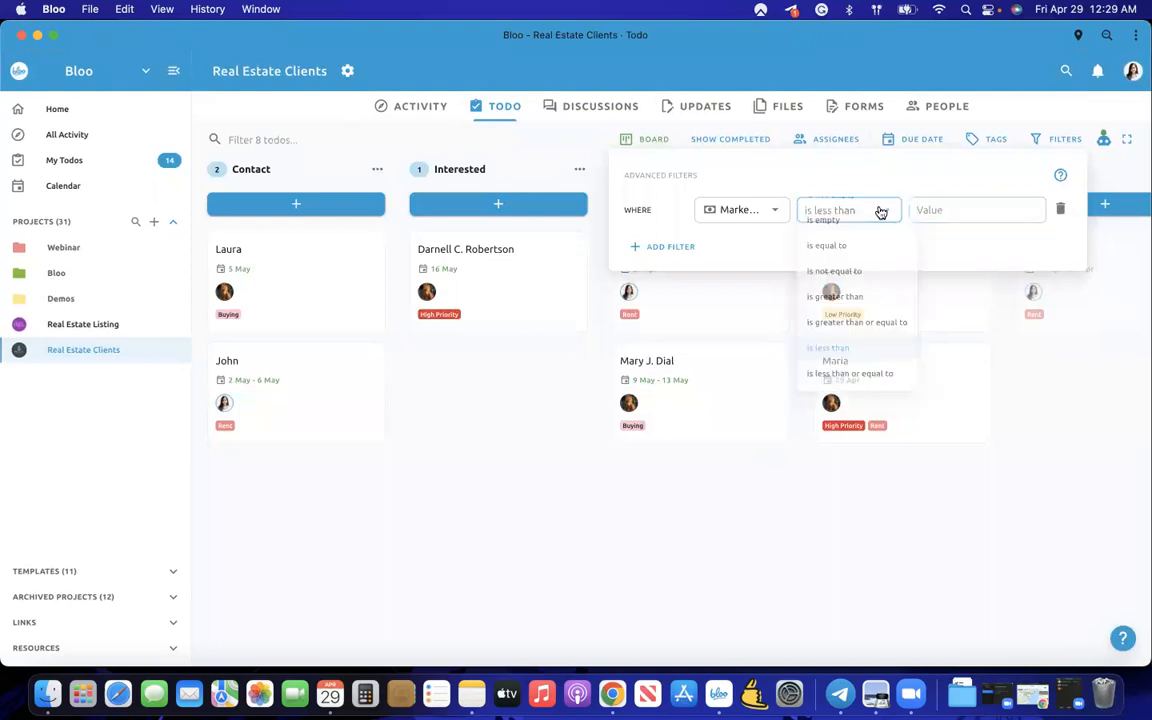
left_click(852, 298)
left_click(946, 218)
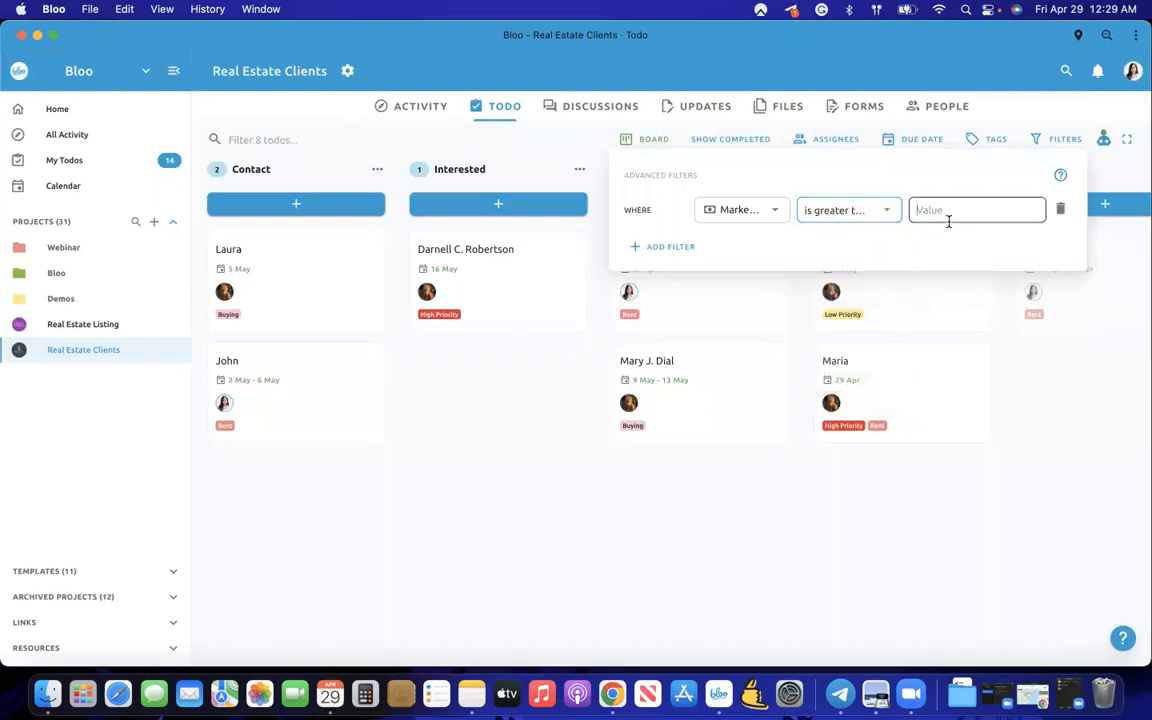
type("30000")
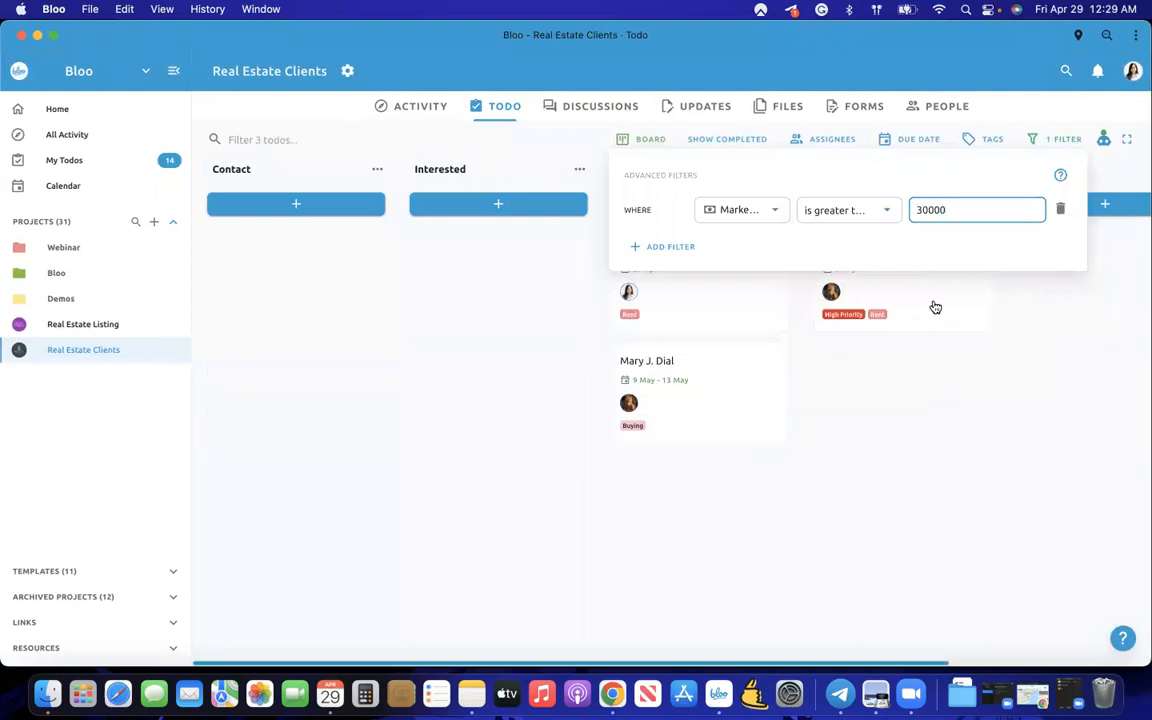
left_click(978, 443)
scroll(979, 464, "right", 1)
scroll(979, 464, "right", 5)
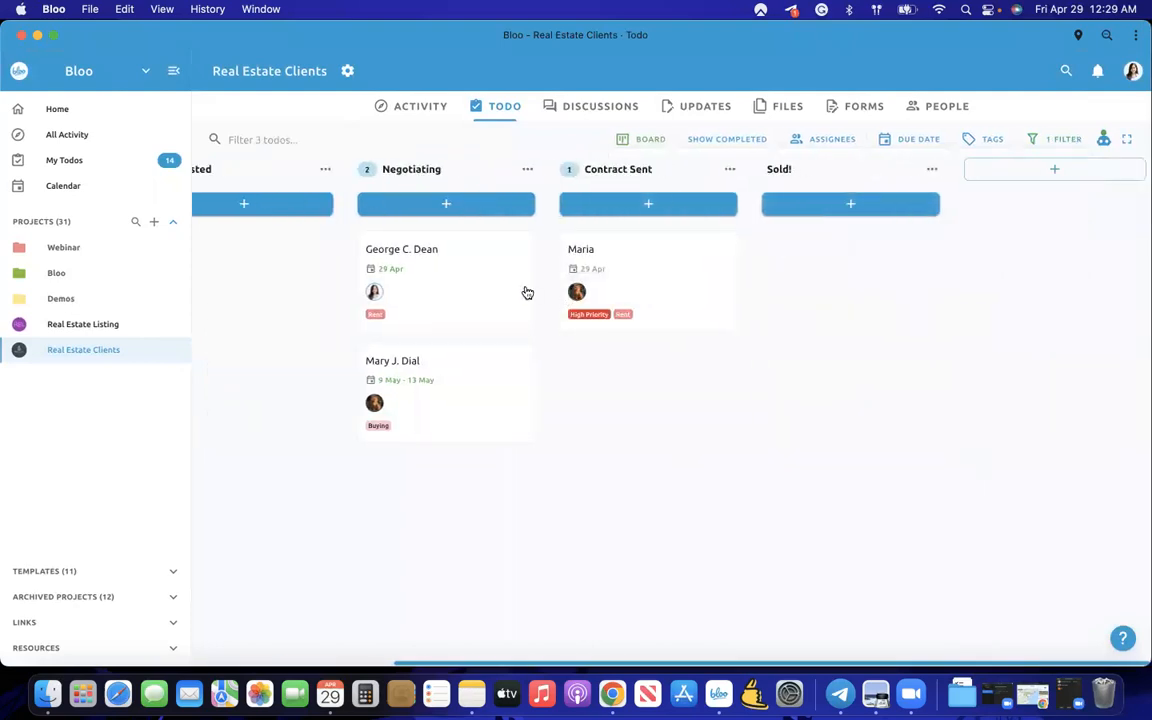
left_click(515, 290)
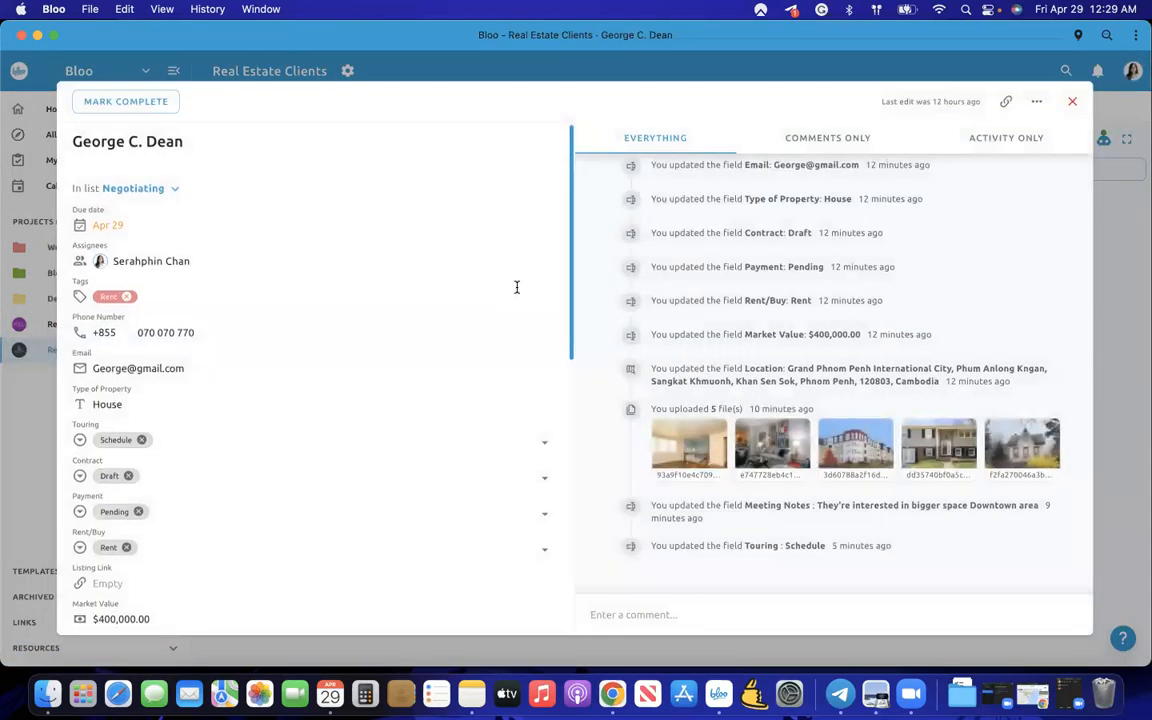
scroll(509, 292, "down", 4)
scroll(509, 292, "down", 5)
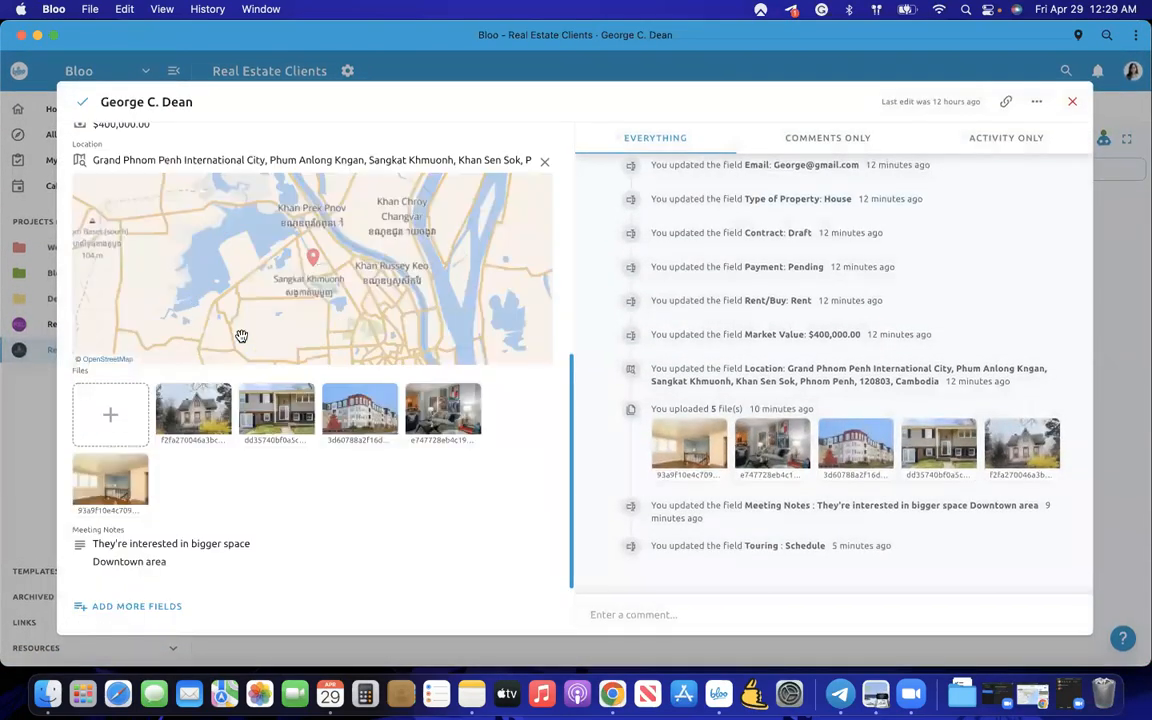
scroll(241, 336, "up", 5)
left_click(43, 431)
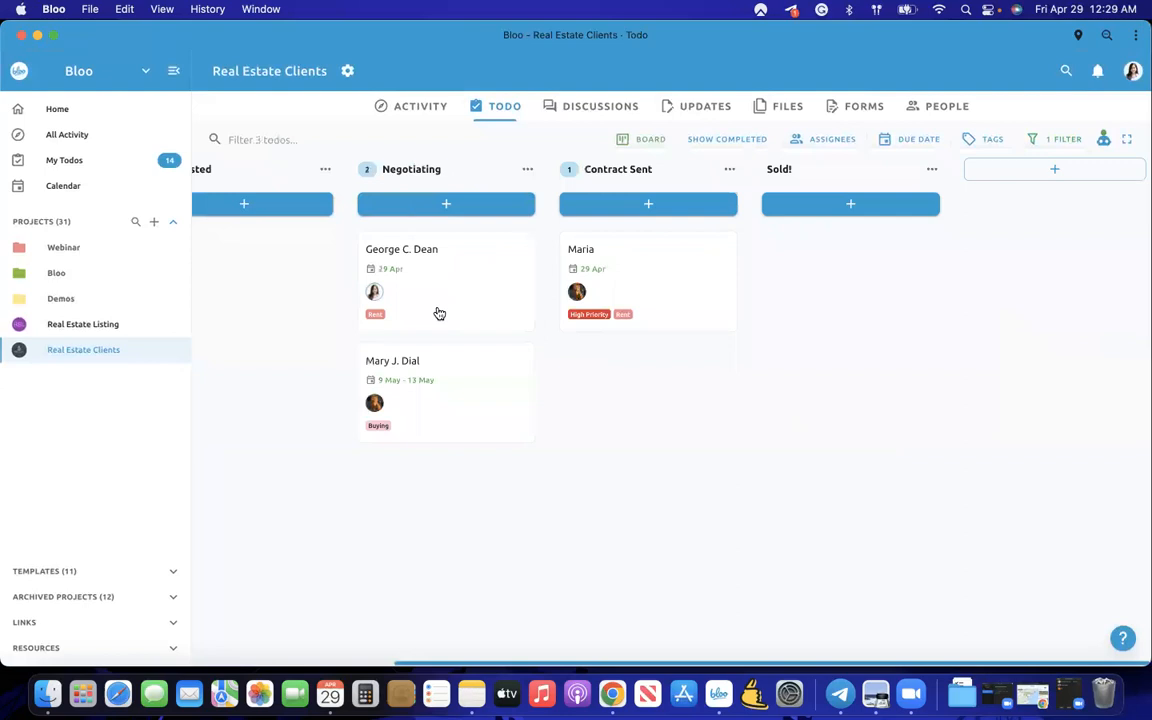
scroll(753, 278, "left", 5)
scroll(753, 278, "right", 2)
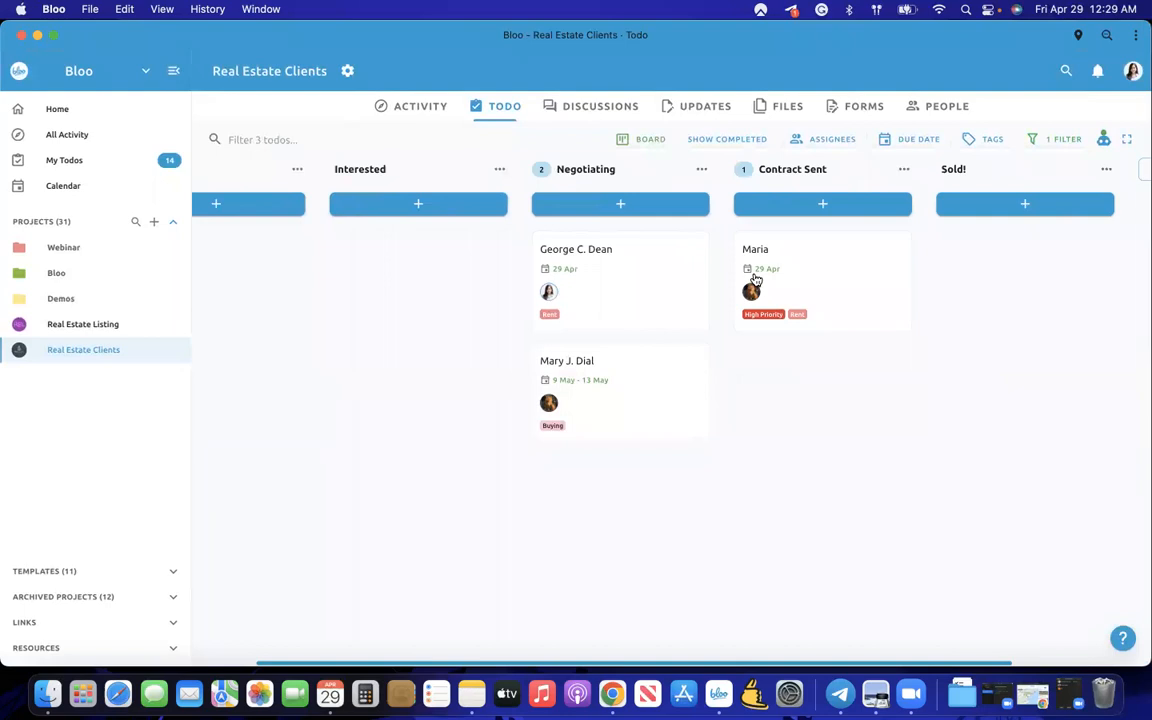
- Change the filter to Touring is Schedule and close the filter panel
left_click(1050, 139)
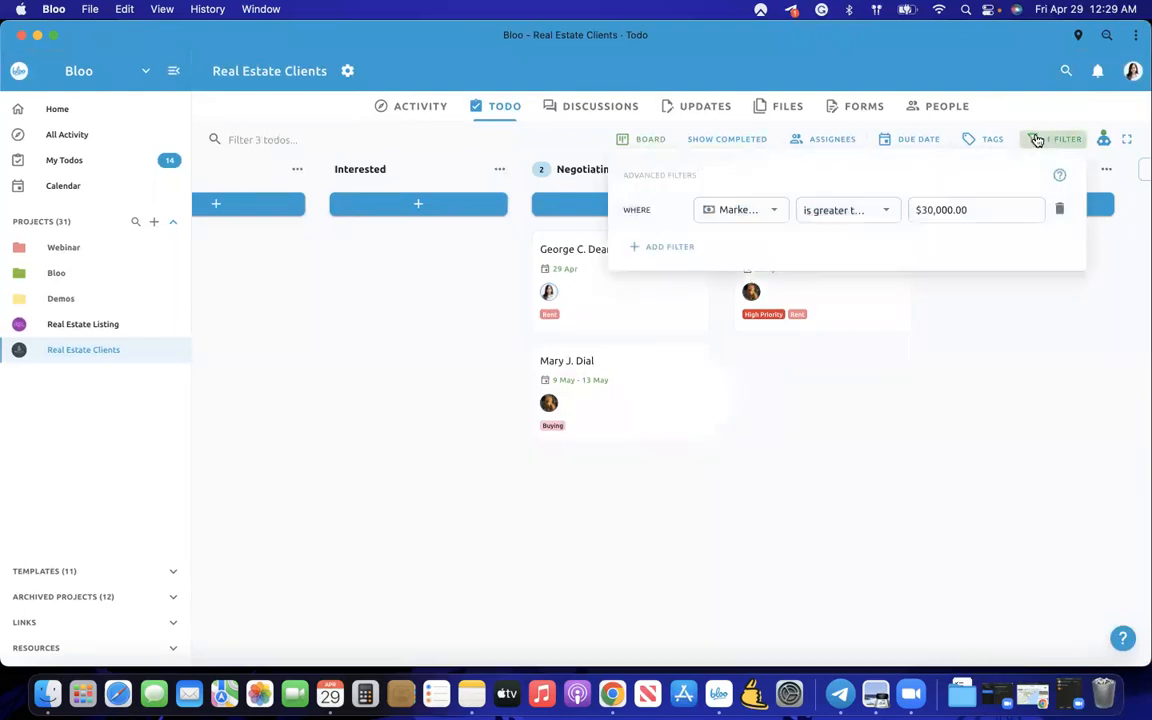
left_click(851, 211)
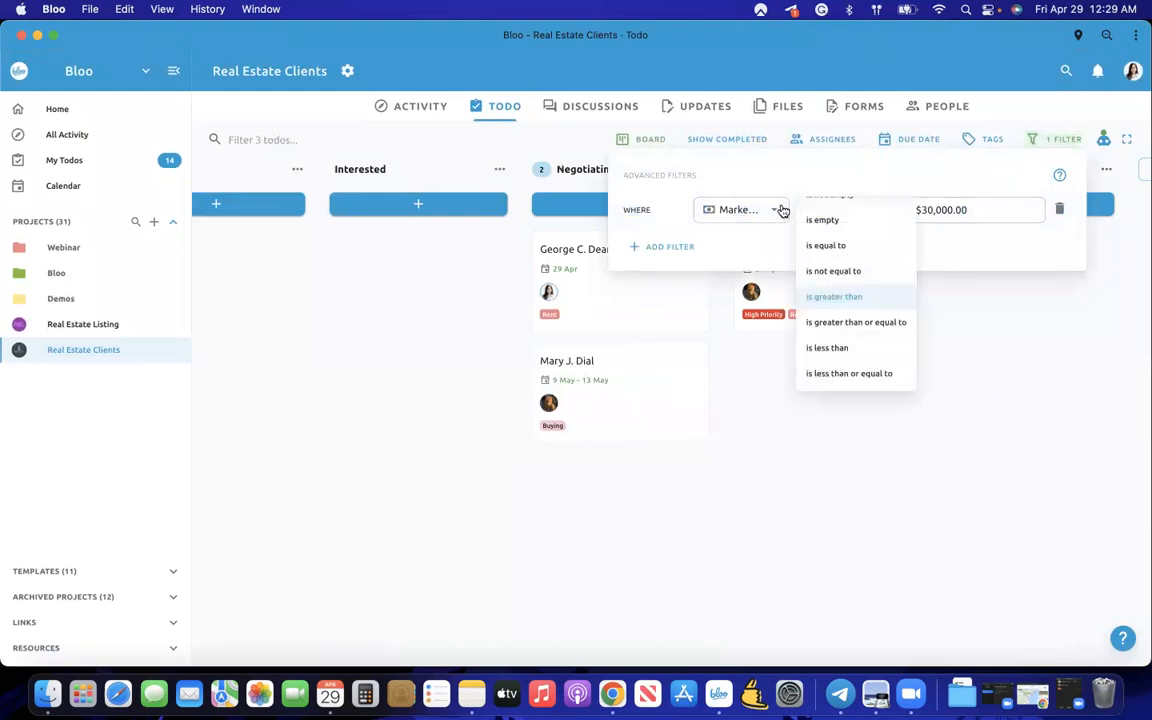
left_click(783, 211)
scroll(767, 254, "up", 1)
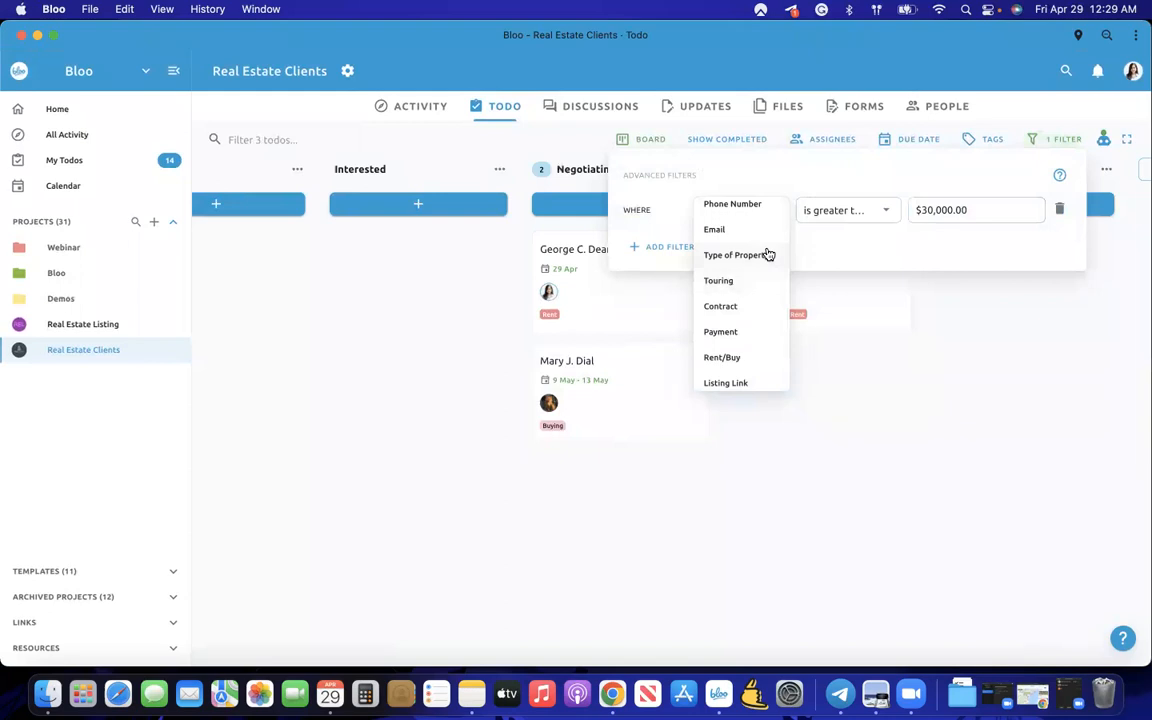
left_click(748, 280)
left_click(850, 211)
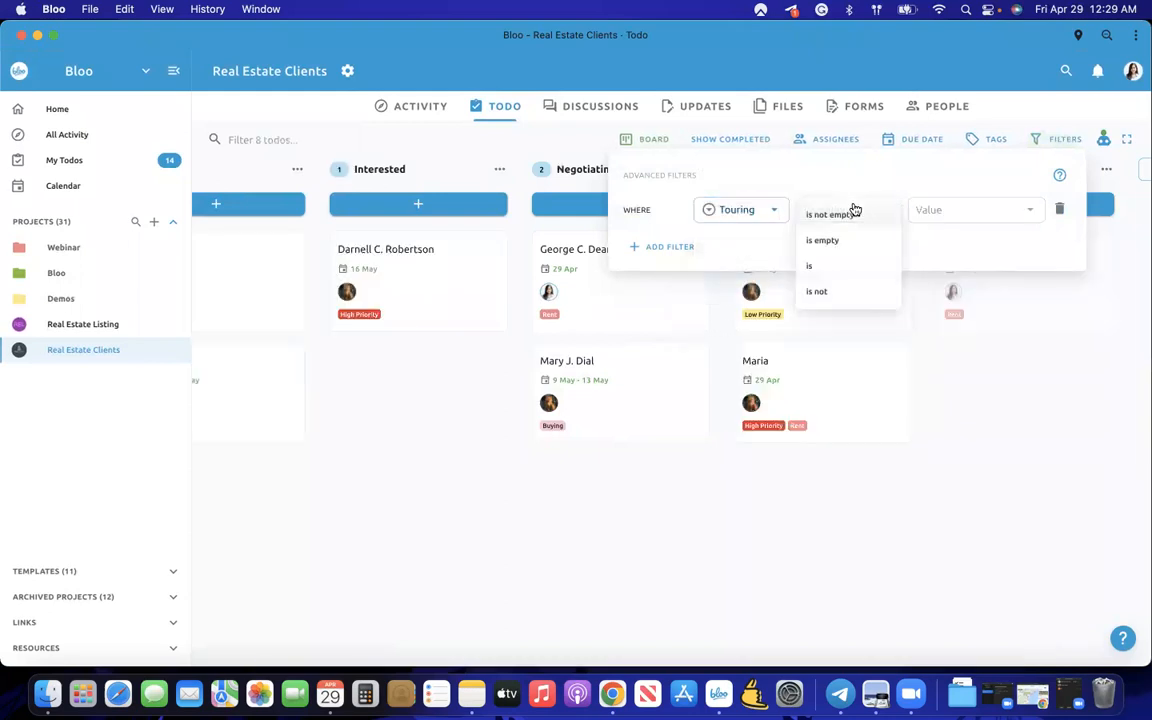
left_click(884, 265)
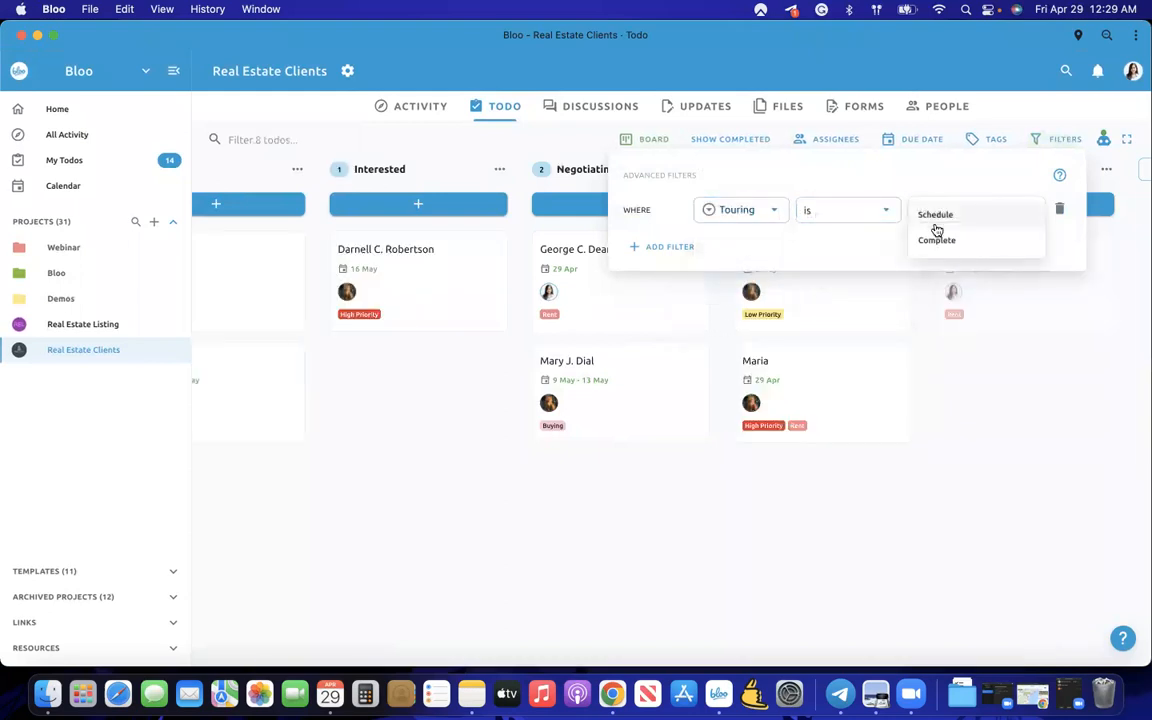
left_click(938, 216)
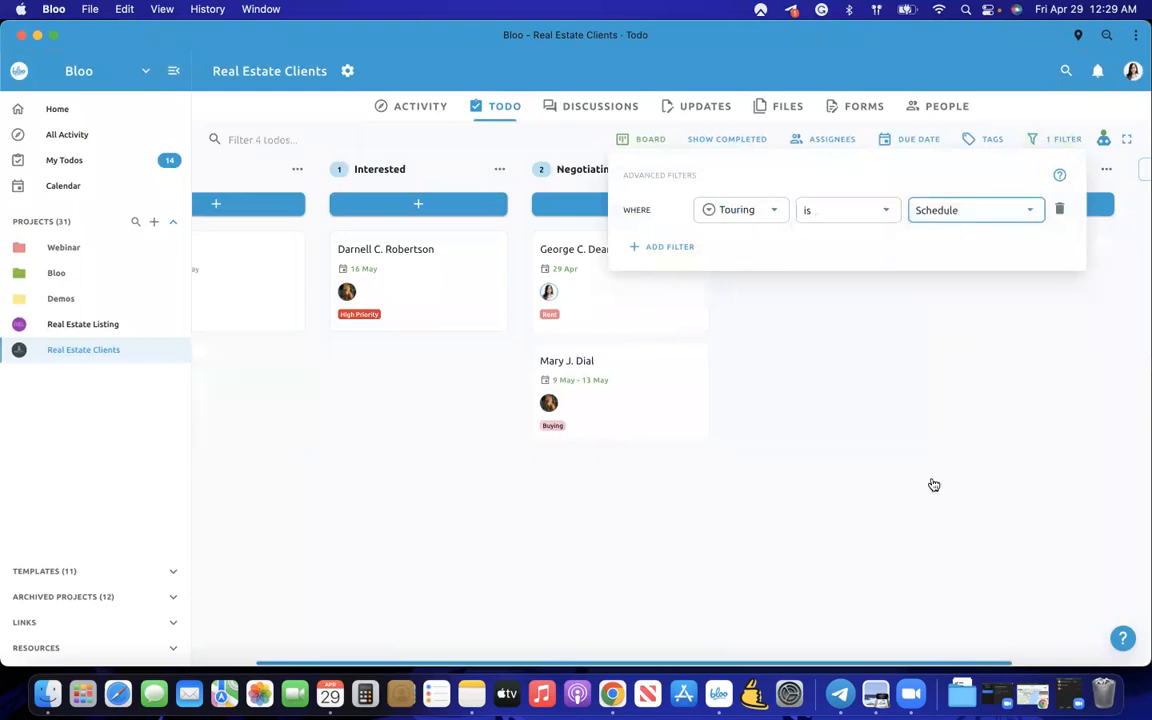
left_click(934, 484)
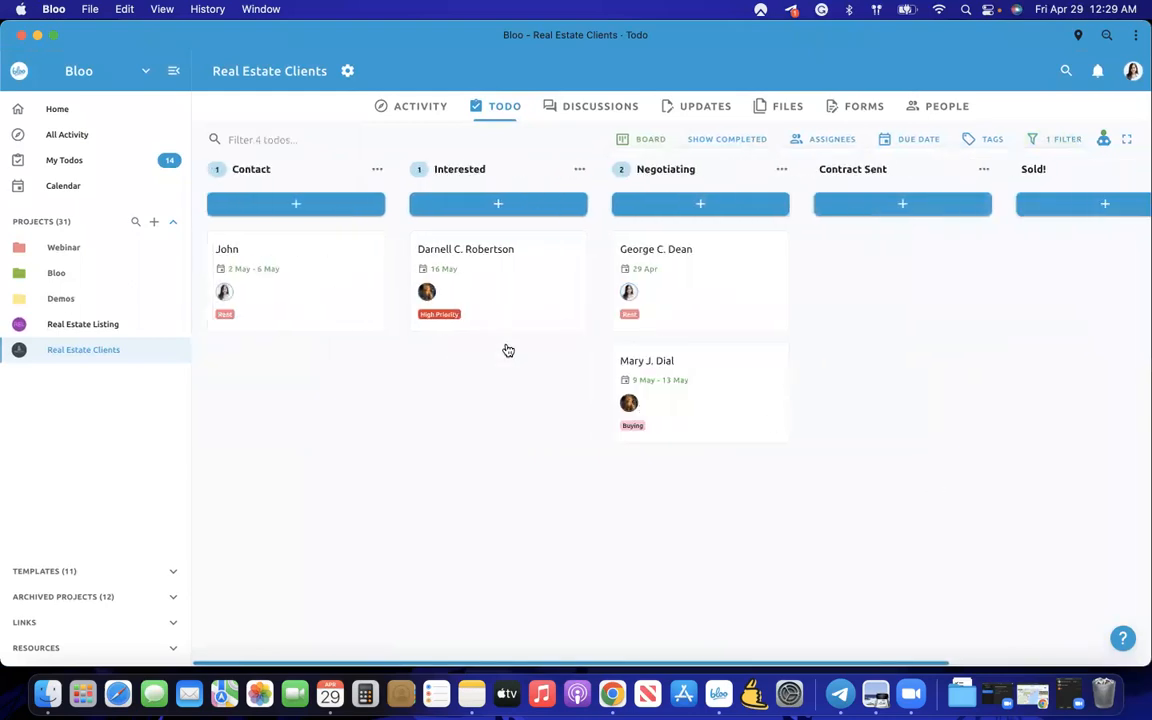
scroll(577, 414, "right", 5)
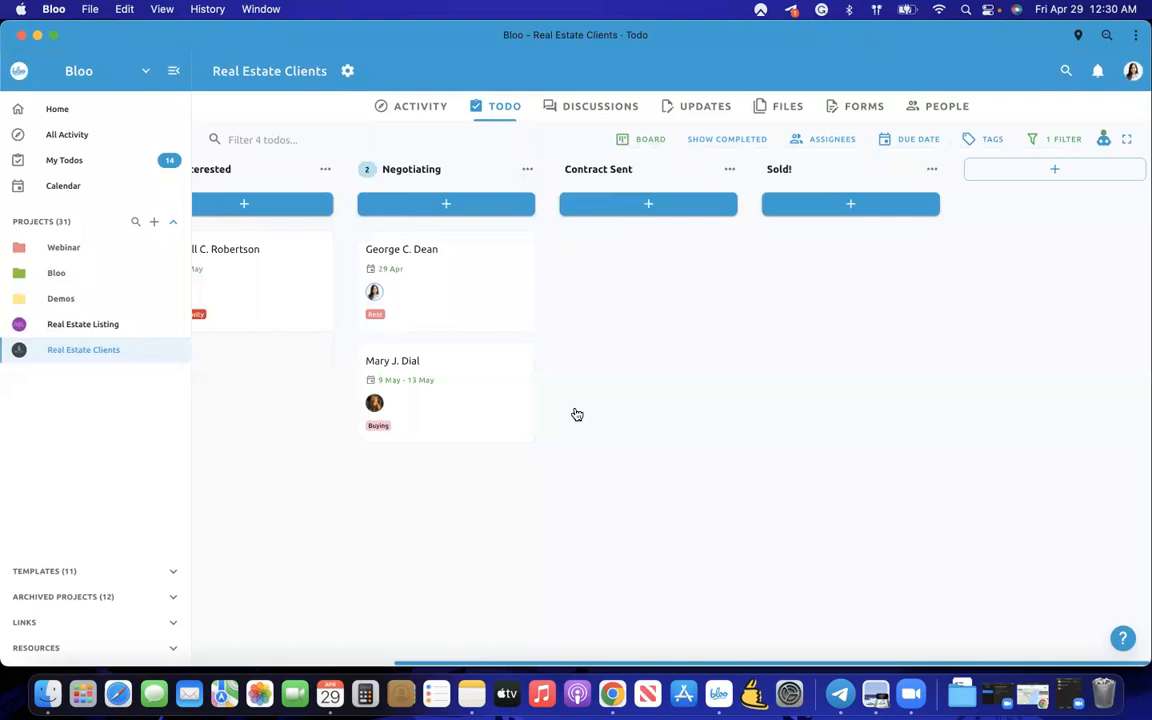
- Delete the Touring filter condition so all 8 todos show again
left_click(1059, 139)
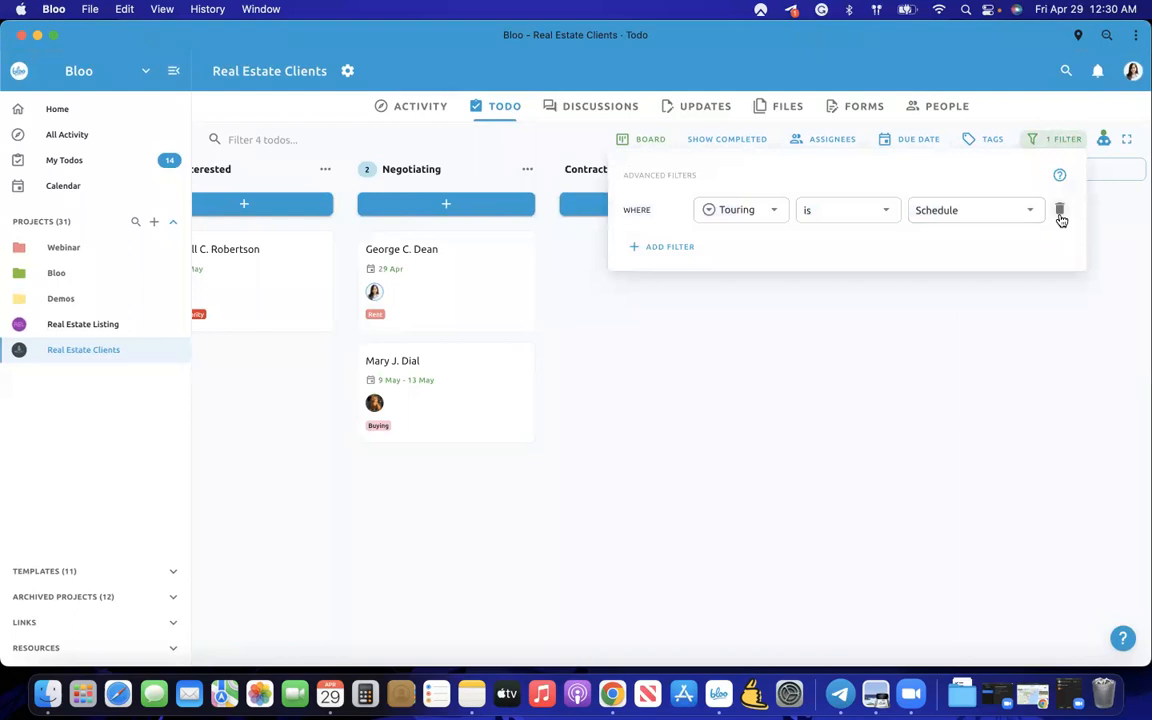
left_click(1061, 218)
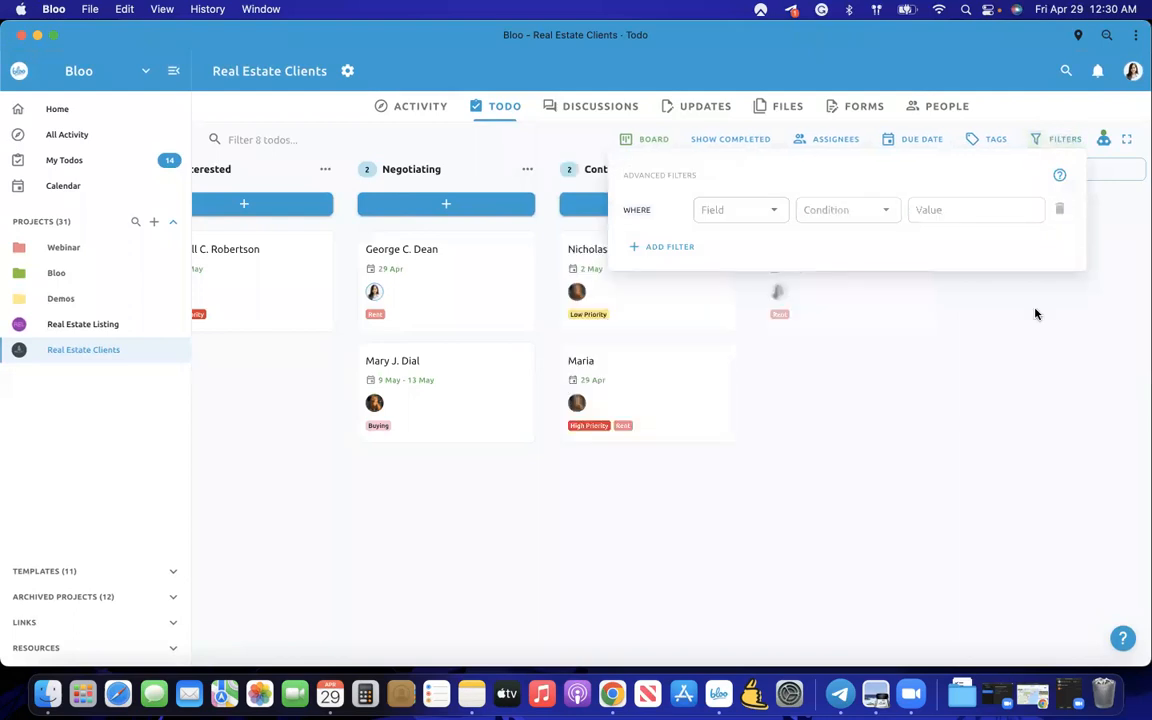
left_click(951, 419)
scroll(1134, 180, "left", 5)
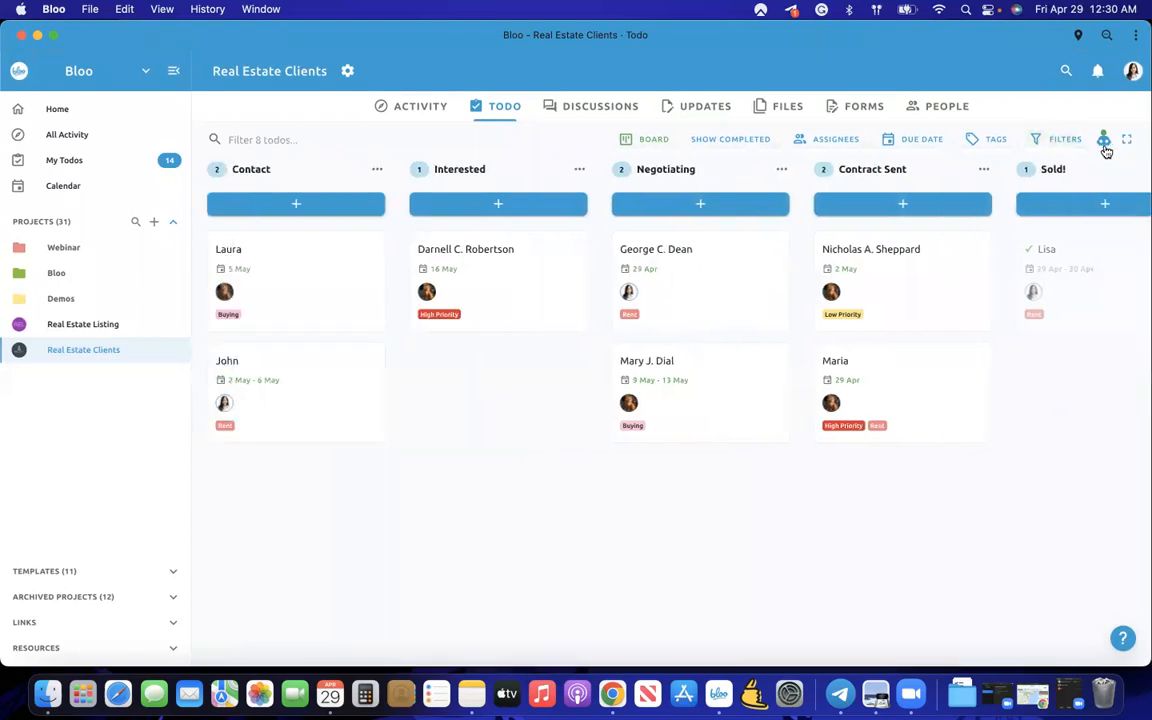
left_click(1104, 142)
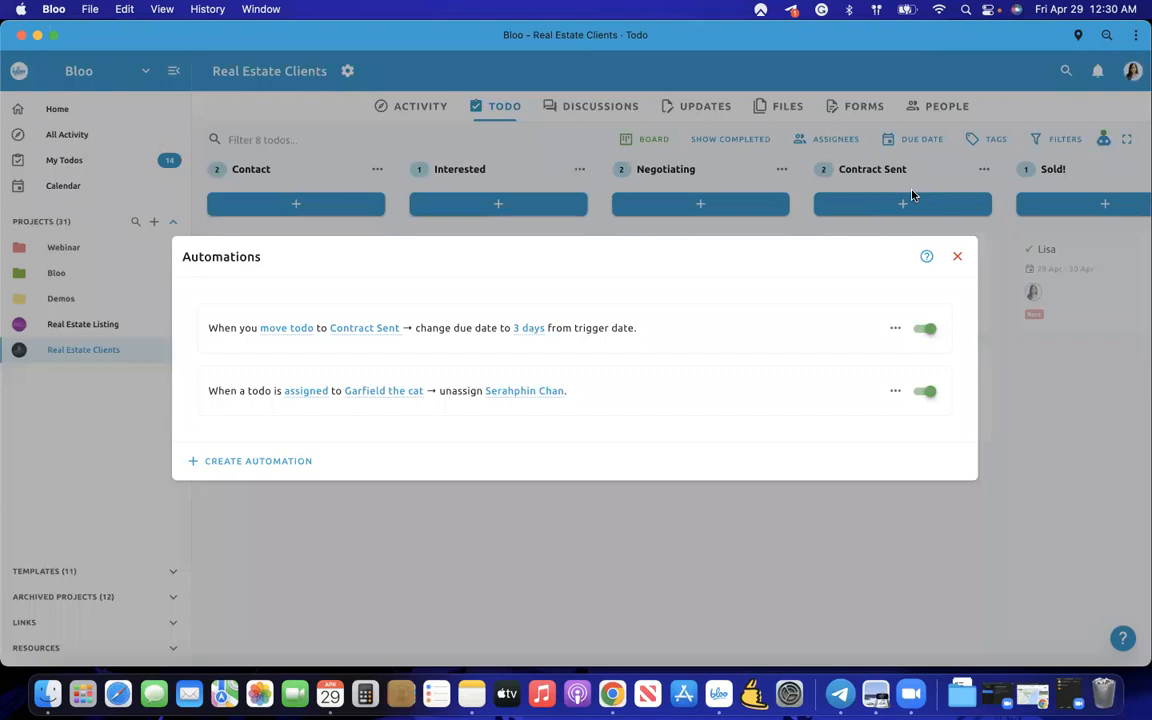
left_click(931, 507)
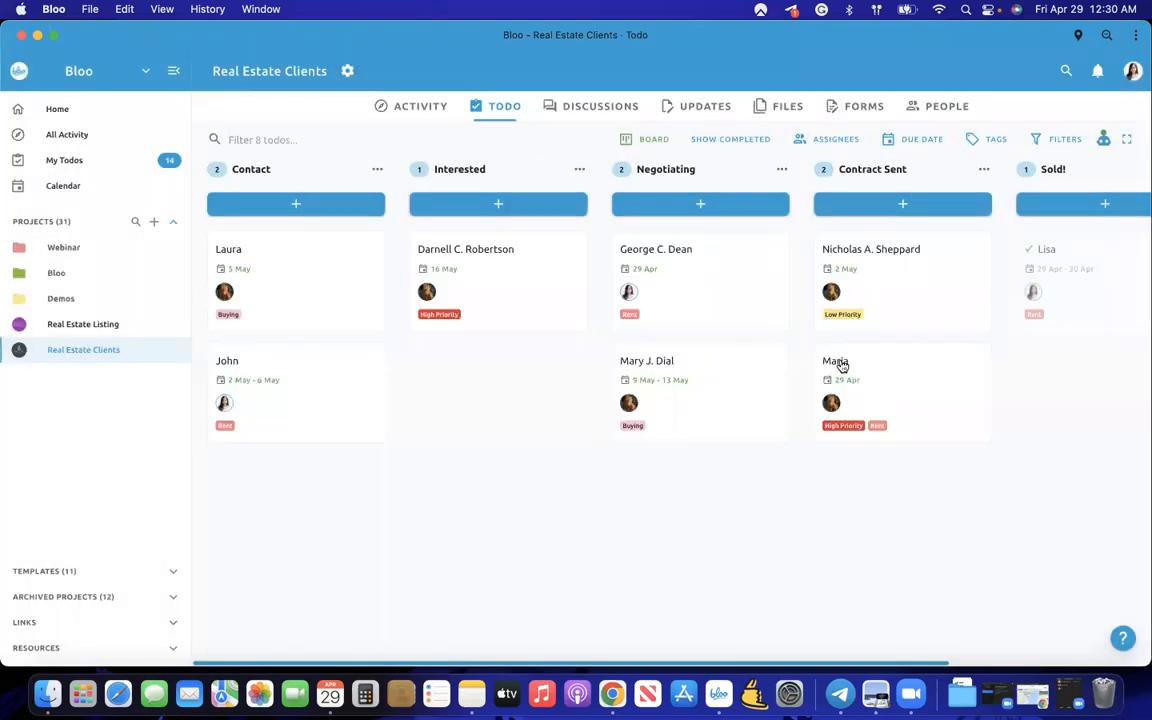
scroll(843, 367, "right", 2)
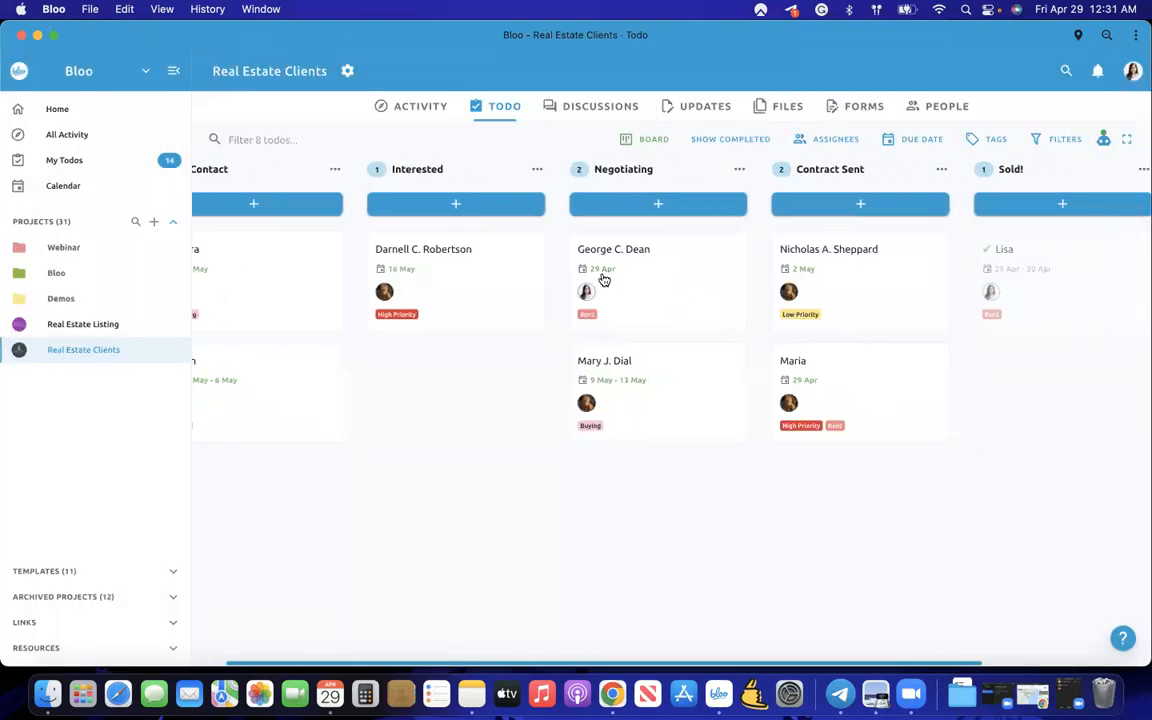
left_click_drag(606, 283, 833, 275)
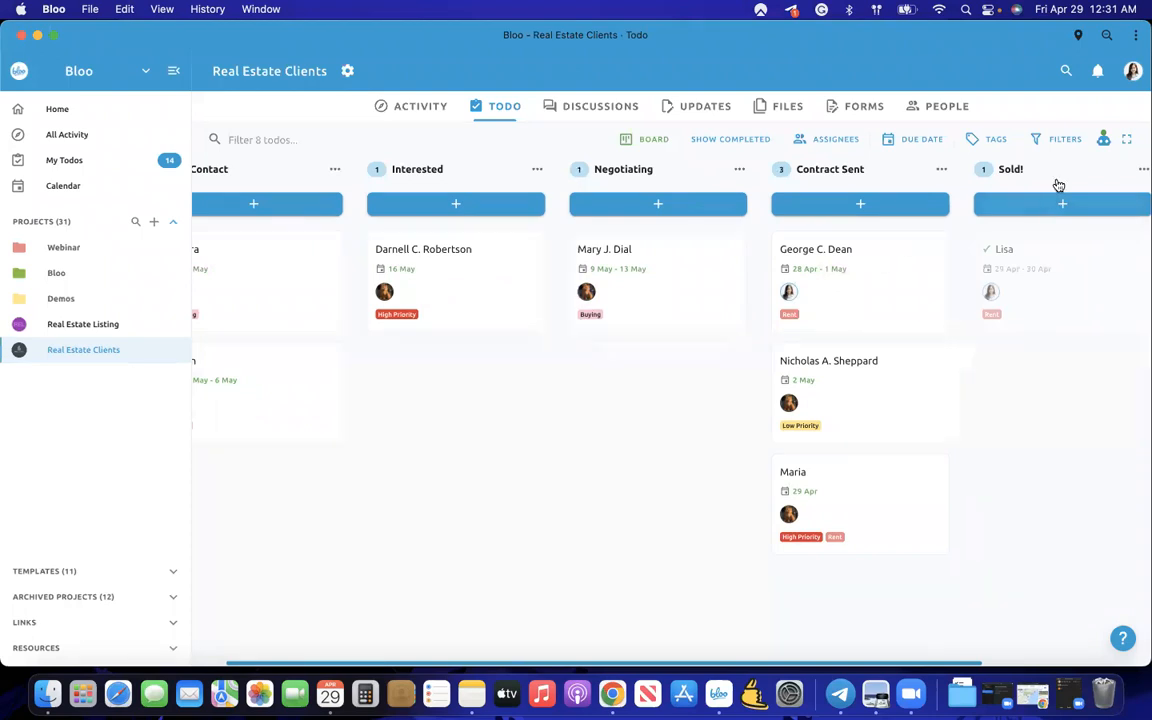
left_click(1104, 141)
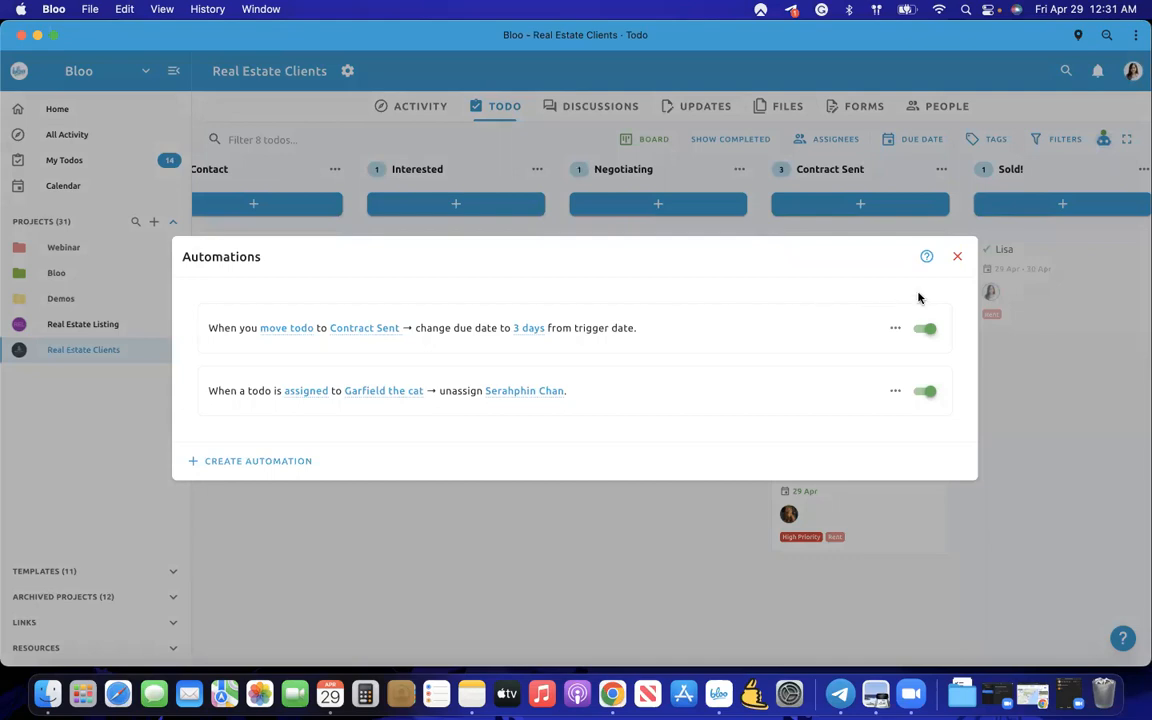
left_click(957, 257)
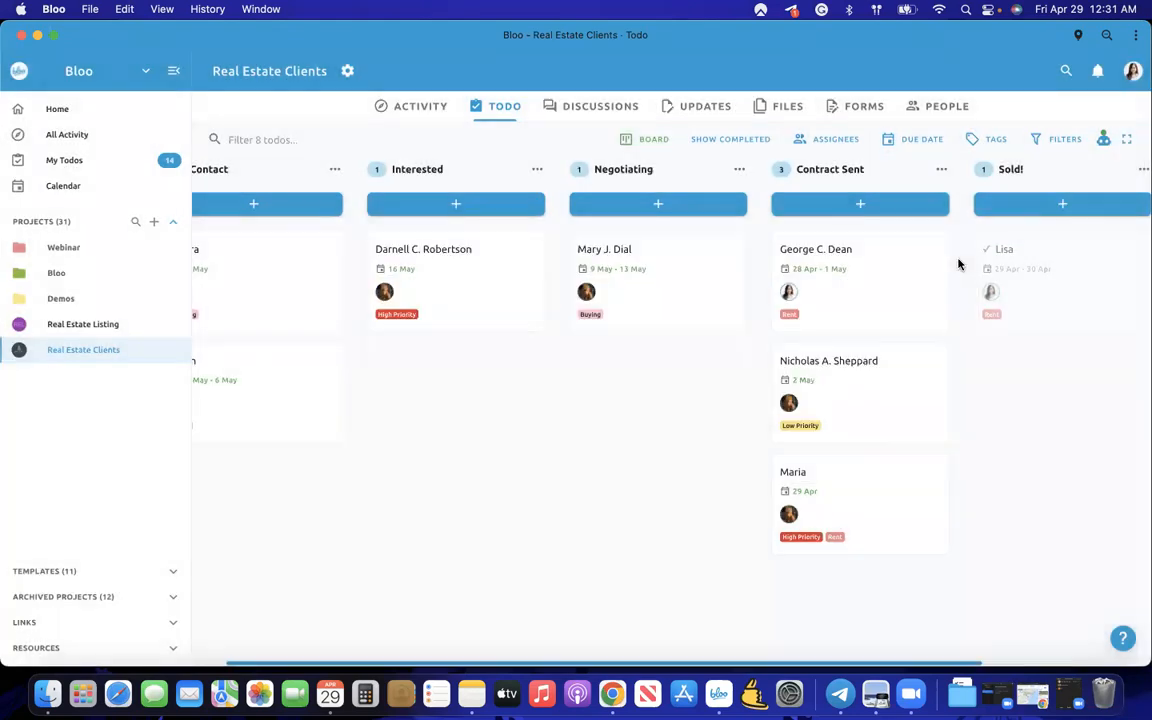
left_click(891, 288)
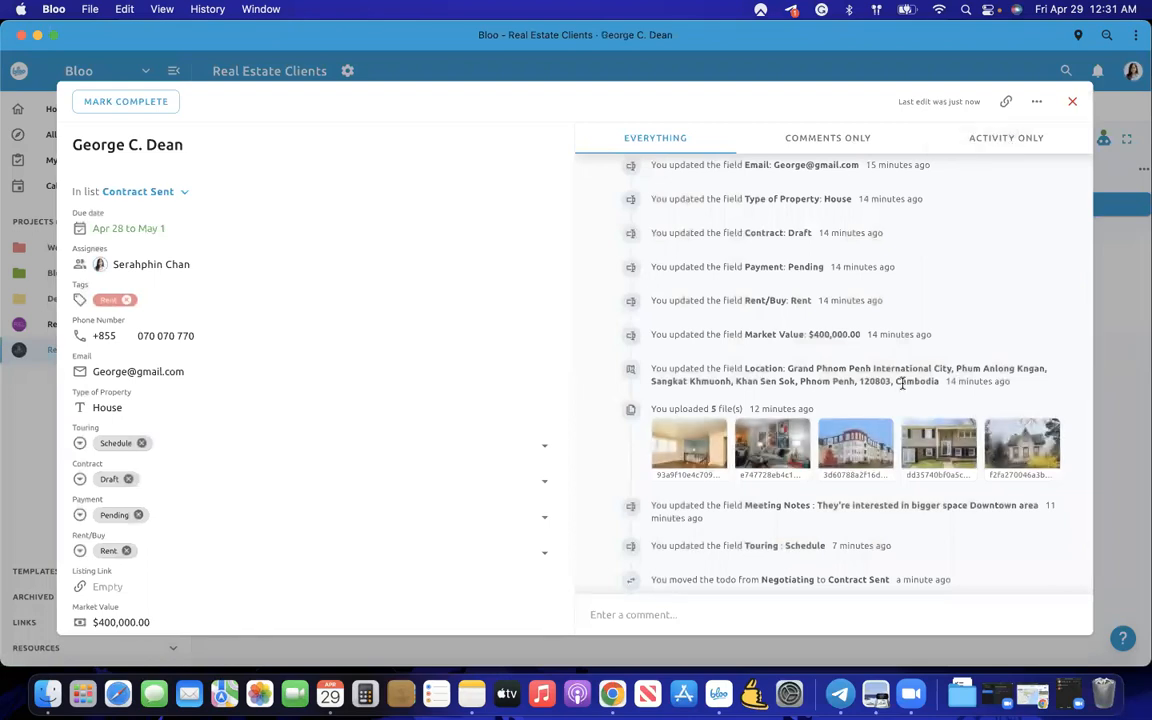
scroll(900, 381, "down", 2)
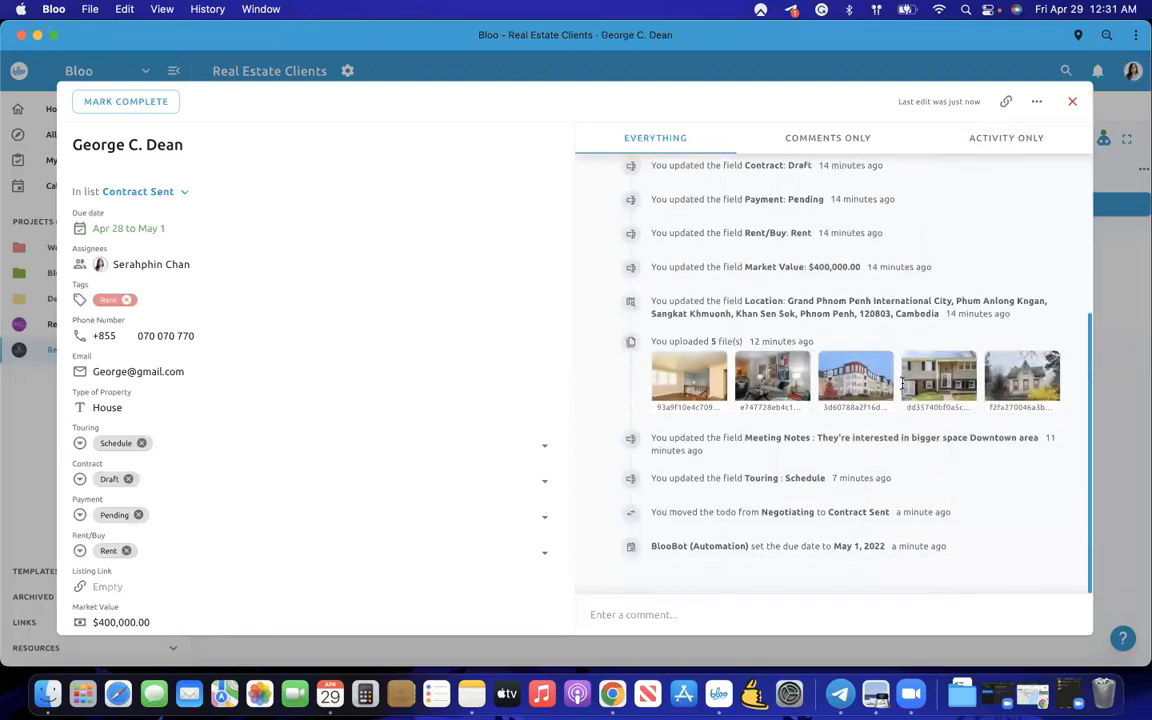
left_click(1099, 360)
scroll(1000, 396, "right", 4)
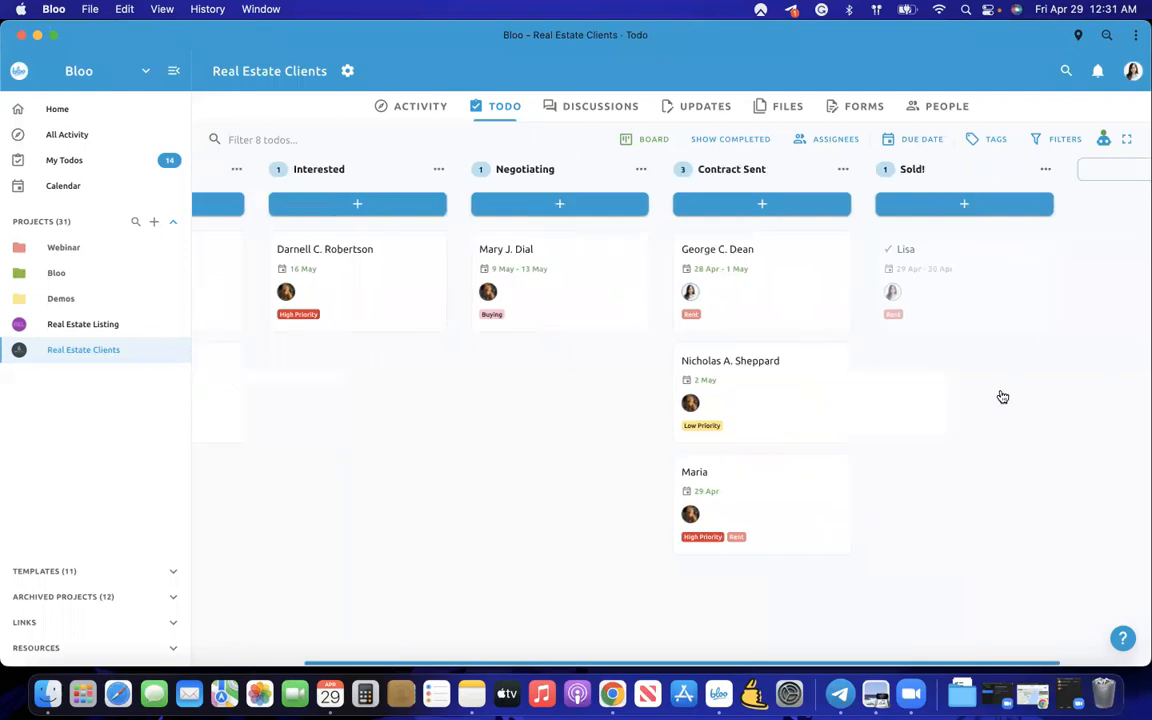
scroll(1002, 396, "left", 5)
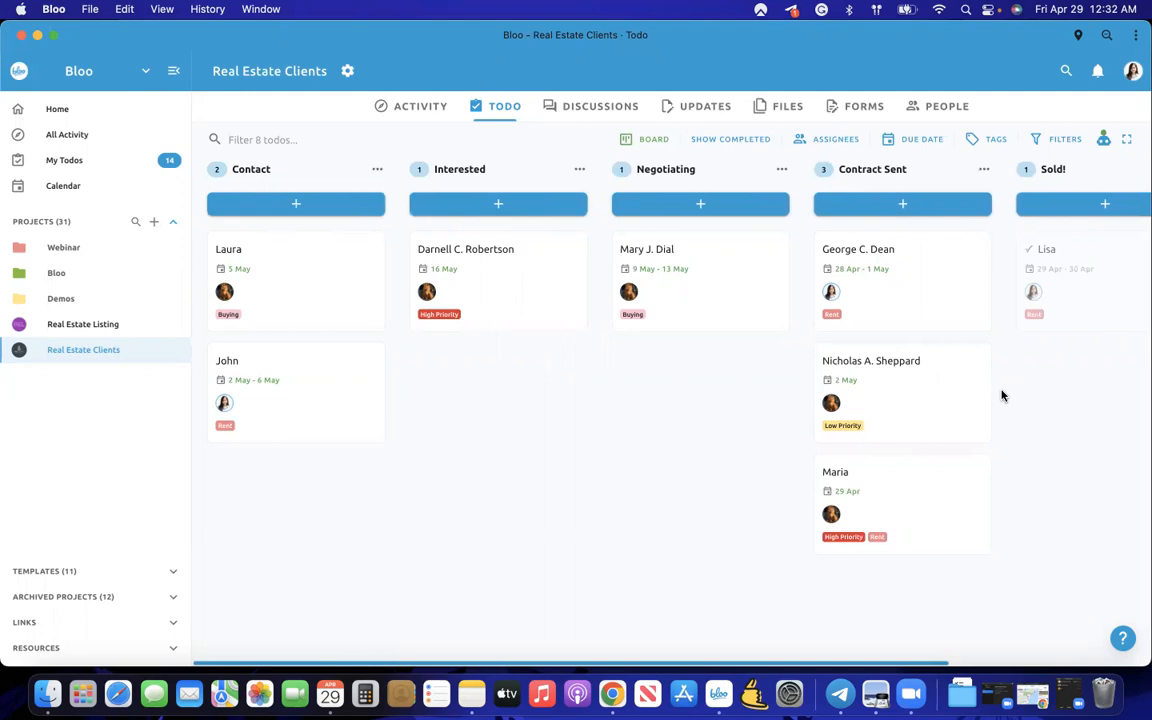
- Start a new automation triggered when a todo moves to the Sold! list
left_click(1103, 139)
left_click(300, 461)
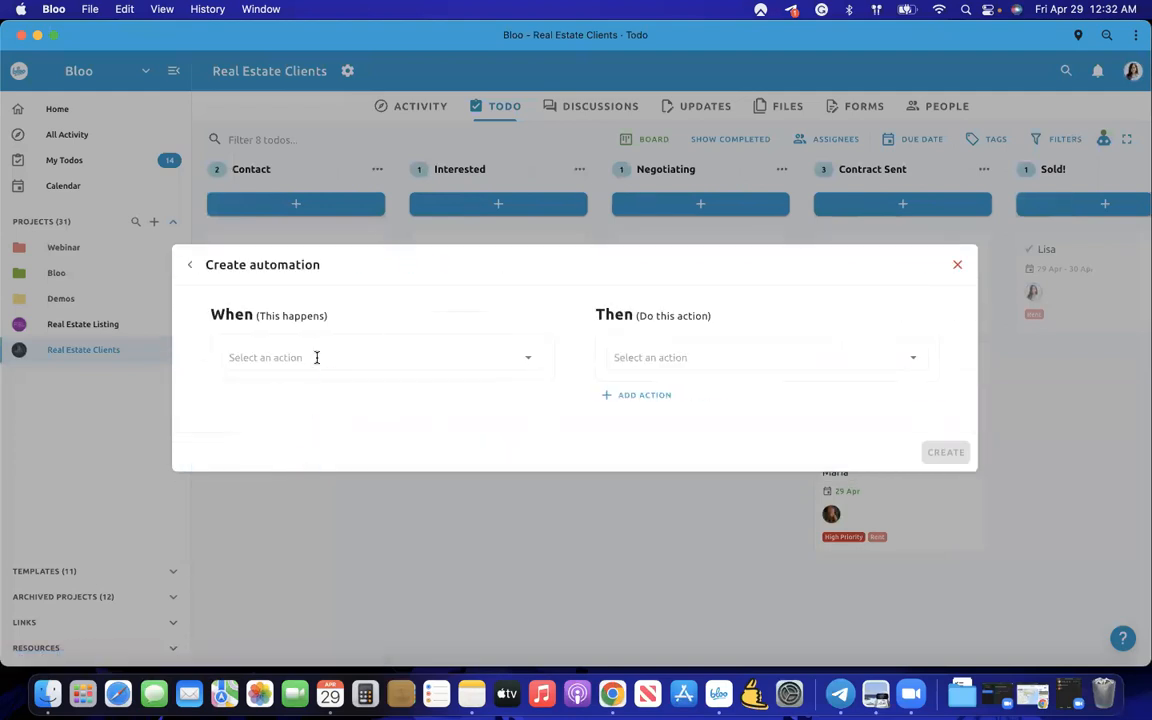
left_click(316, 357)
left_click(189, 265)
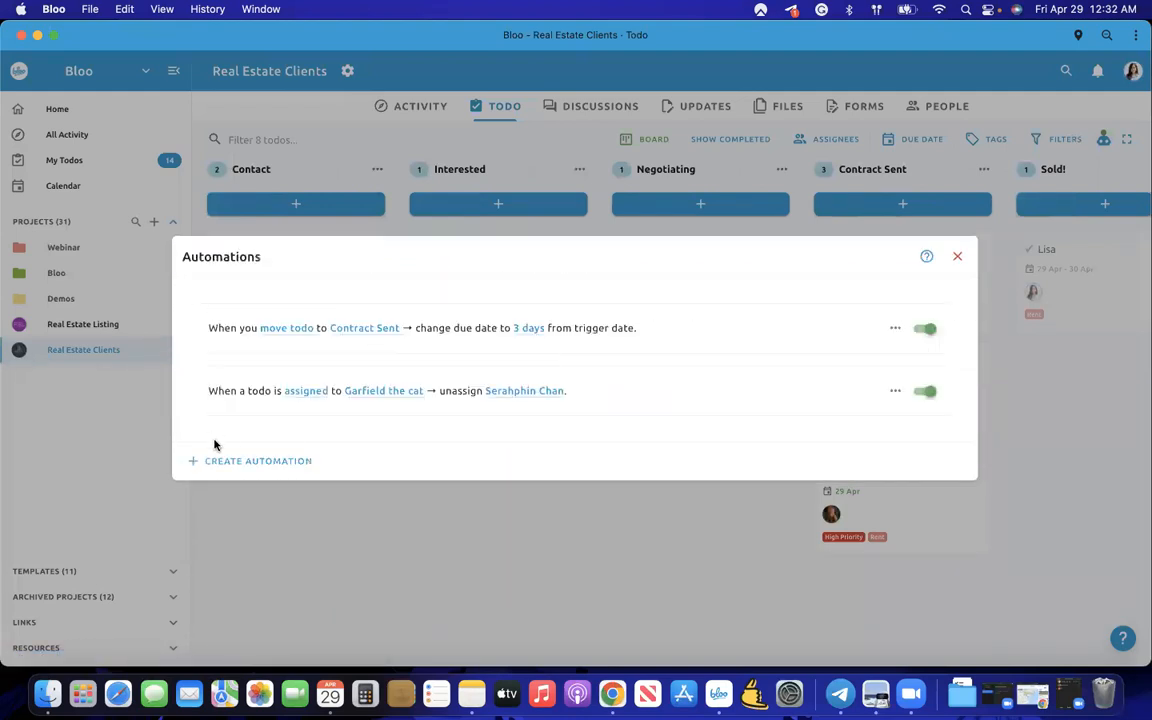
left_click(281, 463)
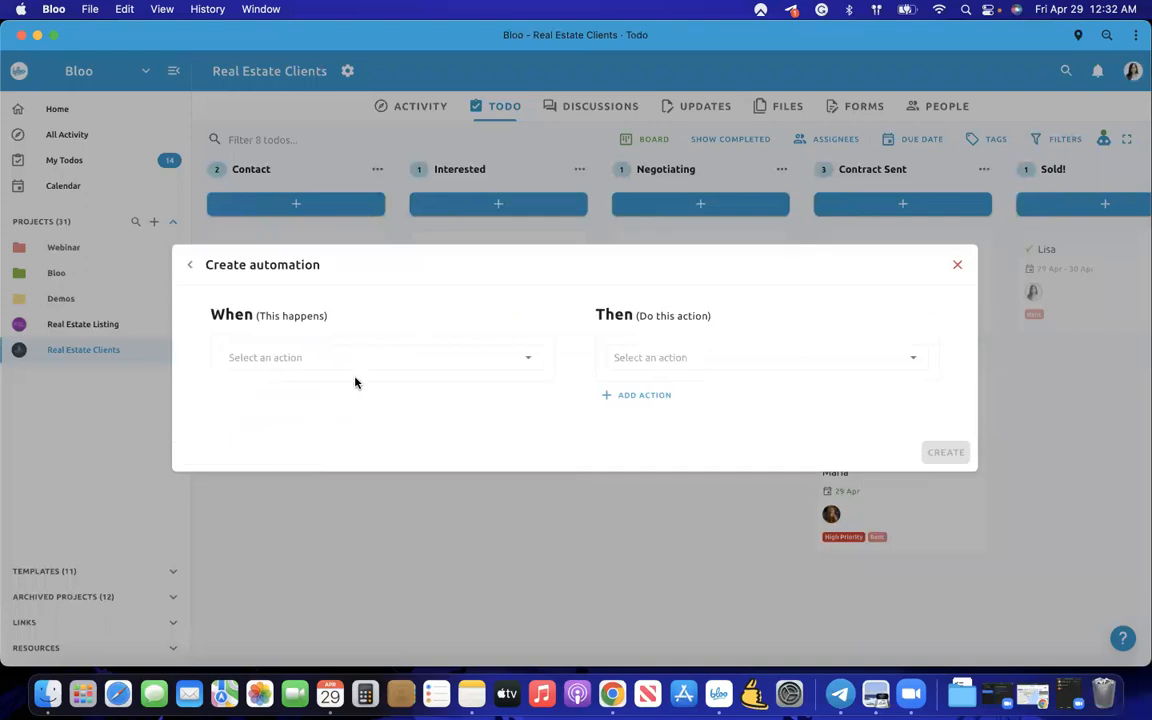
left_click(347, 357)
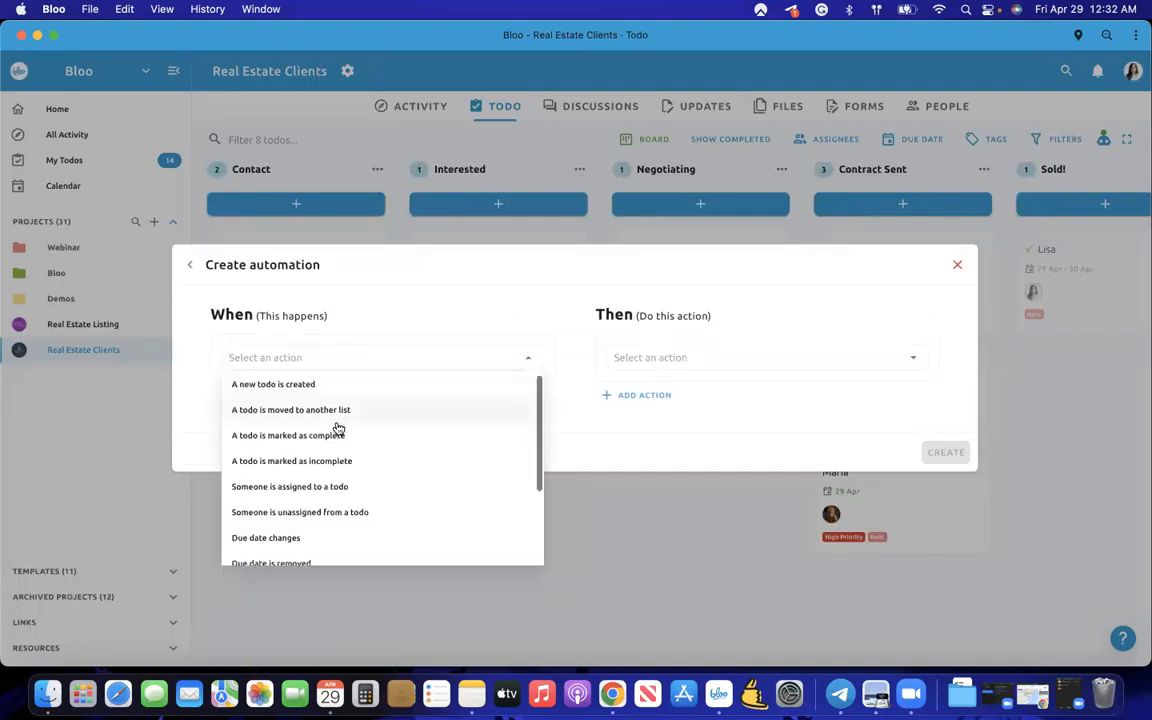
left_click(332, 405)
left_click(344, 394)
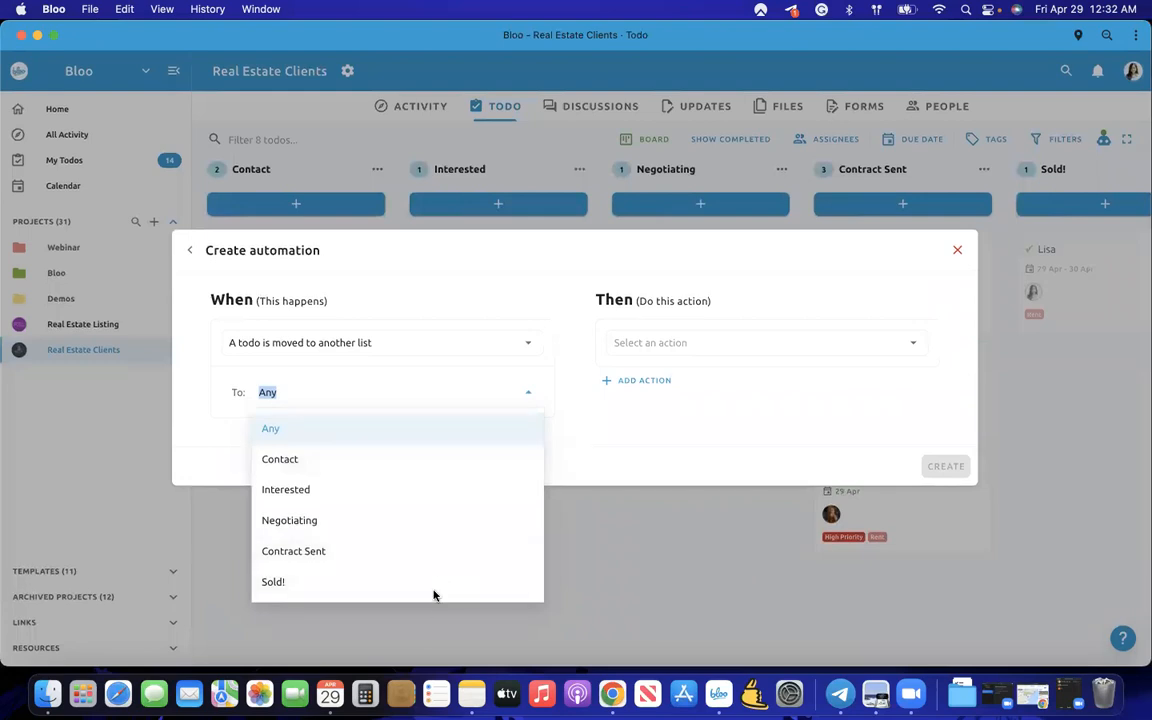
left_click(477, 587)
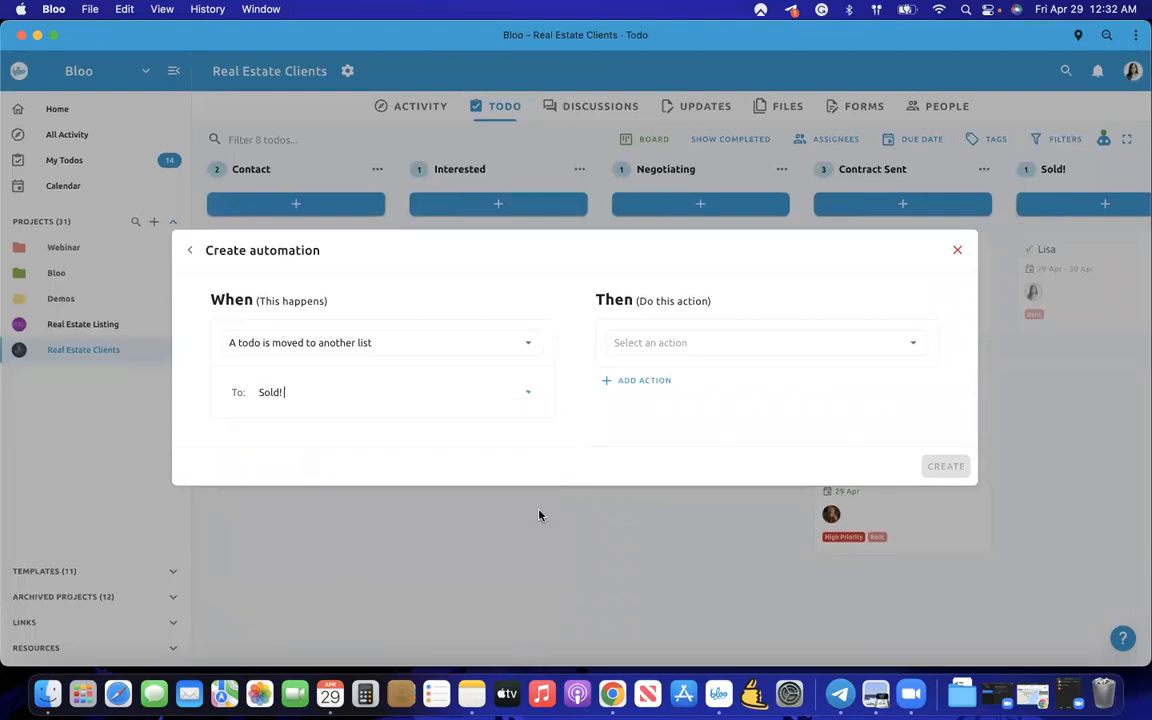
- Add actions to unassign a teammate and mark the todo completed, then create the automation
left_click(643, 342)
scroll(648, 440, "down", 1)
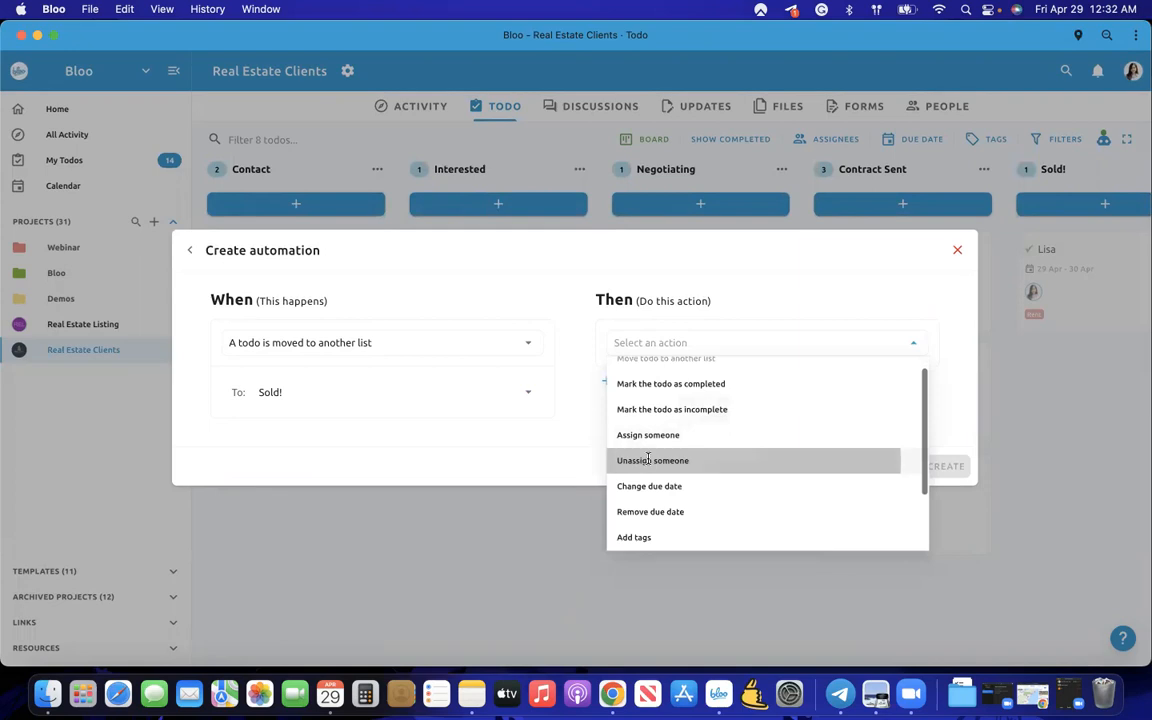
left_click(660, 463)
left_click(715, 352)
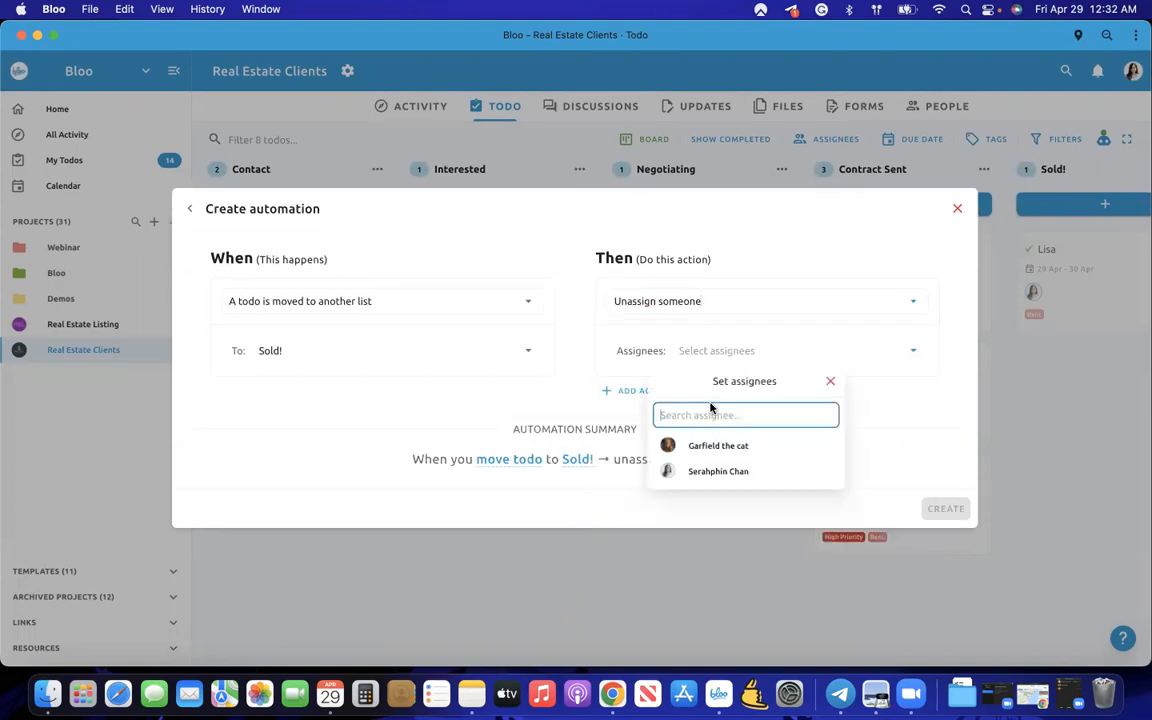
left_click(694, 472)
left_click(630, 399)
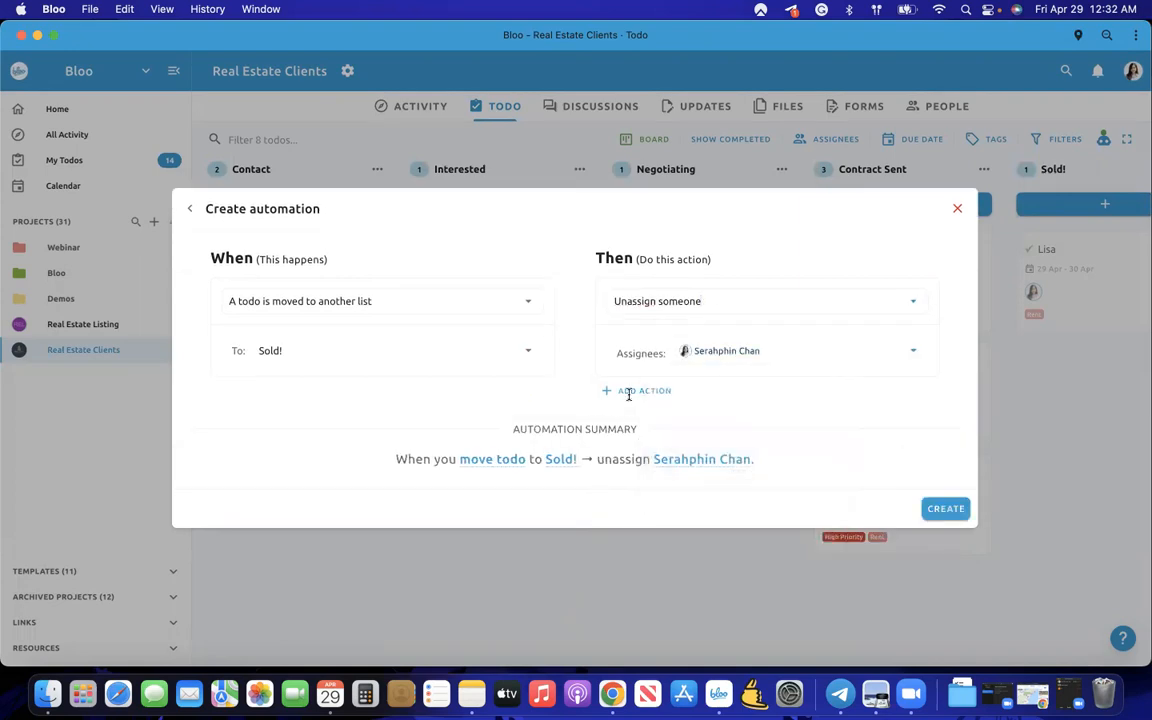
left_click(627, 393)
left_click(697, 389)
left_click(700, 441)
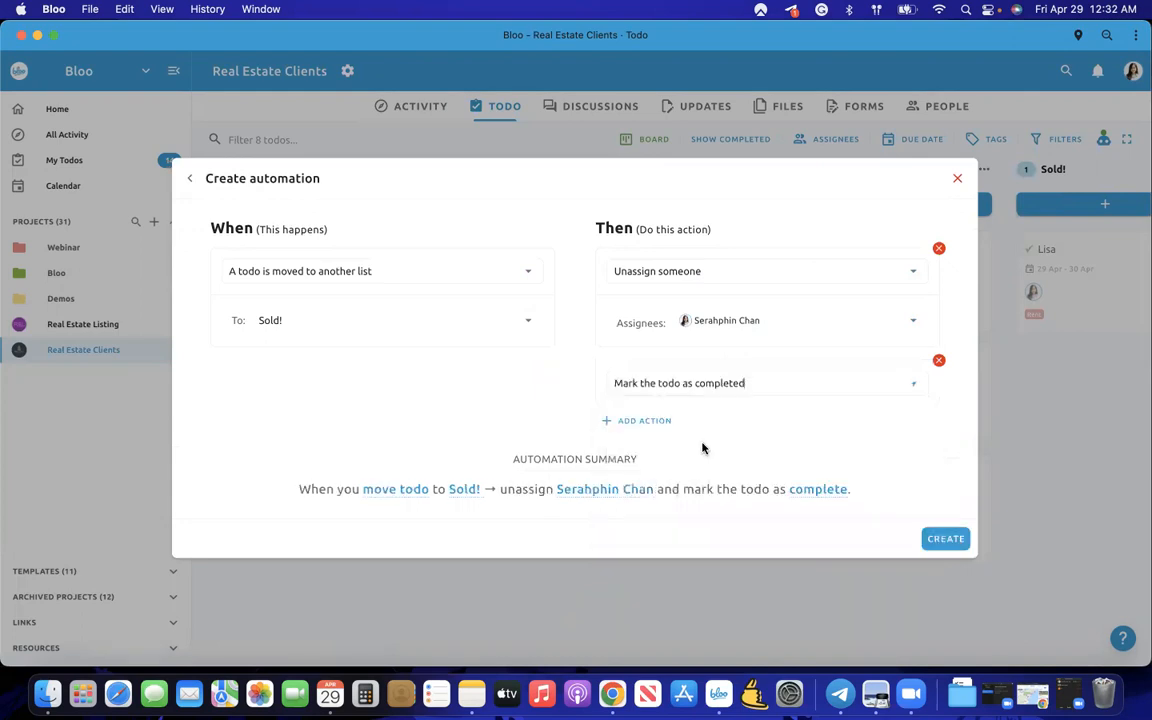
left_click(940, 538)
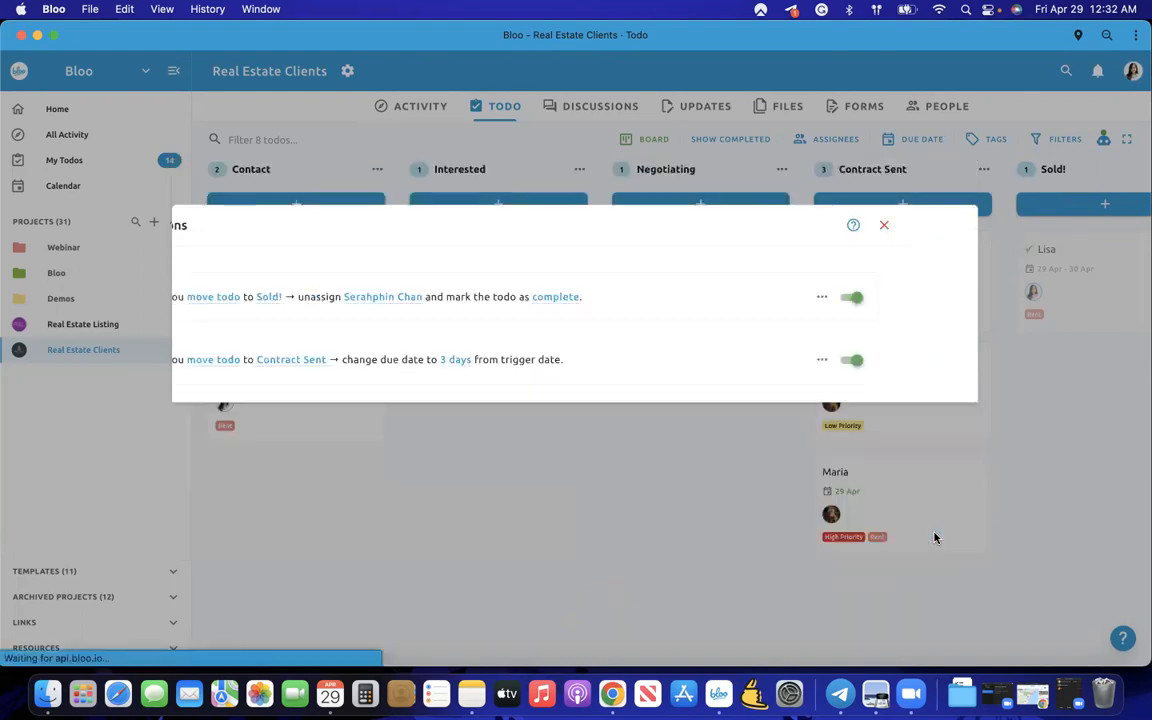
left_click(750, 560)
scroll(610, 510, "right", 5)
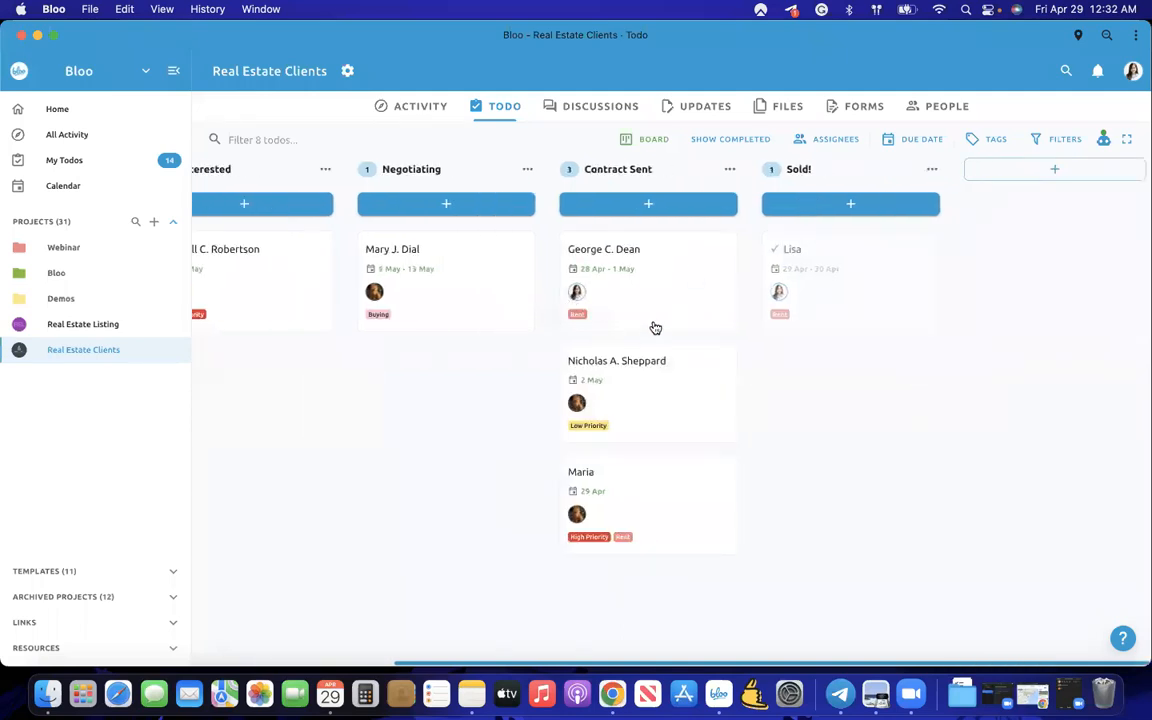
left_click_drag(640, 306, 813, 262)
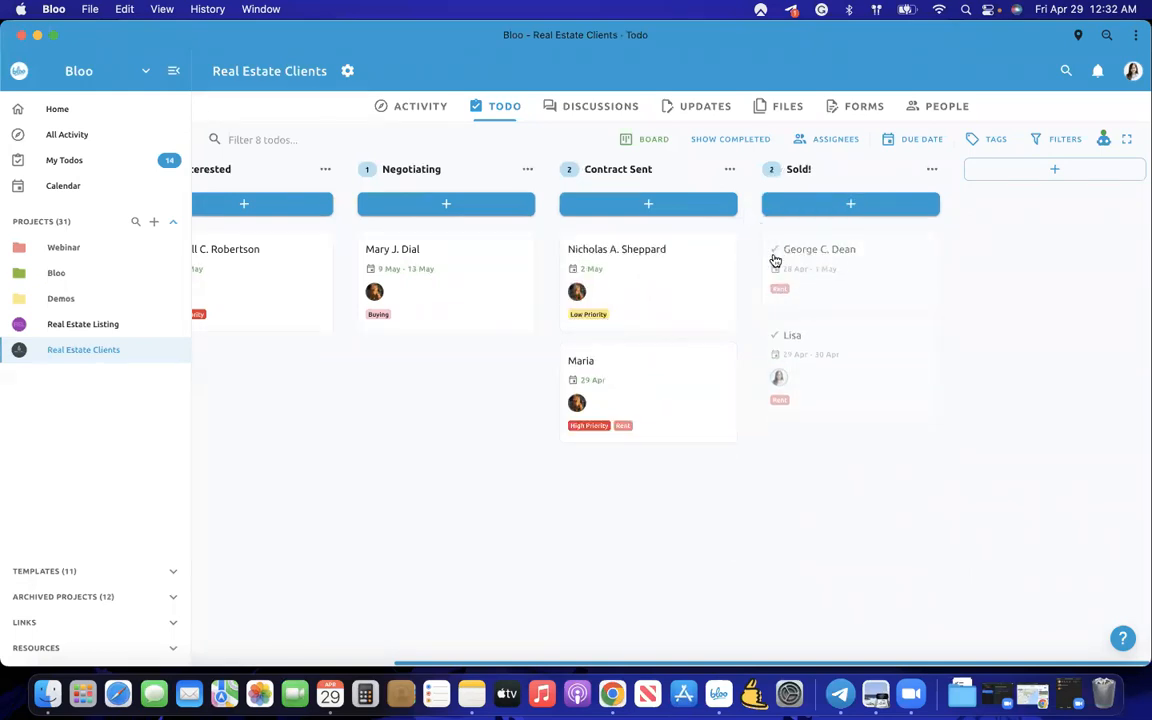
scroll(773, 275, "left", 1)
left_click(998, 171)
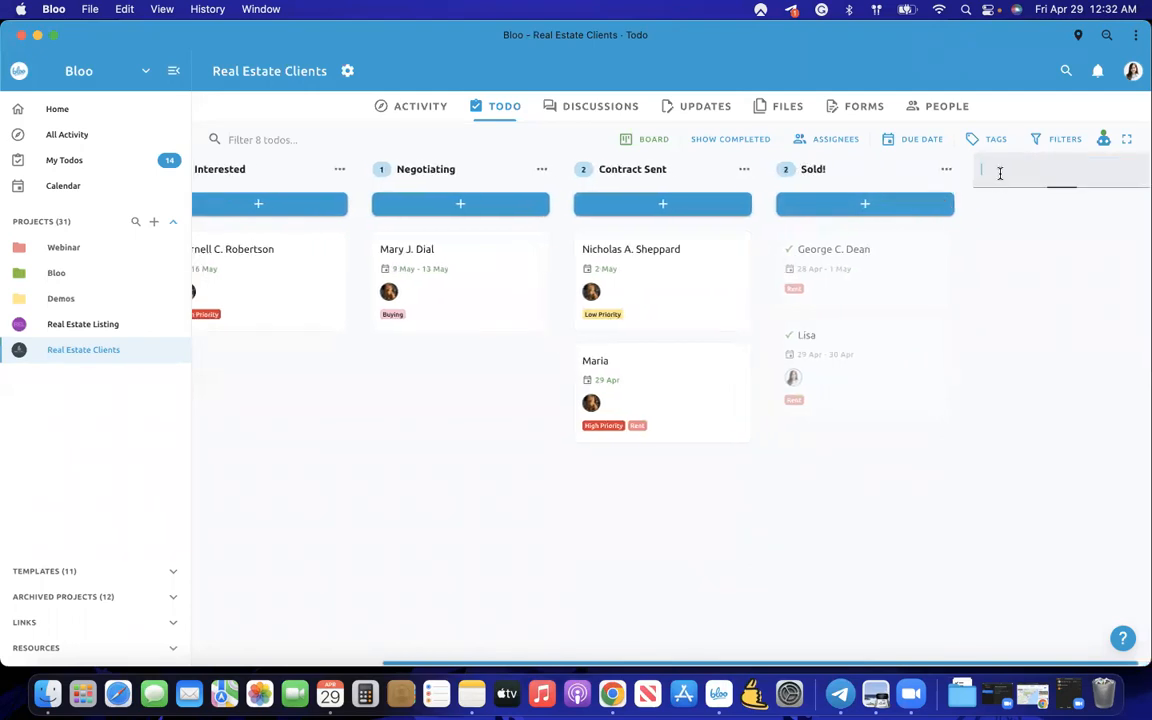
type("Void")
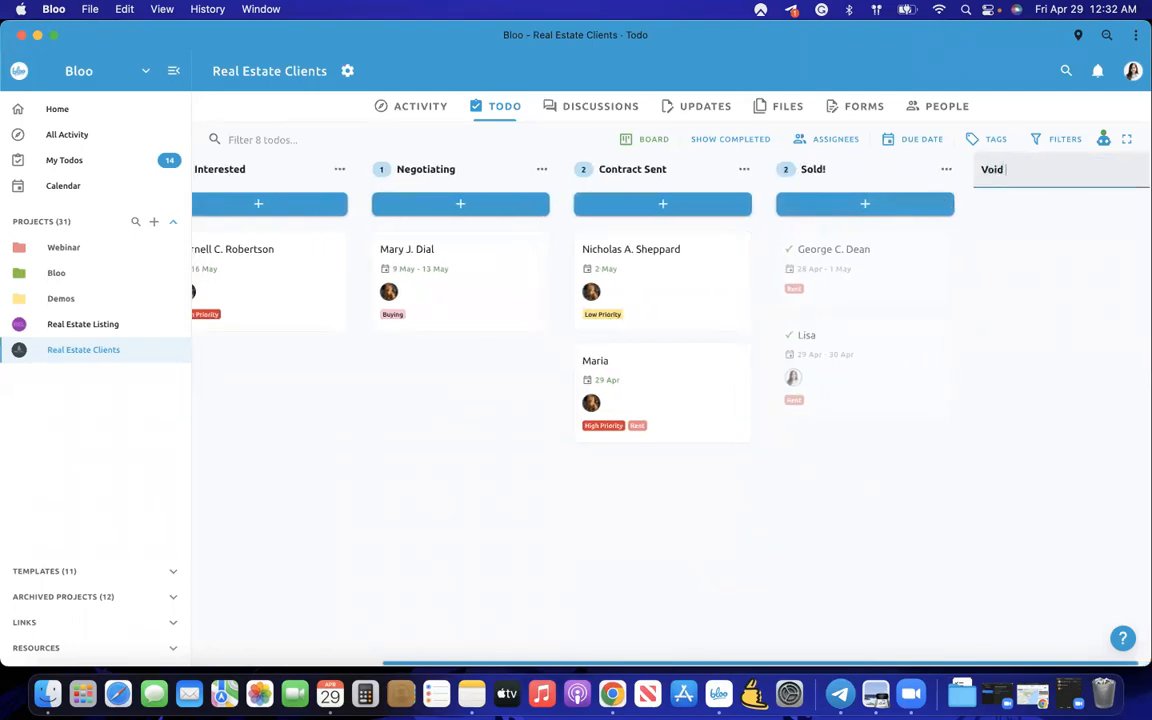
key("Return")
scroll(928, 493, "left", 3)
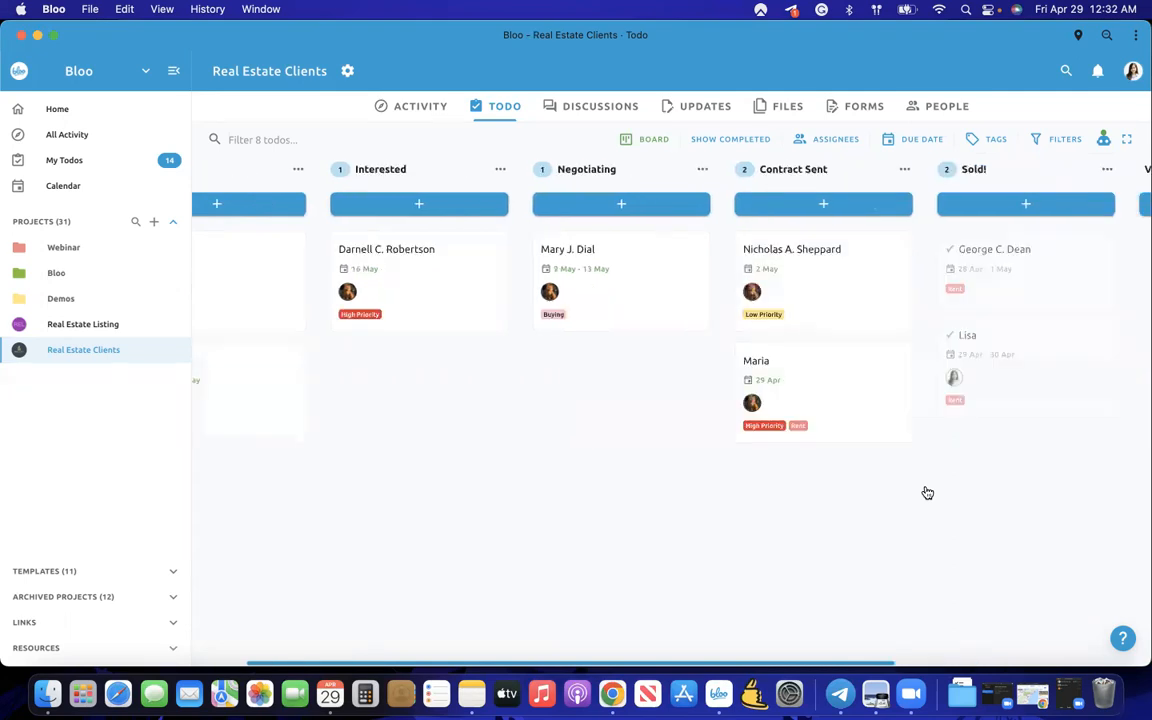
scroll(968, 407, "right", 5)
scroll(968, 407, "left", 5)
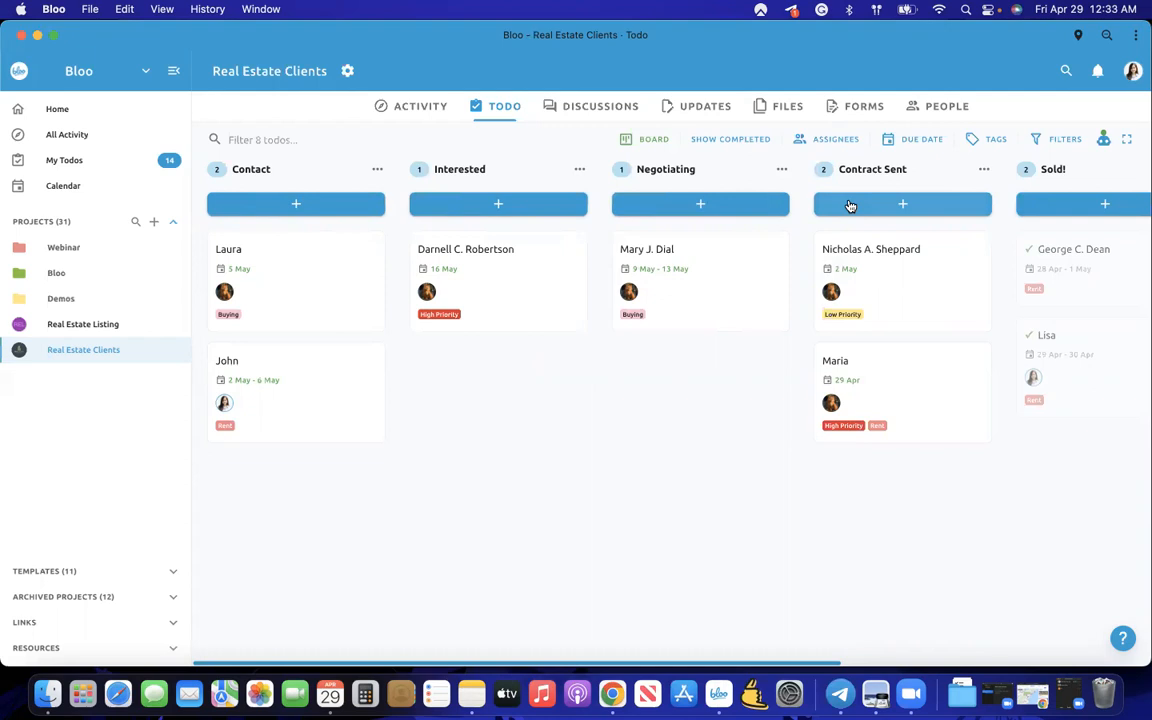
scroll(849, 205, "right", 3)
scroll(849, 205, "left", 3)
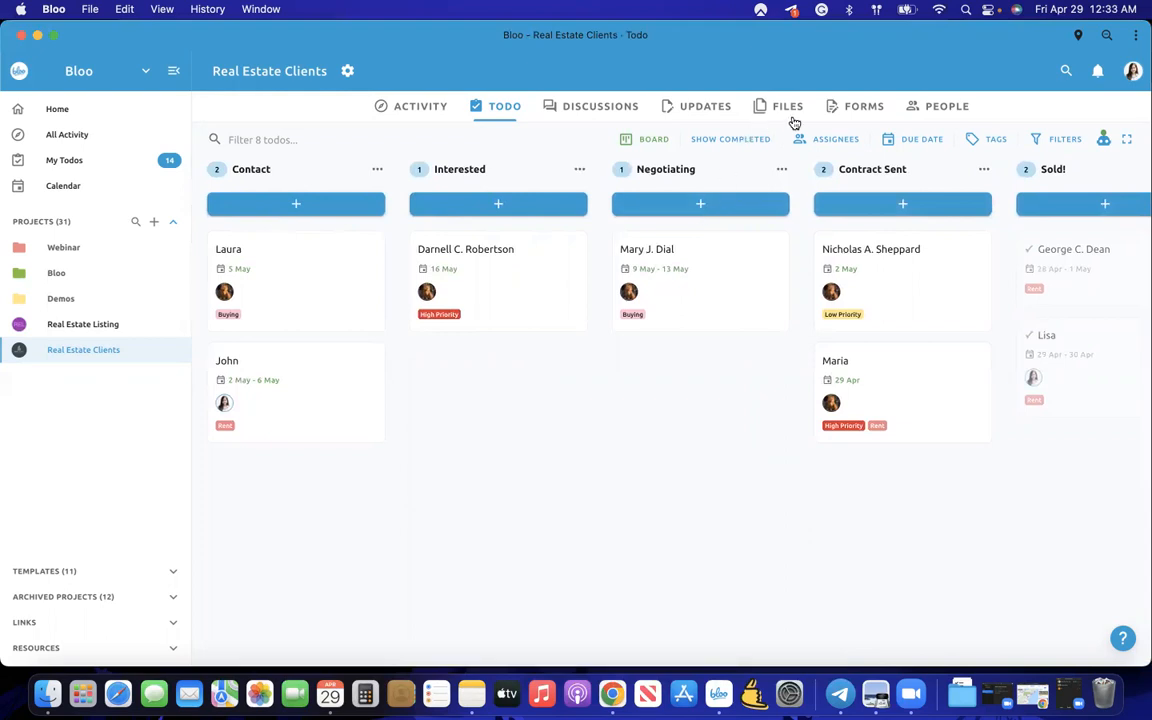
- Open the Client Contact form from the Forms tab and review its fields
left_click(845, 108)
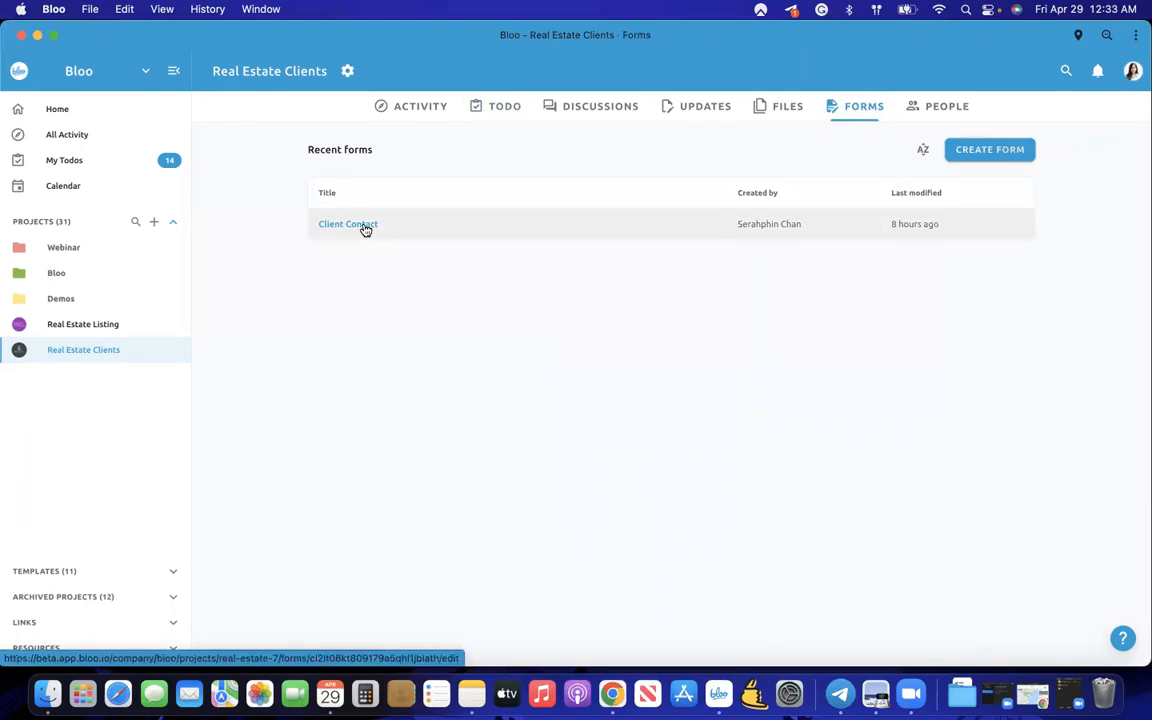
left_click(364, 227)
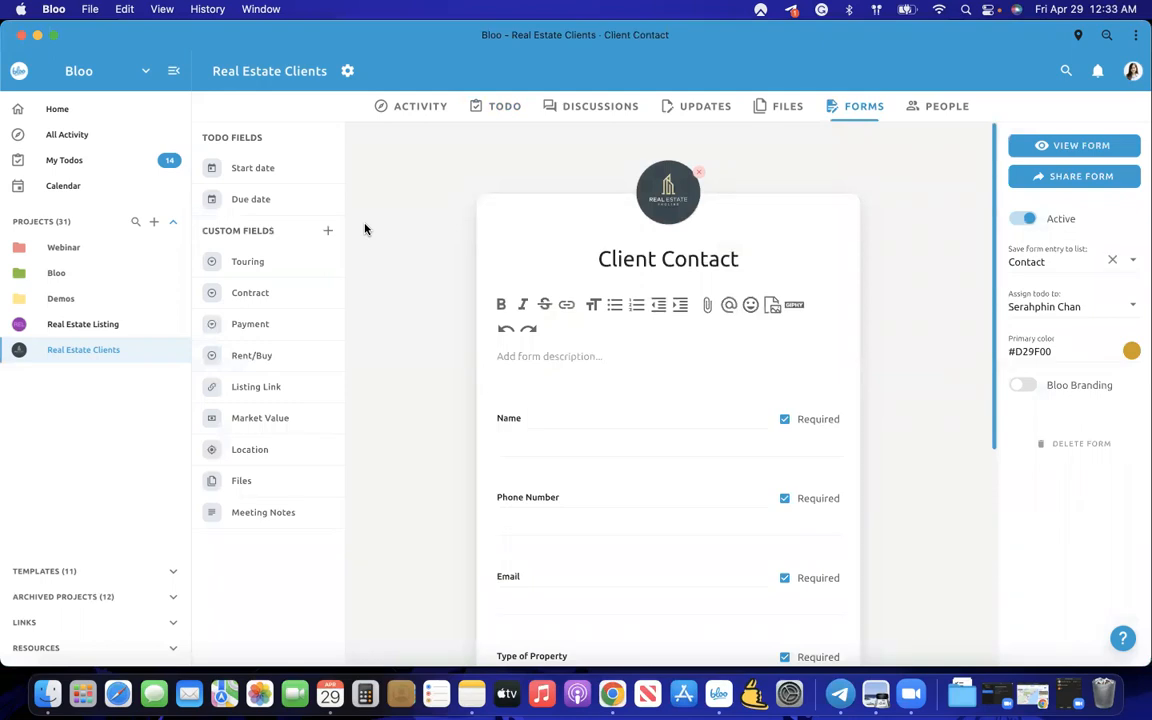
scroll(465, 404, "down", 5)
scroll(465, 404, "up", 5)
scroll(517, 465, "down", 5)
scroll(517, 467, "up", 4)
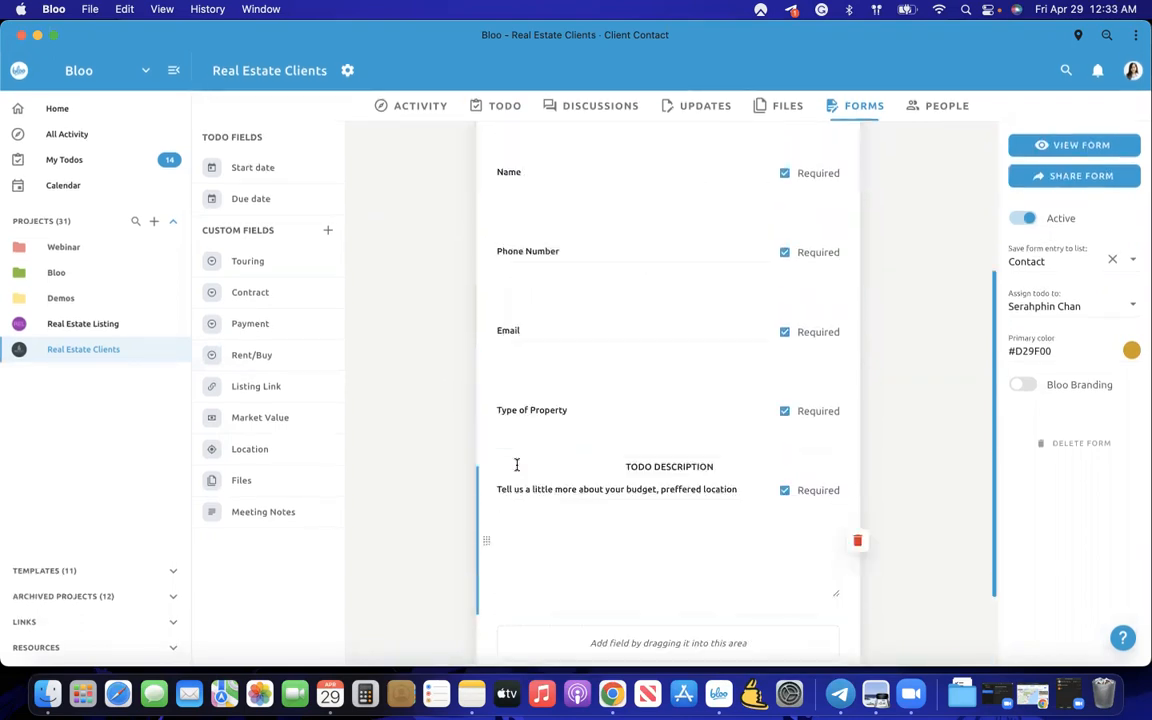
scroll(517, 470, "down", 4)
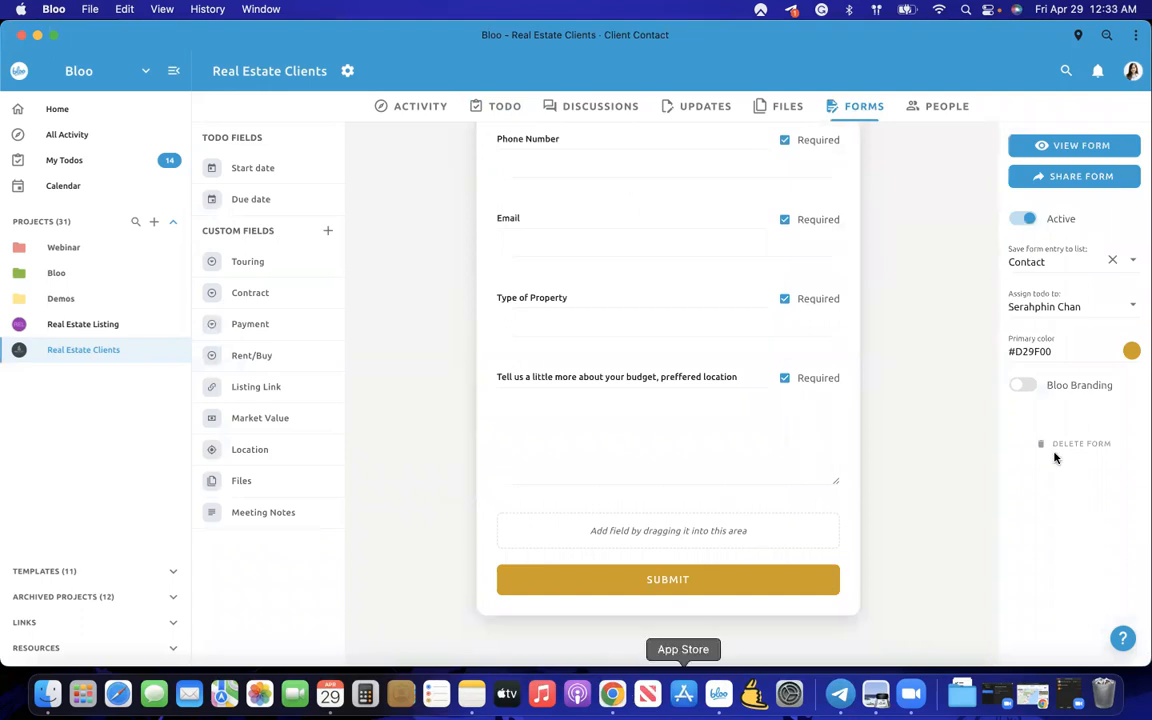
- Toggle Bloo Branding on and back off, then bring up the primary colour picker
left_click(1021, 385)
scroll(827, 555, "down", 2)
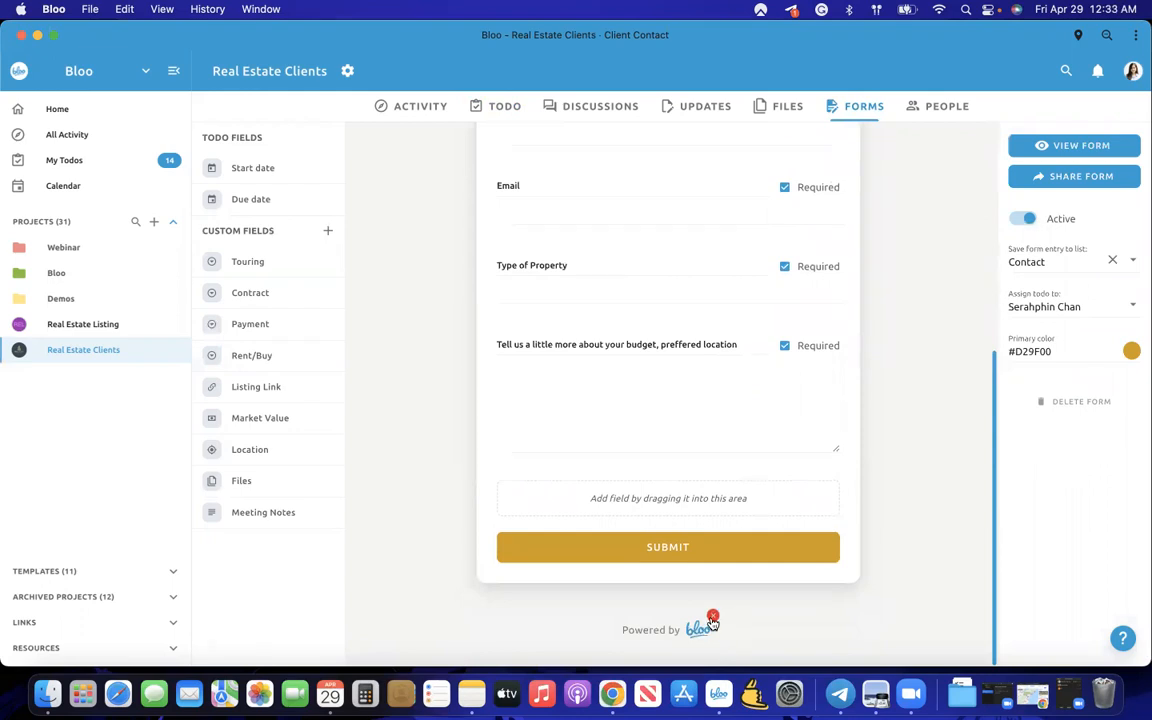
left_click(713, 617)
scroll(846, 504, "up", 5)
left_click(1131, 351)
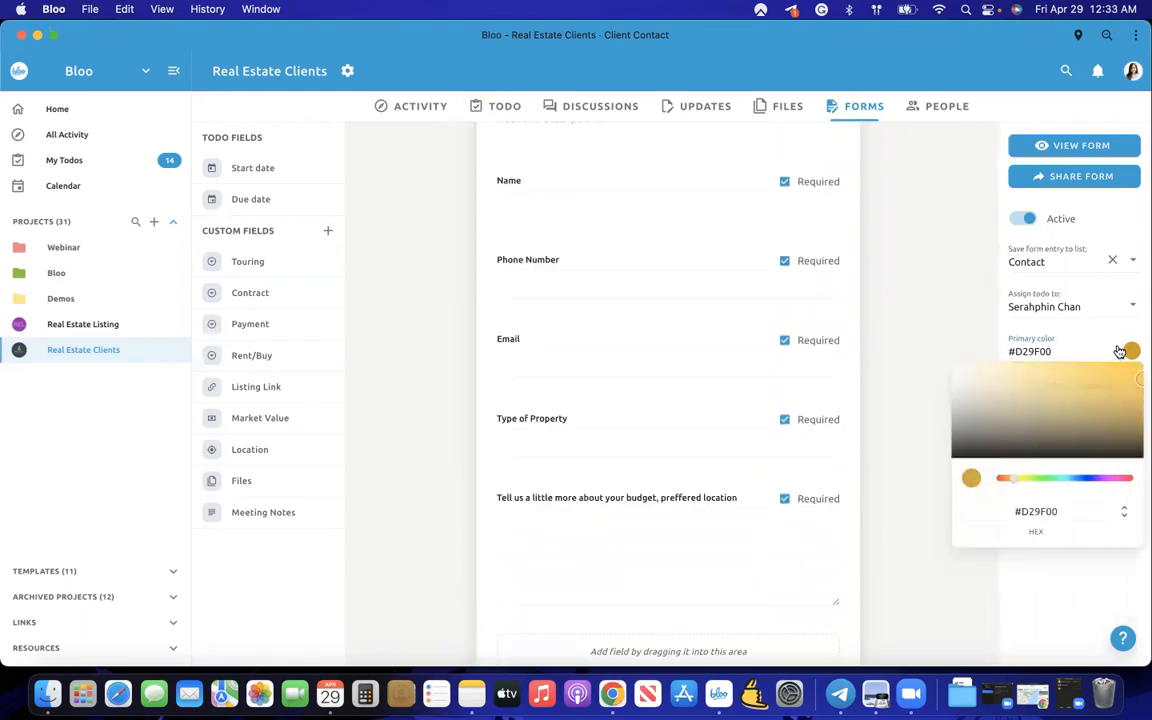
- Close the colour picker and keep form entries saving to the Contact list
triple_click(1030, 514)
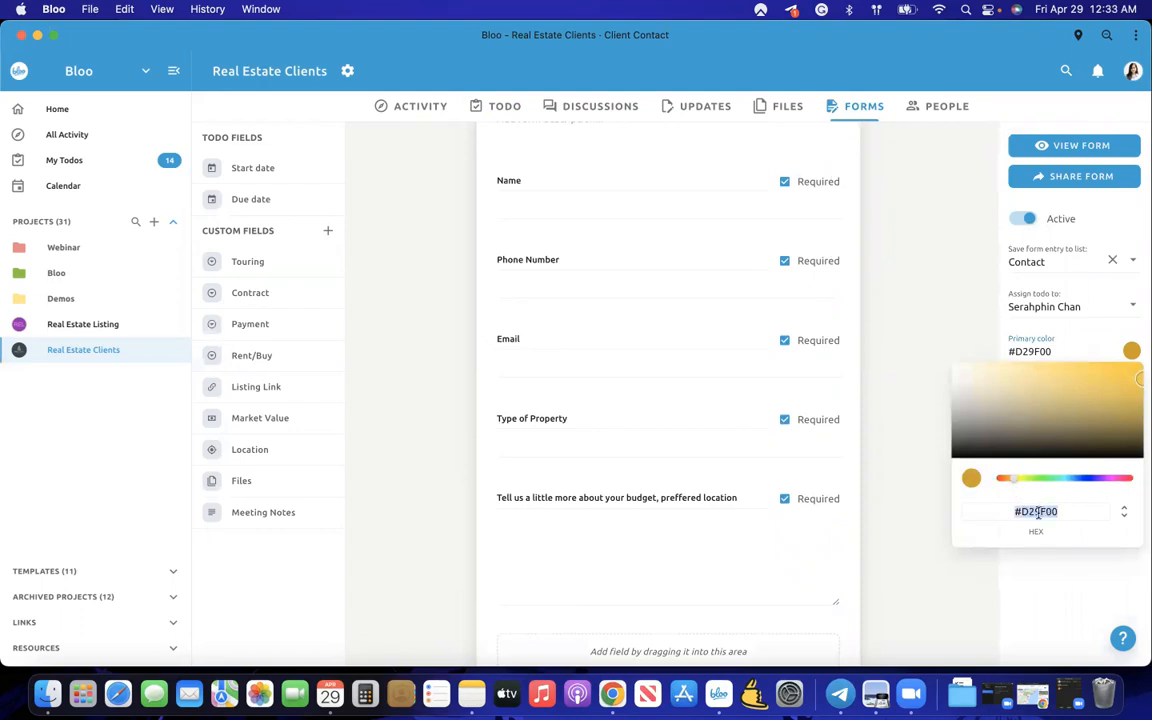
left_click(967, 568)
scroll(920, 427, "up", 5)
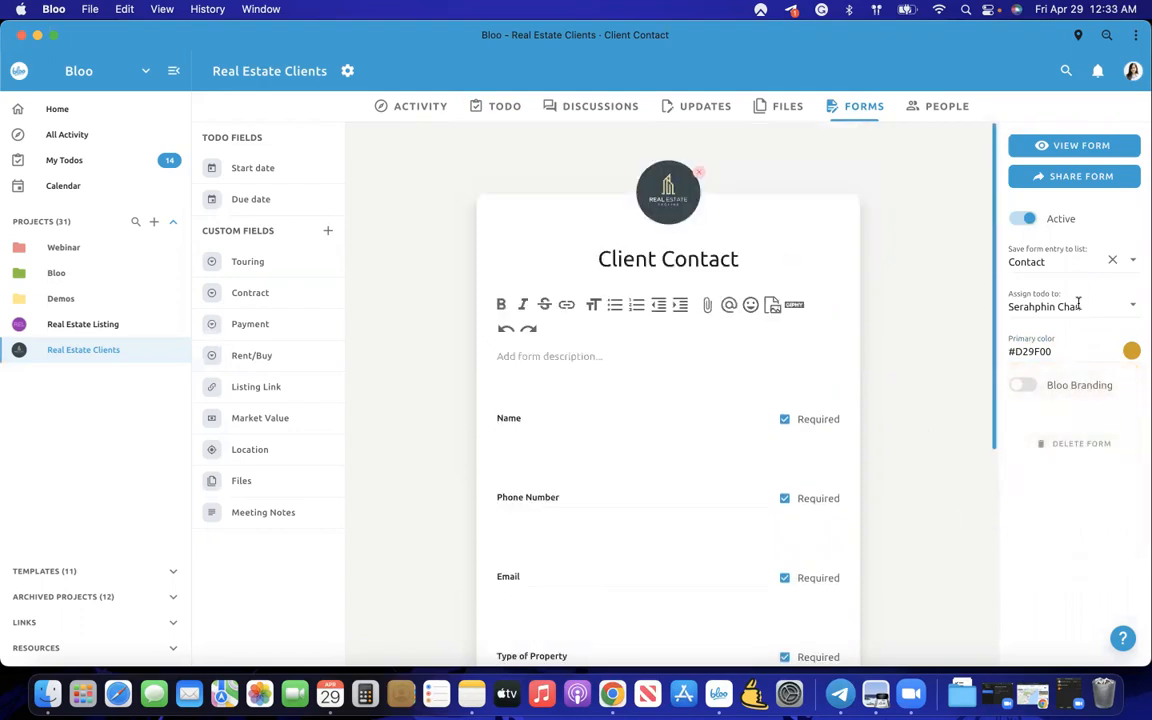
left_click(1038, 260)
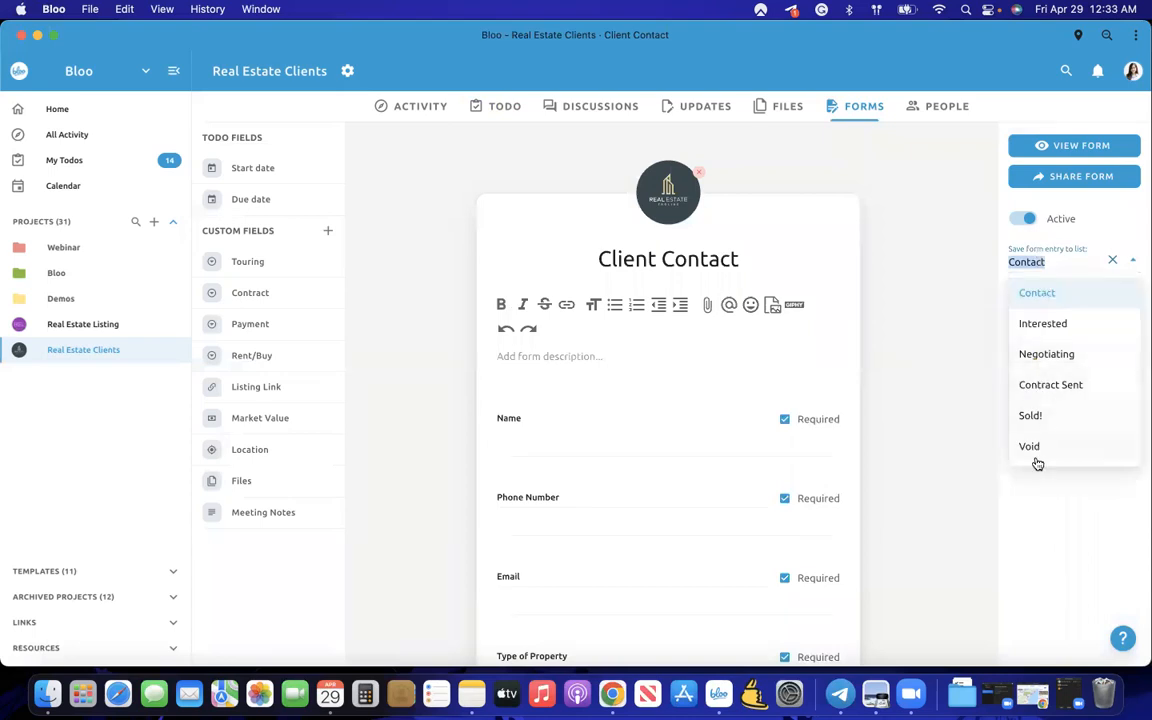
left_click(942, 330)
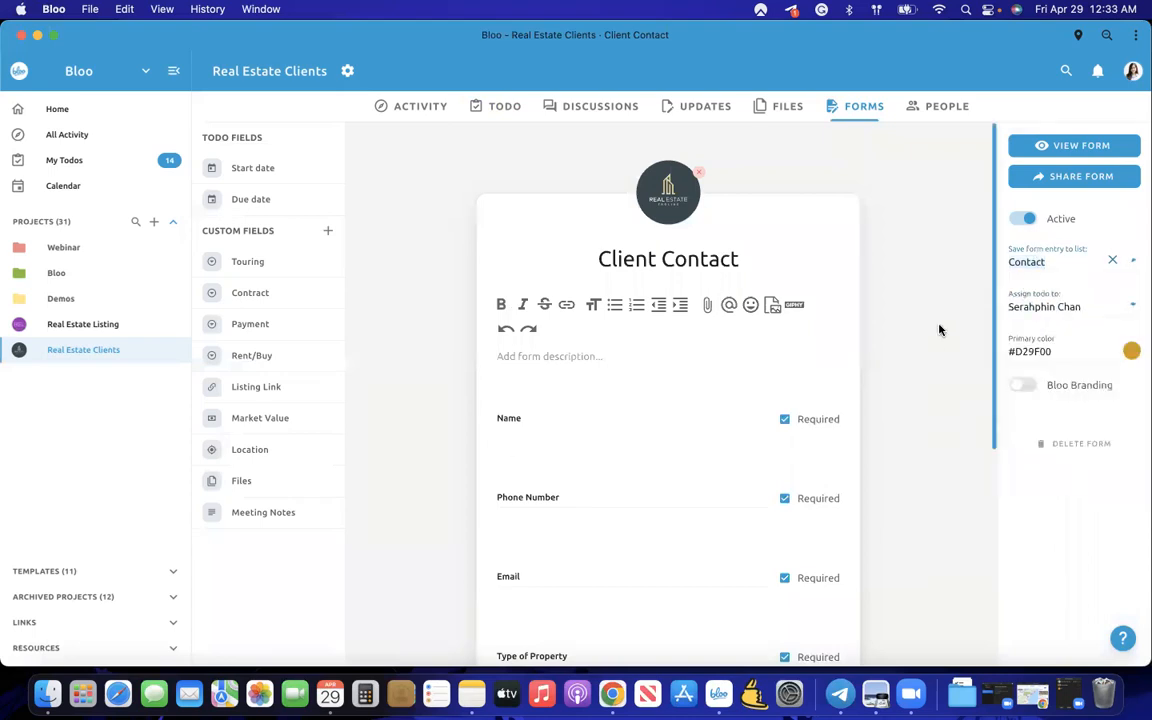
left_click(1030, 262)
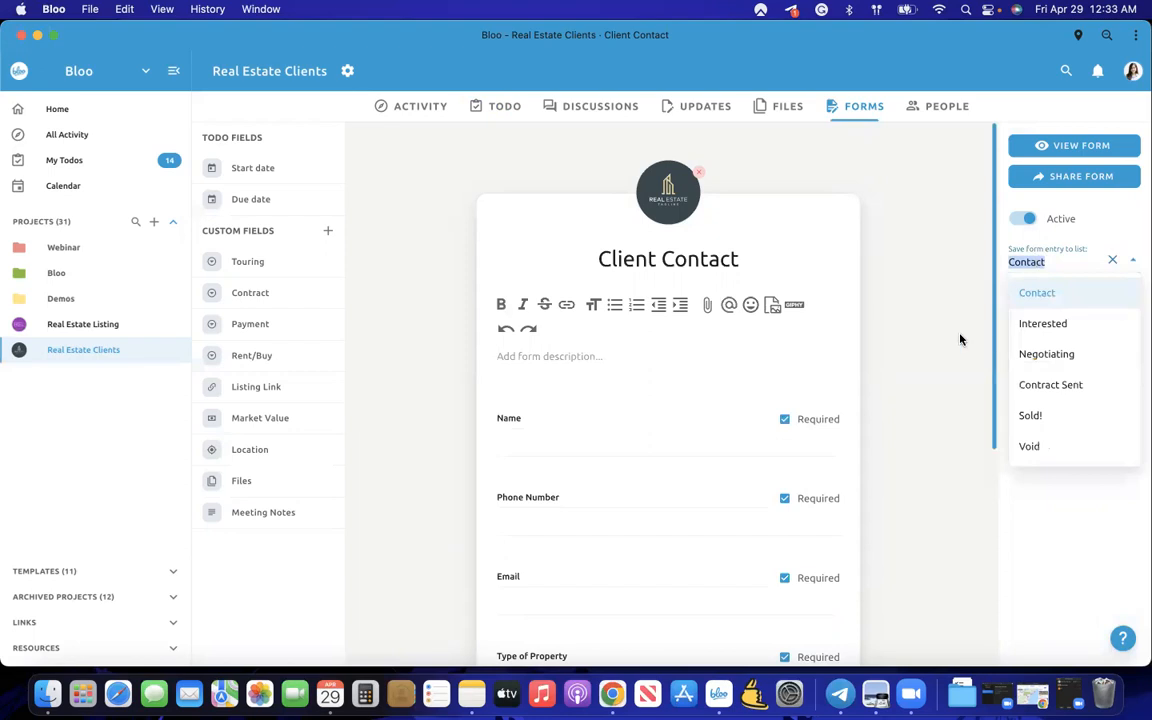
left_click(863, 299)
- Leave the todo assignee setting unchanged and try adding the Touring field to the form
left_click(1070, 304)
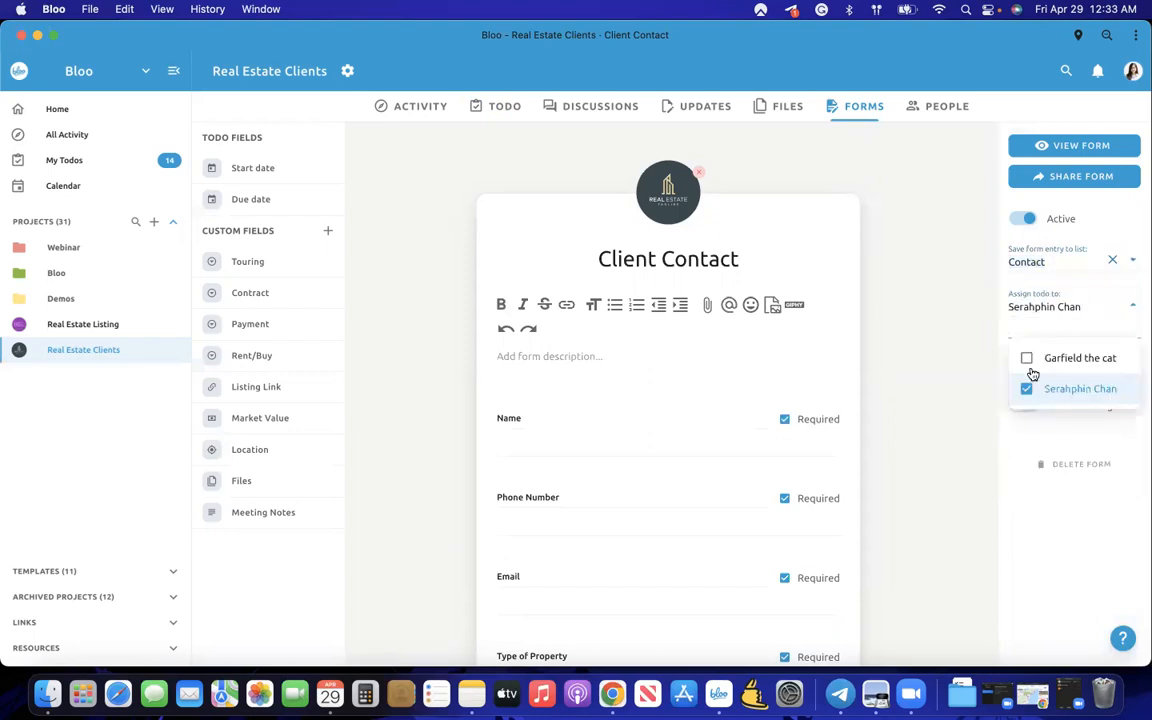
left_click(979, 449)
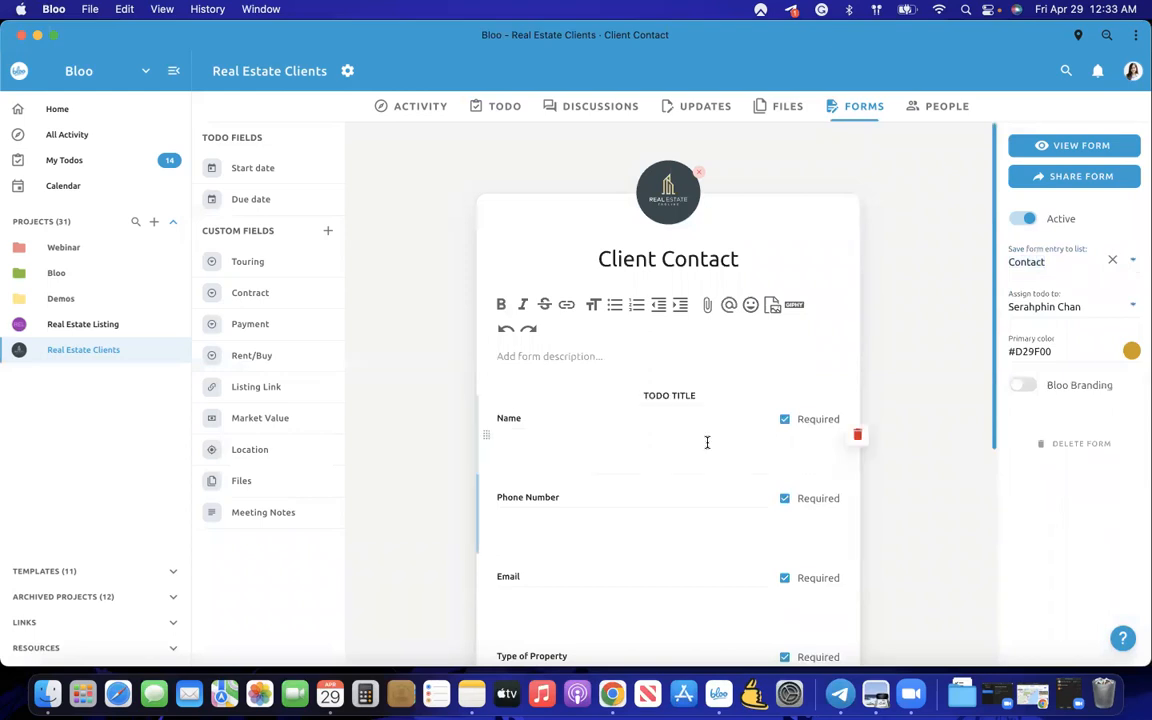
scroll(707, 442, "down", 5)
scroll(519, 342, "up", 10)
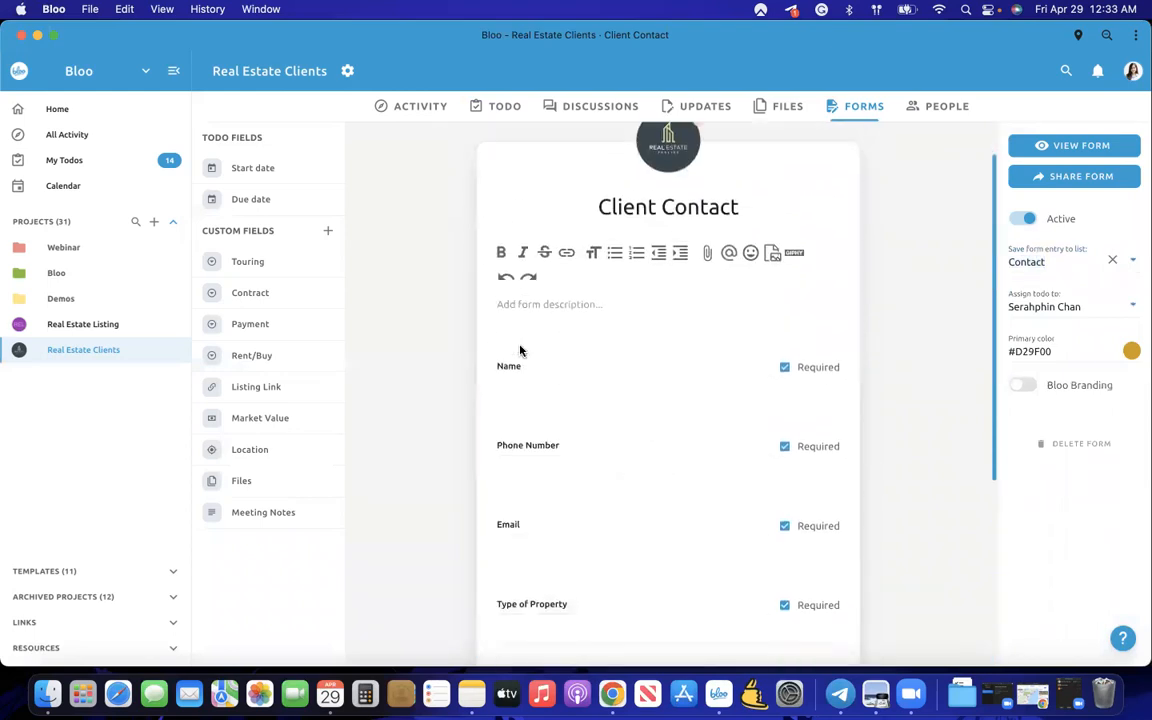
scroll(450, 300, "down", 8)
mouse_move(283, 259)
left_mouse_down()
mouse_move(573, 334)
mouse_move(566, 414)
mouse_move(518, 484)
mouse_move(291, 249)
mouse_move(277, 260)
left_mouse_up()
- Review the Name, Phone Number, Email, Type of Property and budget/location form fields
scroll(610, 395, "up", 8)
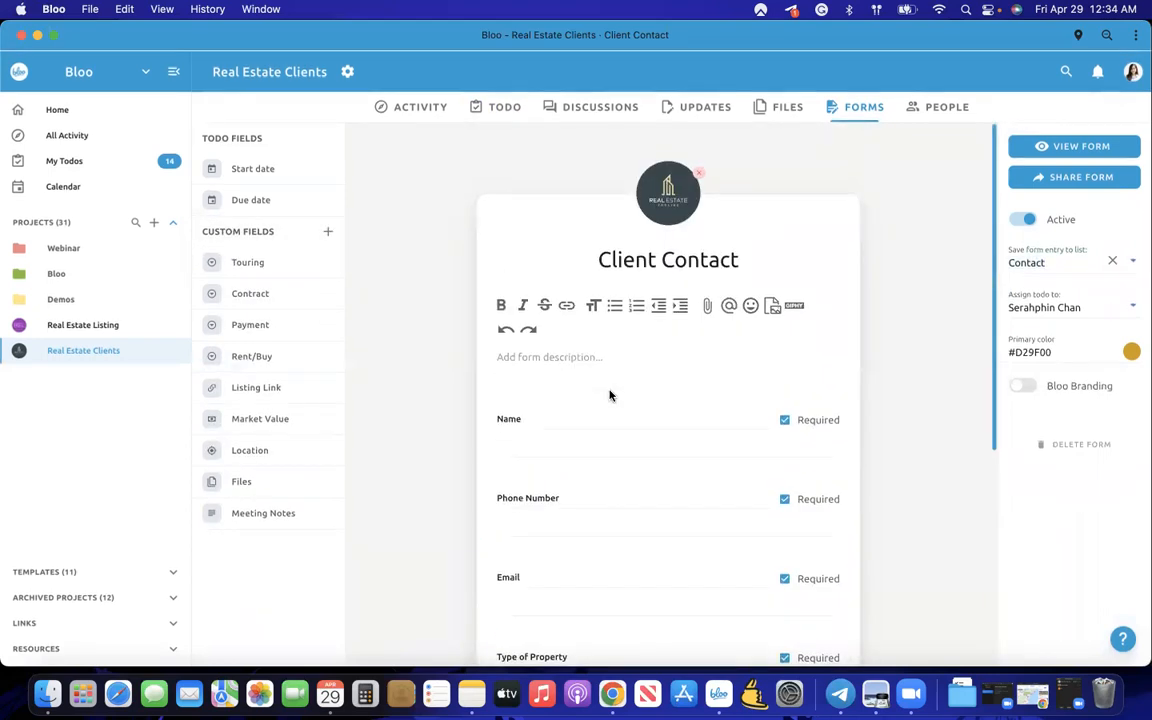
left_click(520, 421)
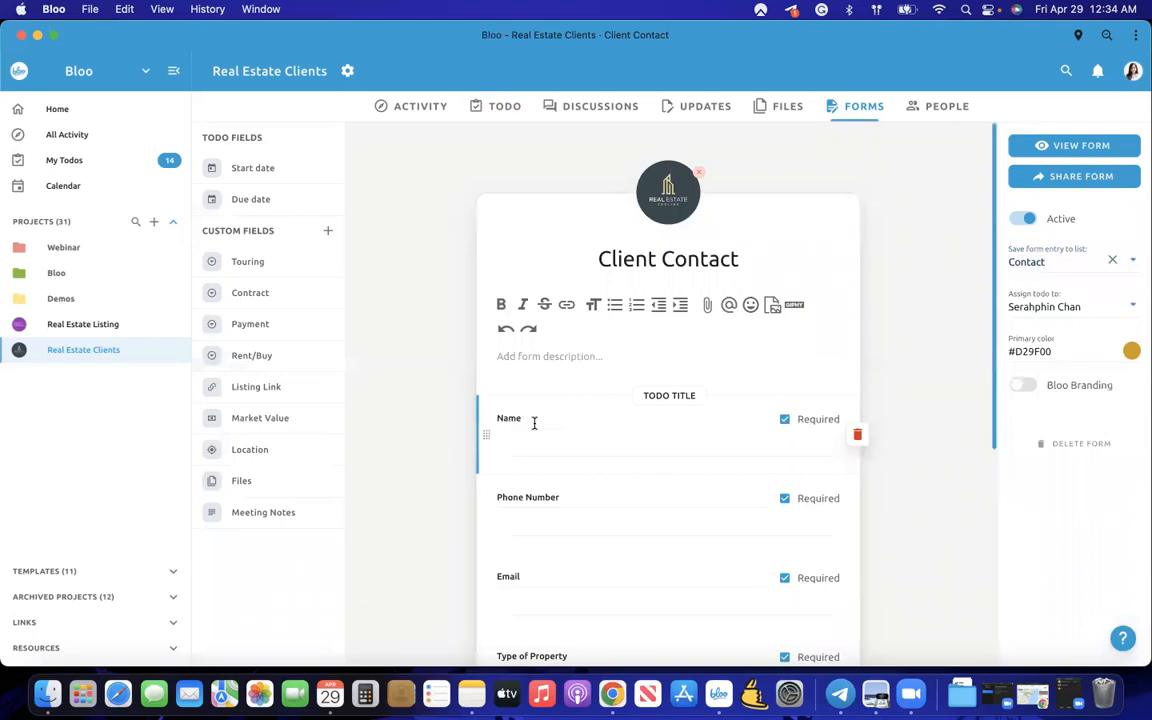
scroll(535, 425, "down", 2)
left_click(566, 404)
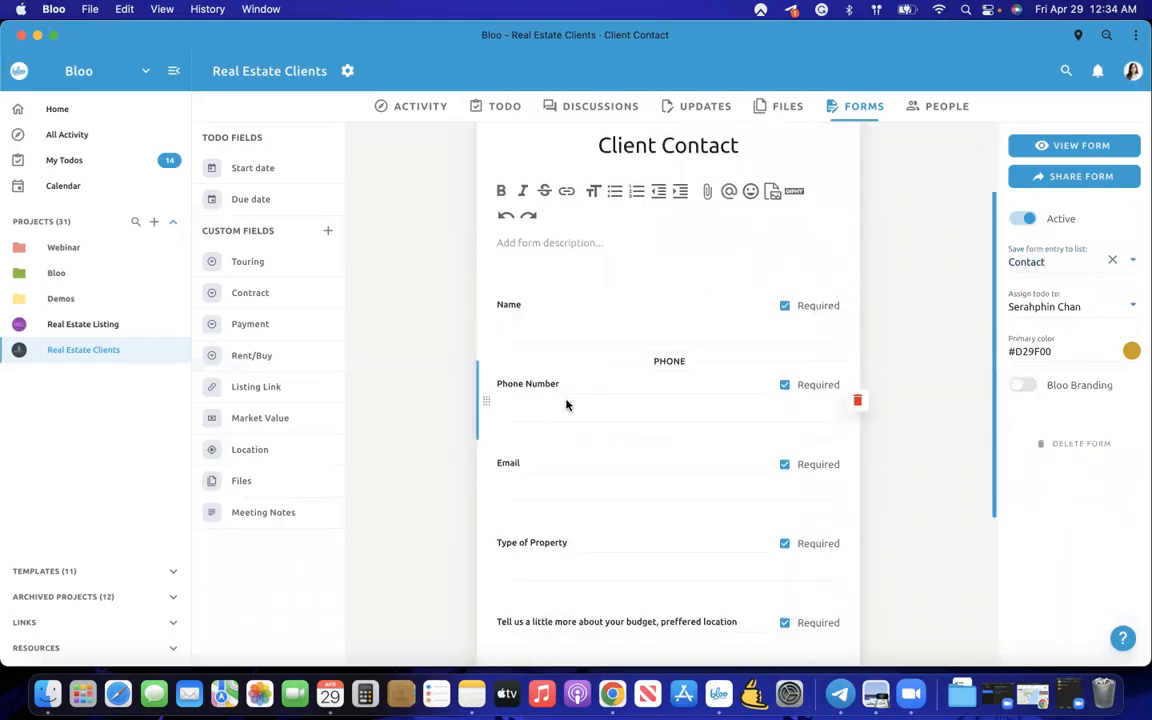
scroll(566, 404, "down", 2)
scroll(560, 395, "down", 2)
left_click(550, 372)
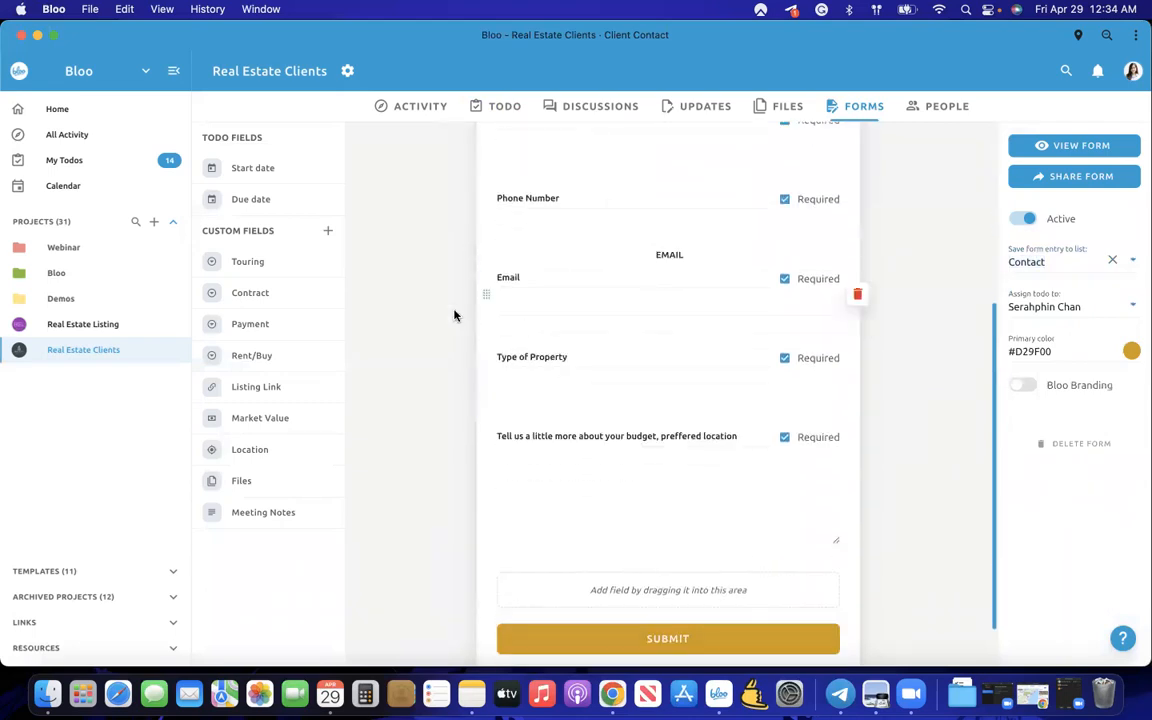
left_click(534, 377)
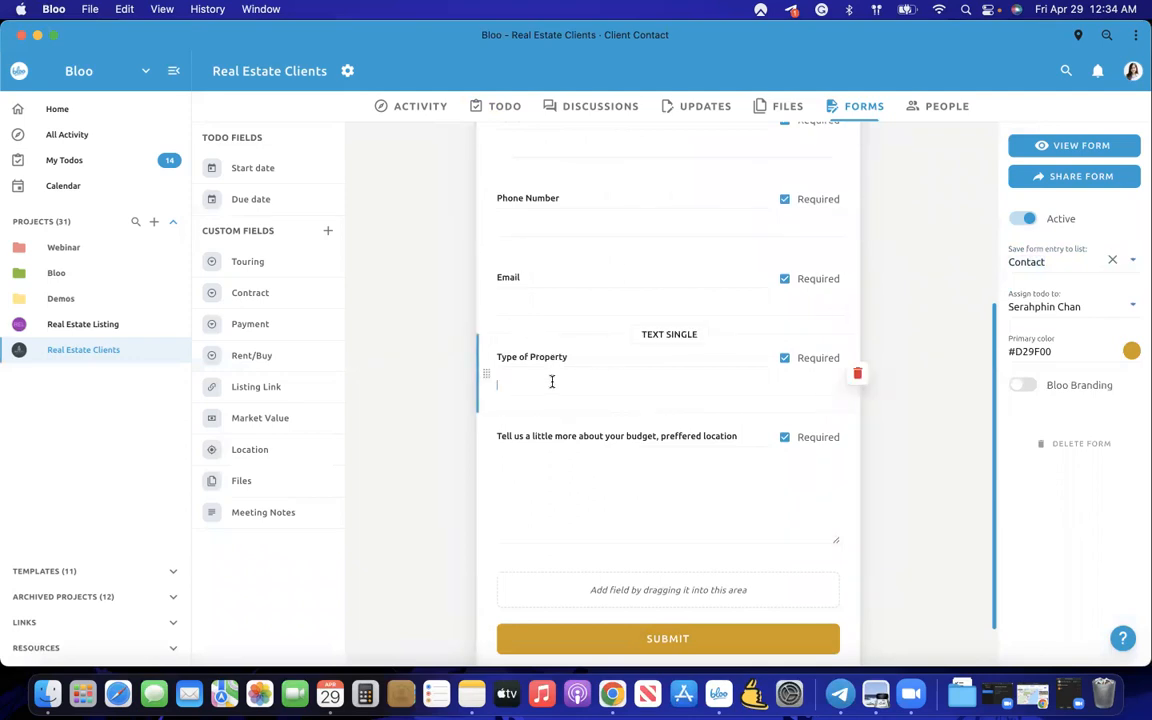
scroll(540, 368, "down", 1)
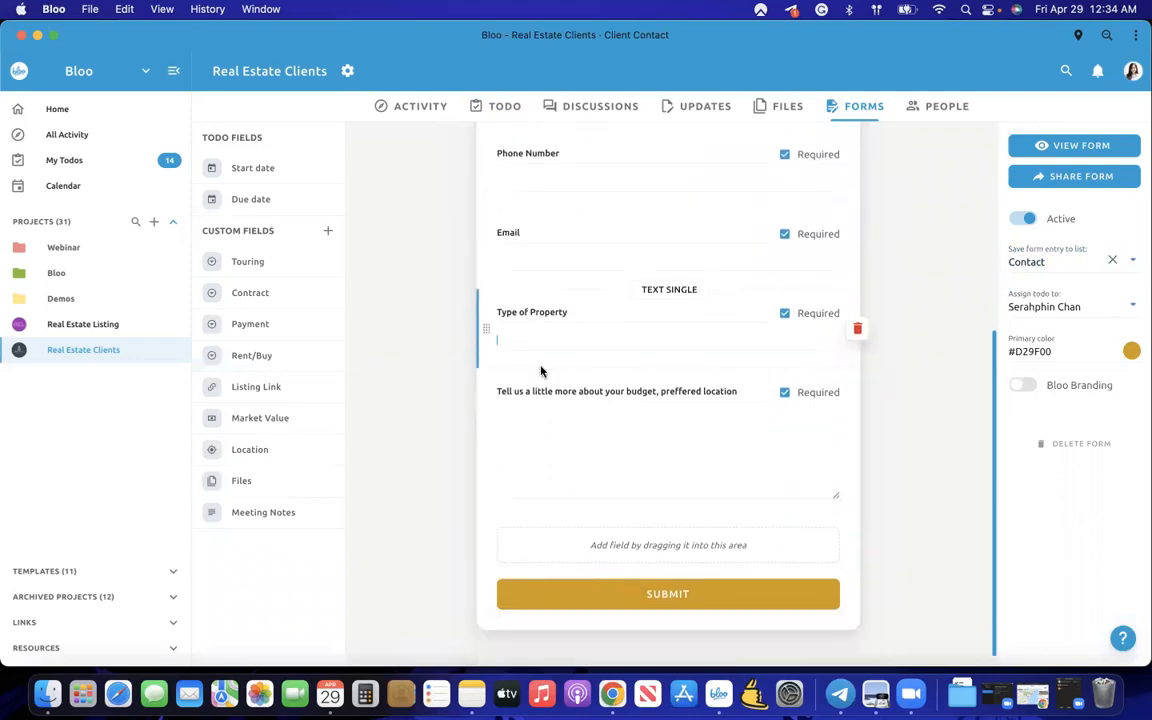
left_click(525, 440)
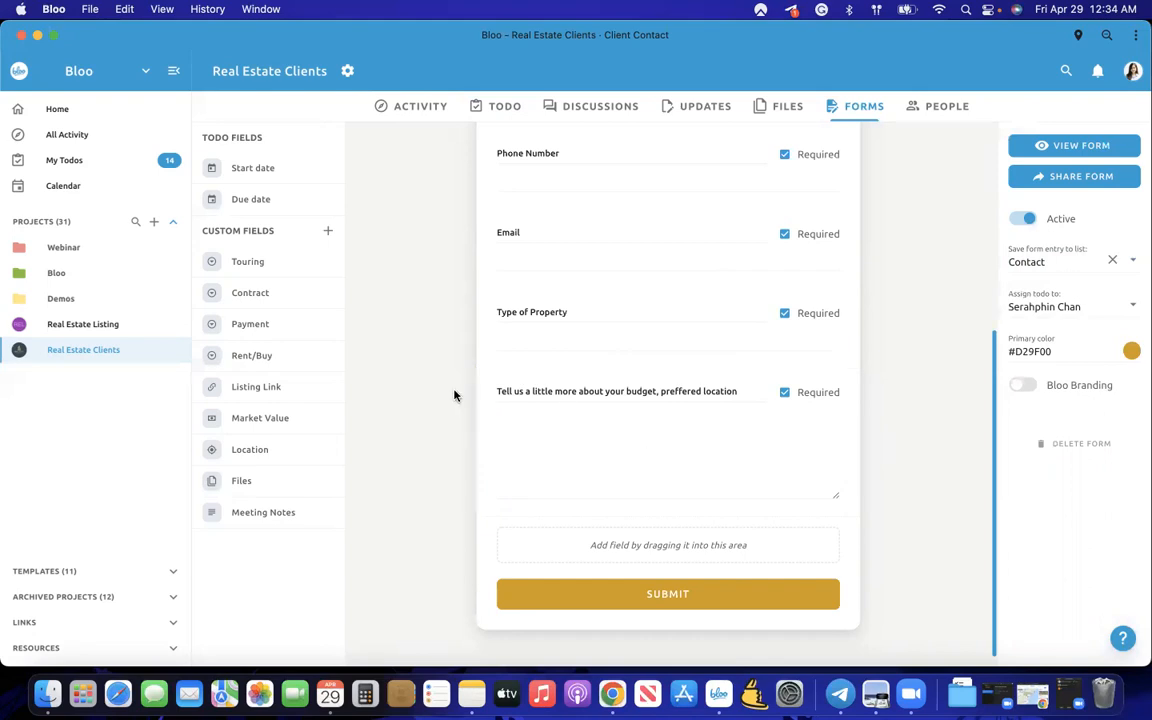
- Bring up the form's share dialog with public link and 640 × 645 px embed HTML
scroll(530, 389, "up", 4)
scroll(530, 391, "down", 2)
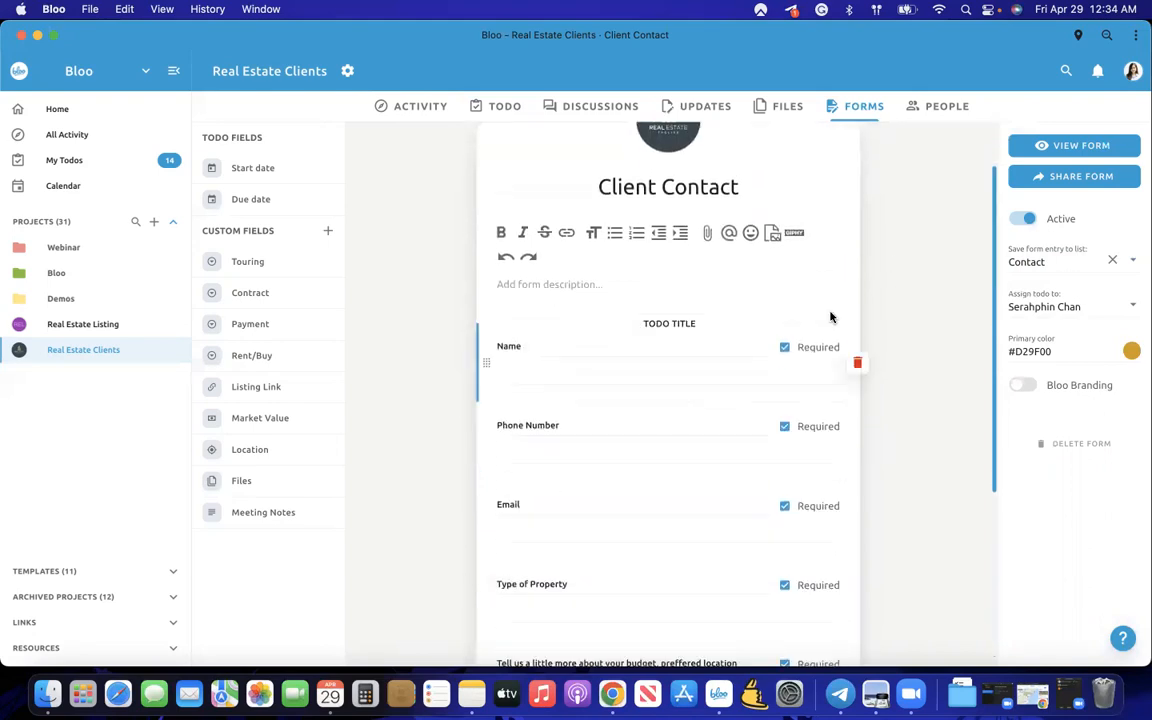
left_click(1075, 176)
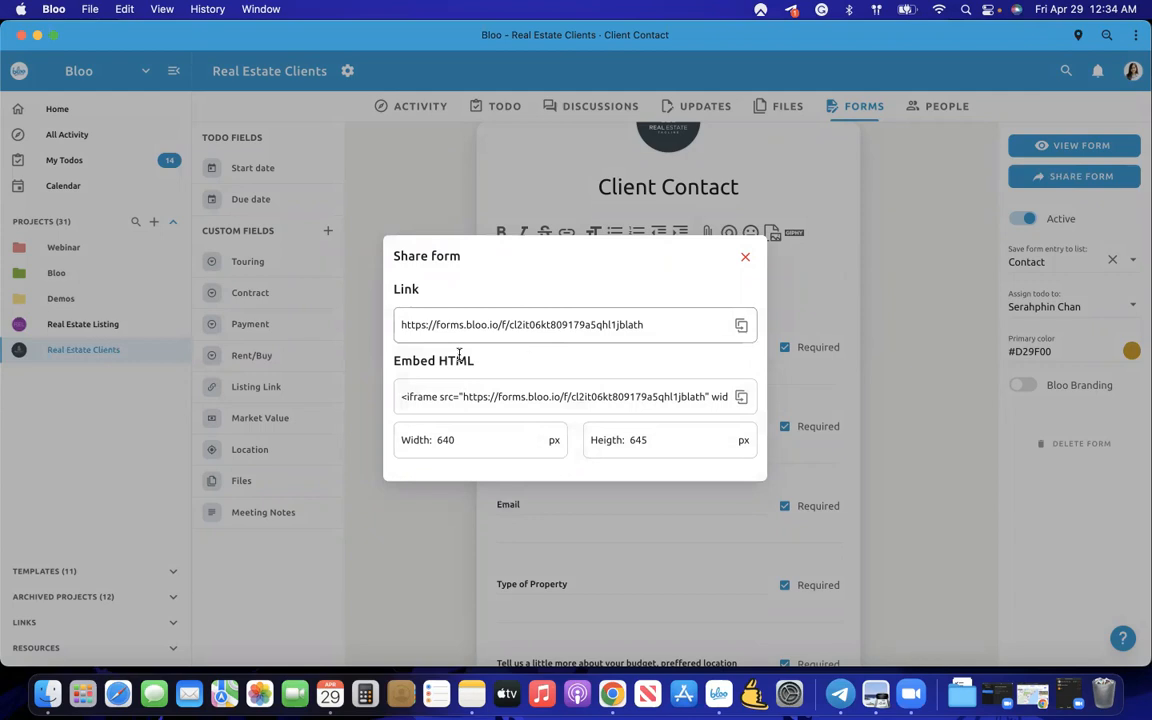
- Copy the embed HTML and public link, then open the live Client Contact form in a new tab
left_click(741, 397)
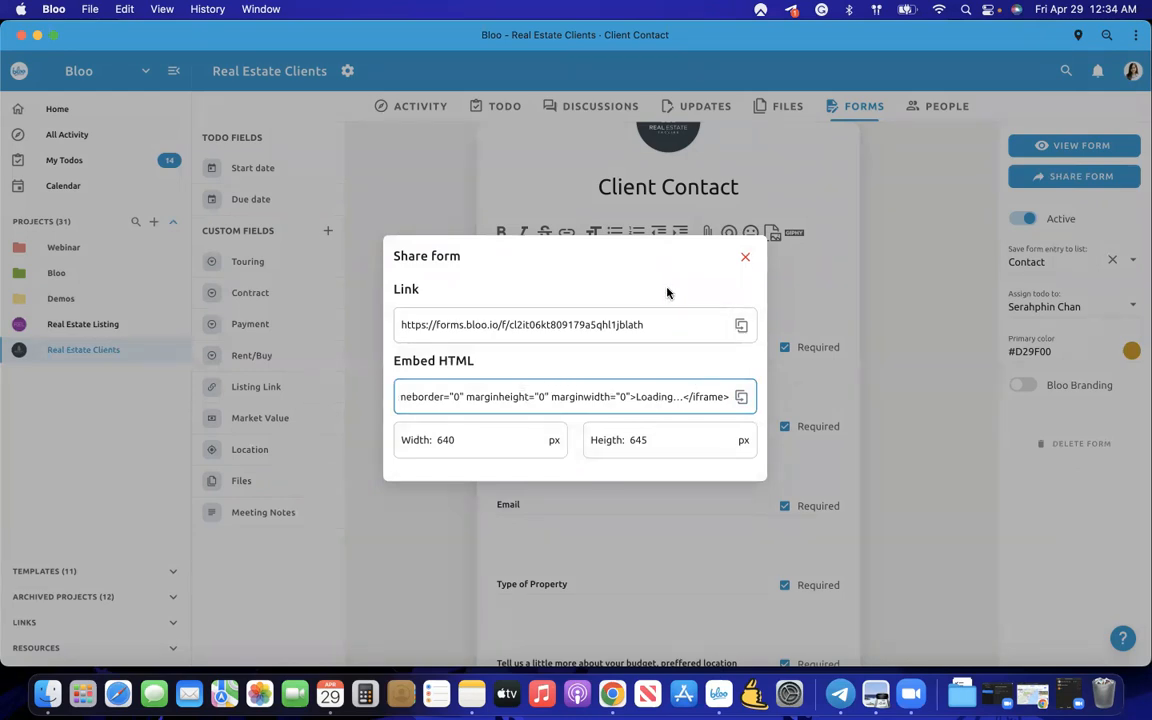
left_click(737, 327)
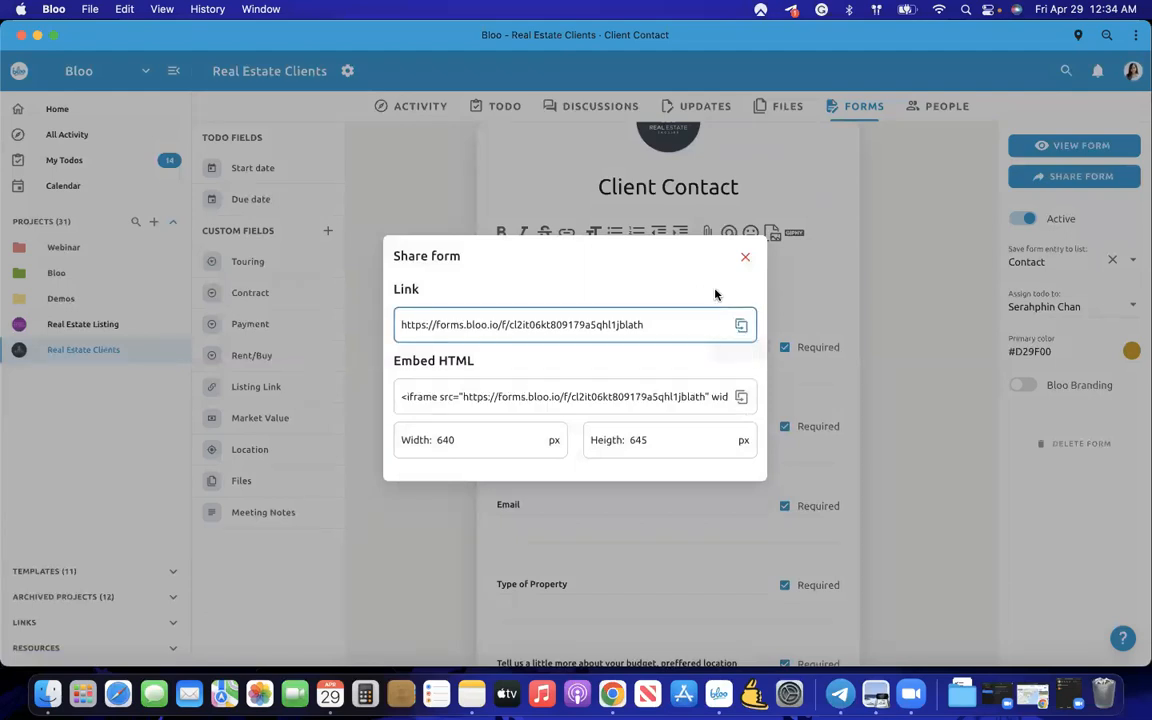
left_click(745, 257)
left_click(1067, 147)
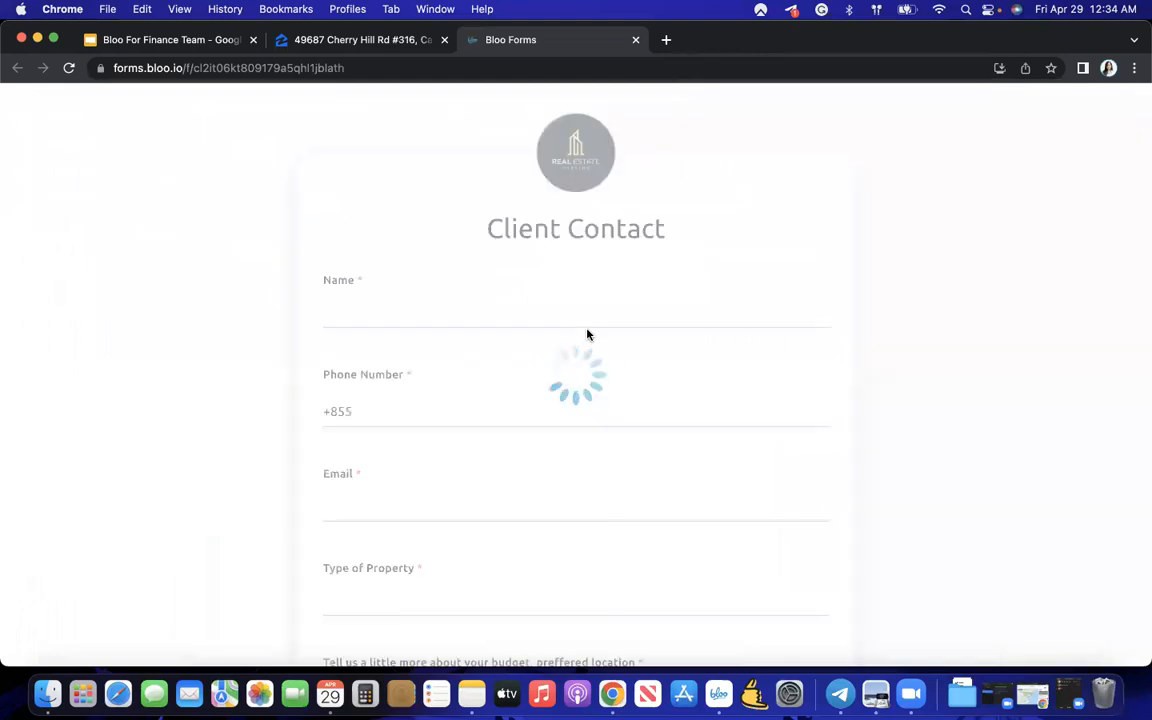
- Fill in the contact's name, phone number and e-mail address on the live form
scroll(587, 334, "down", 3)
scroll(587, 330, "up", 1)
scroll(587, 329, "up", 2)
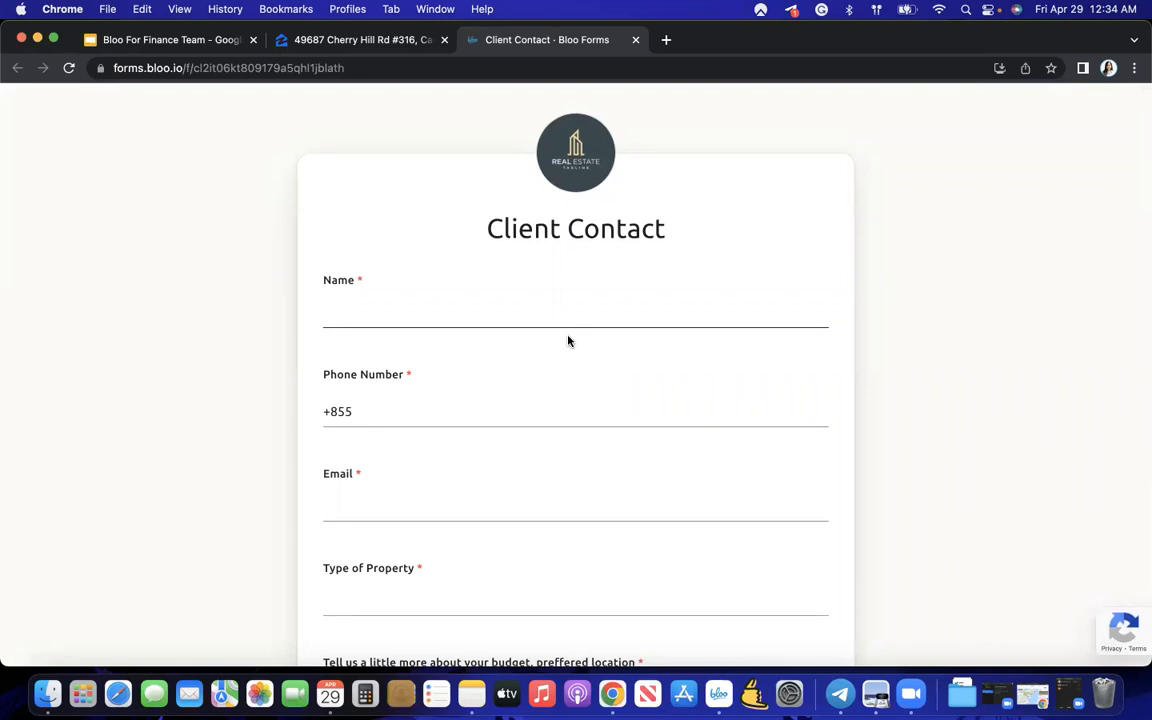
left_click(371, 322)
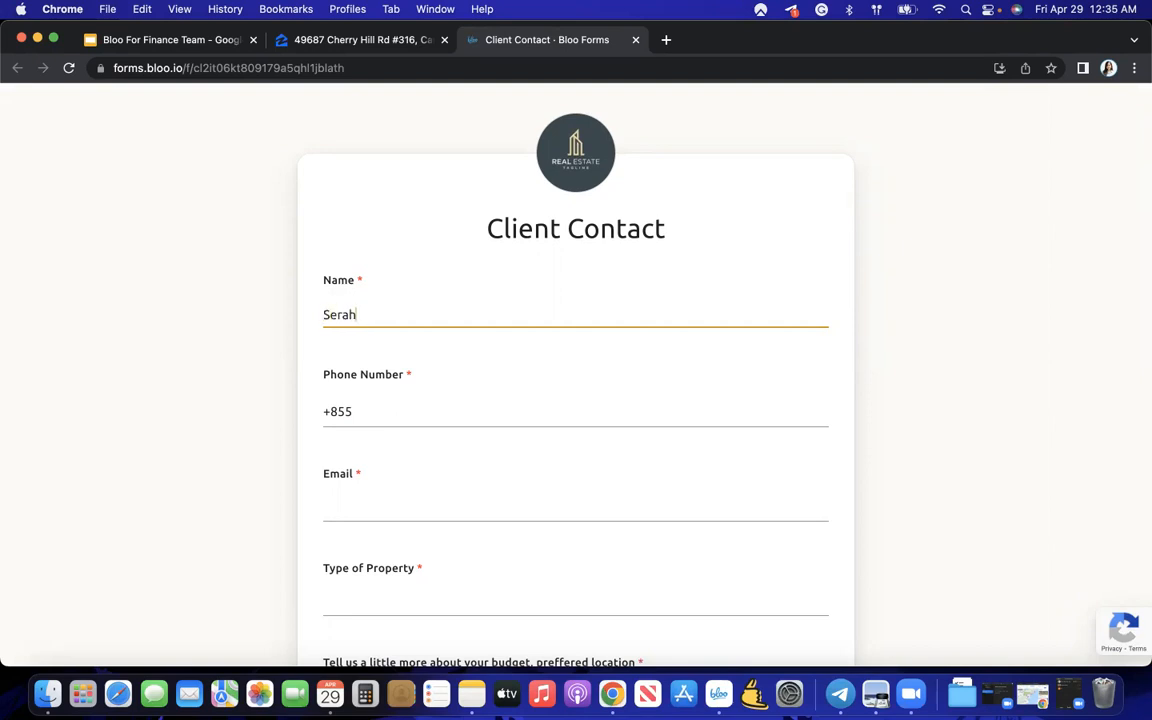
left_click(371, 418)
type("7")
scroll(435, 517, "down", 3)
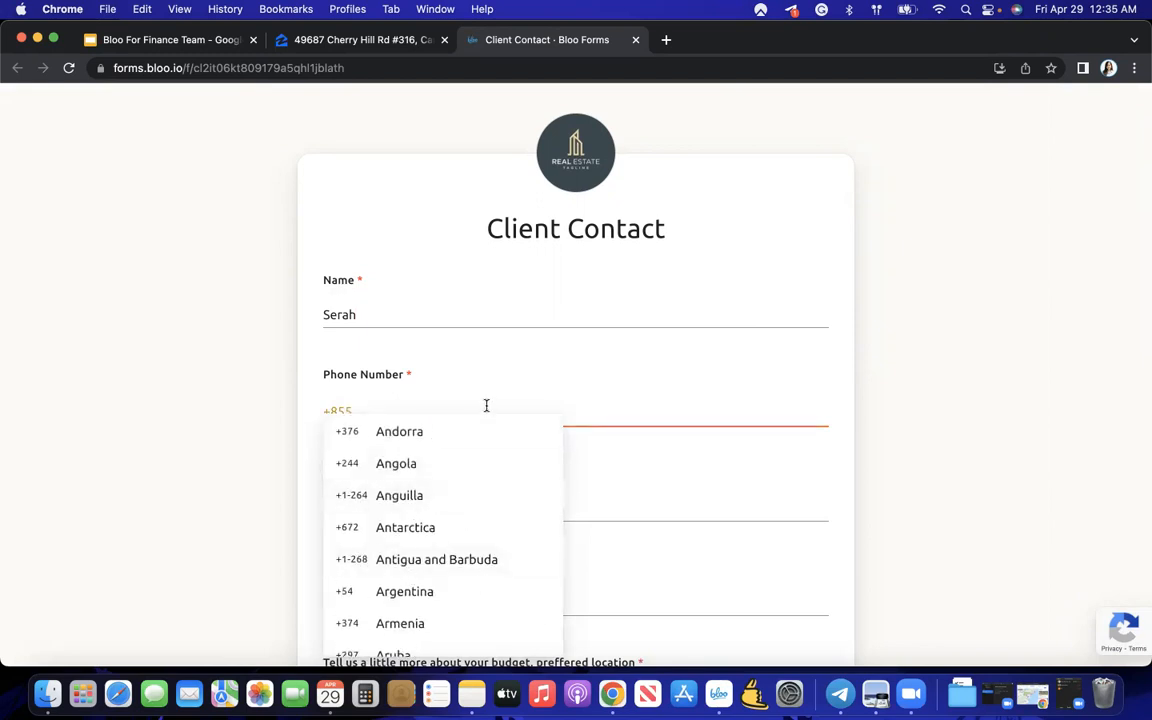
left_click(672, 508)
left_click(606, 520)
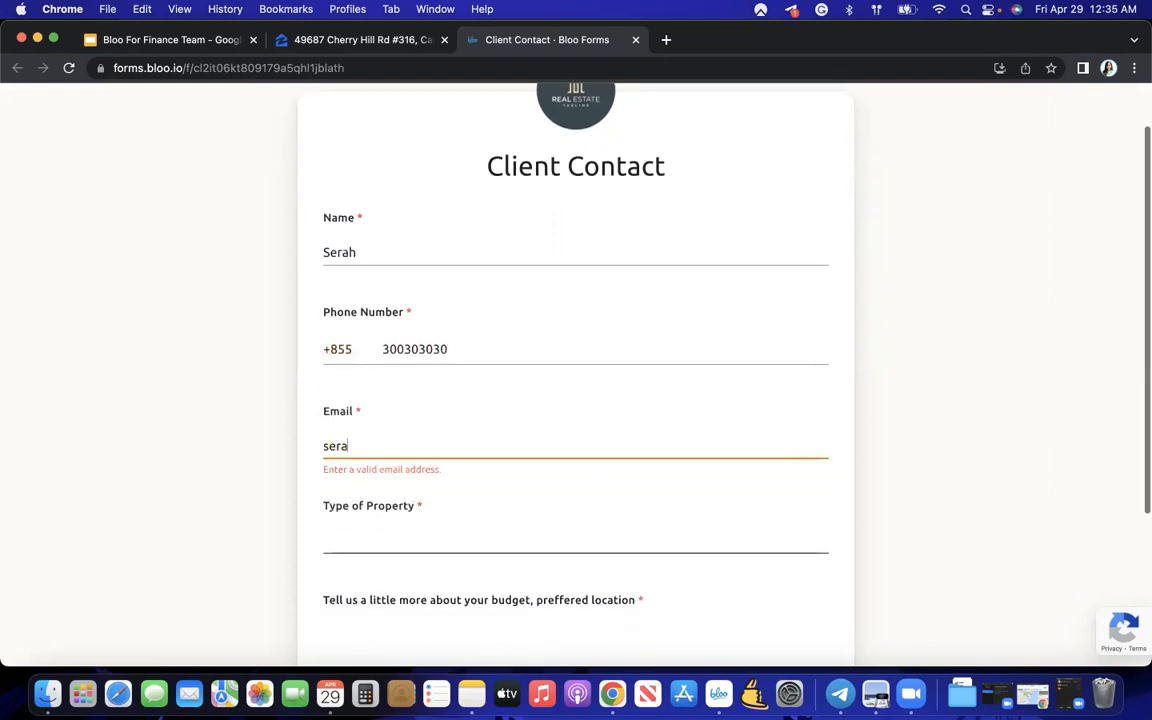
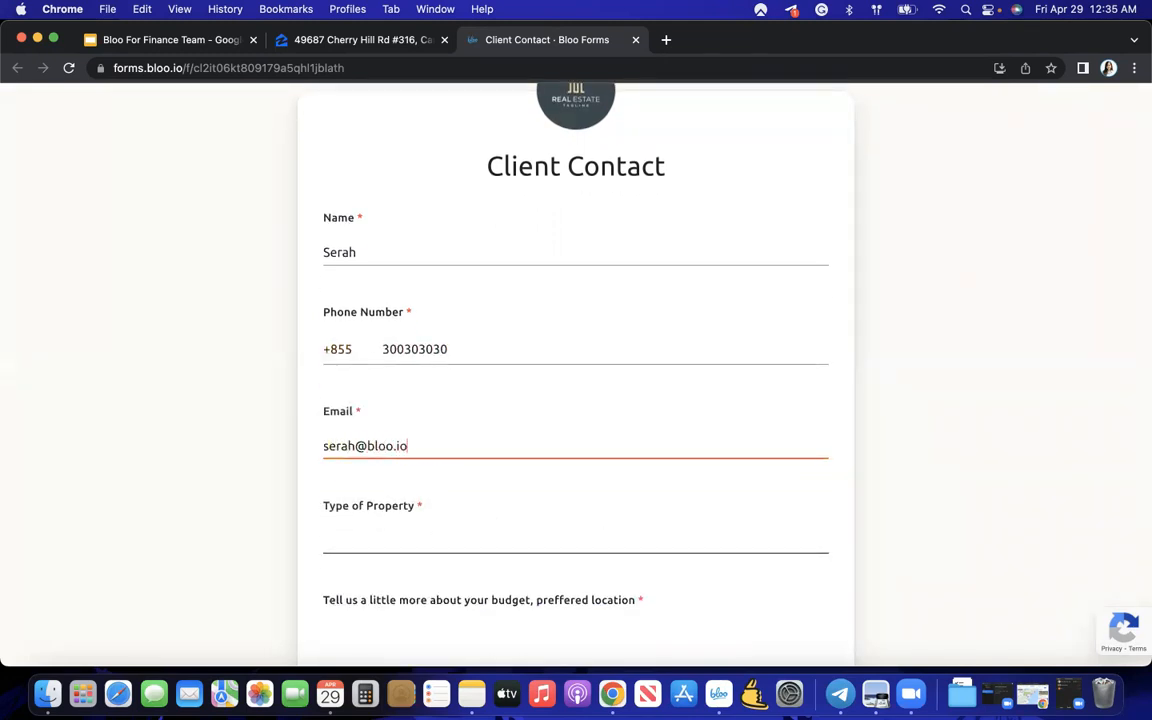
- Answer property type 'Apartment' and budget '40000 Downtown', then submit the form
scroll(587, 602, "down", 2)
left_click(470, 428)
type("A")
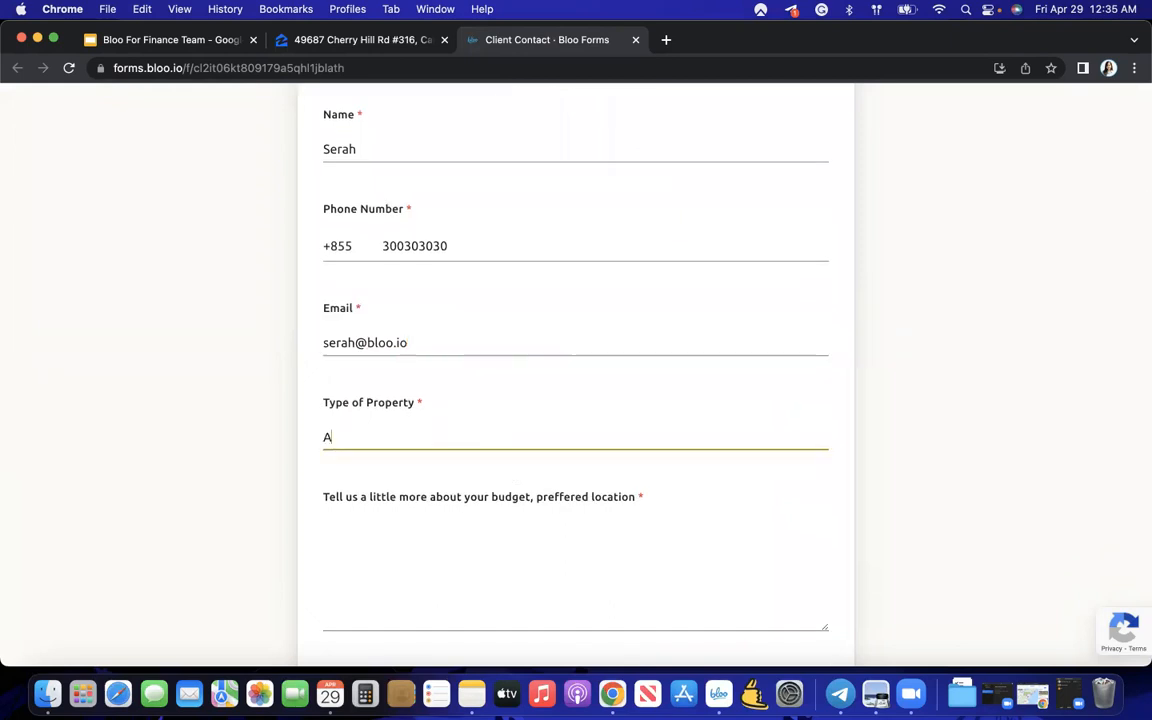
type("partment")
left_click(491, 537)
scroll(491, 537, "down", 1)
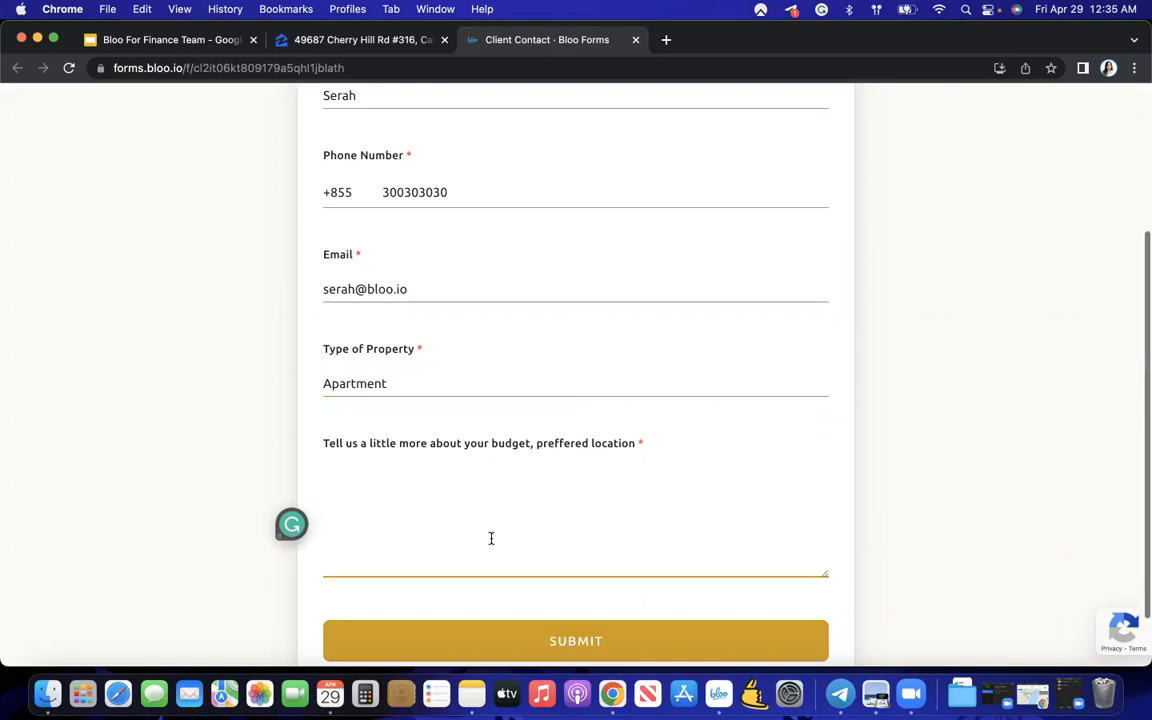
type("40000")
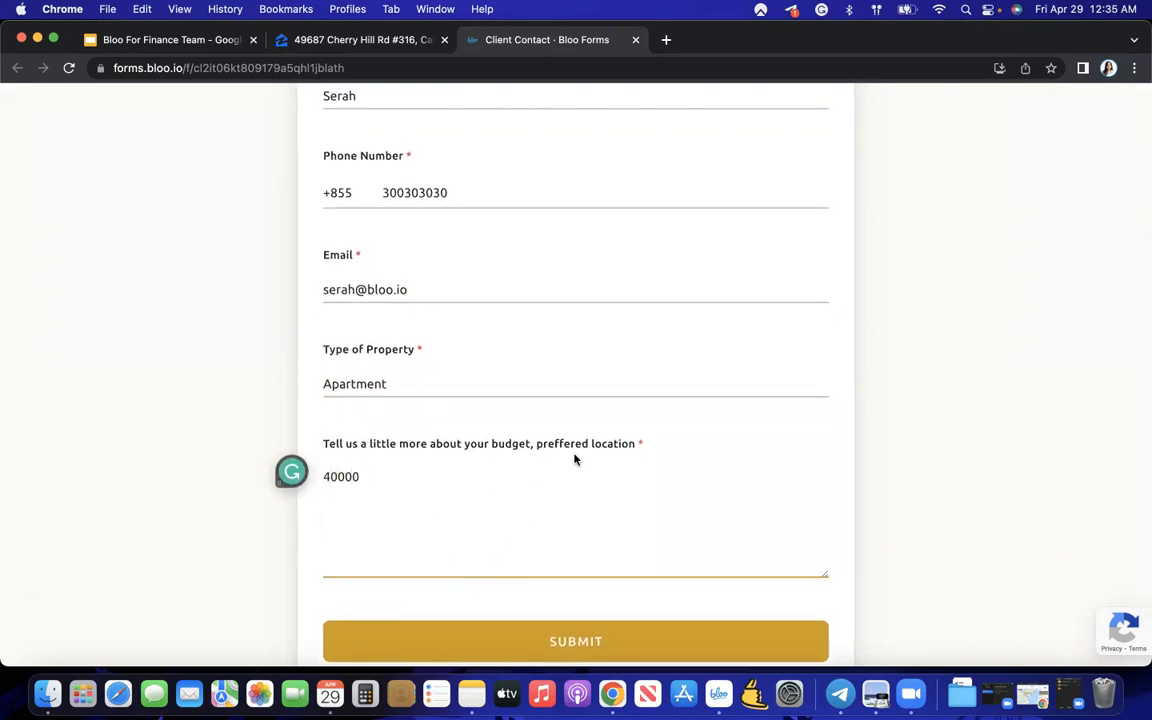
scroll(461, 501, "down", 1)
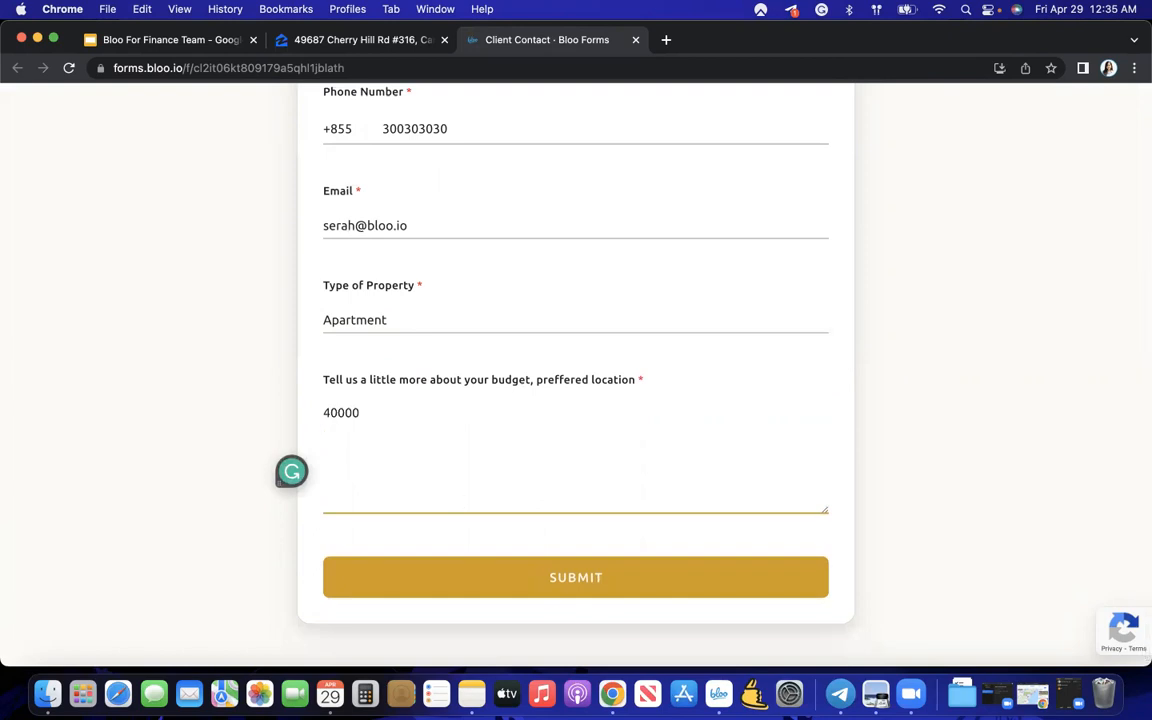
type("Downtown")
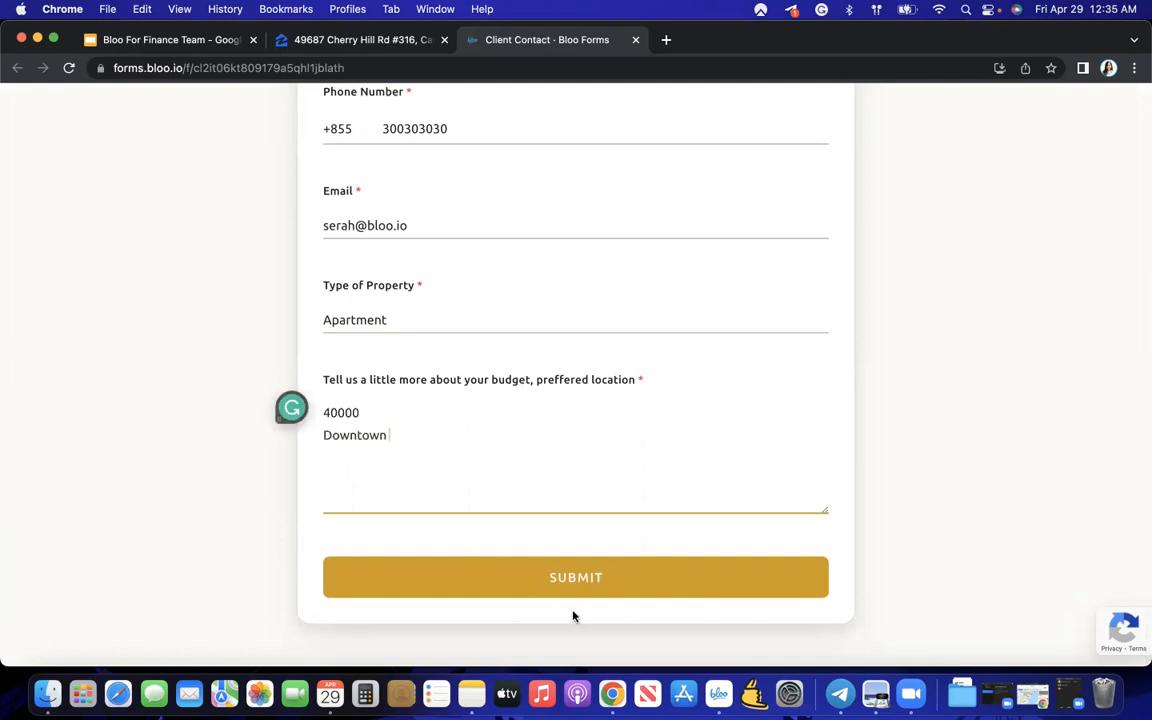
left_click(562, 584)
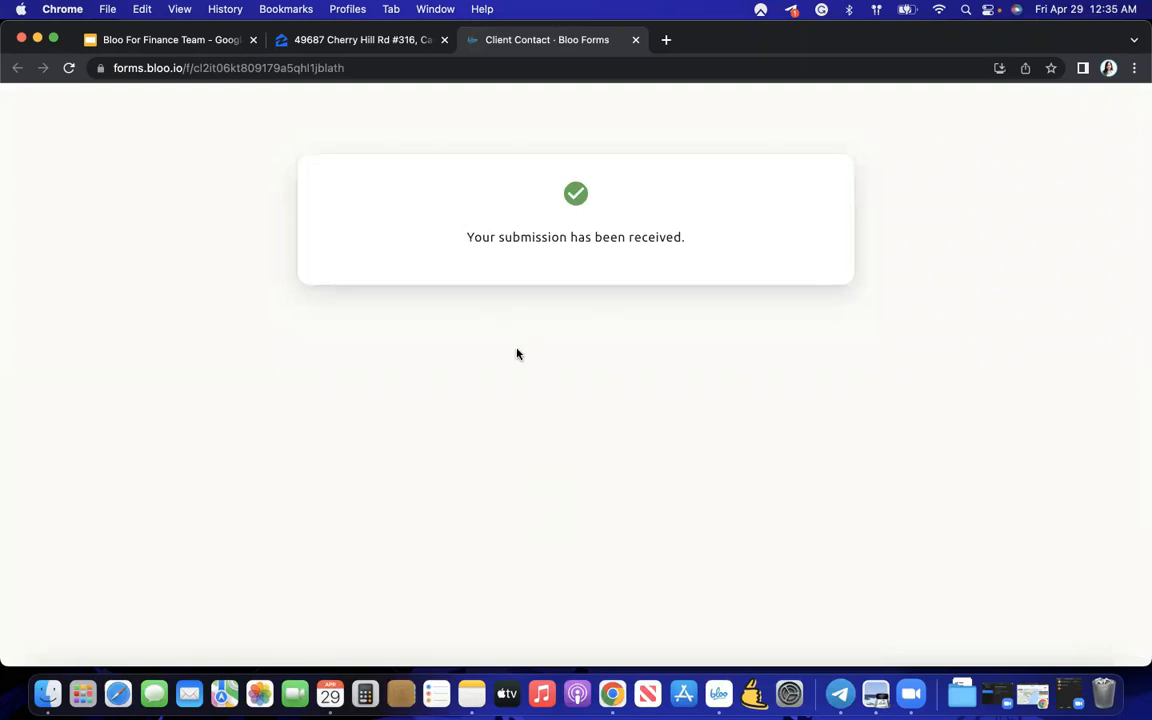
key("ctrl+Up")
- Switch back to Bloo and open the BlooBot-created todo showing phone, email and Apartment property type
left_click(687, 315)
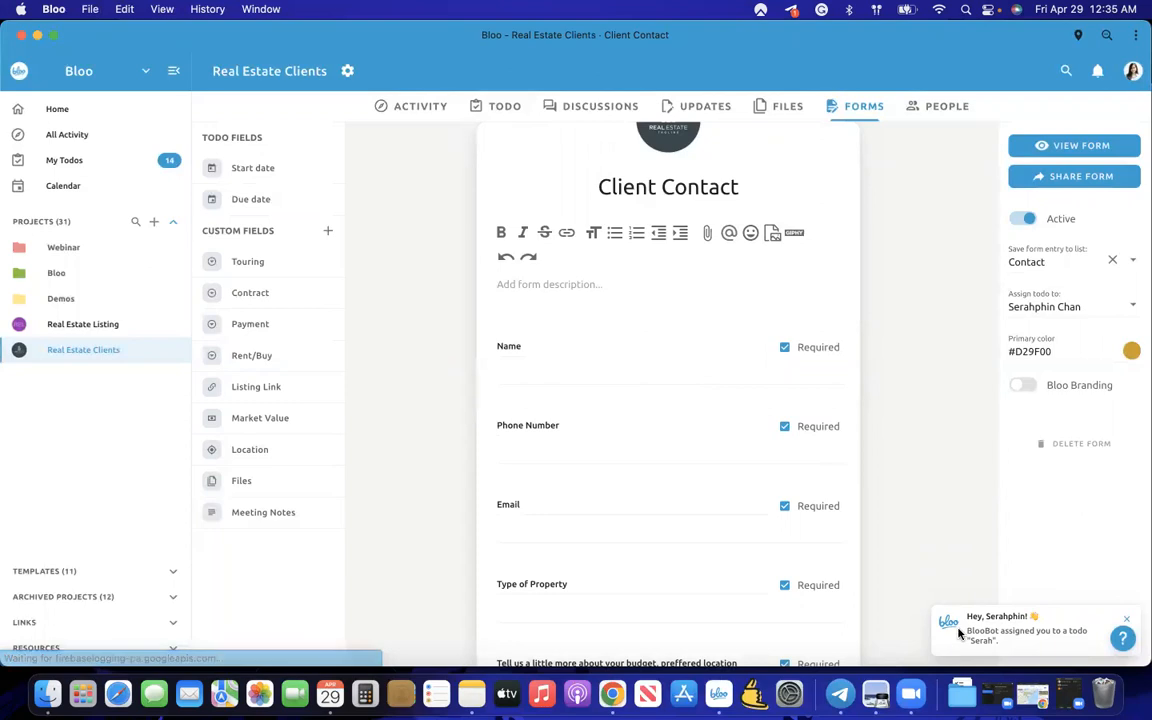
left_click(990, 630)
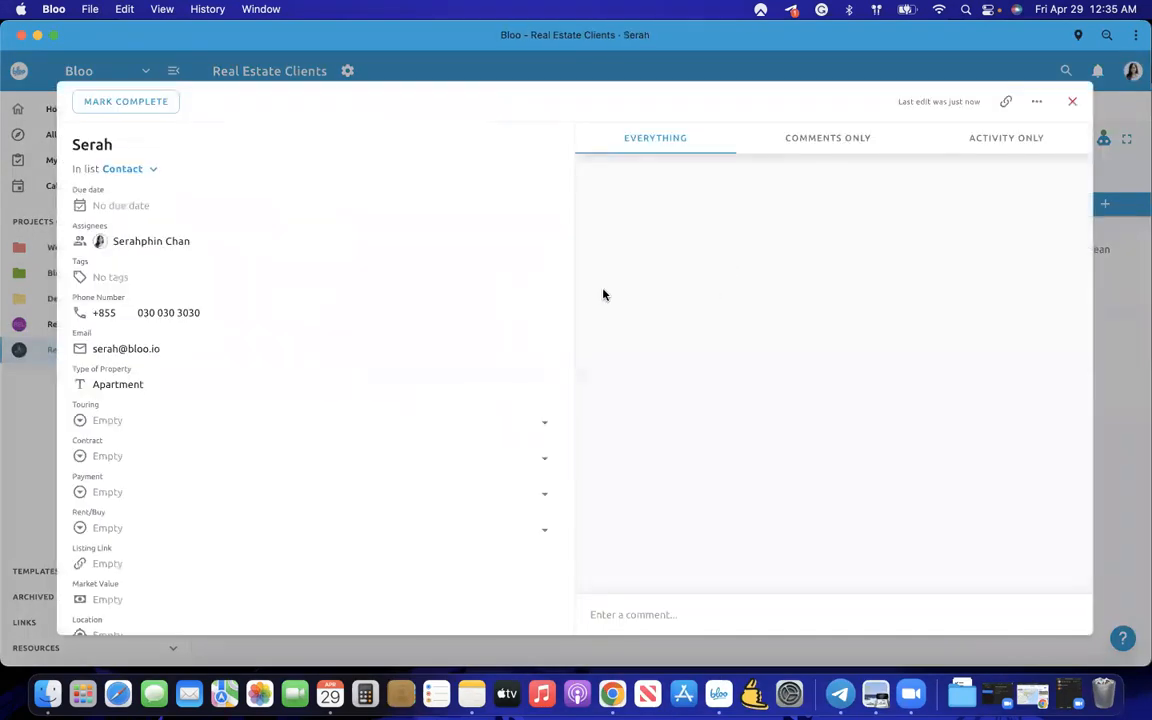
scroll(218, 267, "down", 1)
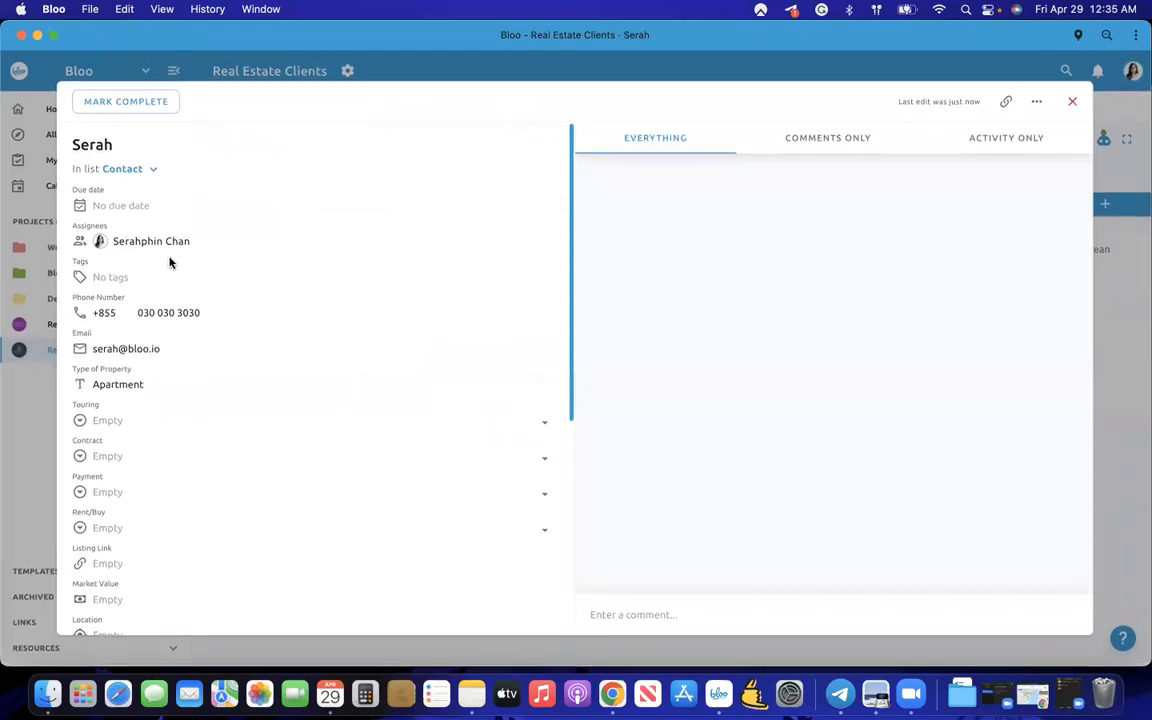
scroll(170, 300, "down", 1)
scroll(172, 311, "down", 1)
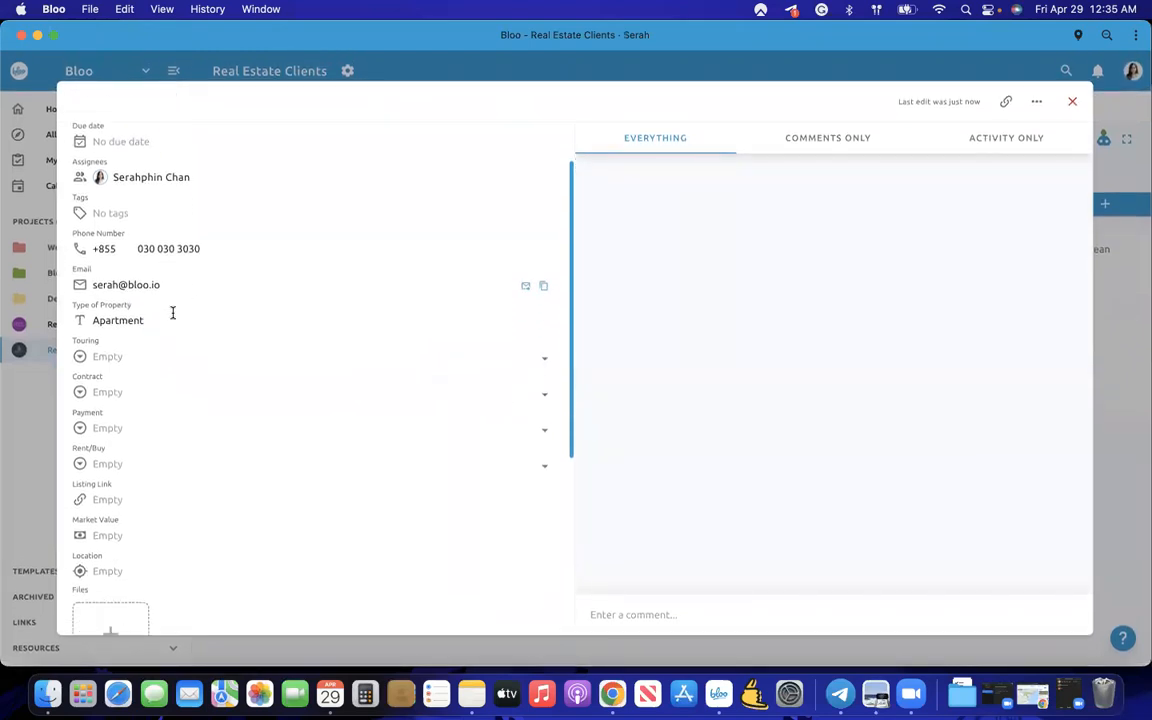
scroll(152, 289, "down", 2)
left_click(158, 260)
scroll(180, 291, "down", 7)
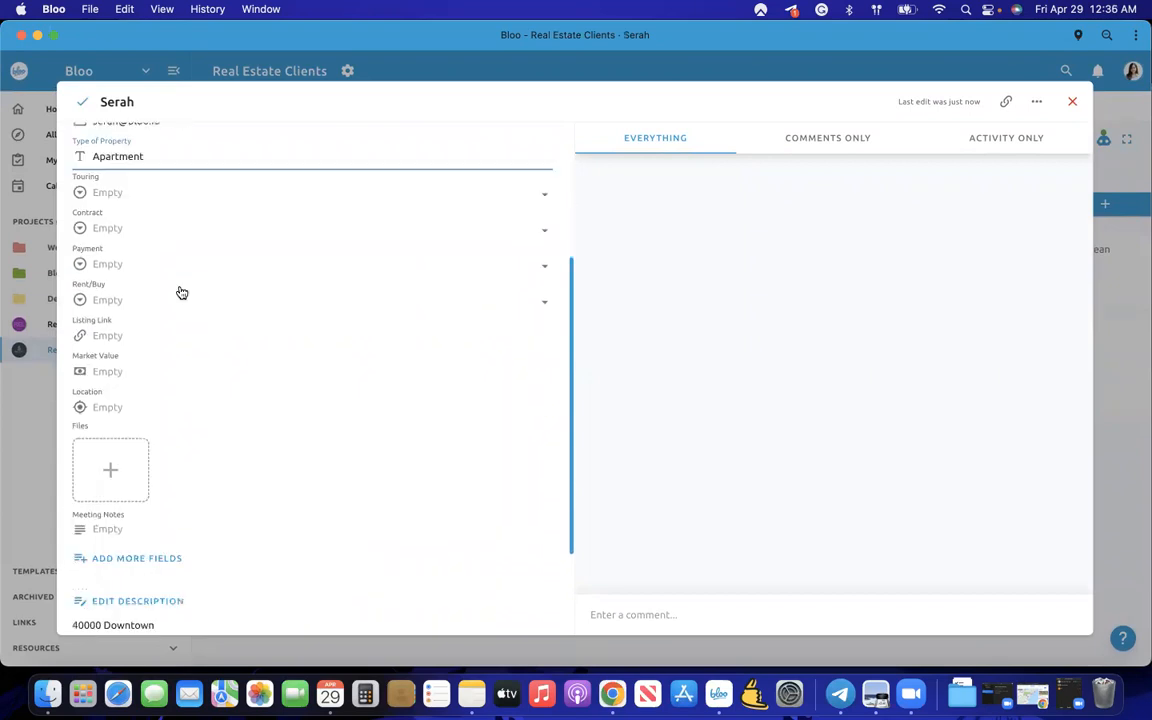
- Paste 40000 from the description into Market Value, giving $40,000.00
double_click(76, 489)
key("super+c")
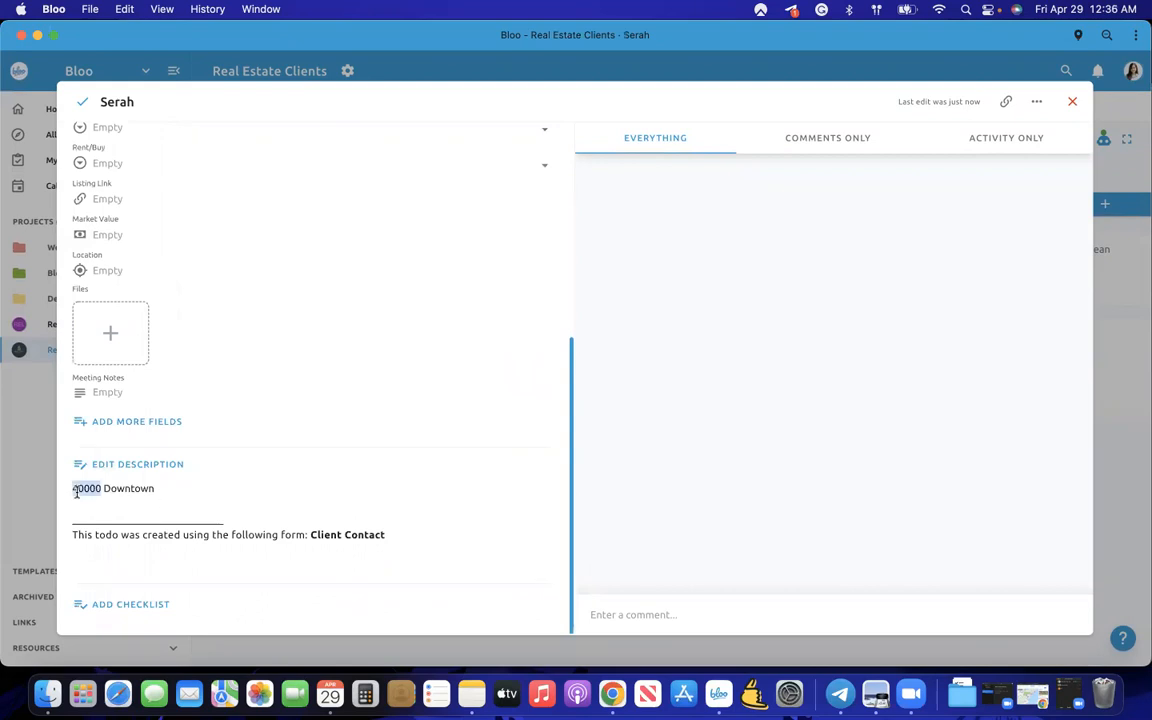
left_click(118, 229)
key("super+v")
left_click(629, 441)
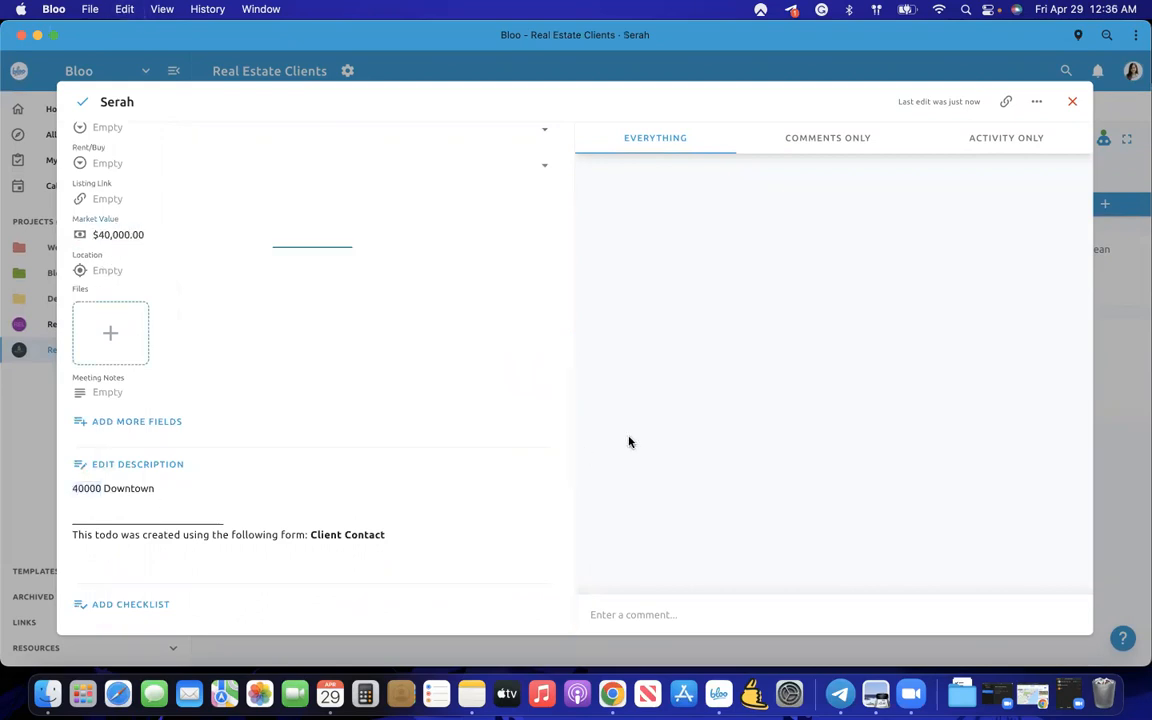
scroll(309, 306, "up", 1)
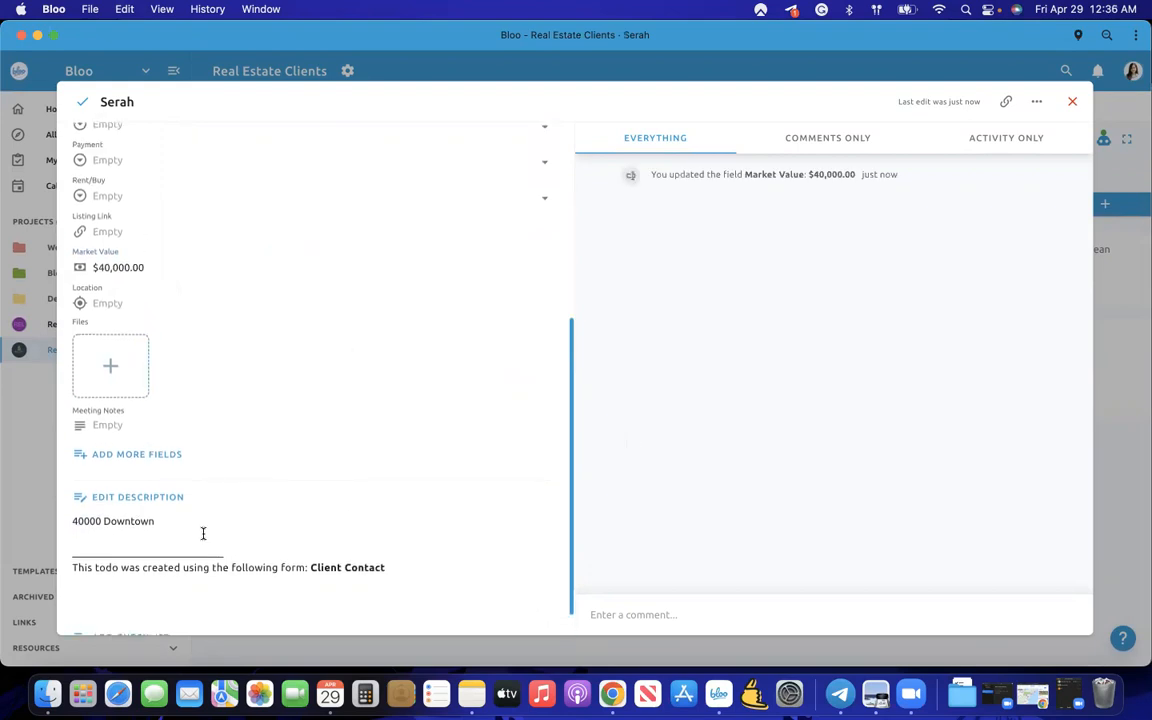
- Set Location to the Downtown, Los Angeles, California suggestion
double_click(138, 520)
left_click(171, 304)
type("Downtown")
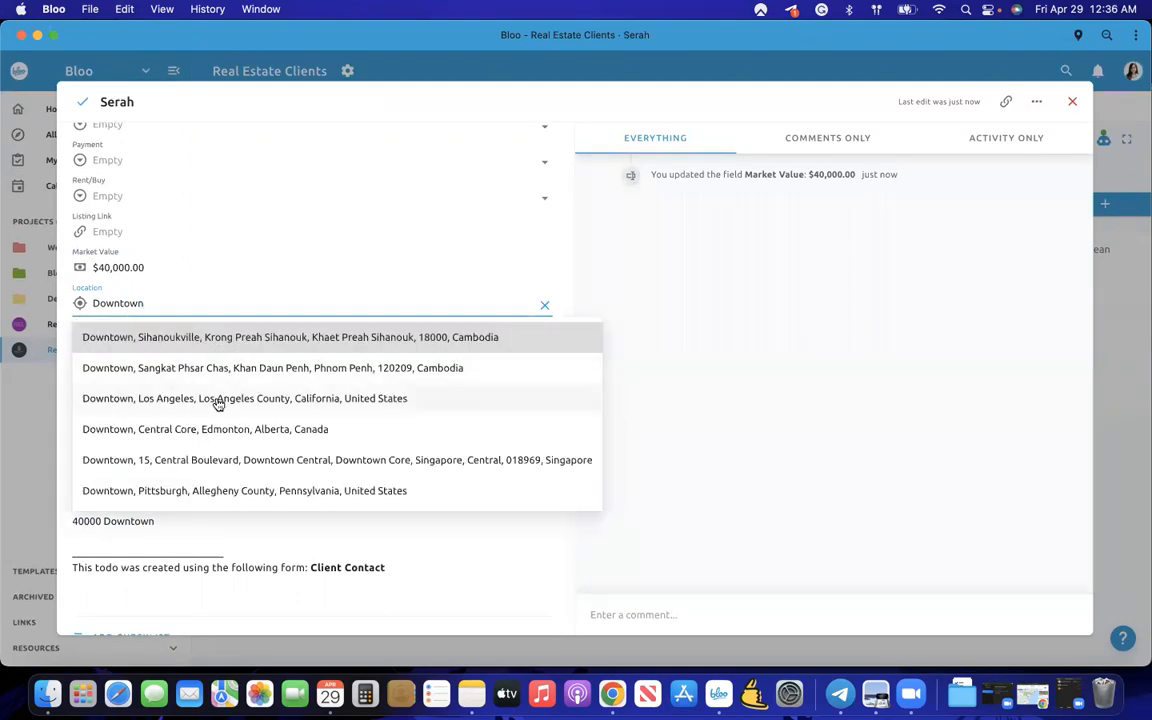
scroll(218, 403, "down", 1)
left_click(280, 374)
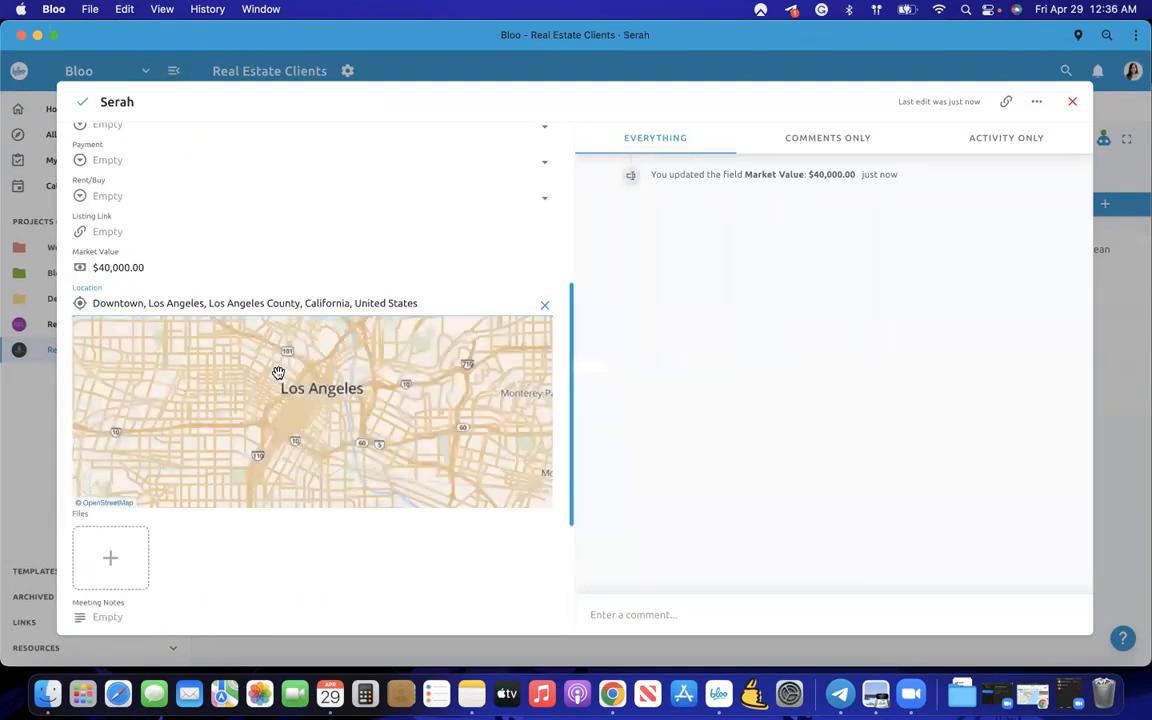
scroll(355, 553, "down", 4)
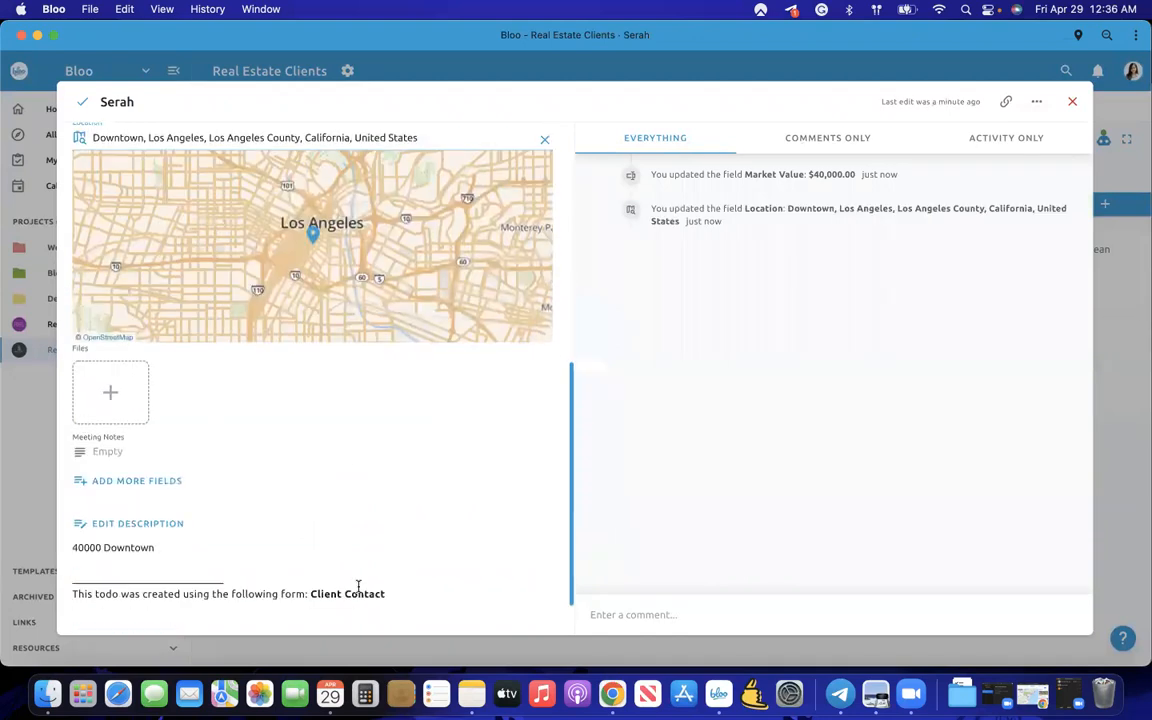
scroll(273, 548, "up", 3)
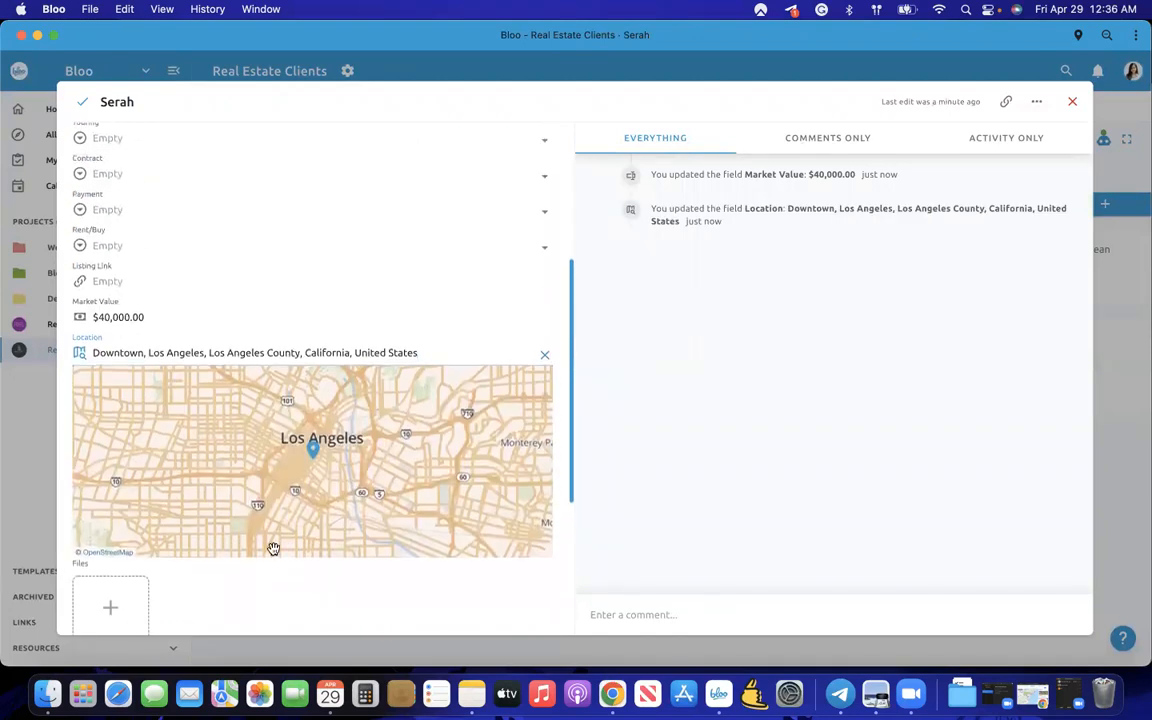
scroll(368, 311, "up", 3)
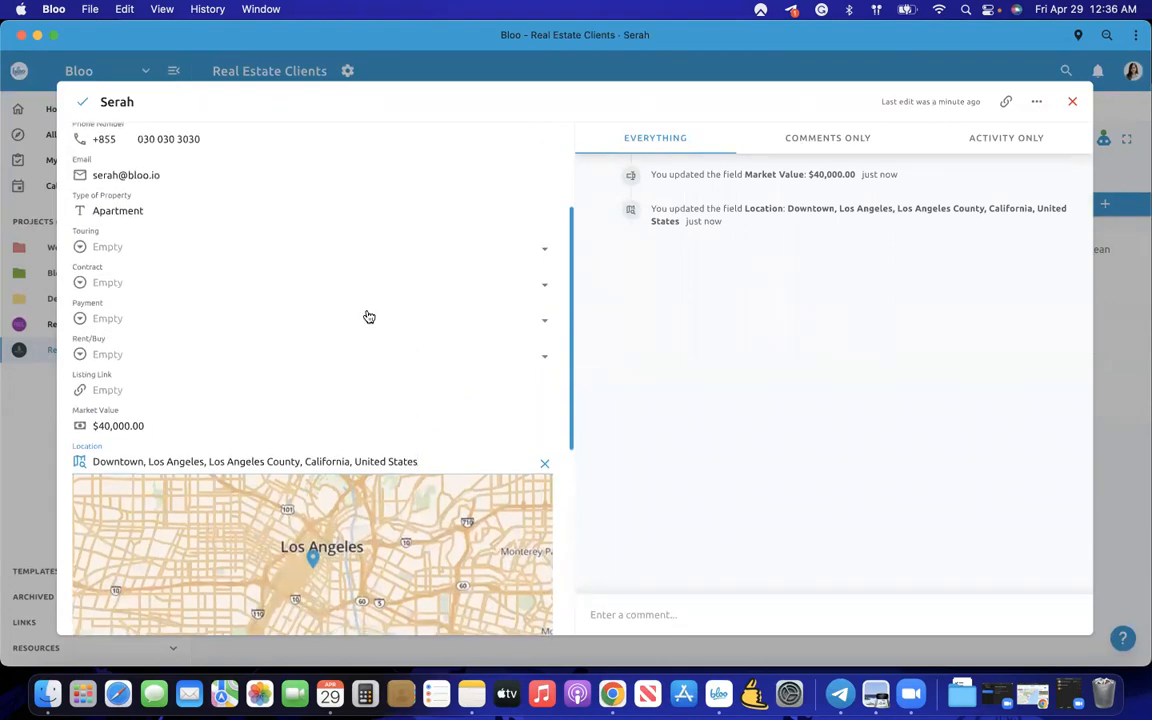
scroll(369, 317, "up", 1)
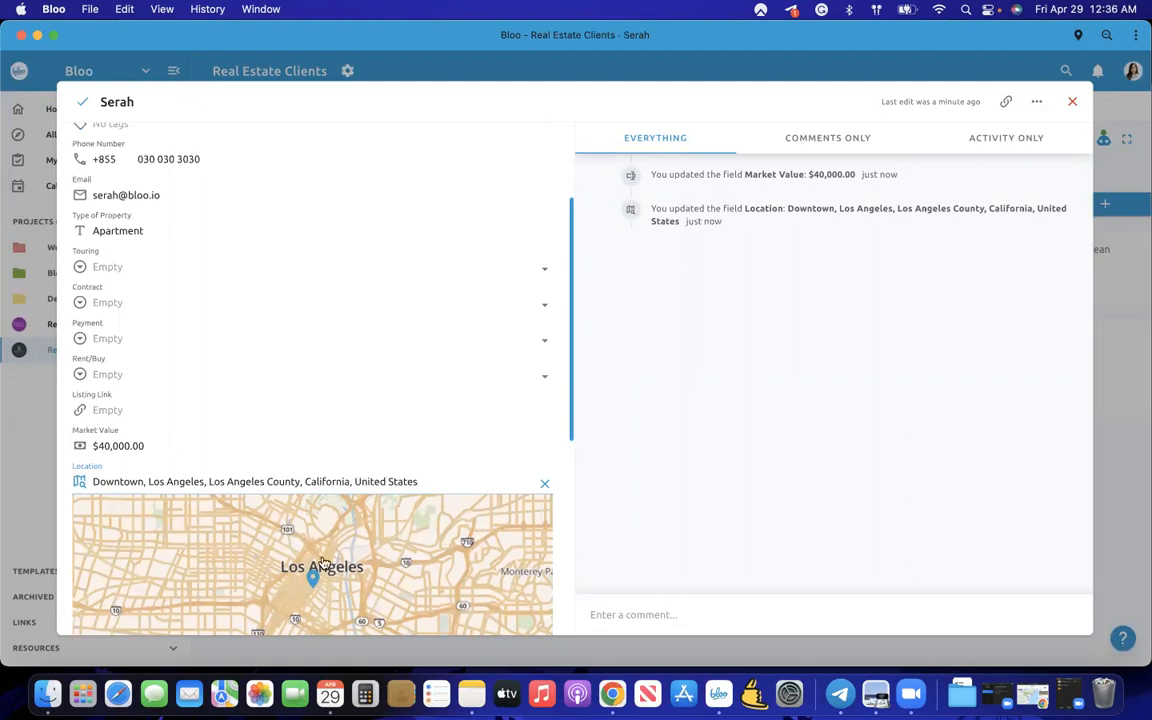
scroll(313, 384, "up", 4)
- Add the Buying tag to the Contact todo via the Add tags popup
left_click(118, 275)
left_click(120, 276)
left_click(120, 276)
scroll(152, 370, "down", 1)
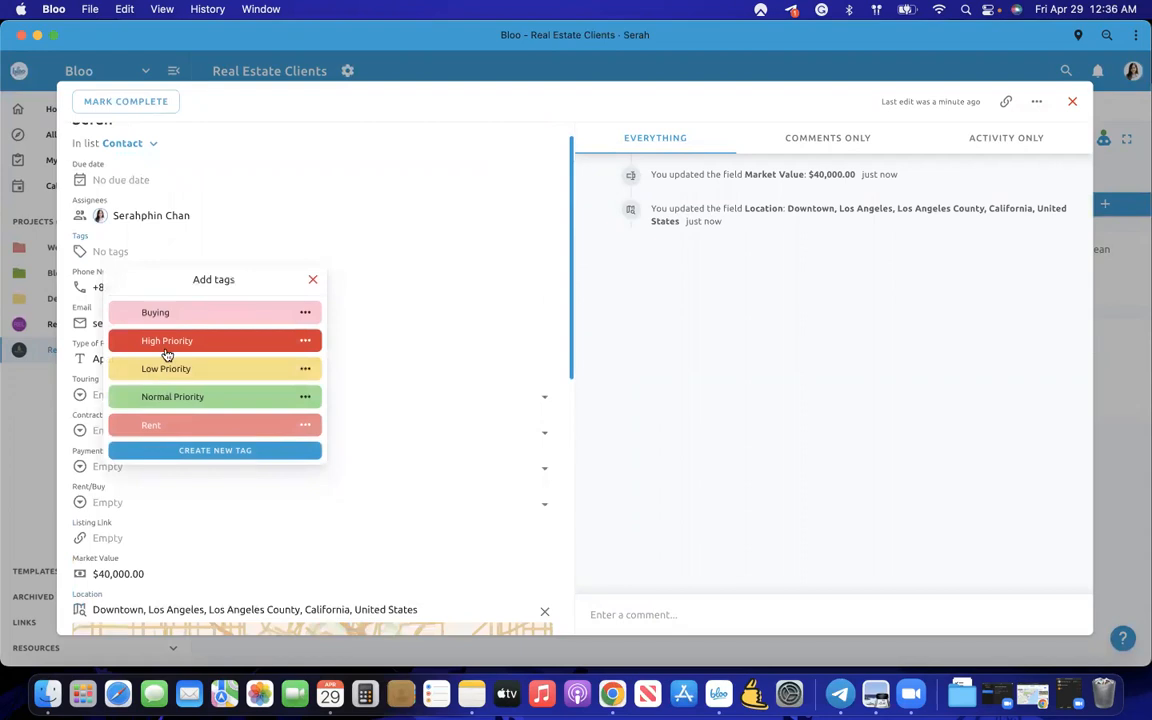
left_click(168, 316)
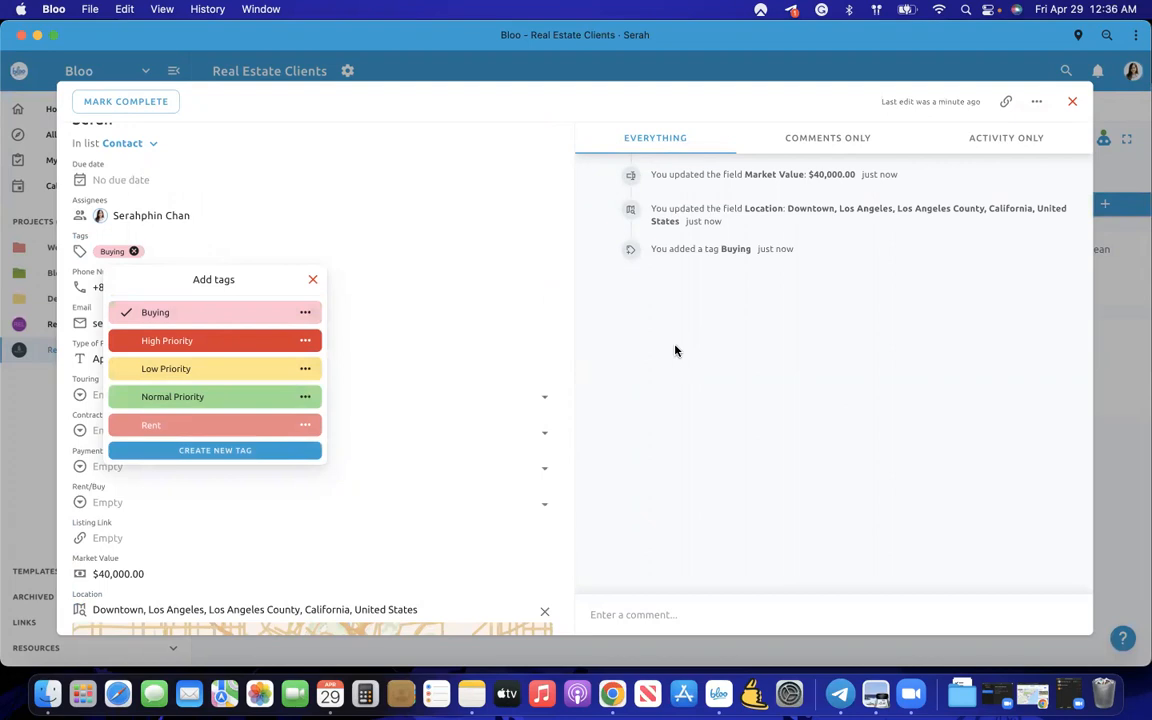
left_click(450, 373)
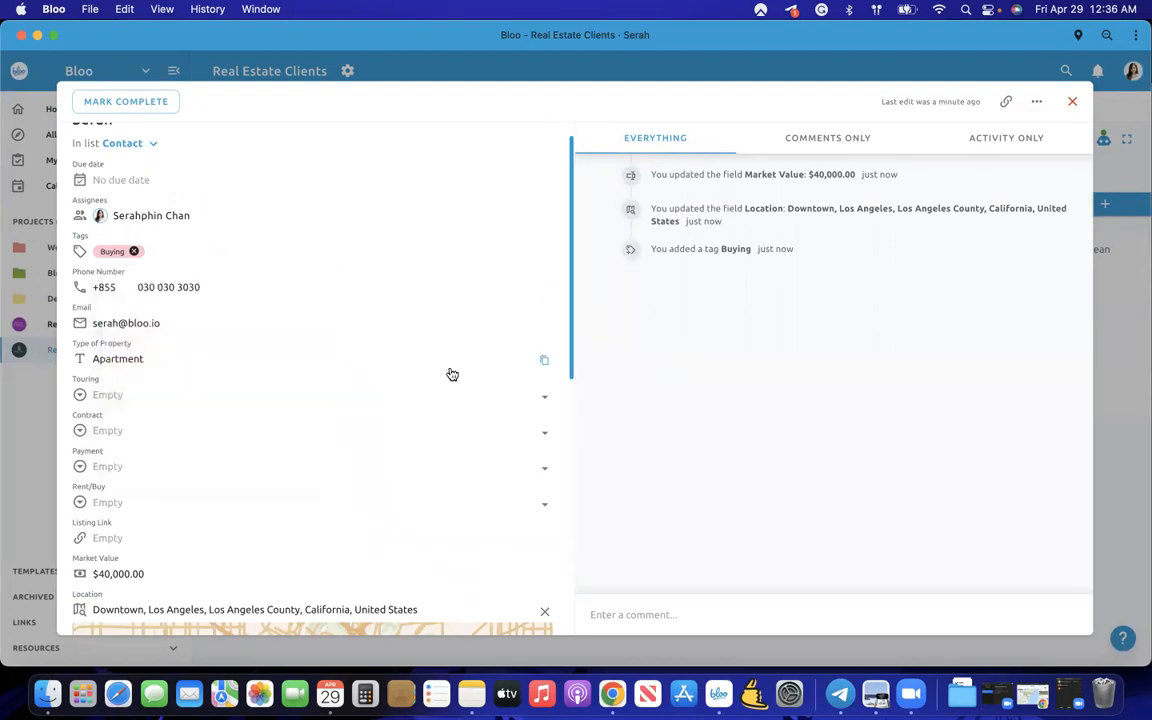
scroll(320, 358, "down", 6)
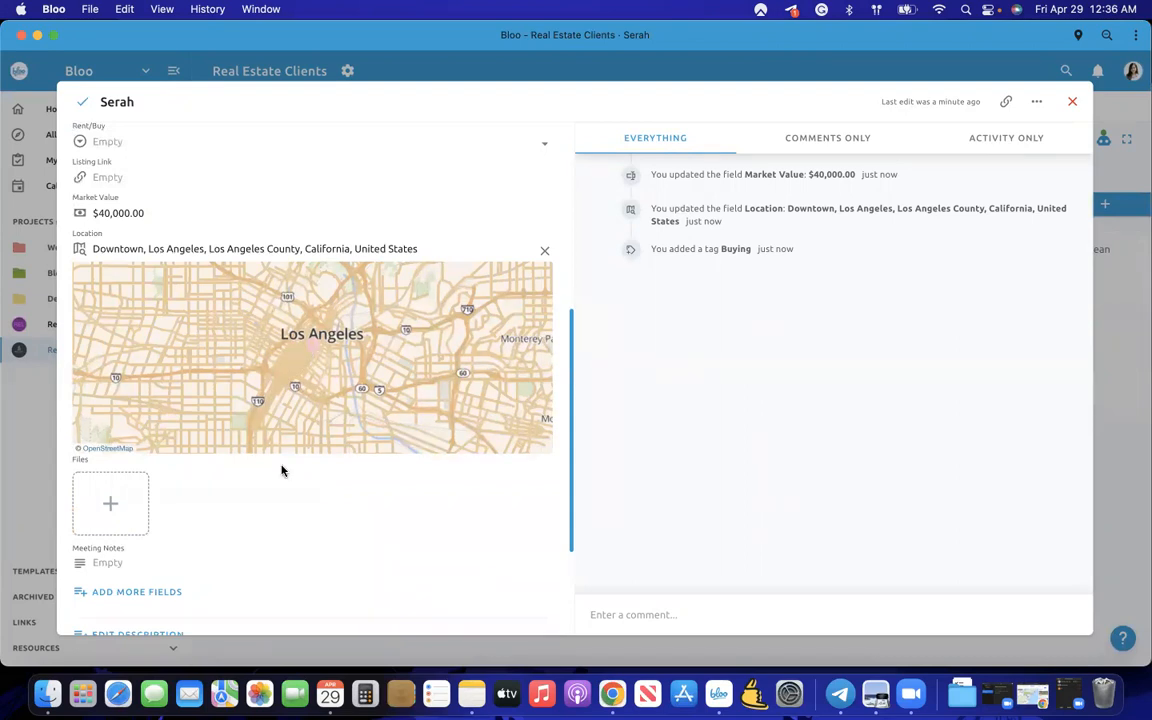
scroll(311, 337, "up", 7)
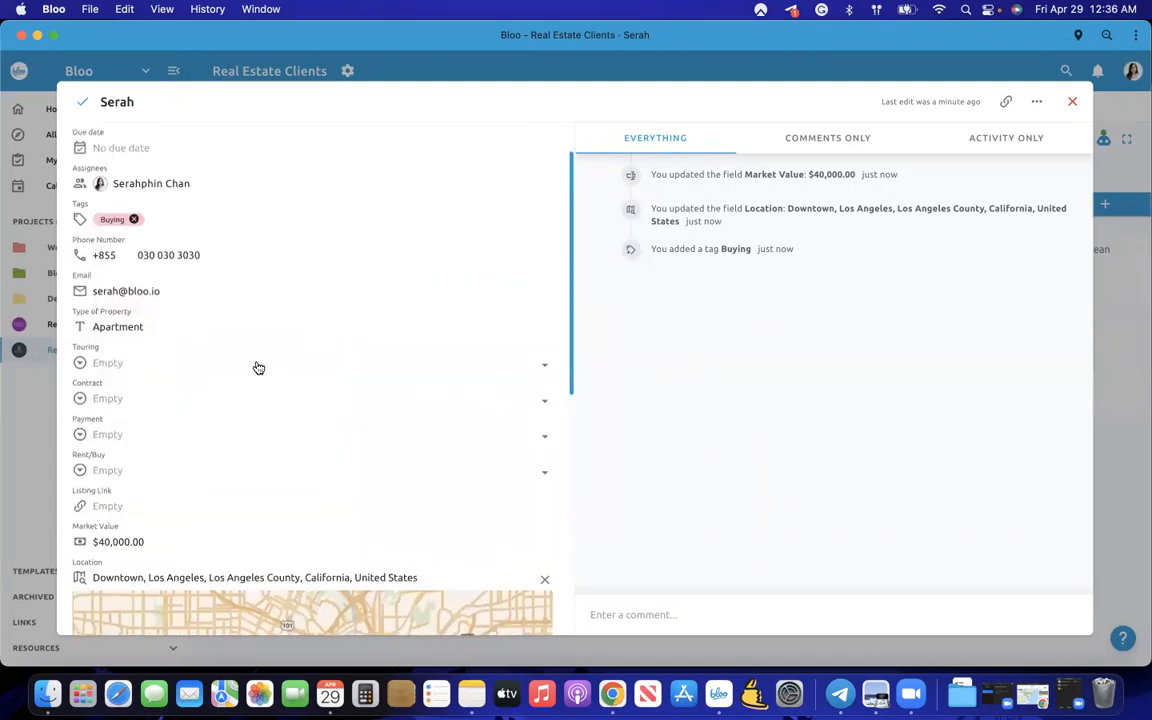
scroll(261, 384, "up", 2)
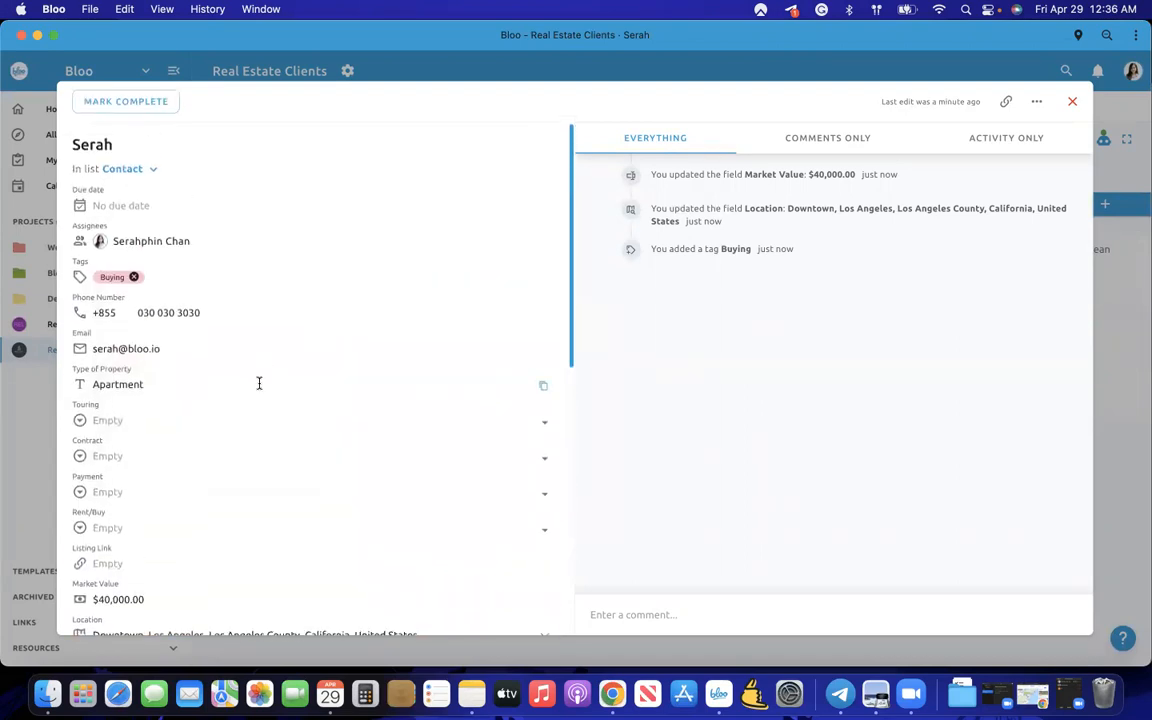
- Set Touring to Schedule, Contract to Draft, Payment to Pending and Rent/Buy to Buy
left_click(207, 430)
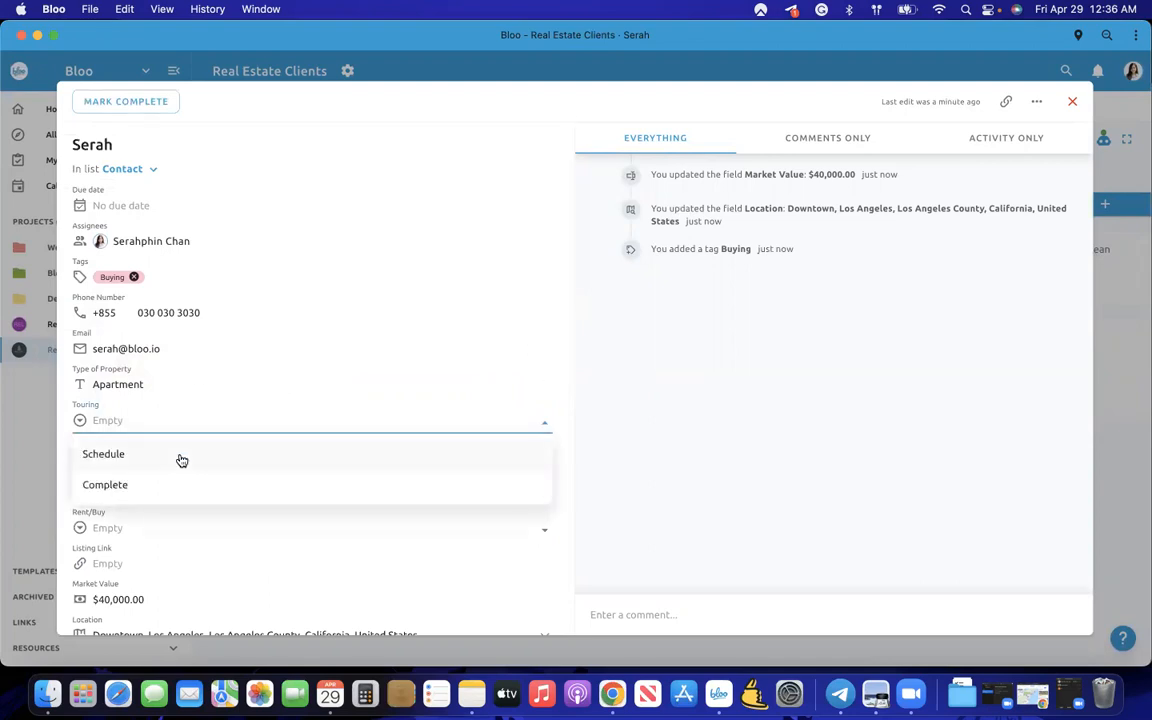
left_click(180, 455)
left_click(156, 458)
left_click(141, 490)
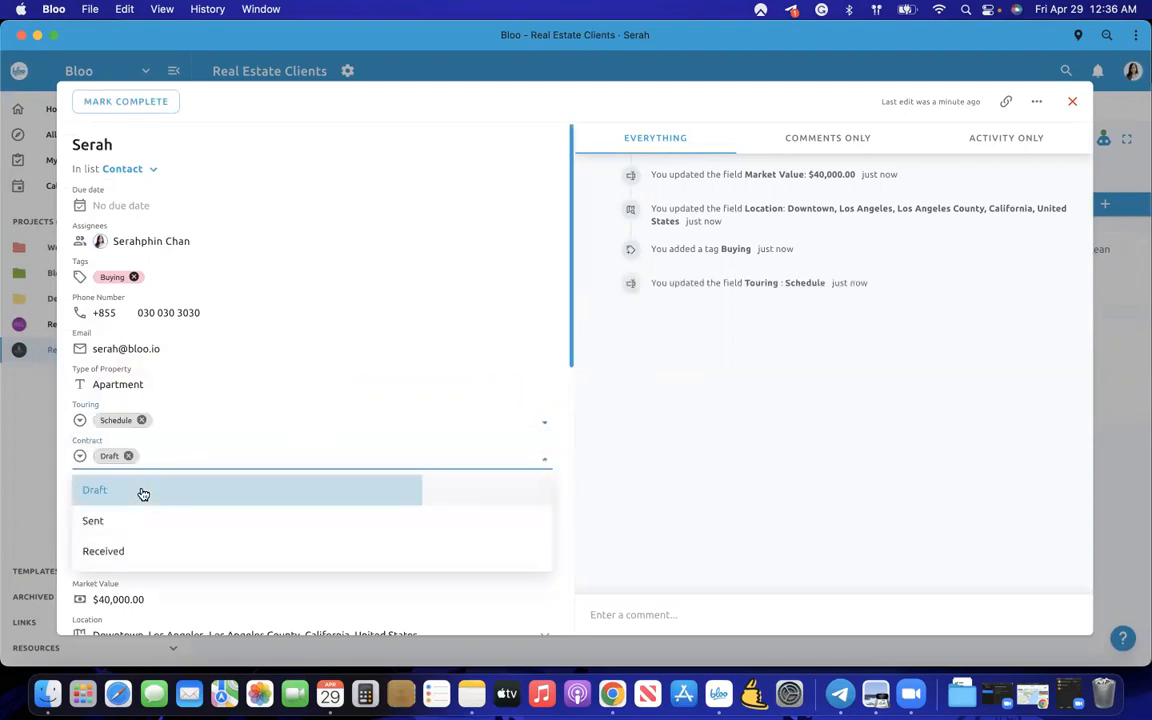
left_click(141, 491)
left_click(141, 530)
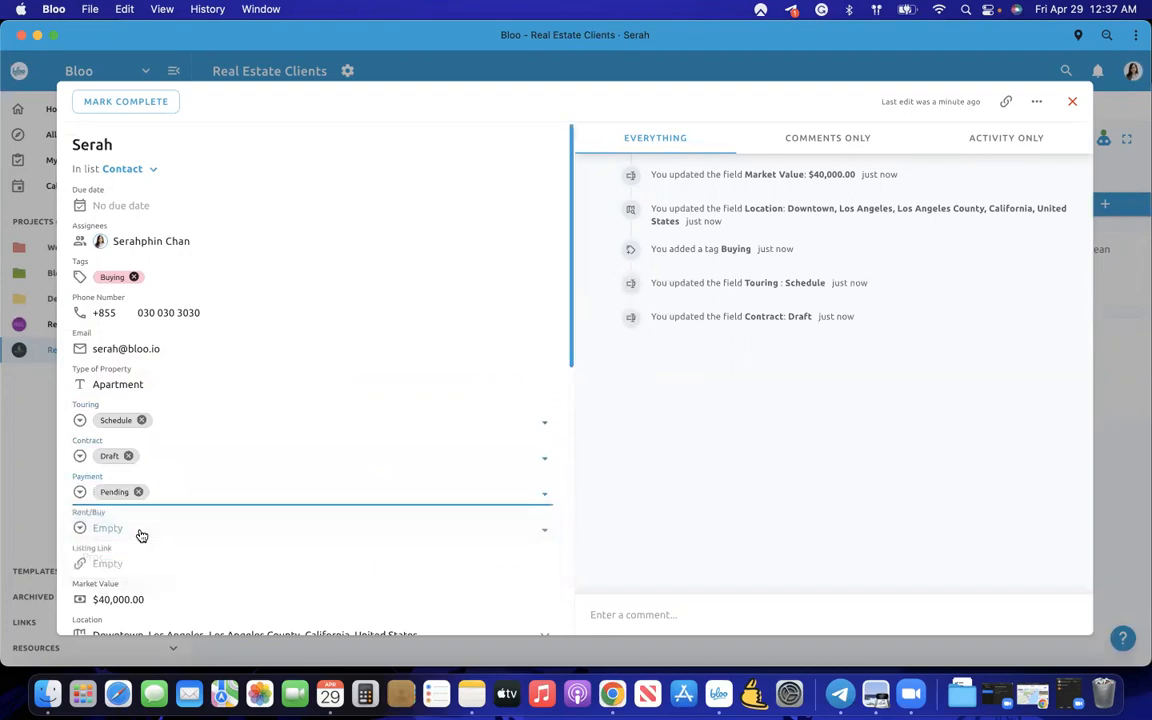
scroll(141, 500, "down", 1)
left_click(139, 490)
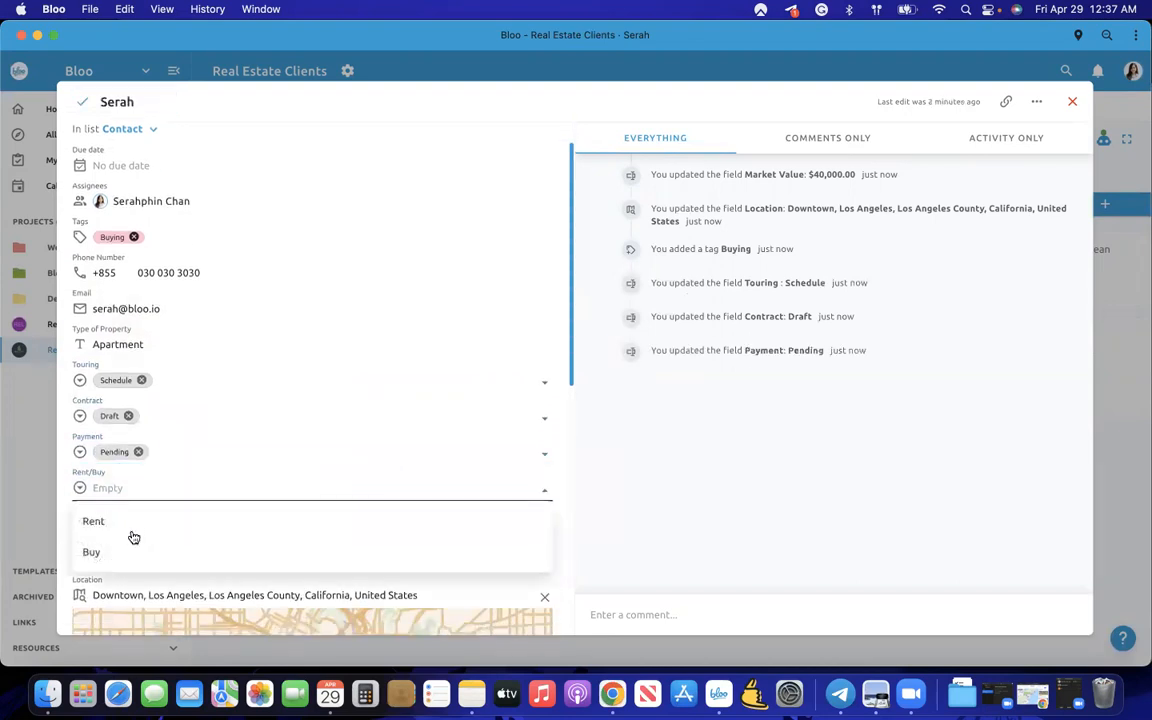
left_click(129, 547)
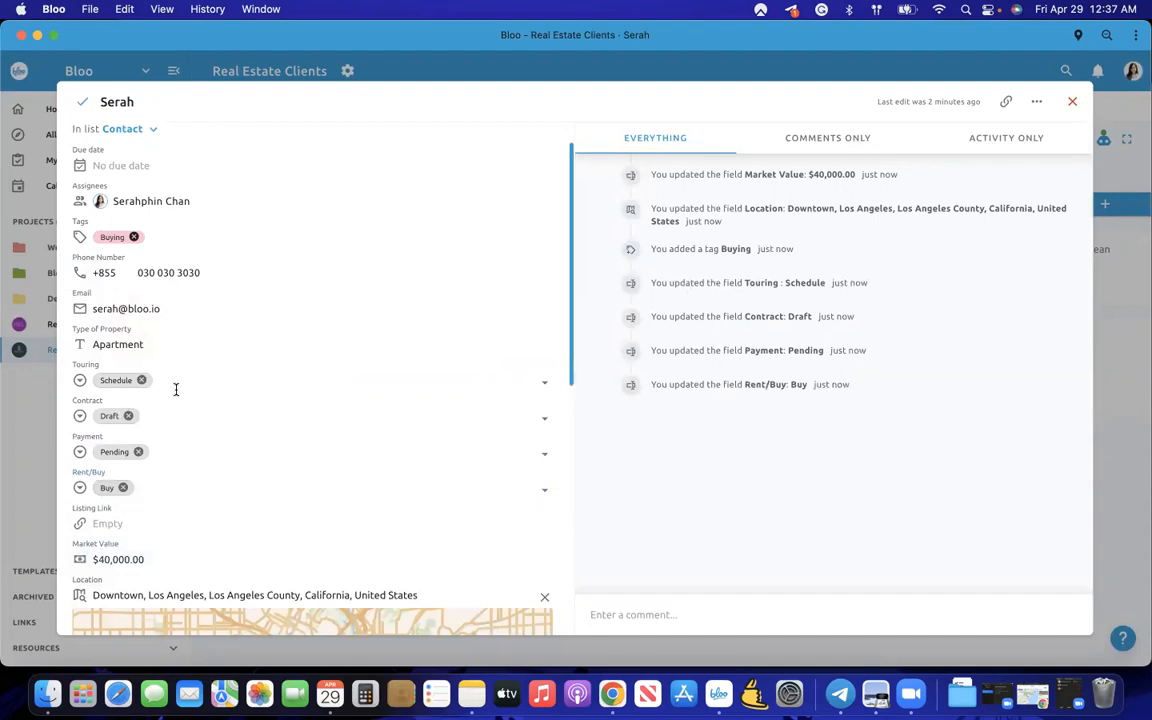
scroll(179, 466, "down", 1)
- Scroll the contact's fields and pan the location map toward Los Angeles
scroll(179, 466, "down", 2)
left_click(118, 370)
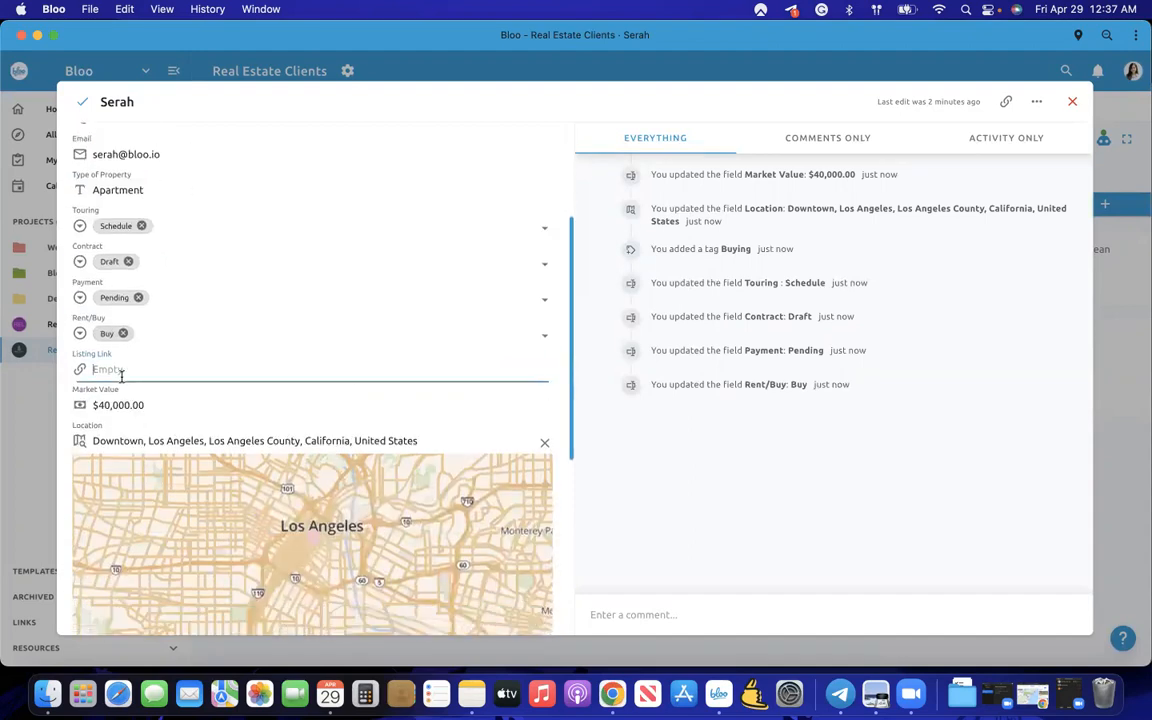
scroll(381, 321, "up", 5)
scroll(381, 324, "down", 10)
scroll(382, 325, "down", 3)
scroll(380, 283, "up", 4)
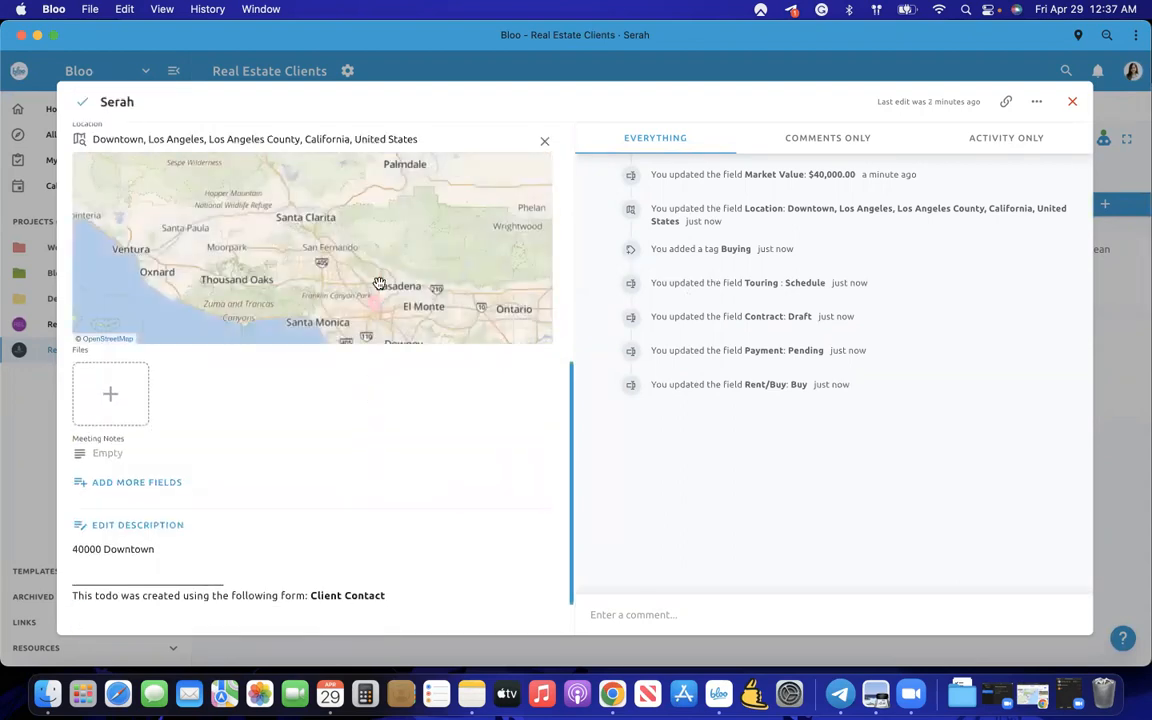
left_click_drag(362, 242, 341, 199)
scroll(355, 249, "up", 2)
left_click_drag(355, 246, 350, 196)
scroll(334, 300, "up", 4)
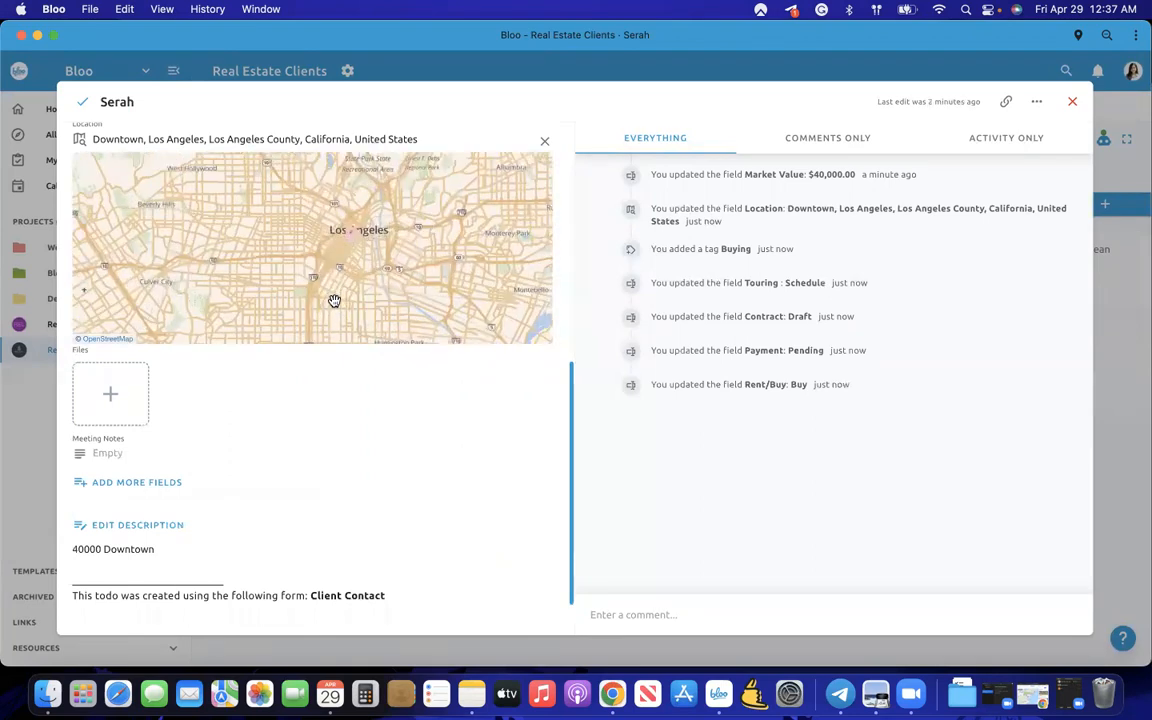
scroll(318, 397, "up", 8)
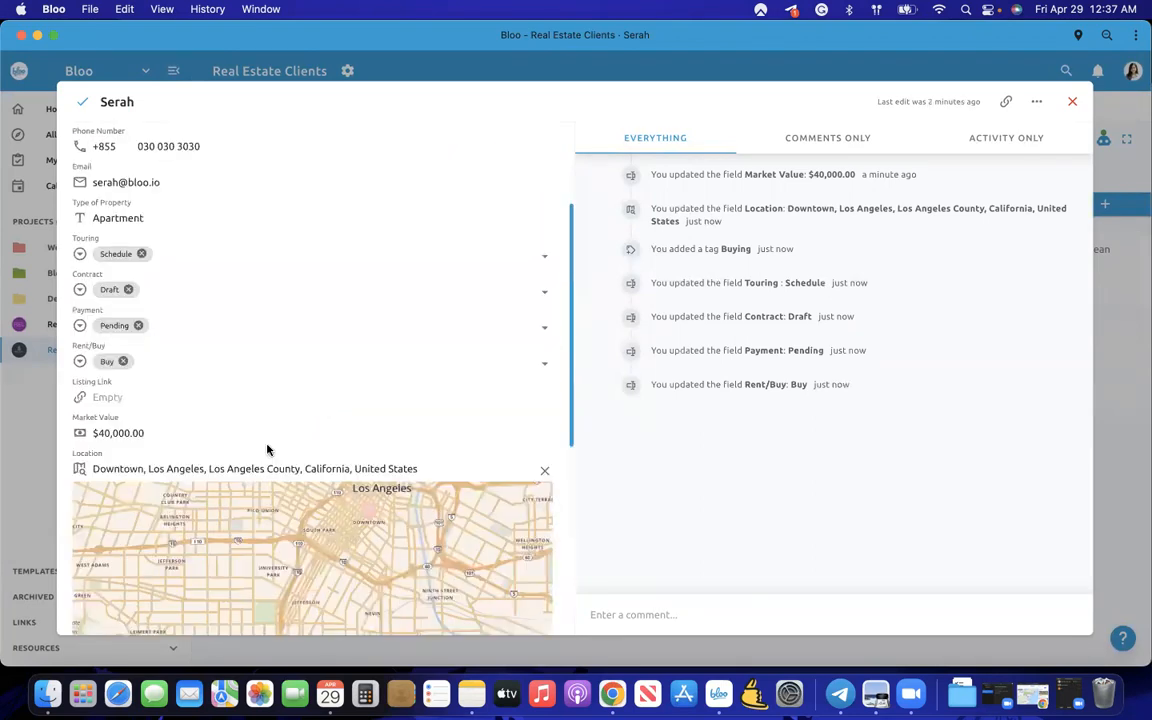
- Leave Listing Link empty and close the contact, returning to the Real Estate Clients board
left_click(172, 451)
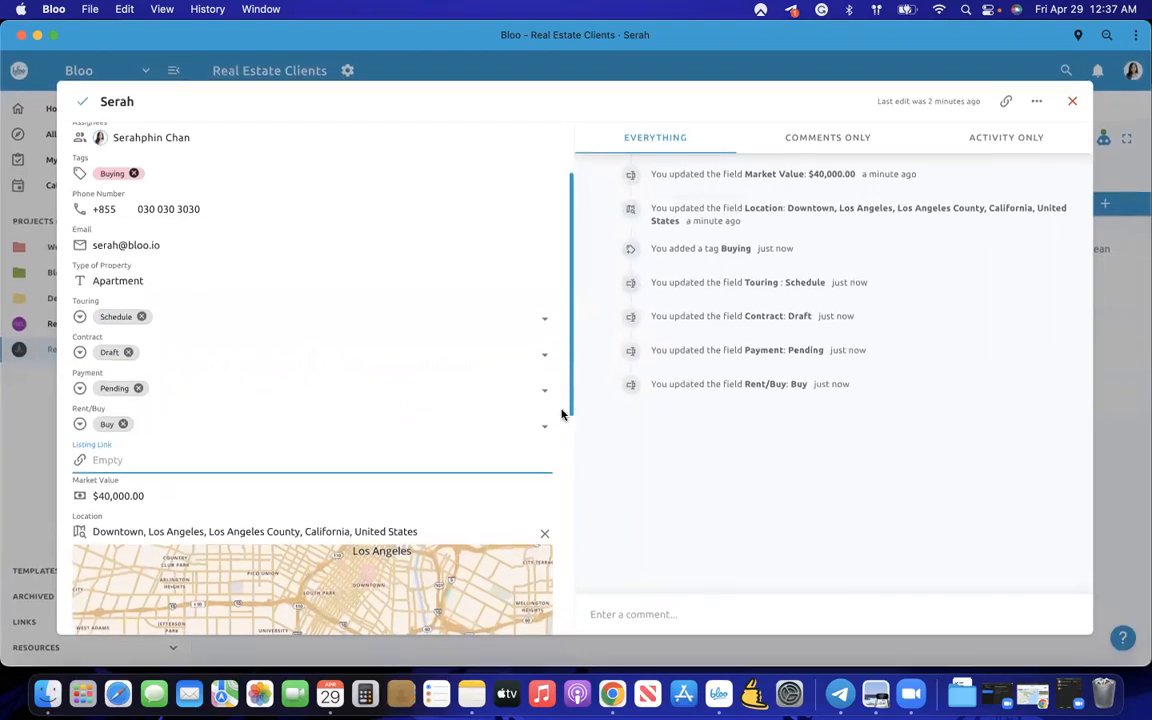
scroll(570, 402, "down", 5)
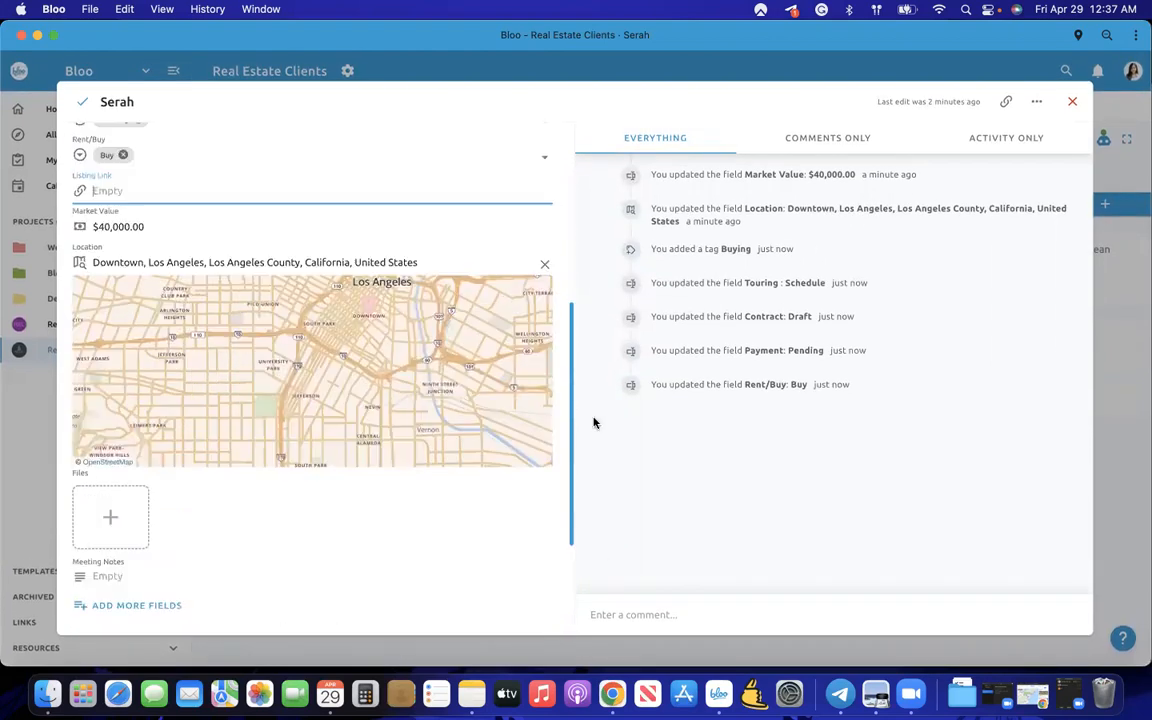
scroll(542, 309, "up", 8)
left_click(30, 404)
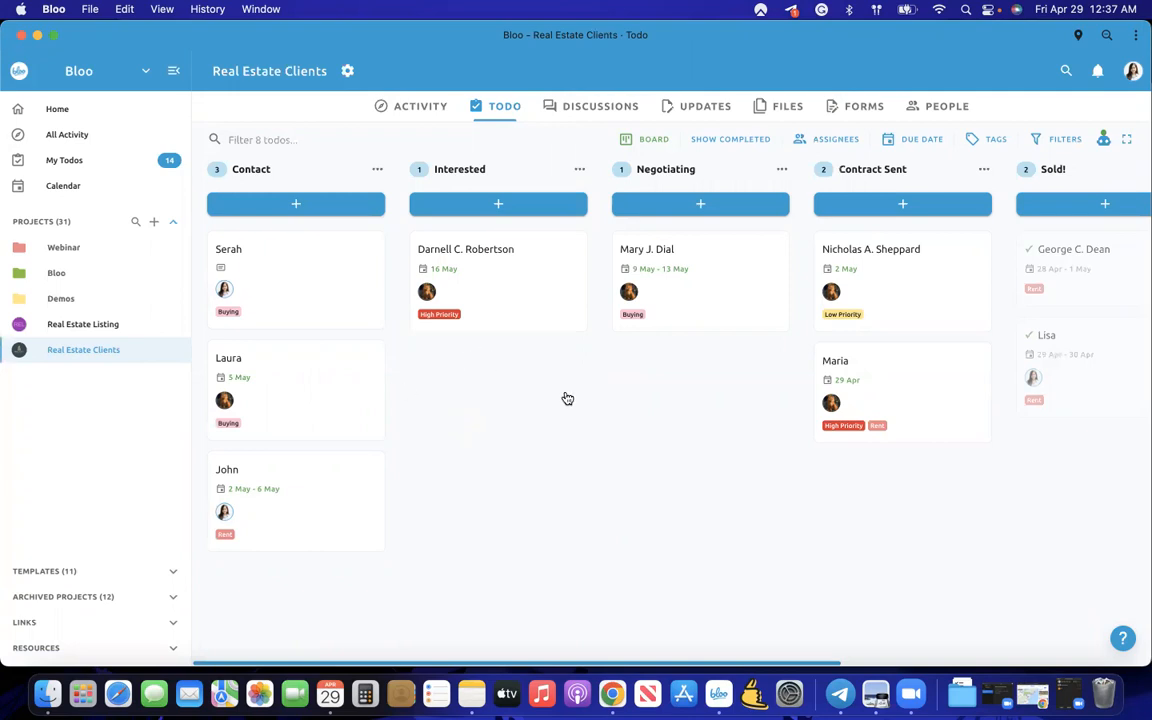
- Switch to the Real Estate Listing project's todo board
scroll(587, 397, "right", 5)
scroll(587, 397, "left", 5)
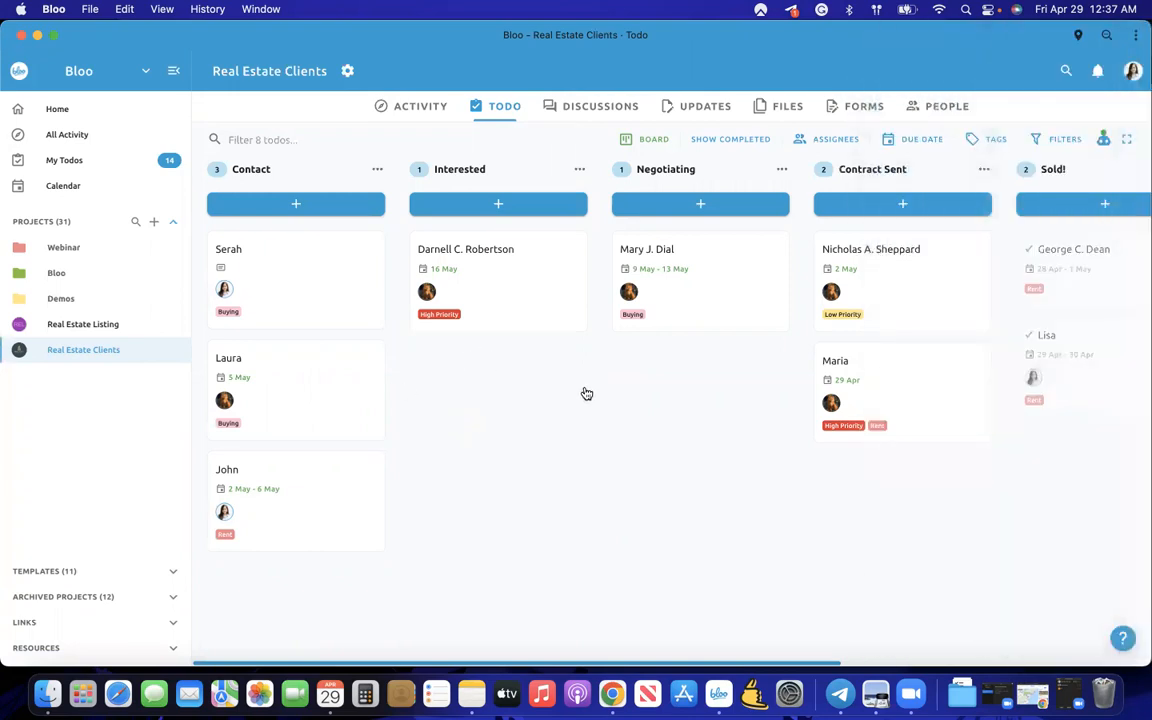
left_click(88, 326)
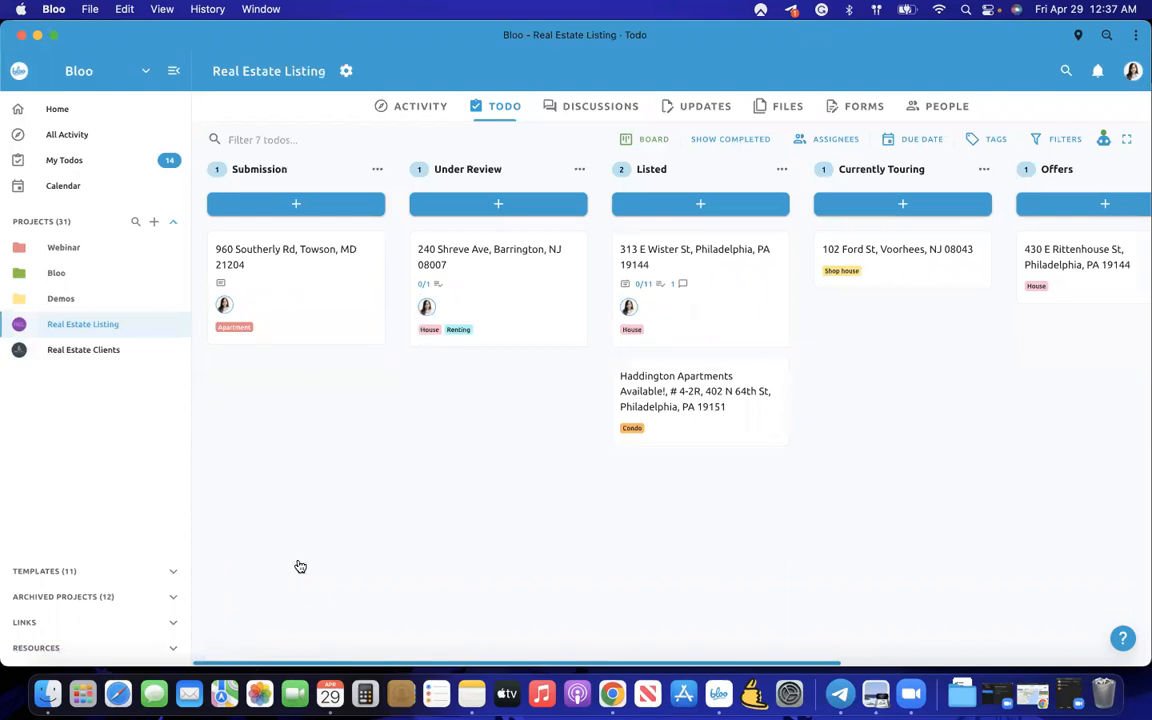
scroll(300, 567, "right", 5)
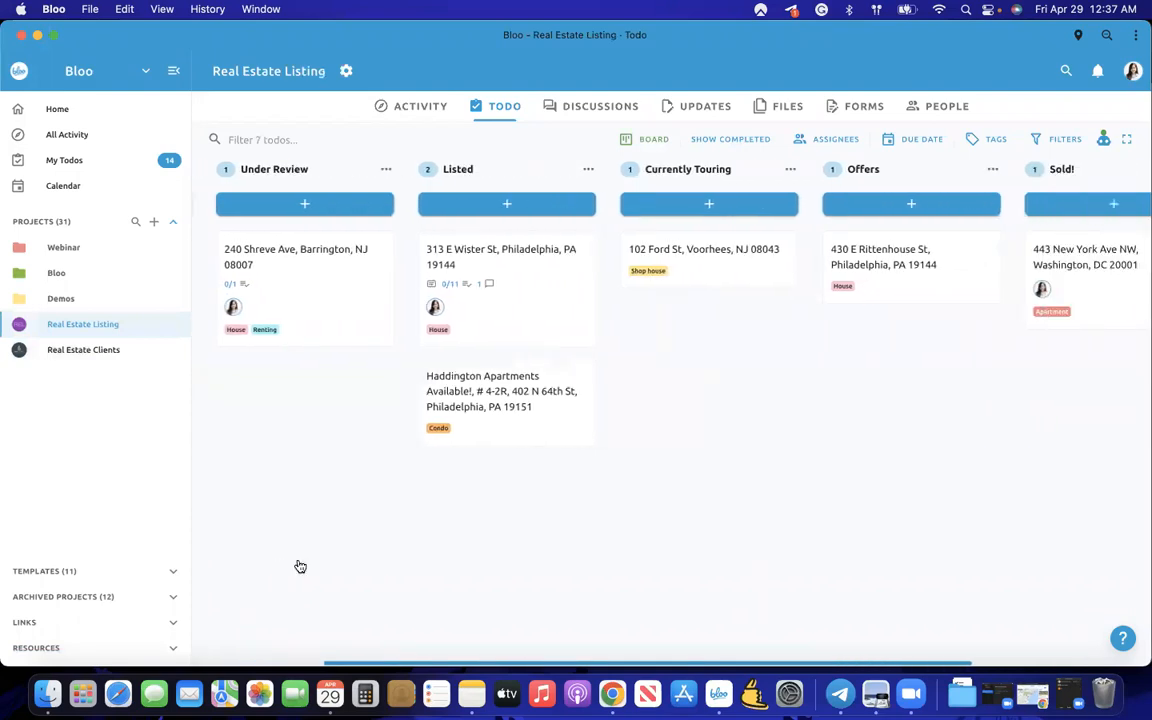
scroll(300, 567, "right", 3)
scroll(299, 566, "left", 5)
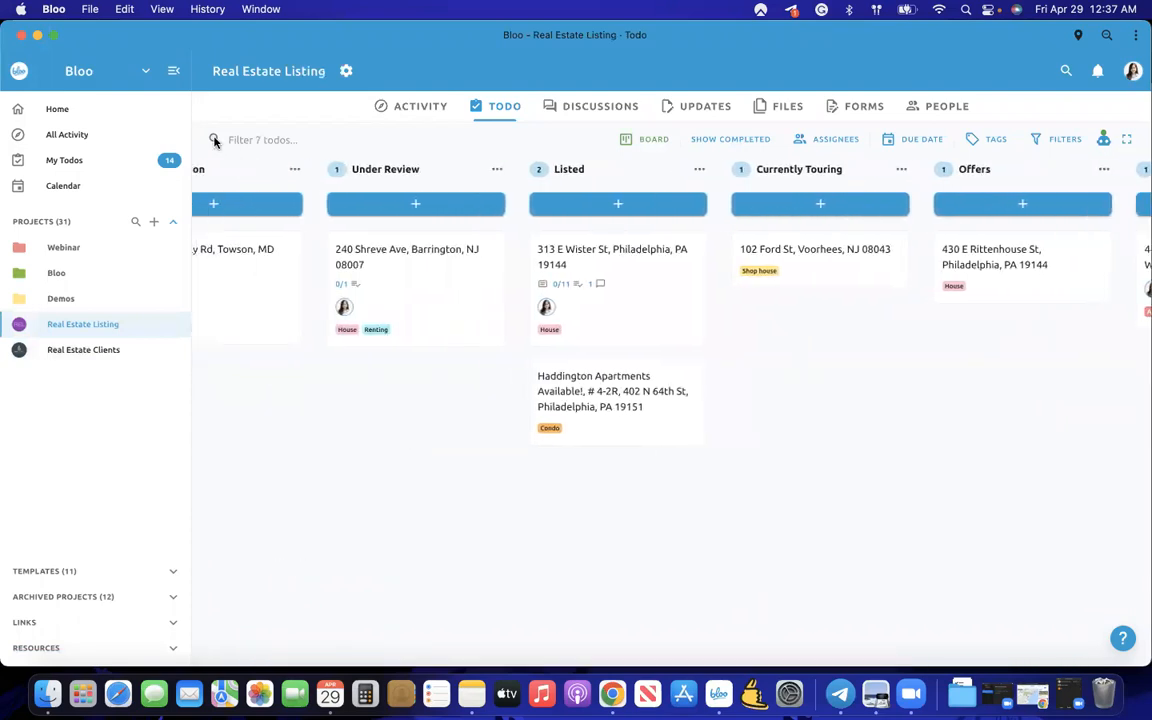
- Collapse the projects sidebar to view all 7 property todos from Submission to Sold!
left_click(175, 84)
scroll(272, 257, "left", 3)
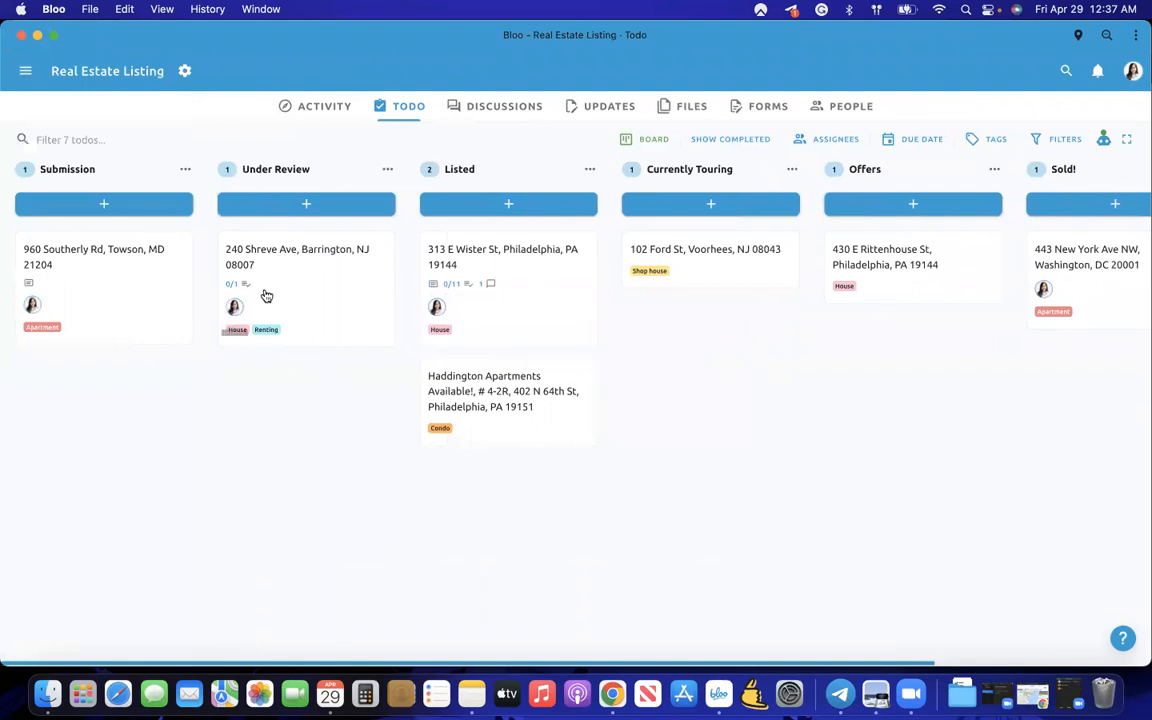
scroll(330, 302, "right", 2)
scroll(450, 380, "right", 3)
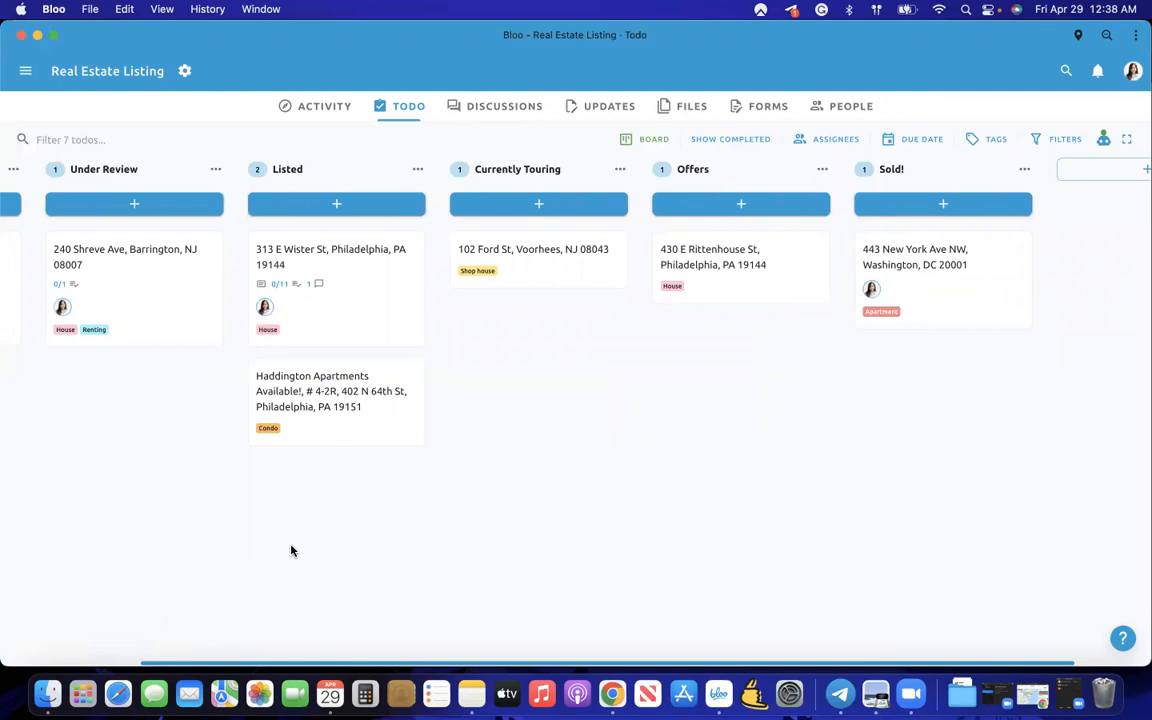
scroll(278, 522, "left", 3)
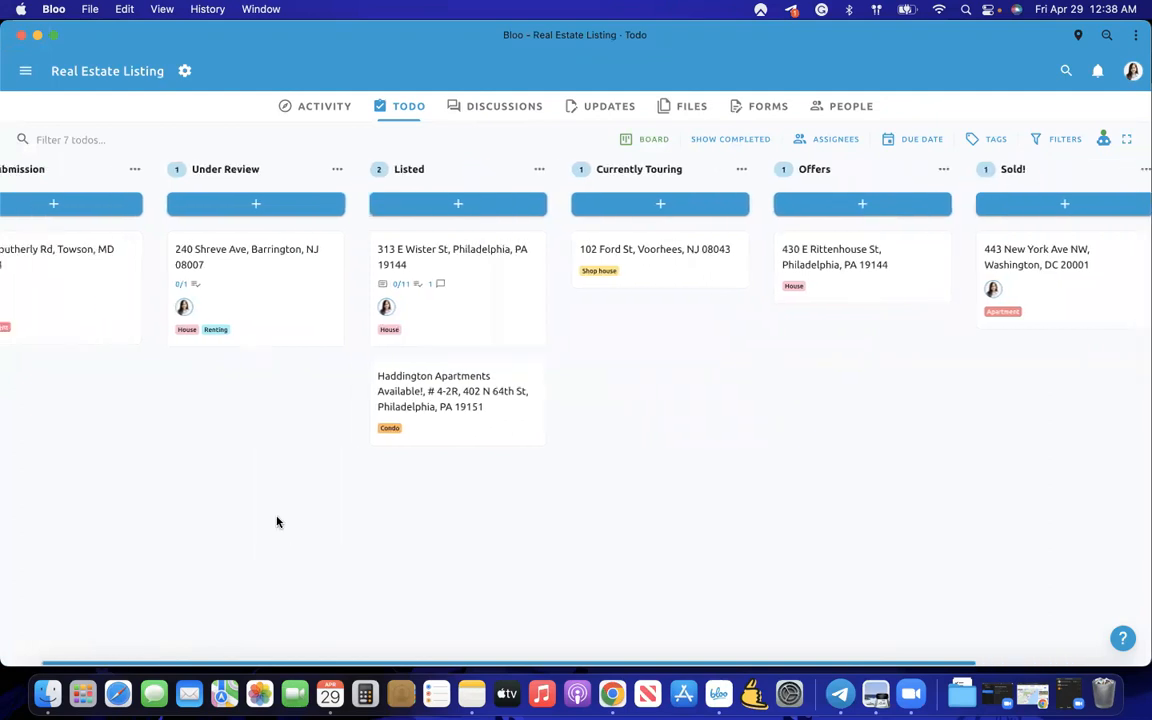
left_click(30, 76)
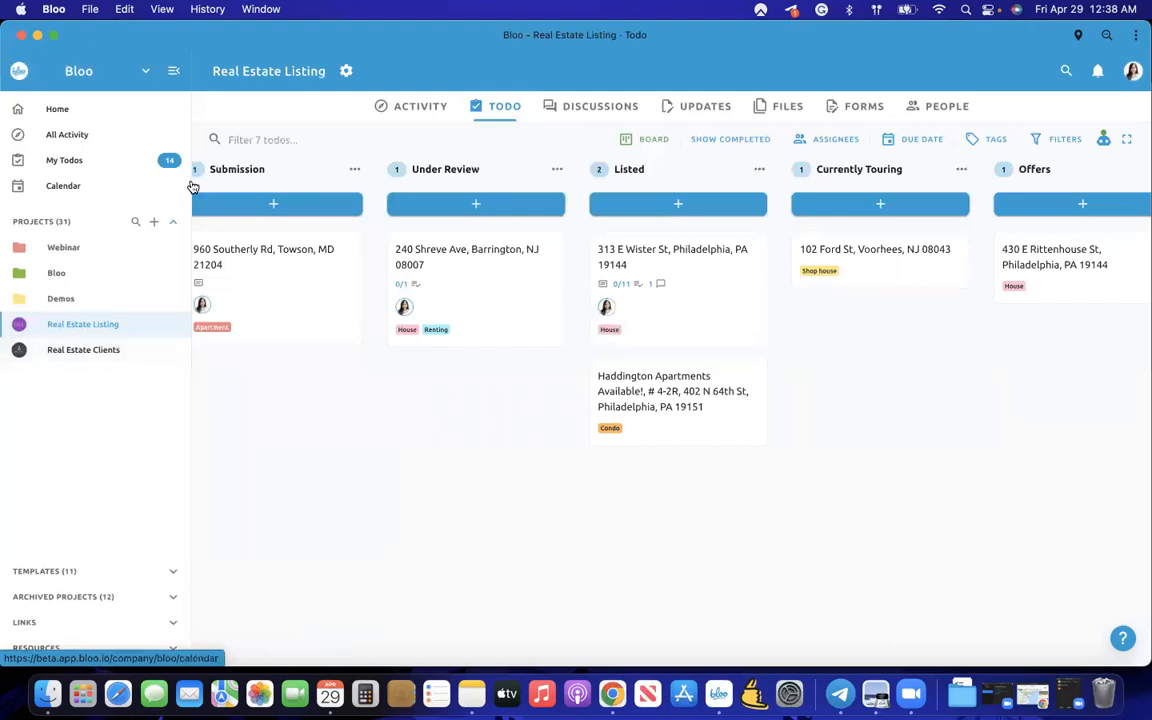
left_click(172, 71)
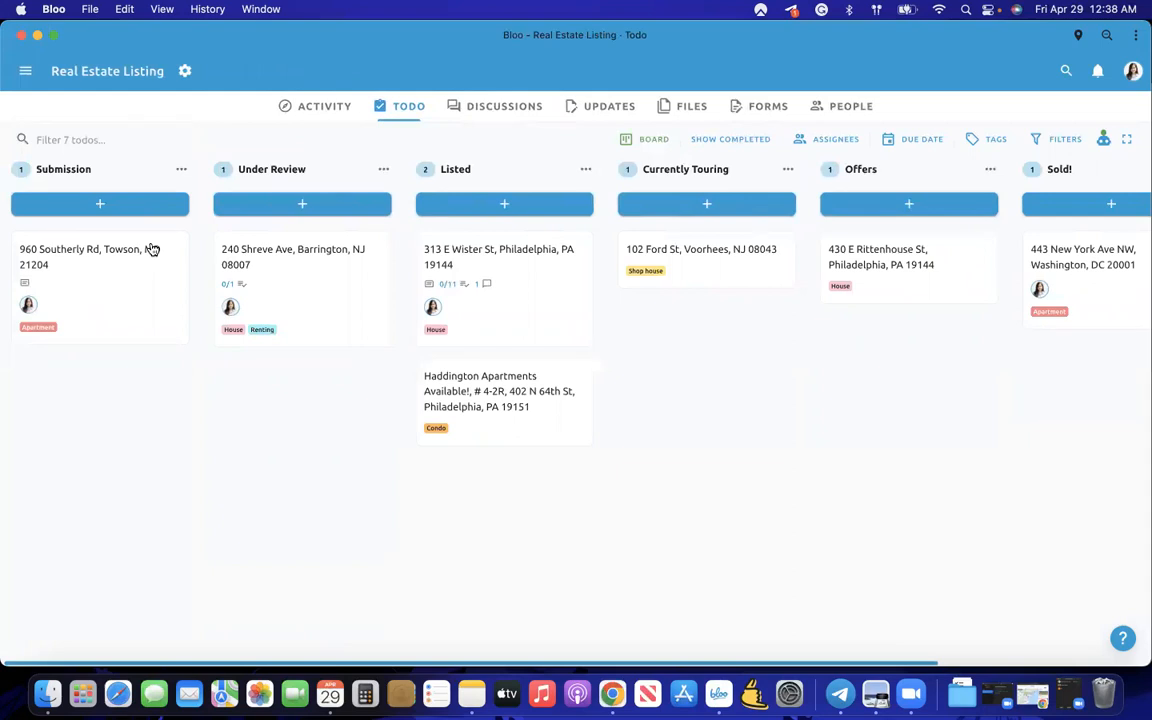
scroll(440, 325, "right", 2)
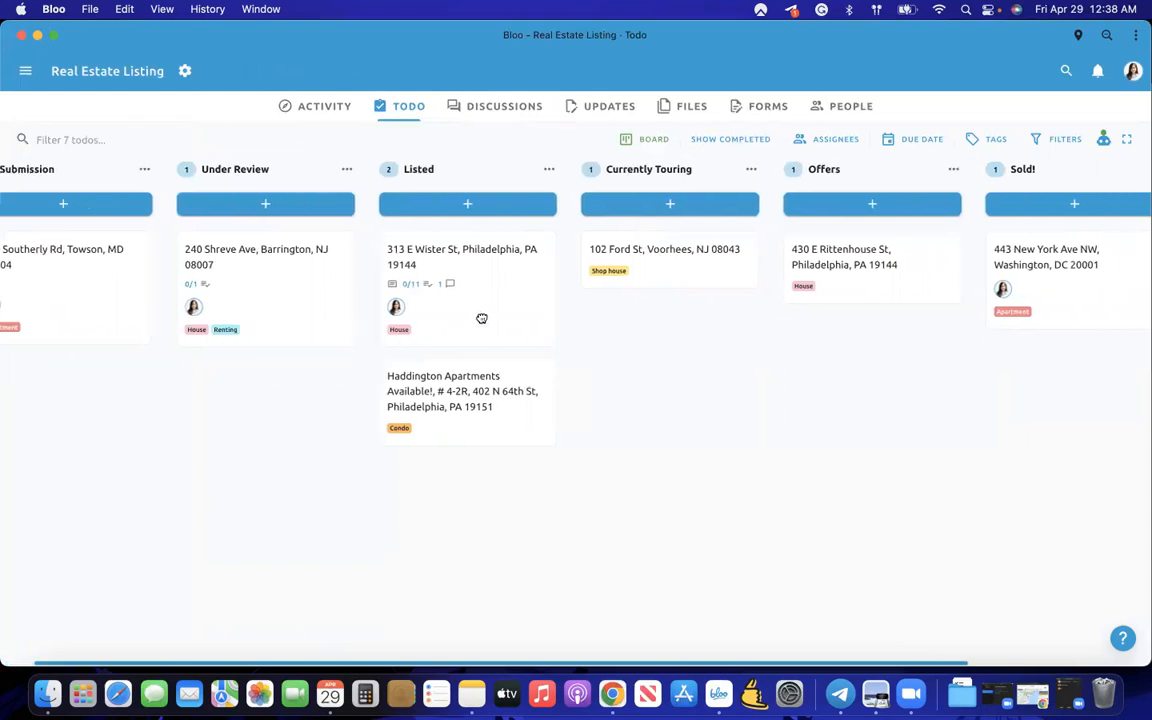
left_click(394, 302)
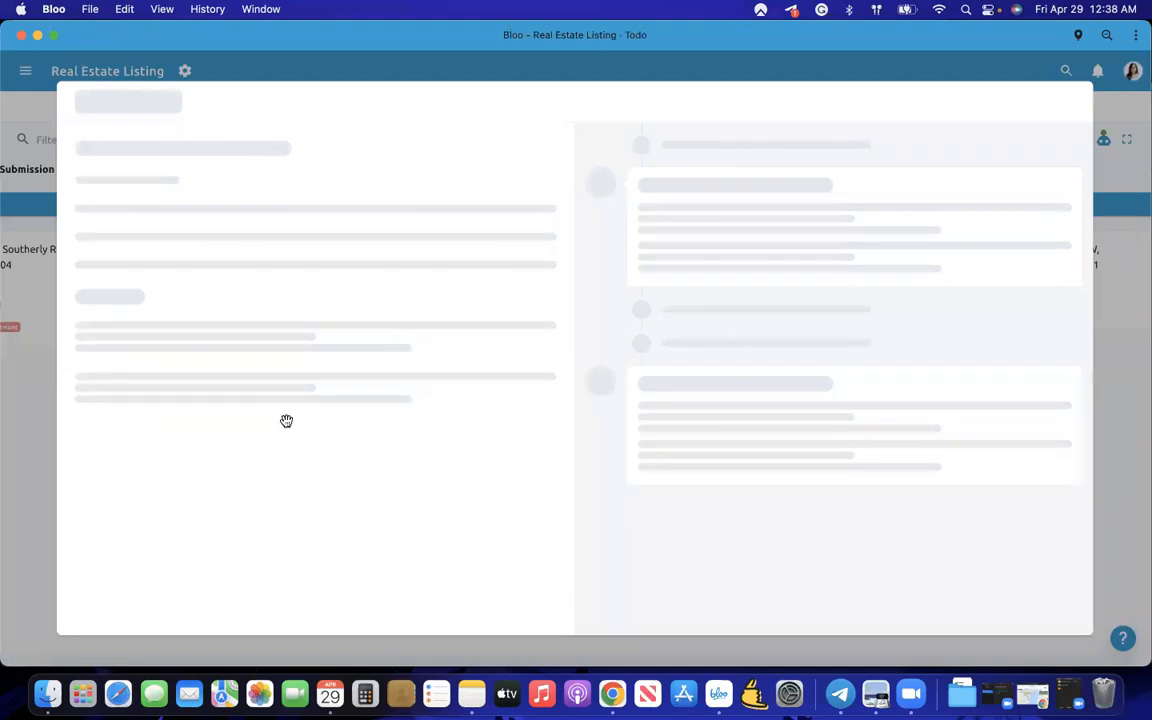
scroll(286, 420, "down", 10)
scroll(286, 420, "down", 15)
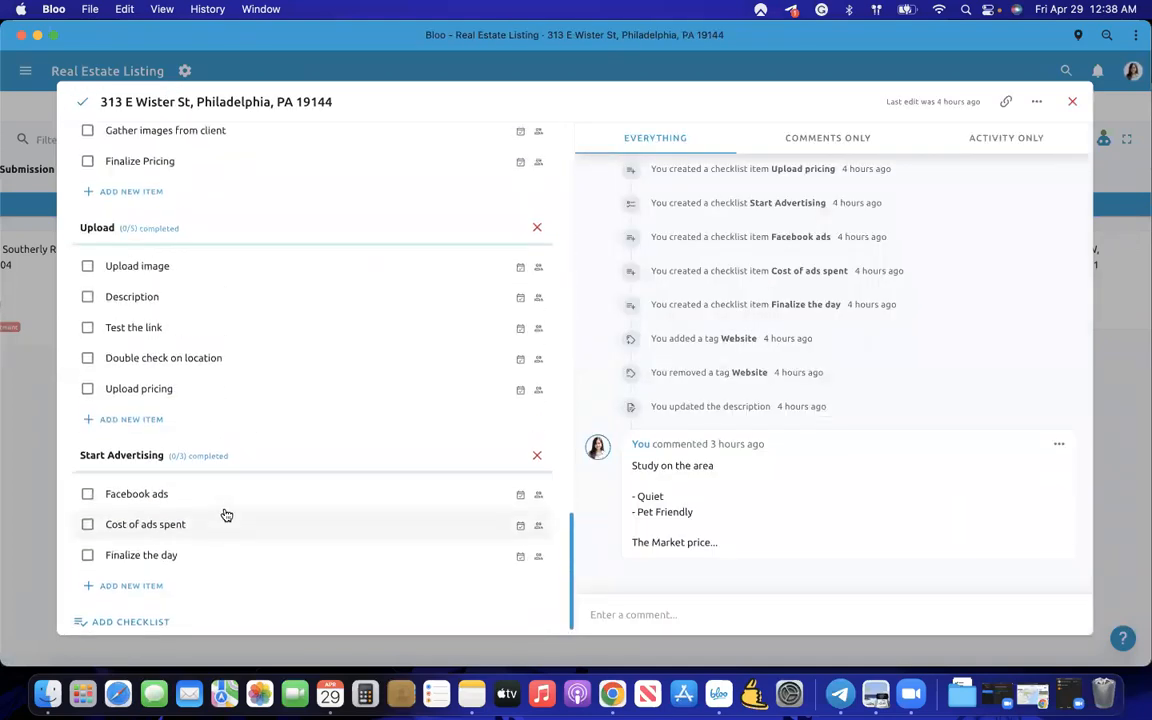
scroll(226, 515, "up", 20)
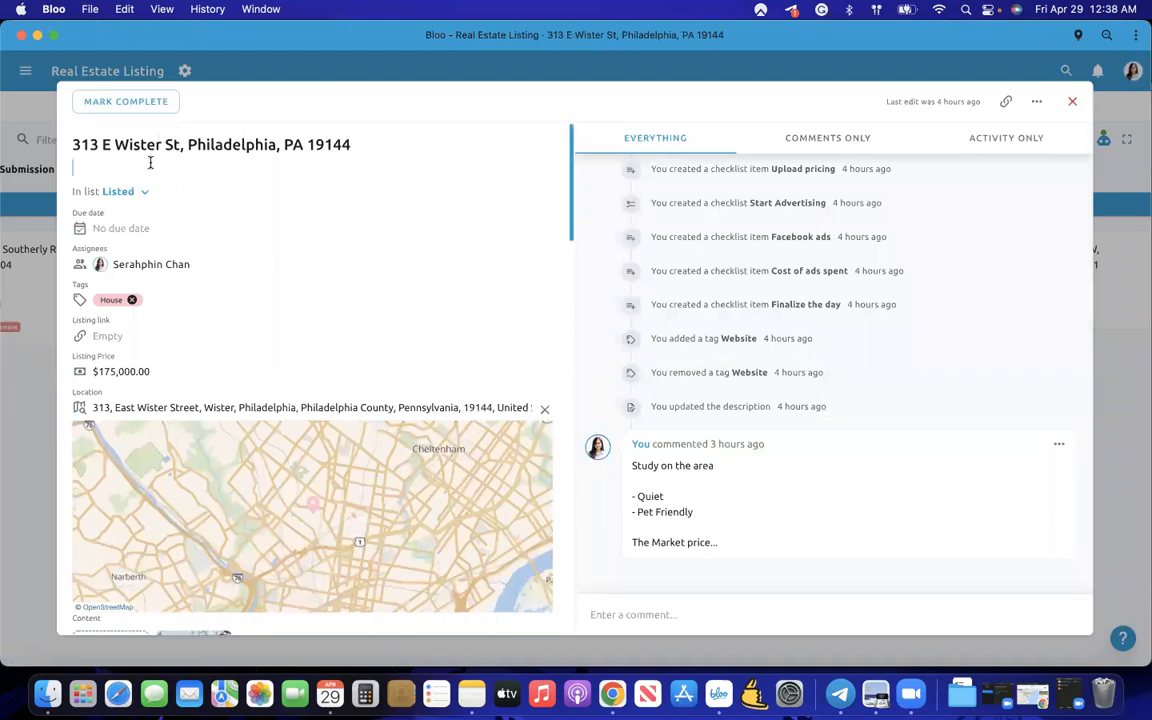
scroll(214, 167, "down", 1)
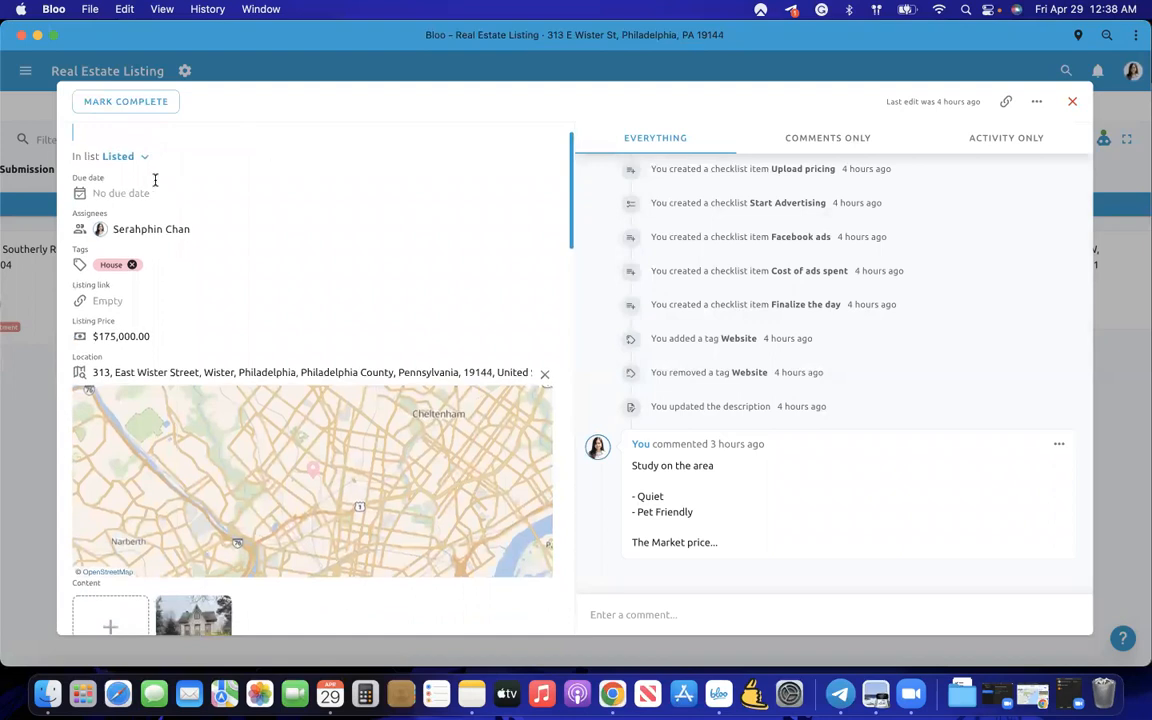
left_click(139, 190)
left_click(258, 388)
left_click(266, 413)
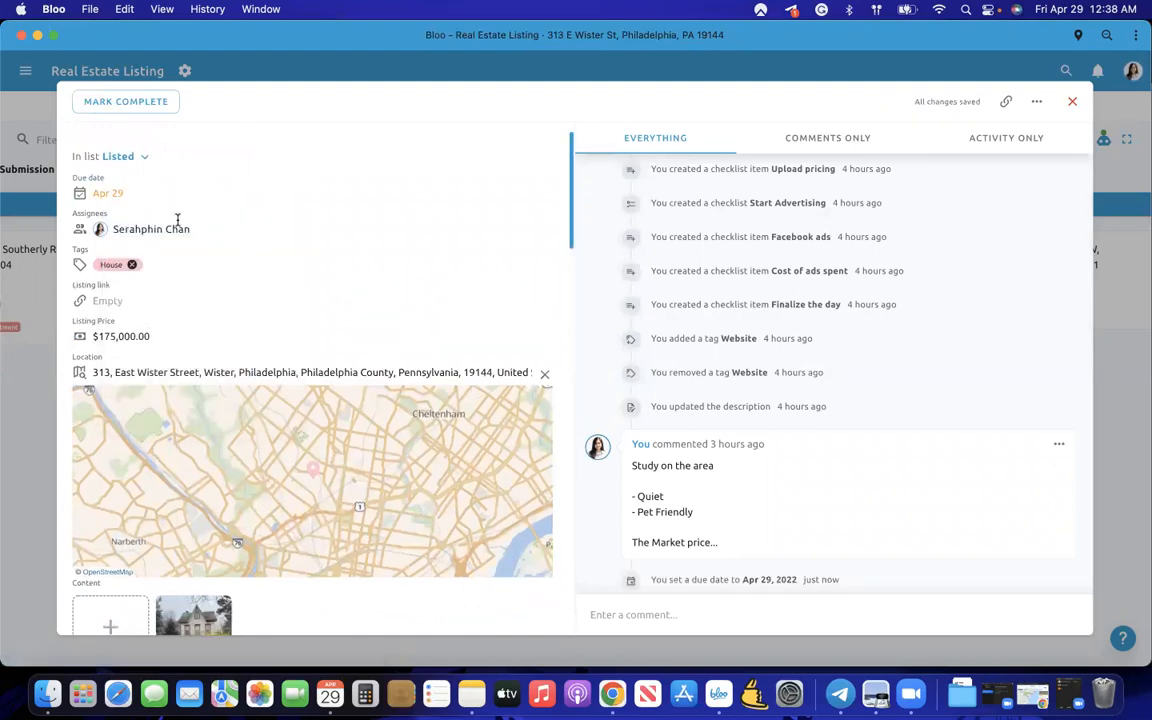
- Check the assignees, keeping the current one, and review the Listing Price field
left_click(182, 229)
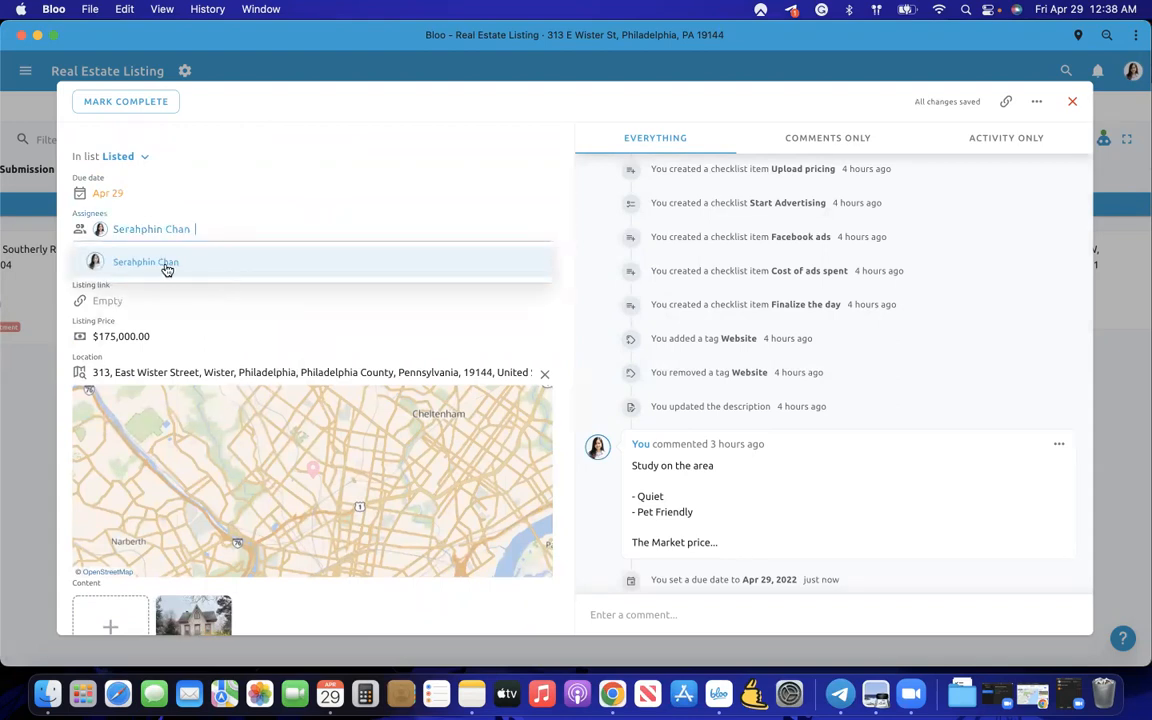
left_click(158, 292)
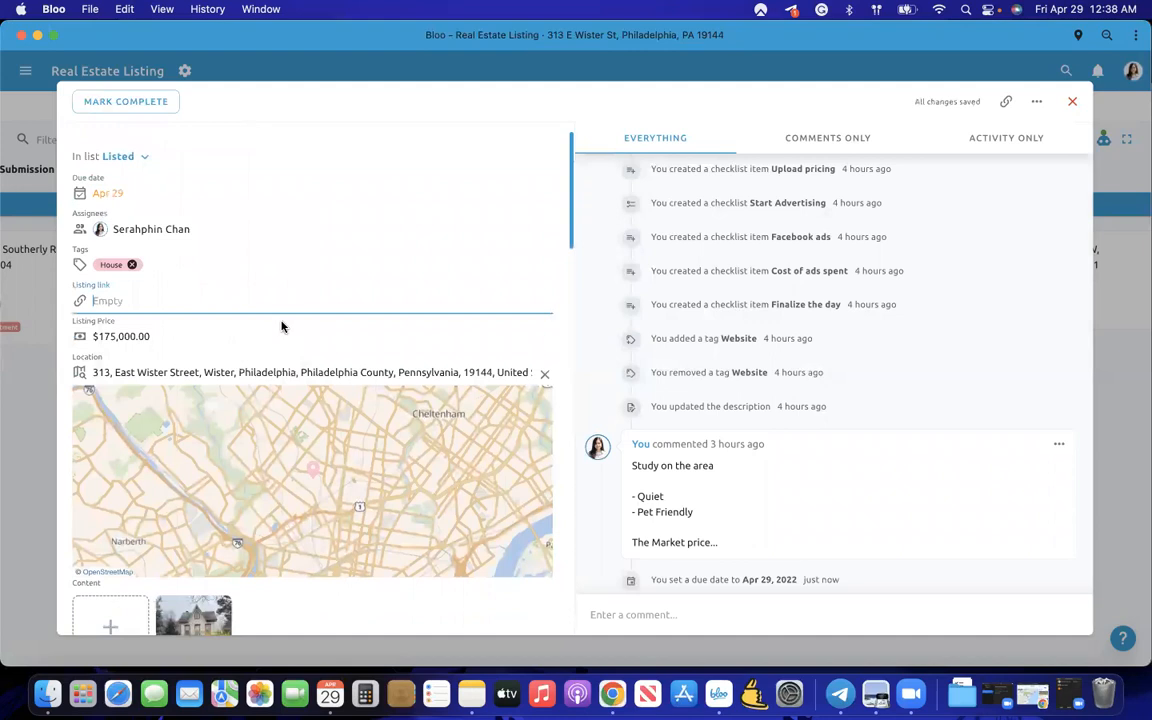
scroll(281, 326, "down", 1)
left_click(159, 302)
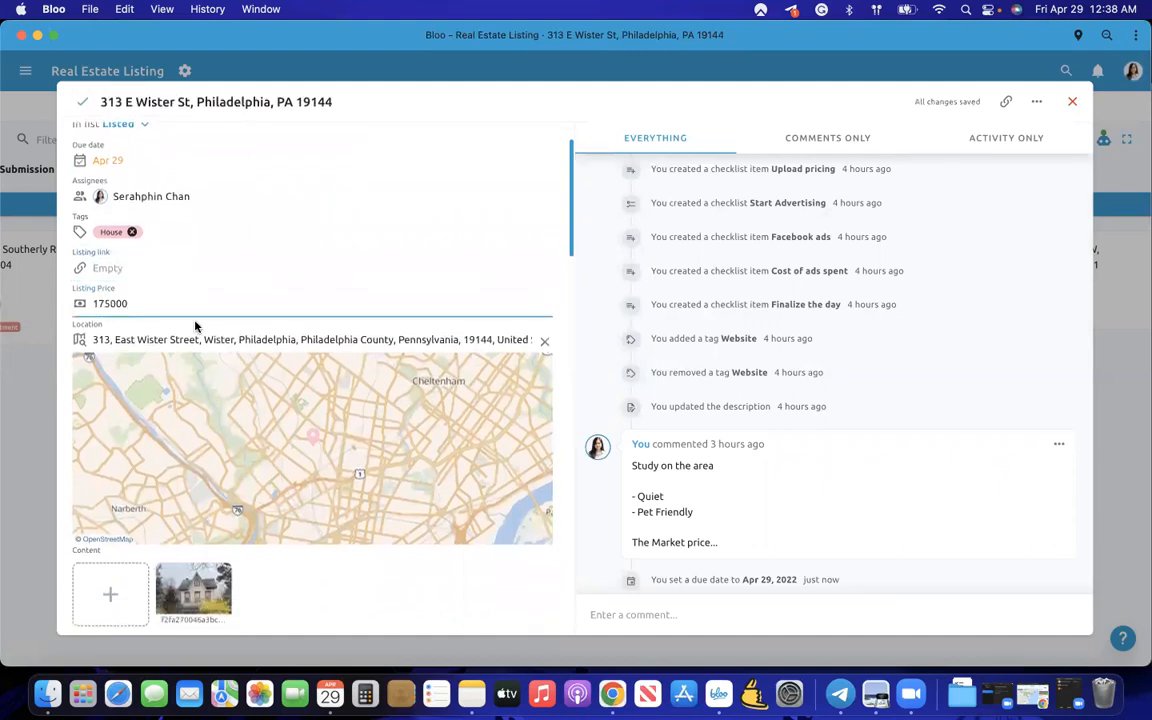
scroll(195, 326, "down", 1)
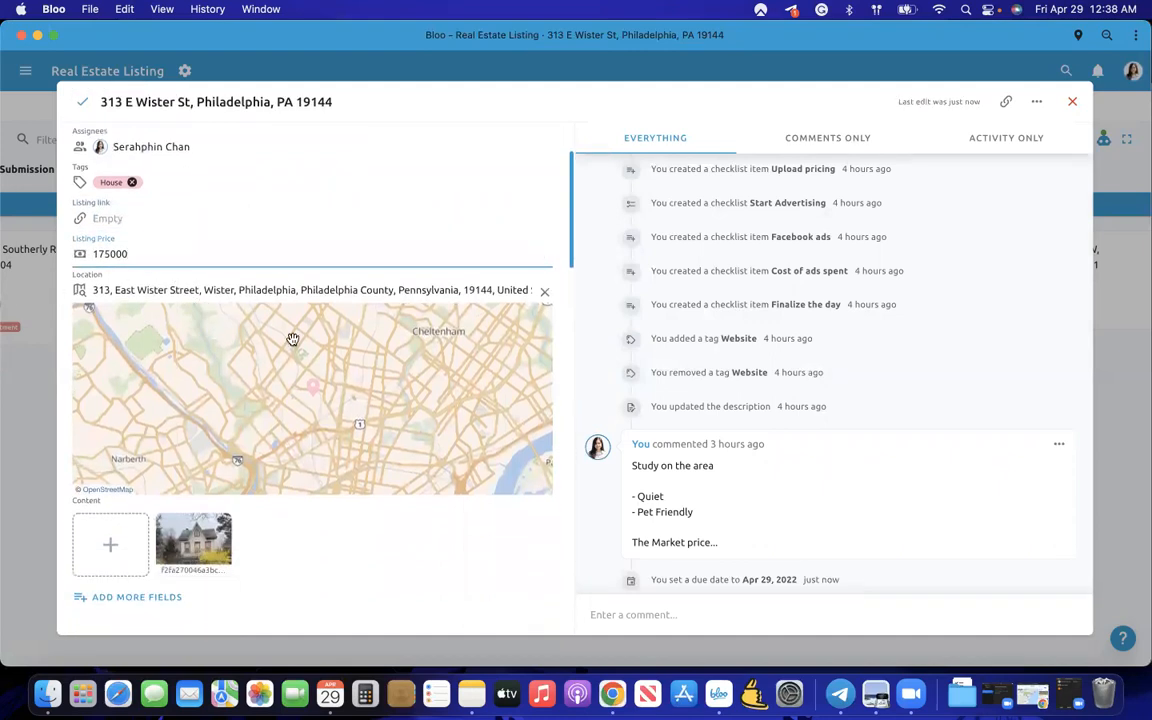
scroll(283, 386, "down", 2)
scroll(290, 560, "down", 1)
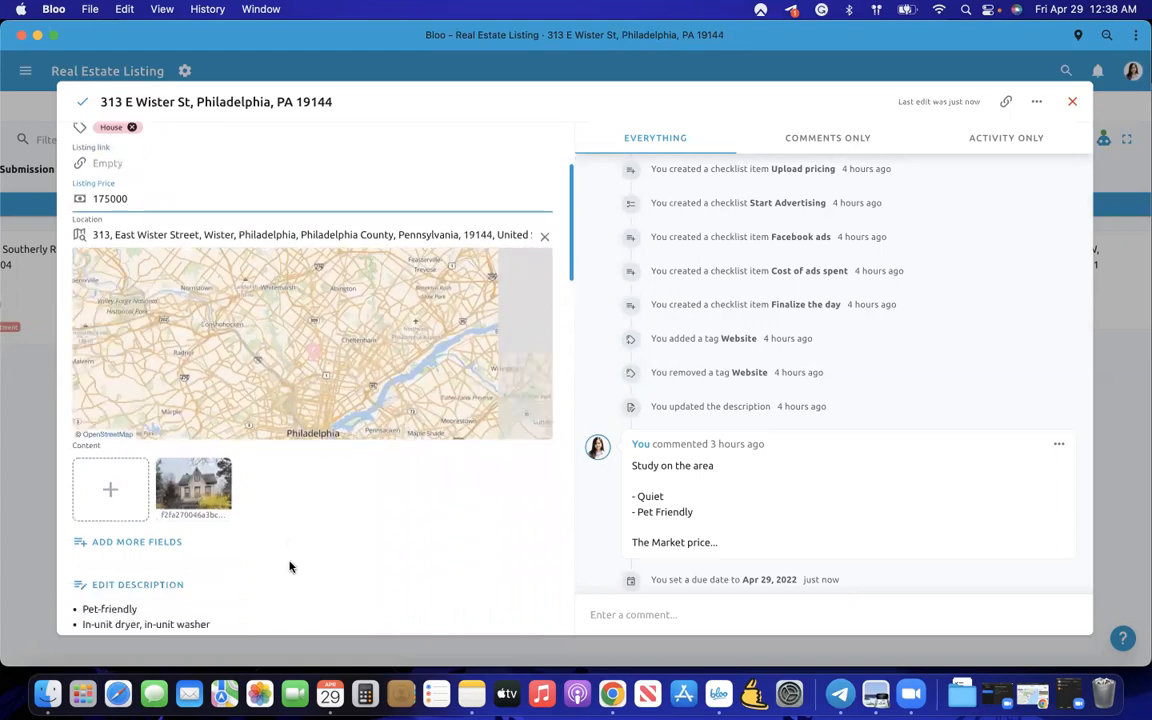
scroll(289, 562, "down", 1)
left_click(174, 464)
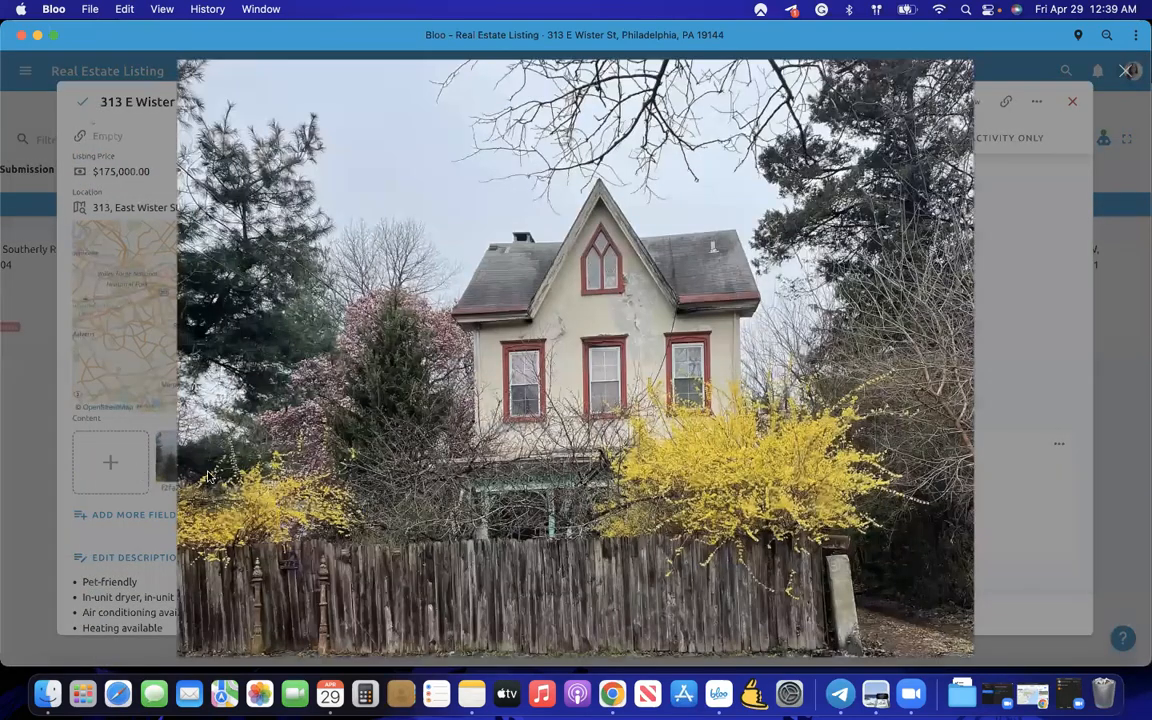
key("Escape")
scroll(285, 499, "down", 4)
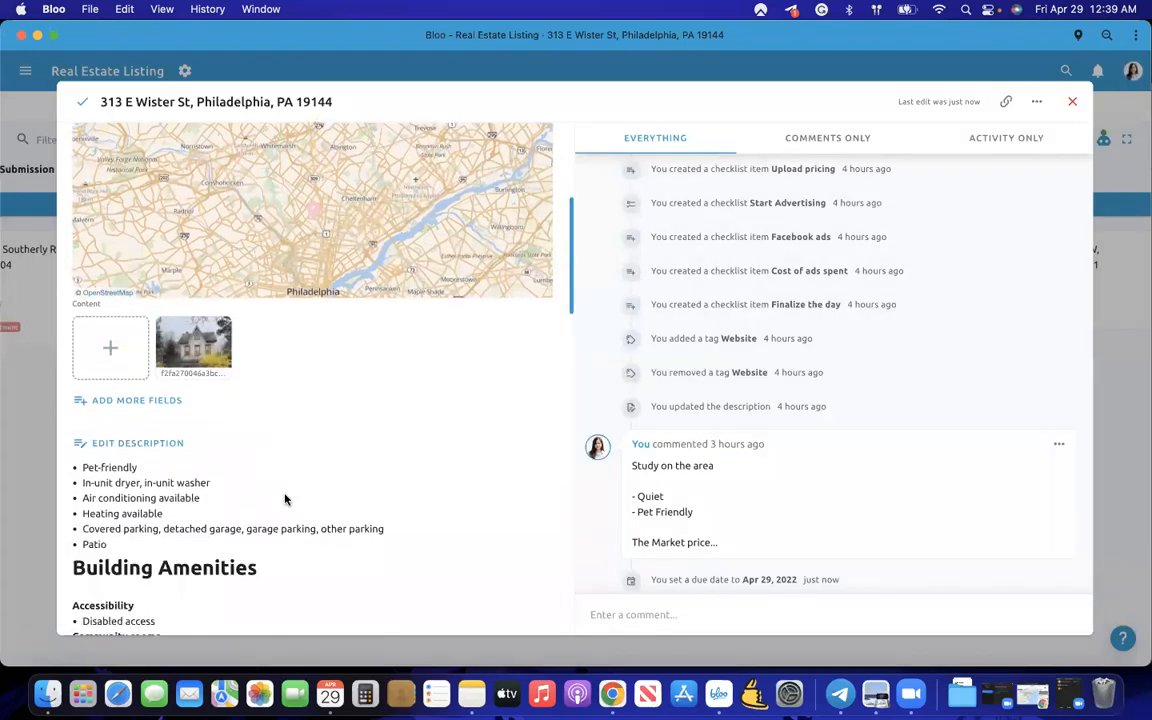
scroll(285, 499, "down", 8)
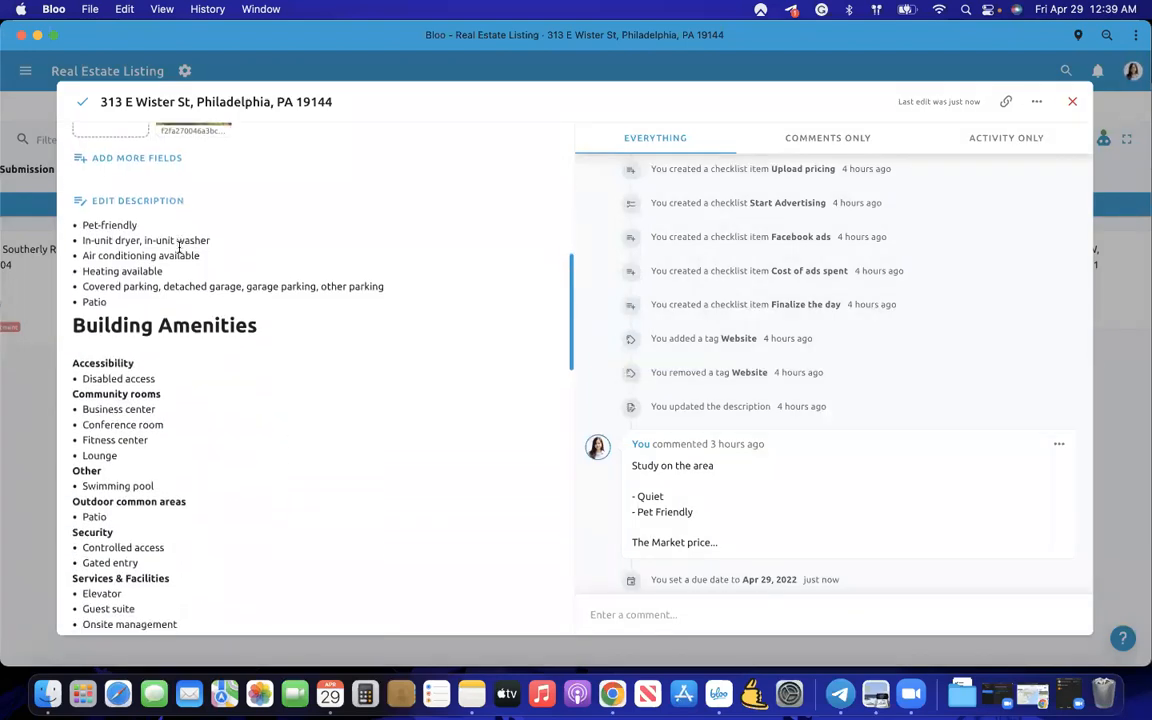
scroll(179, 246, "down", 1)
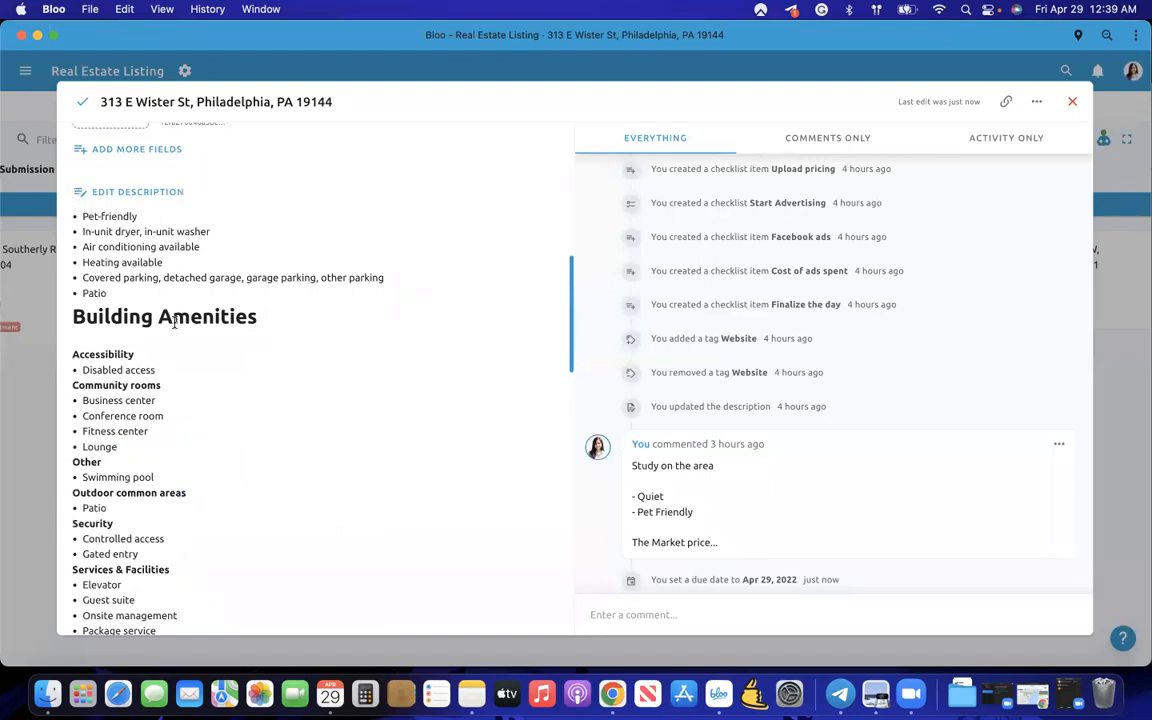
scroll(174, 321, "down", 6)
scroll(174, 321, "down", 10)
- Scroll the detail panel past the amenities to the Todo, Upload and Start Advertising checklists
scroll(174, 321, "up", 20)
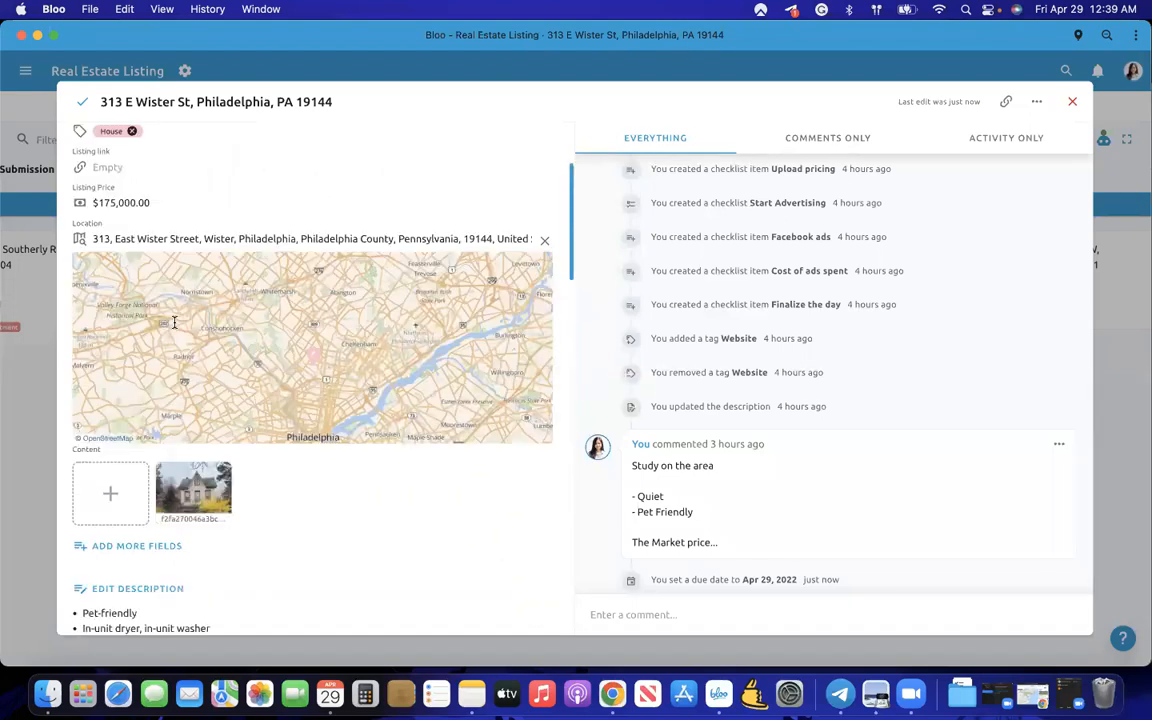
scroll(174, 321, "up", 2)
scroll(174, 321, "down", 15)
scroll(174, 321, "down", 20)
scroll(175, 309, "up", 20)
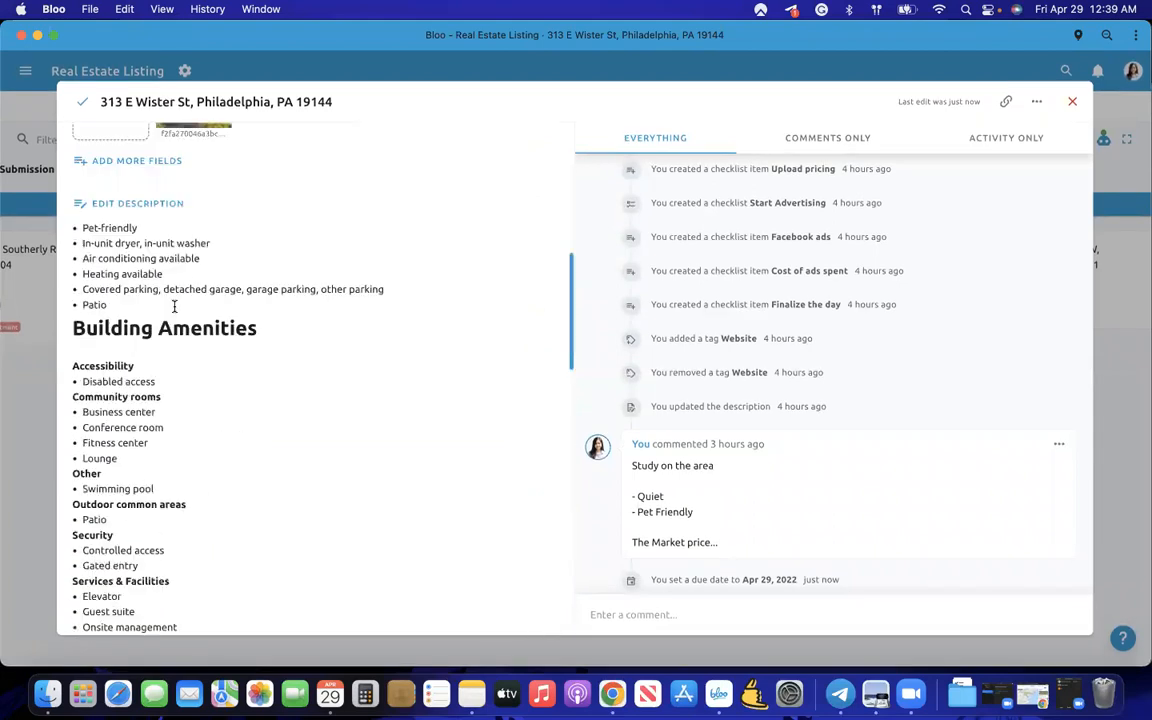
scroll(174, 307, "up", 10)
scroll(319, 505, "up", 3)
scroll(312, 313, "down", 20)
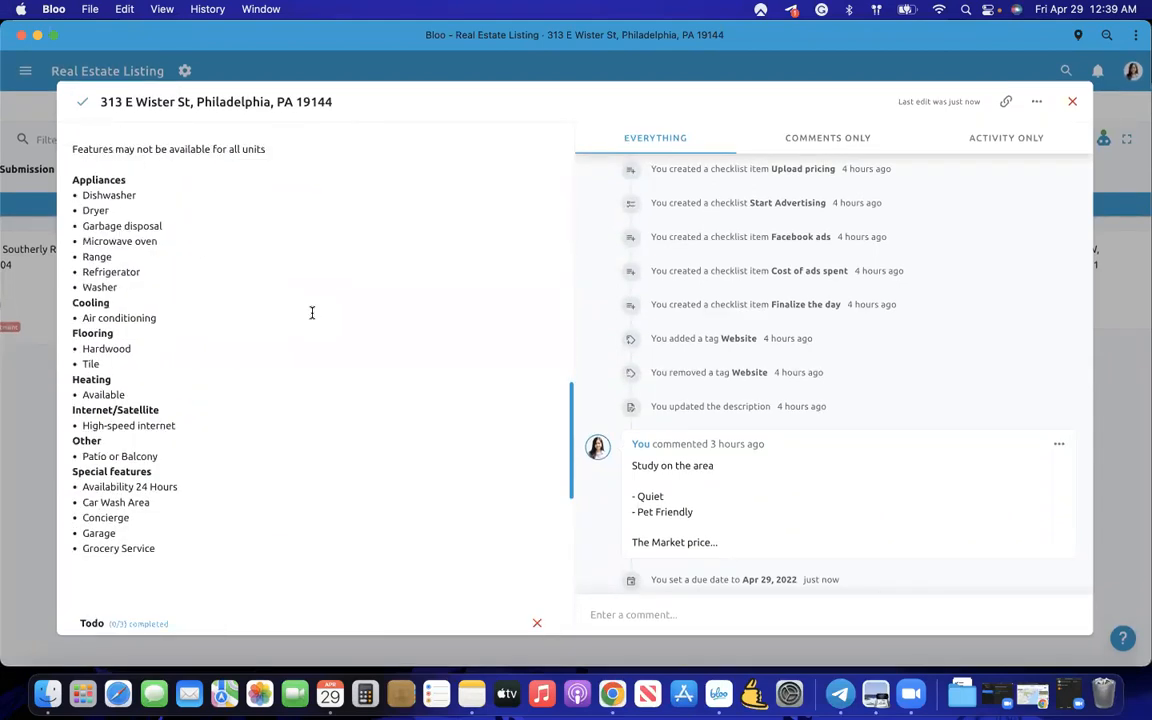
scroll(312, 313, "up", 10)
scroll(312, 313, "down", 4)
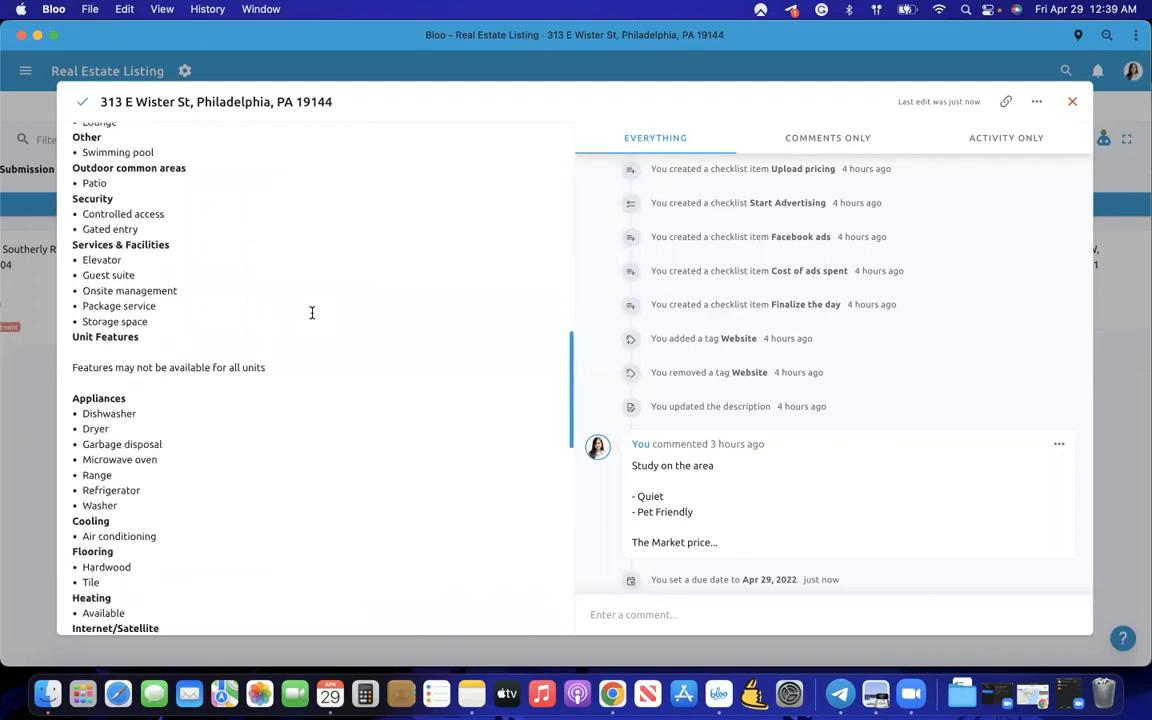
scroll(312, 313, "up", 5)
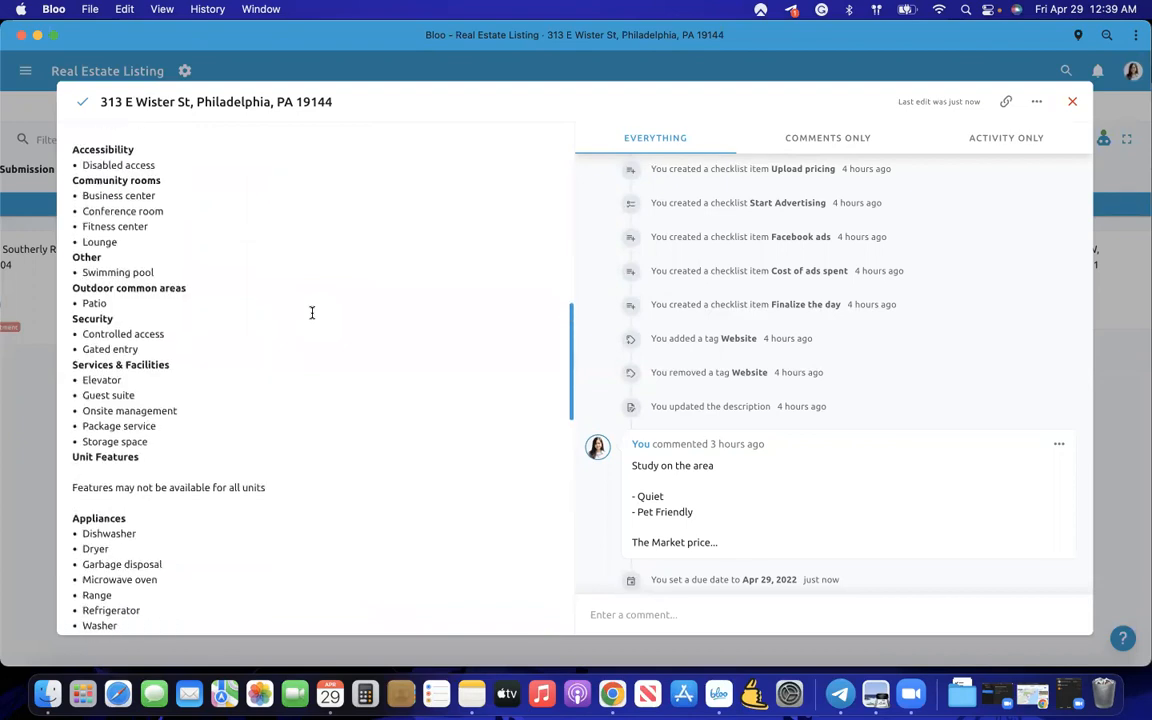
scroll(151, 236, "up", 3)
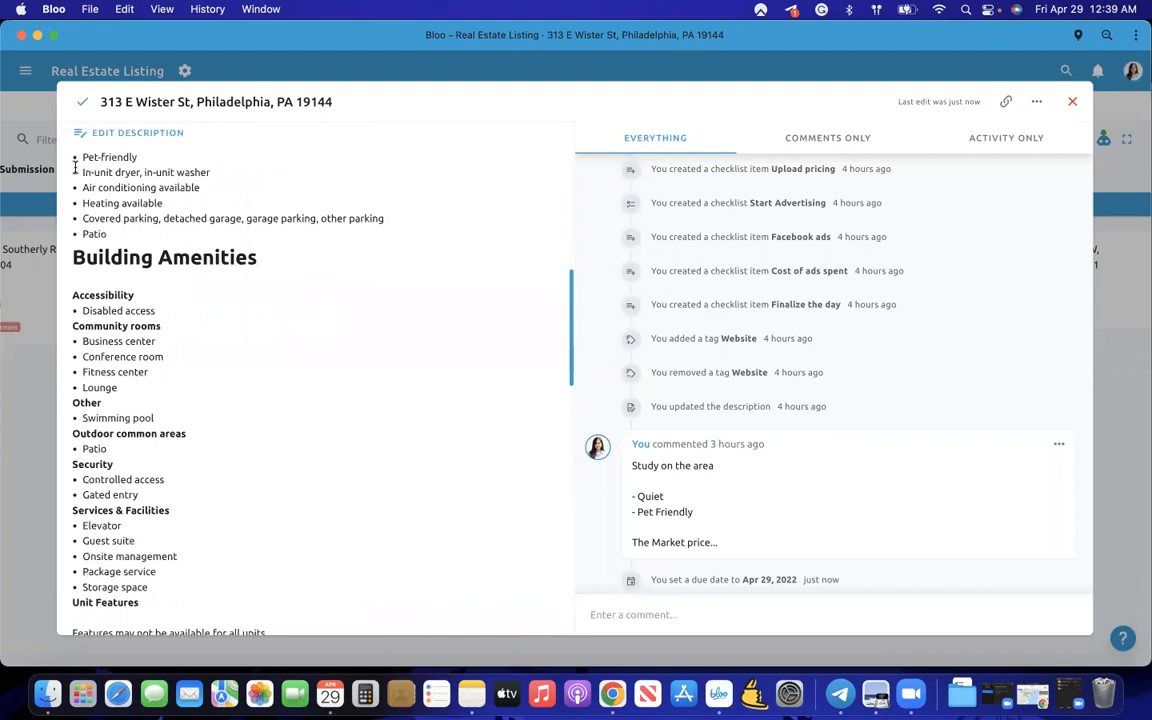
scroll(123, 458, "down", 15)
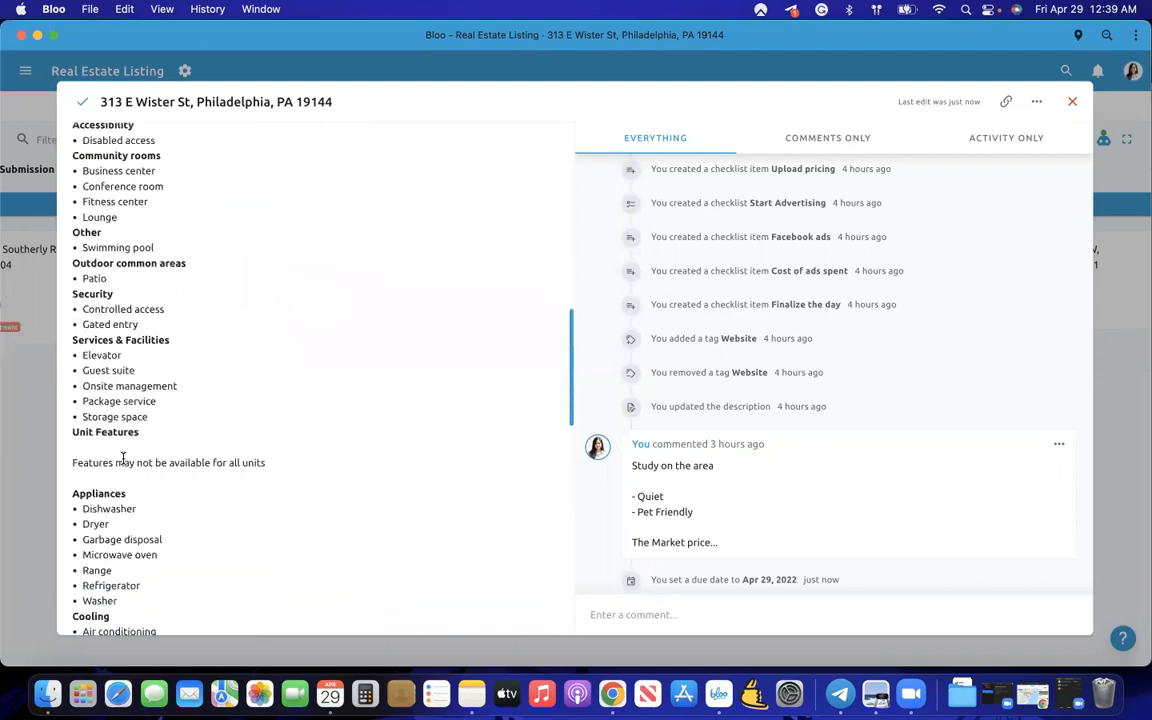
scroll(123, 458, "down", 7)
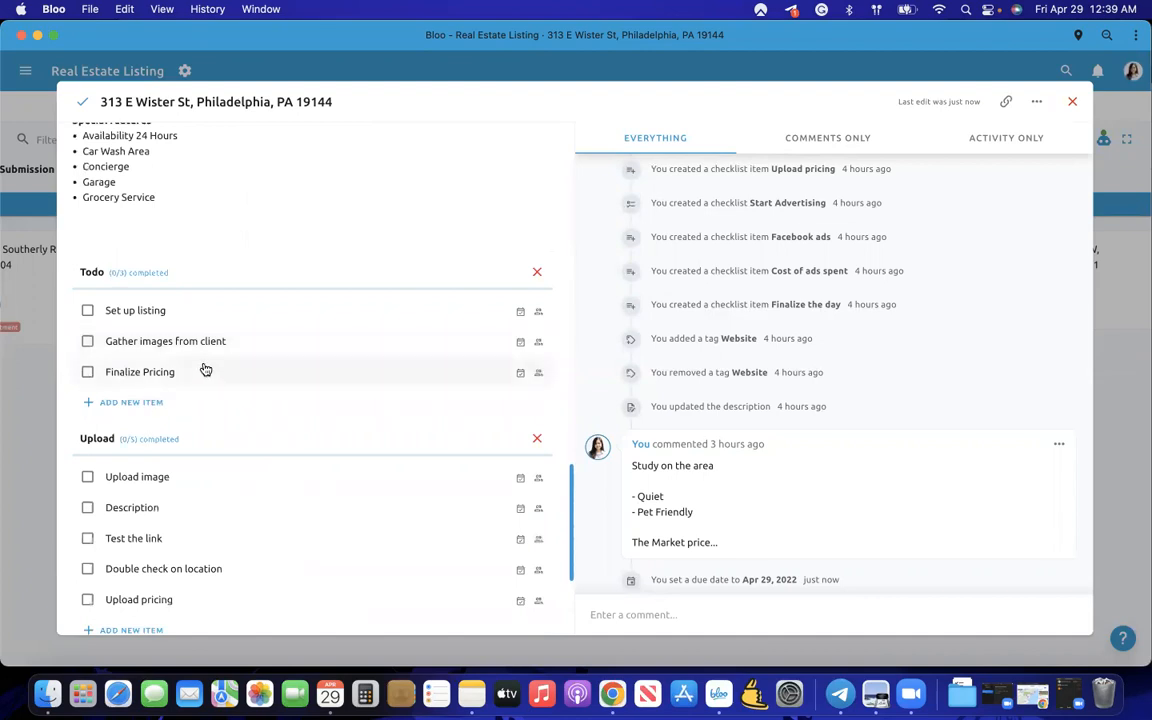
scroll(204, 369, "down", 4)
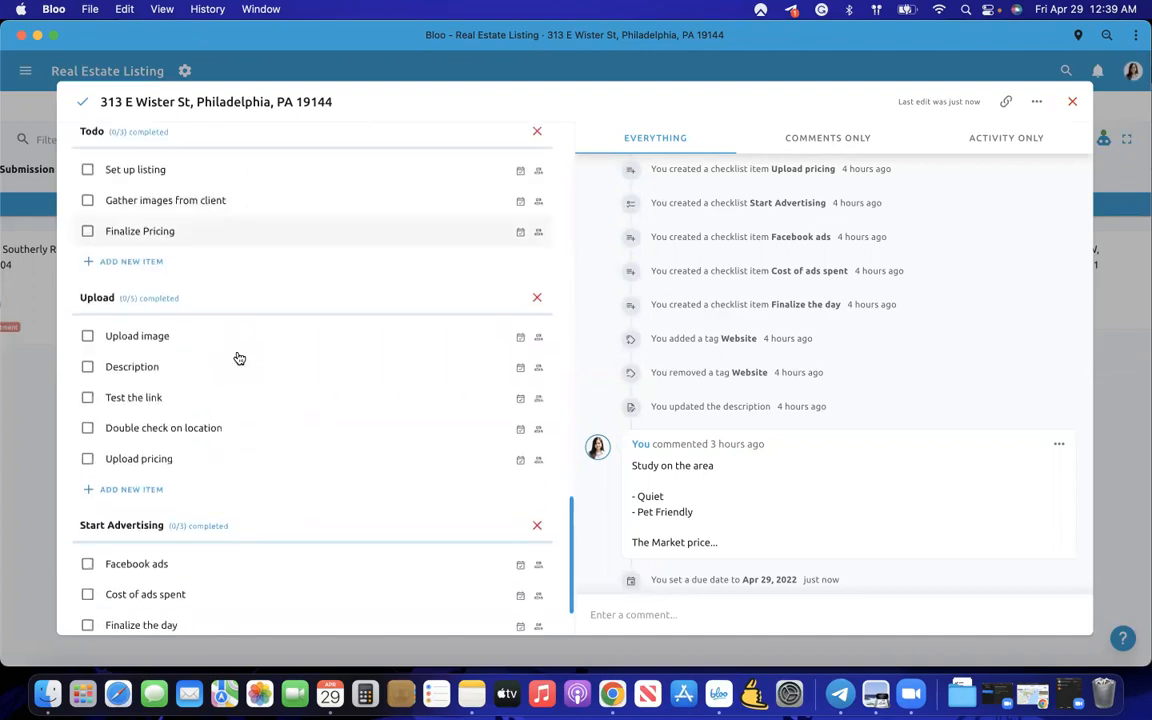
- Assign the Set up listing item to the team member
left_click(539, 172)
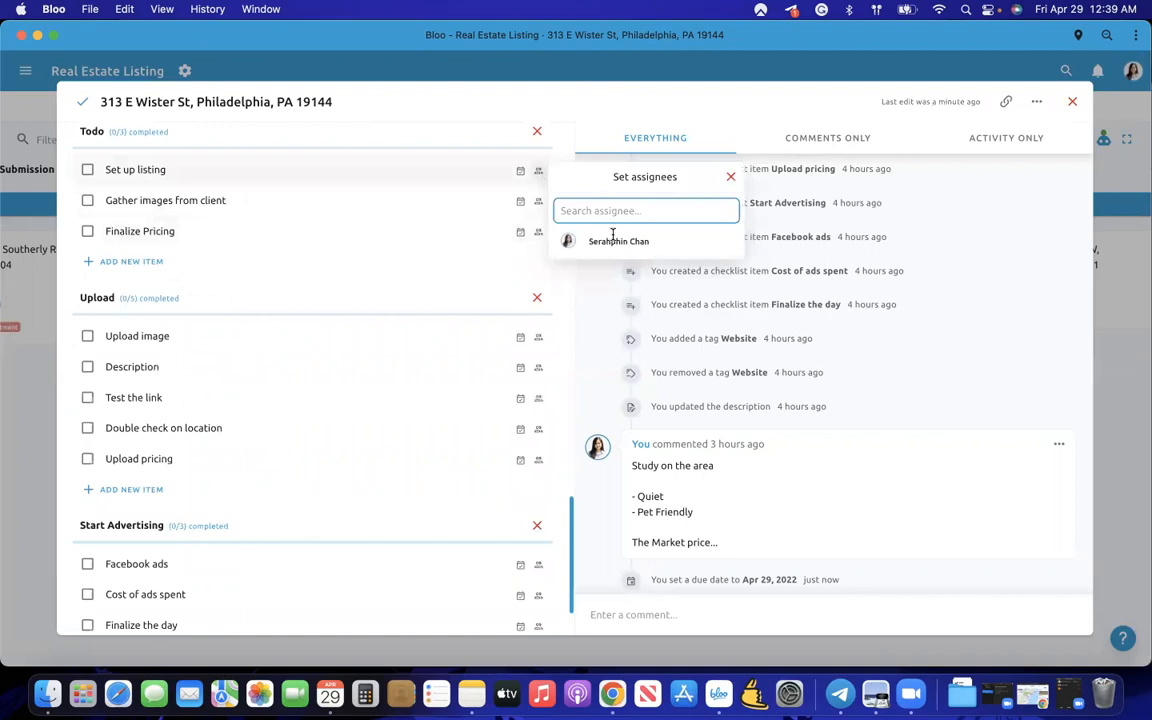
left_click(617, 246)
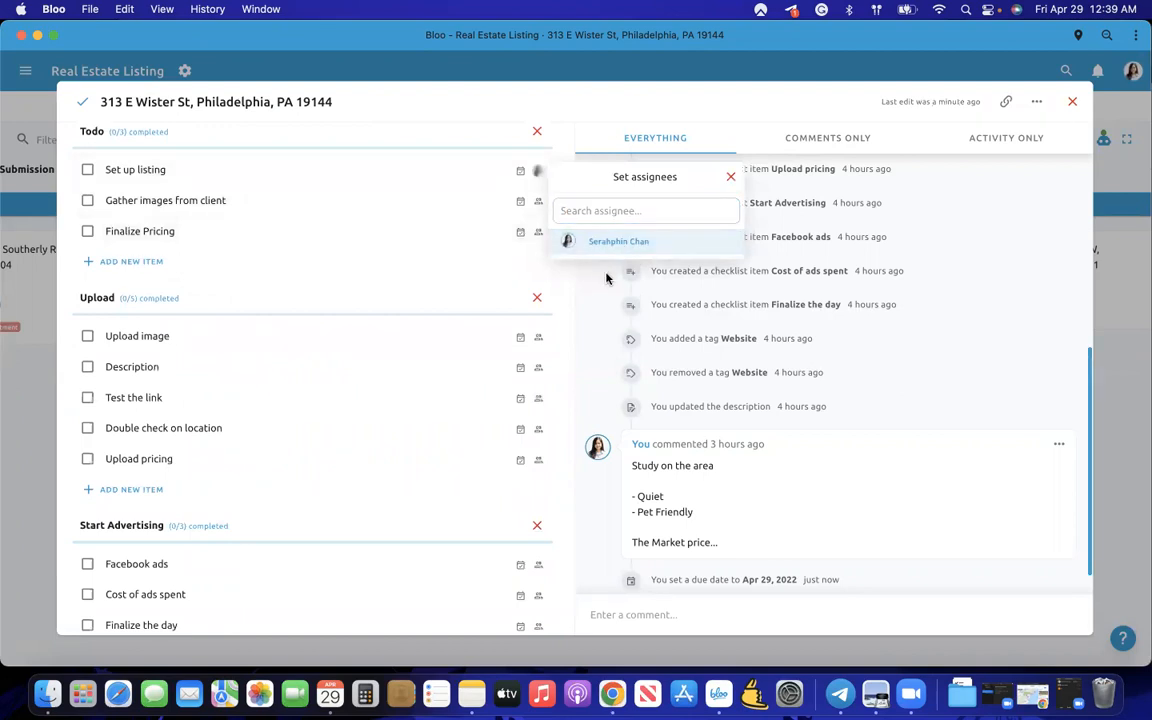
left_click(606, 278)
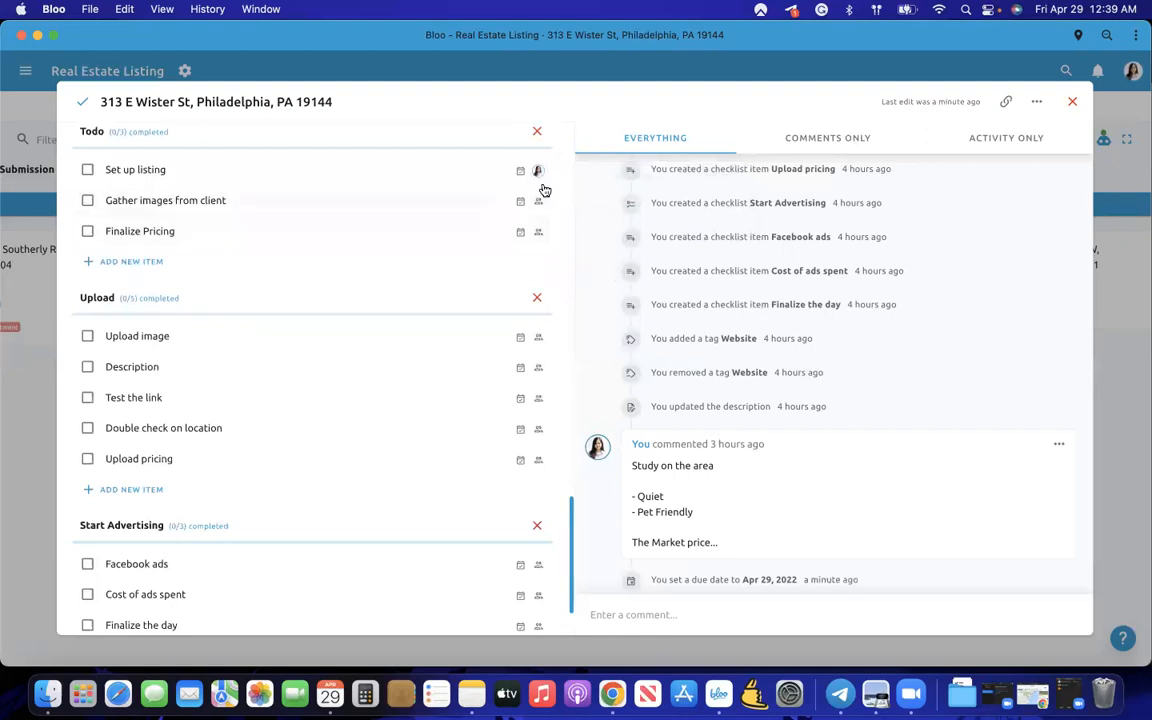
- Give Set up listing a date range of April 22 to April 29
scroll(535, 225, "up", 1)
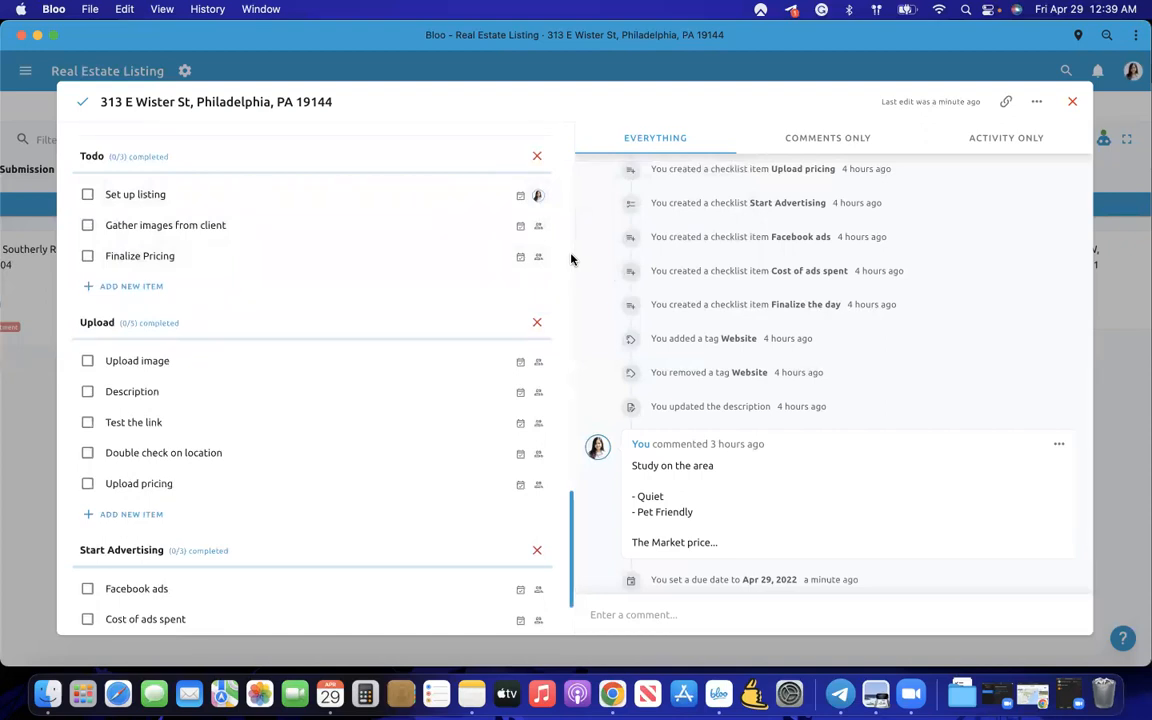
left_click(520, 195)
left_click(697, 336)
left_click(697, 362)
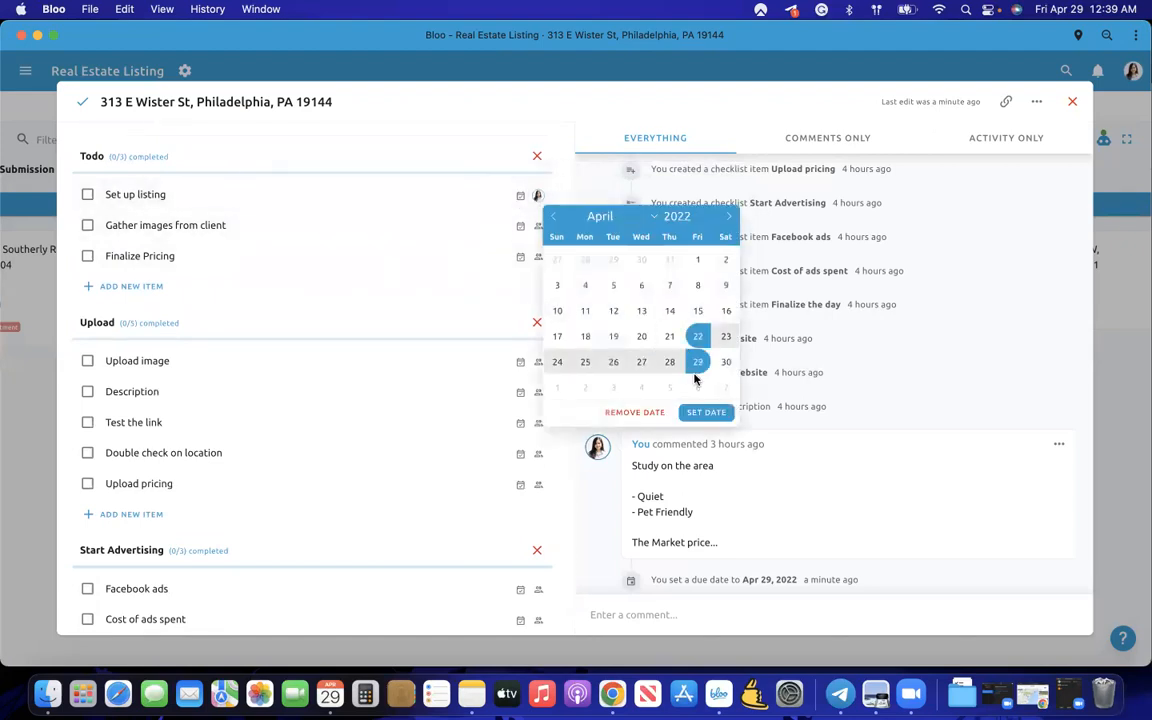
left_click(706, 412)
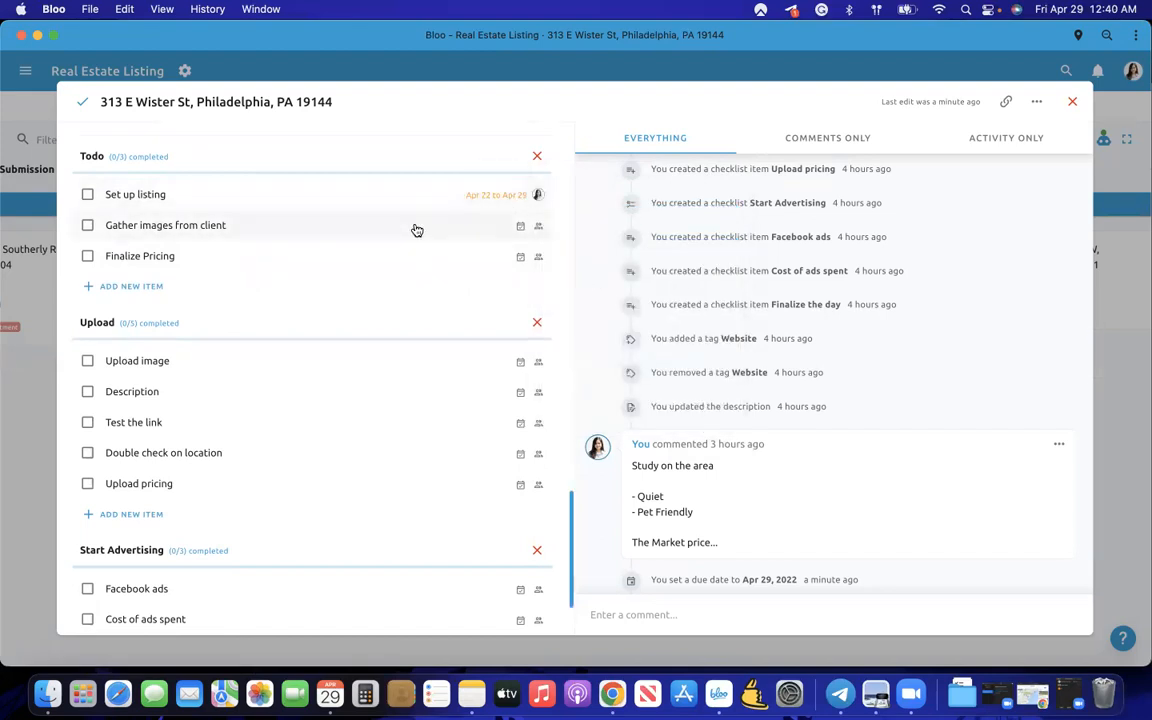
- Check off the Todo items Set up listing, Gather images from client and Finalize Pricing
scroll(216, 294, "down", 1)
scroll(216, 294, "down", 3)
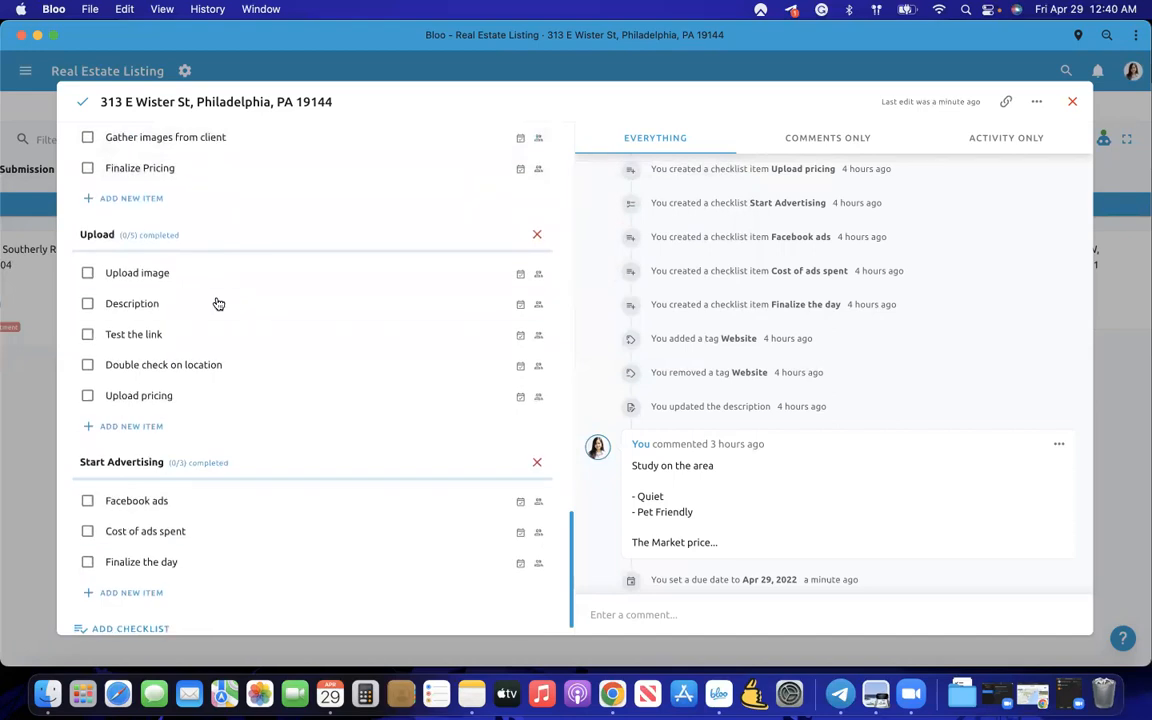
scroll(216, 303, "up", 6)
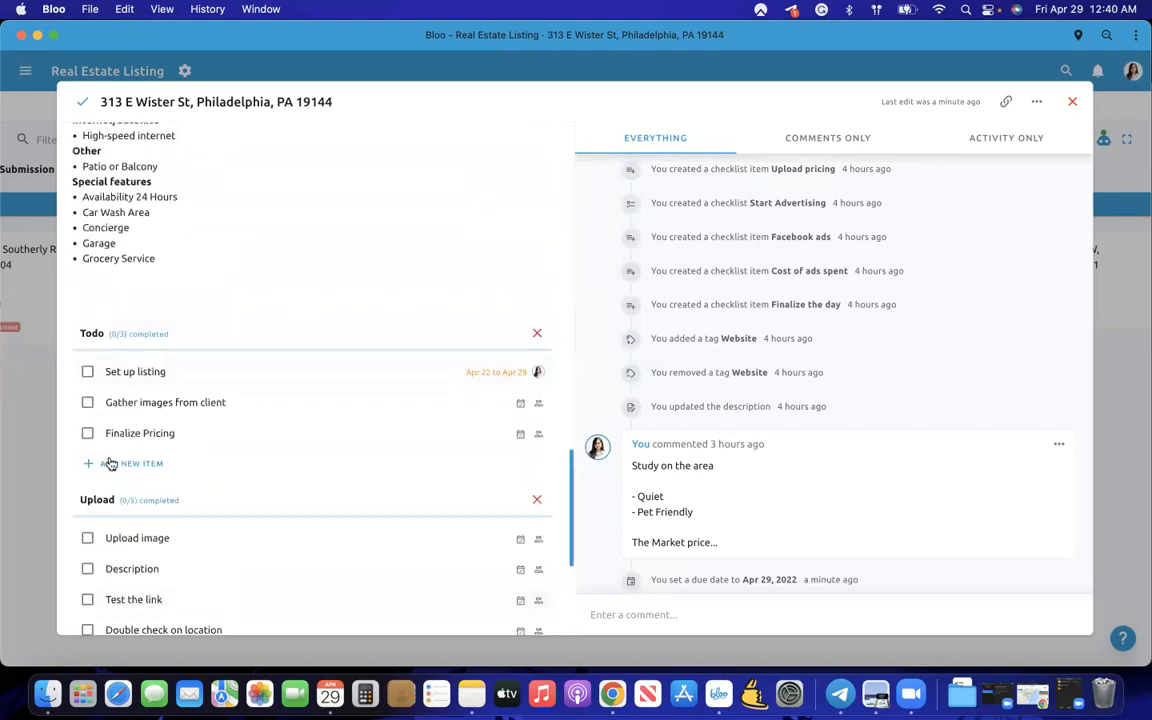
scroll(111, 464, "down", 4)
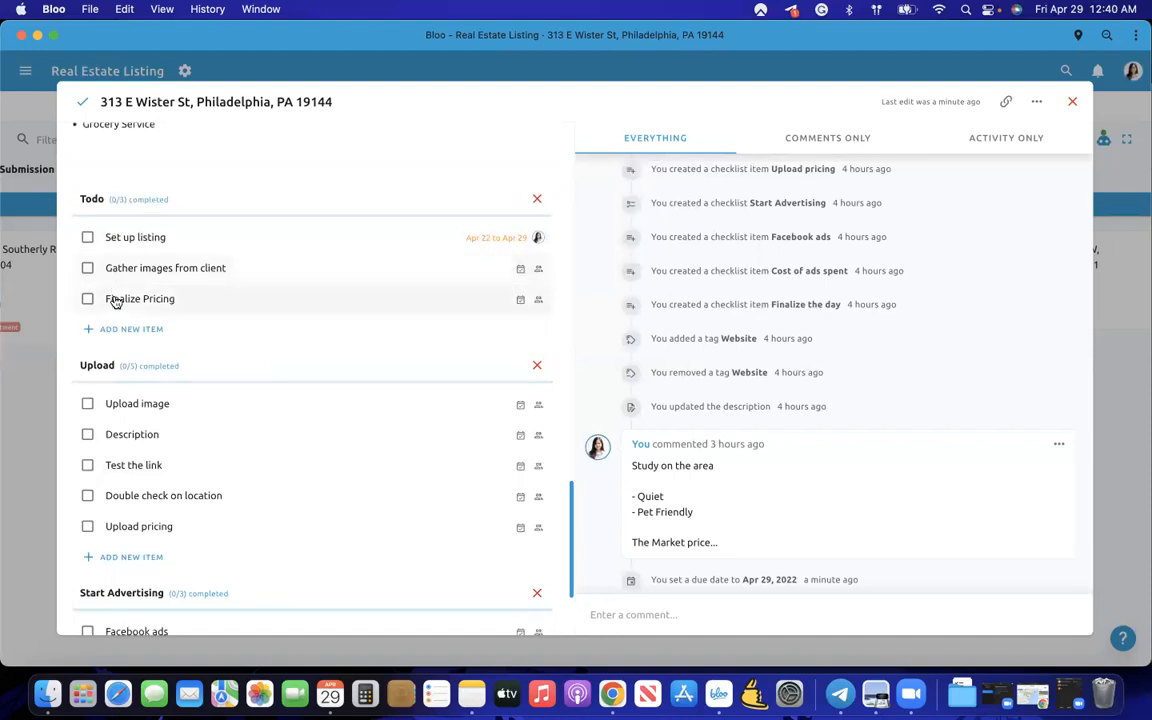
scroll(148, 293, "down", 3)
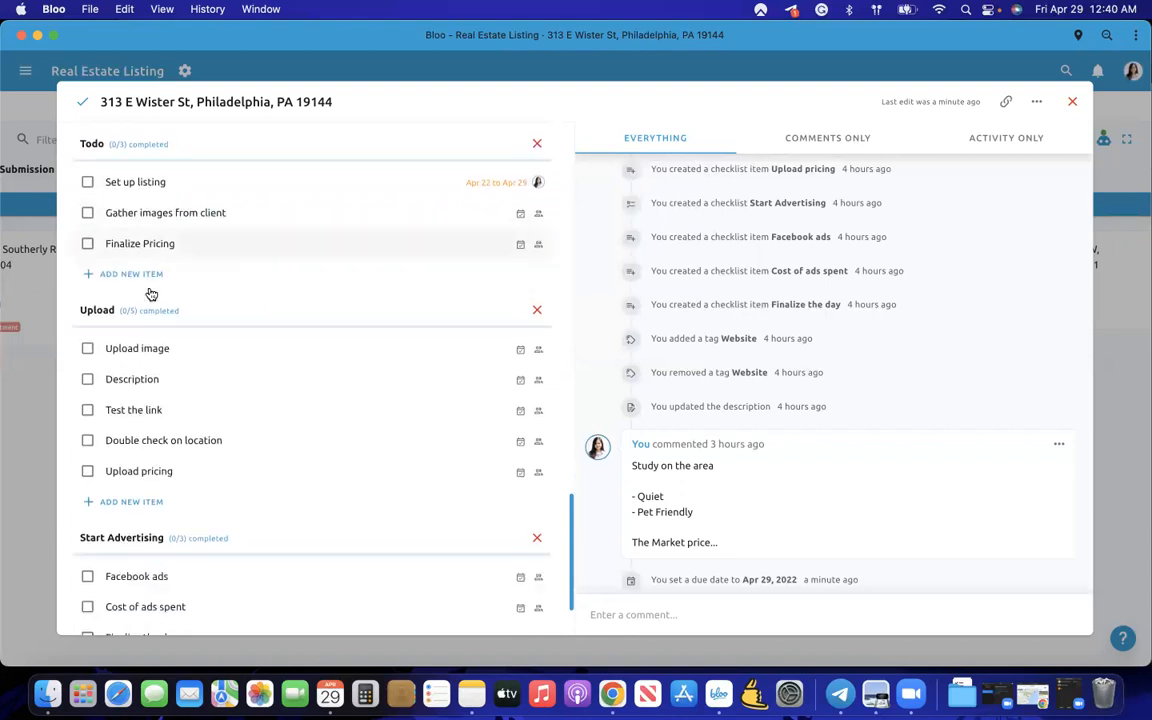
left_click(88, 142)
left_click(88, 173)
left_click(88, 203)
- Check off all five Upload items, from Upload image through Upload pricing
scroll(149, 319, "down", 2)
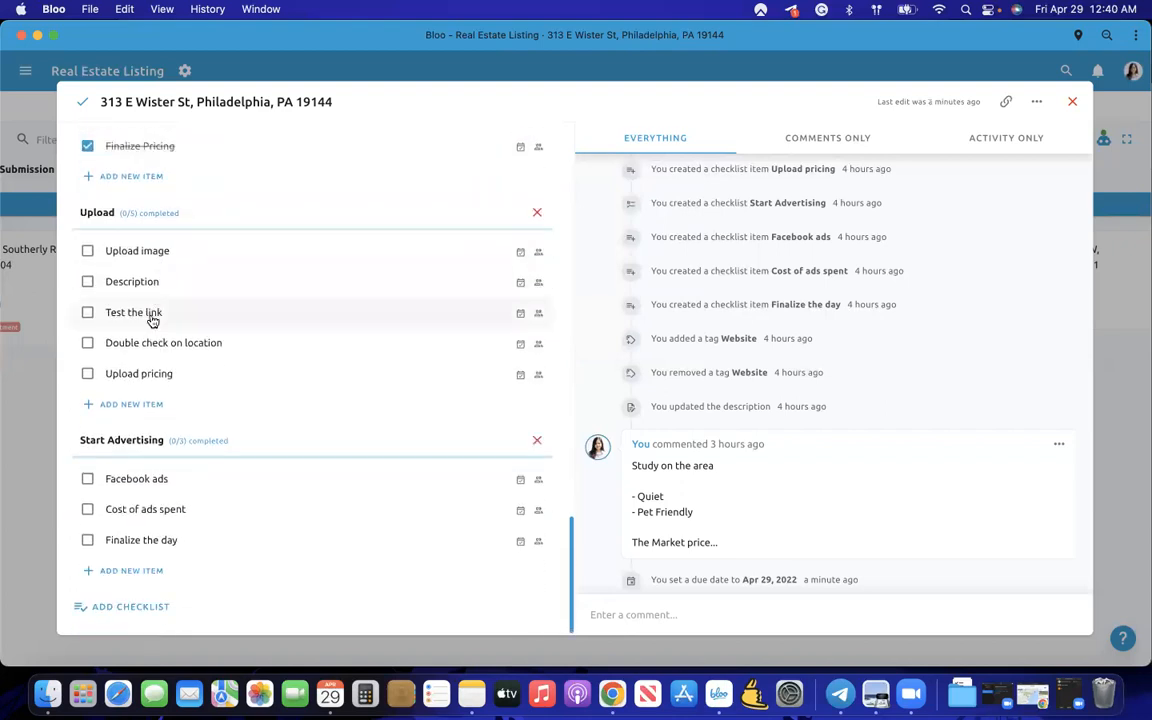
left_click(88, 251)
left_click(88, 282)
left_click(88, 312)
left_click(88, 342)
left_click(88, 373)
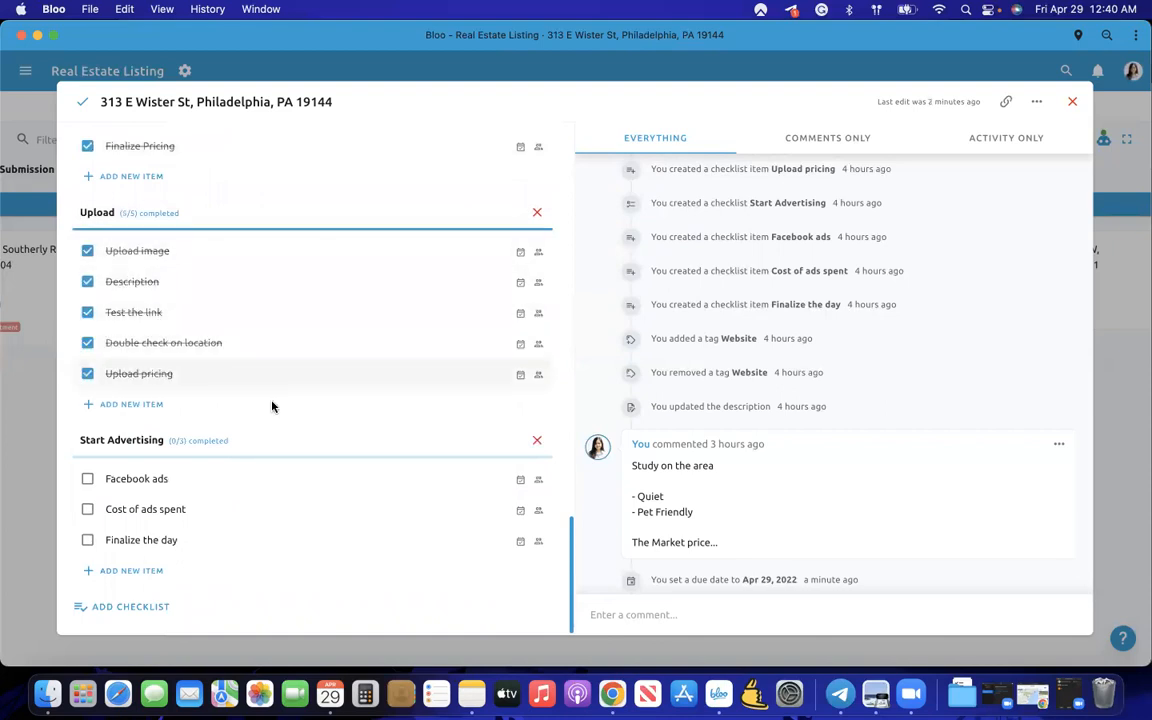
scroll(273, 406, "up", 5)
scroll(274, 406, "down", 4)
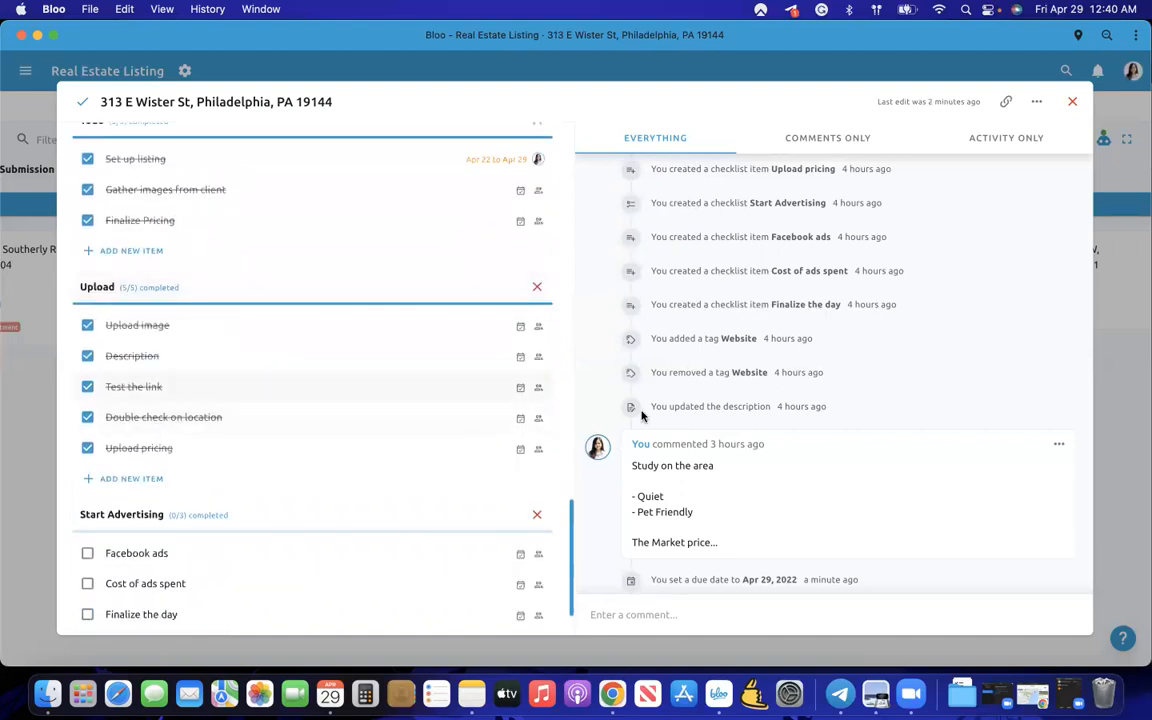
scroll(616, 402, "down", 5)
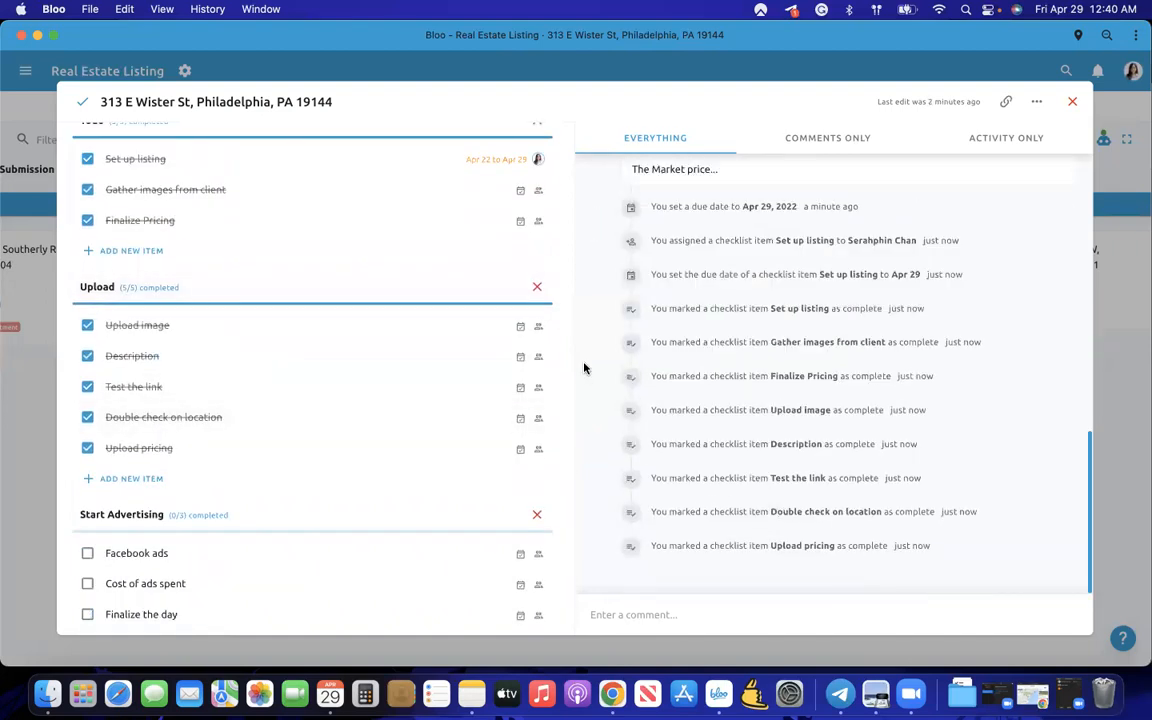
scroll(700, 340, "up", 10)
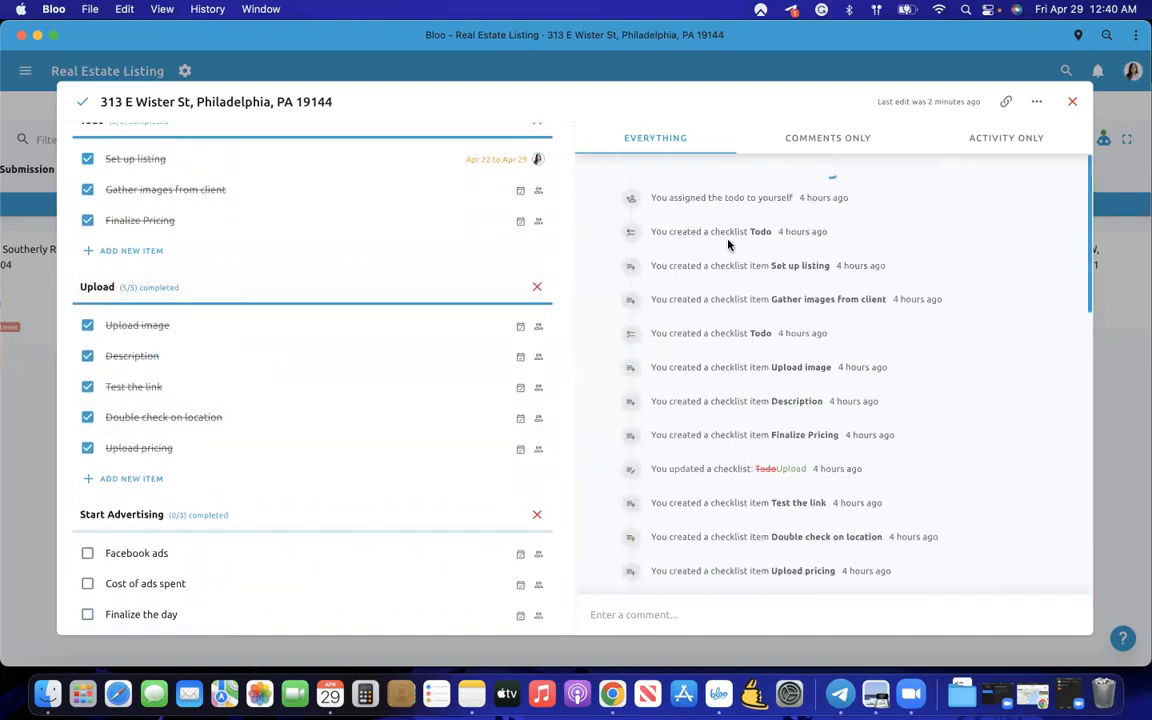
- Filter the activity feed to show only comments
left_click(838, 141)
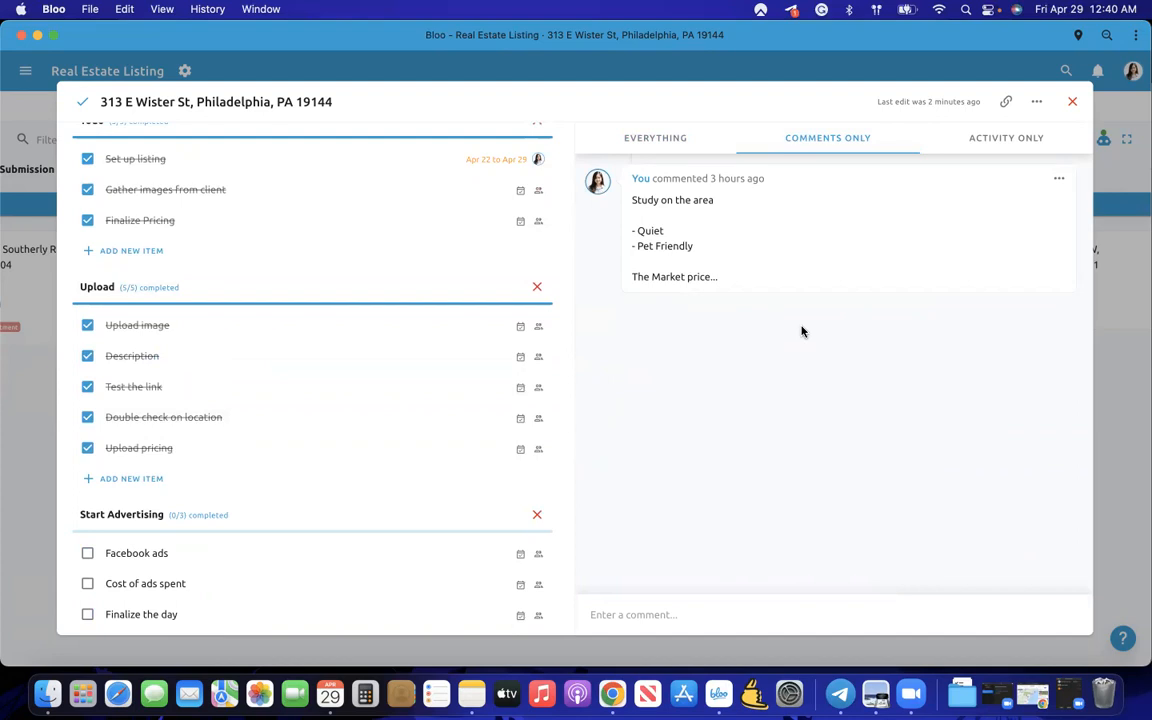
scroll(507, 386, "down", 2)
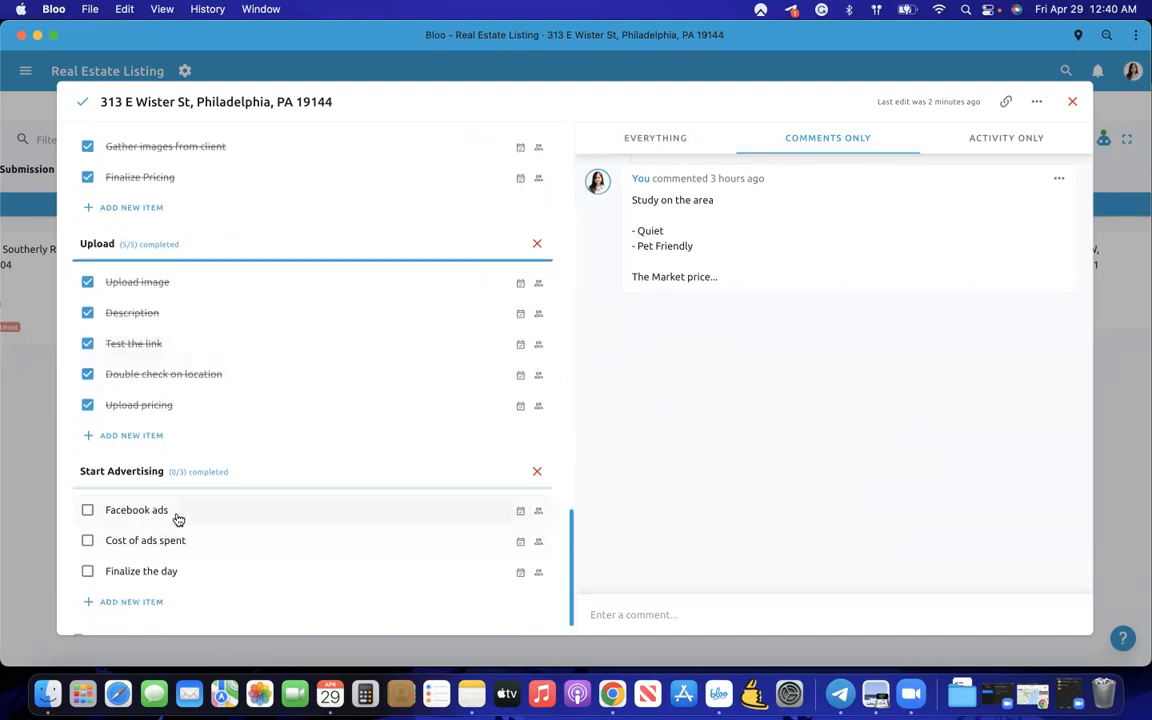
scroll(300, 532, "down", 2)
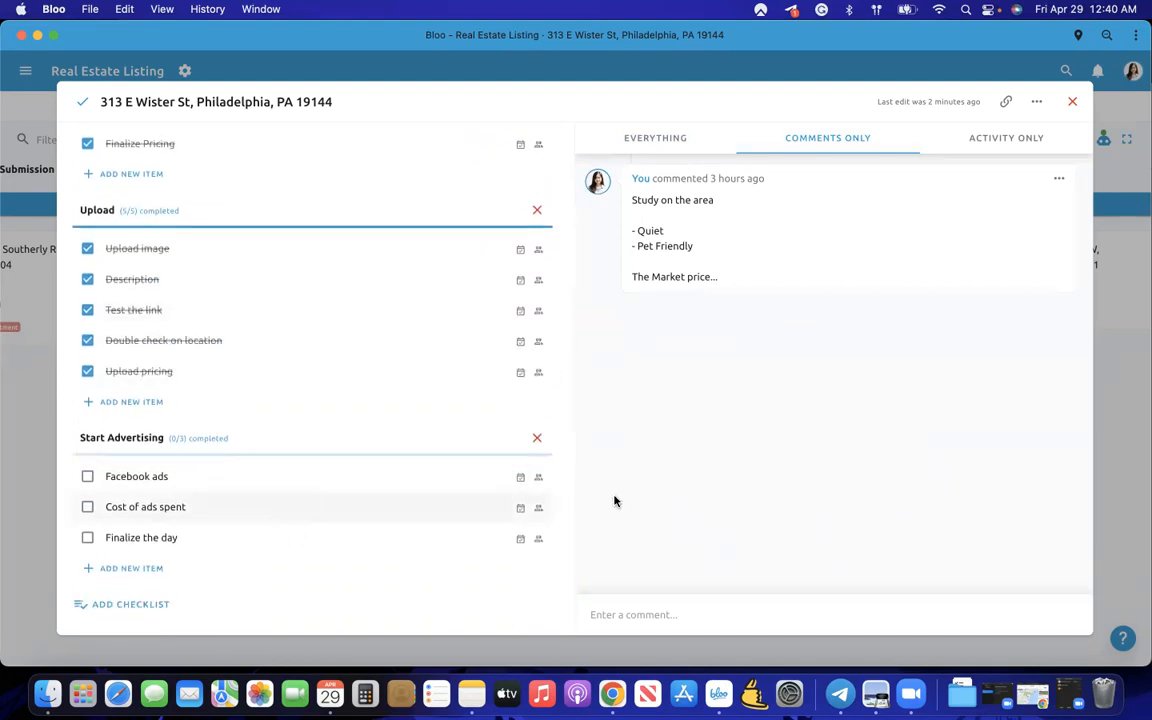
- Leave the Facebook ads item unassigned and start a new checklist below Start Advertising
left_click(538, 477)
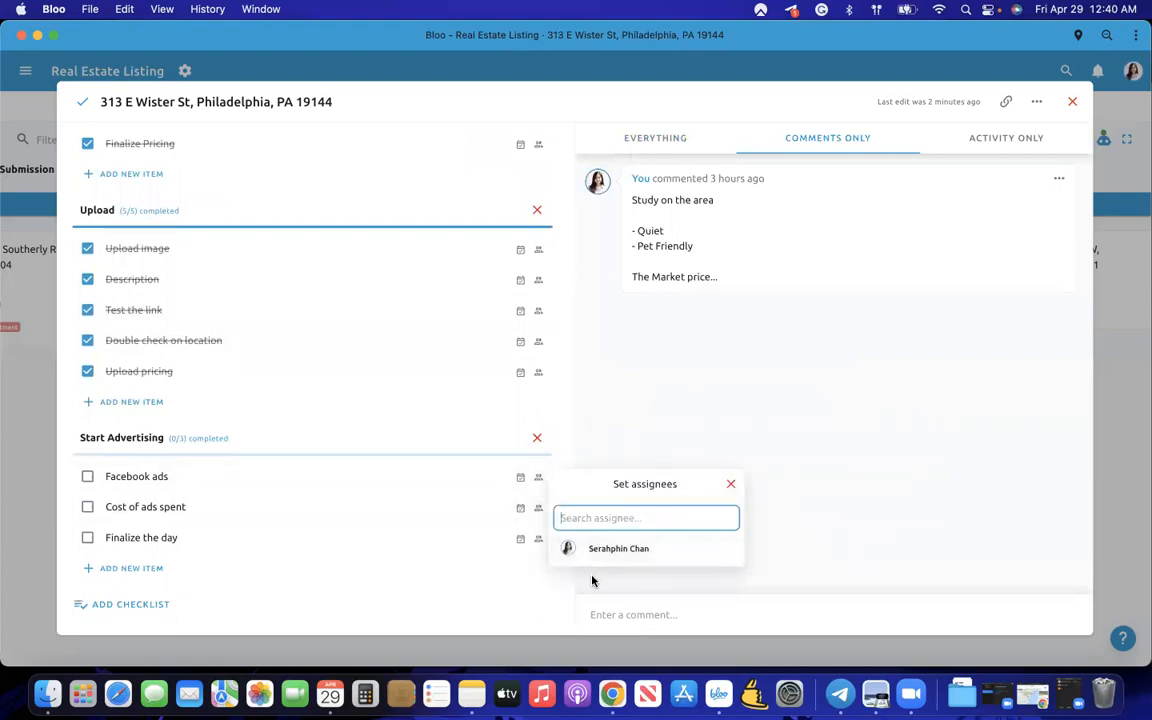
left_click(592, 581)
left_click(149, 602)
scroll(226, 330, "up", 1)
scroll(226, 326, "up", 5)
scroll(226, 322, "down", 5)
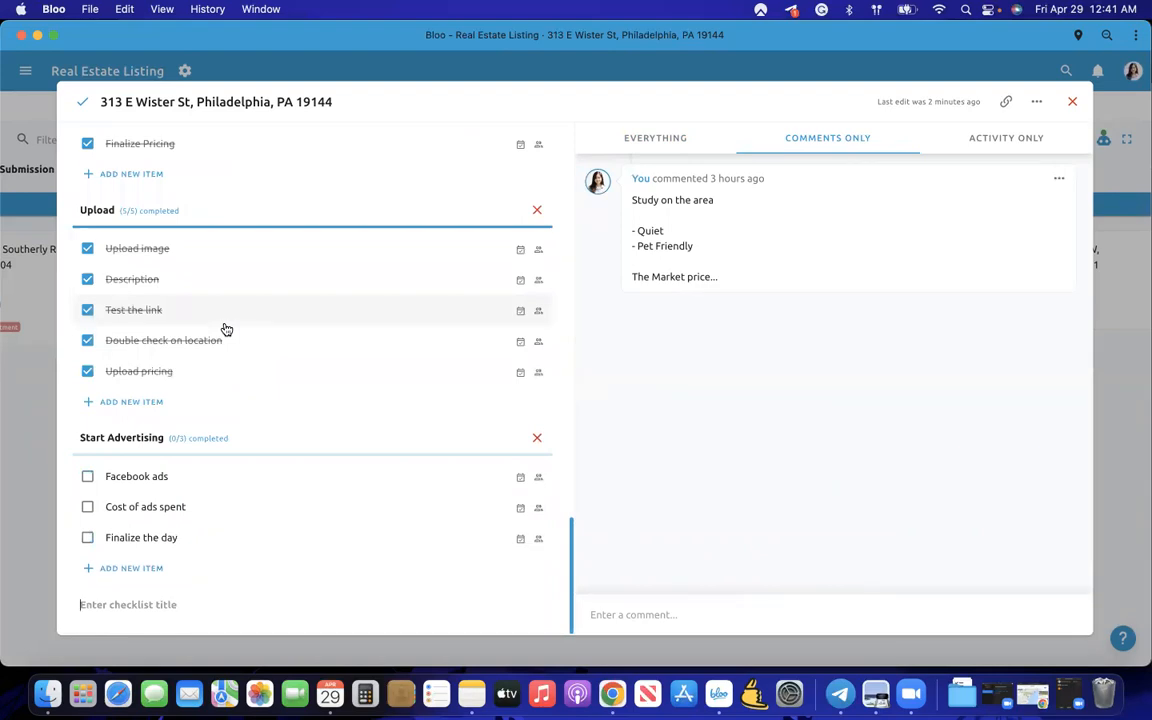
scroll(226, 329, "up", 10)
scroll(225, 322, "down", 5)
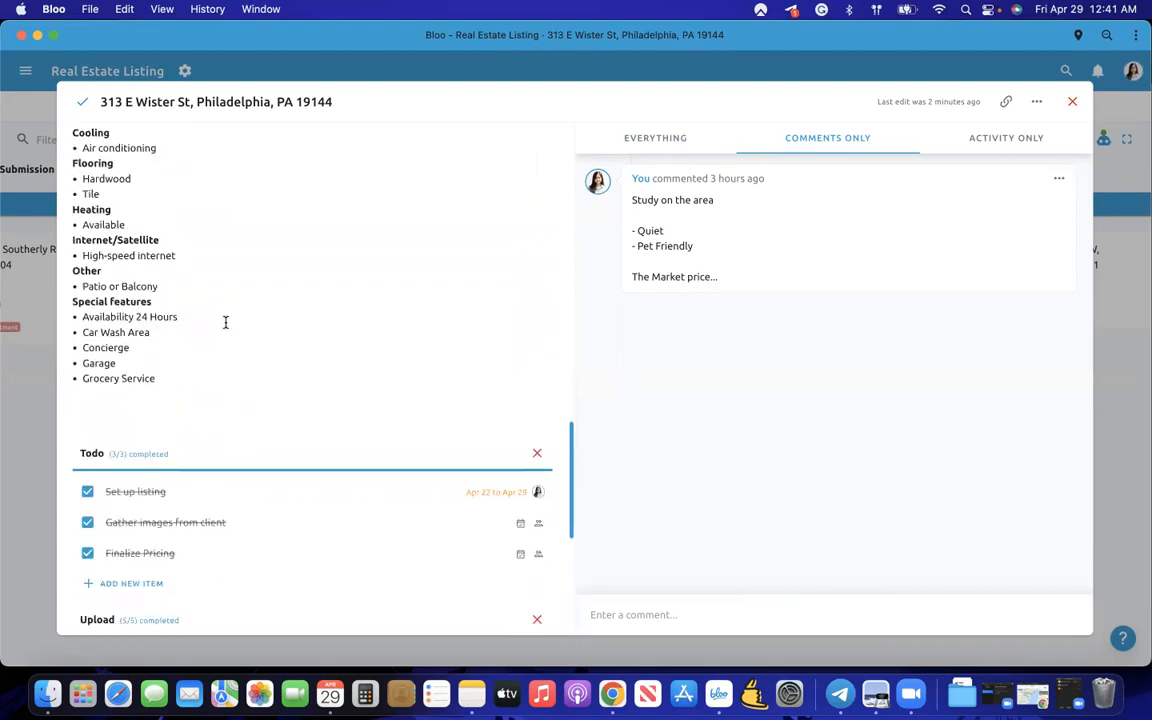
scroll(226, 322, "down", 5)
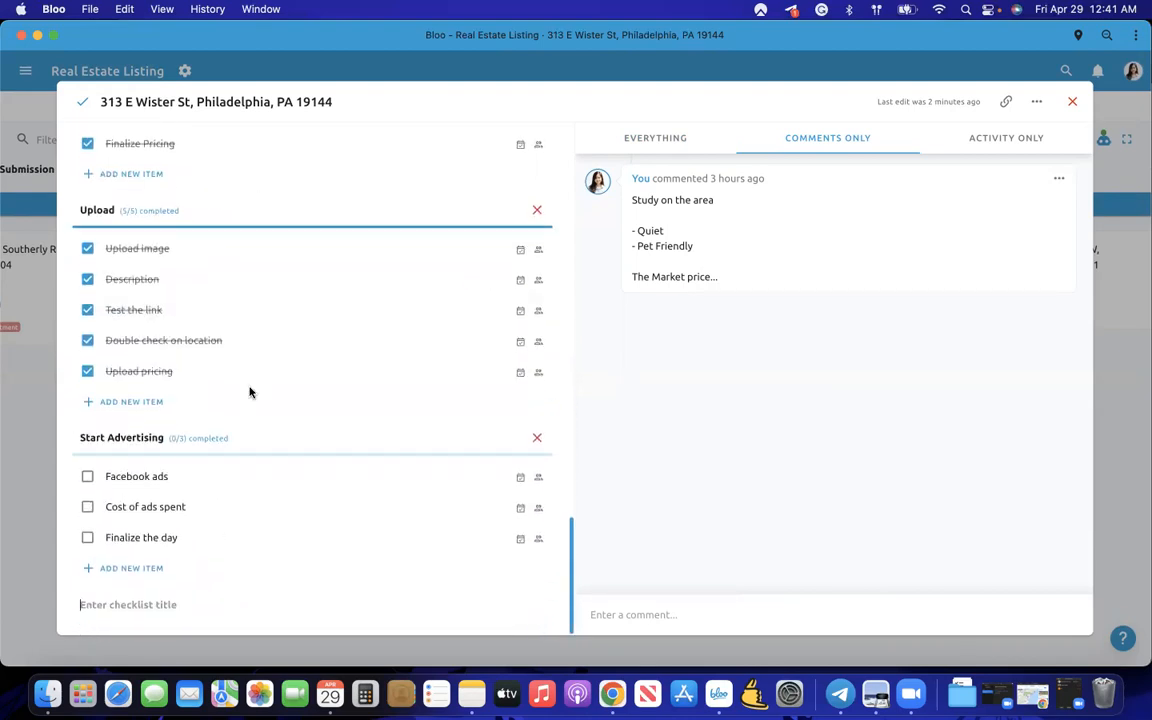
scroll(250, 392, "up", 2)
scroll(250, 392, "up", 1)
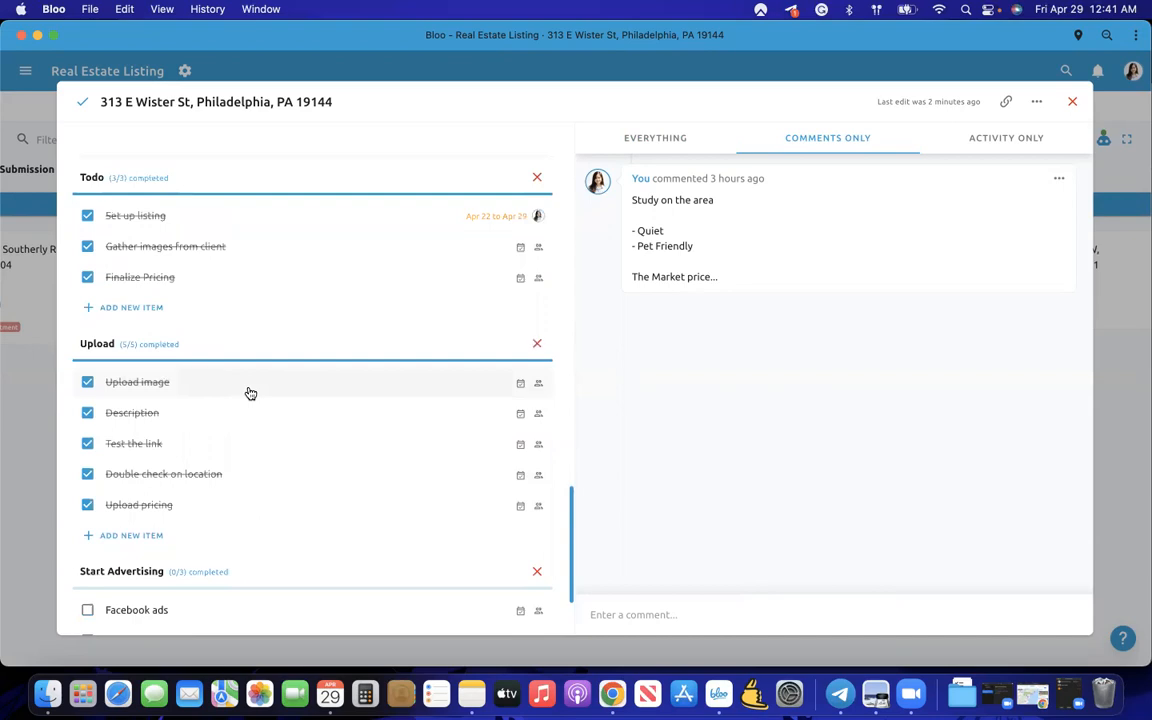
scroll(250, 393, "down", 3)
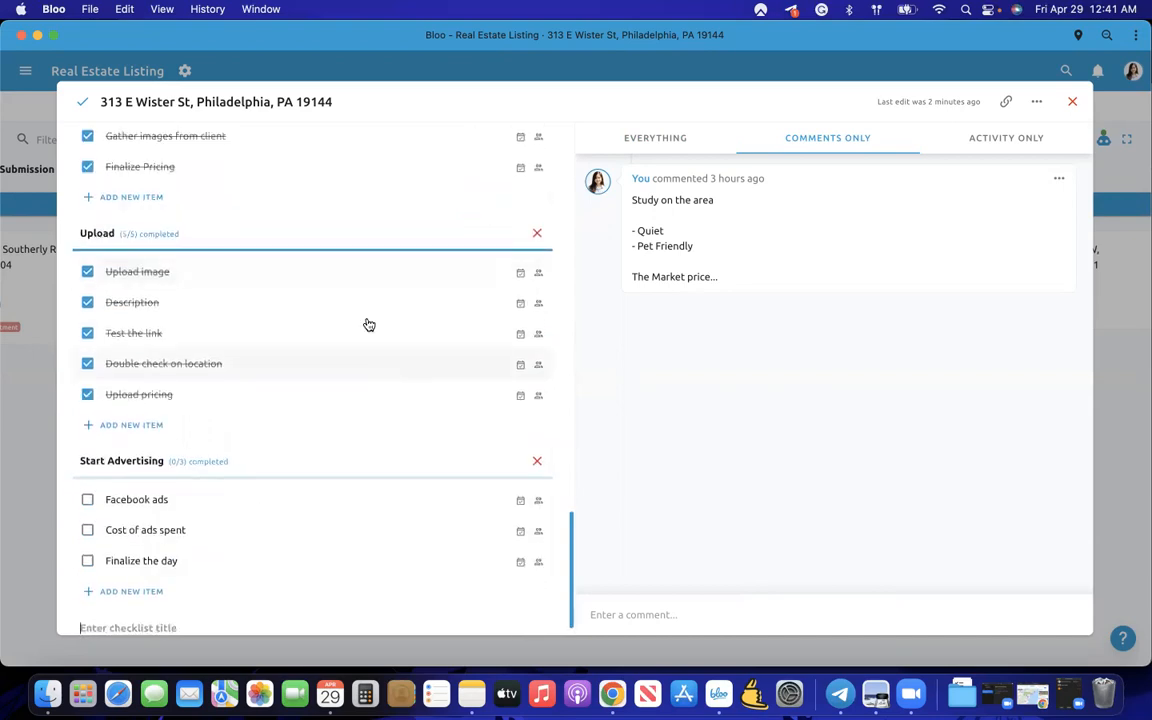
scroll(197, 211, "up", 1)
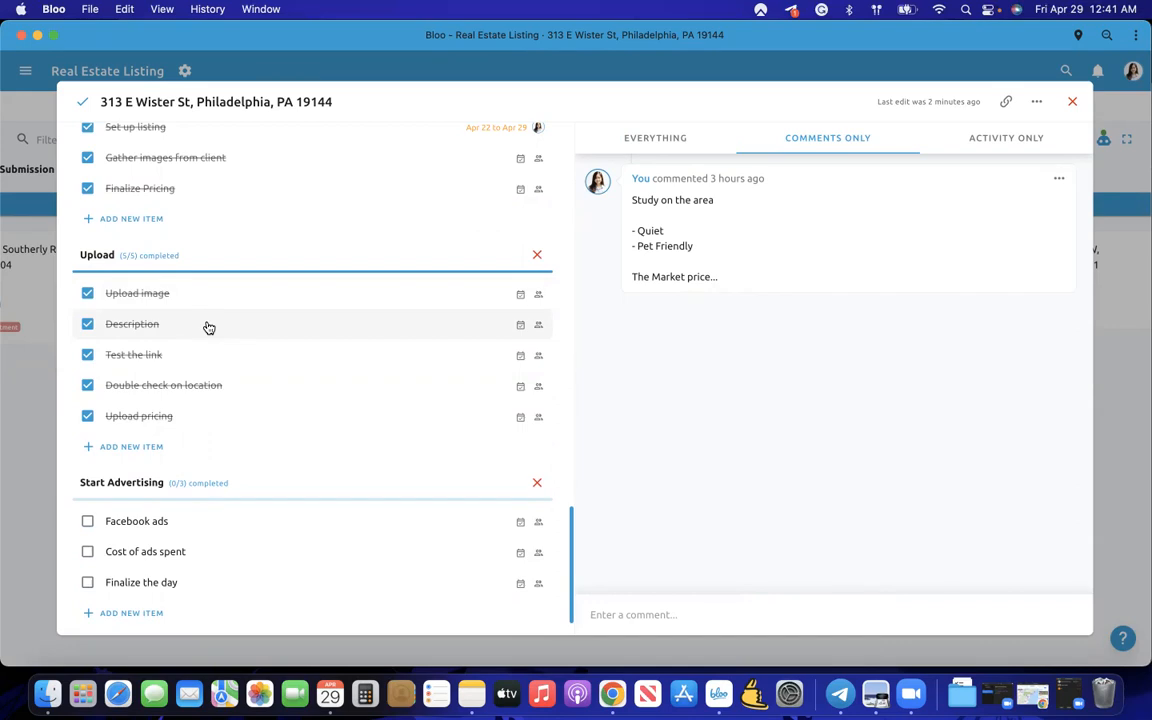
scroll(208, 328, "down", 2)
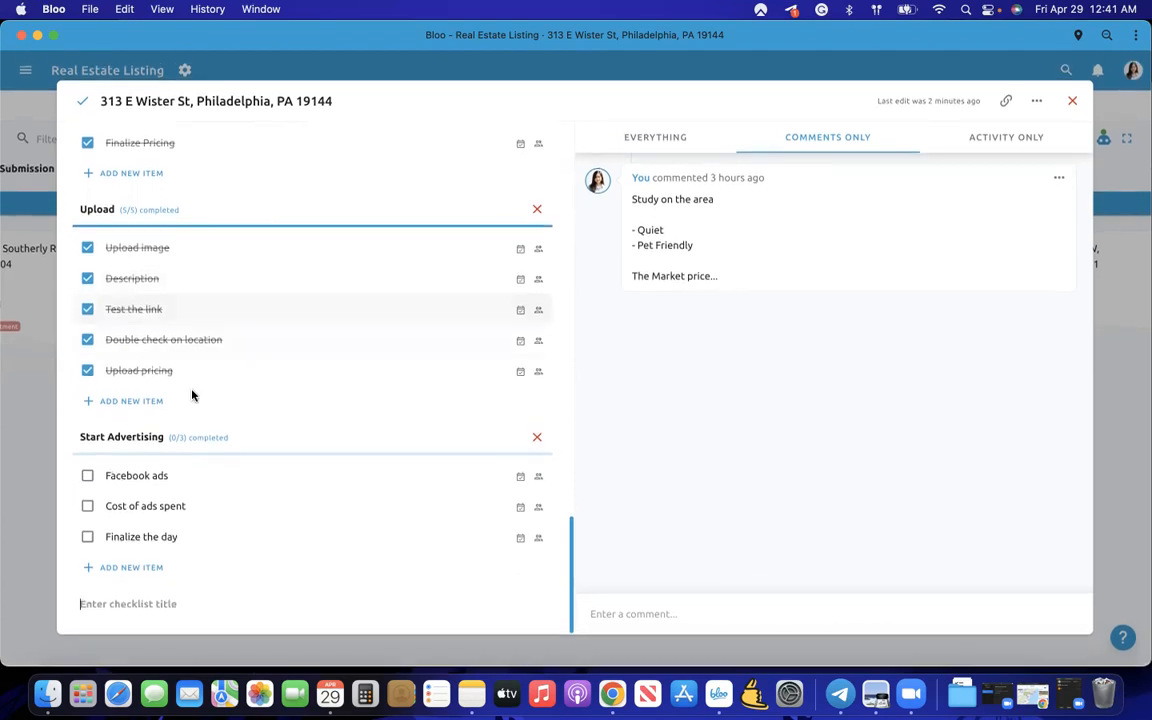
scroll(193, 393, "up", 5)
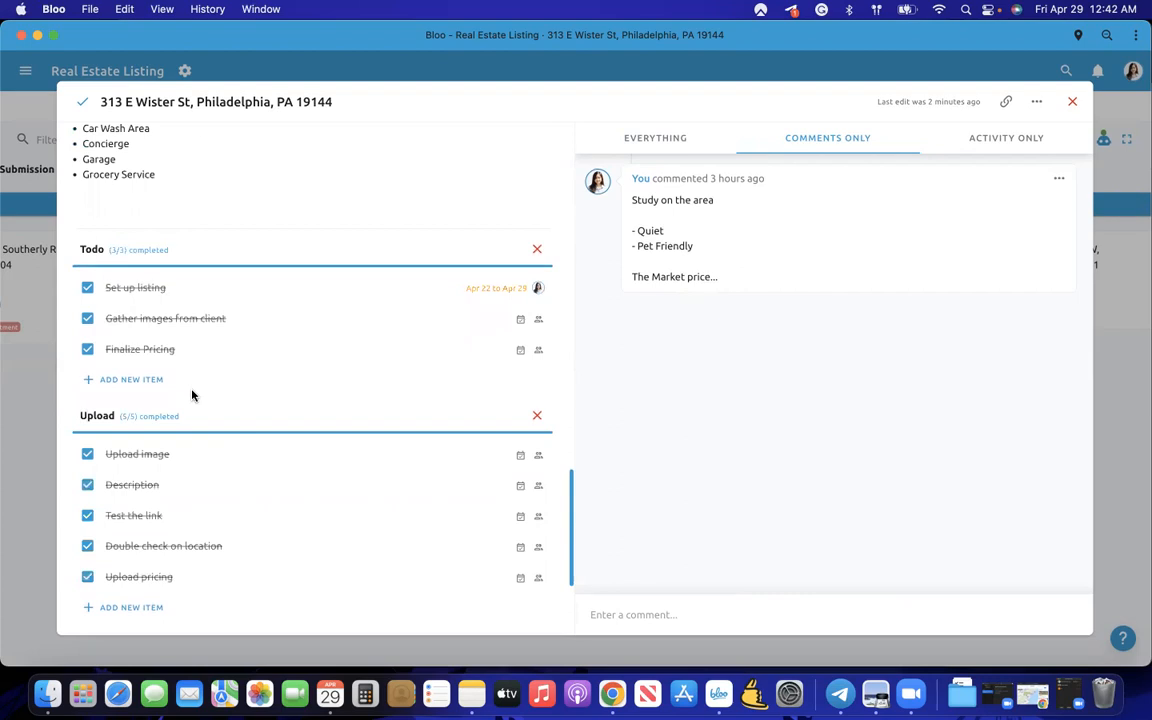
scroll(190, 400, "down", 4)
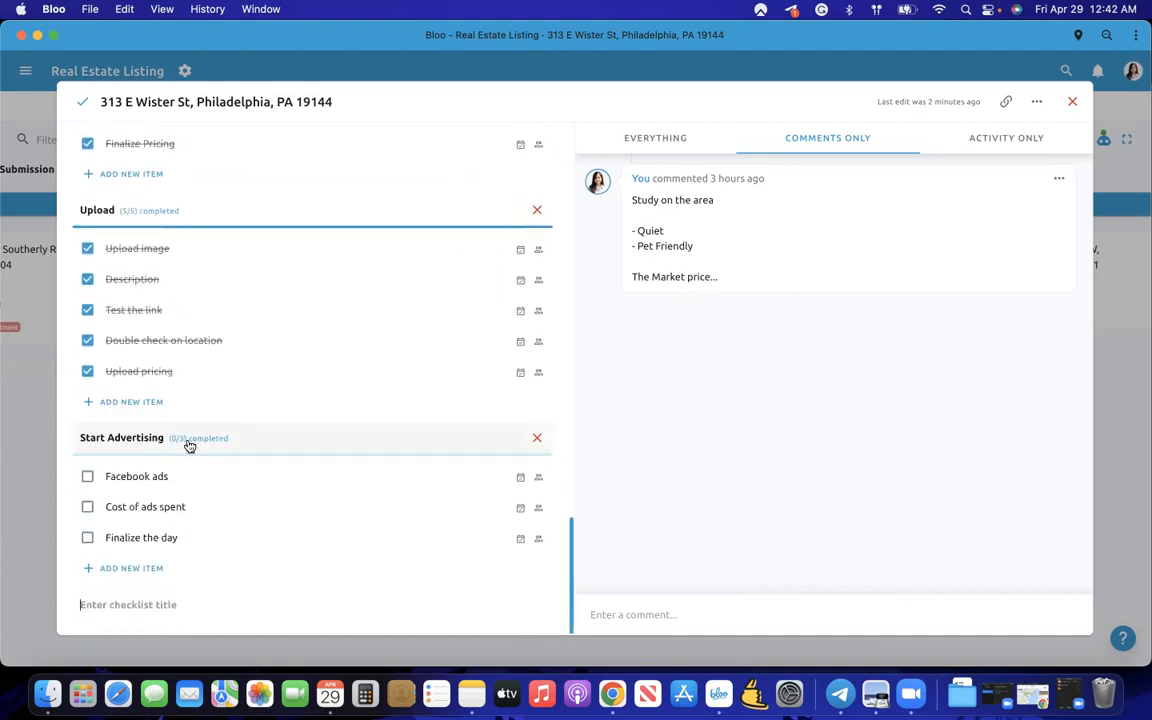
left_click(18, 522)
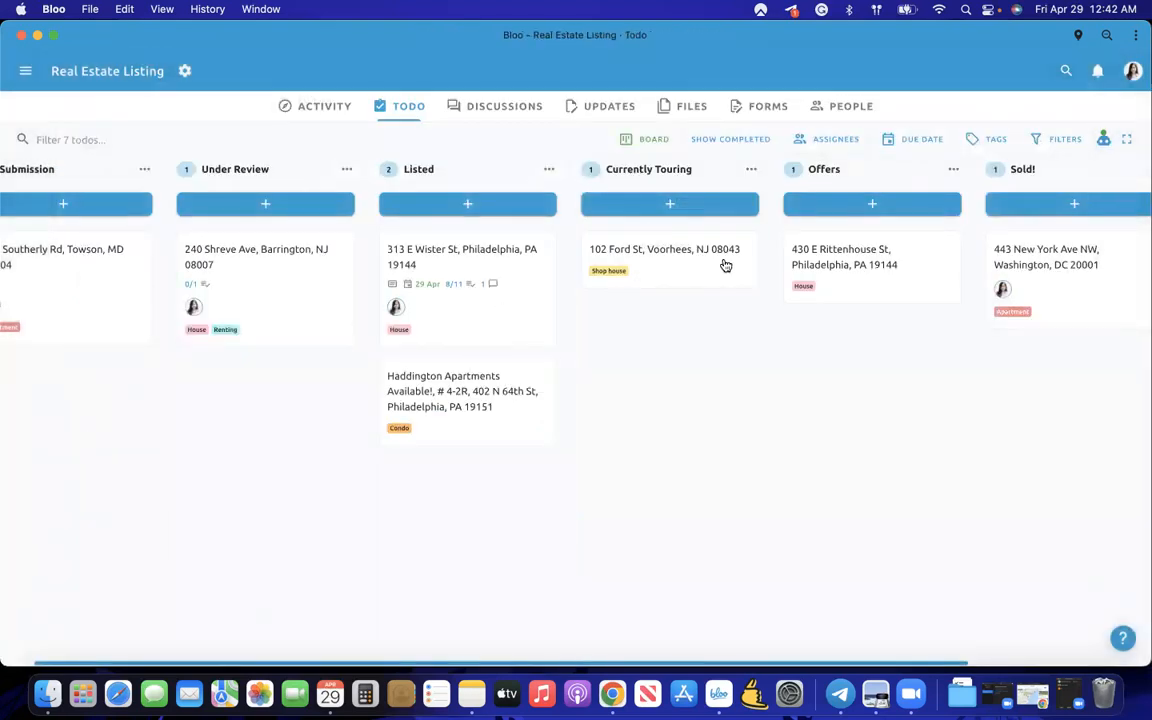
left_click(652, 261)
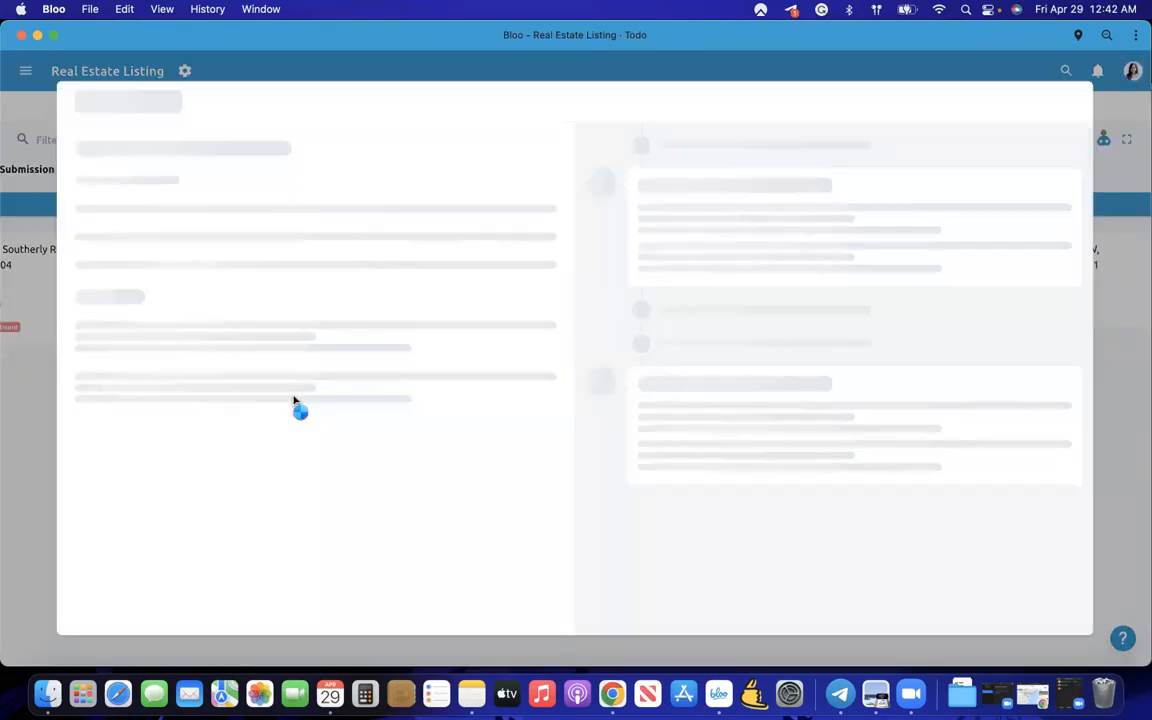
scroll(290, 410, "down", 3)
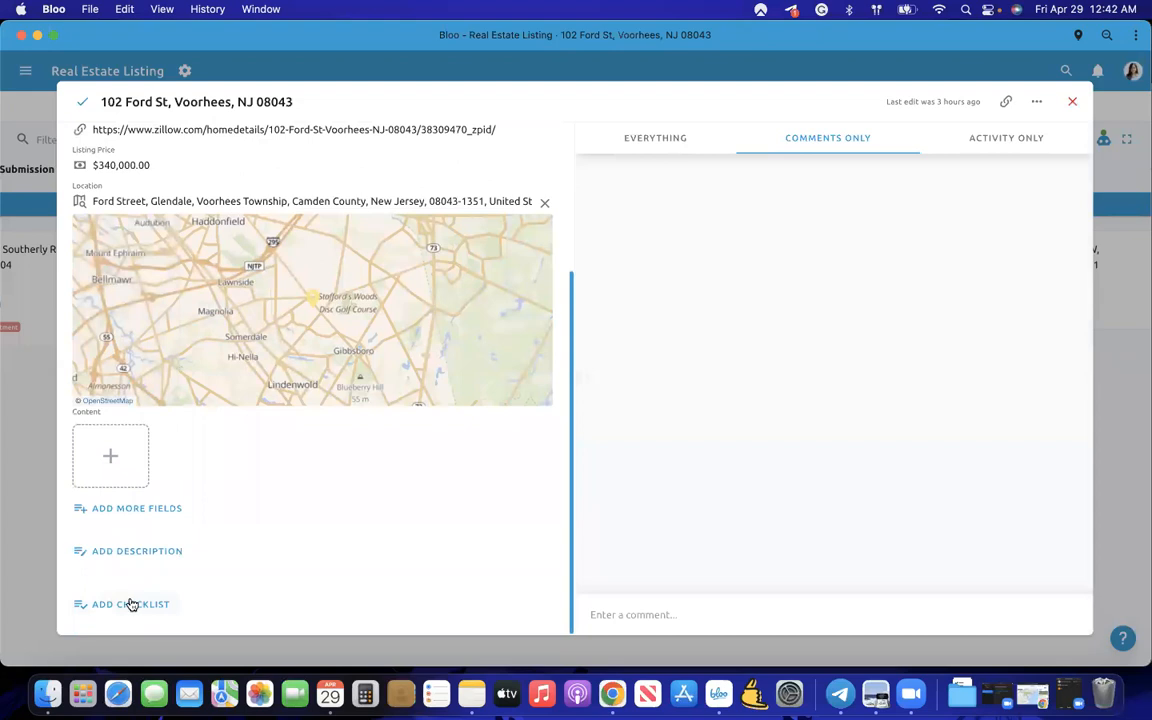
scroll(201, 466, "up", 4)
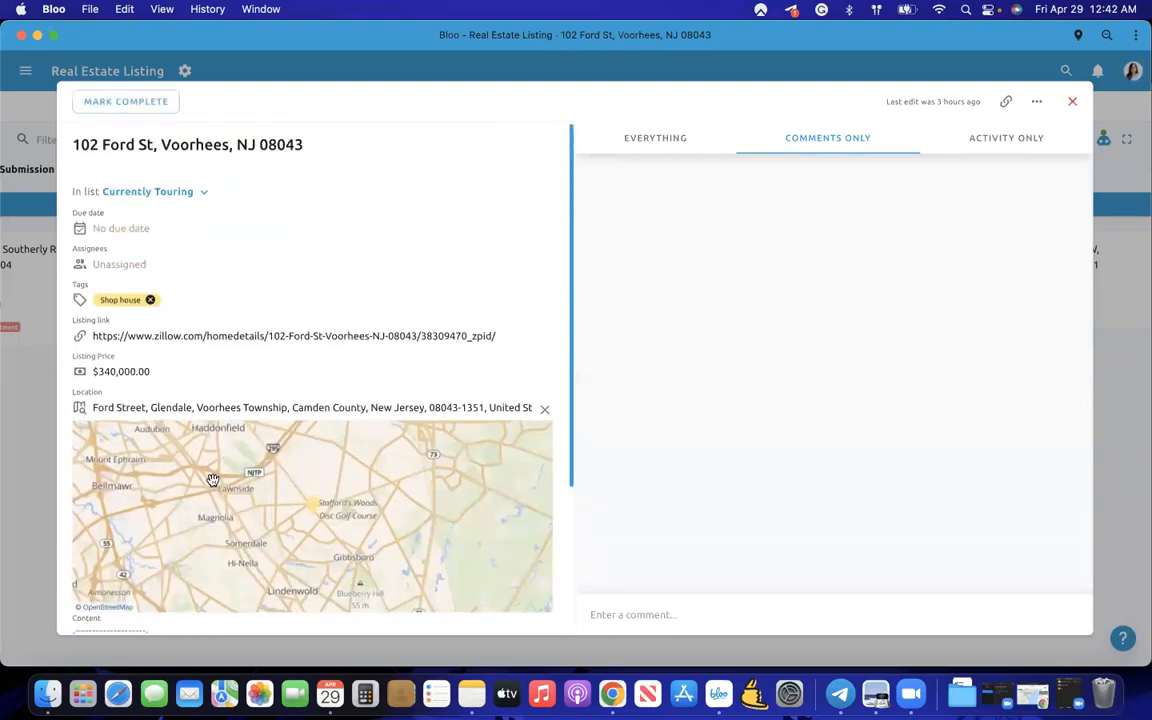
scroll(162, 616, "down", 5)
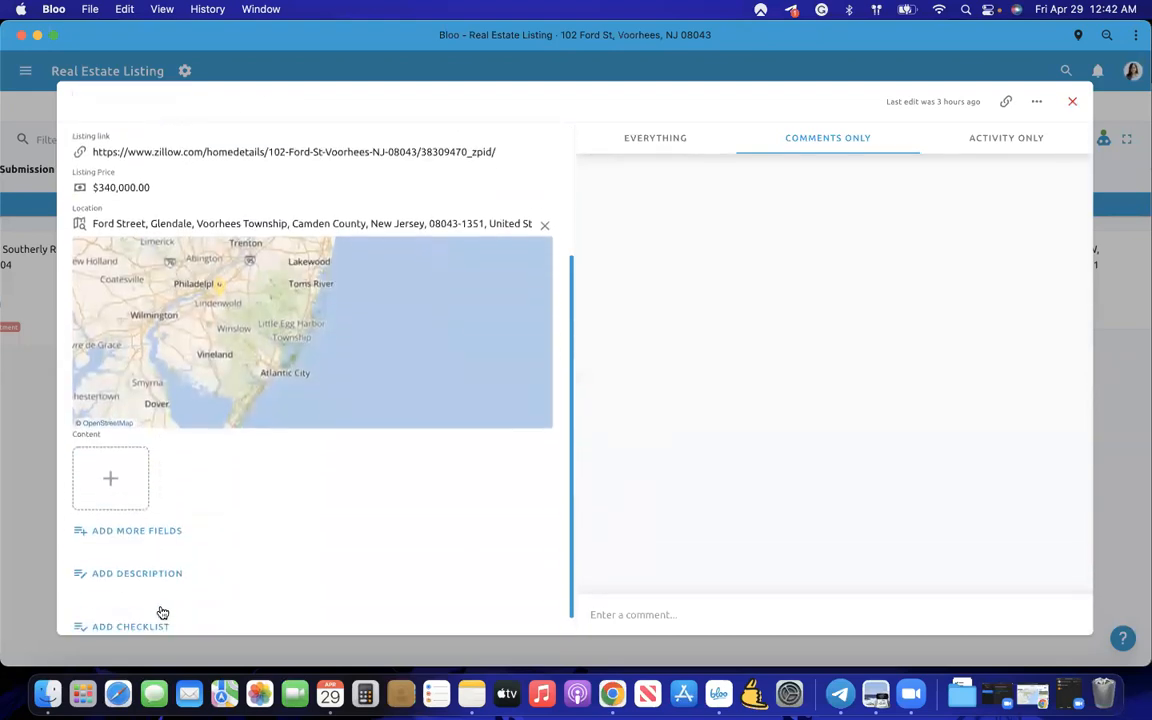
left_click(128, 606)
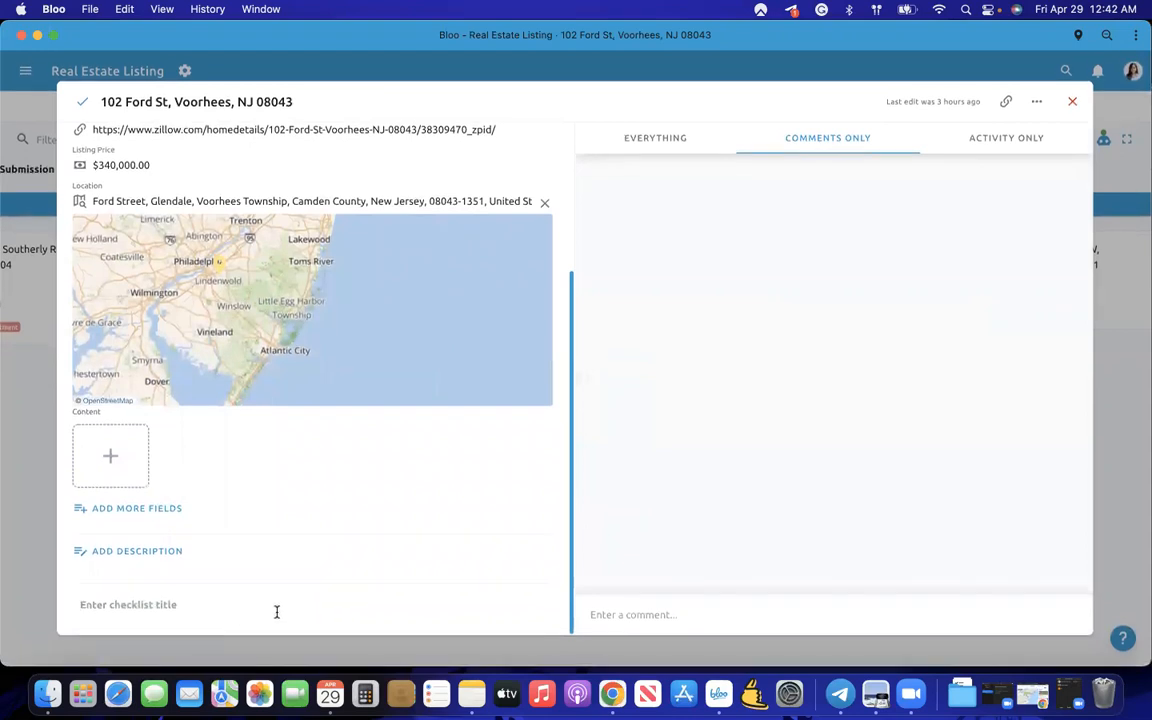
scroll(252, 591, "up", 4)
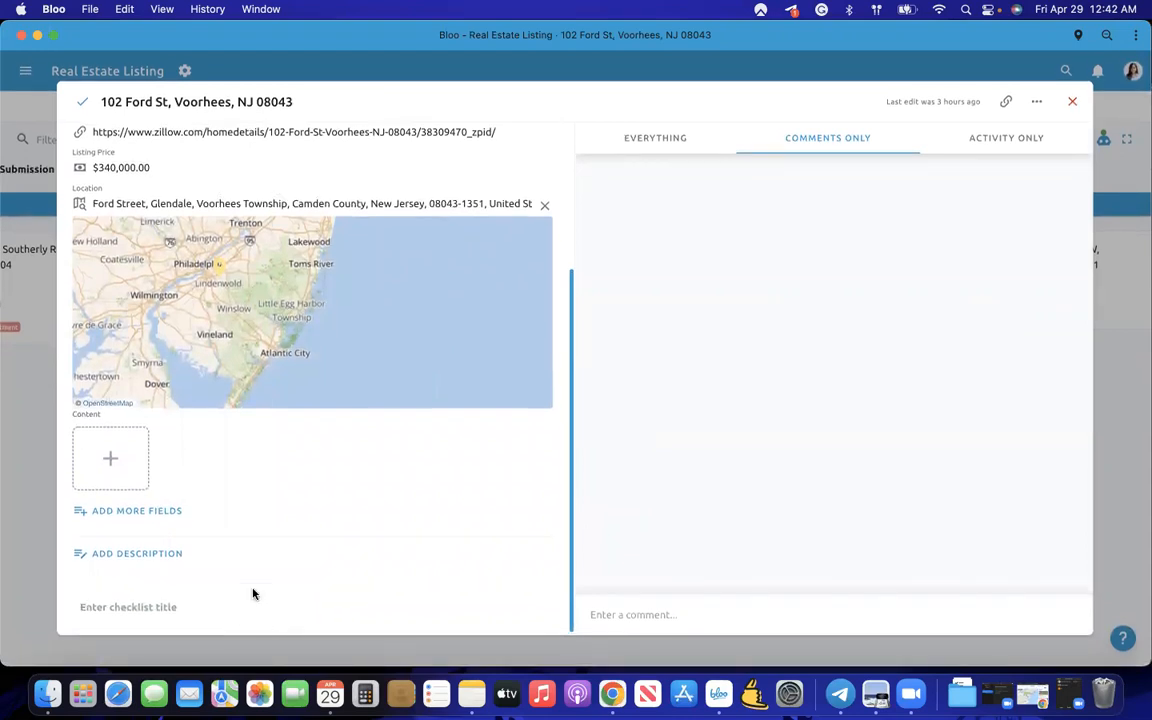
scroll(252, 594, "up", 2)
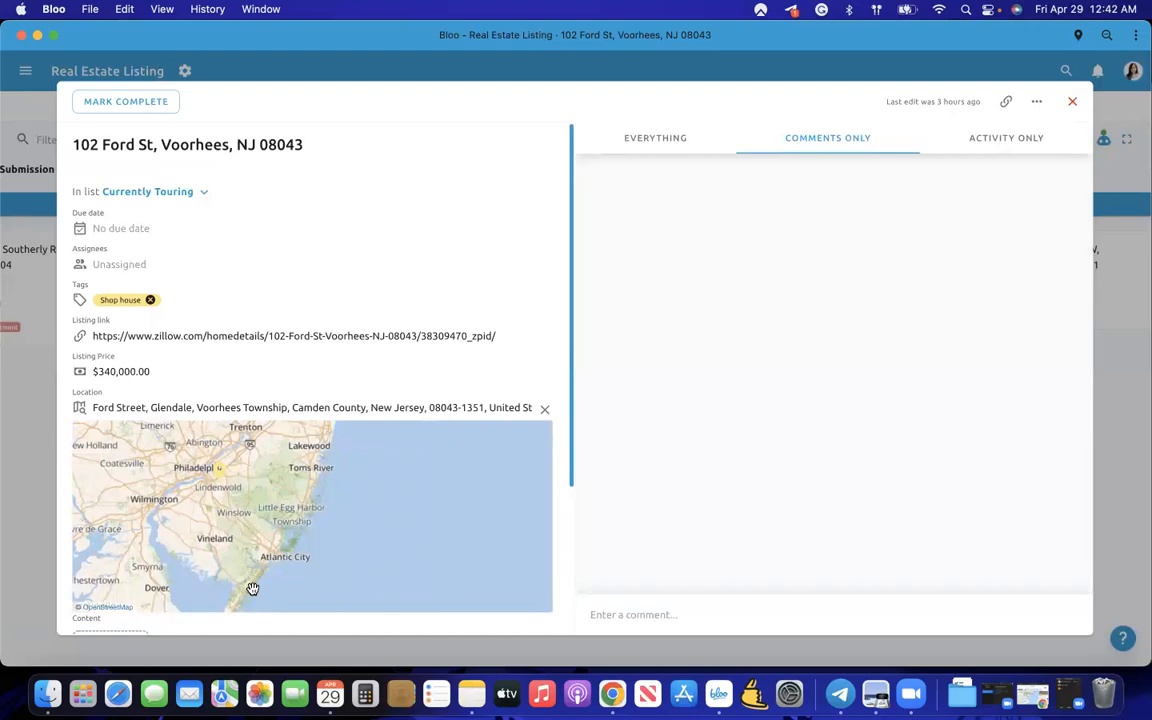
scroll(252, 589, "up", 5)
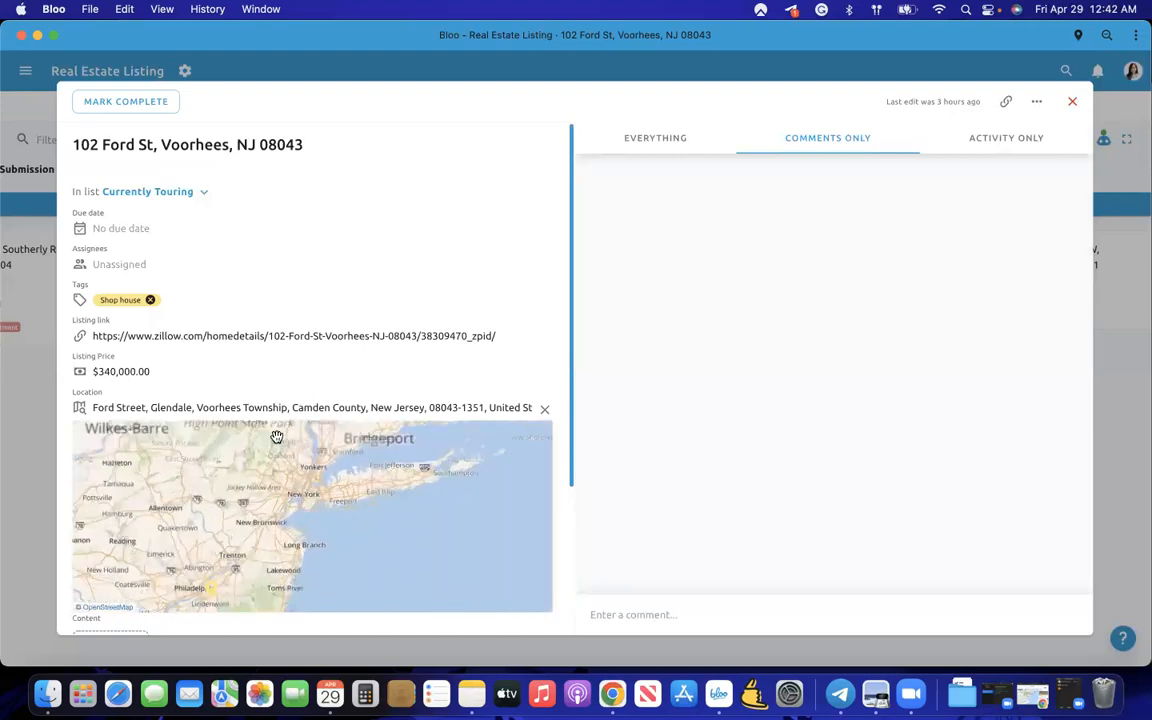
scroll(162, 594, "down", 3)
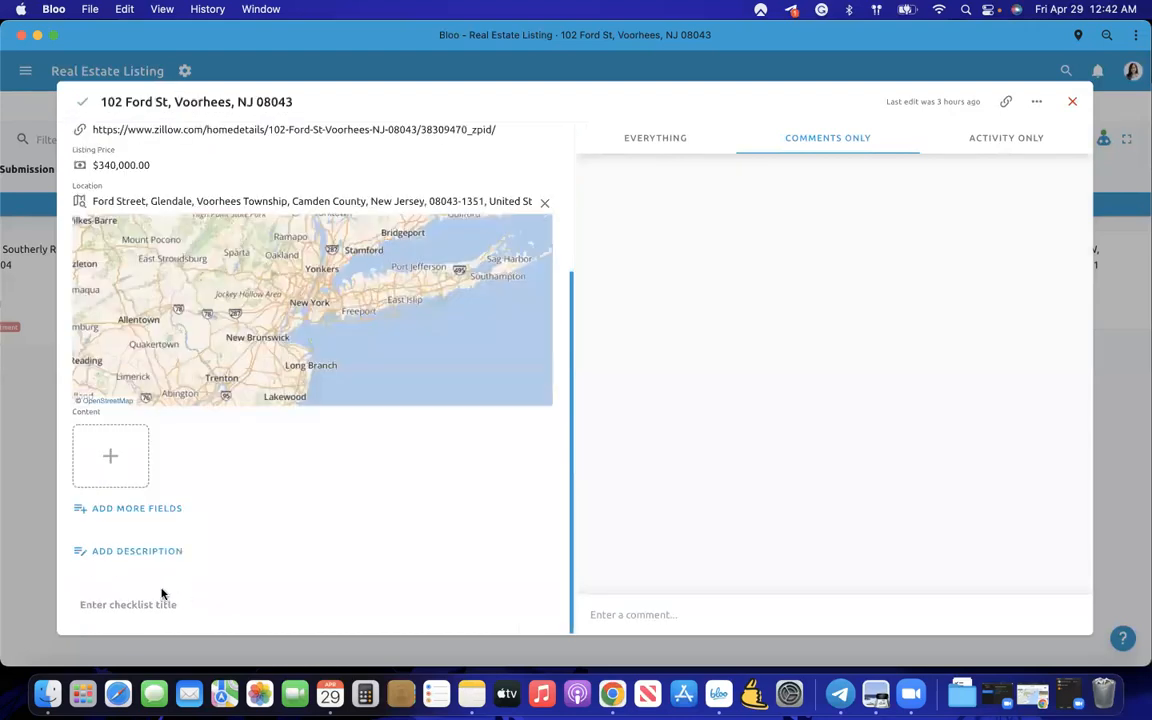
left_click(22, 472)
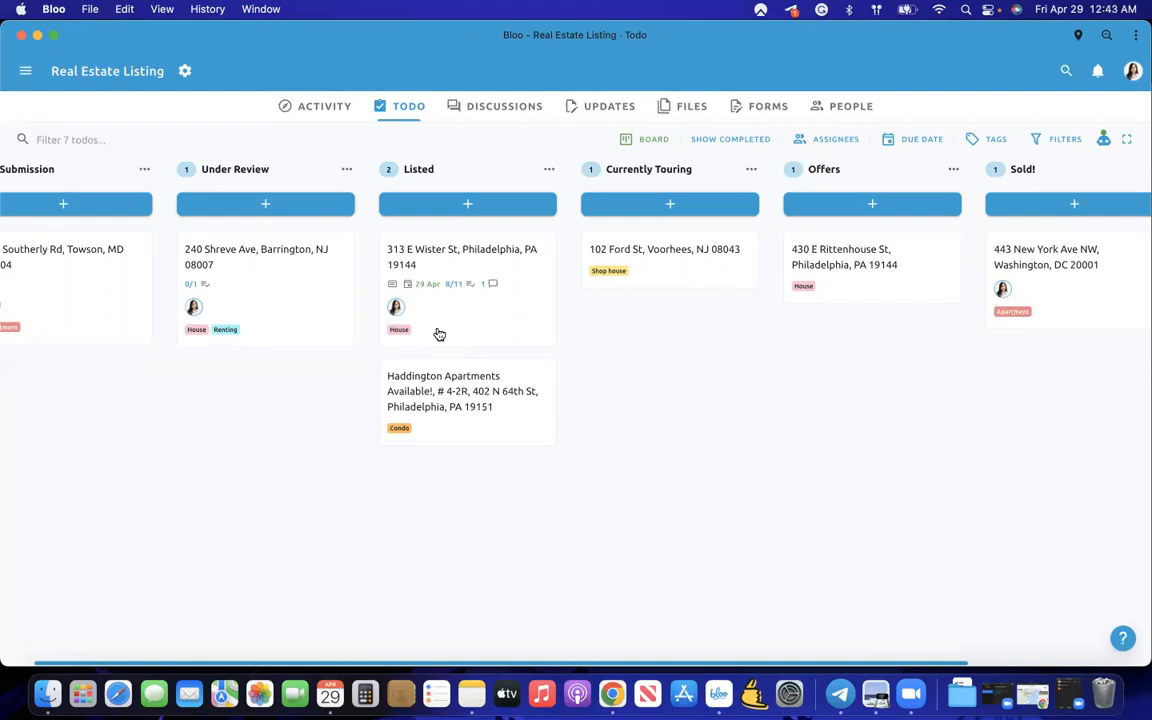
left_click(511, 313)
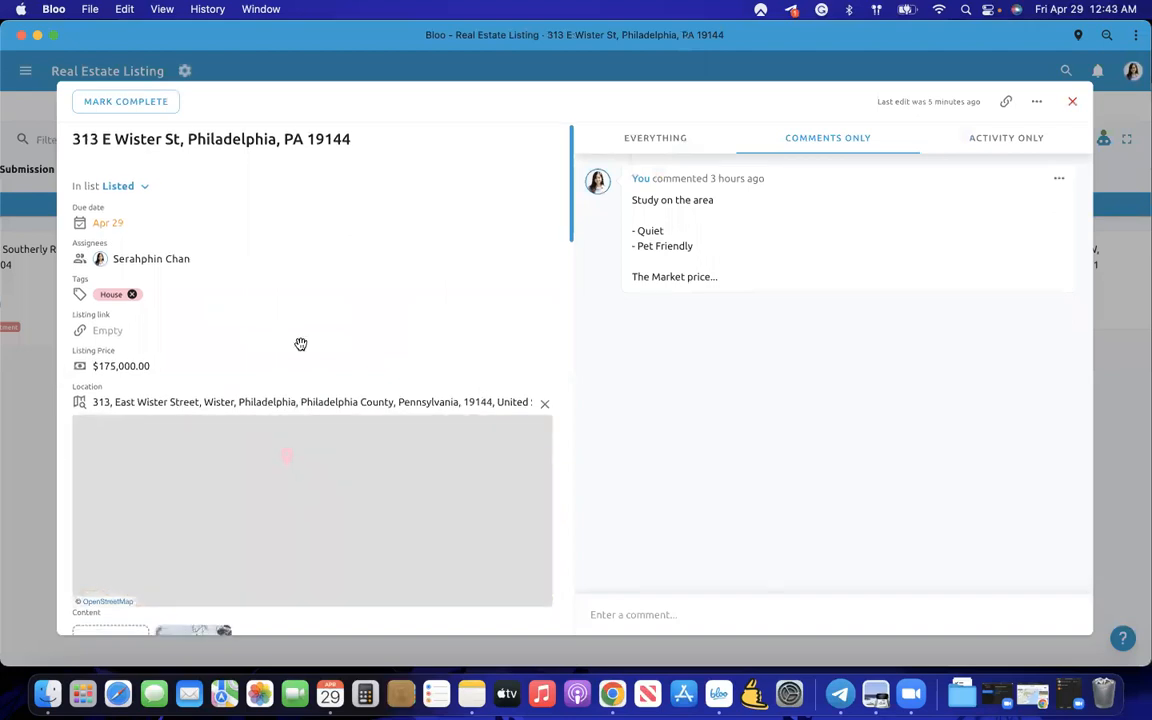
scroll(300, 344, "down", 10)
scroll(300, 344, "down", 15)
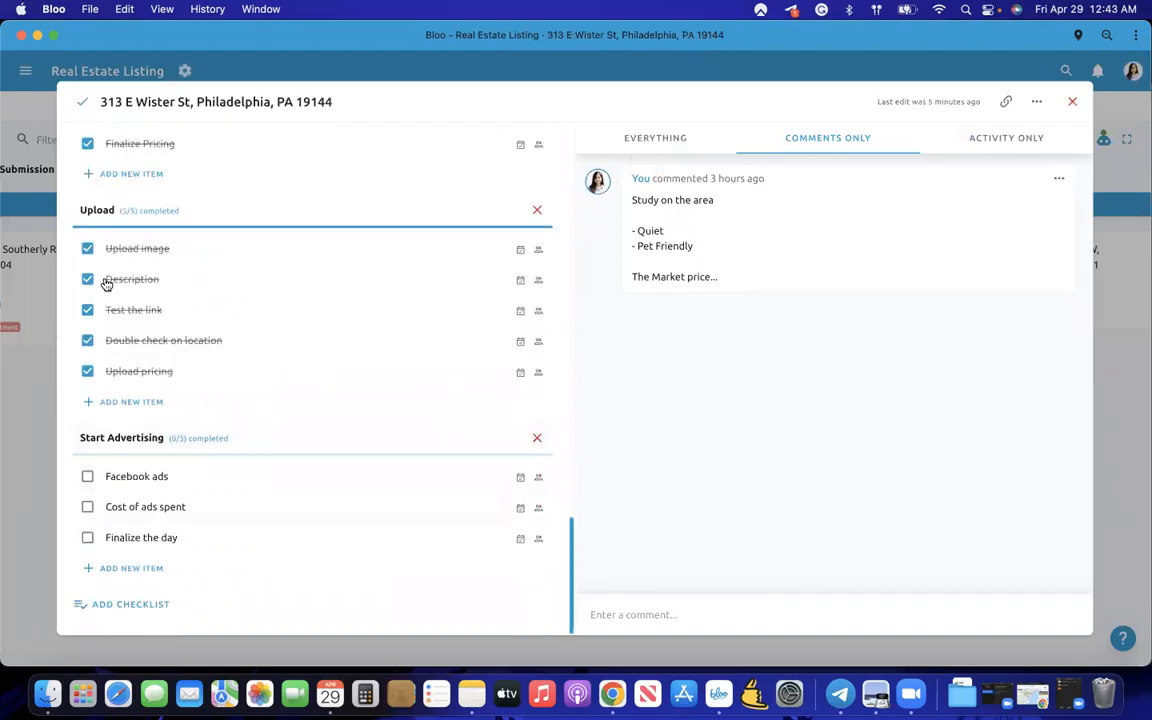
left_click(26, 424)
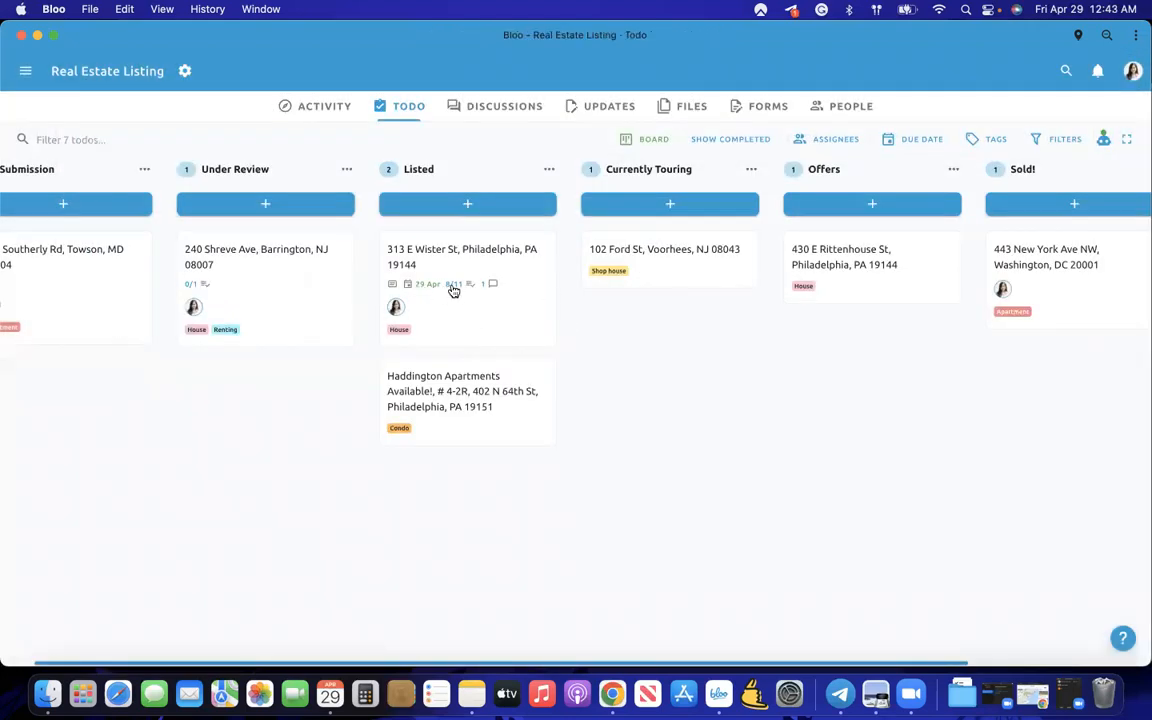
left_click(479, 329)
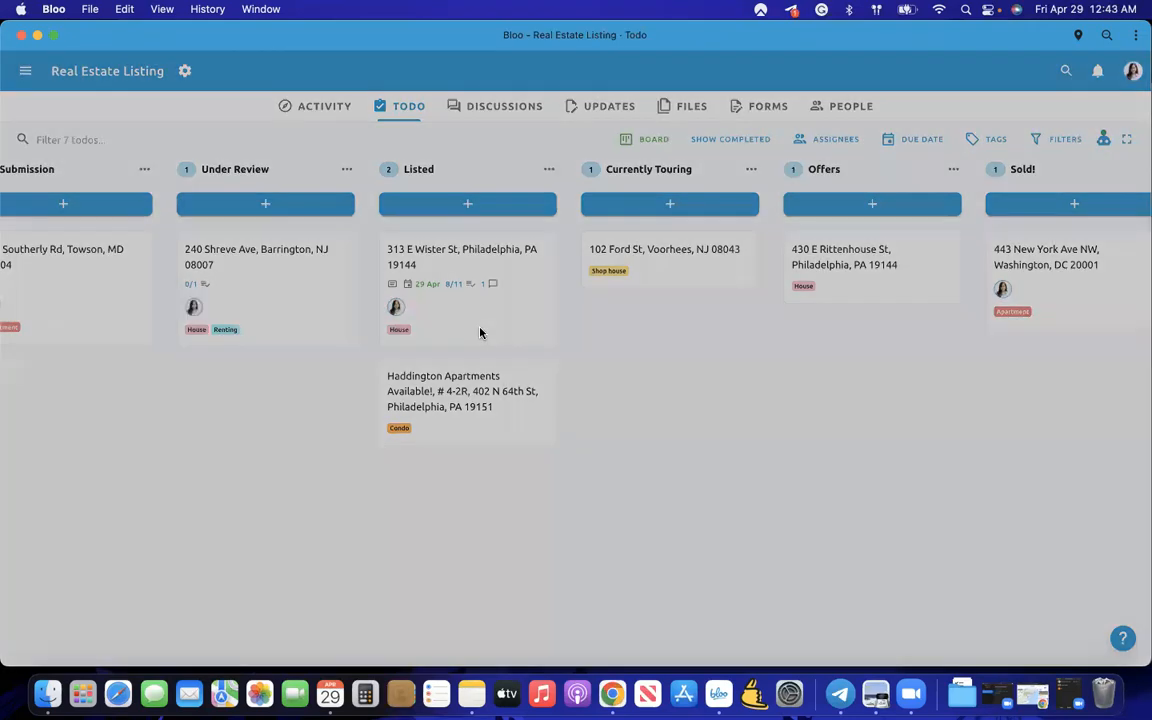
scroll(479, 328, "down", 5)
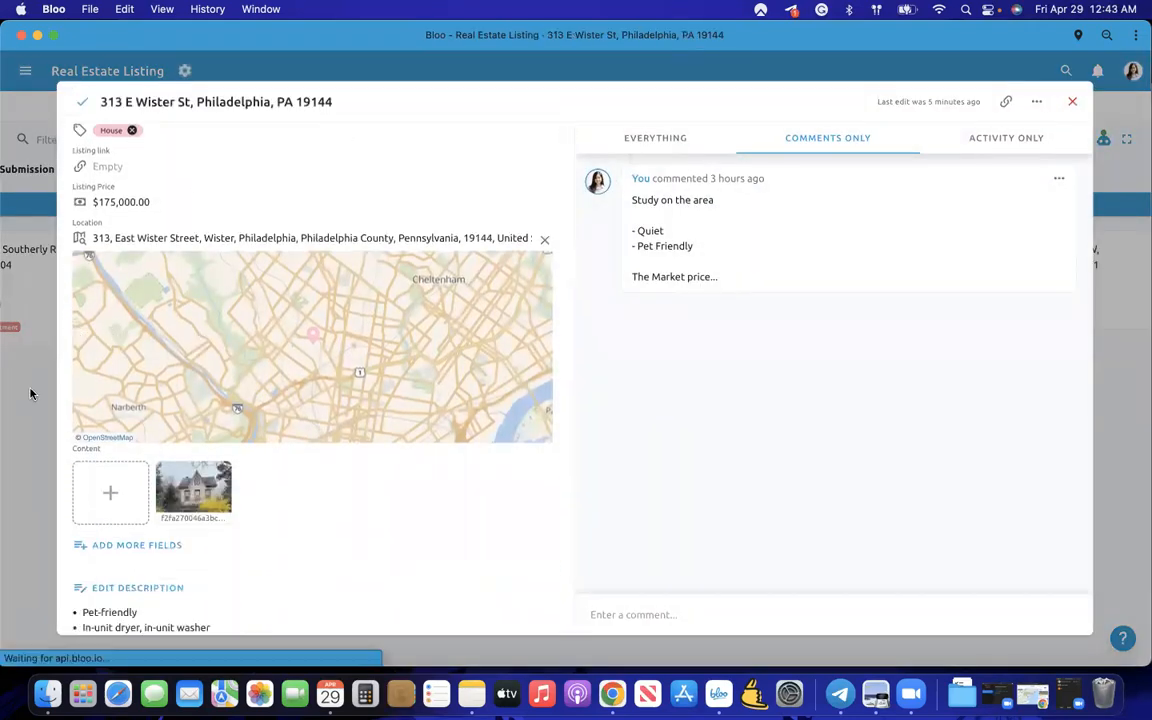
left_click(31, 393)
left_click(1102, 139)
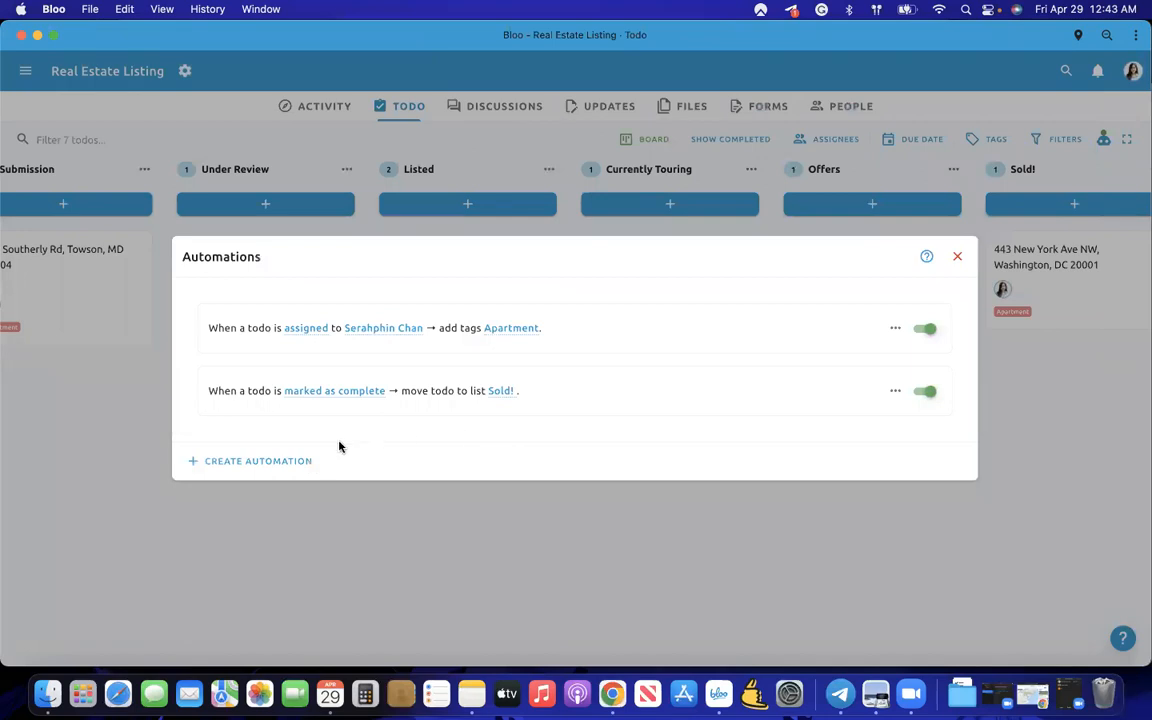
- Create a rule: when all checklist items are complete, move the todo to Currently Touring
left_click(300, 462)
left_click(398, 355)
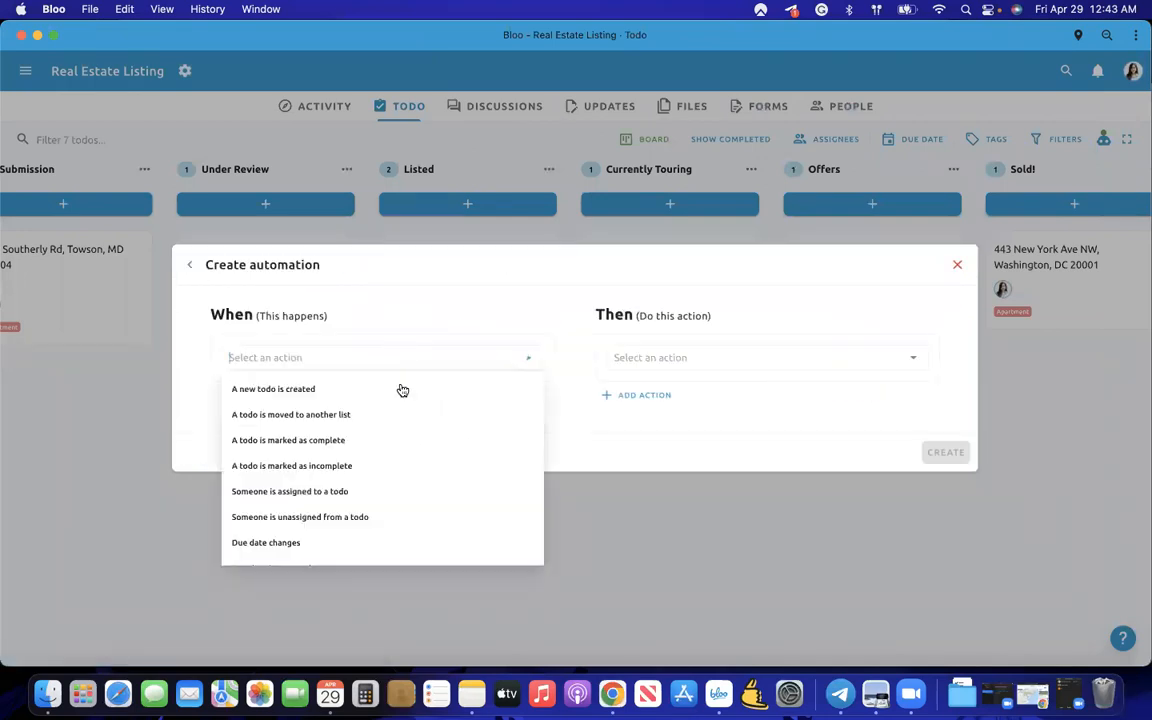
scroll(375, 504, "down", 5)
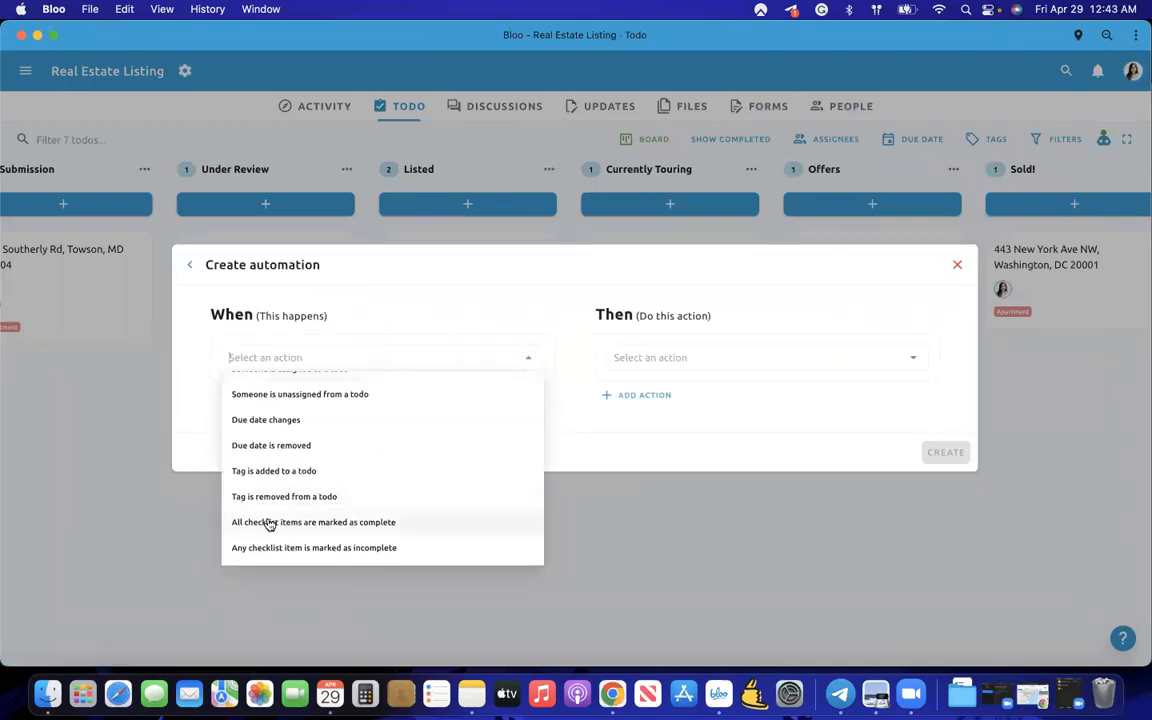
left_click(318, 523)
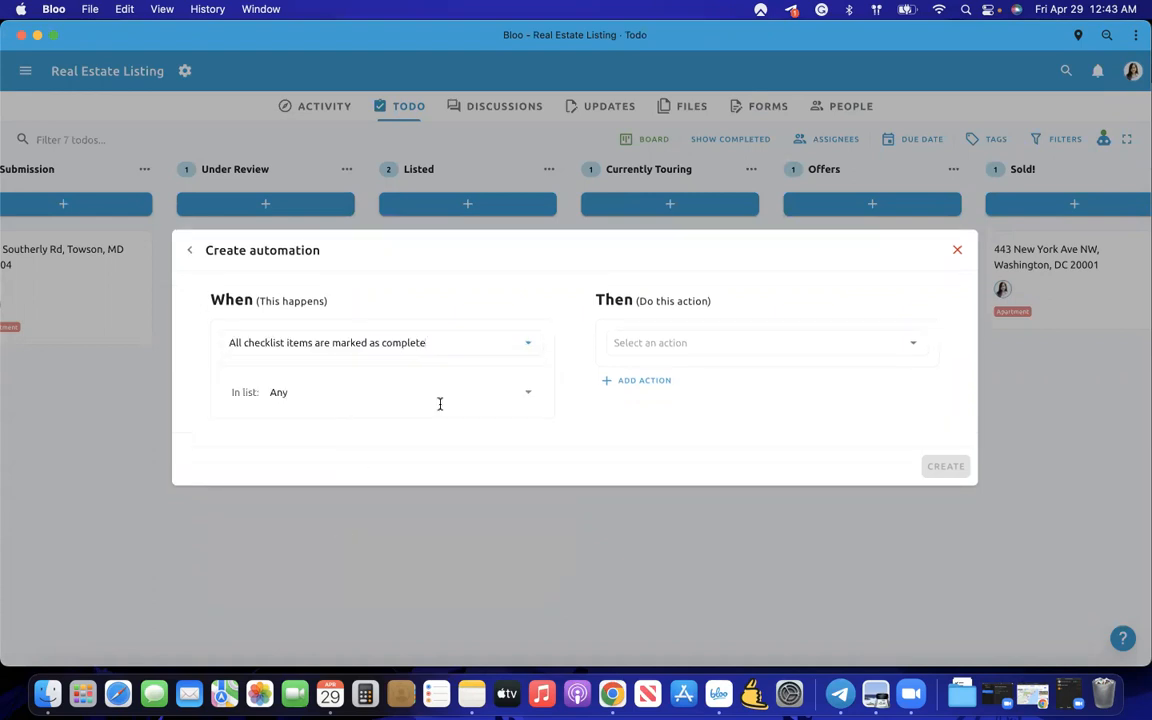
left_click(657, 344)
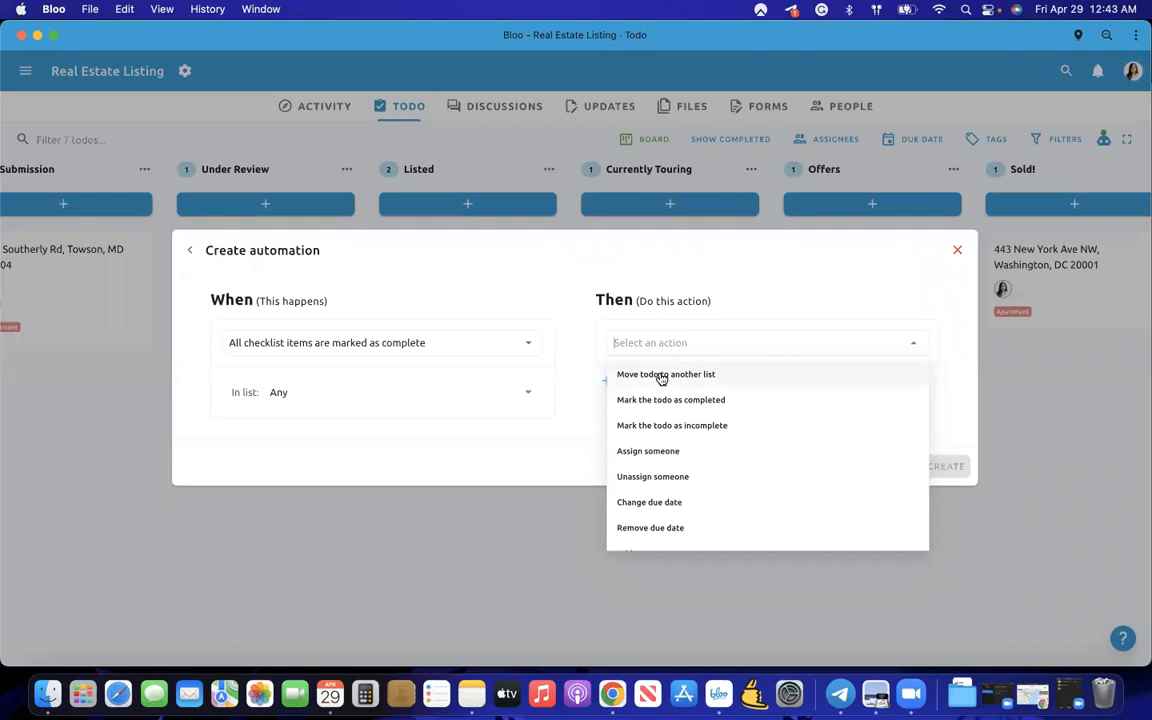
left_click(661, 376)
left_click(678, 351)
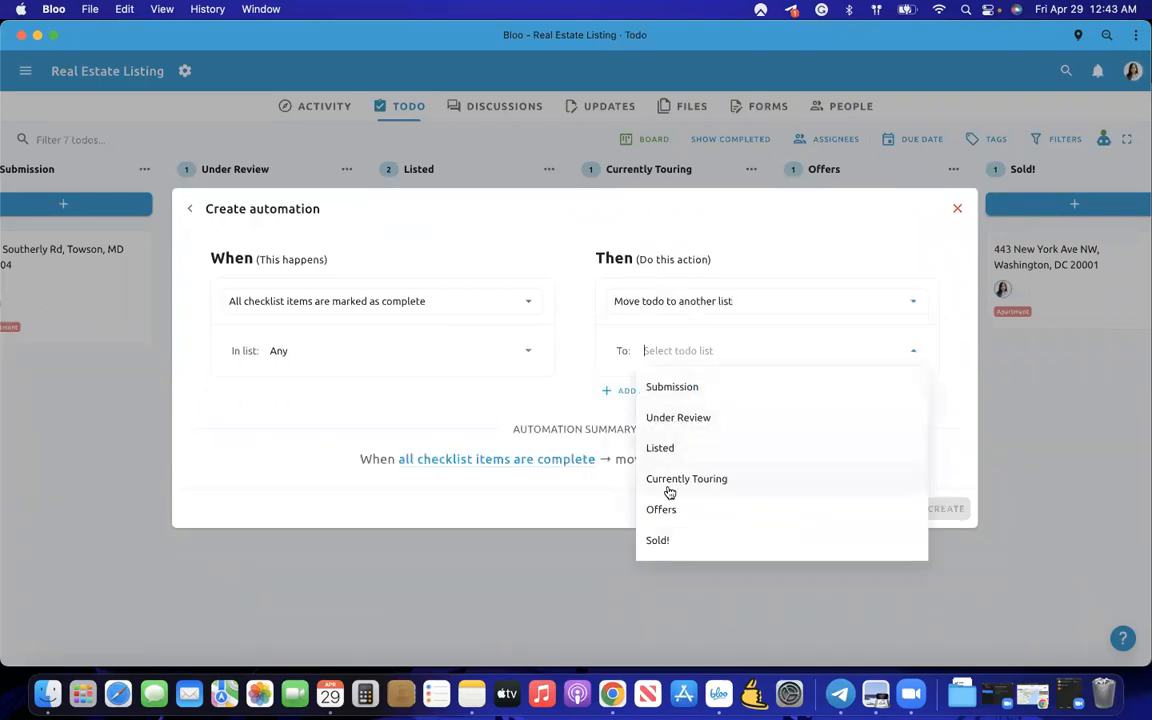
left_click(700, 481)
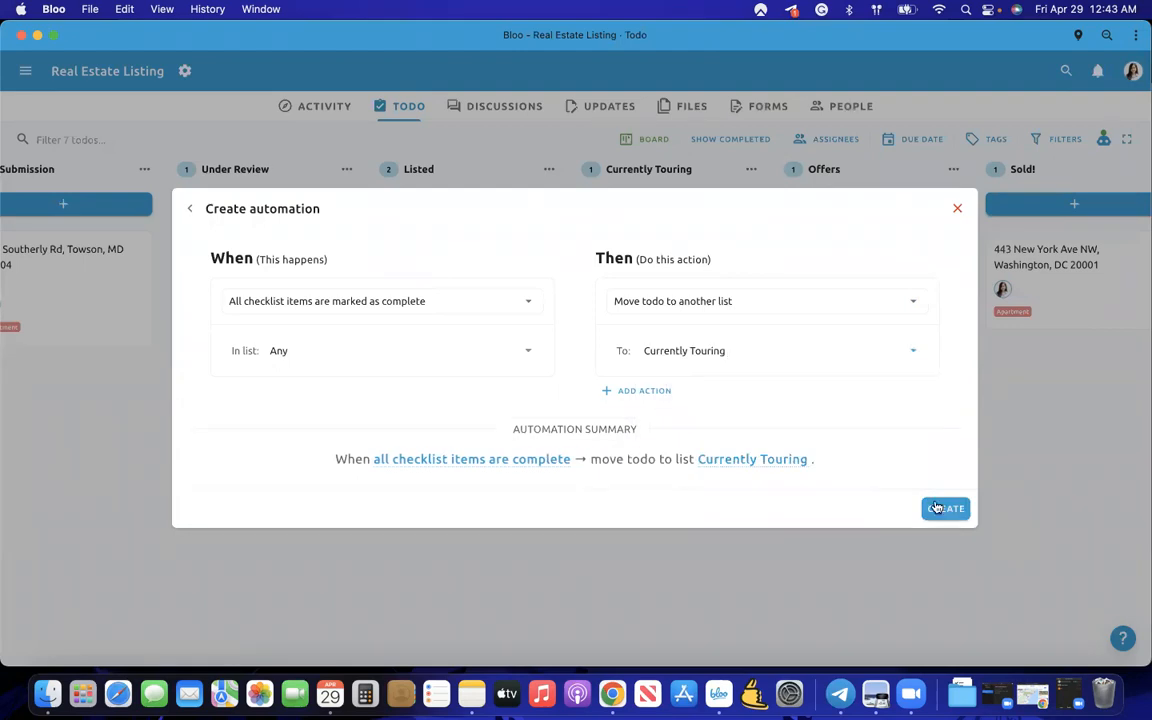
left_click(926, 508)
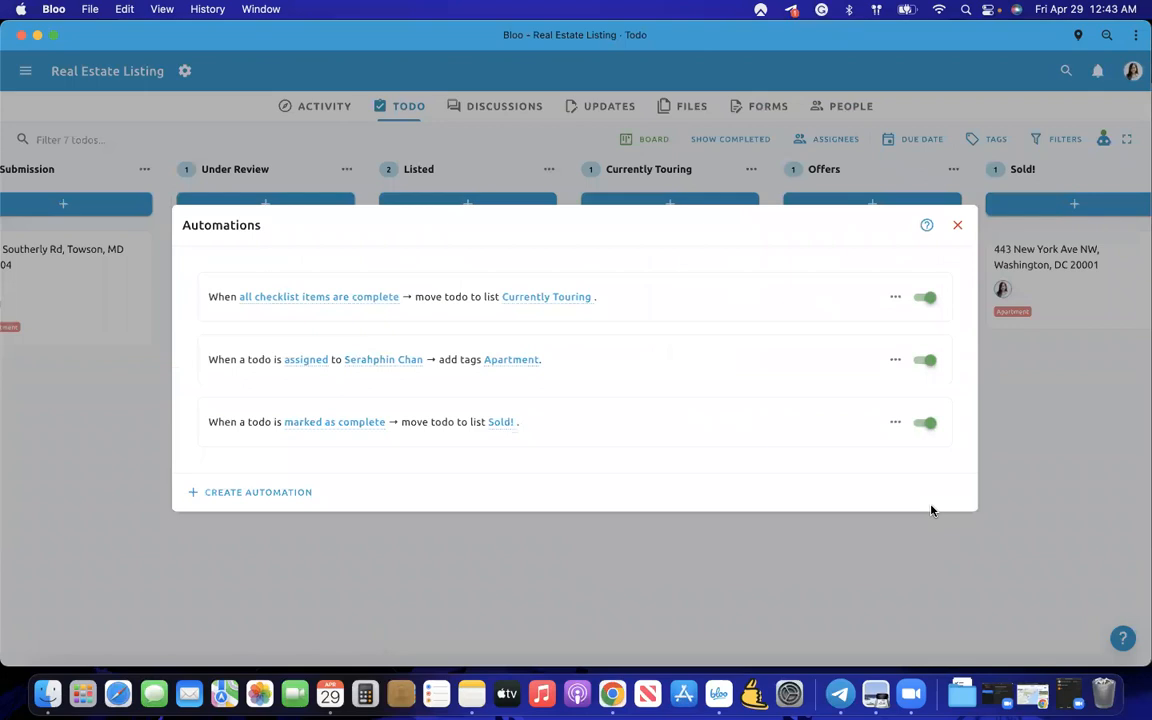
left_click(154, 392)
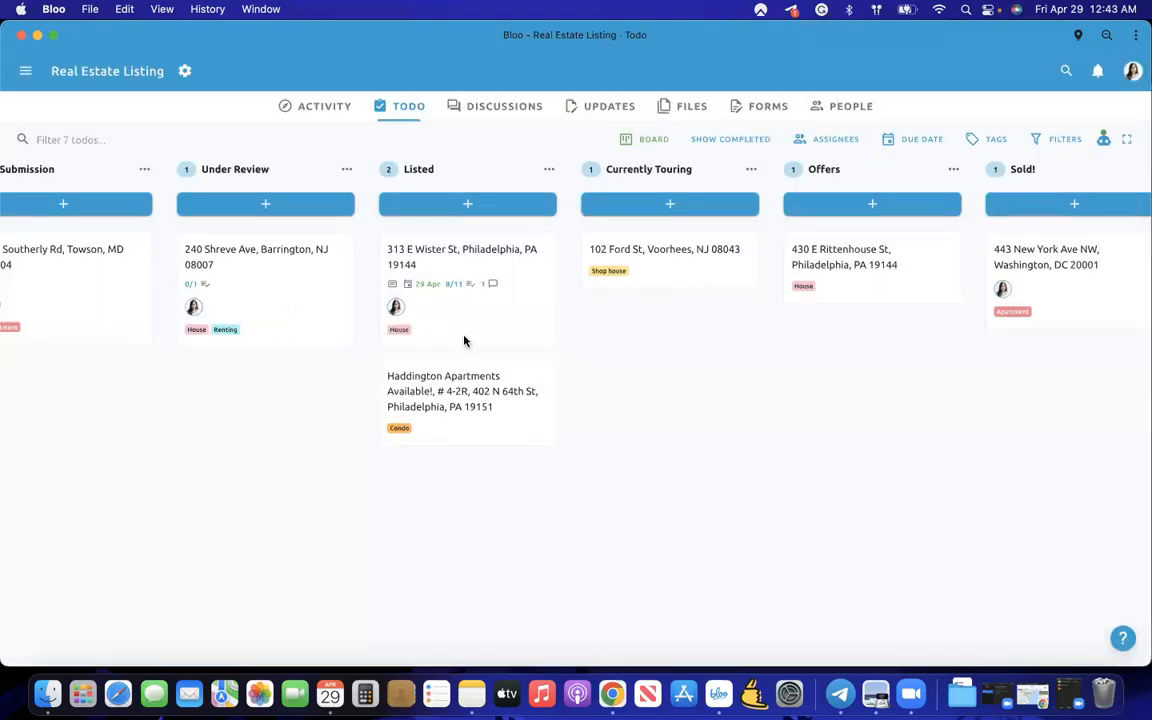
left_click(464, 337)
scroll(401, 328, "down", 5)
scroll(401, 328, "down", 15)
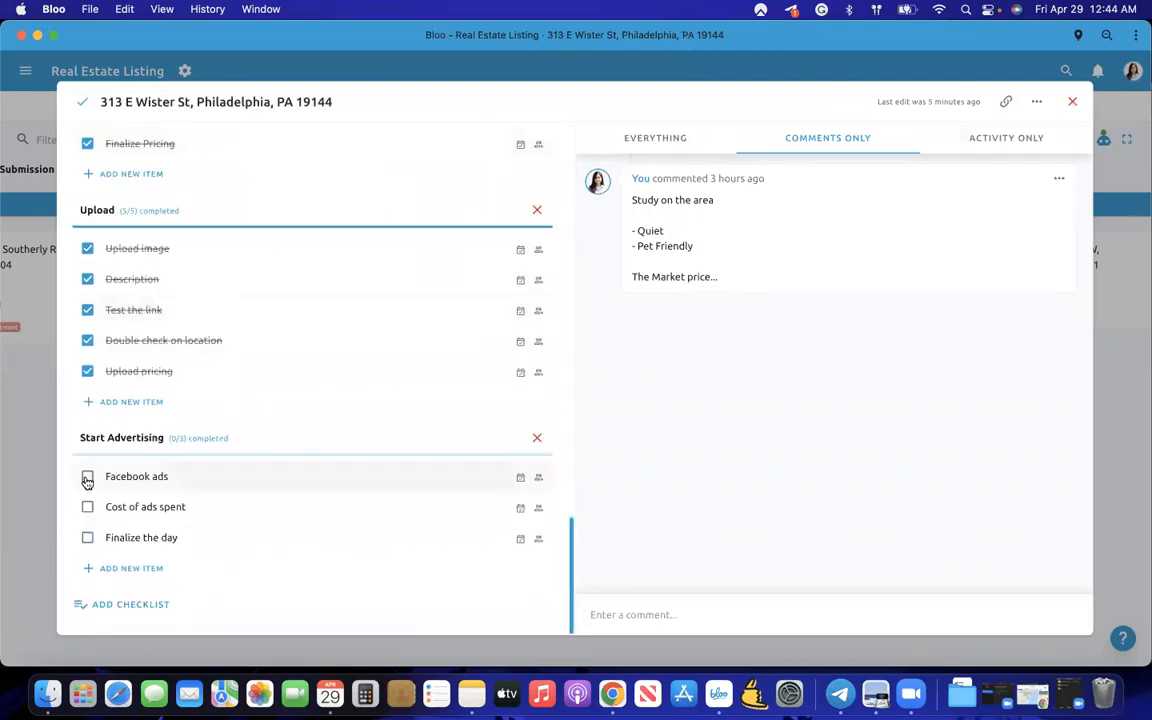
left_click(87, 479)
left_click(87, 507)
left_click(87, 538)
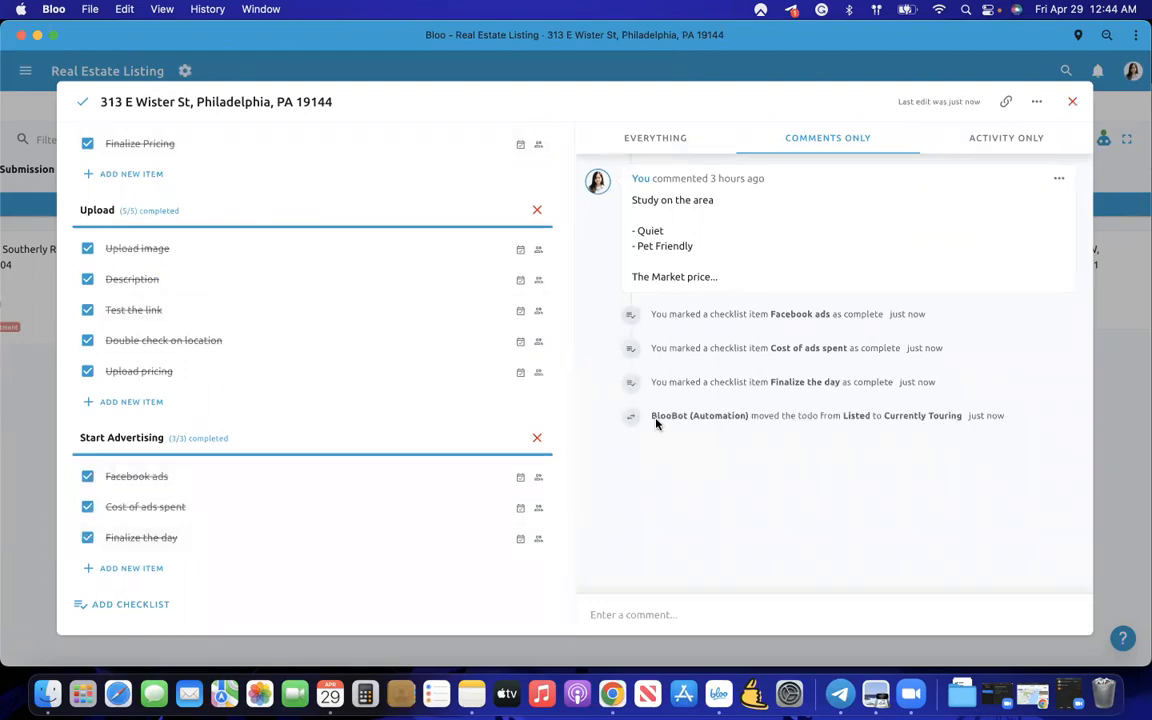
left_click_drag(653, 415, 972, 420)
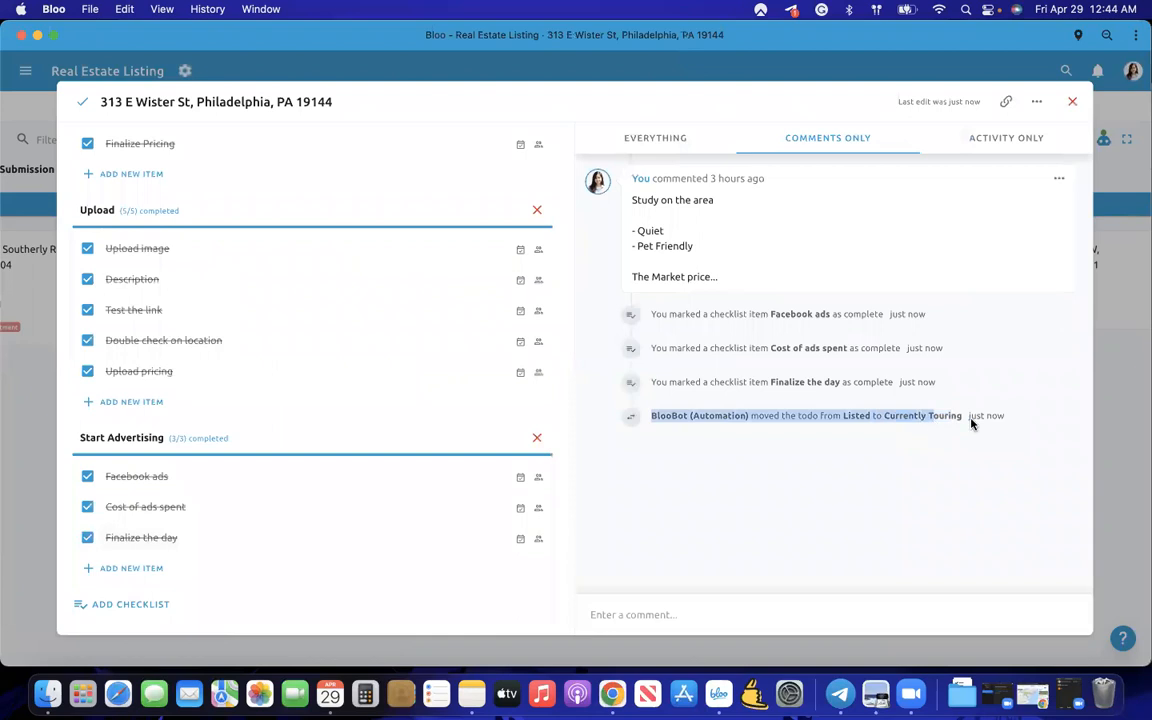
left_click(1108, 455)
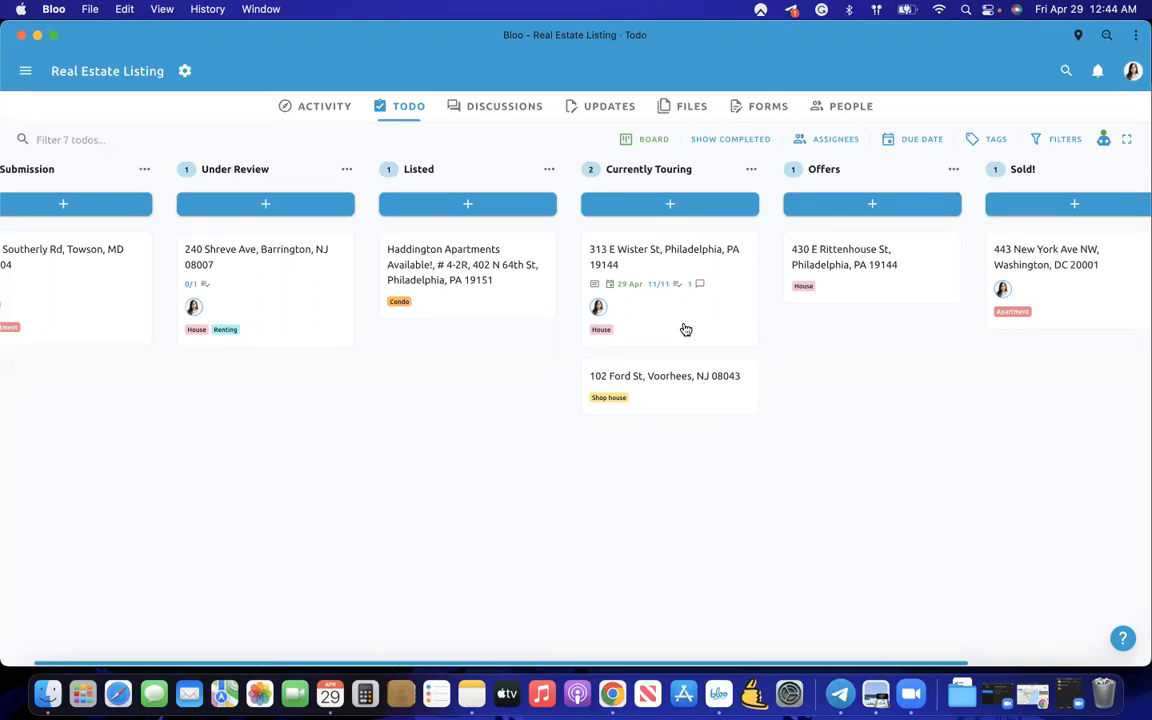
left_click(686, 330)
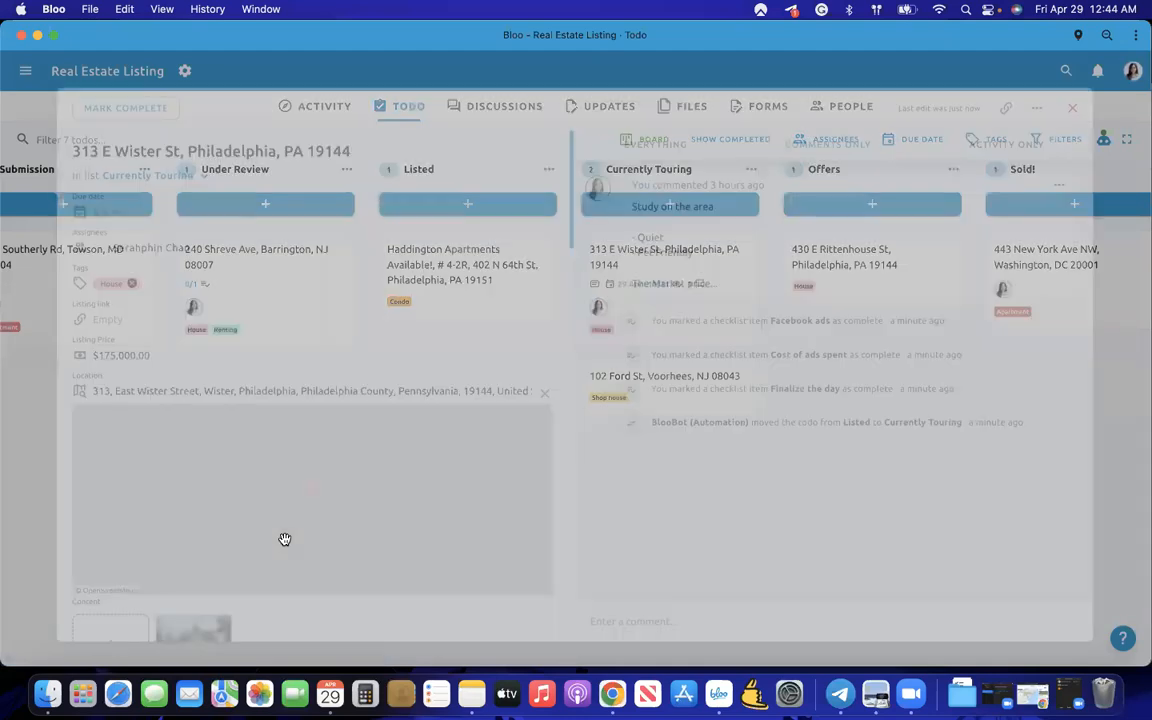
scroll(339, 350, "down", 20)
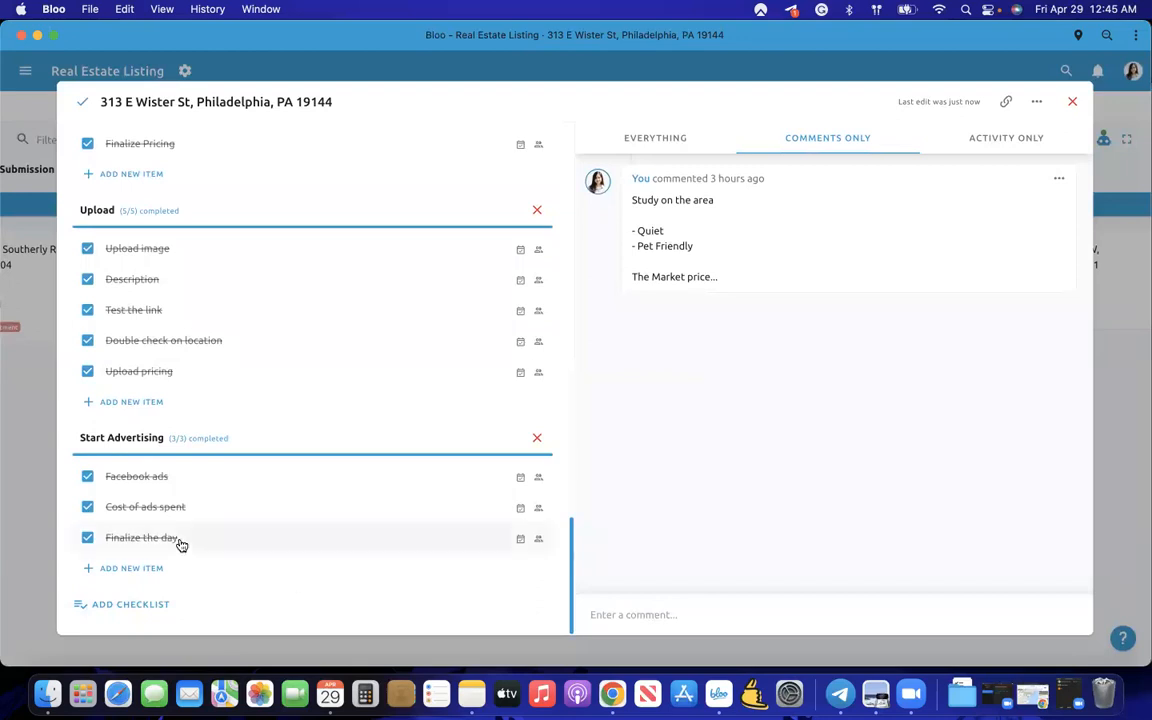
left_click(1032, 693)
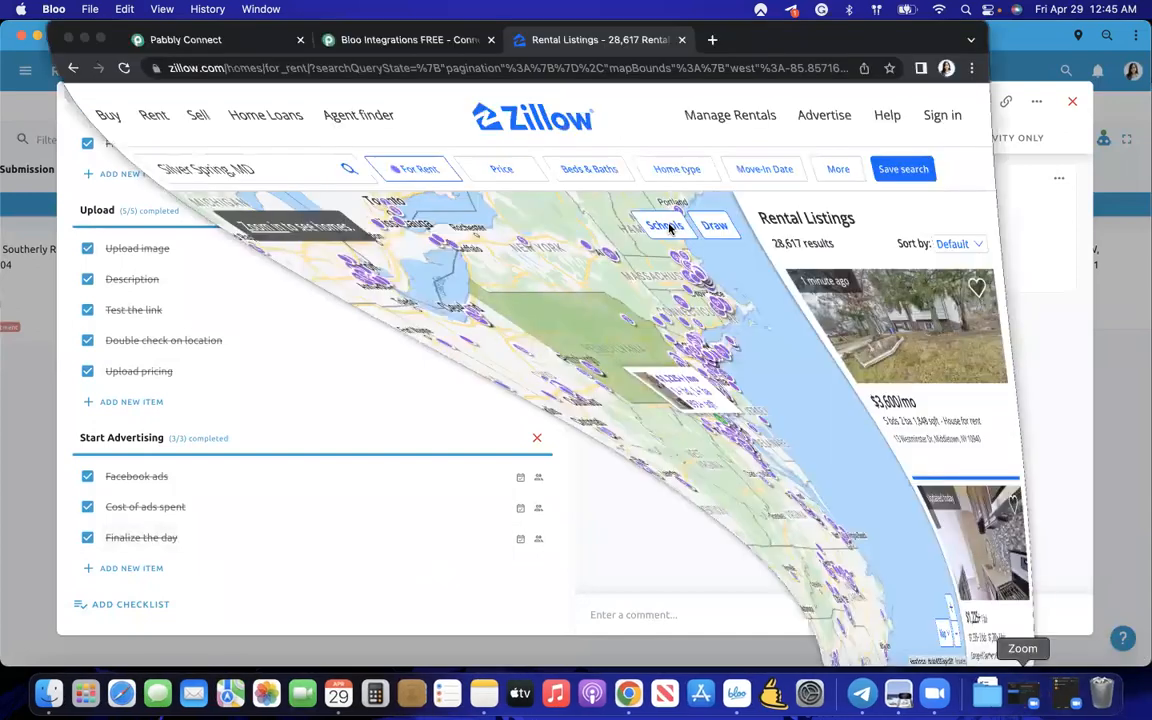
left_click(243, 70)
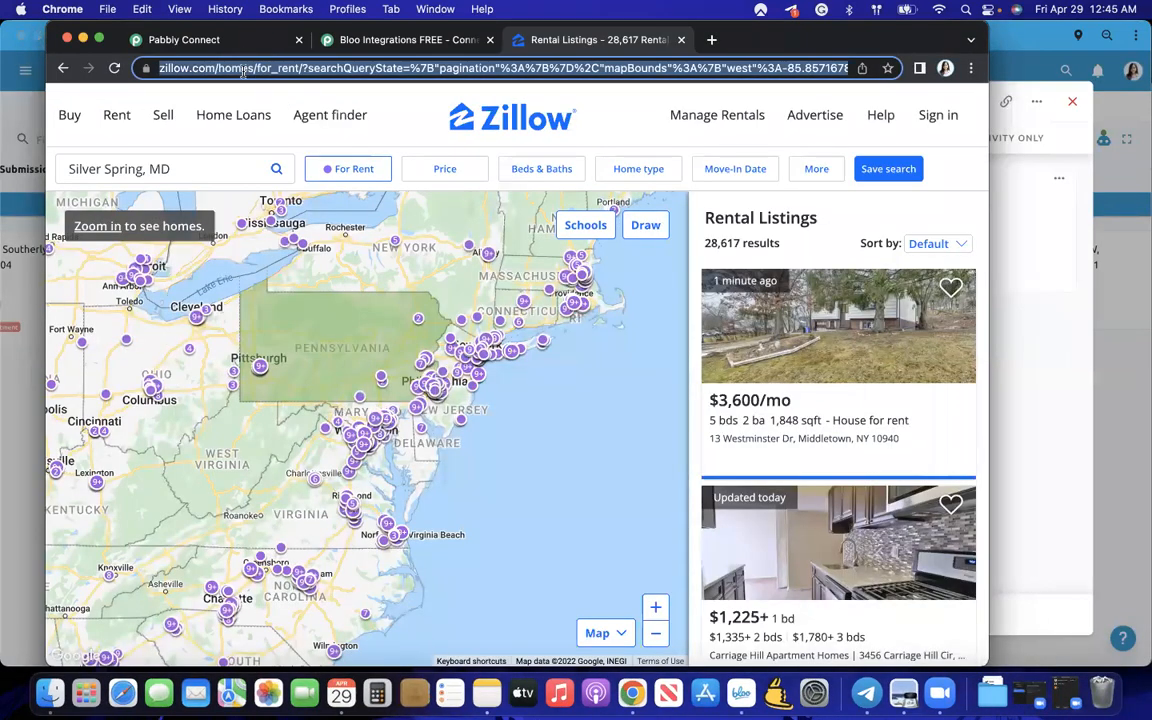
left_click(6, 376)
left_click(125, 568)
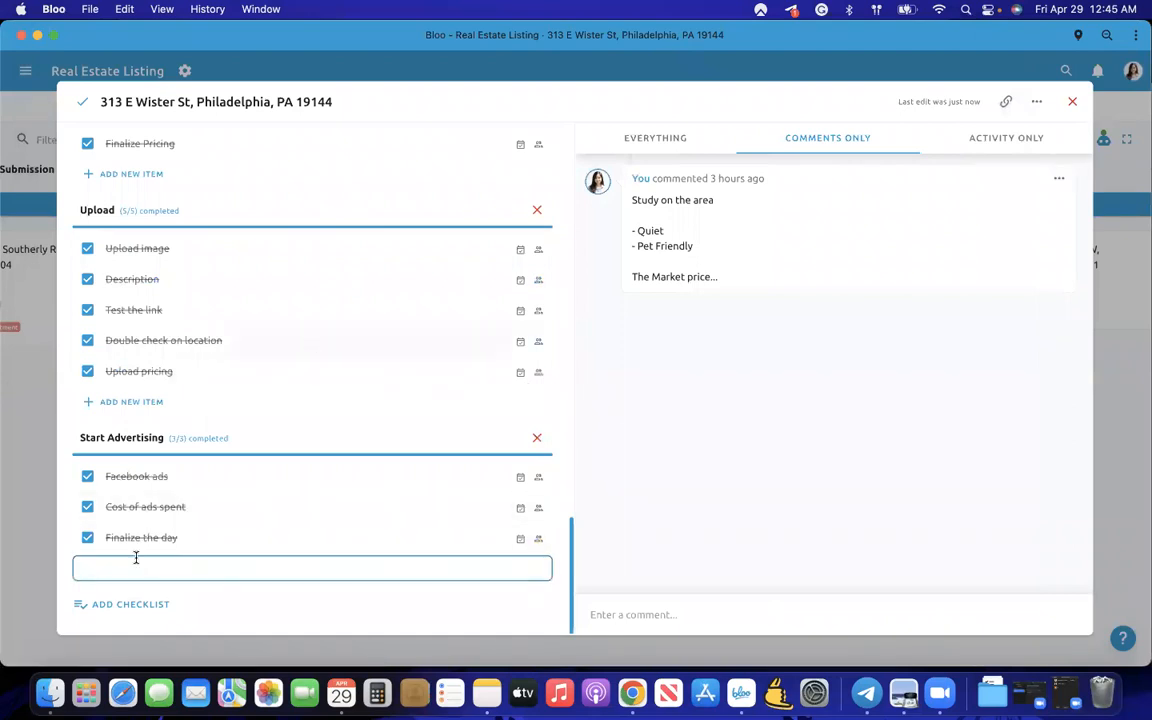
- Paste the Zillow search link as a new checklist item and test it in Chrome
type("https://www.zillow.com/homes/for_rent/?searchQueryState=%7B%22pagination%22%3A%7B%7D%2C%22mapBounds%22%3A%7B%22west%22%3A-85.85716787645102%2C%22east%22%3A-68.19115225145102%2C%22south%22%3A33.908653835075754%2C%22north%22%3A44.0259448487304%7D%2C%22isMapVisible%22%3Atrue%2C%22filterState%22%3A%7B%22fsba%22%3A%7B%22value%22%3Afalse%7D%2C%22fsbo%22%3A%7B%22value%22%3Afalse%7D%2C%22nc%22%3A%7B%22value%22%3Afalse%7D%2C%22fore%22%3A%7B%22value%22%3Afalse%7D%2C%22cmsn%22%3A%7B%22value%22%3Afalse%7D%2C%22auc%22%3A%7B%22value%22%3Afalse%7D%2C%22fr%22%3A%7B%22value%22%3Atrue%7D%2C%22ah%22%3A%7B%22value%22%3Atrue%7D%7D%2C%22isListVisible%22%3Atrue%2C%22mapZoom%22%3A6%7D")
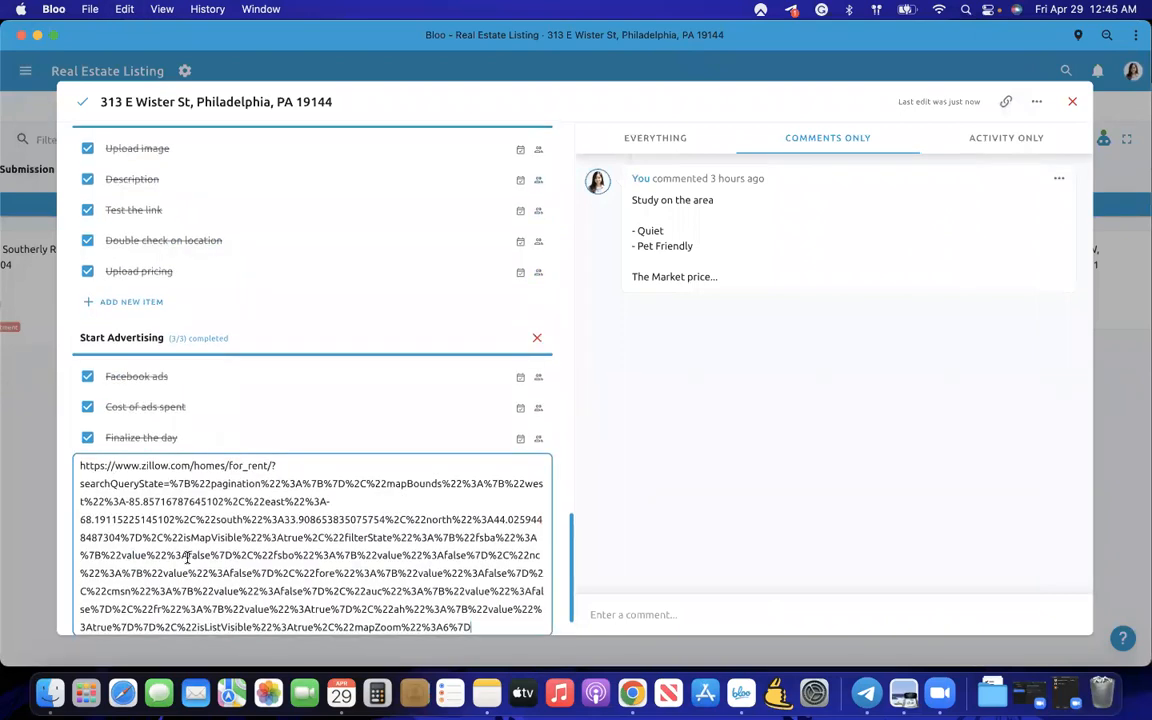
key("Return")
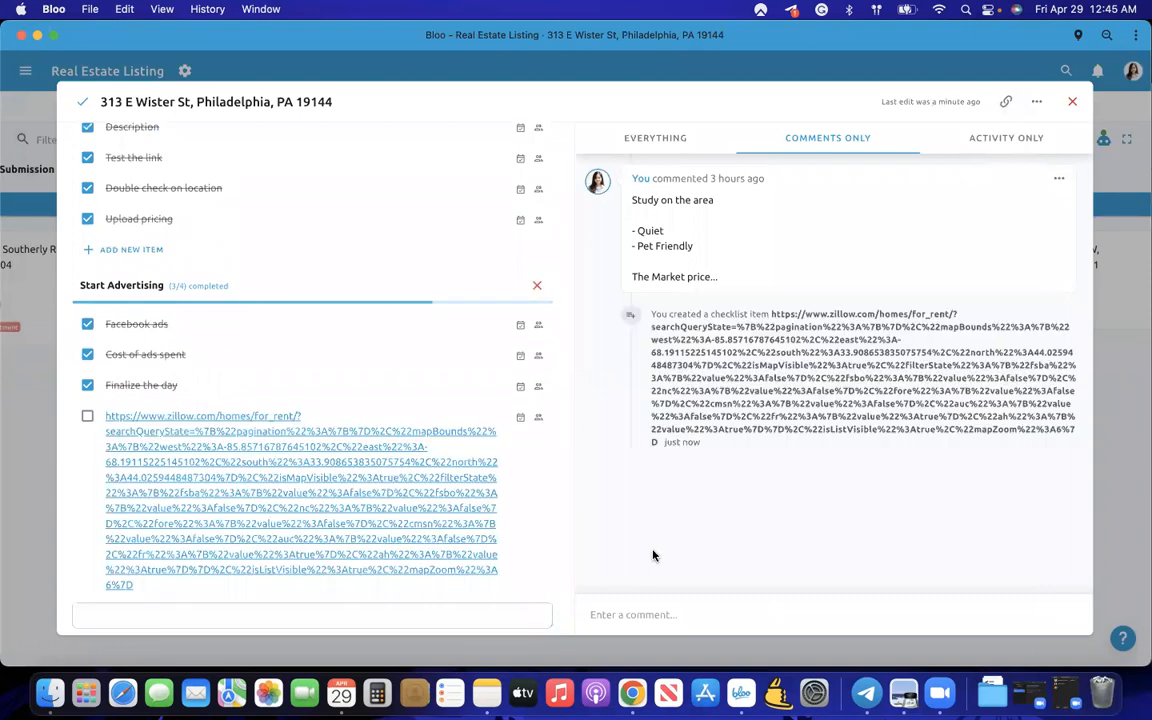
left_click(192, 498)
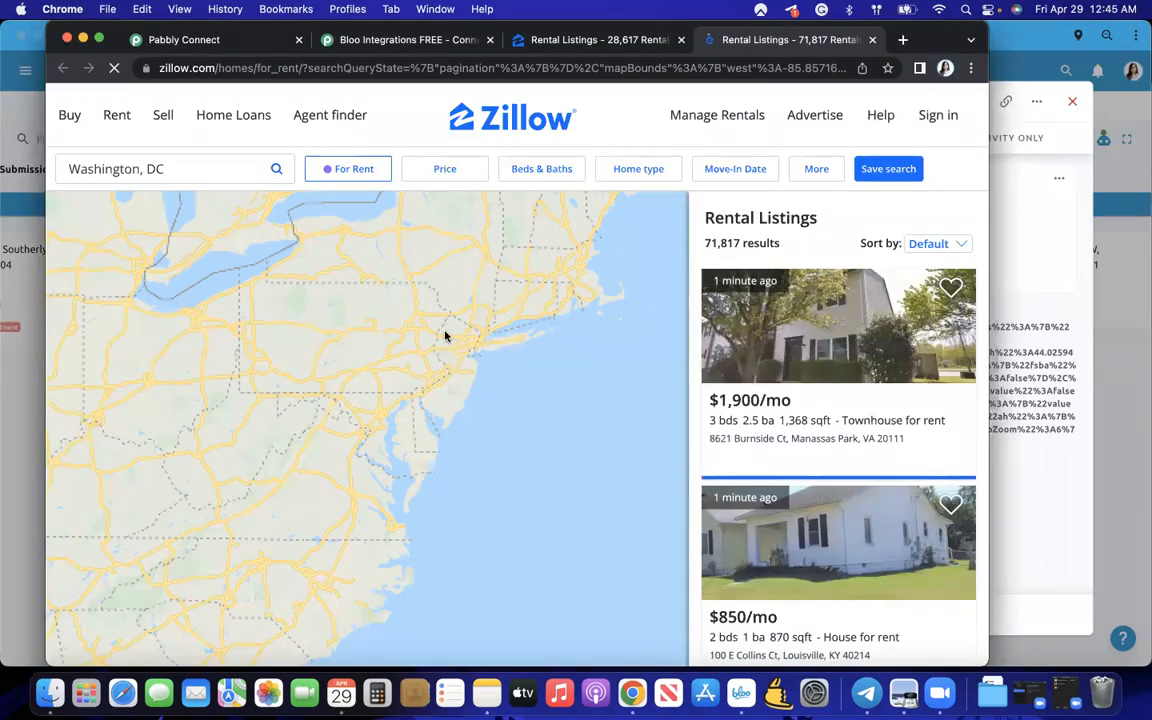
key("ctrl+Up")
left_click(720, 481)
- Scroll through the todo's checklists to review Start Advertising now at 3/4
scroll(239, 553, "down", 2)
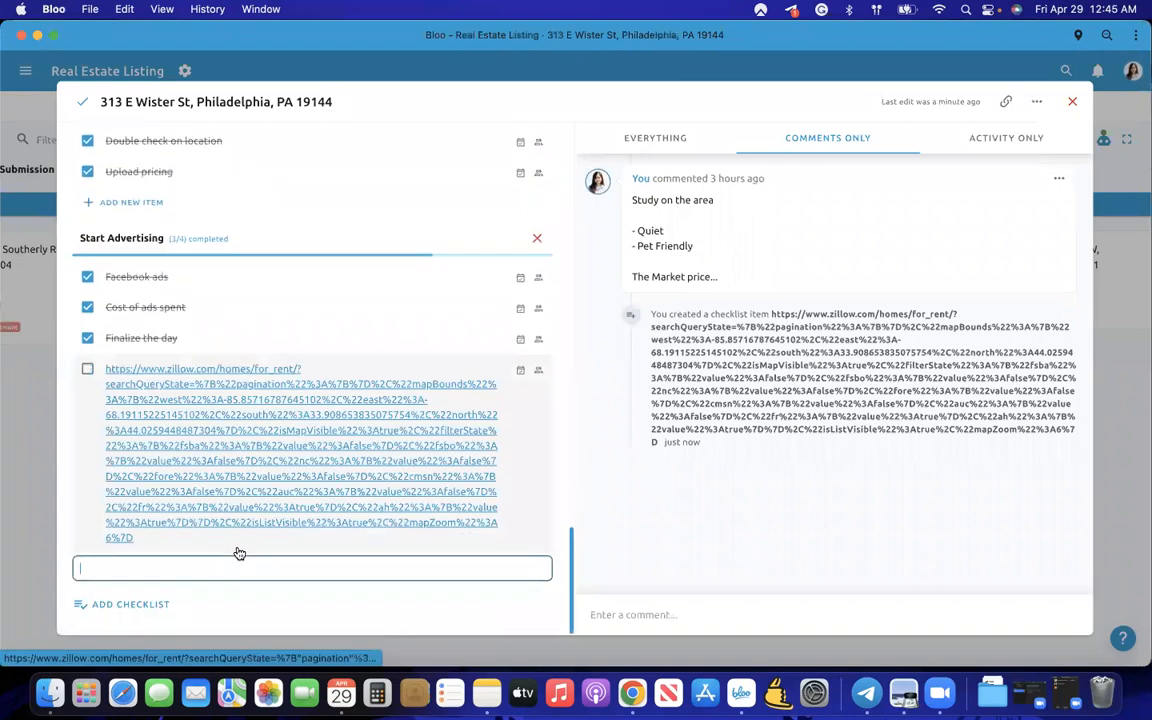
scroll(334, 527, "up", 5)
scroll(237, 601, "down", 4)
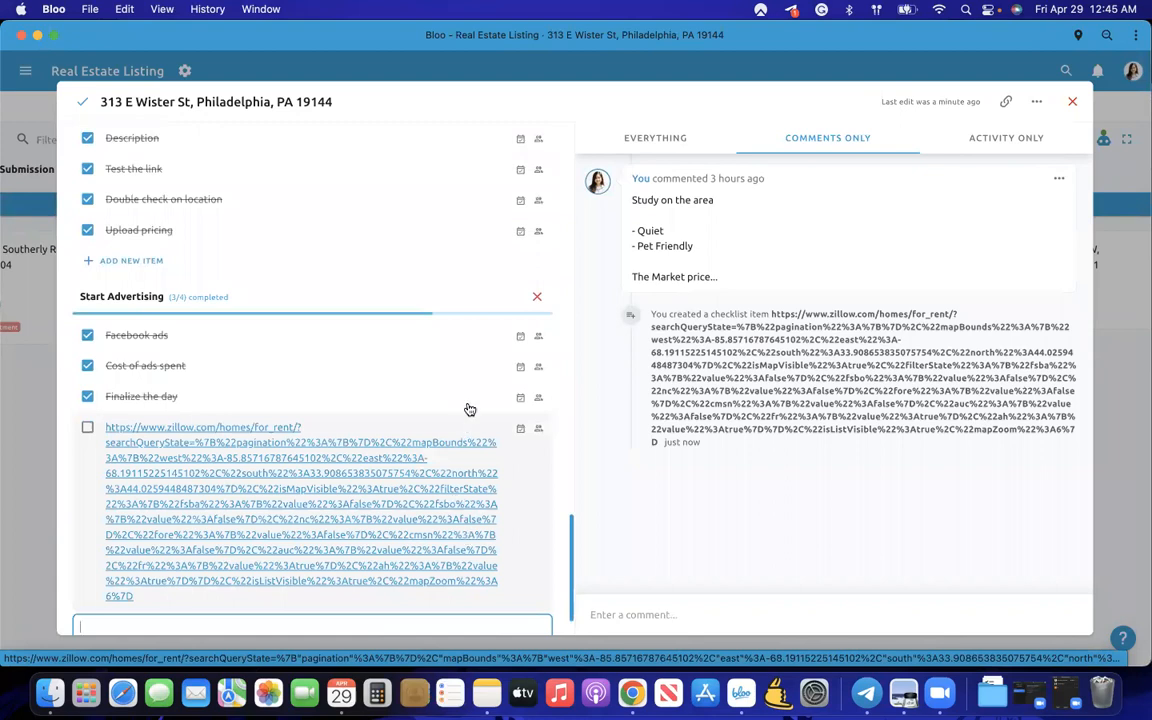
scroll(470, 410, "up", 10)
scroll(470, 410, "up", 5)
scroll(470, 410, "down", 15)
scroll(470, 410, "up", 5)
scroll(470, 410, "down", 5)
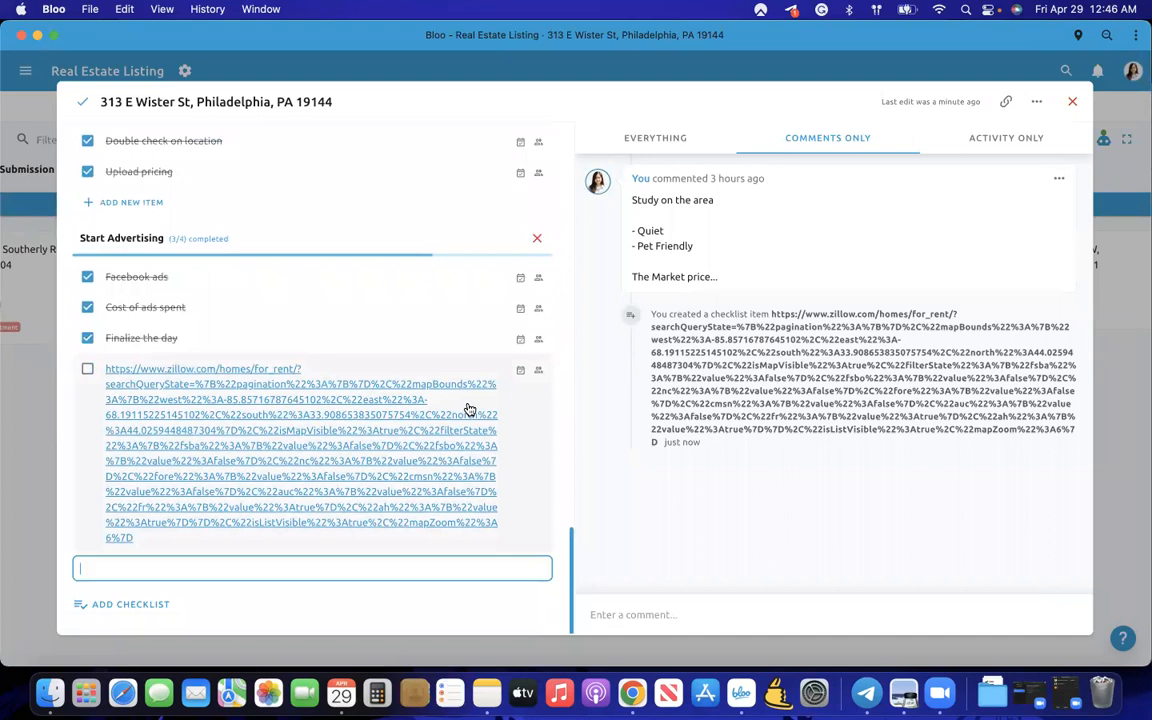
scroll(321, 360, "up", 10)
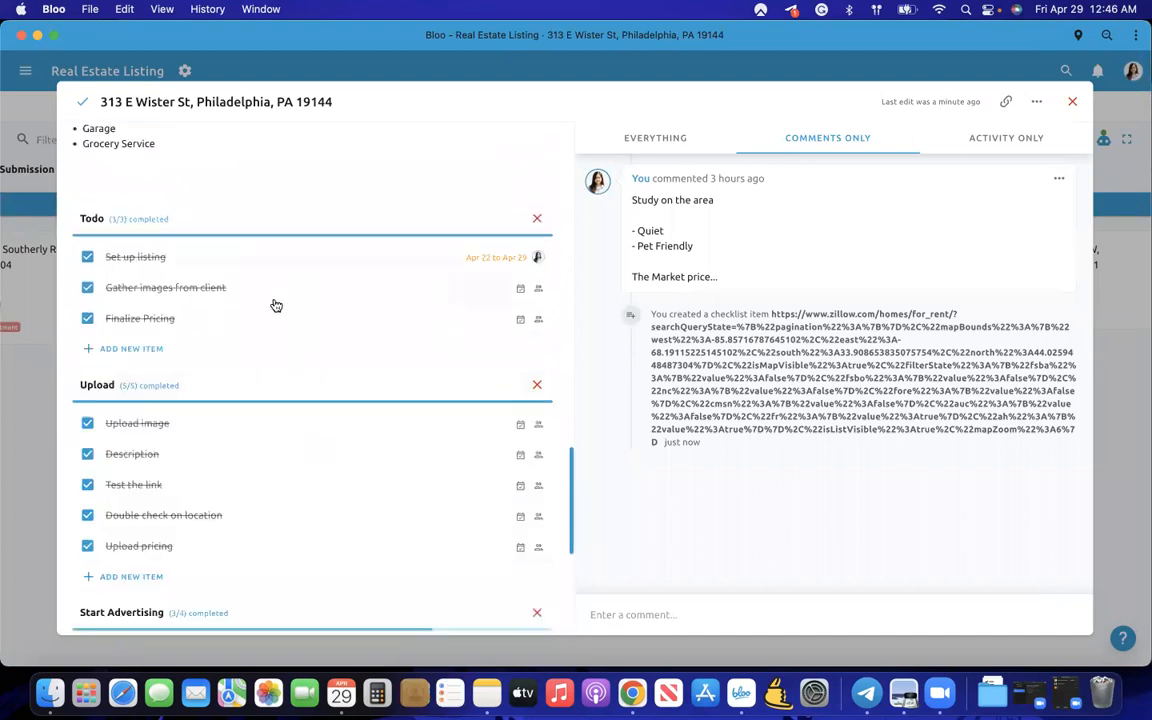
scroll(295, 334, "up", 15)
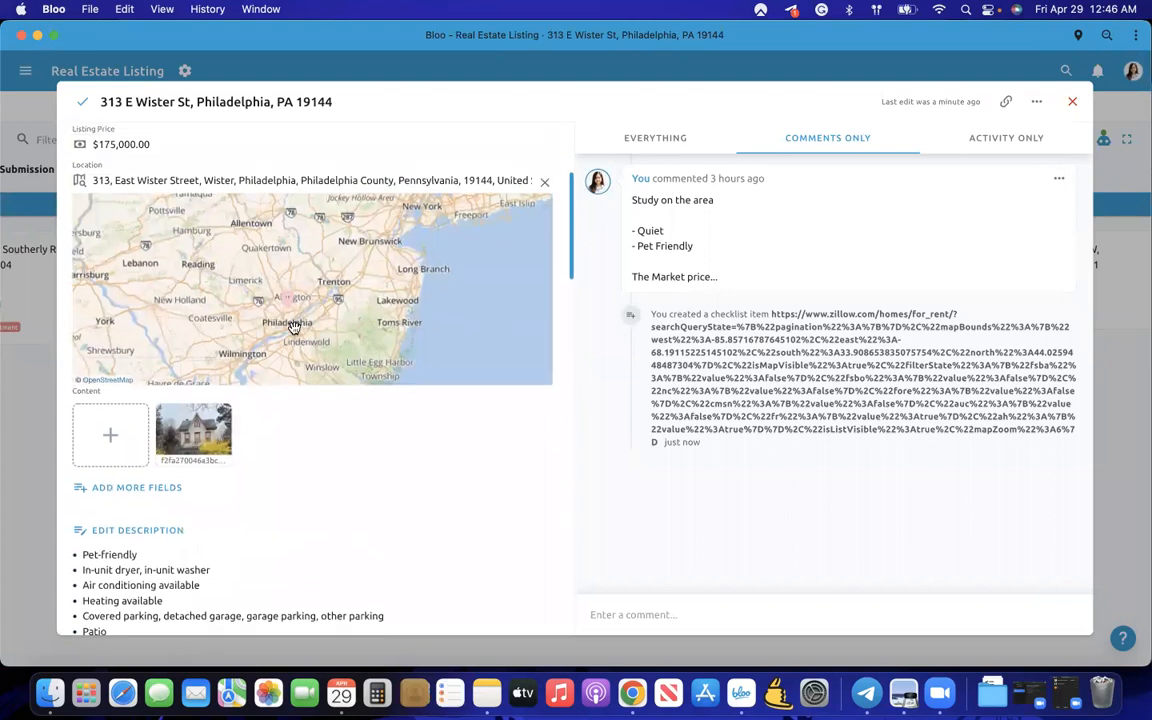
scroll(294, 328, "down", 15)
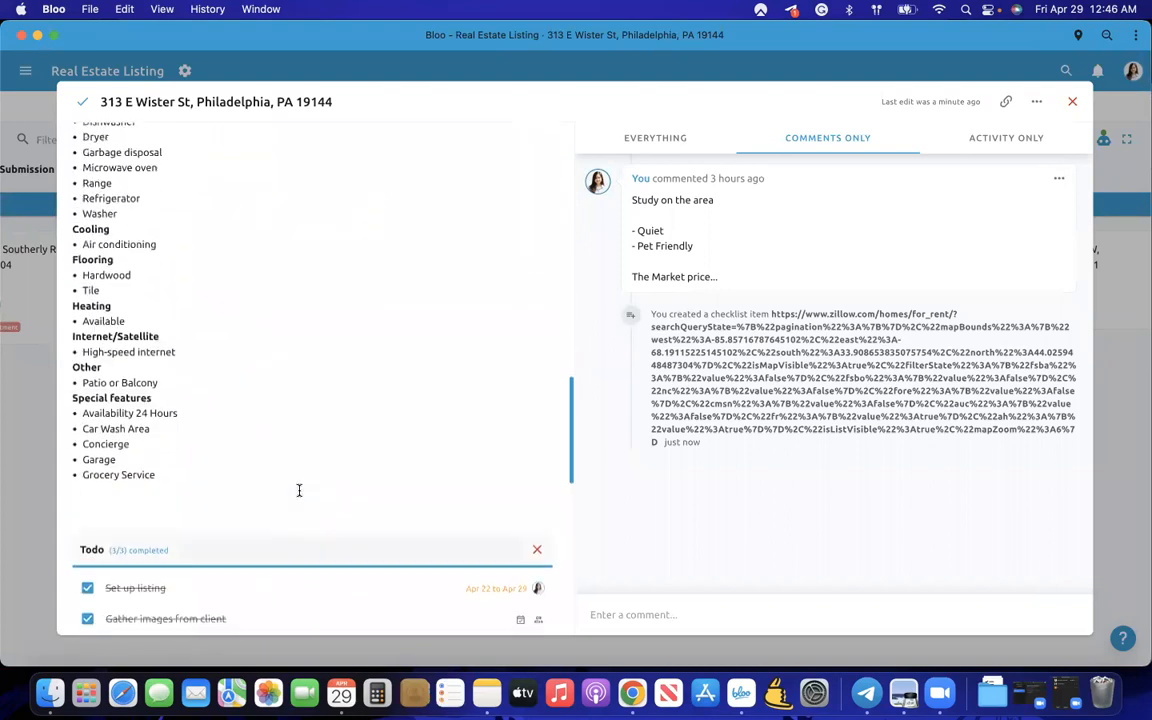
scroll(160, 340, "down", 10)
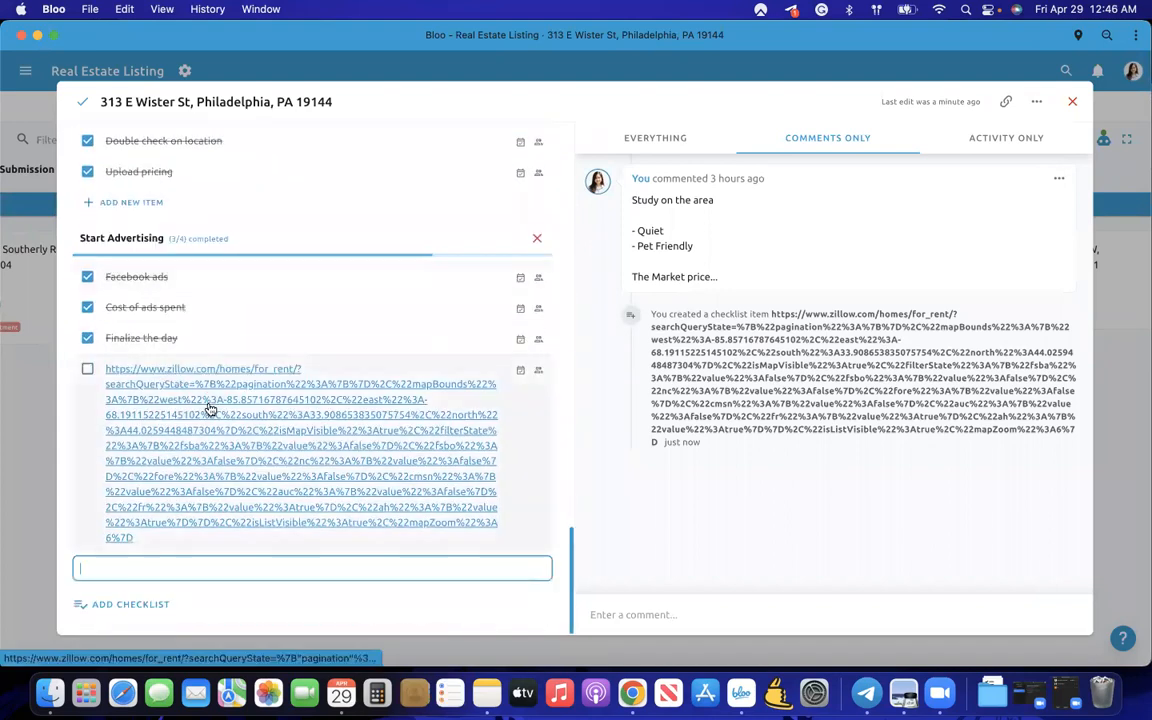
scroll(197, 503, "up", 15)
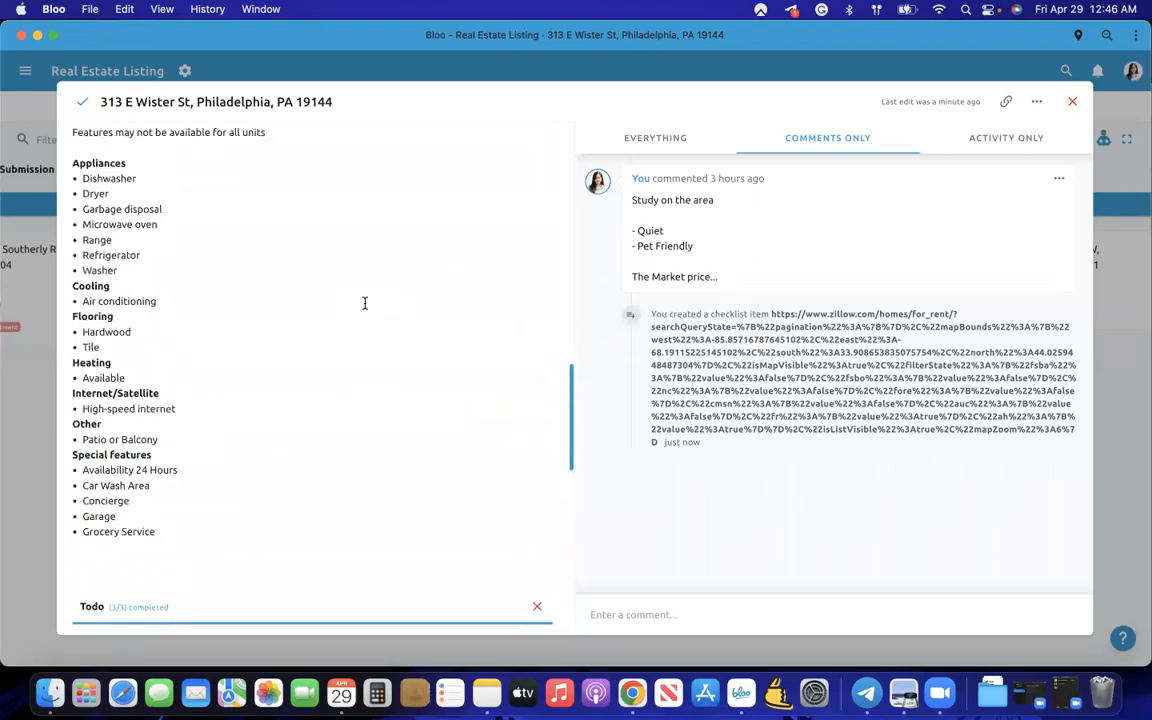
scroll(365, 303, "up", 5)
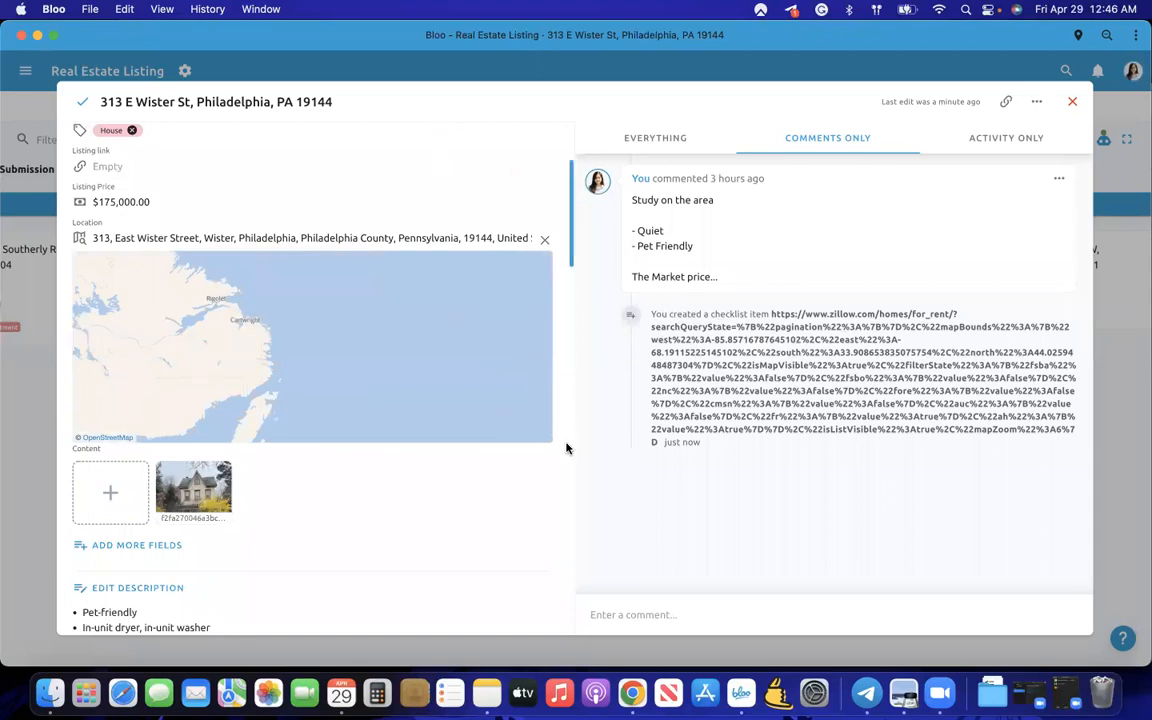
scroll(566, 448, "down", 5)
left_click(17, 475)
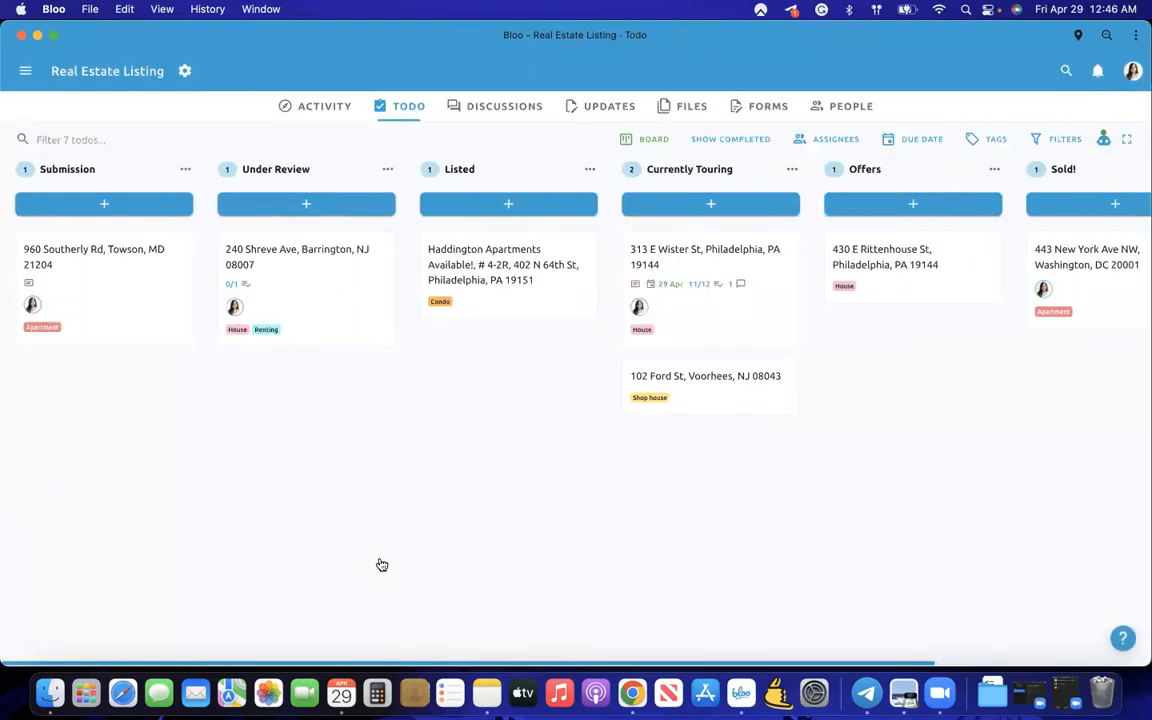
- Glance at the three automation rules, then assign the Haddington Apartments todo to yourself
left_click(1104, 139)
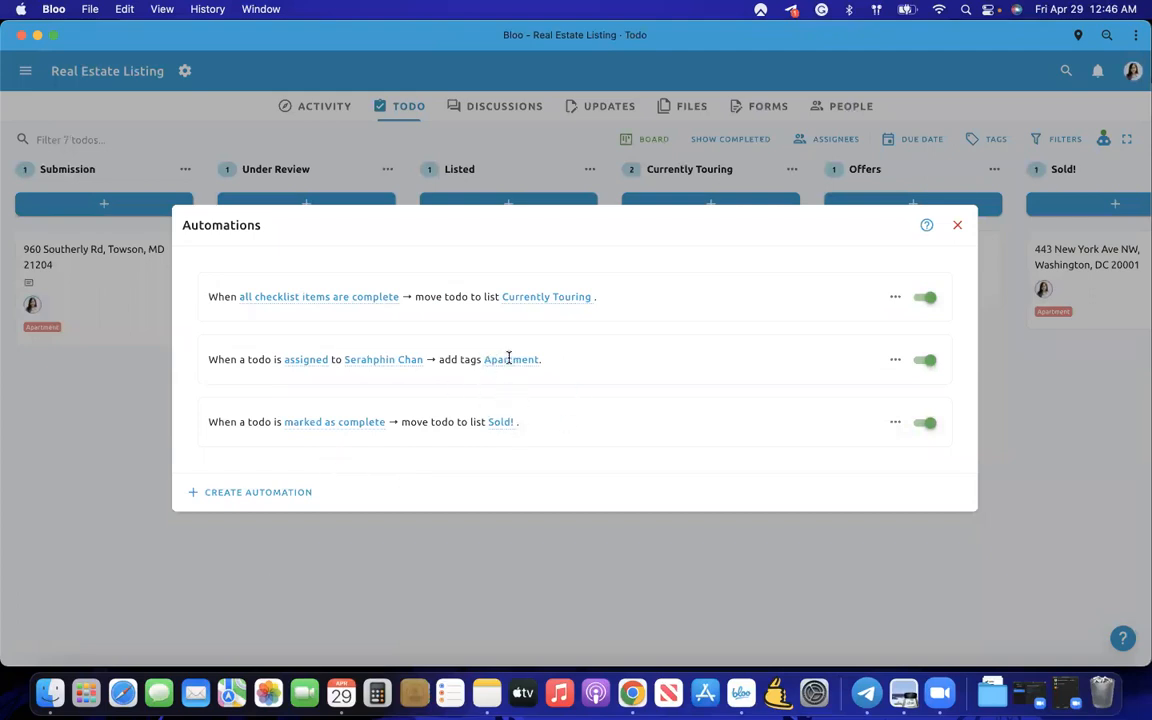
left_click(501, 519)
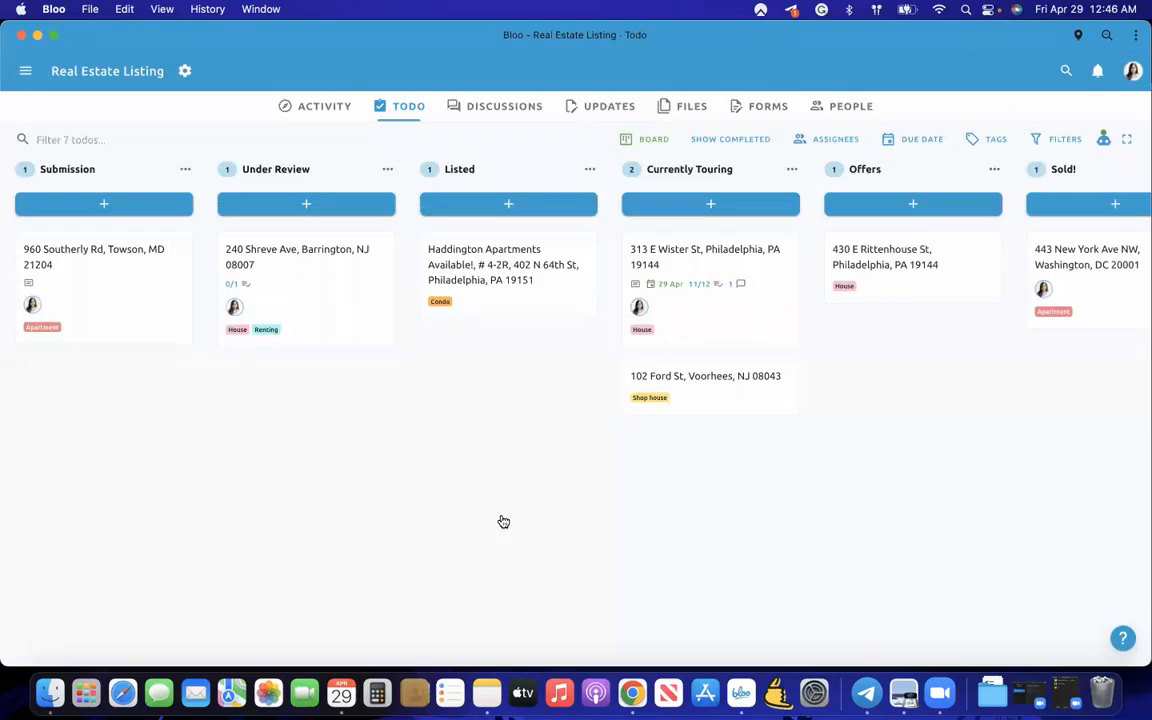
left_click(527, 311)
left_click(139, 286)
left_click(133, 322)
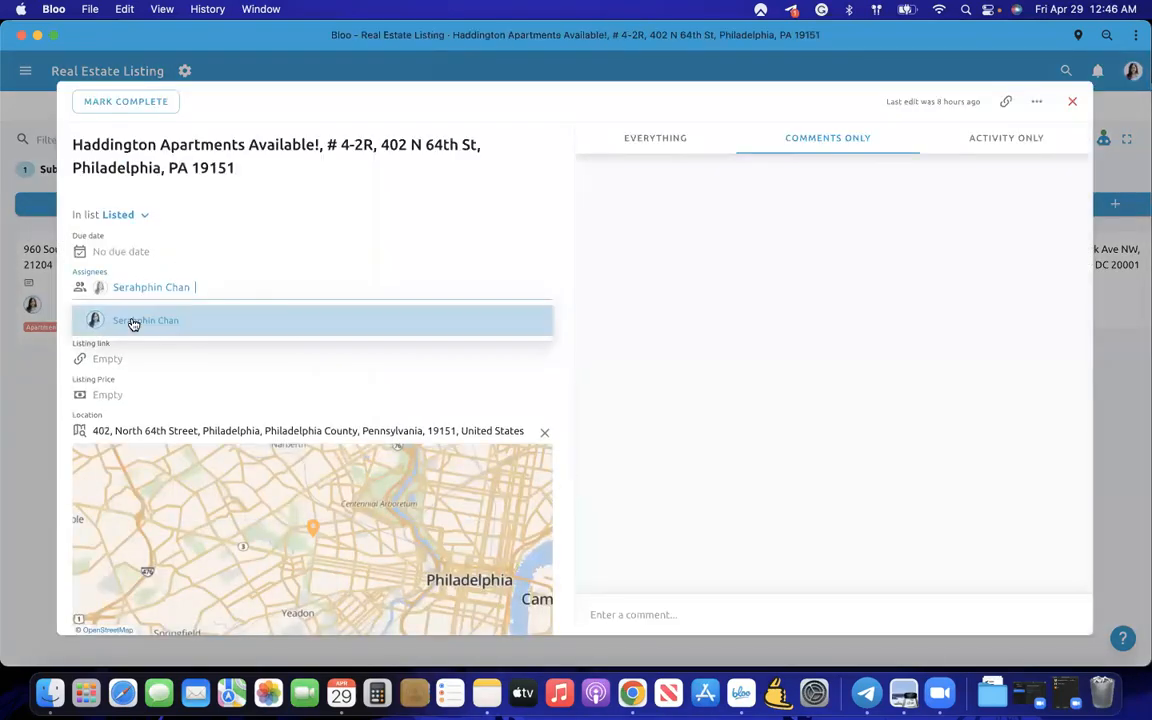
- Close the Haddington Apartments todo, now tagged Condo and Apartment, and go to Discussions
left_click(589, 343)
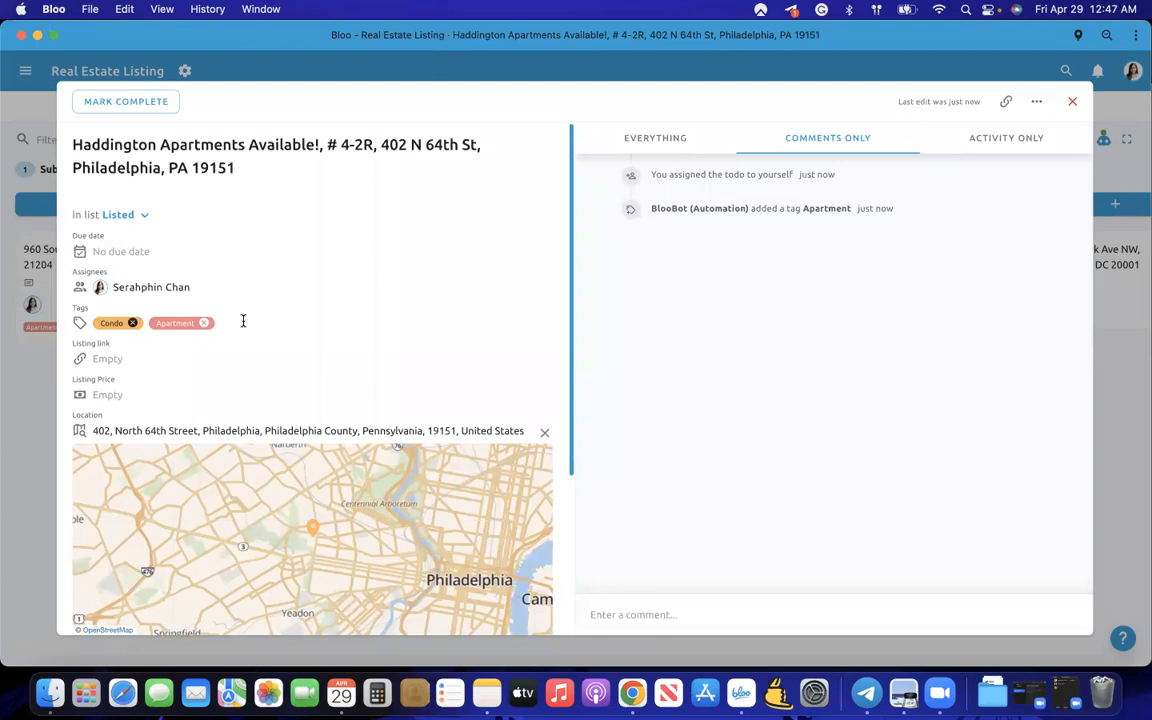
left_click(6, 363)
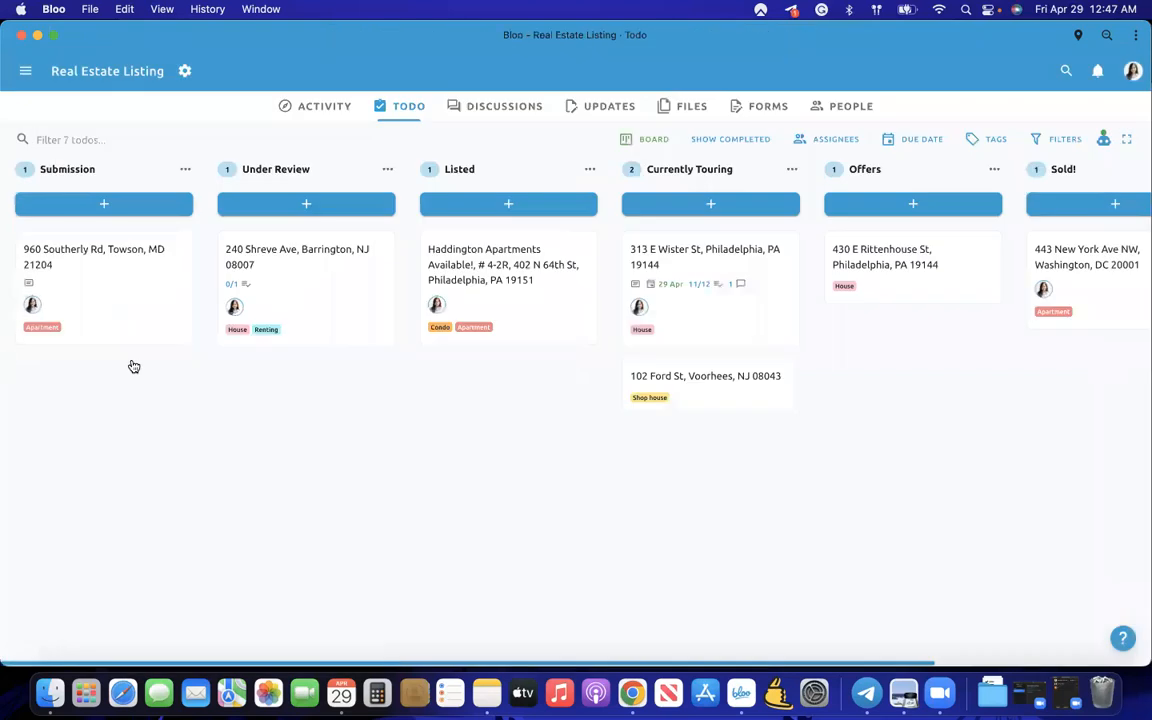
left_click(496, 108)
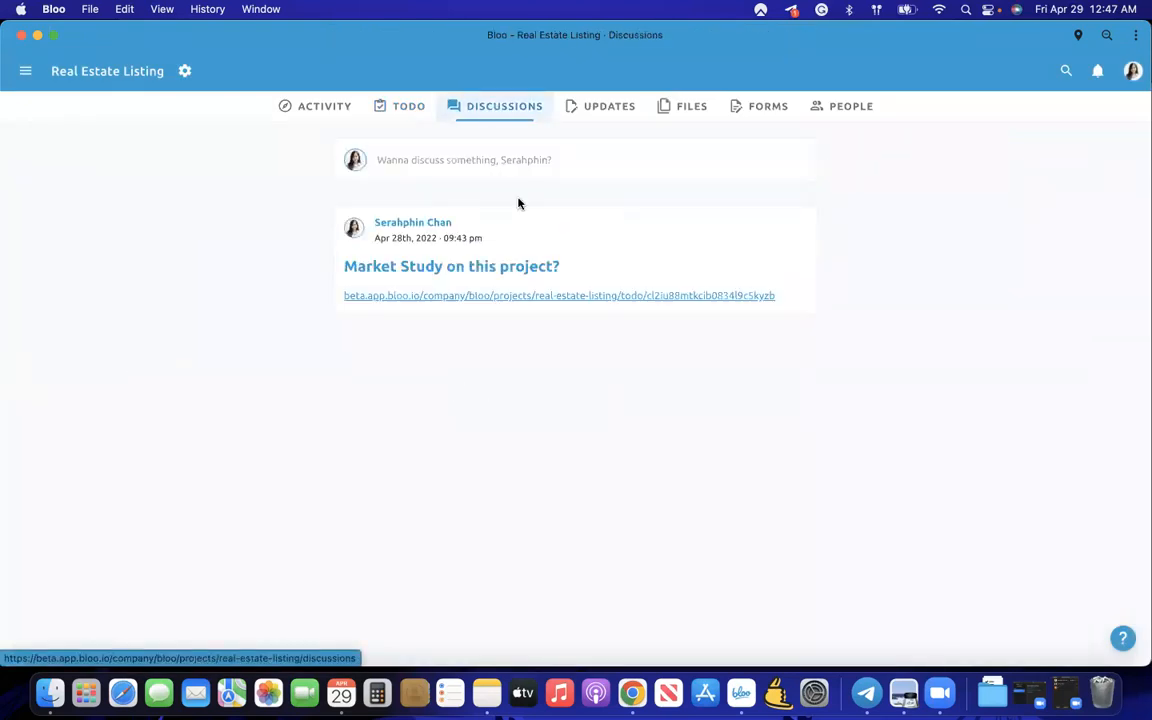
- Open the 'Market Study on this project?' discussion and view its linked todo in Chrome
left_click(509, 280)
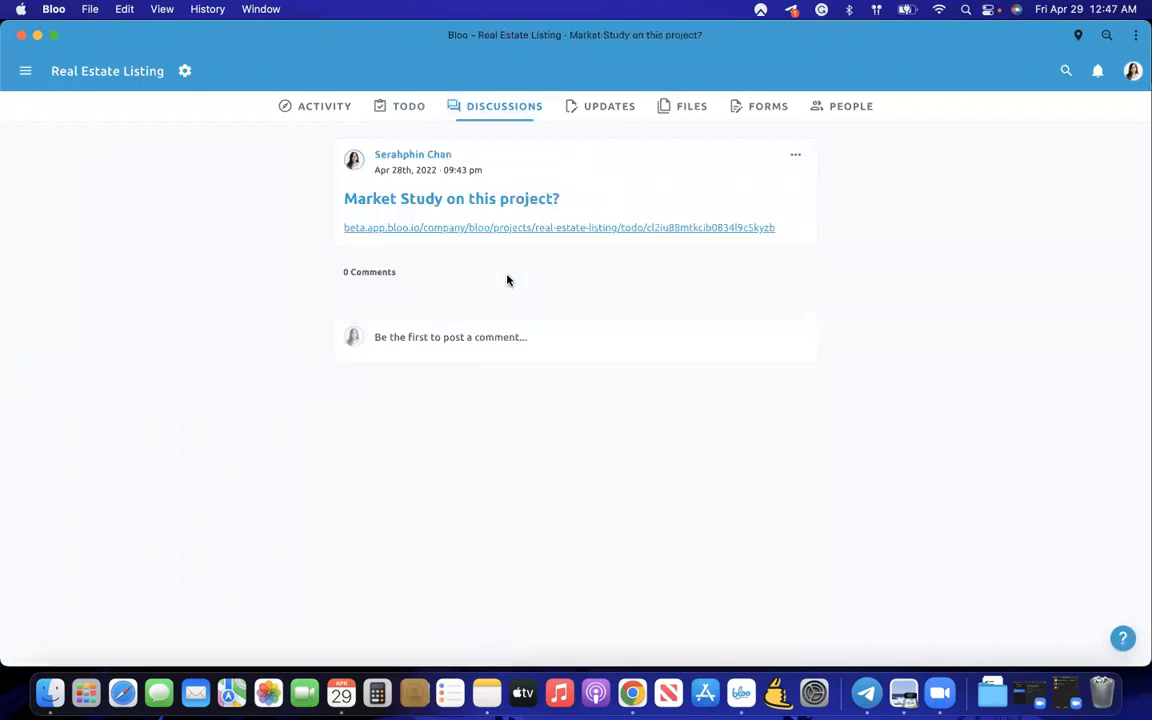
left_click(471, 228)
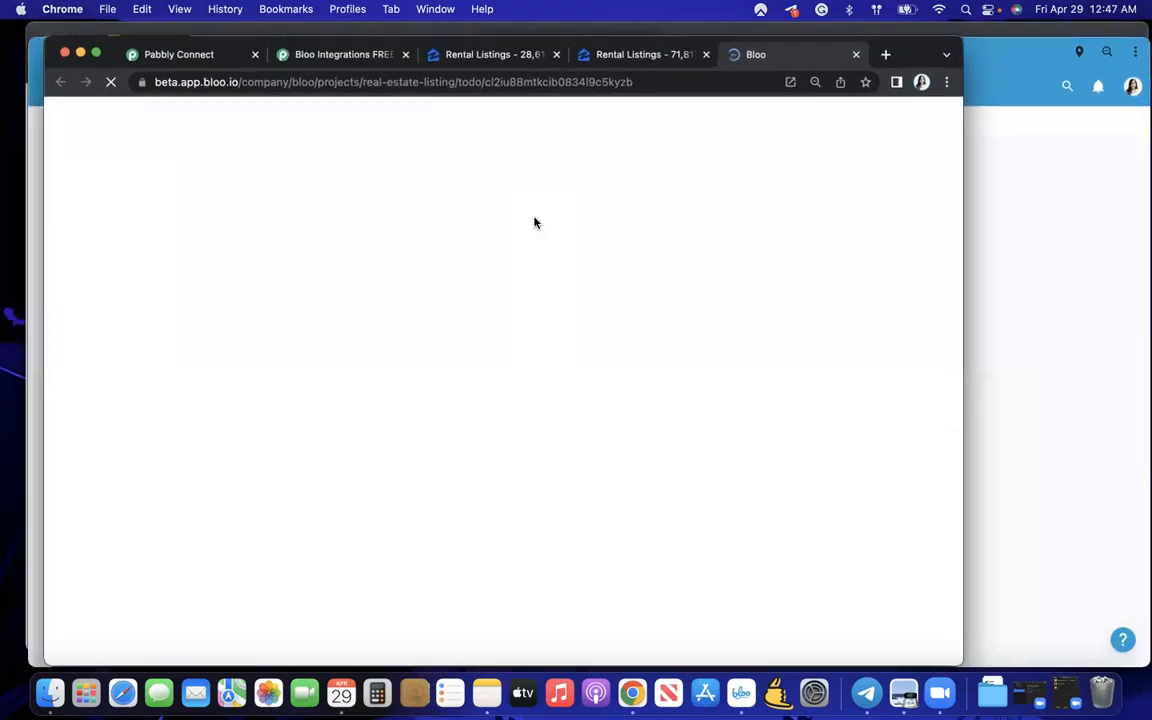
key("ctrl+Up")
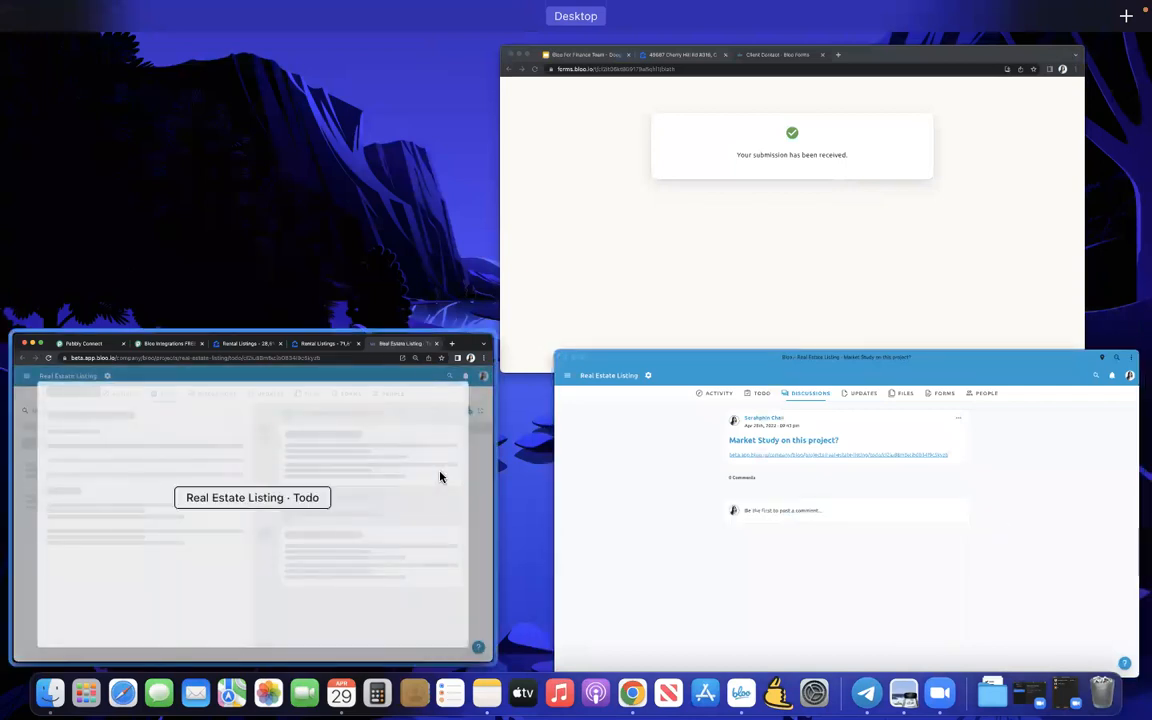
left_click(440, 477)
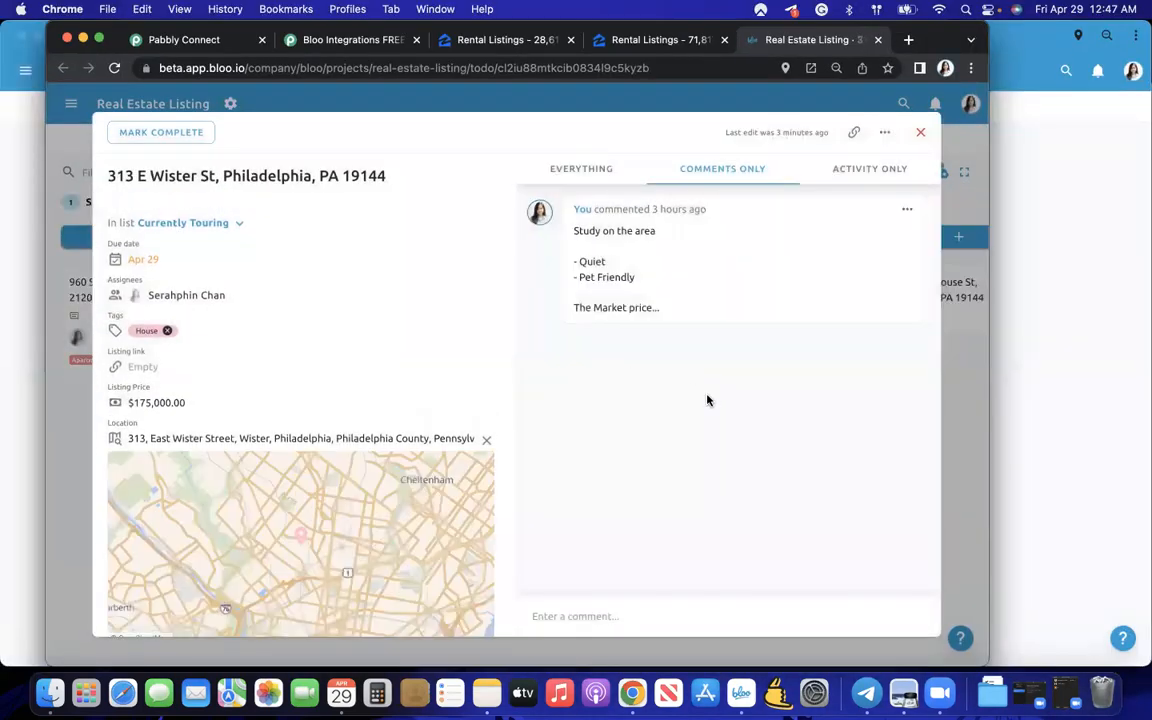
scroll(451, 425, "down", 15)
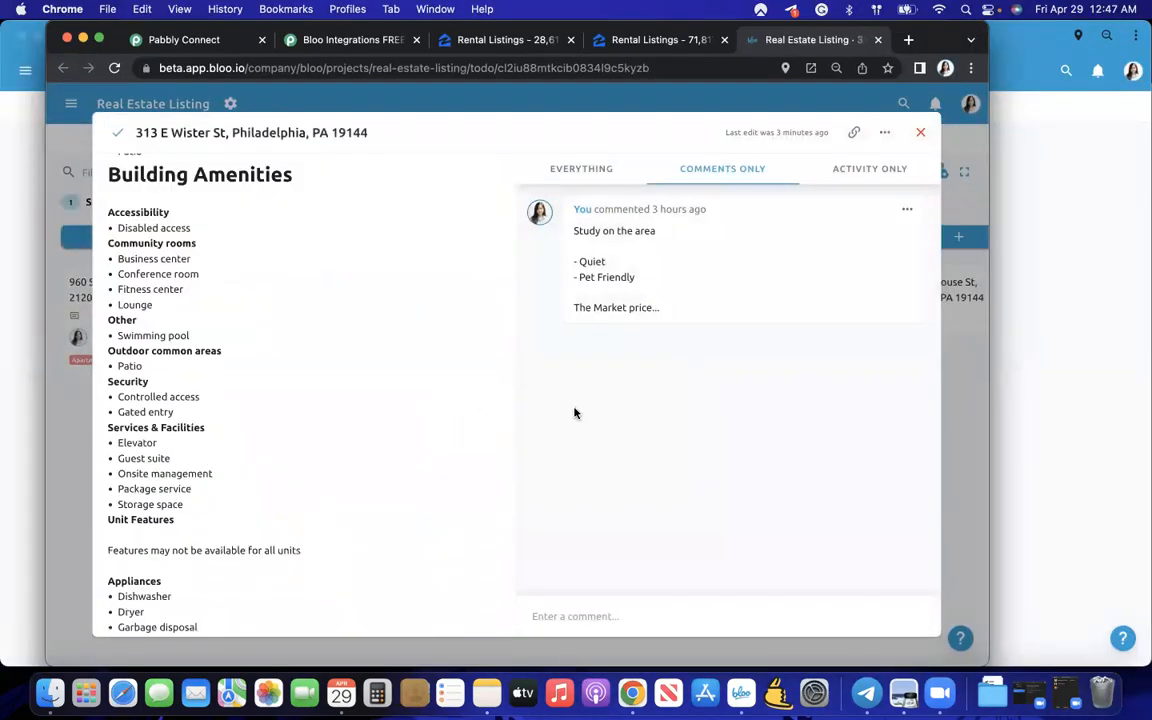
scroll(440, 408, "down", 5)
- Switch back to the Bloo discussion and begin an empty comment draft
left_click(566, 614)
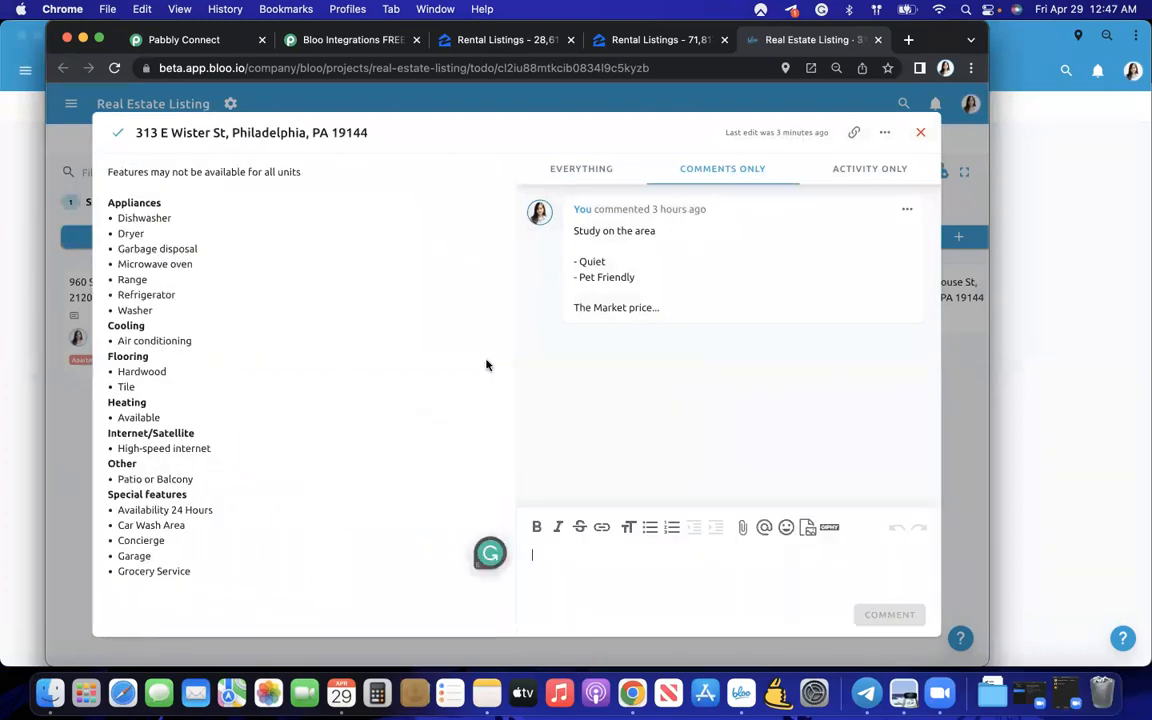
scroll(435, 333, "up", 1)
key("ctrl+Up")
left_click(674, 481)
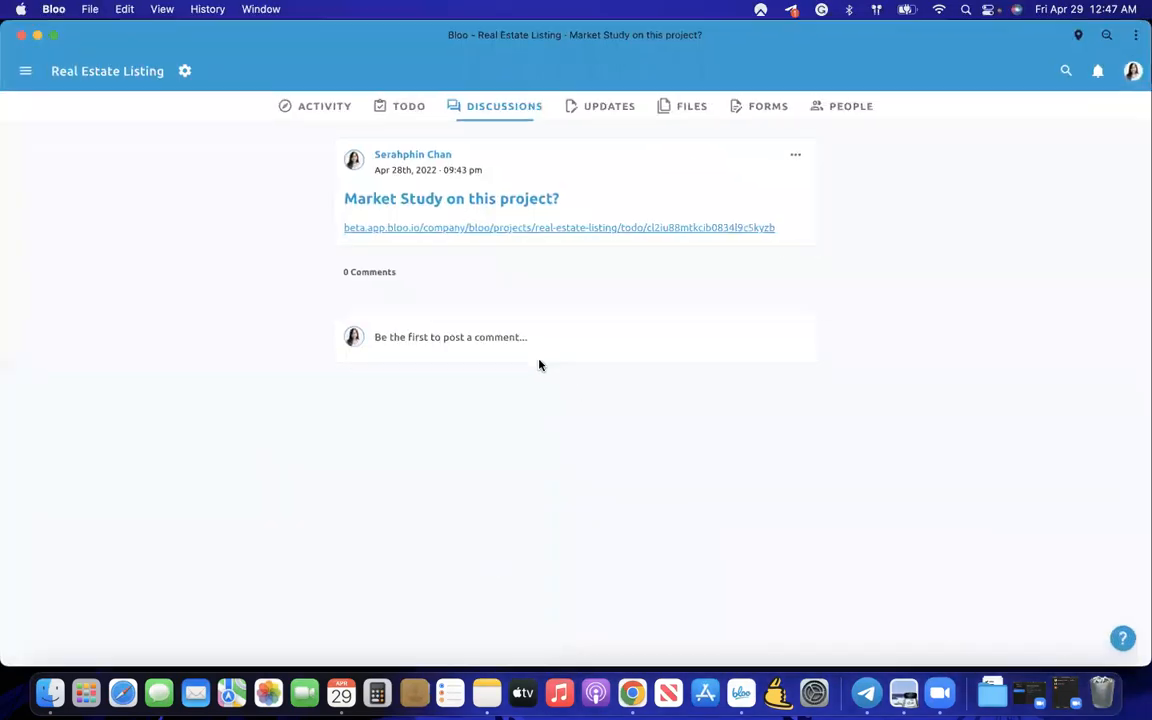
left_click(512, 335)
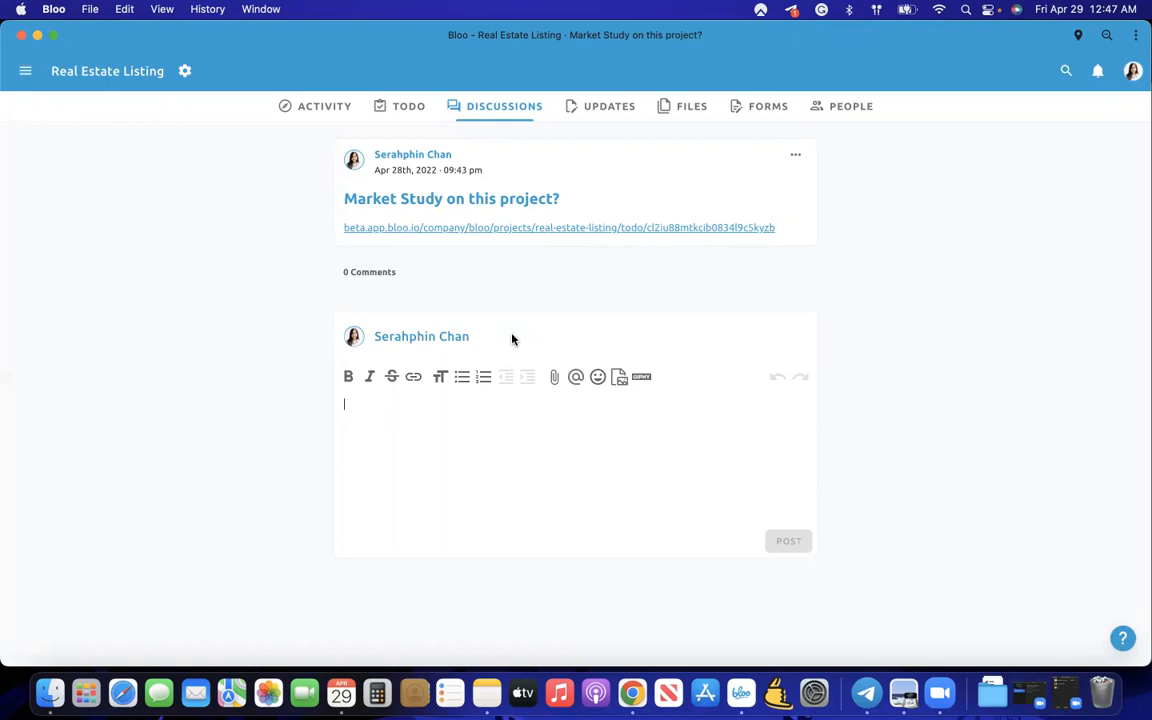
- Scroll through Bloo HQ's discussions, then open Real Estate Listing's Updates feed
left_click(25, 70)
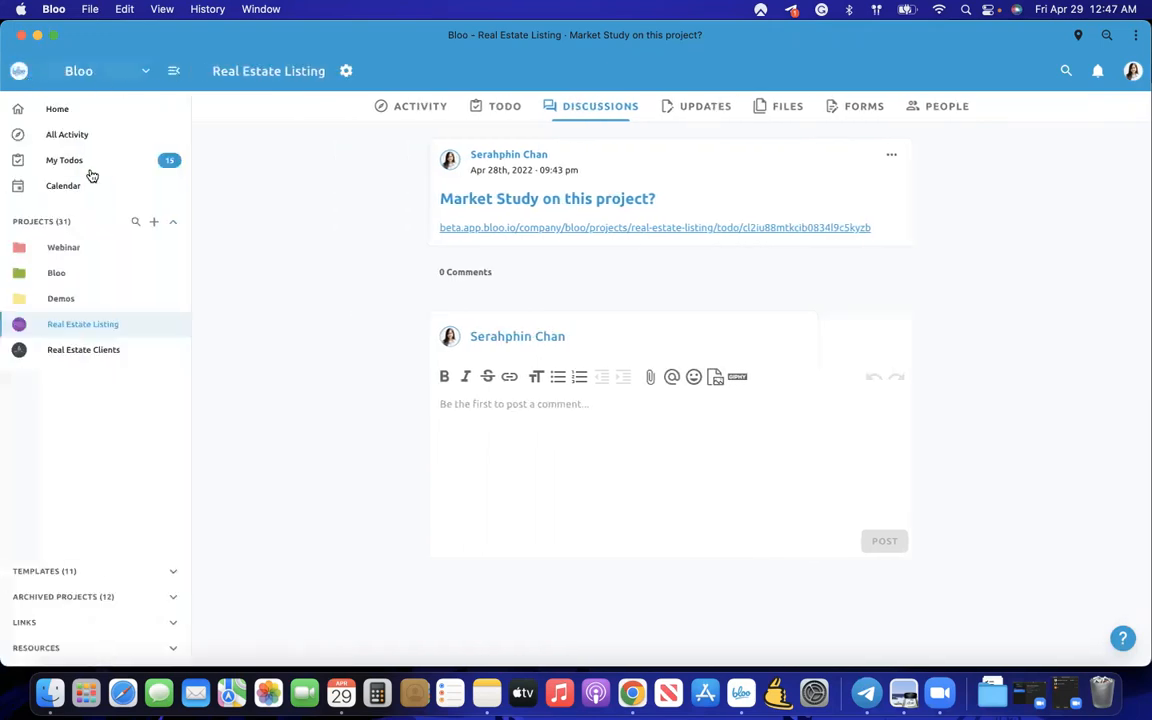
left_click(83, 275)
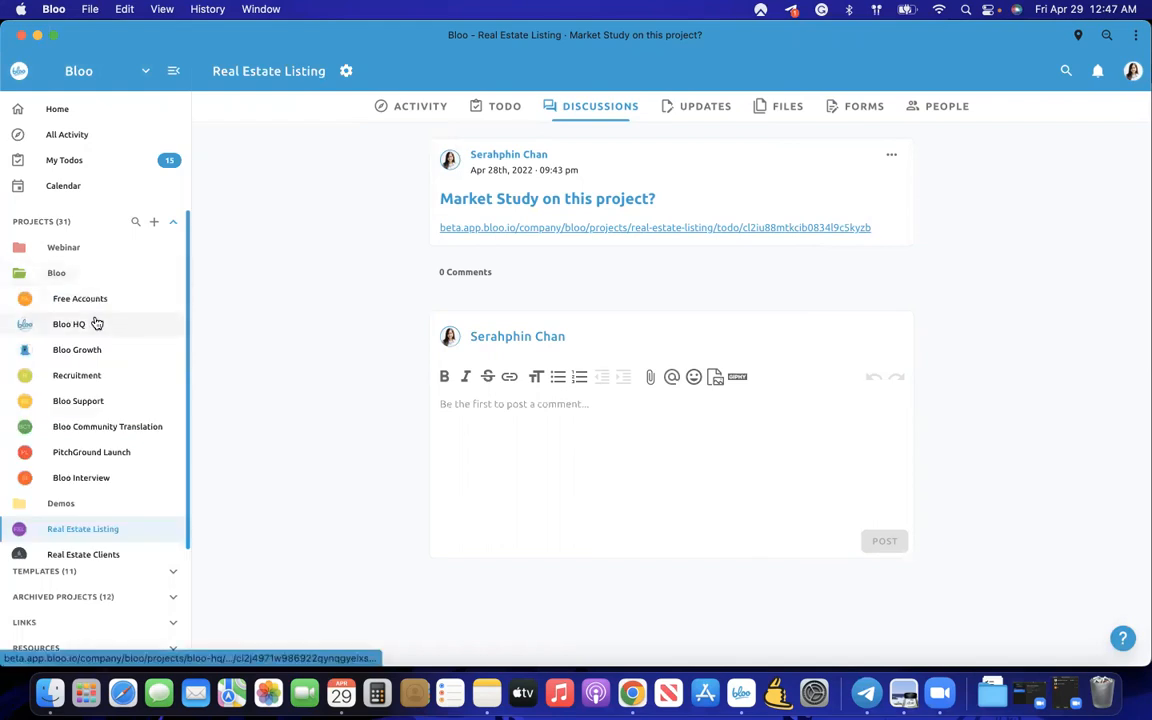
left_click(90, 323)
scroll(431, 509, "down", 2)
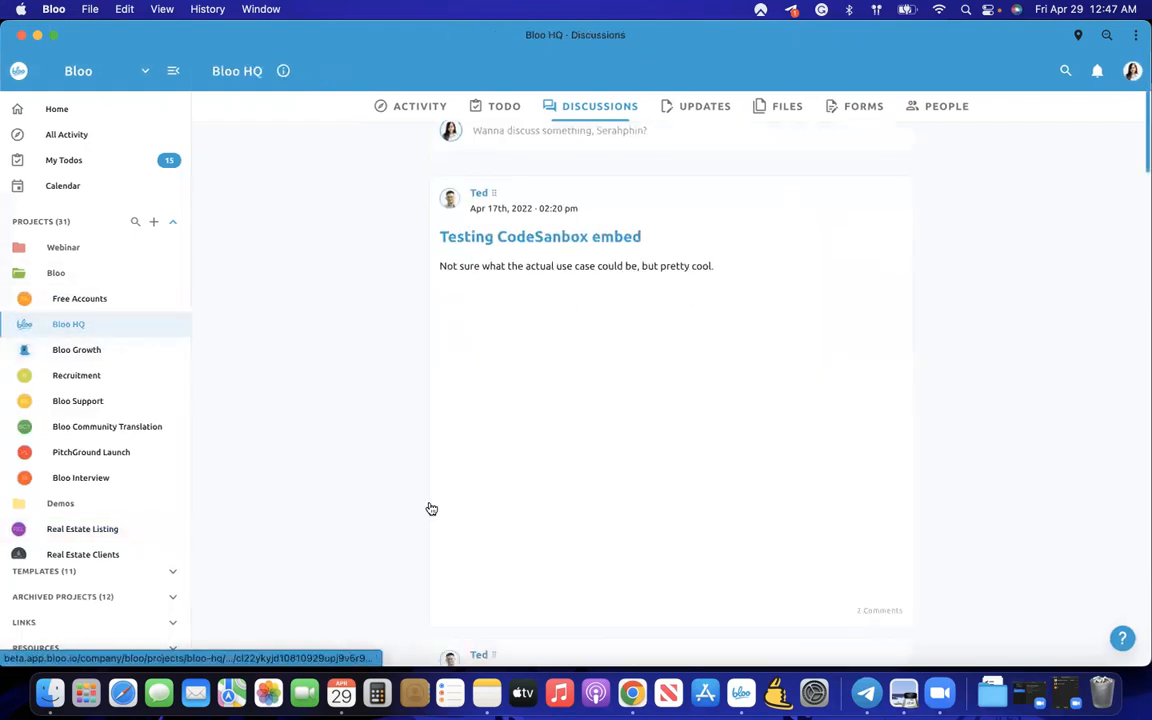
scroll(431, 509, "down", 10)
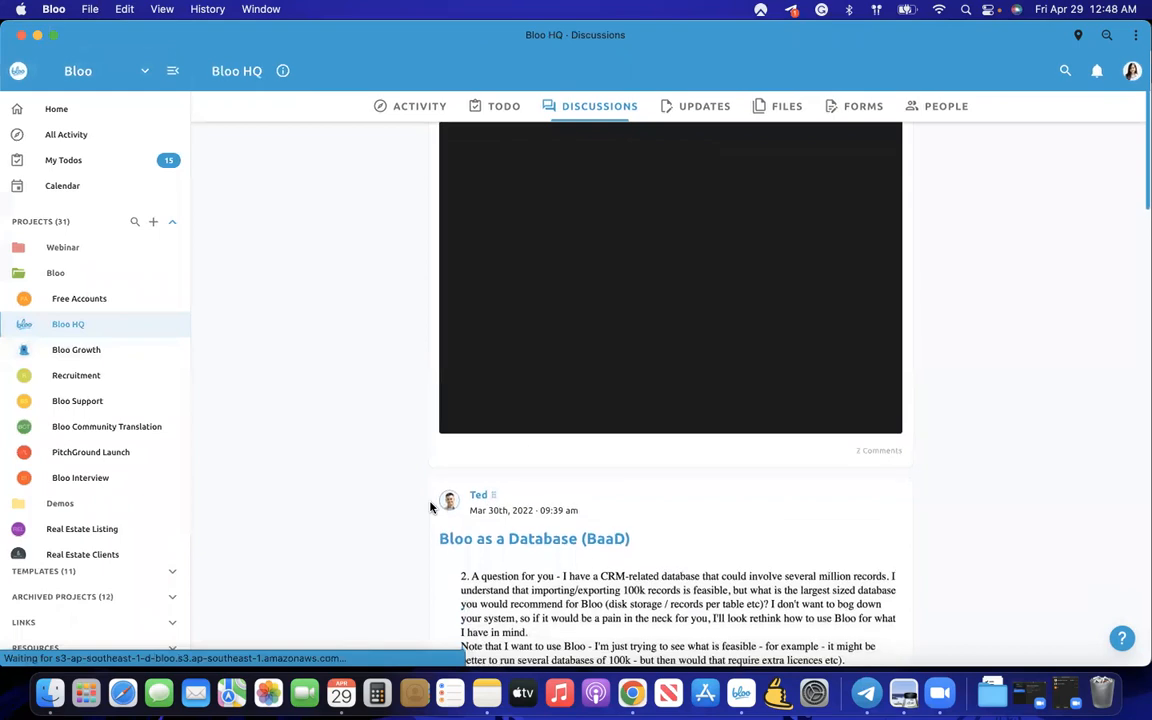
scroll(431, 508, "up", 3)
scroll(431, 509, "down", 6)
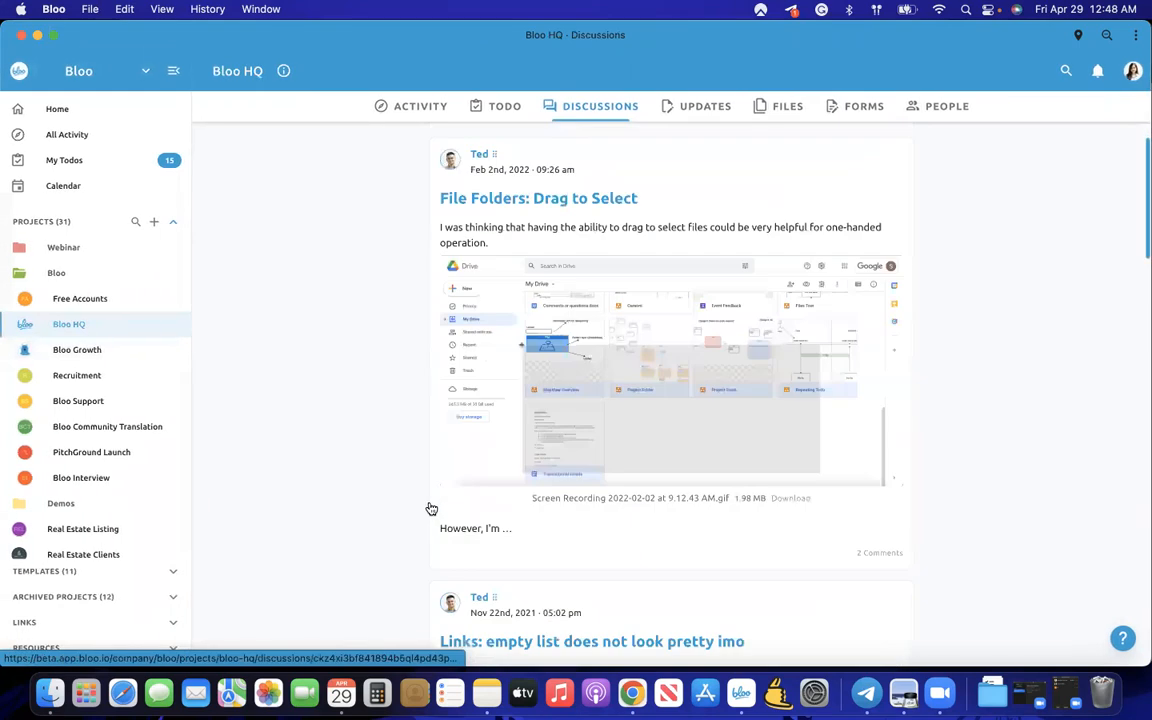
scroll(431, 509, "down", 10)
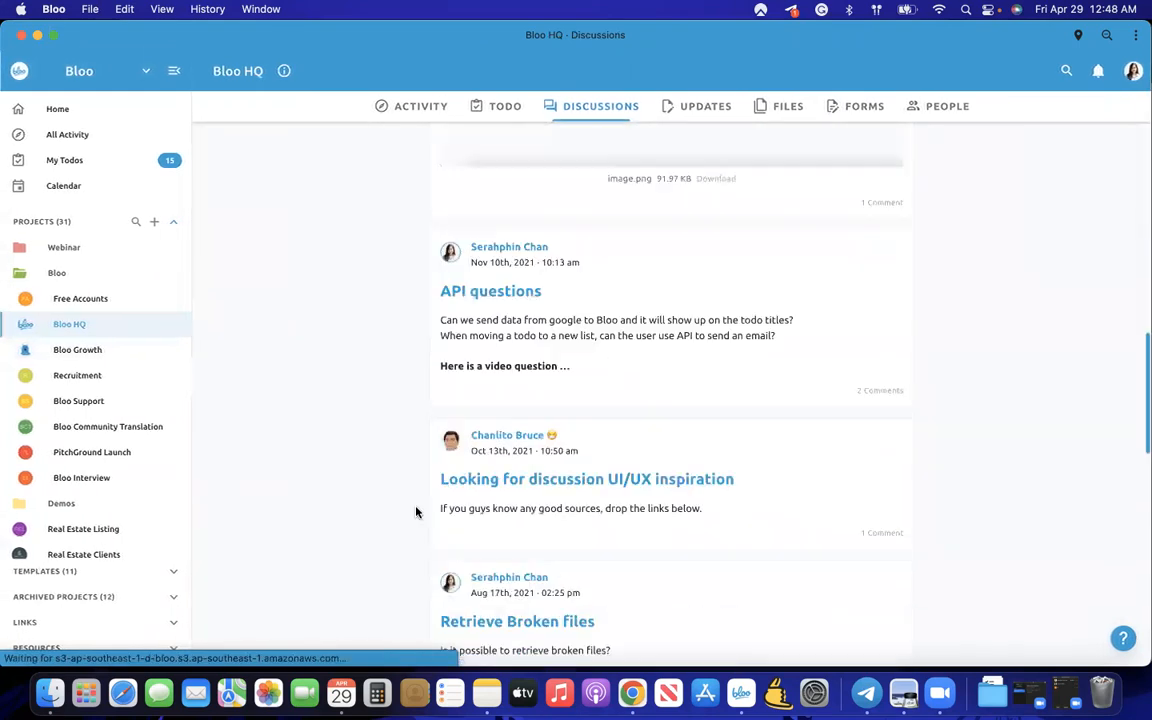
scroll(417, 512, "up", 12)
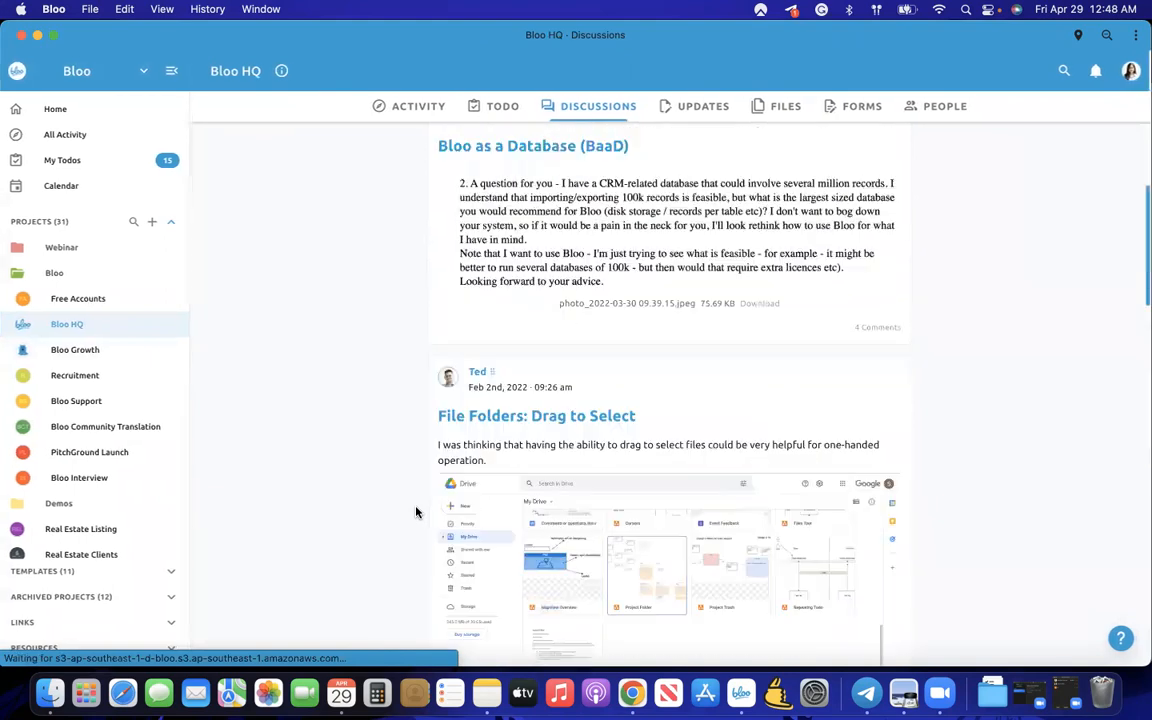
scroll(417, 512, "up", 5)
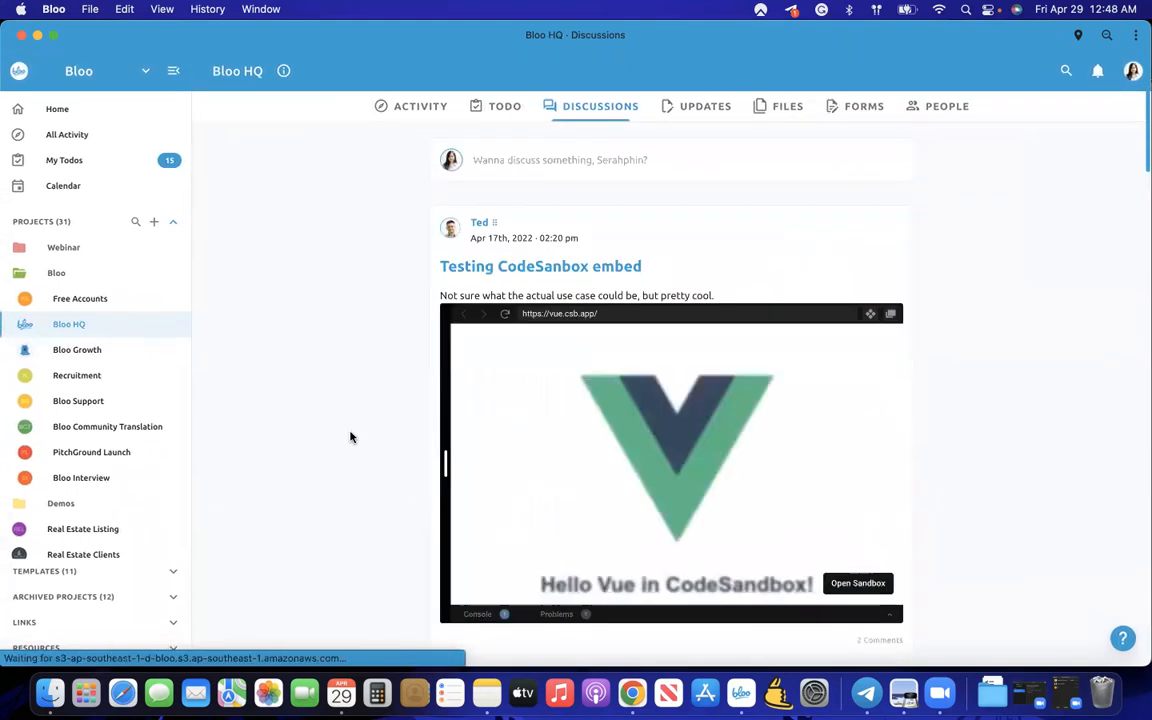
scroll(111, 481, "down", 1)
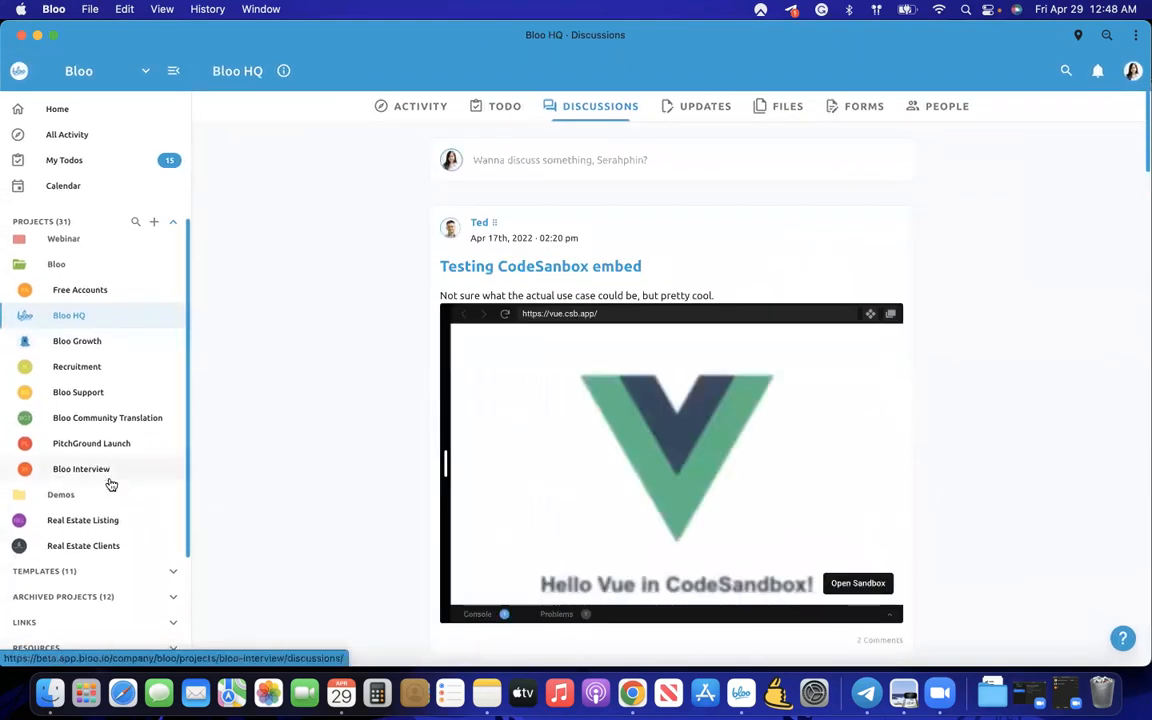
left_click(92, 529)
left_click(726, 108)
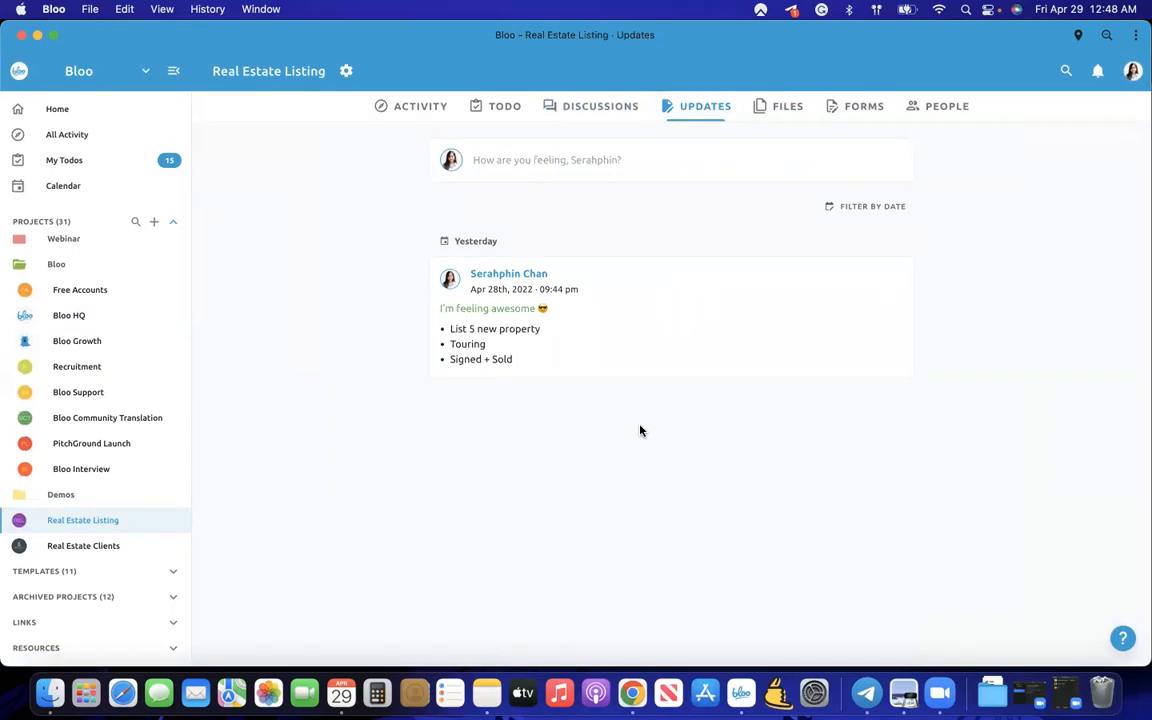
- Post an 'I'm stuck' update that the client is not answering, with a sad bunny GIF, then view the project files
left_click(589, 162)
left_click(670, 160)
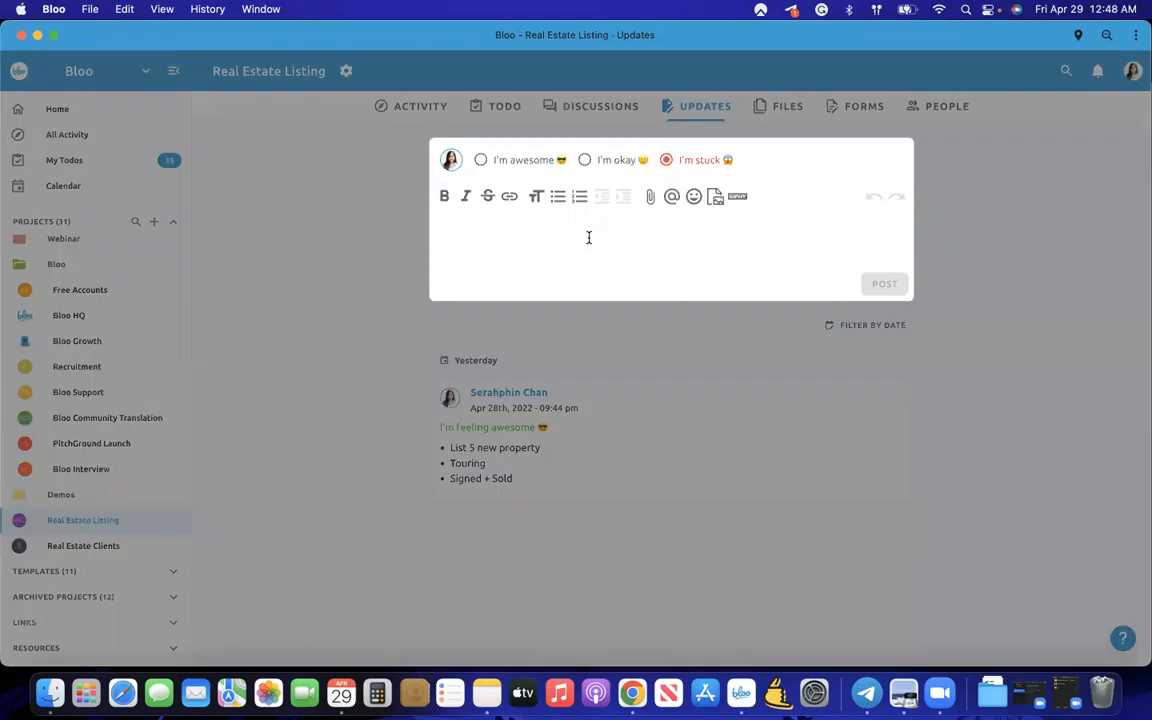
type("d")
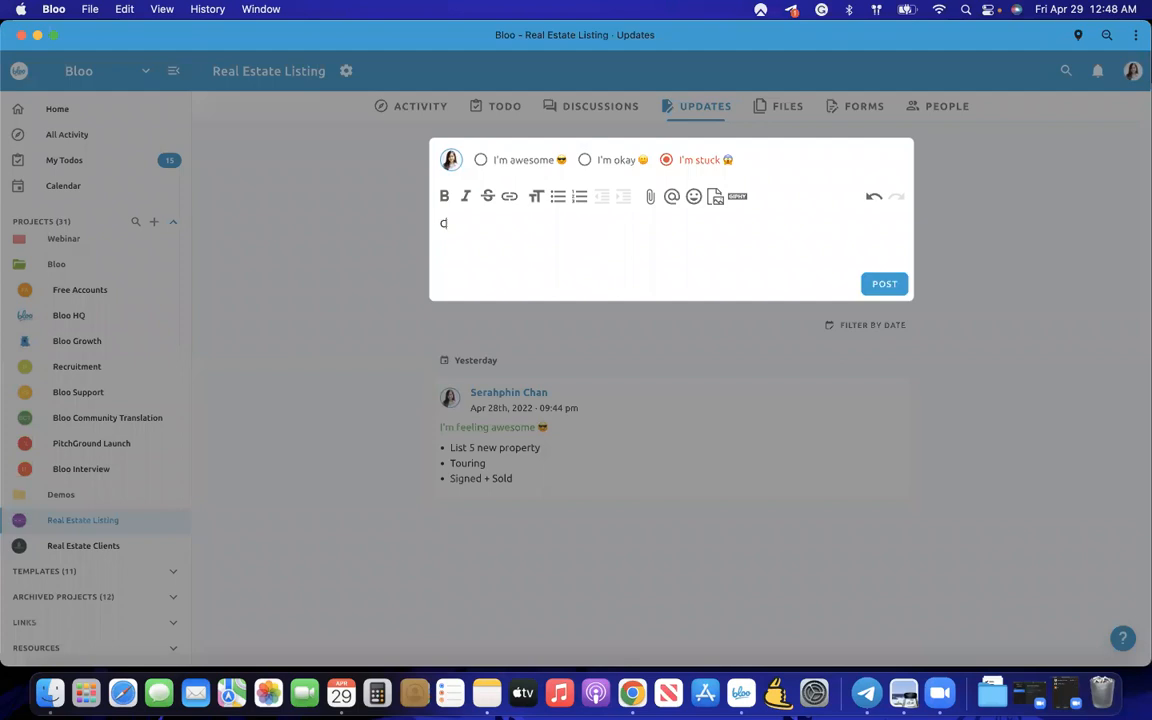
type("lient is not answe")
left_click(737, 196)
type("sad")
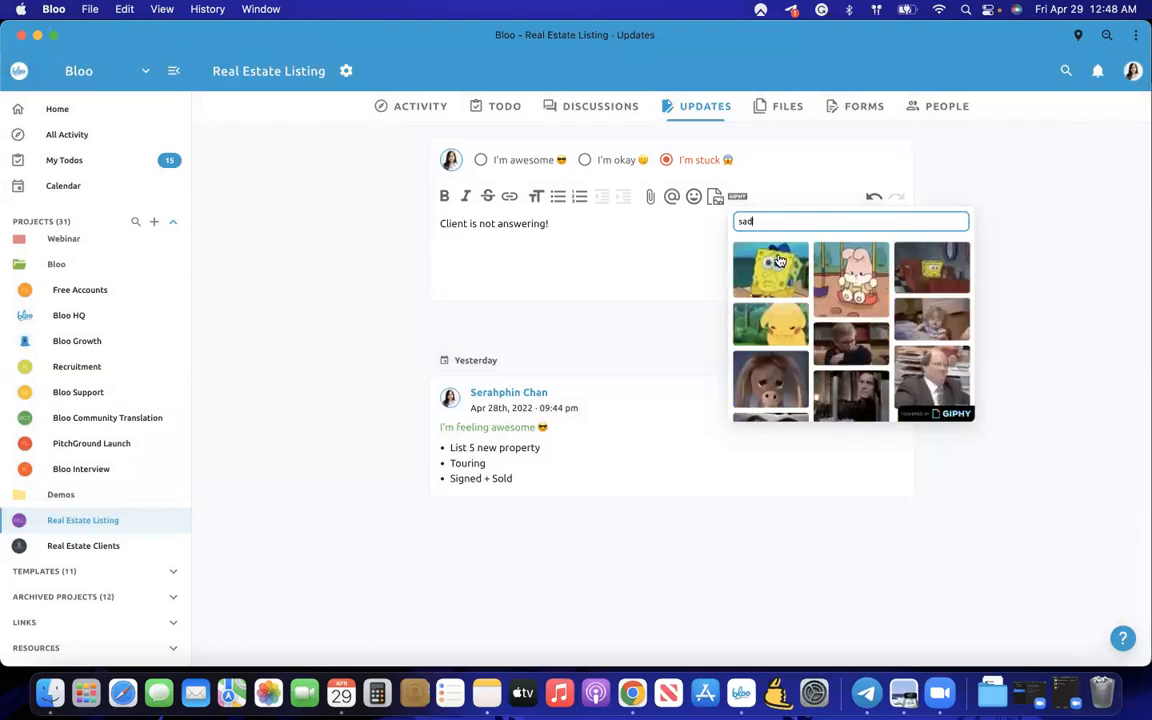
left_click(852, 280)
left_click(884, 391)
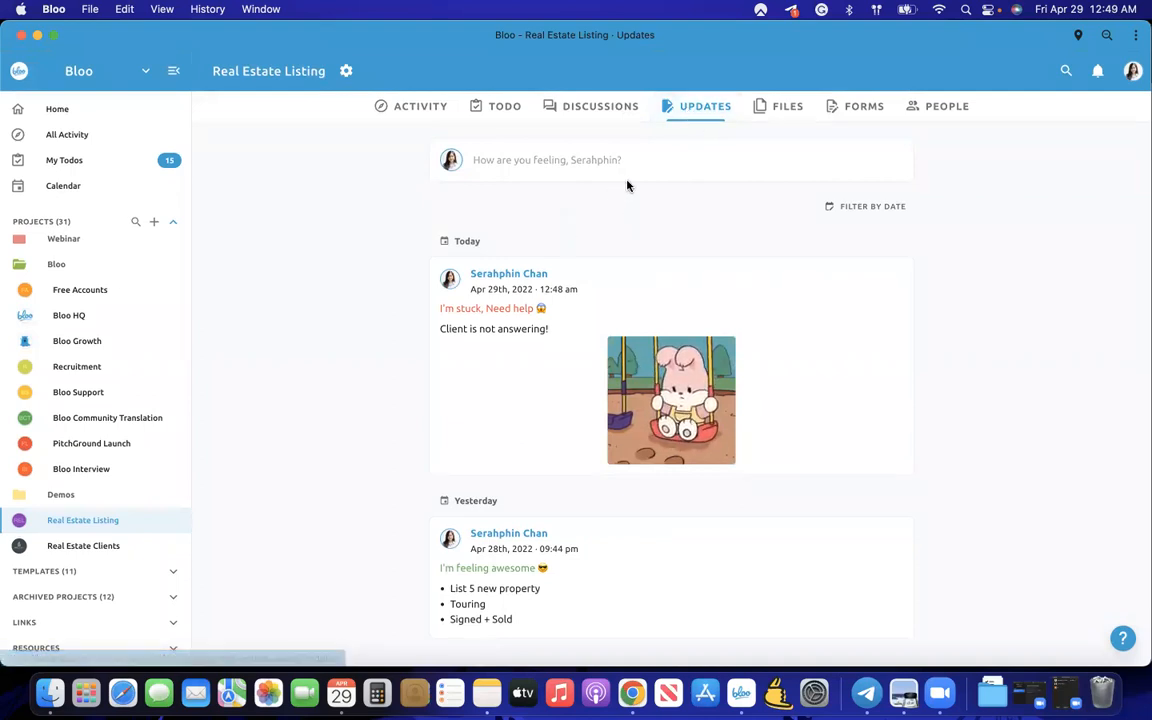
left_click(783, 110)
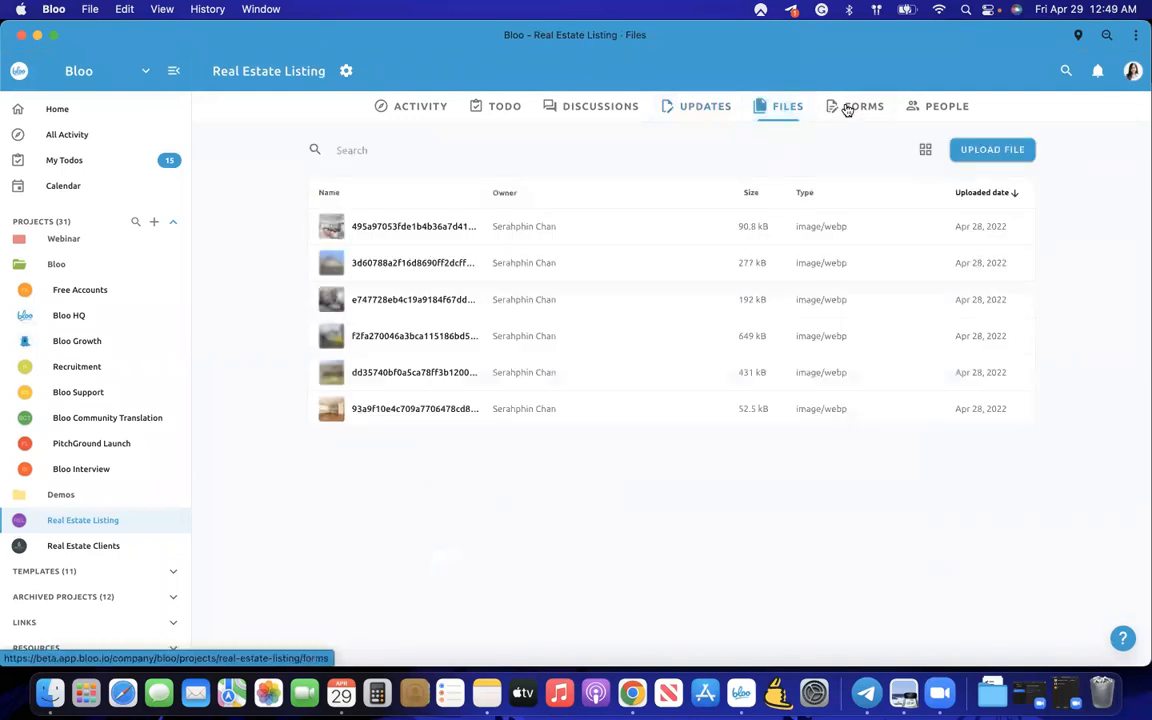
- In the Listing info form, add Title, Listing link and Listing Price fields, then delete Listing link
left_click(848, 111)
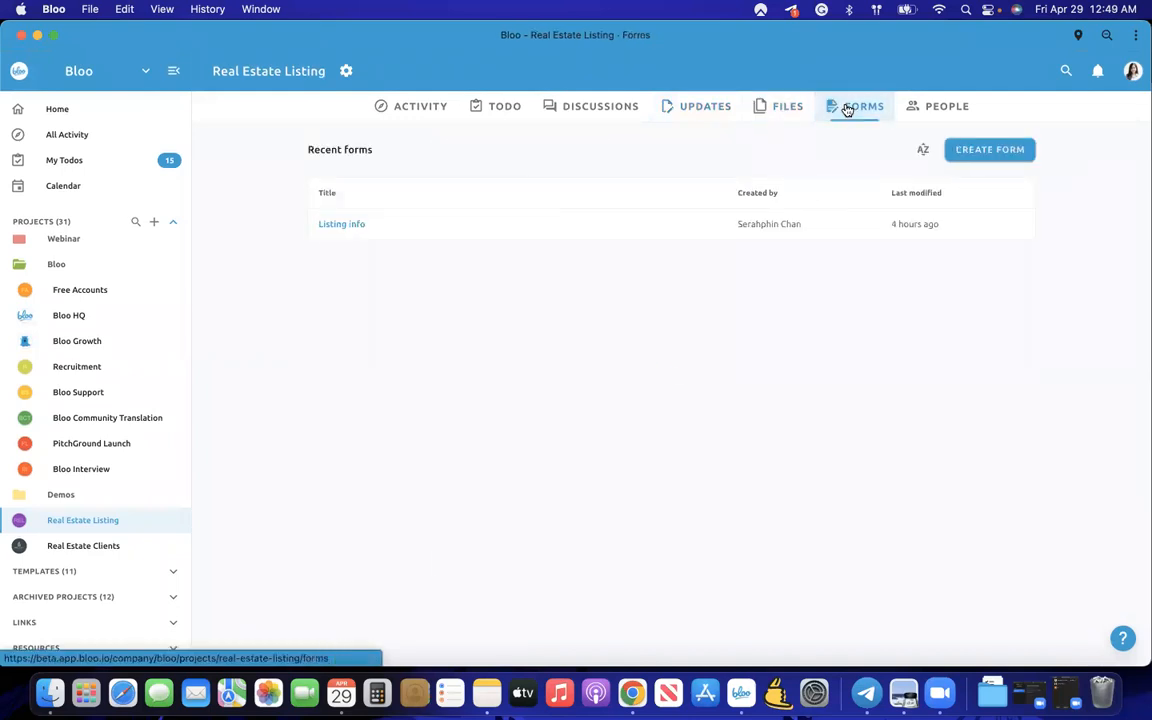
left_click(350, 224)
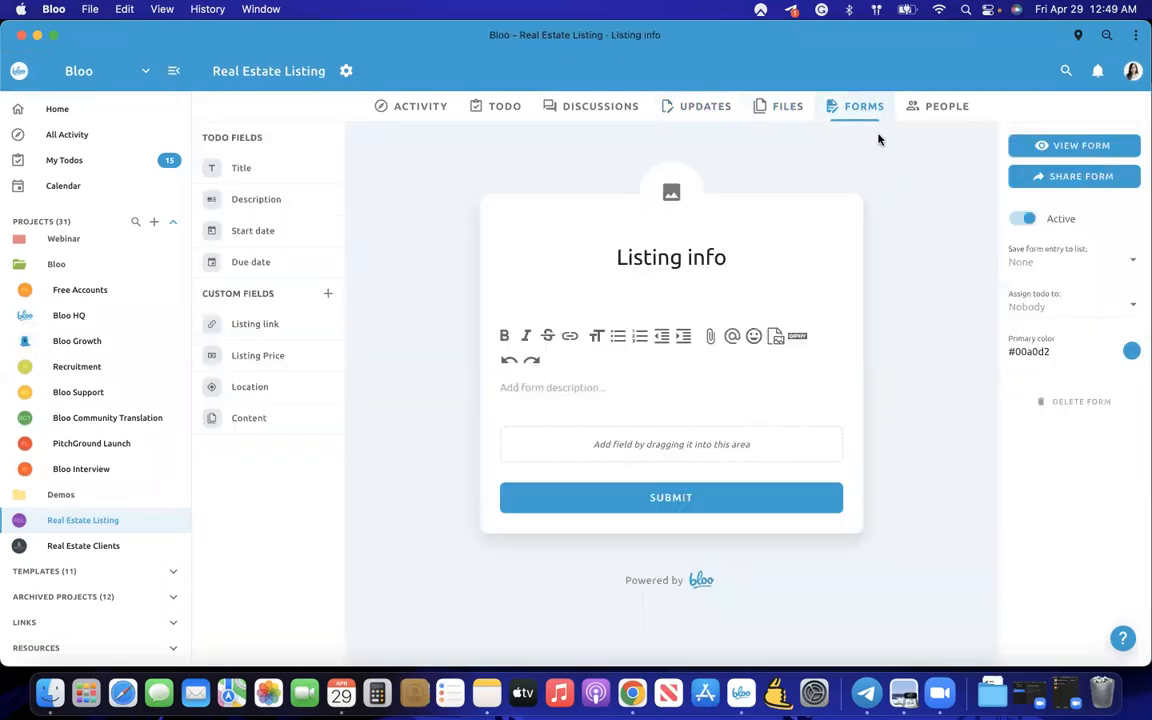
left_click_drag(290, 168, 600, 470)
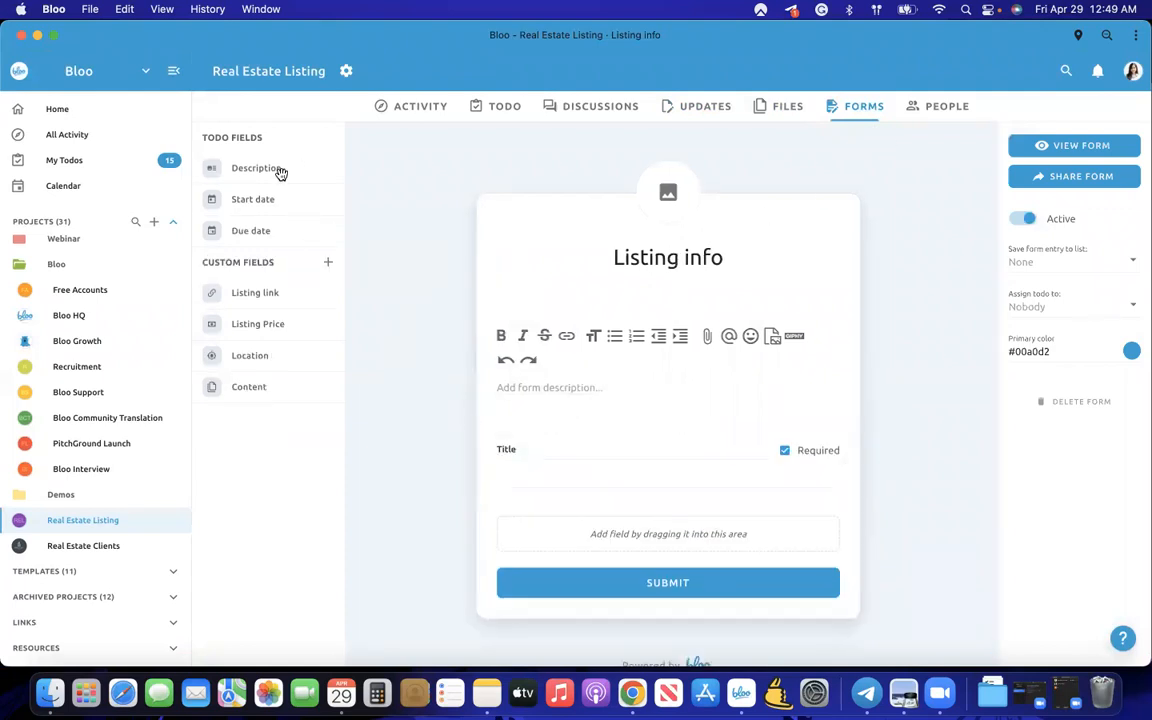
left_click_drag(300, 296, 539, 535)
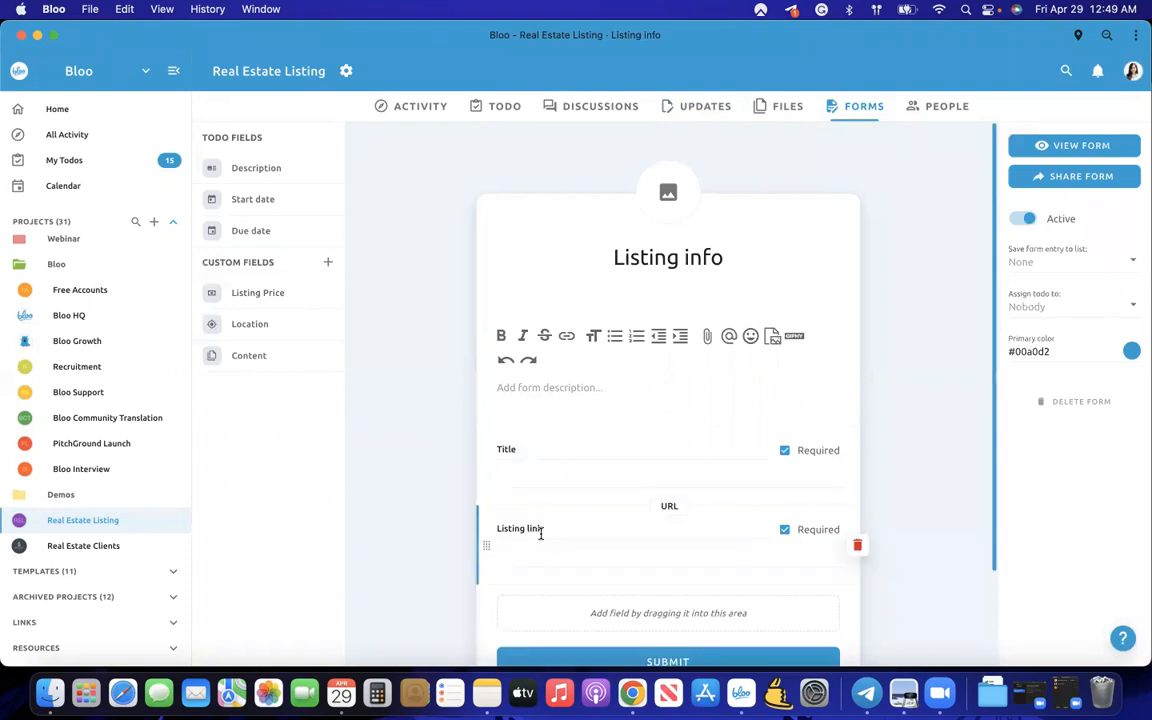
left_click_drag(285, 309, 581, 622)
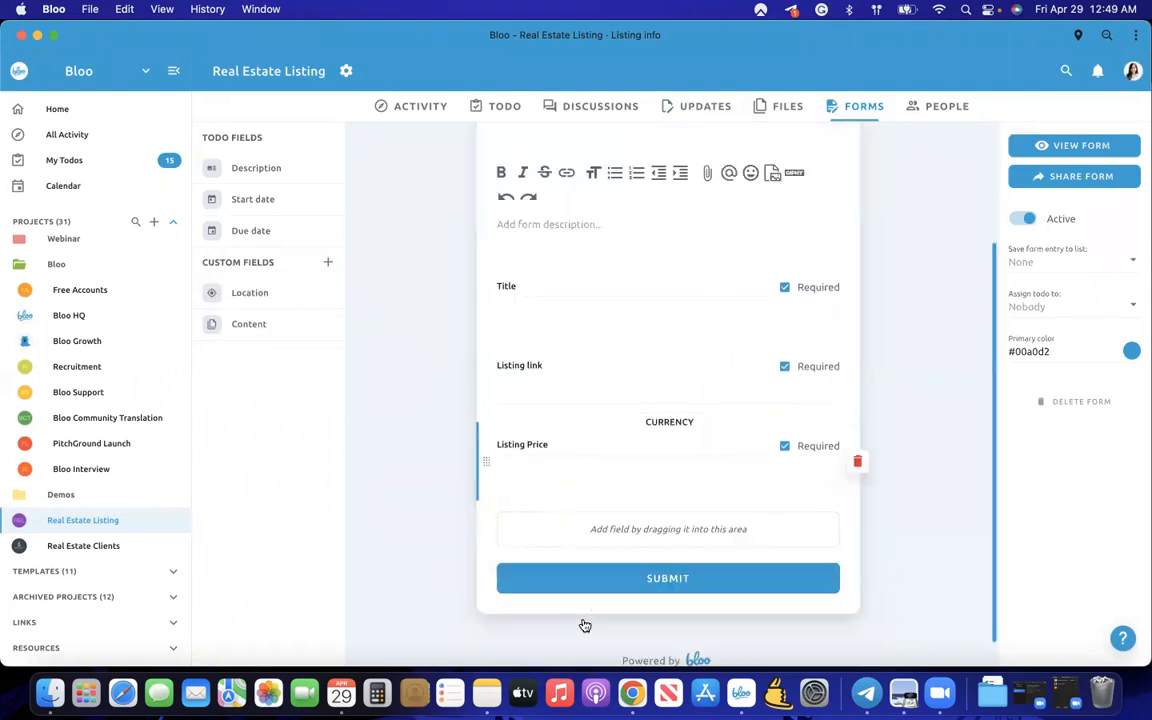
left_click(857, 352)
left_click(731, 404)
- Relabel the Title field as Location, add a 'Pin the location' field, and remove Listing link again
double_click(545, 351)
key("BackSpace")
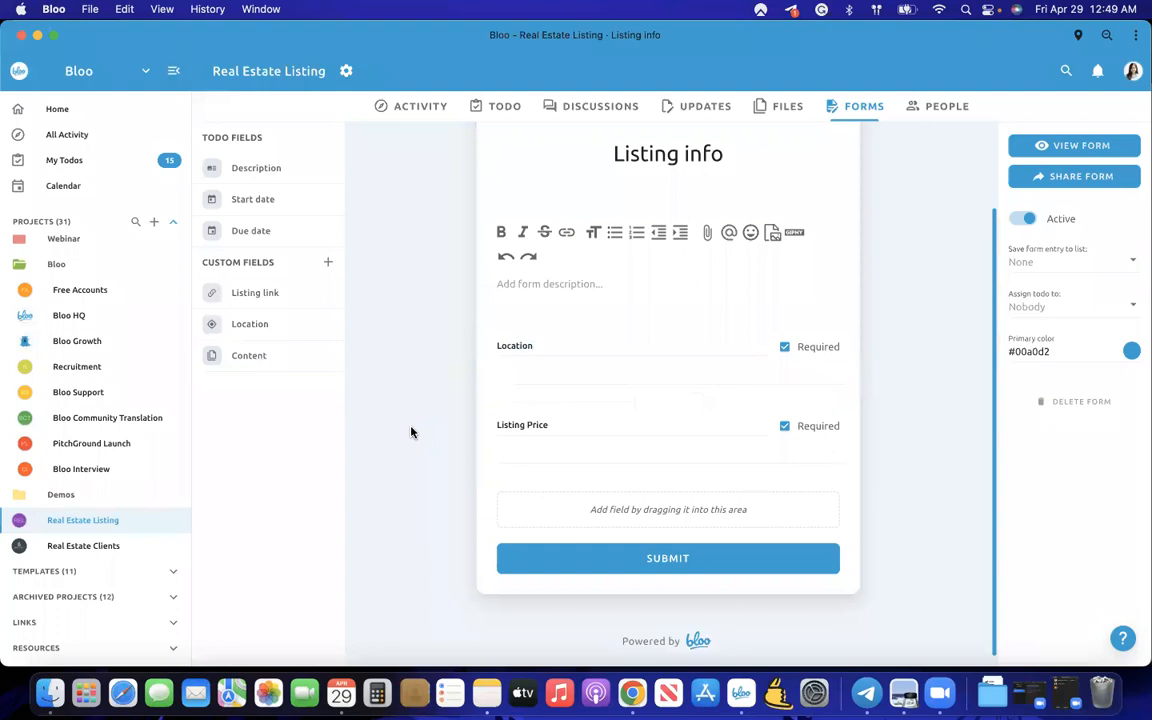
left_click_drag(276, 298, 568, 545)
left_click_drag(489, 485, 618, 610)
scroll(540, 500, "down", 2)
left_click(536, 490)
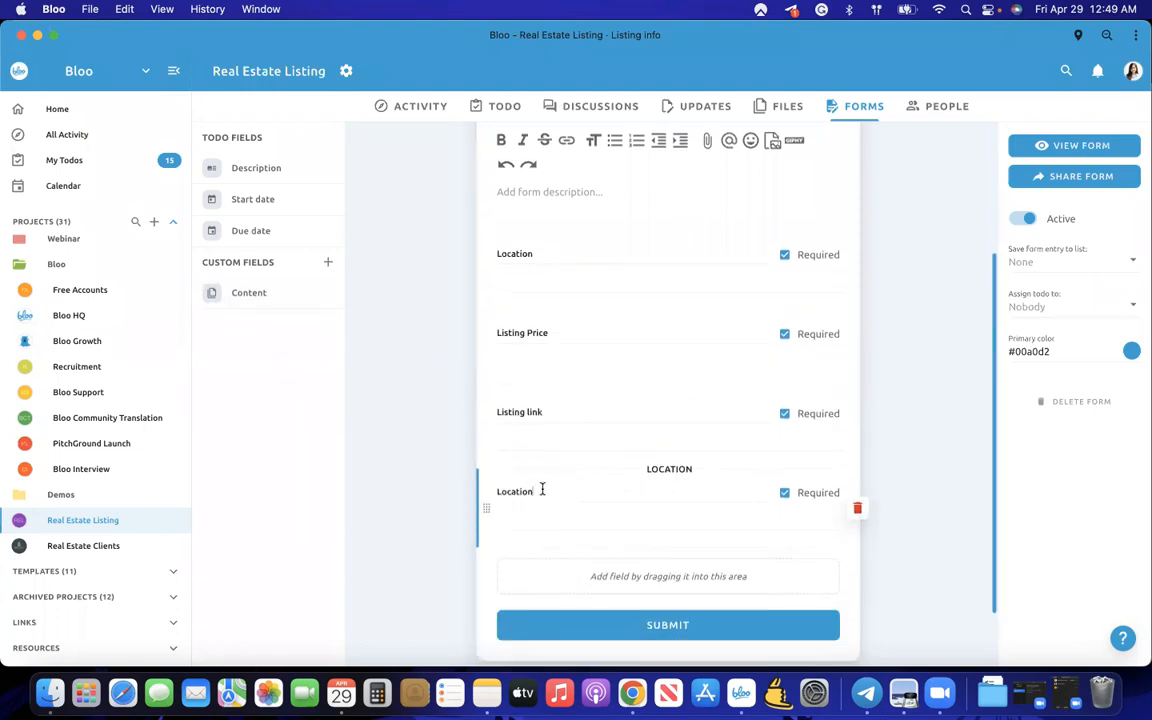
type("Pj")
type("n the locat")
left_click(857, 428)
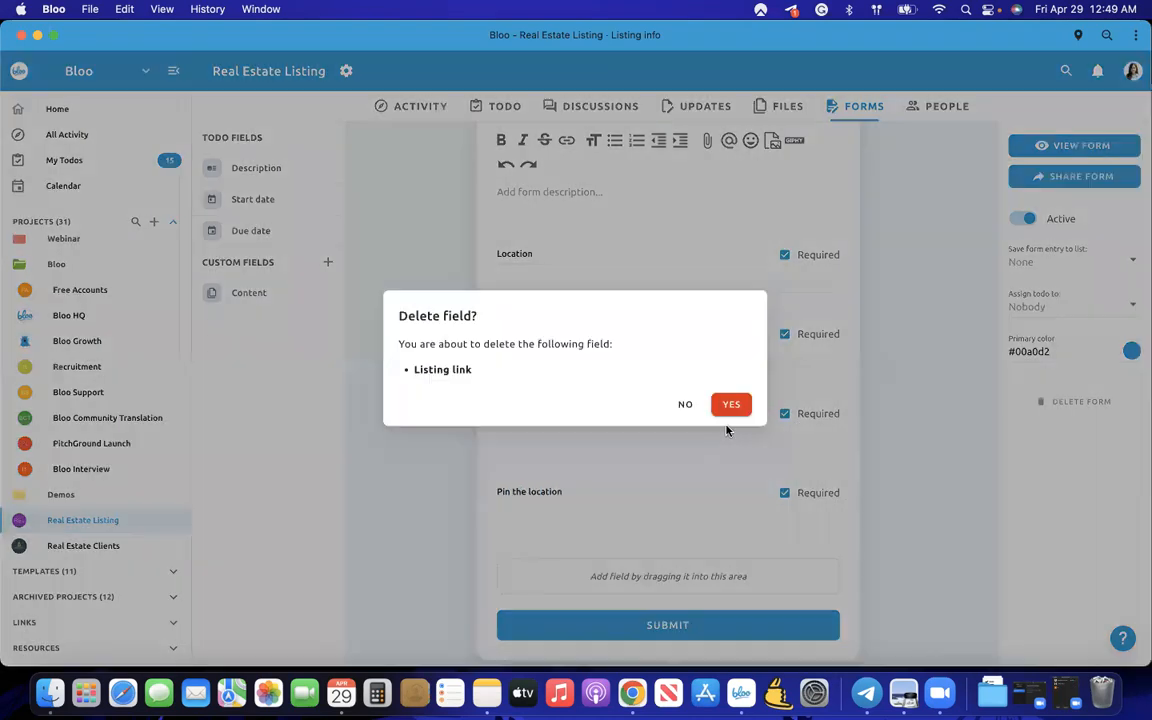
left_click(735, 407)
- Add a Content field labelled 'Provide us the content!' to the form
left_click_drag(290, 328, 587, 540)
double_click(524, 488)
type("Provide us the content!")
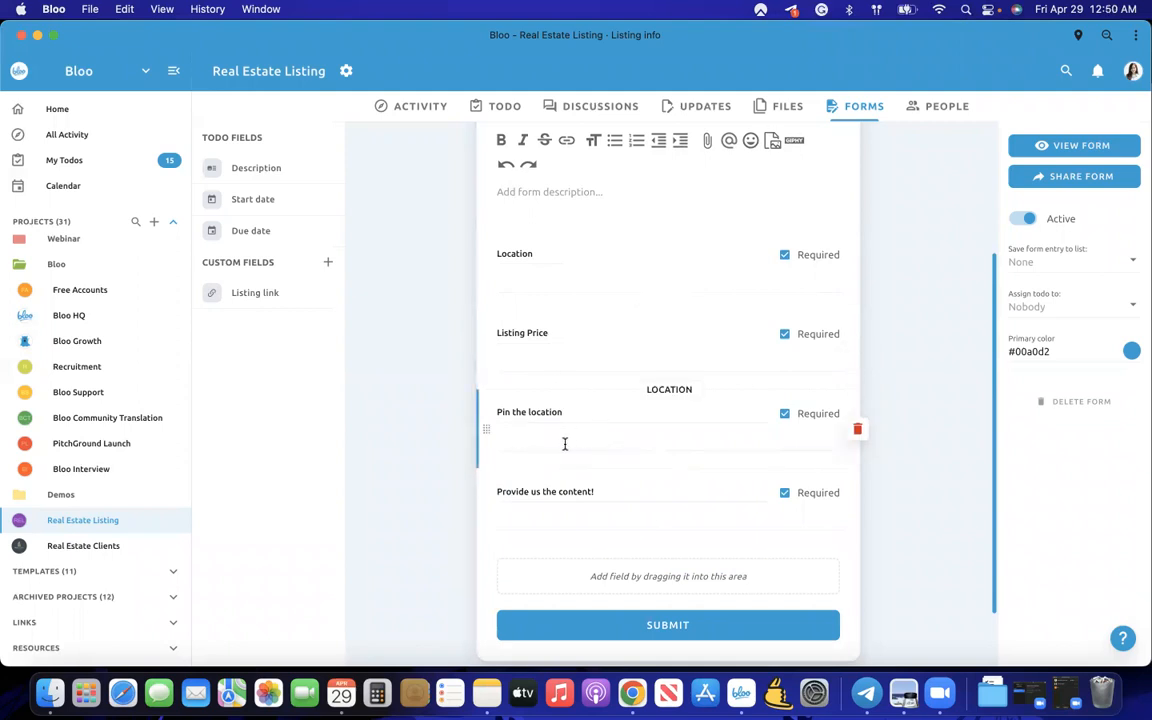
scroll(571, 513, "up", 5)
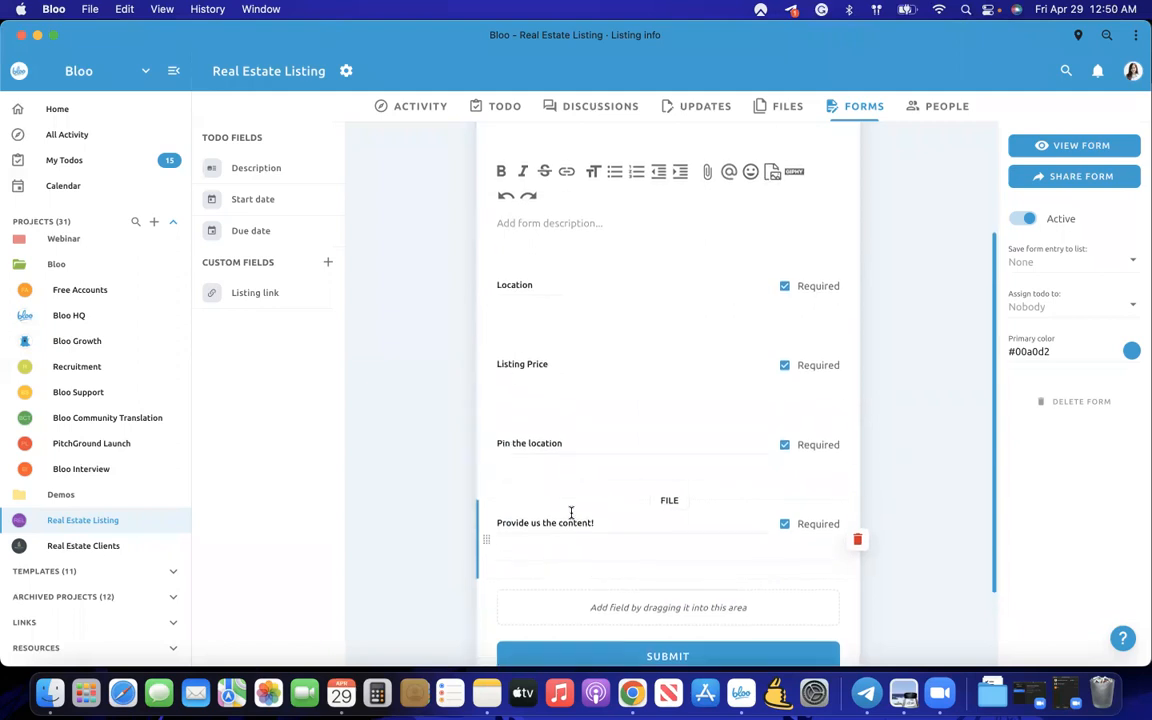
scroll(572, 517, "down", 6)
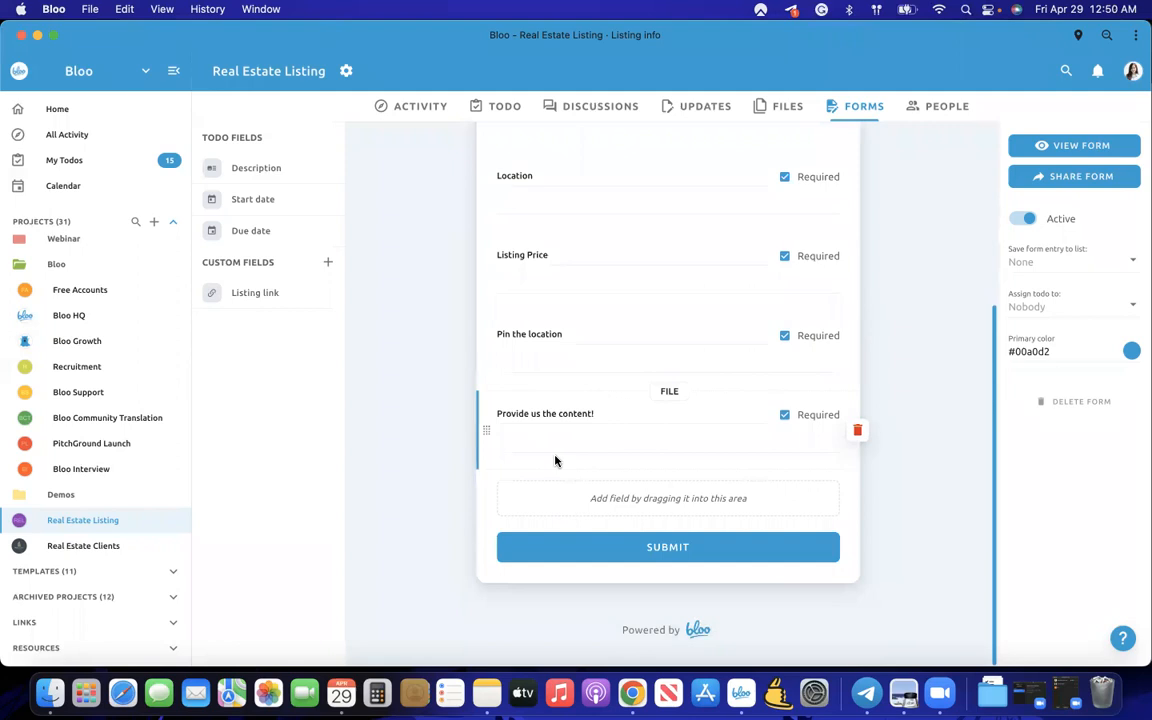
scroll(556, 461, "up", 4)
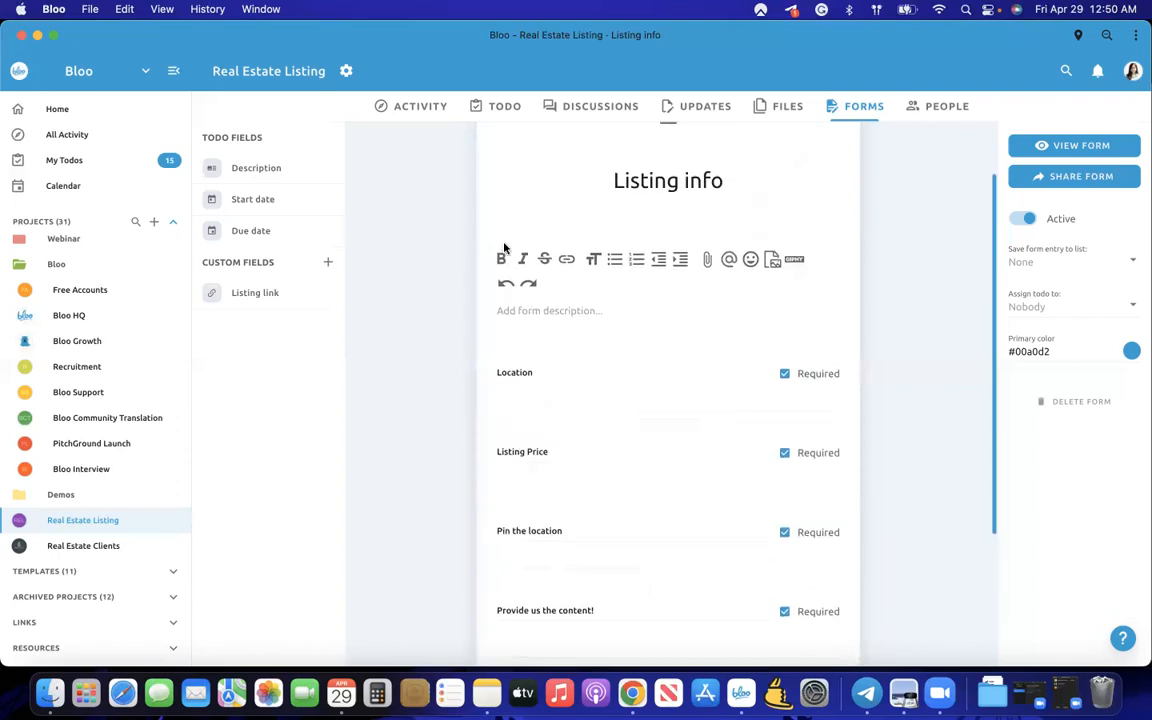
scroll(663, 159, "up", 2)
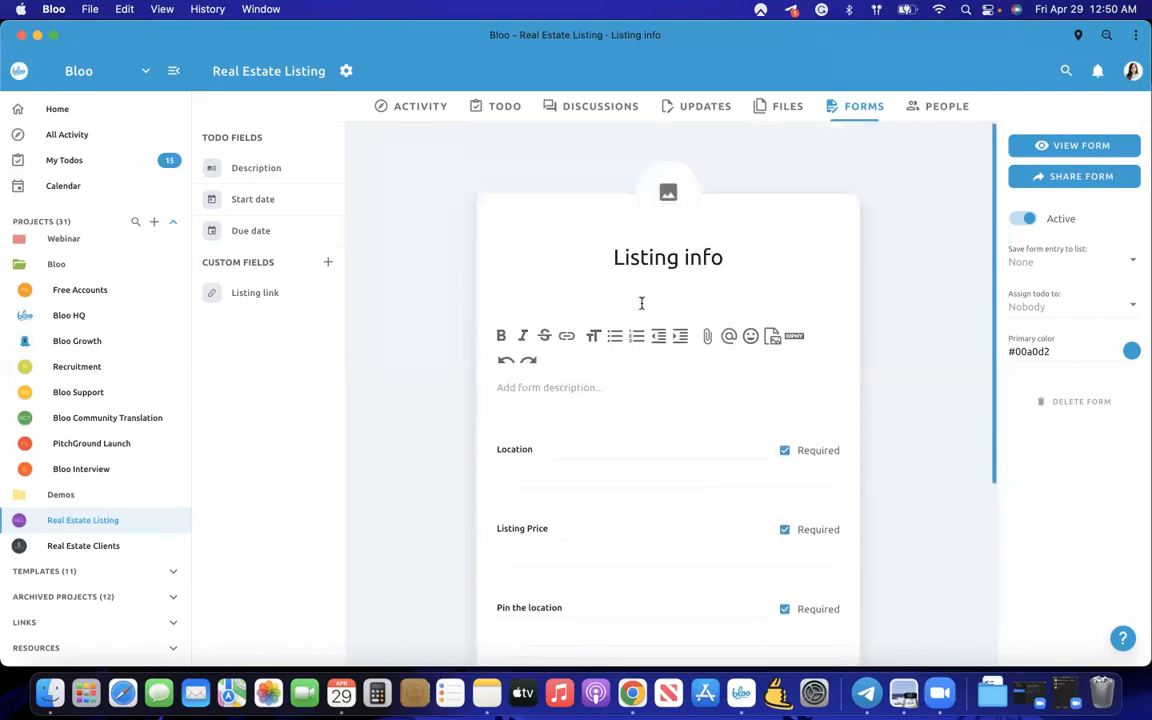
- Preview the form's share link and embed code, then go to the People list
left_click(1098, 176)
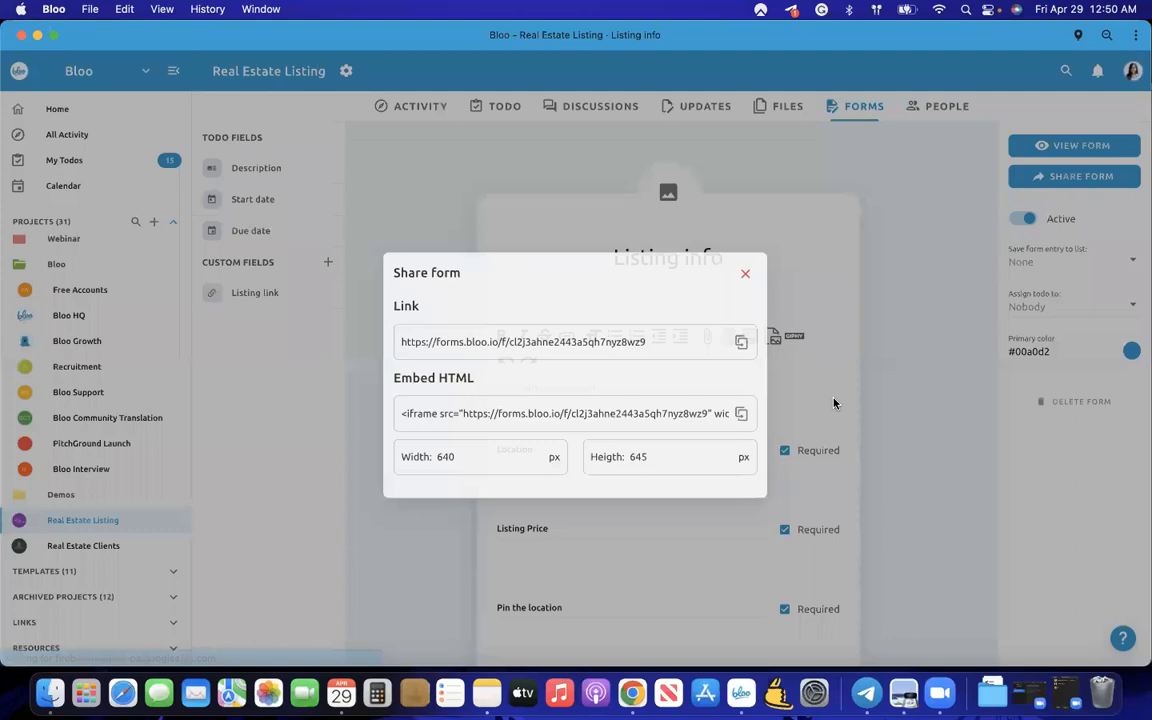
left_click(827, 315)
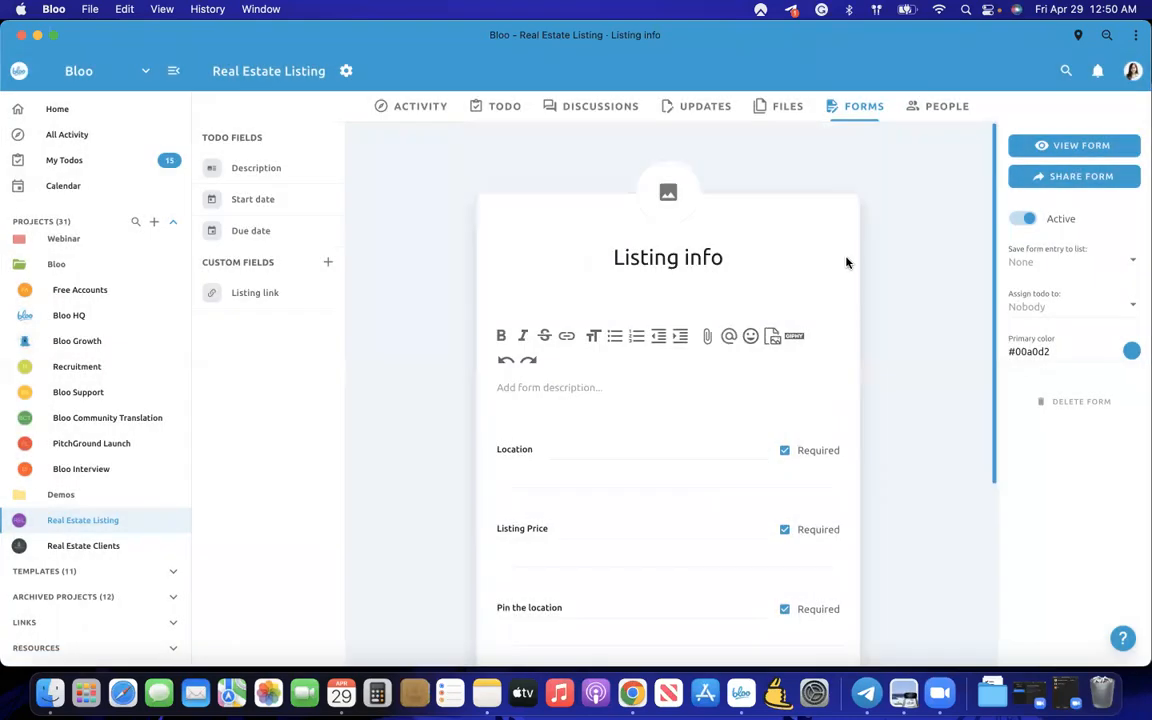
left_click(946, 110)
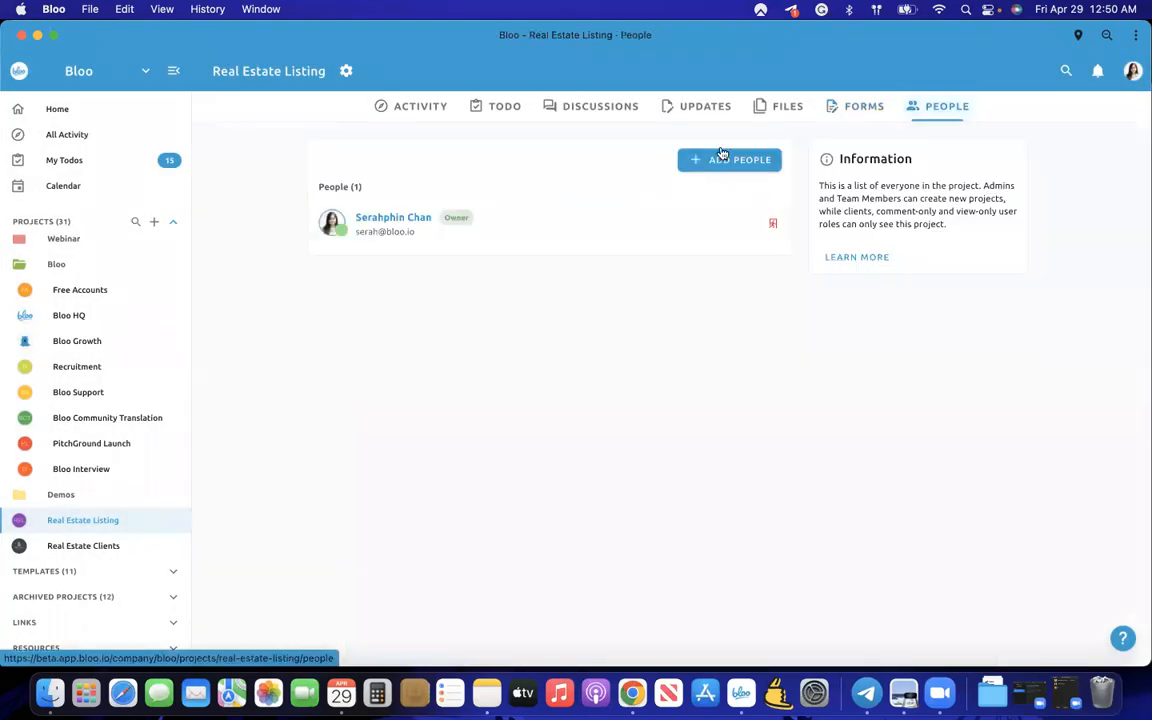
- Show the ADD PEOPLE roles: Admin, Member, Client, Comment Only and View Only
left_click(724, 156)
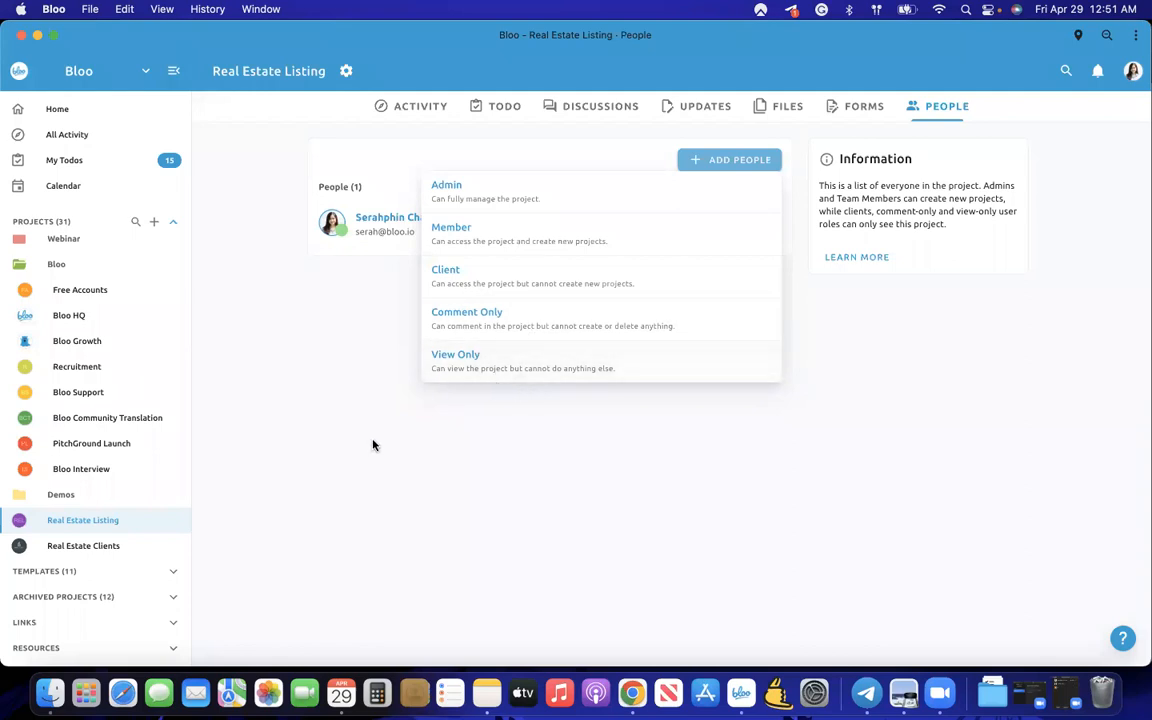
left_click(447, 440)
left_click(701, 163)
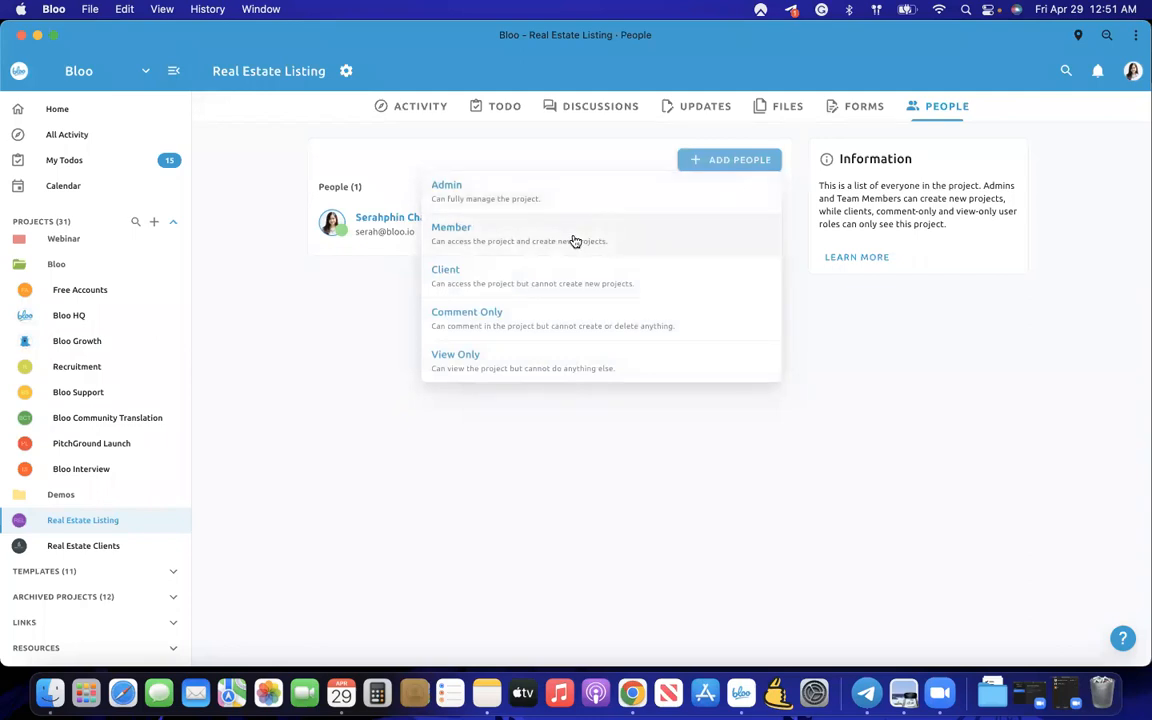
- Choose the Member role, enter the invitee's e-mail address and send the invitation
left_click(501, 226)
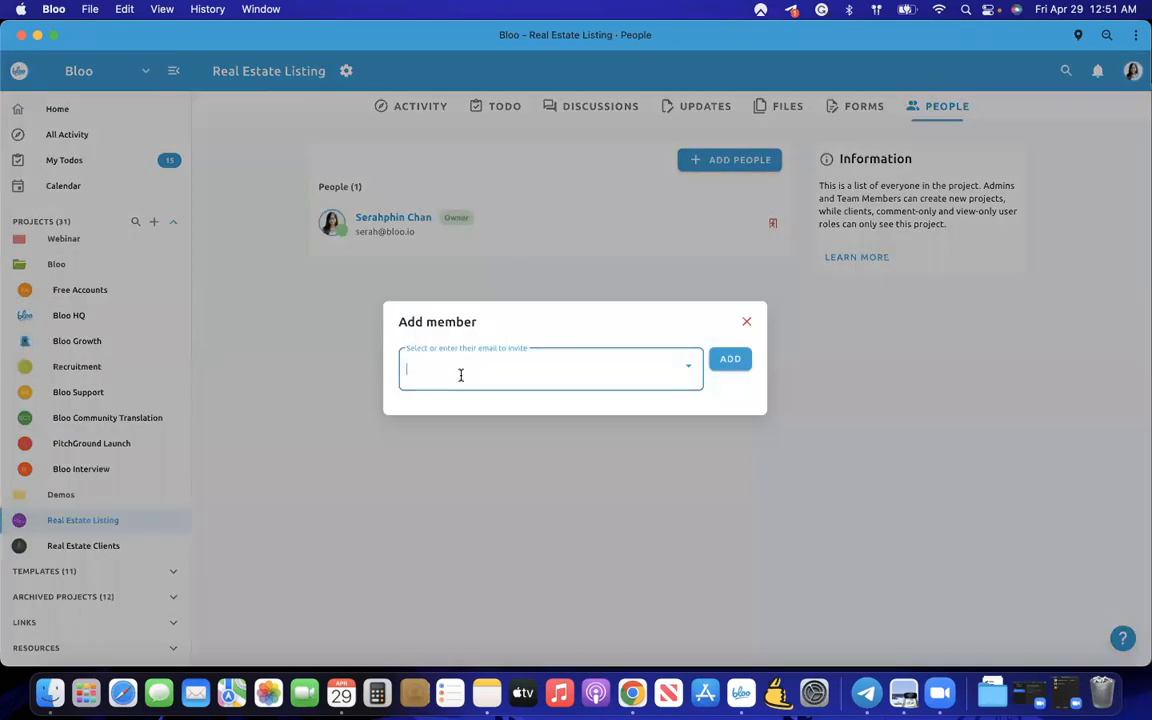
left_click(571, 370)
scroll(569, 479, "down", 3)
scroll(570, 480, "down", 1)
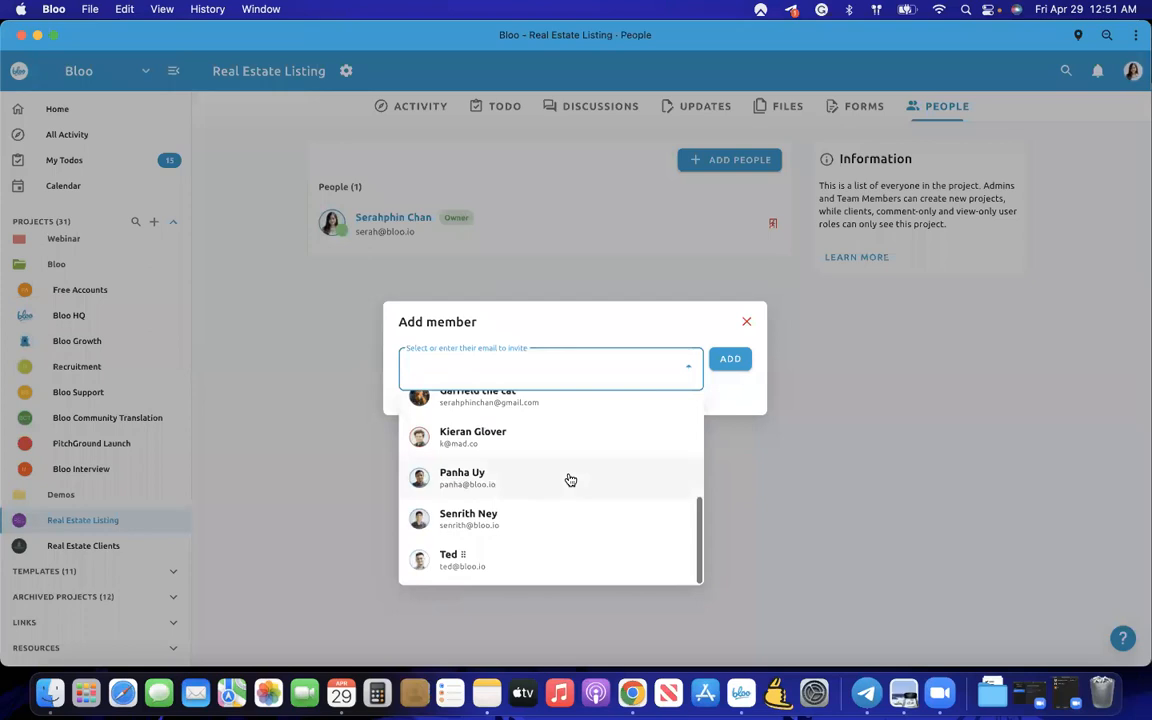
scroll(570, 480, "up", 5)
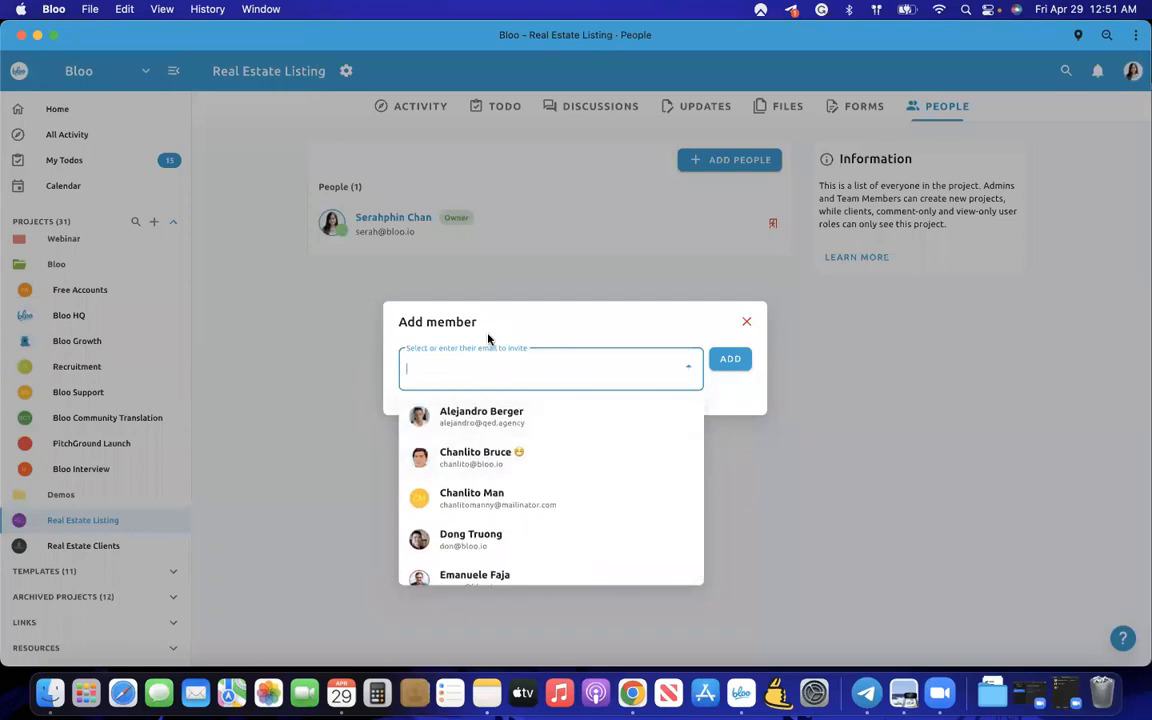
scroll(504, 465, "down", 5)
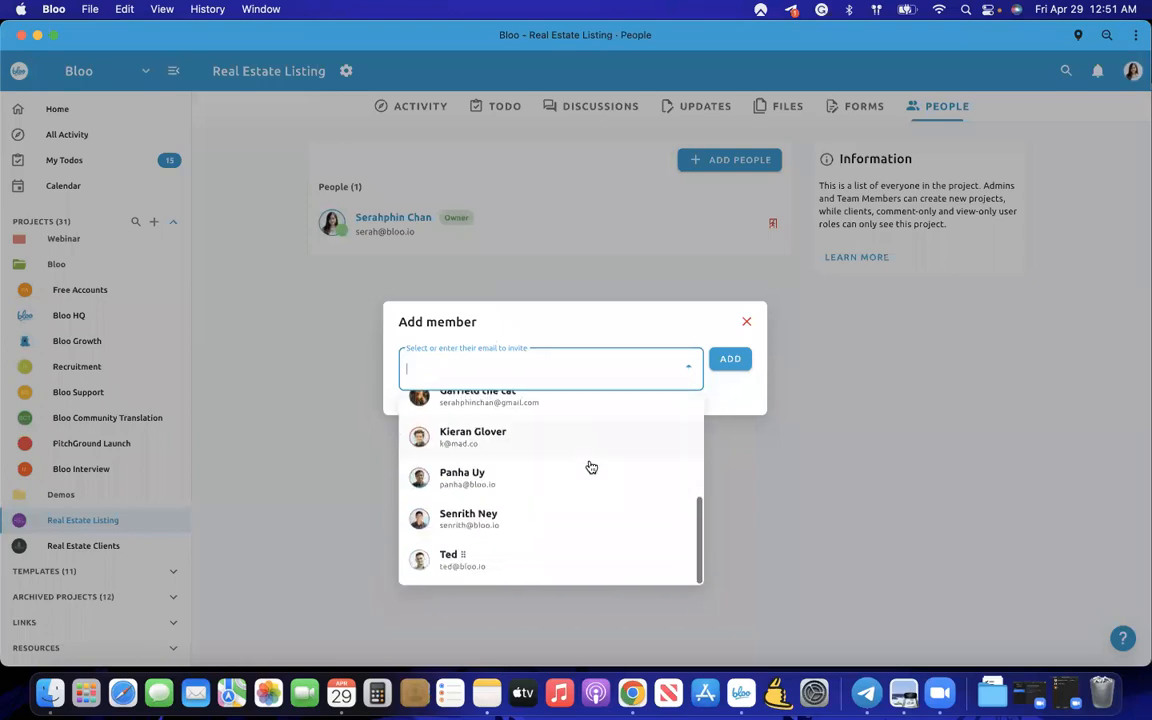
scroll(517, 477, "up", 5)
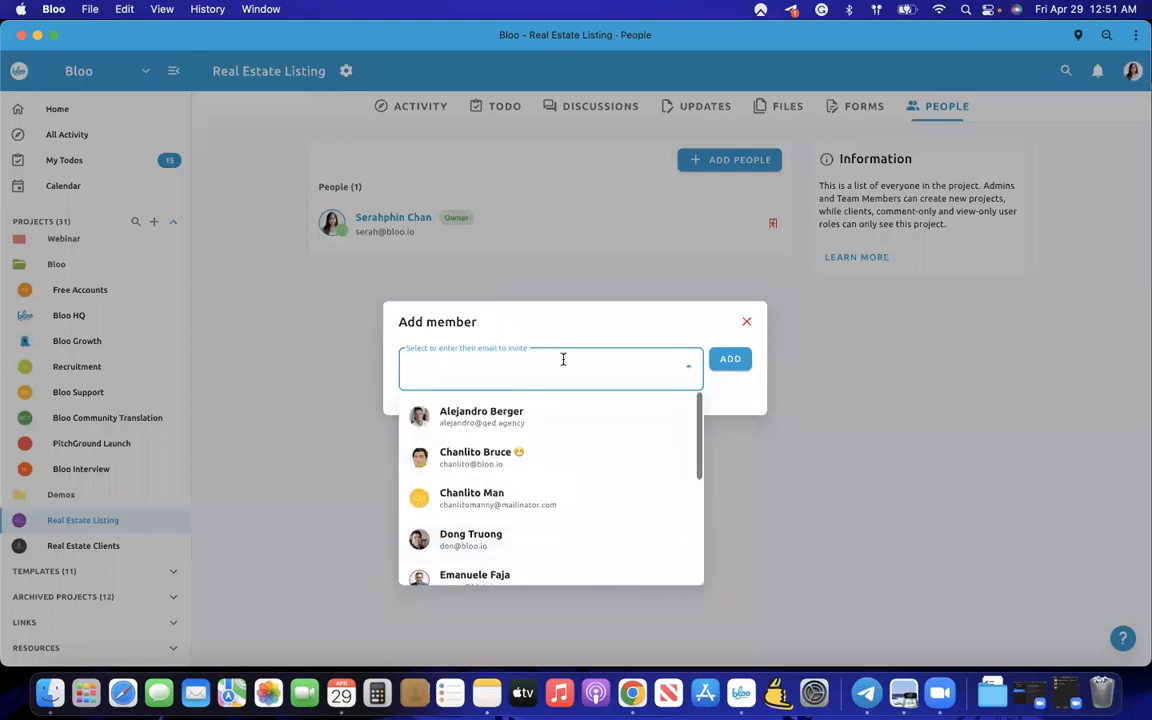
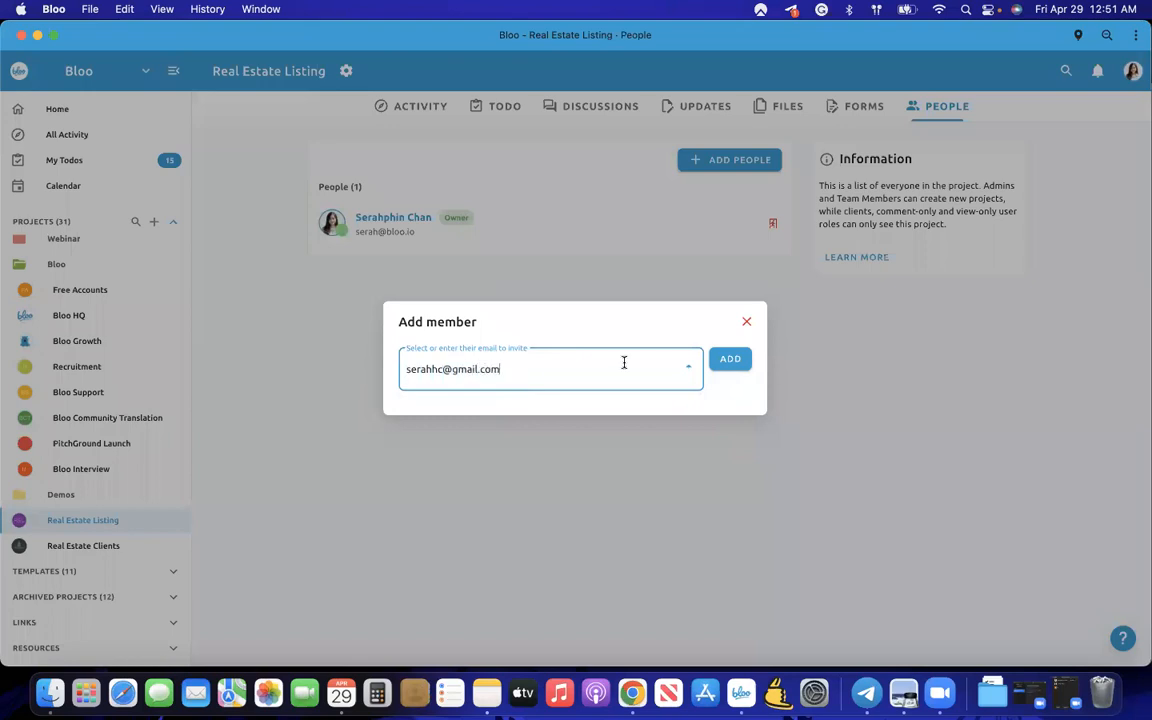
left_click(740, 361)
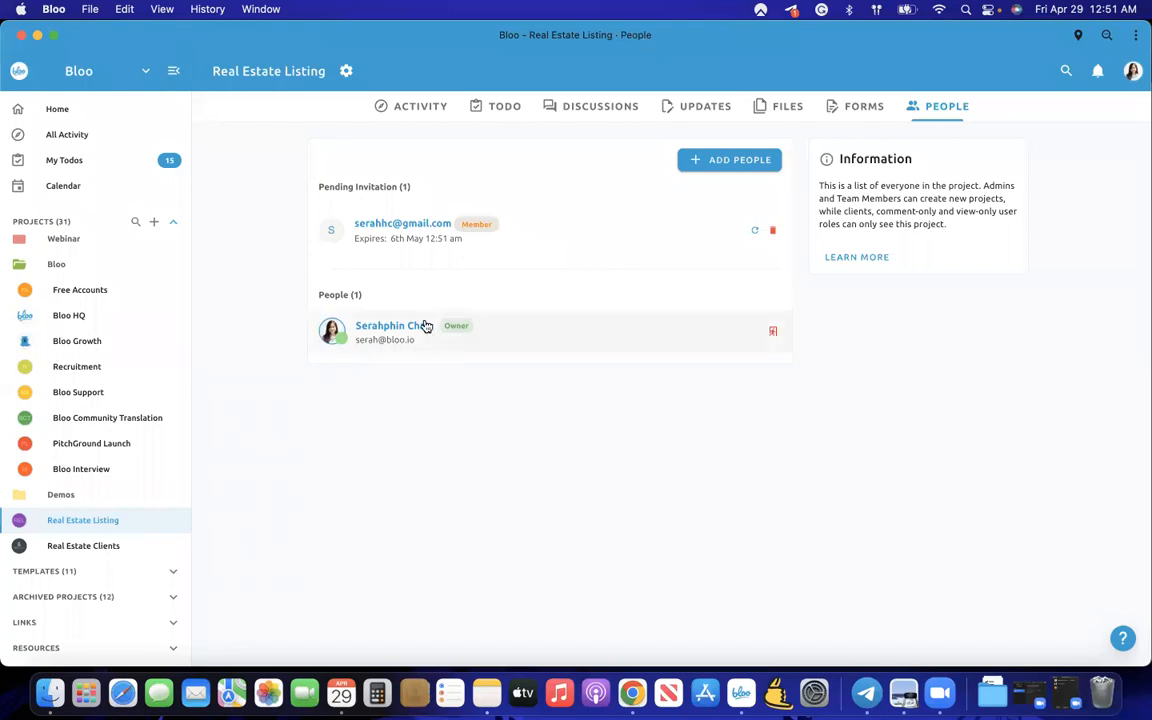
- Cancel the pending invitation and start a new Member invite, clearing the typed e-mail
left_click(772, 230)
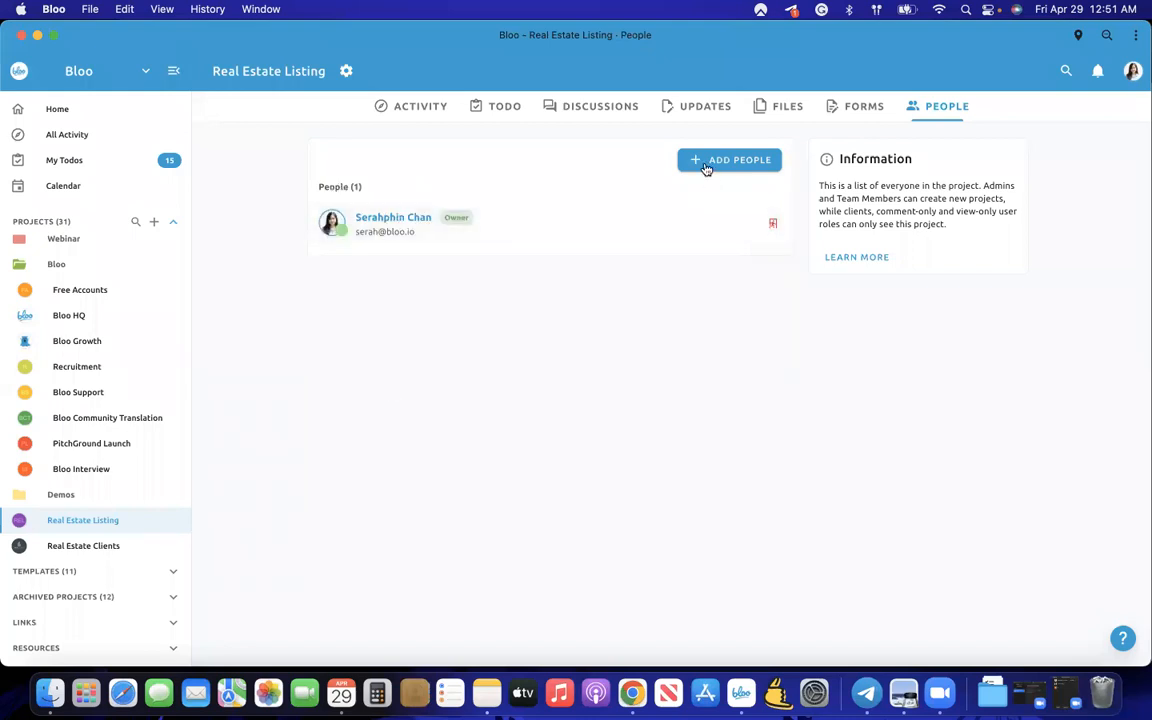
left_click(706, 161)
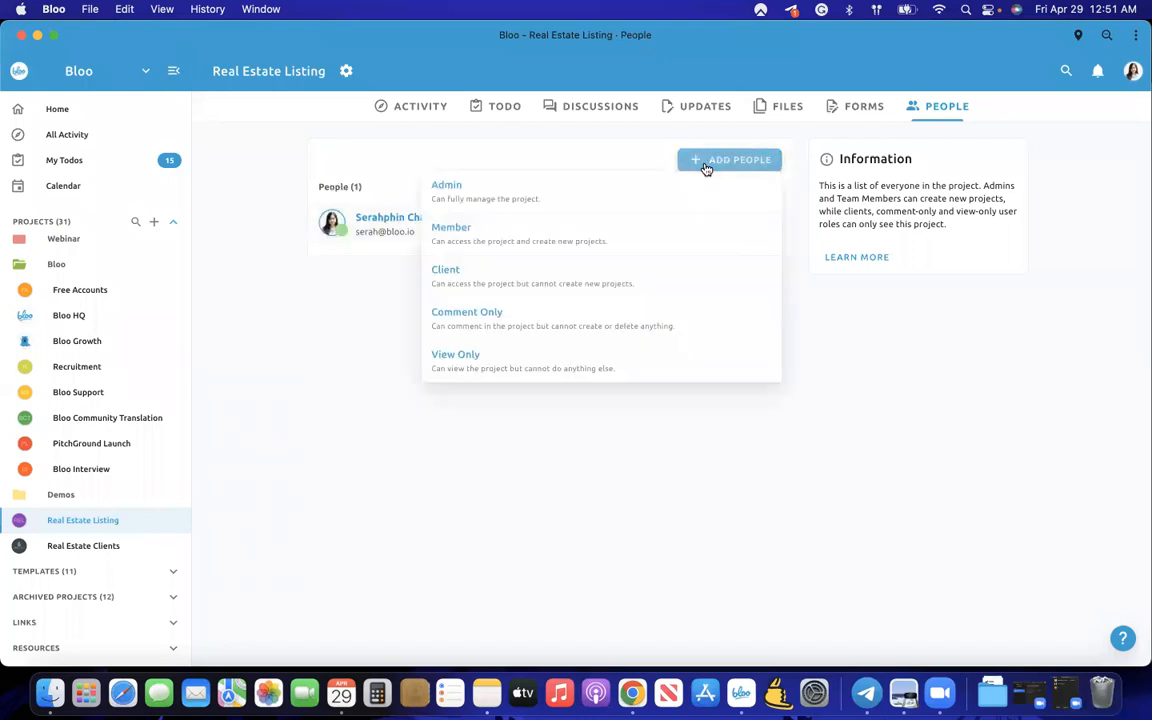
left_click(640, 240)
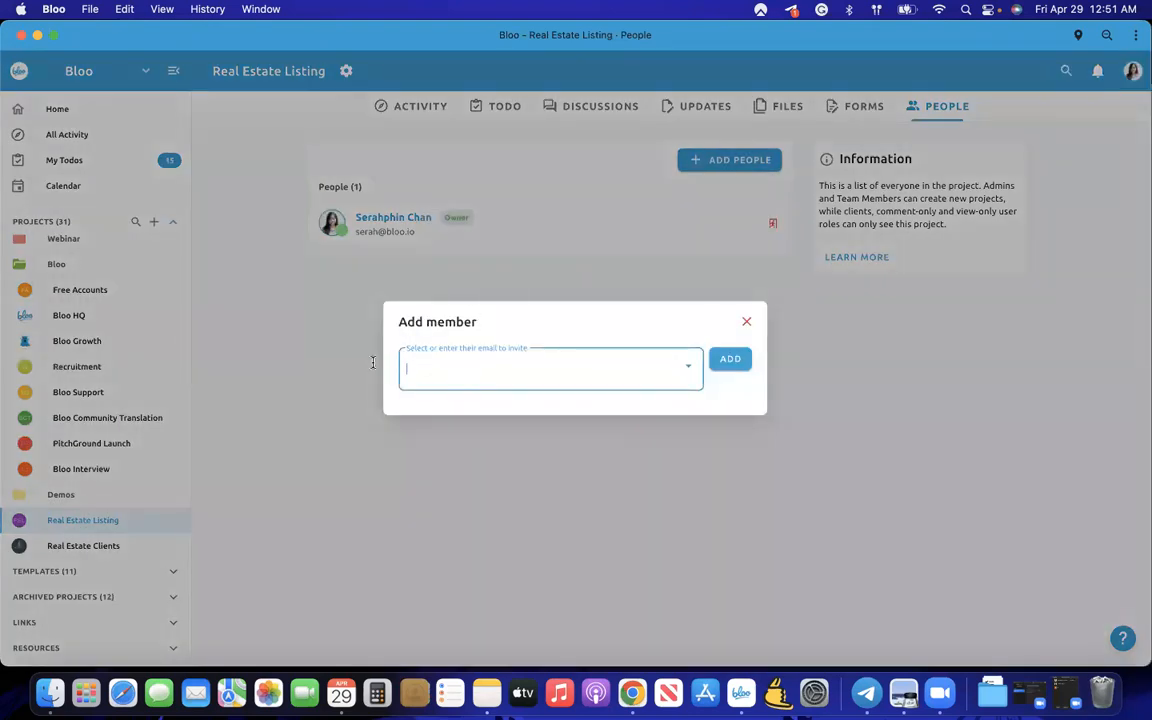
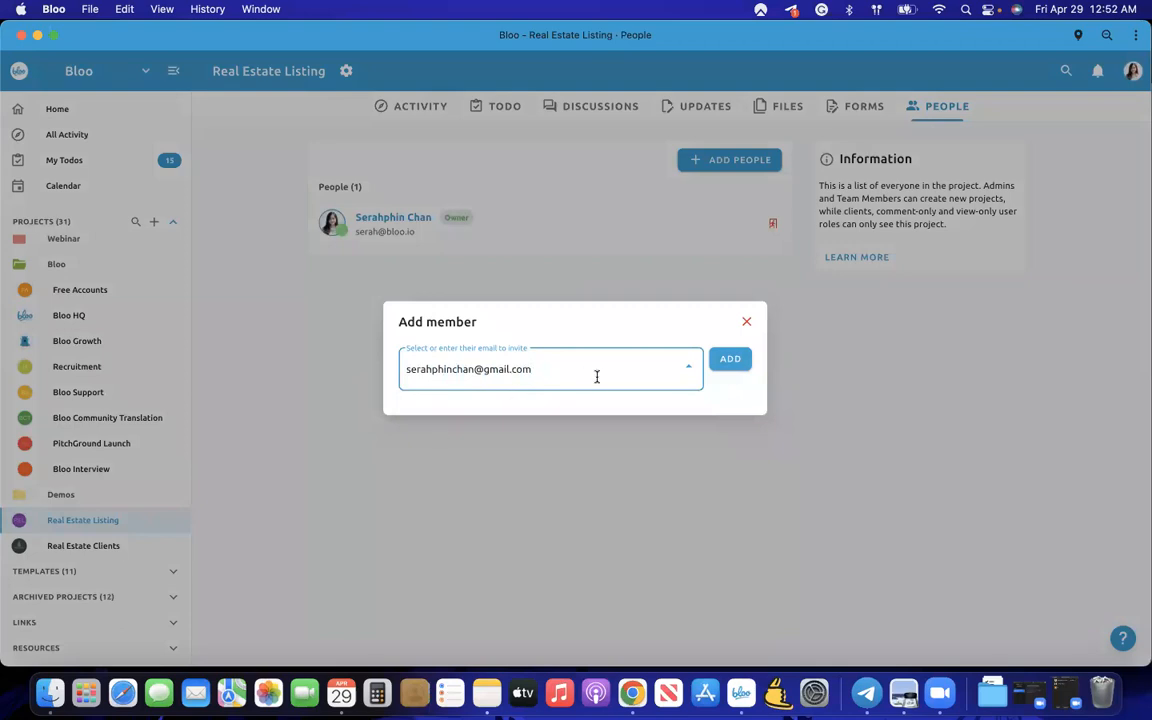
left_click(682, 369)
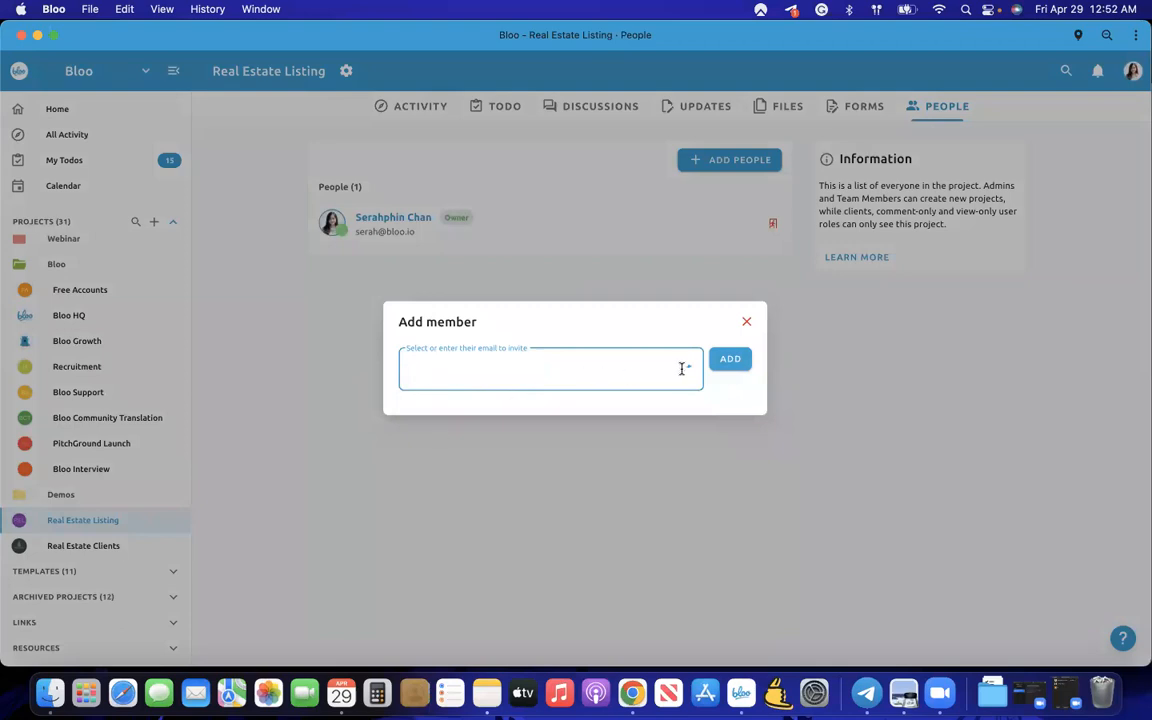
- Add an existing contact from the people list as a Member, then view the activity feed
left_click(688, 369)
scroll(638, 442, "down", 5)
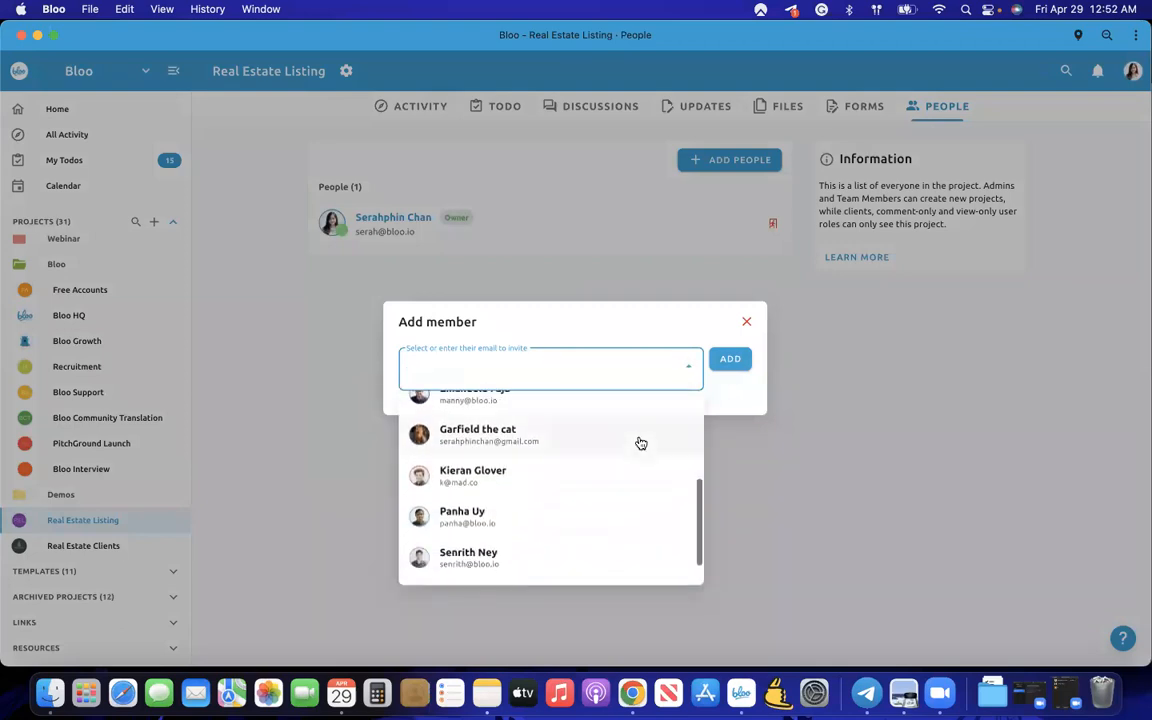
left_click(607, 432)
left_click(733, 362)
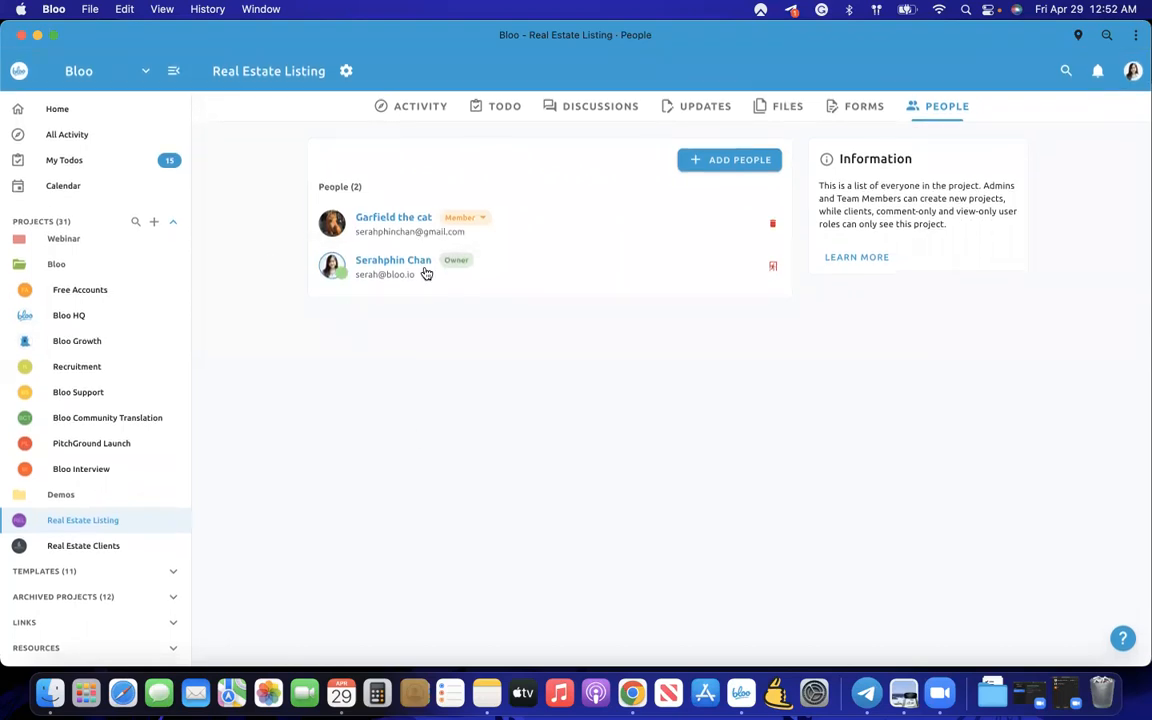
left_click(418, 113)
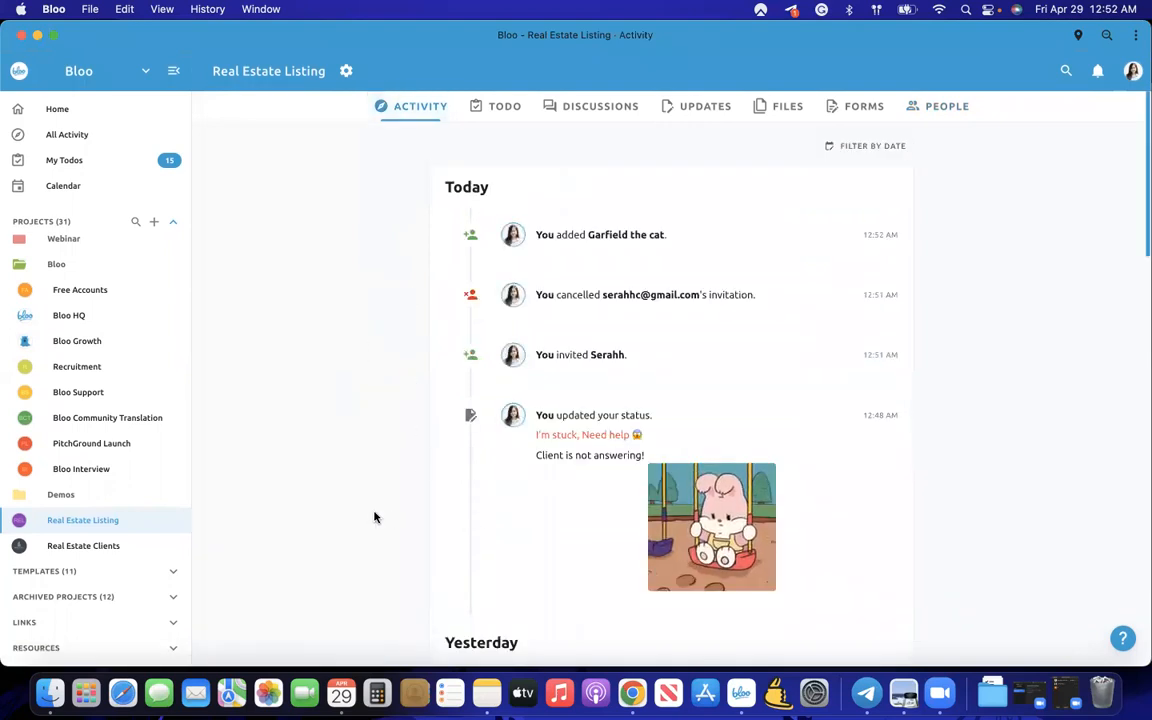
- Tidy the sidebar by expanding Demos and collapsing the Bloo and Demos folders
left_click(105, 497)
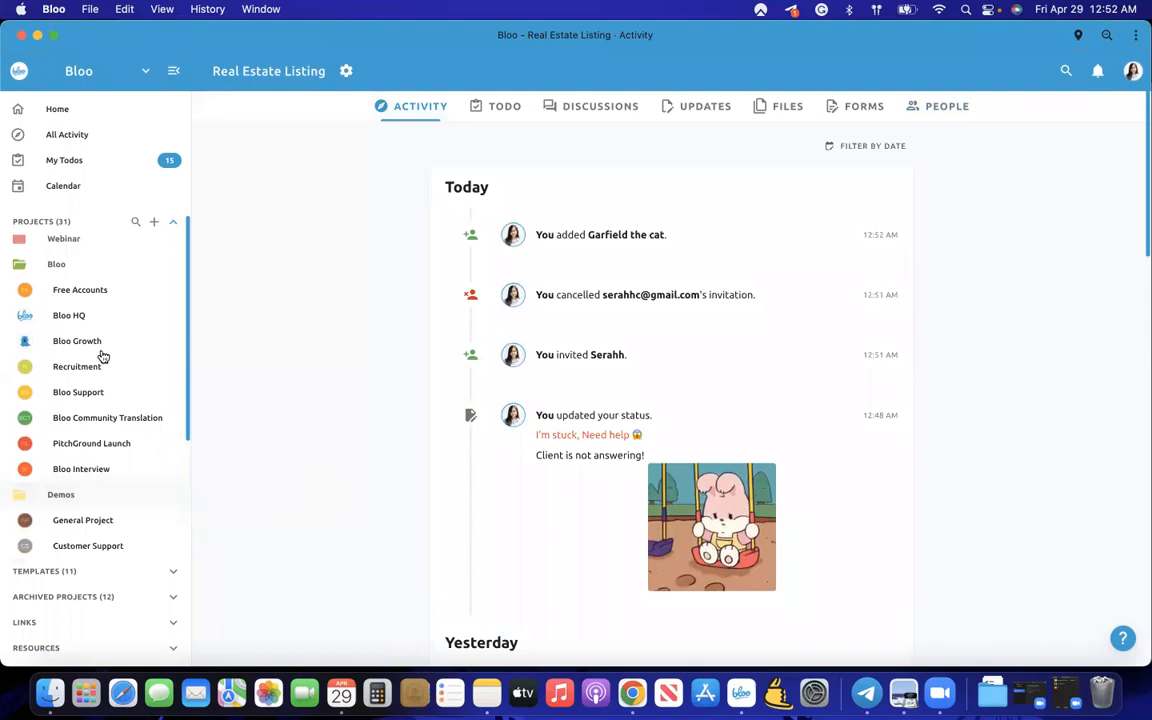
left_click(80, 262)
left_click(77, 297)
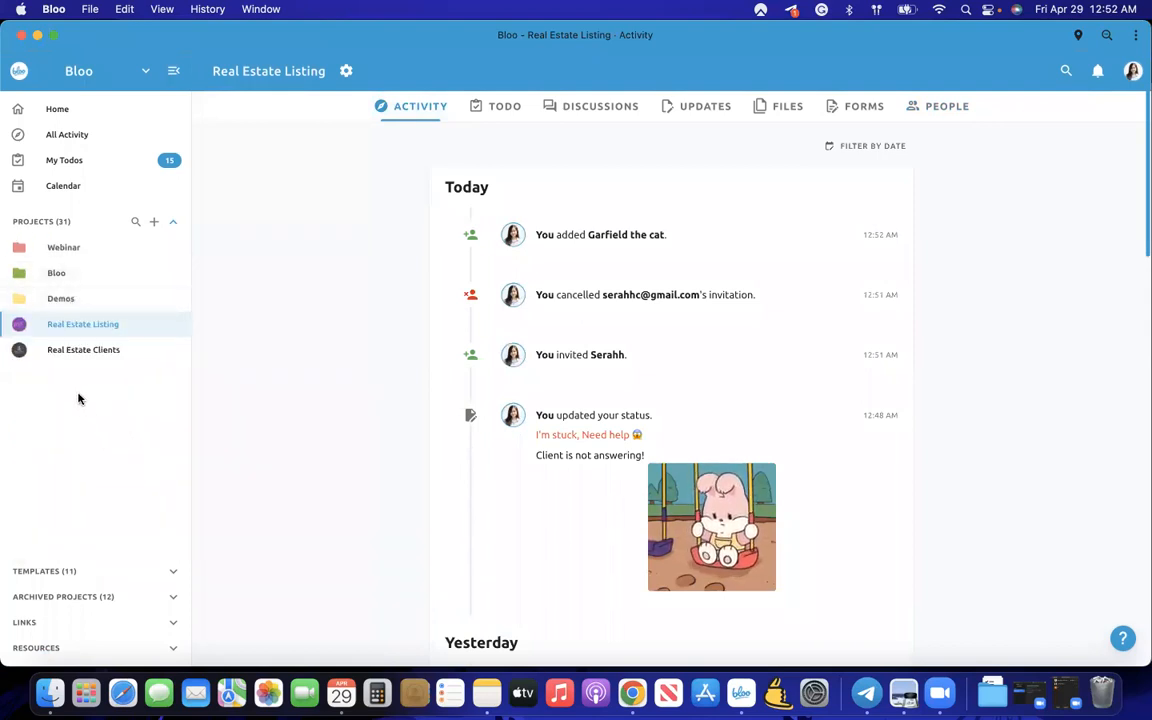
- Create a 'Real Estate' folder, move Real Estate Listing into it, and show archived projects
left_click(154, 221)
left_click(180, 255)
type("R")
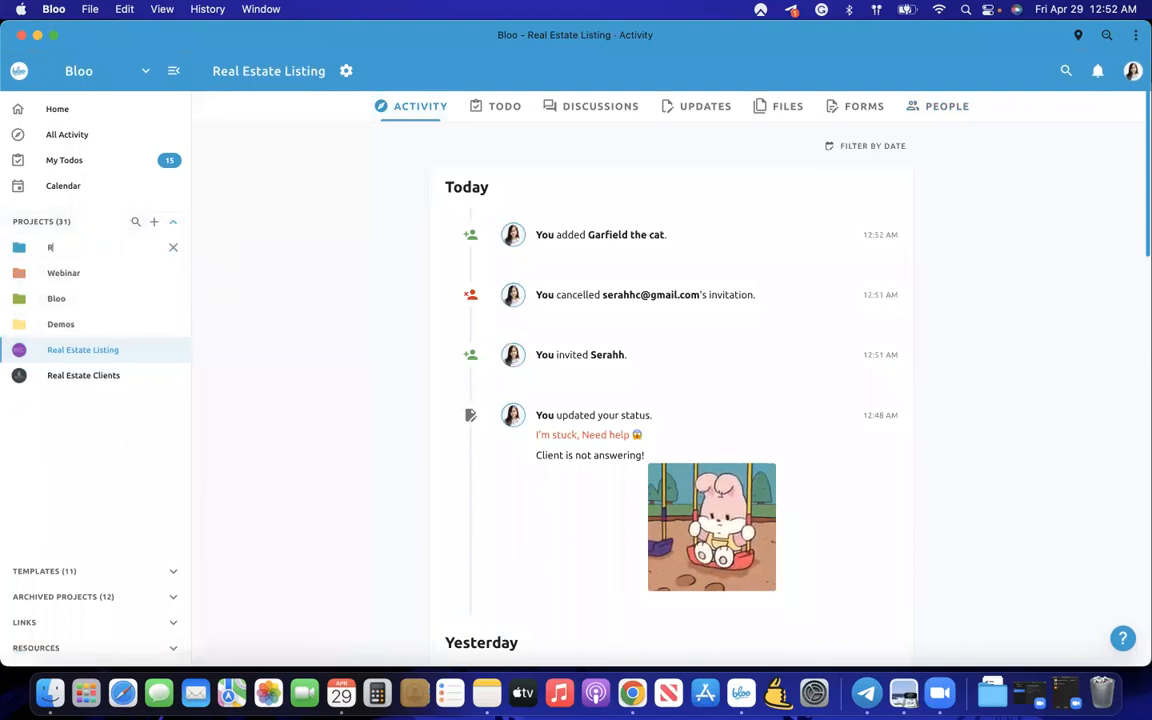
type("eal Estate")
key("Return")
left_click_drag(139, 355, 103, 249)
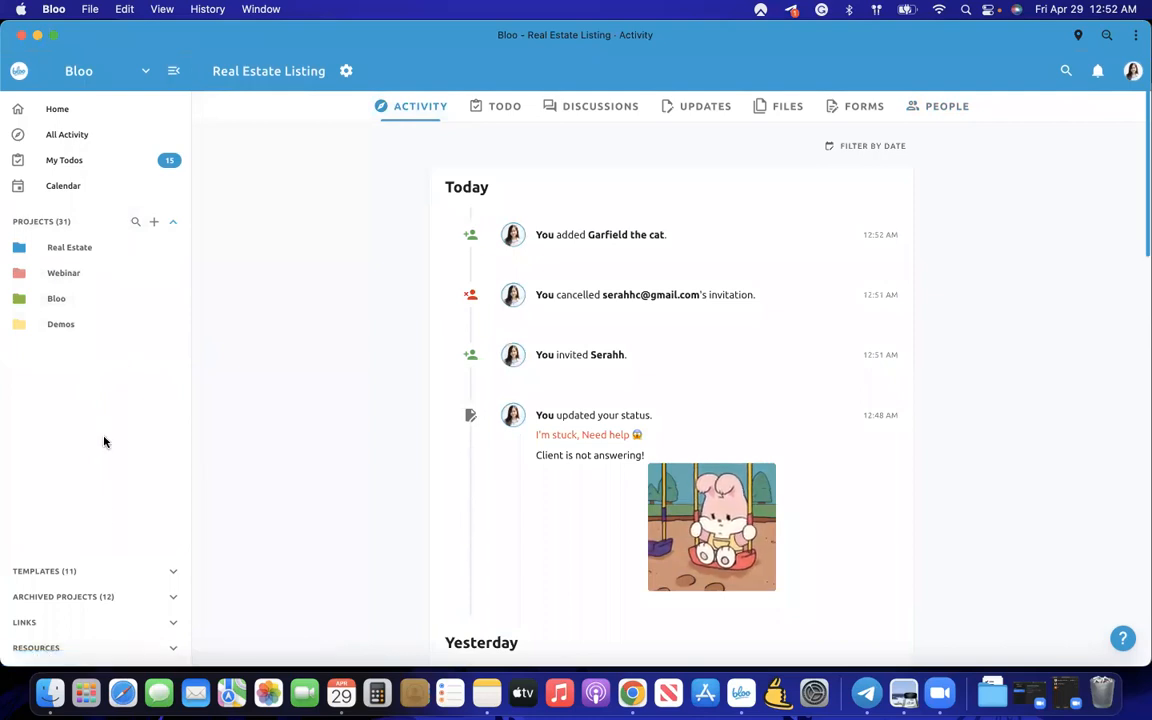
left_click(124, 598)
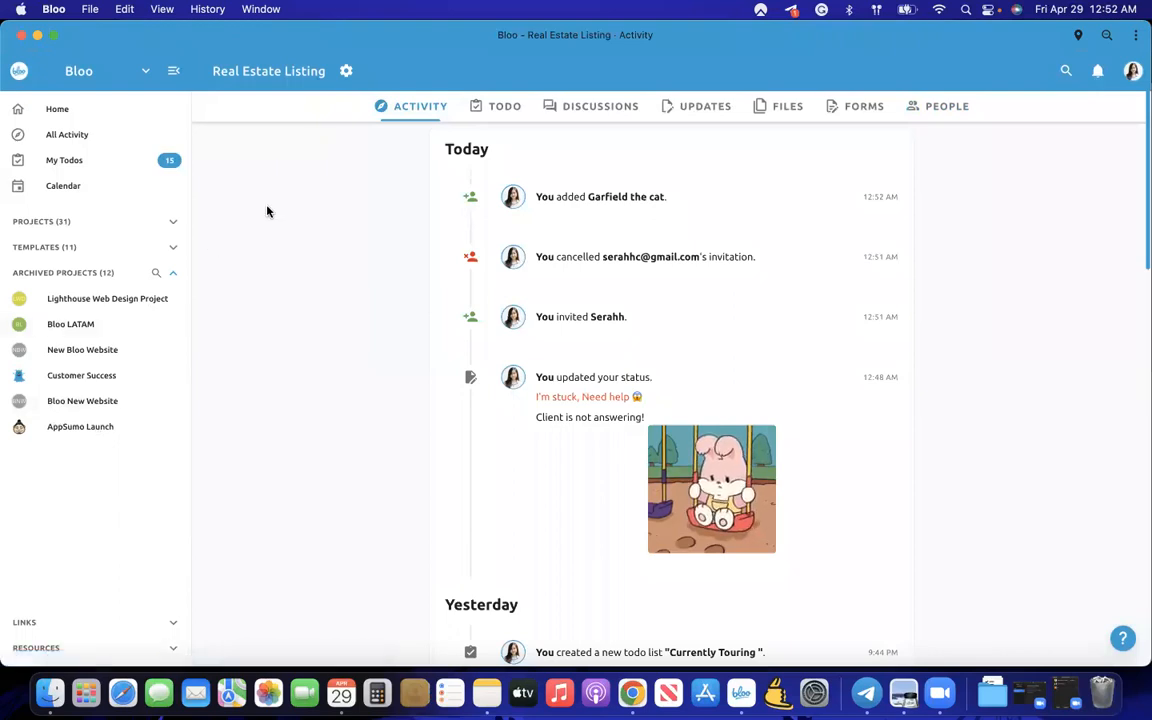
- Open and dismiss the project gear menu, then launch 'Bloo website' from the sidebar's LINKS
left_click(346, 72)
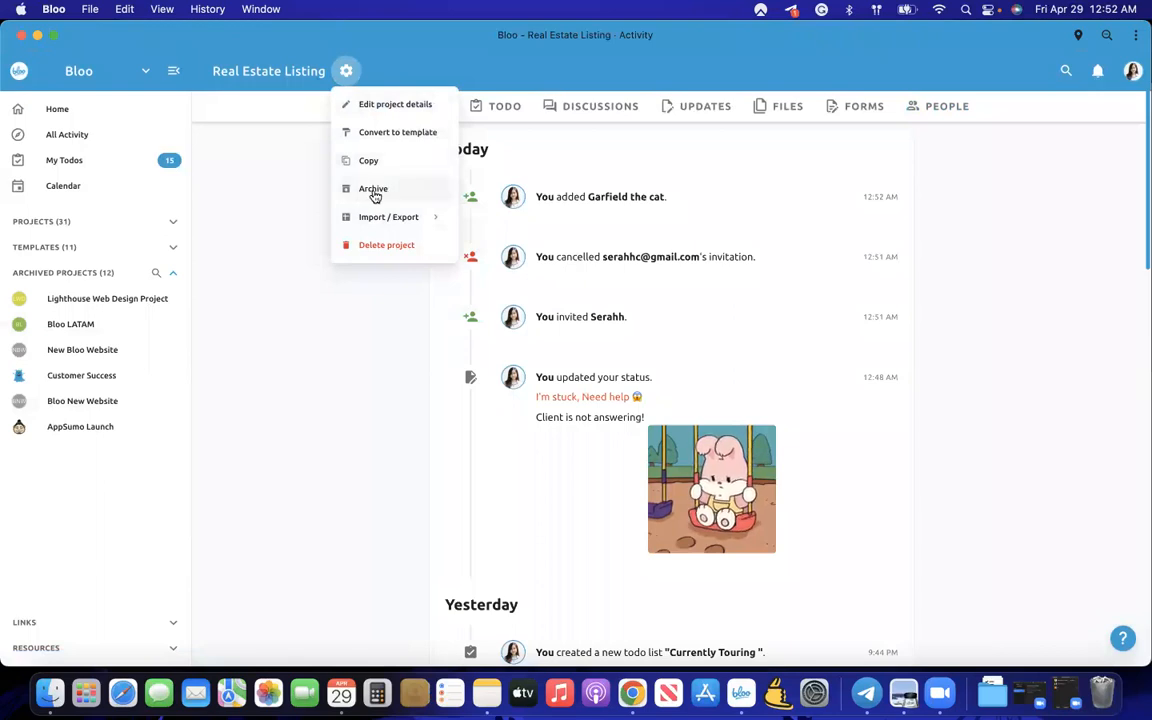
left_click(285, 222)
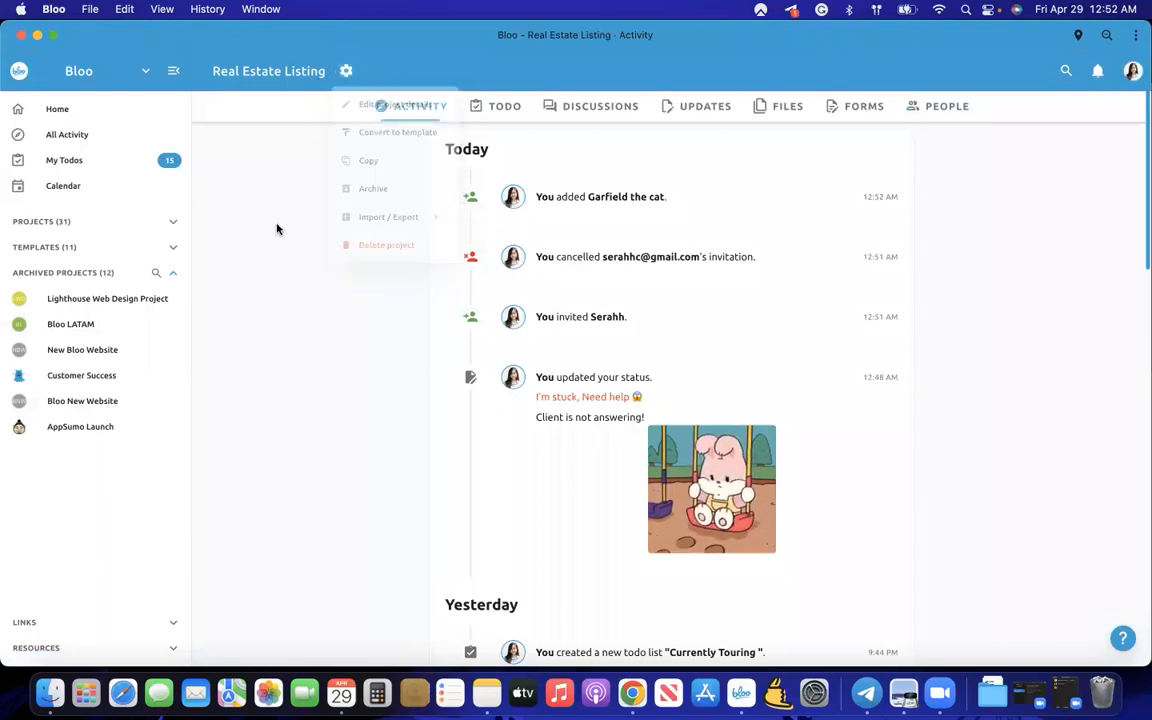
left_click(50, 620)
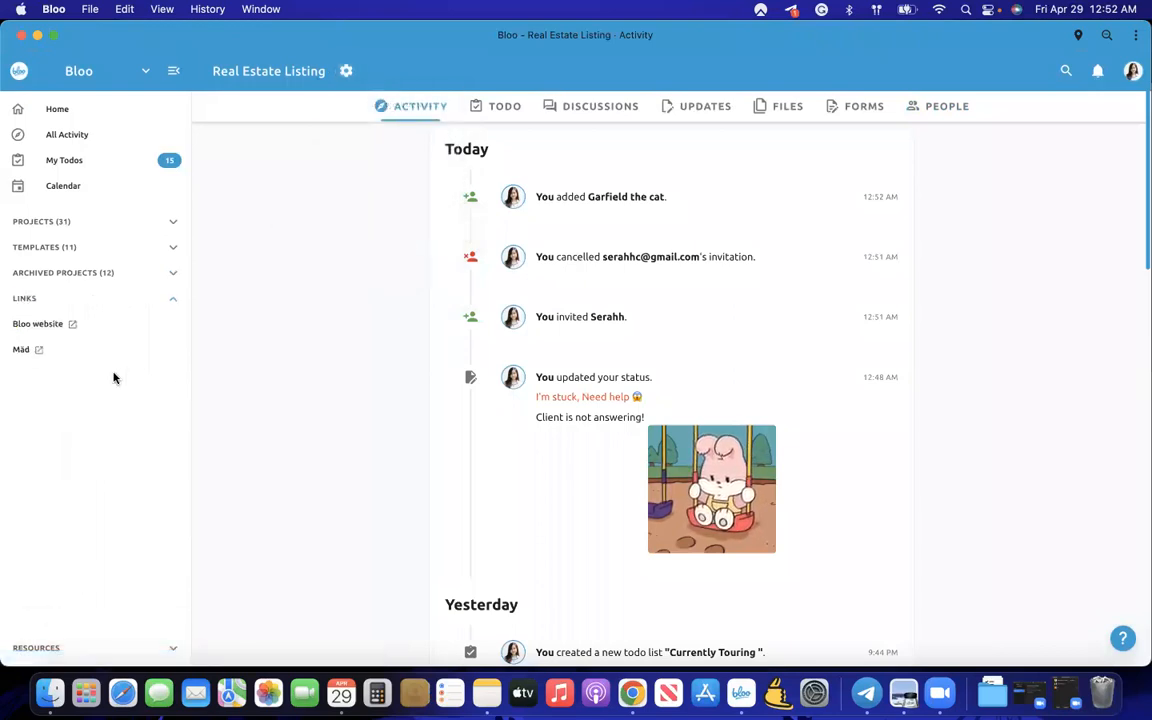
left_click(69, 320)
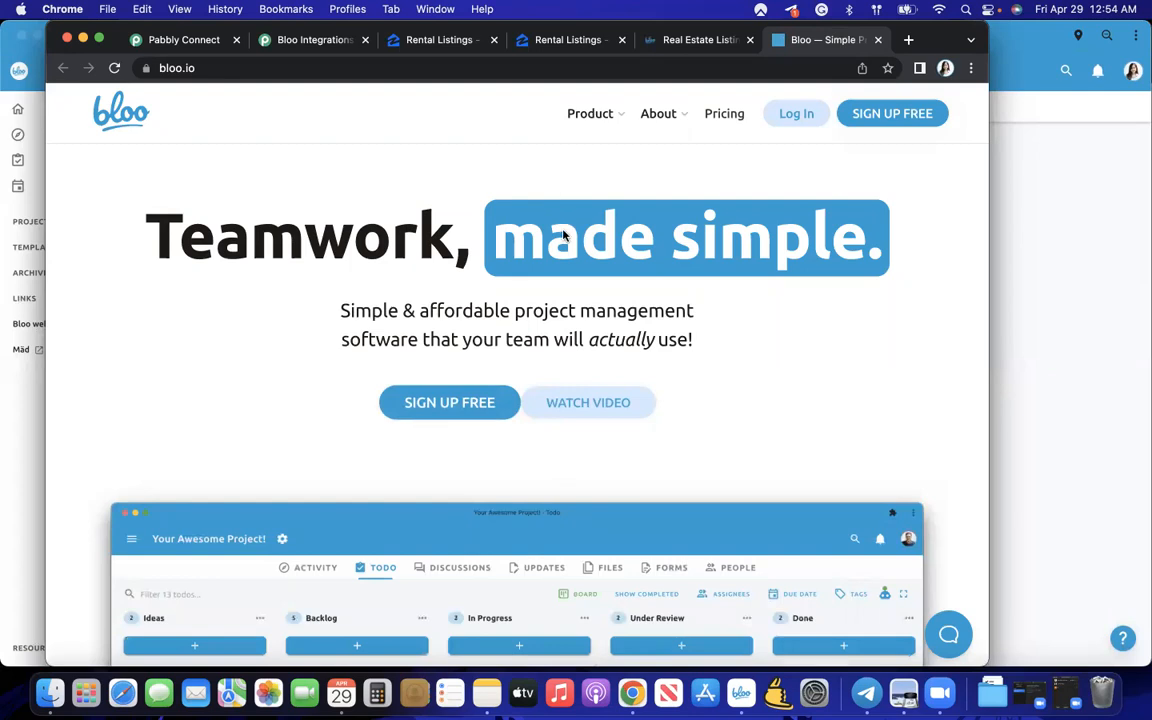
- Use Mission Control to bring the Bloo Real Estate Listing window to the front
key("ctrl+Up")
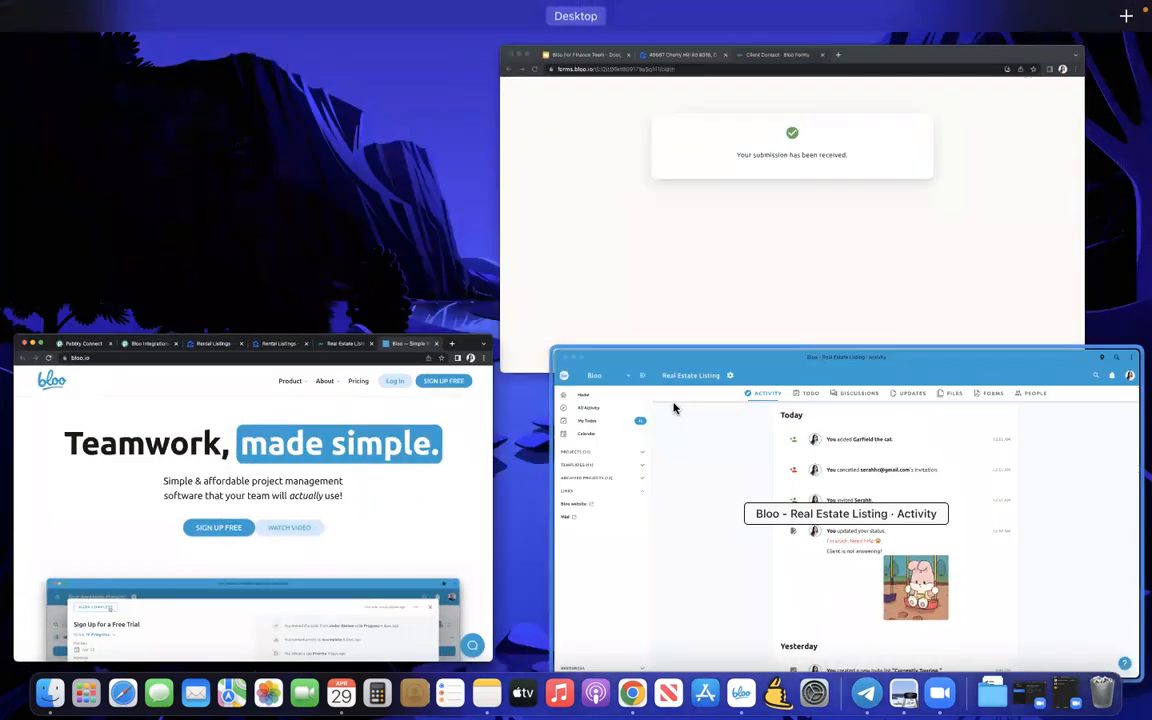
left_click(674, 408)
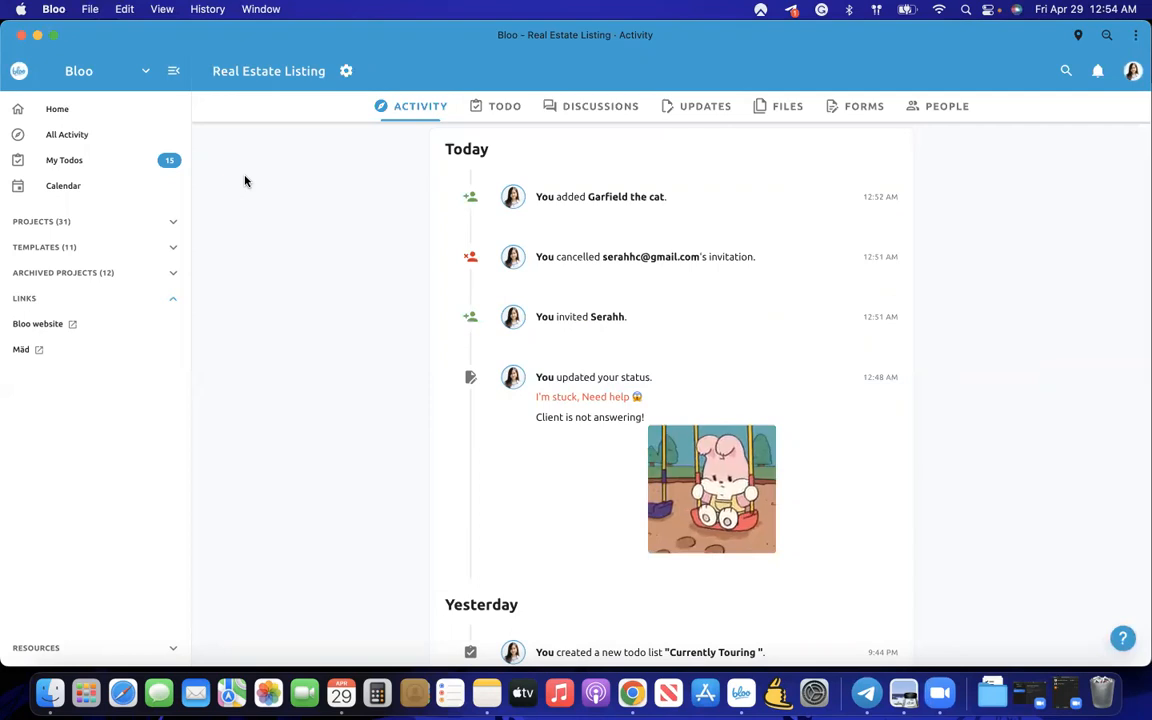
left_click(510, 108)
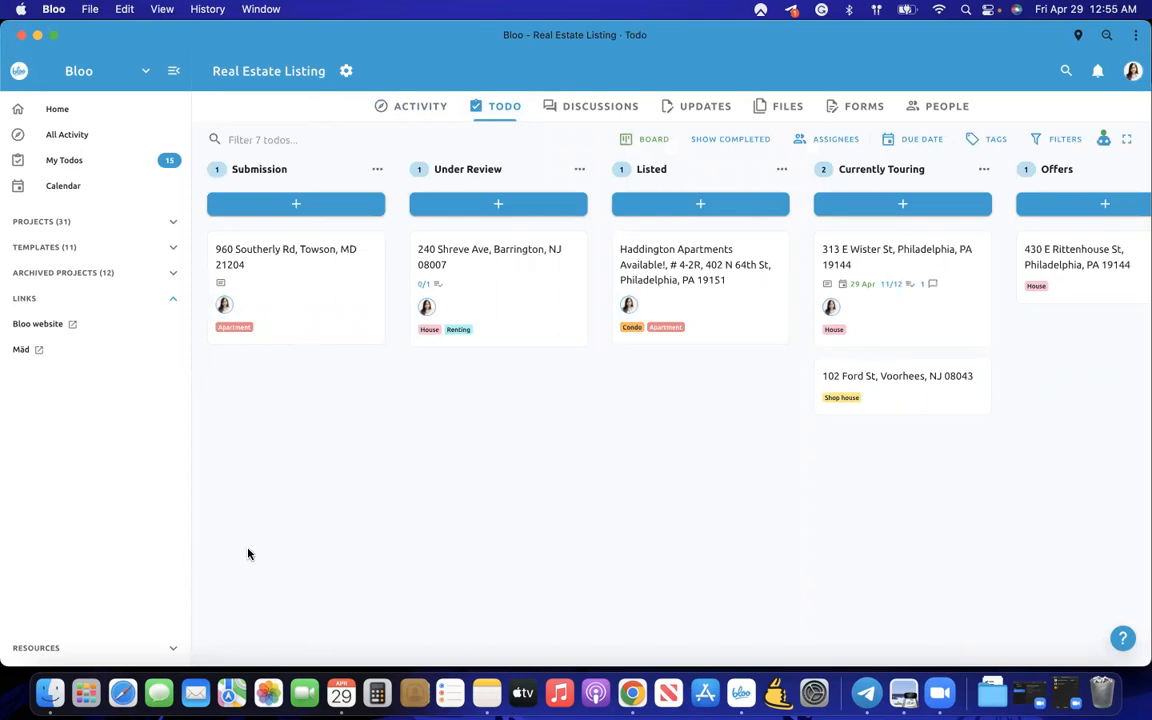
left_click(519, 312)
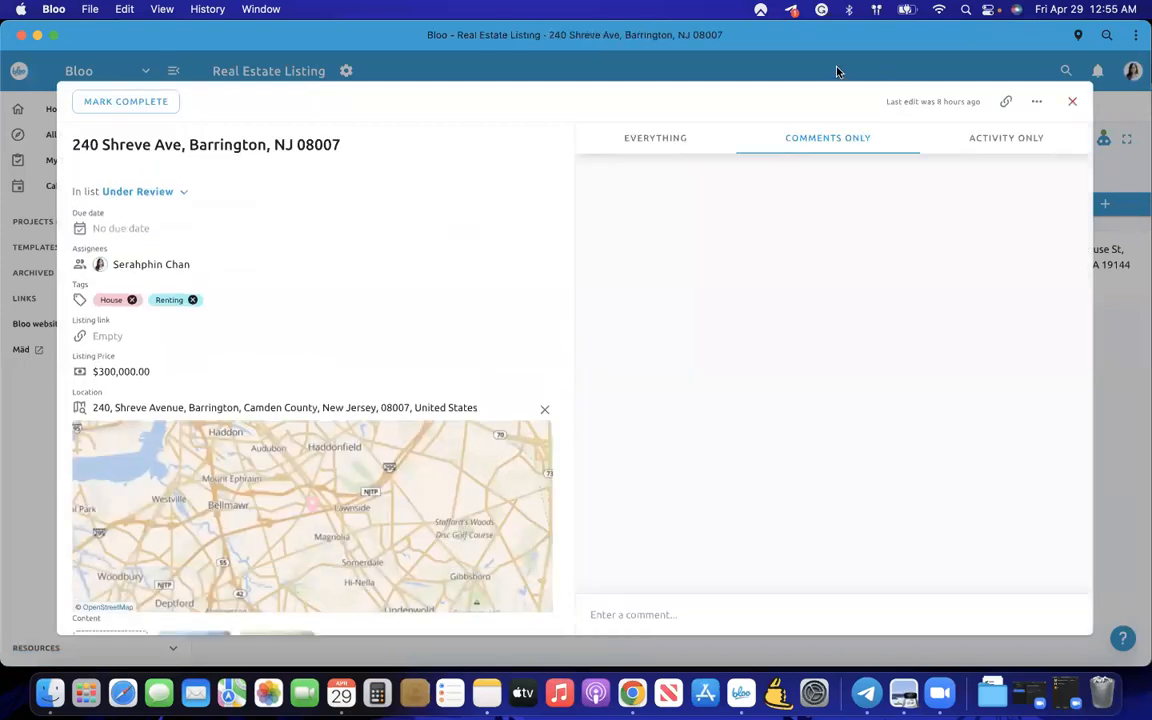
left_click(752, 59)
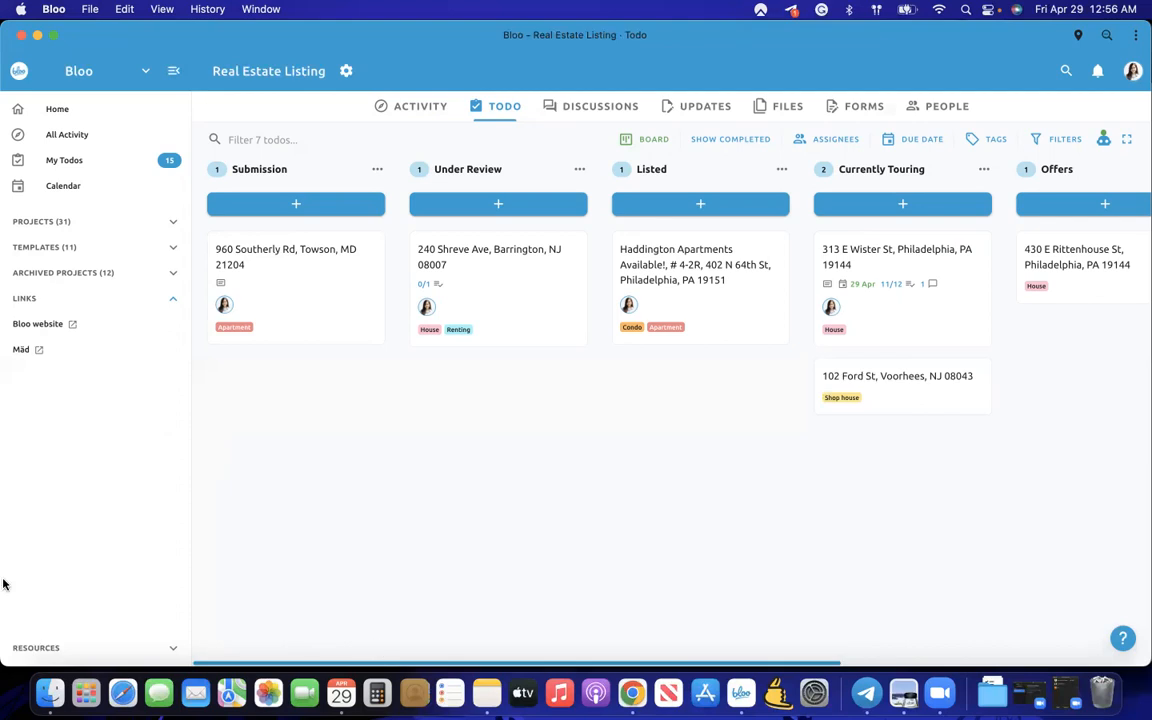
left_click(632, 692)
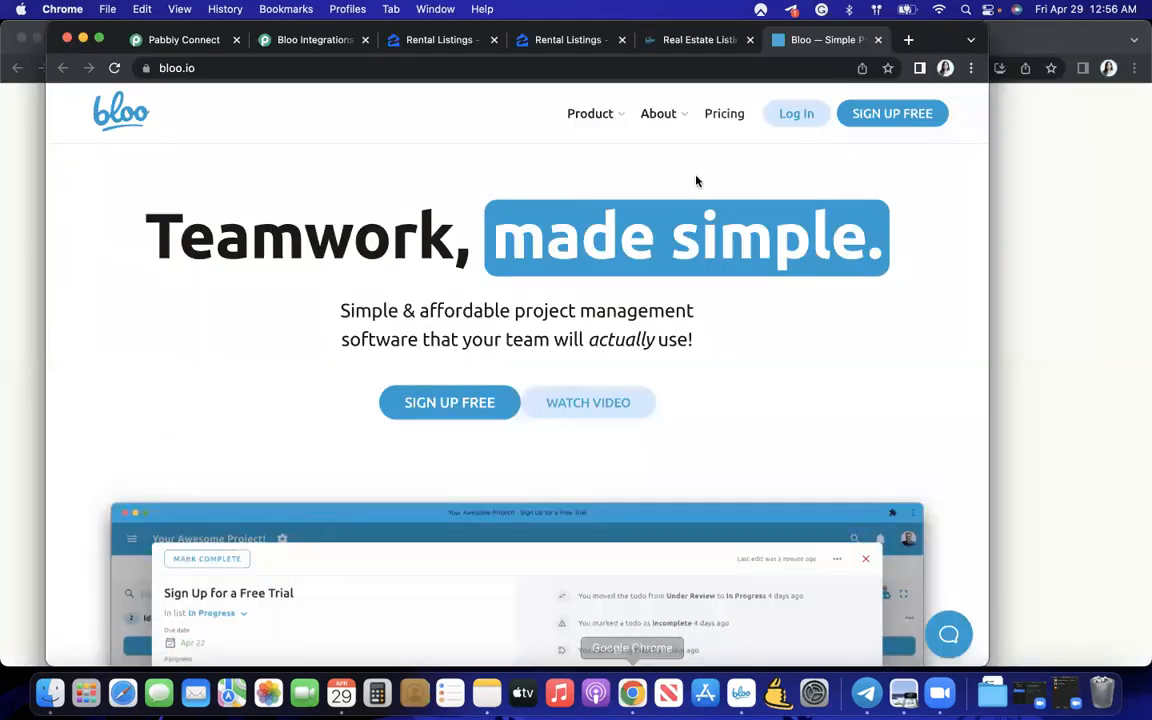
- Go to ask.bloo.io and briefly open the community Roadmap link before returning to the feed
left_click(830, 69)
type("ask")
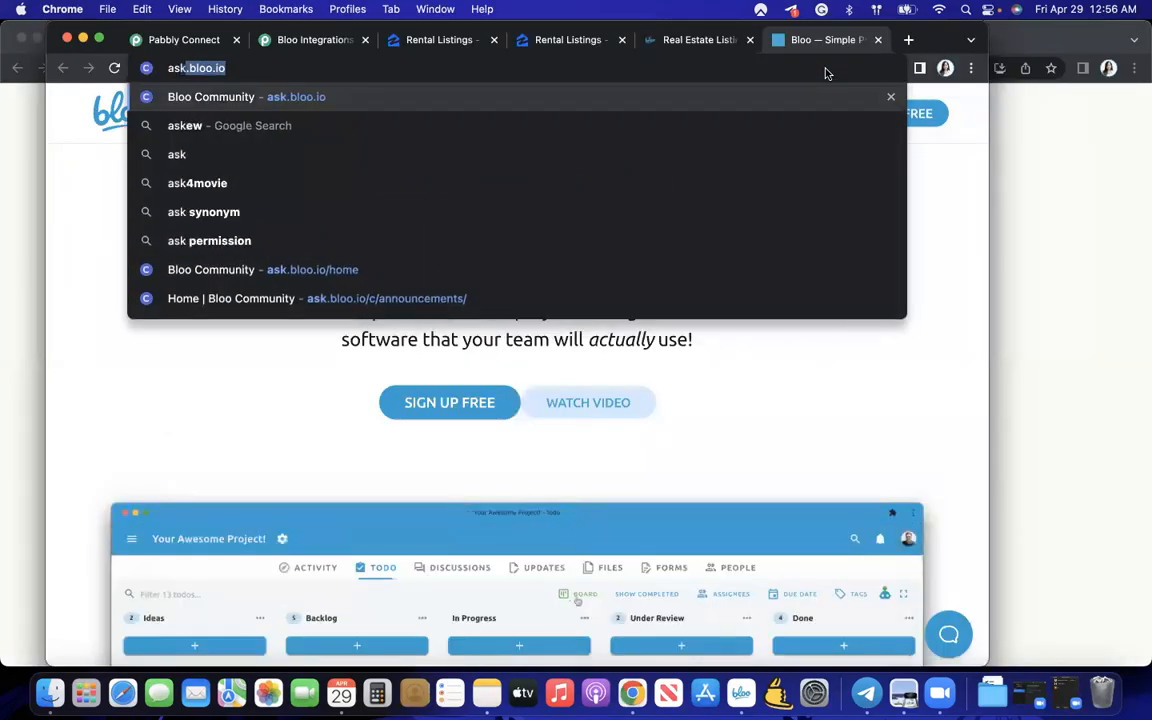
left_click_drag(925, 45, 1126, 45)
key("Return")
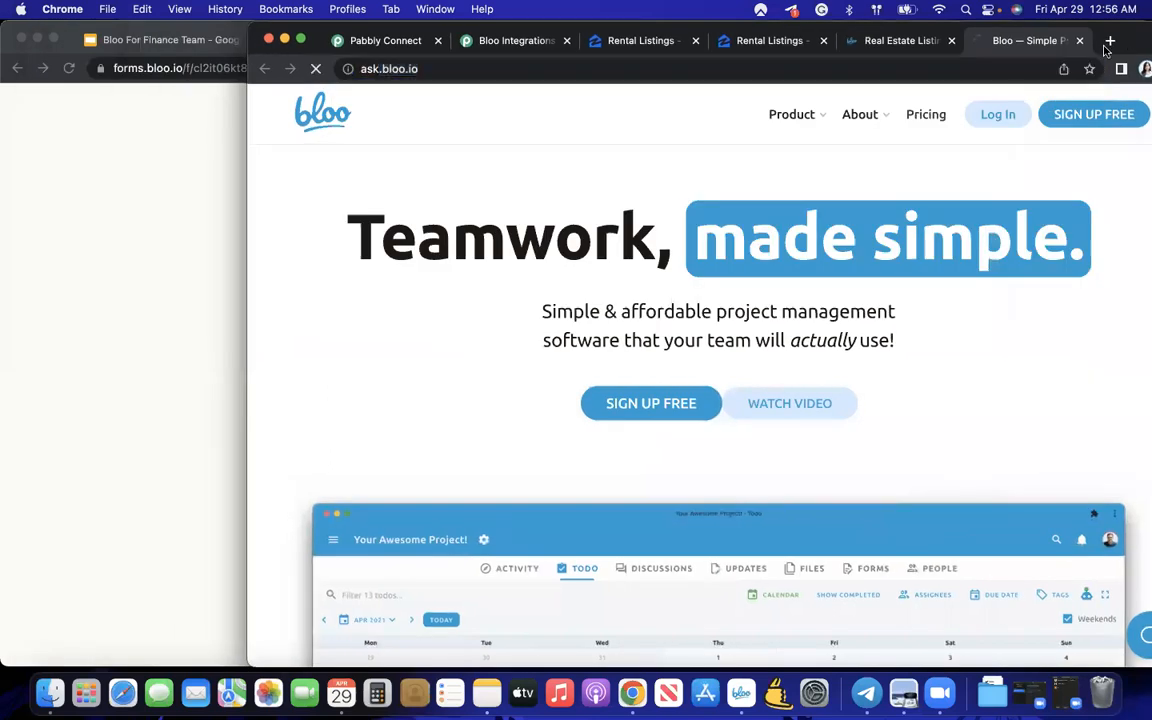
left_click(408, 69)
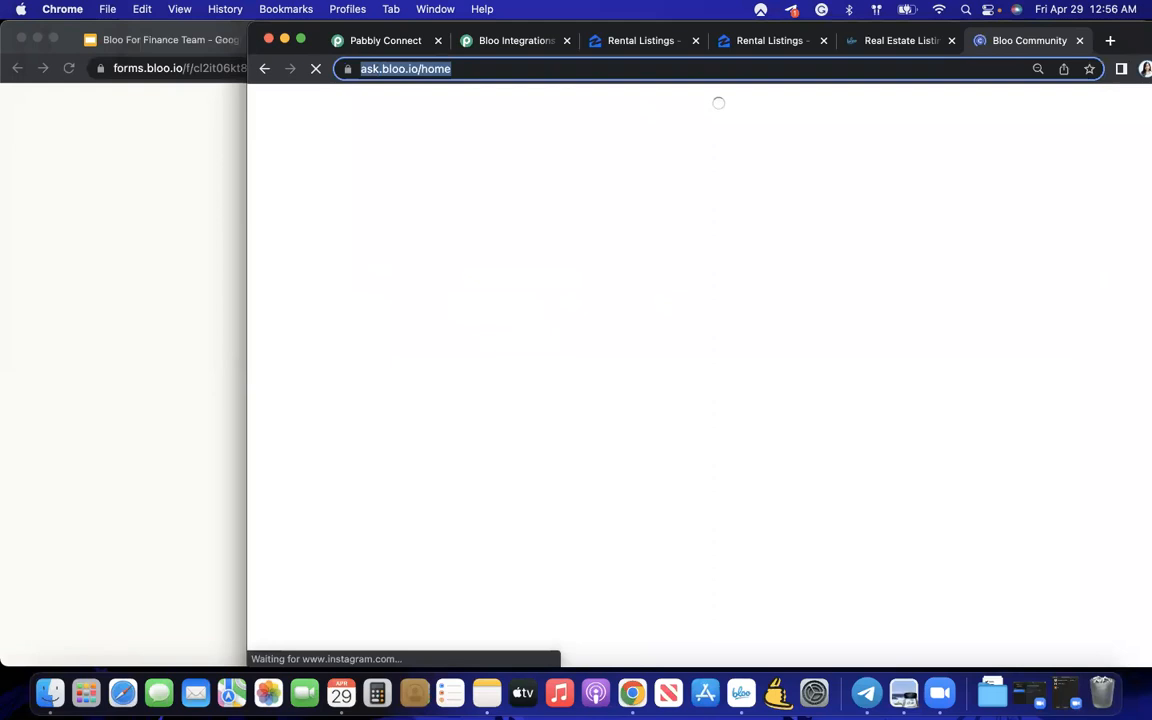
left_click(449, 472)
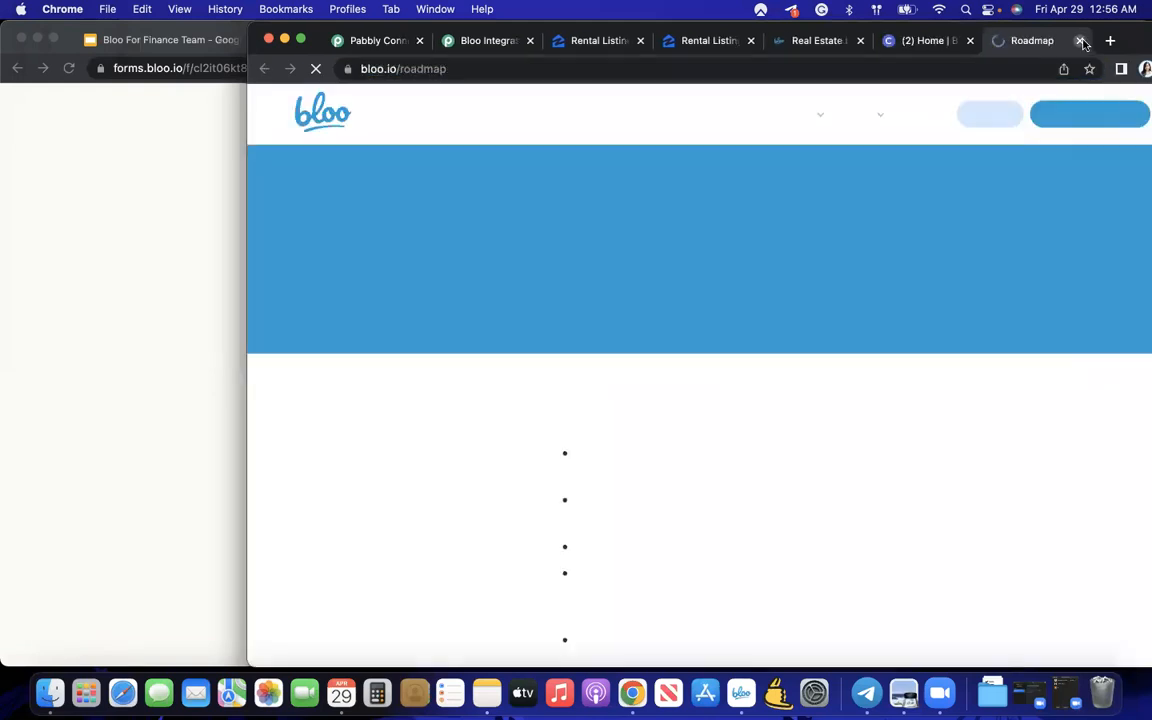
left_click(1079, 40)
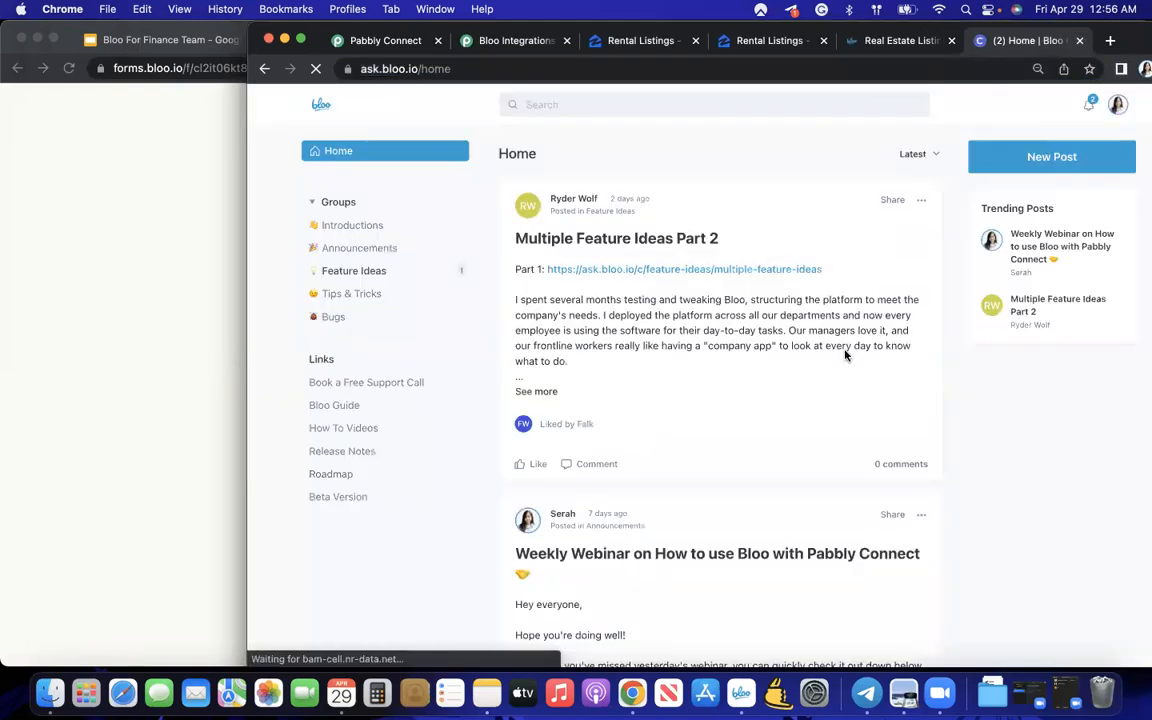
- Scroll through the community Home feed's latest posts, nudging the browser window left
scroll(845, 355, "down", 5)
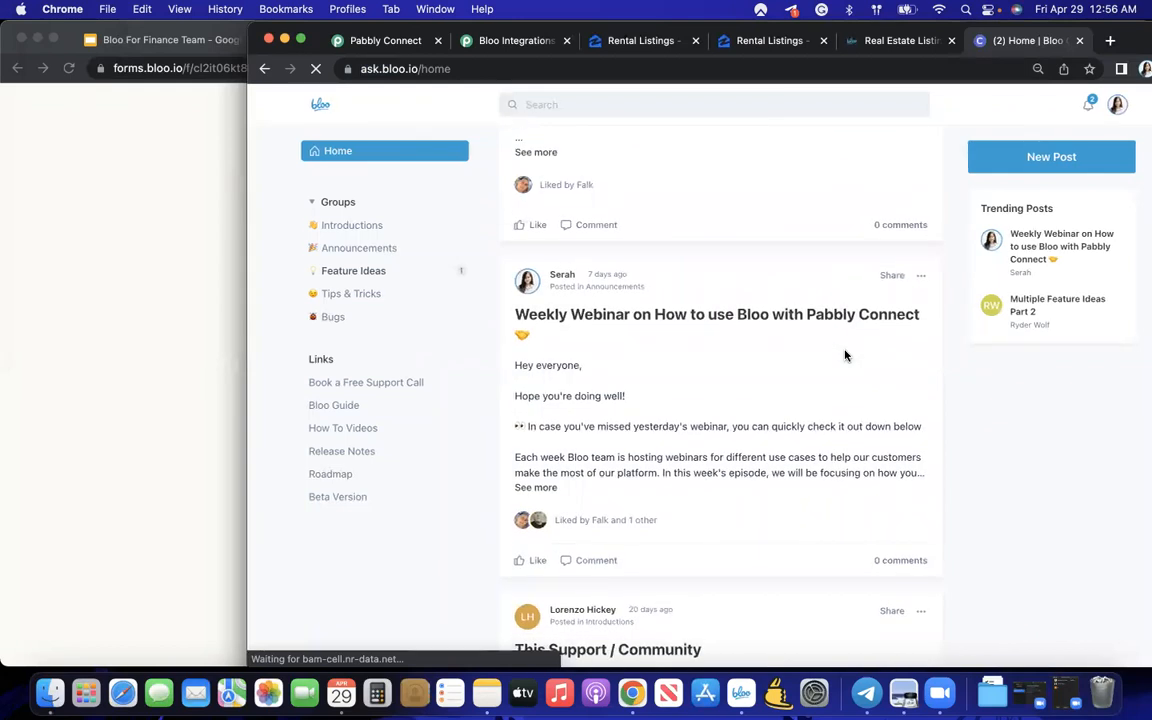
scroll(845, 355, "down", 4)
scroll(845, 355, "down", 2)
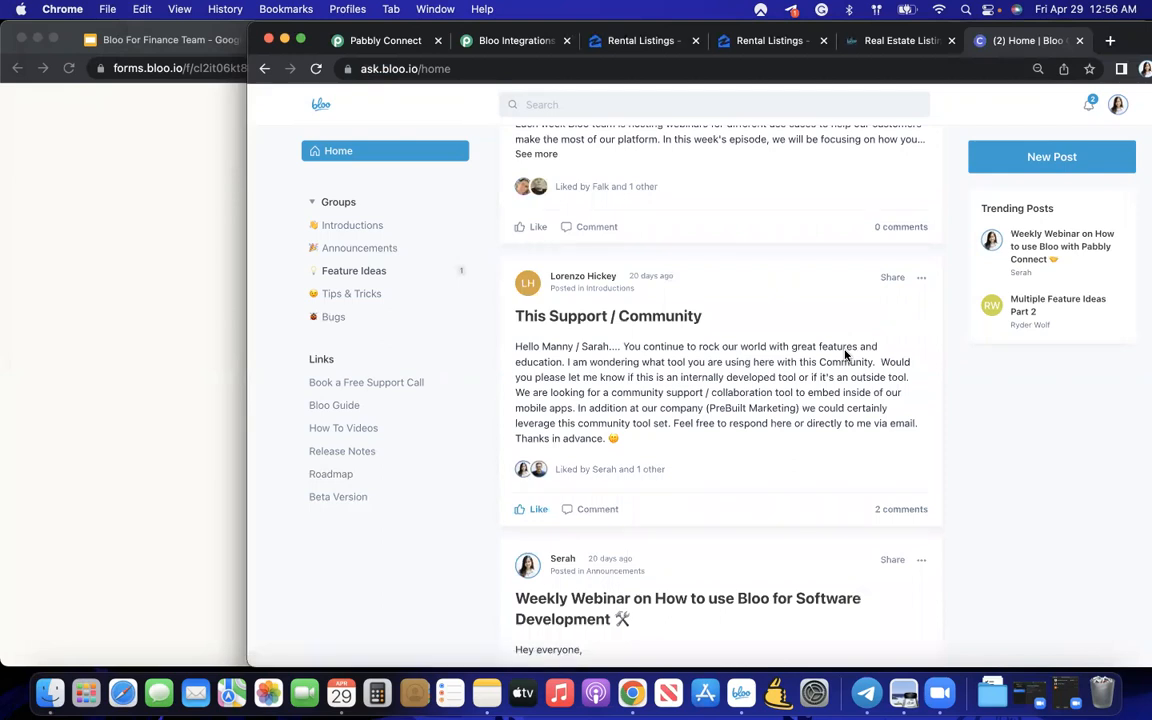
scroll(847, 358, "up", 1)
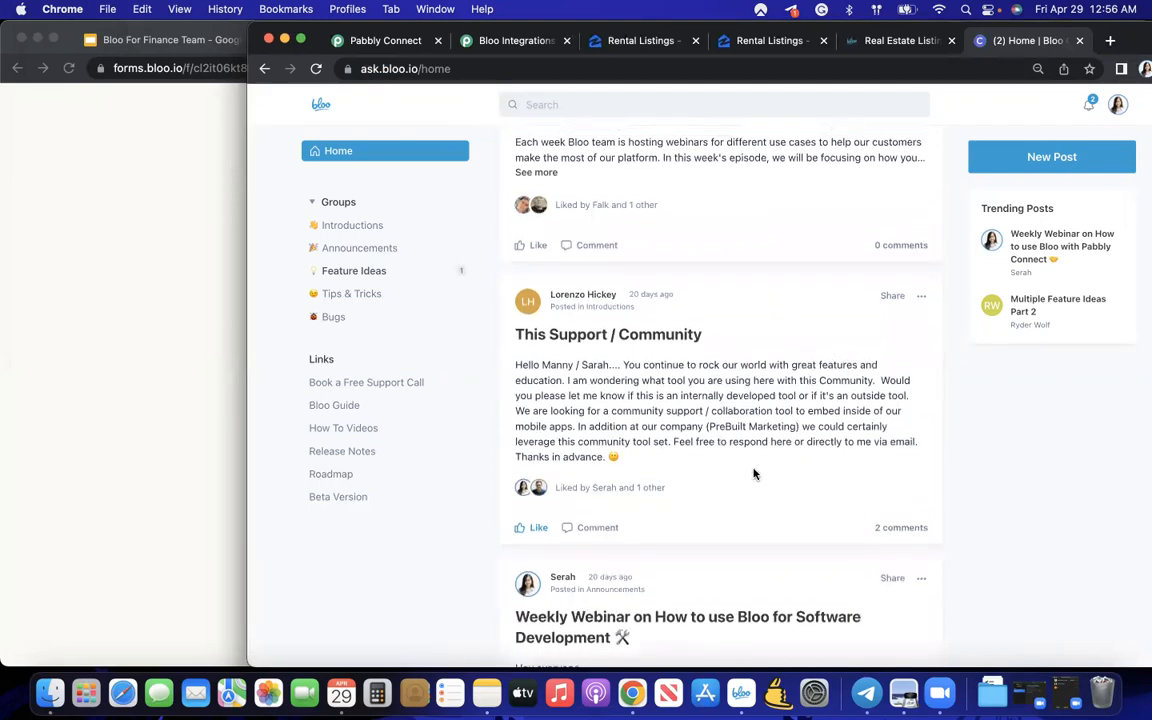
scroll(754, 474, "up", 6)
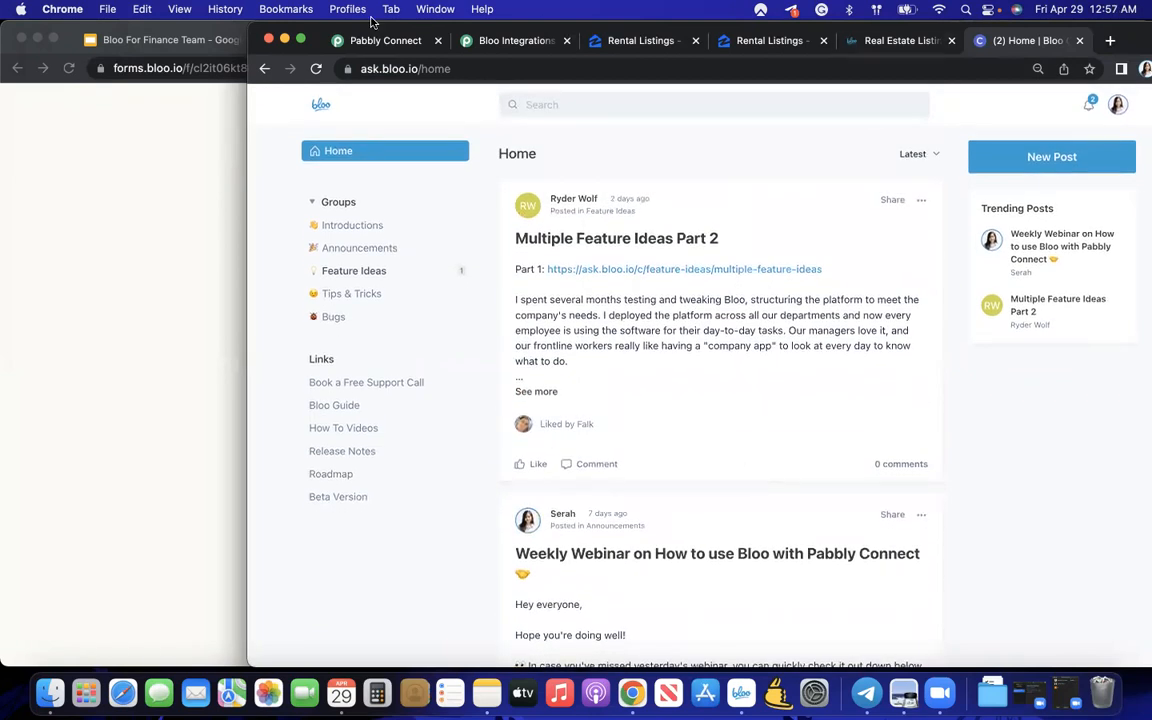
left_click_drag(1137, 37, 1063, 36)
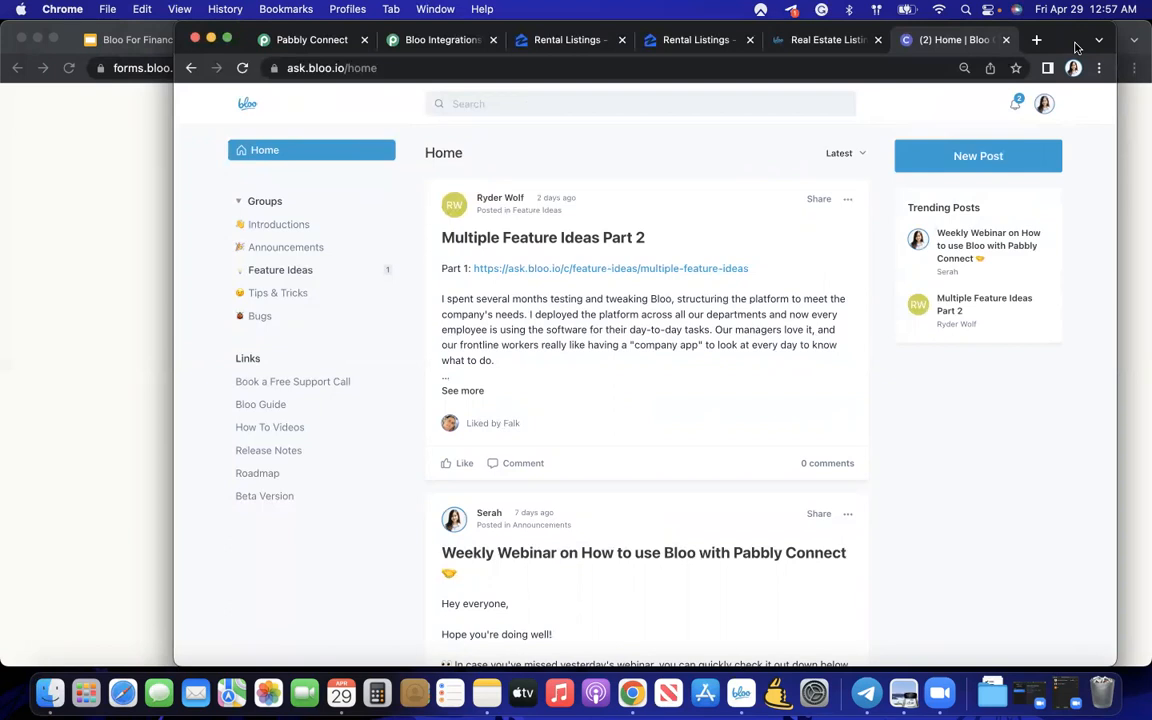
scroll(910, 343, "down", 10)
scroll(910, 343, "up", 1)
scroll(910, 343, "down", 5)
scroll(910, 343, "up", 2)
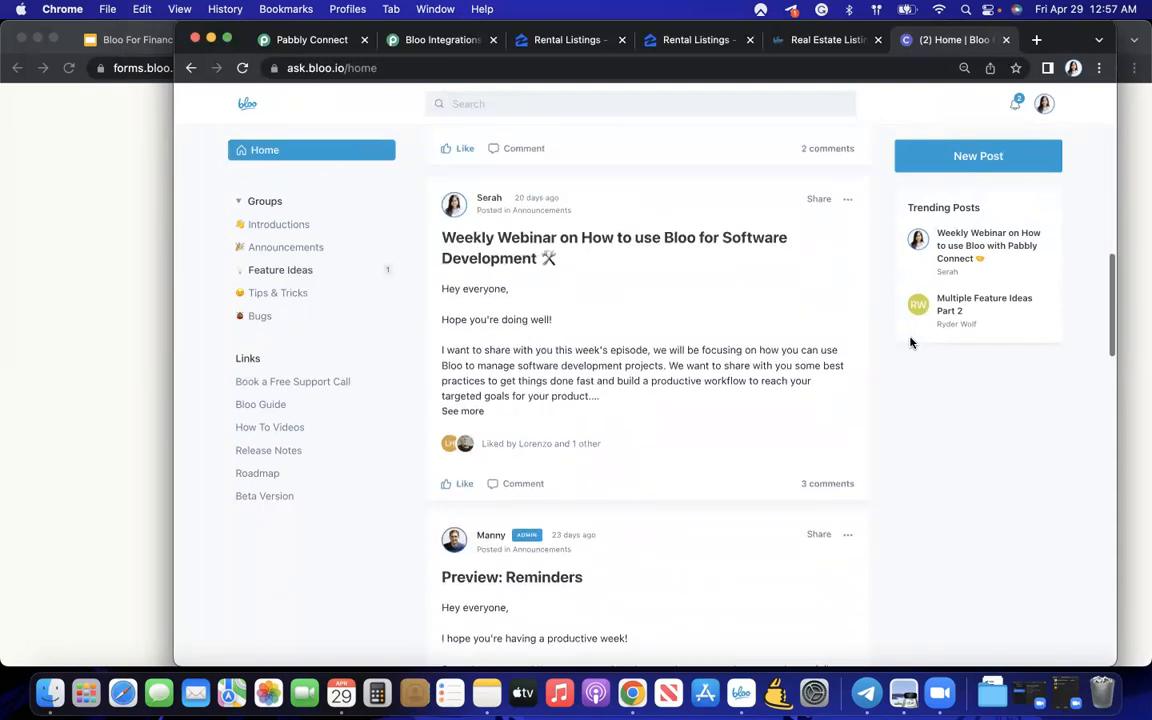
scroll(910, 345, "up", 10)
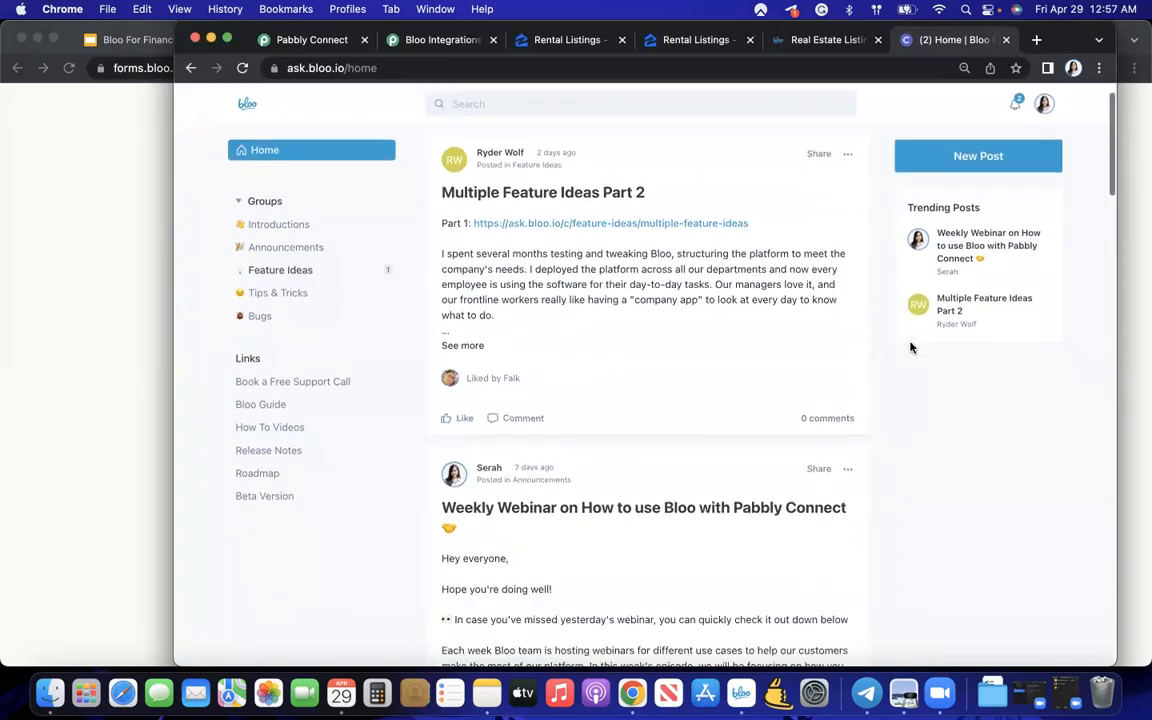